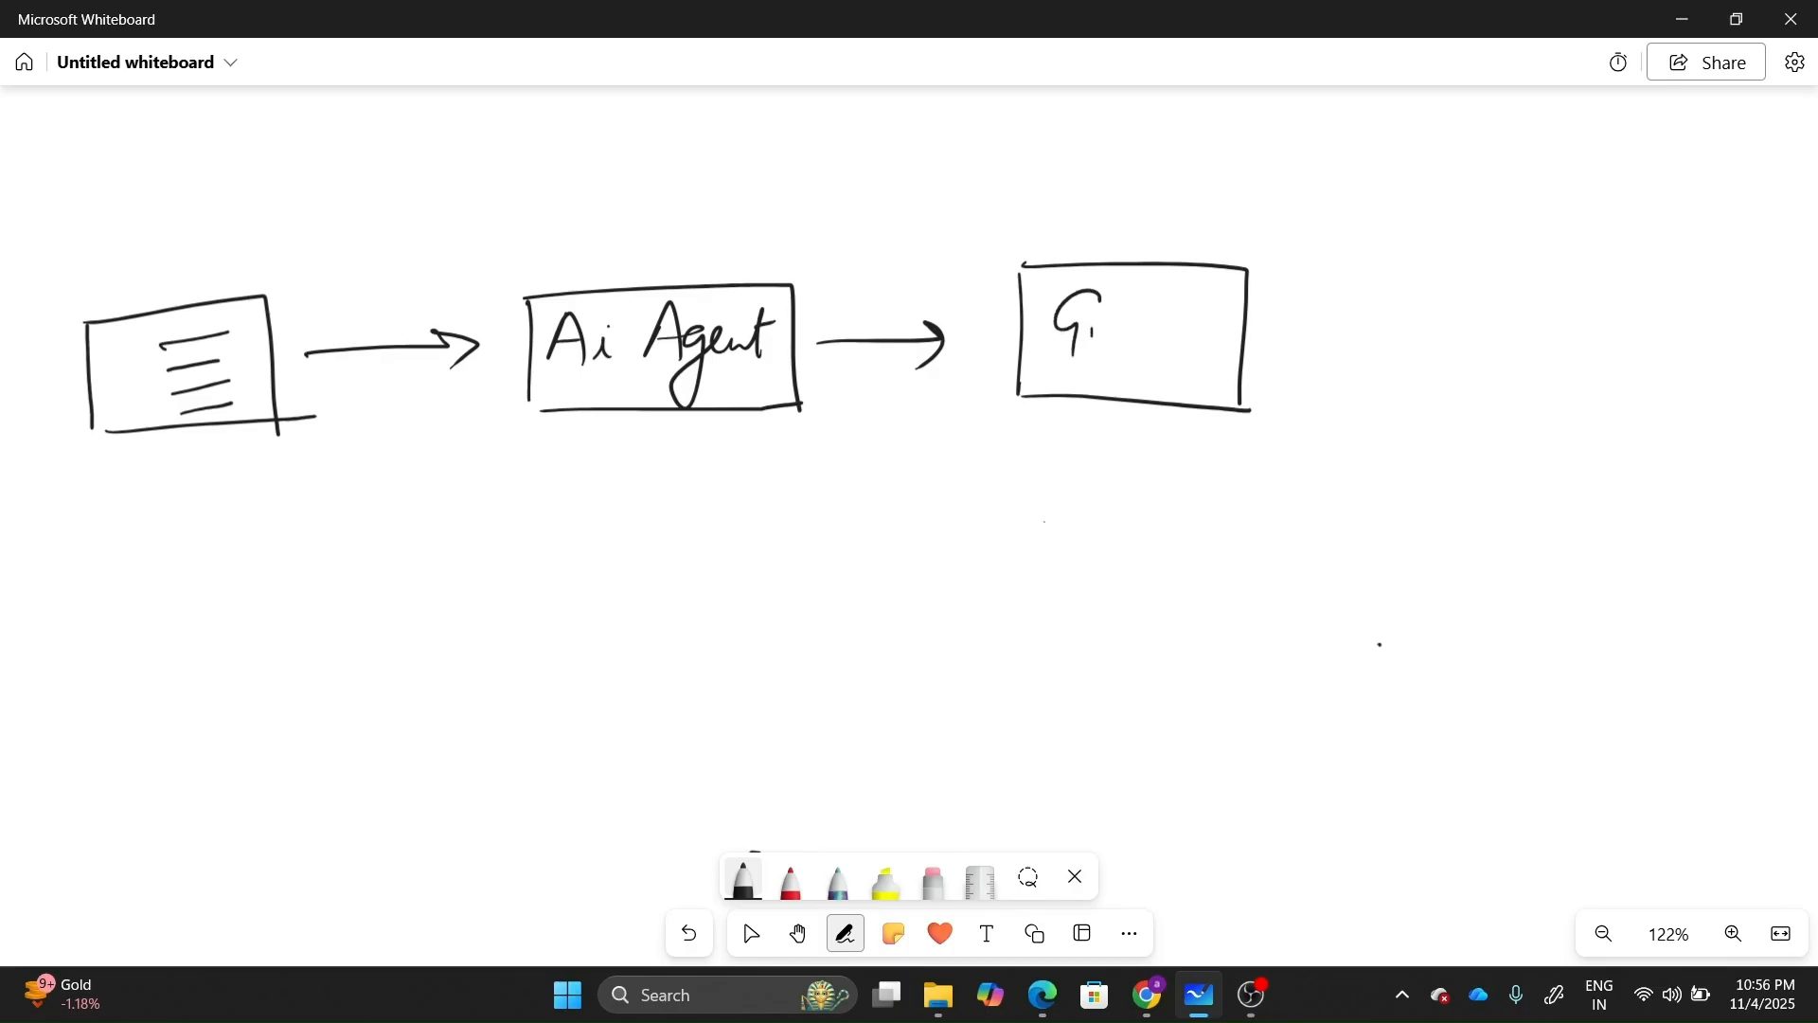
Finish writing Gmail, then draw a branch arrow from the form box to a lower box with text lines.
{"action": "left_click", "coordinate": [1168, 334]}
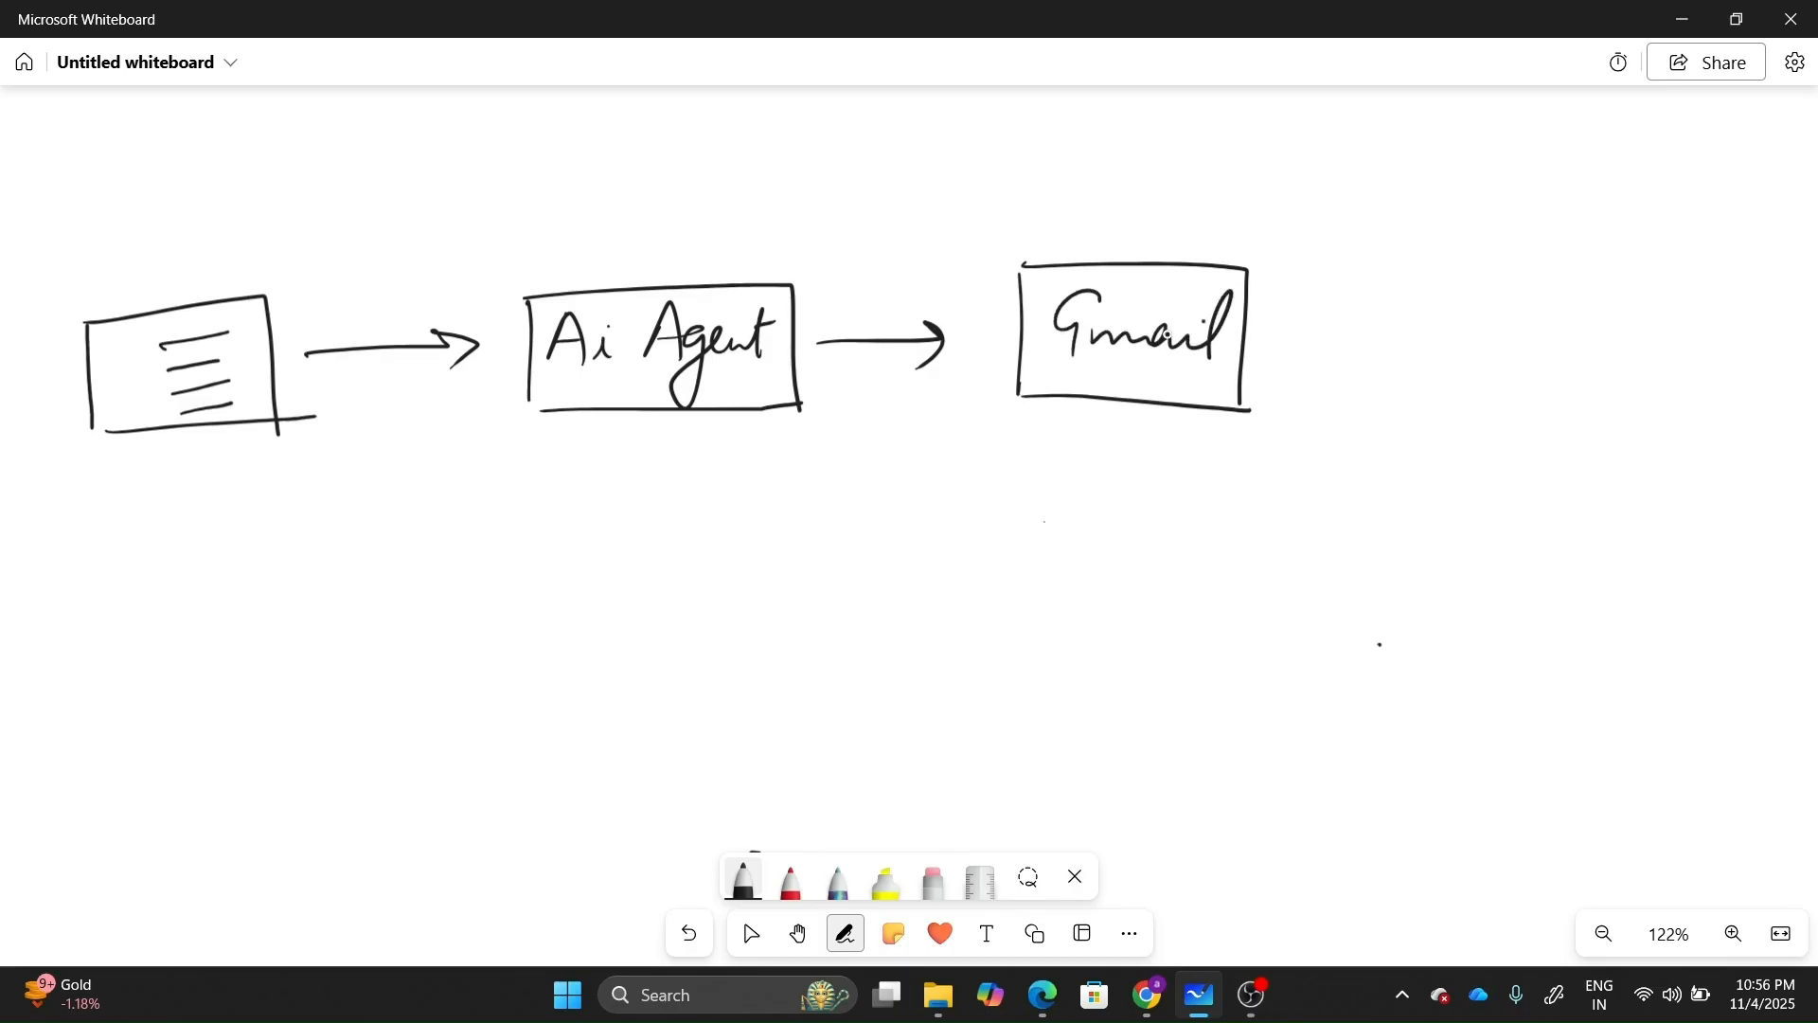
{"action": "mouse_move", "coordinate": [235, 484]}
{"action": "left_mouse_down"}
{"action": "mouse_move", "coordinate": [235, 600]}
{"action": "mouse_move", "coordinate": [327, 595]}
{"action": "left_mouse_up"}
{"action": "mouse_move", "coordinate": [319, 577]}
{"action": "left_mouse_down"}
{"action": "mouse_move", "coordinate": [308, 615]}
{"action": "mouse_move", "coordinate": [374, 537]}
{"action": "mouse_move", "coordinate": [648, 500]}
{"action": "mouse_move", "coordinate": [658, 632]}
{"action": "left_mouse_up"}
{"action": "left_click_drag", "start_coordinate": [410, 651], "coordinate": [653, 627]}
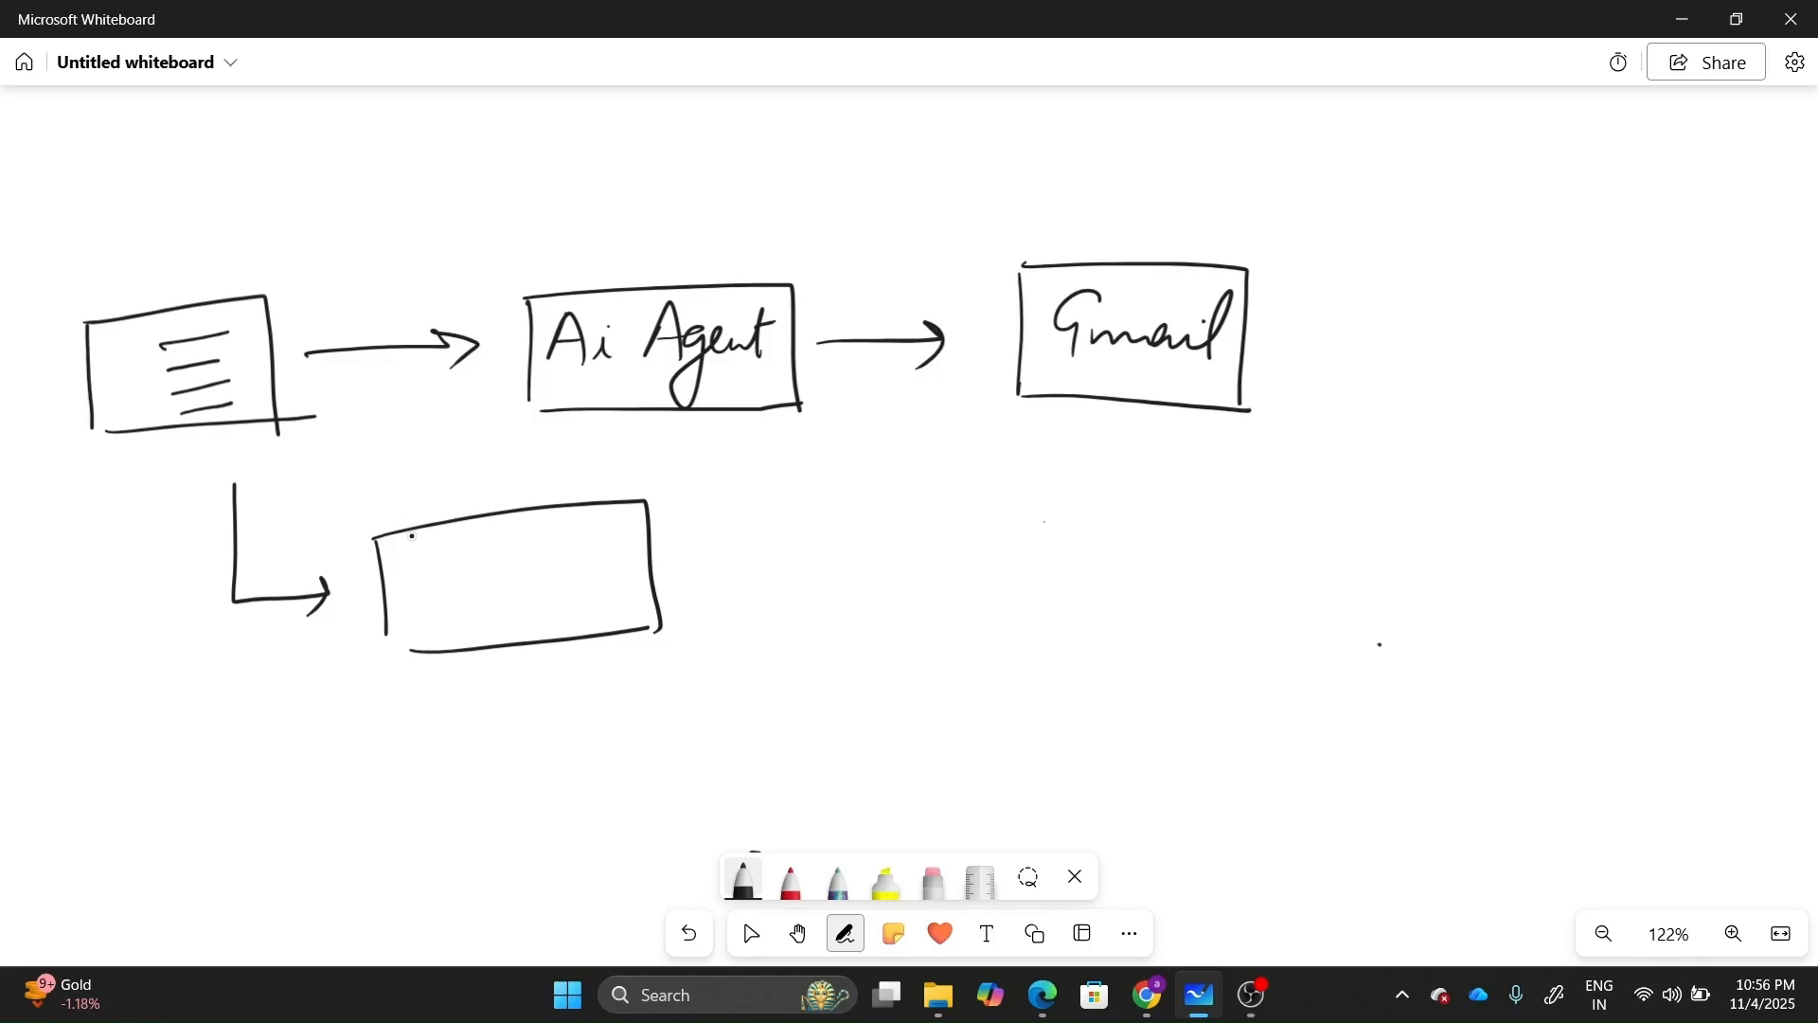
{"action": "mouse_move", "coordinate": [450, 554]}
{"action": "left_mouse_down"}
{"action": "mouse_move", "coordinate": [519, 539]}
{"action": "mouse_move", "coordinate": [520, 605]}
{"action": "left_mouse_up"}
Draw an arrow from the lower box to a second lower box with sketched text lines.
{"action": "left_click_drag", "start_coordinate": [650, 561], "coordinate": [831, 558]}
{"action": "mouse_move", "coordinate": [806, 543]}
{"action": "left_mouse_down"}
{"action": "mouse_move", "coordinate": [830, 559]}
{"action": "mouse_move", "coordinate": [806, 578]}
{"action": "left_mouse_up"}
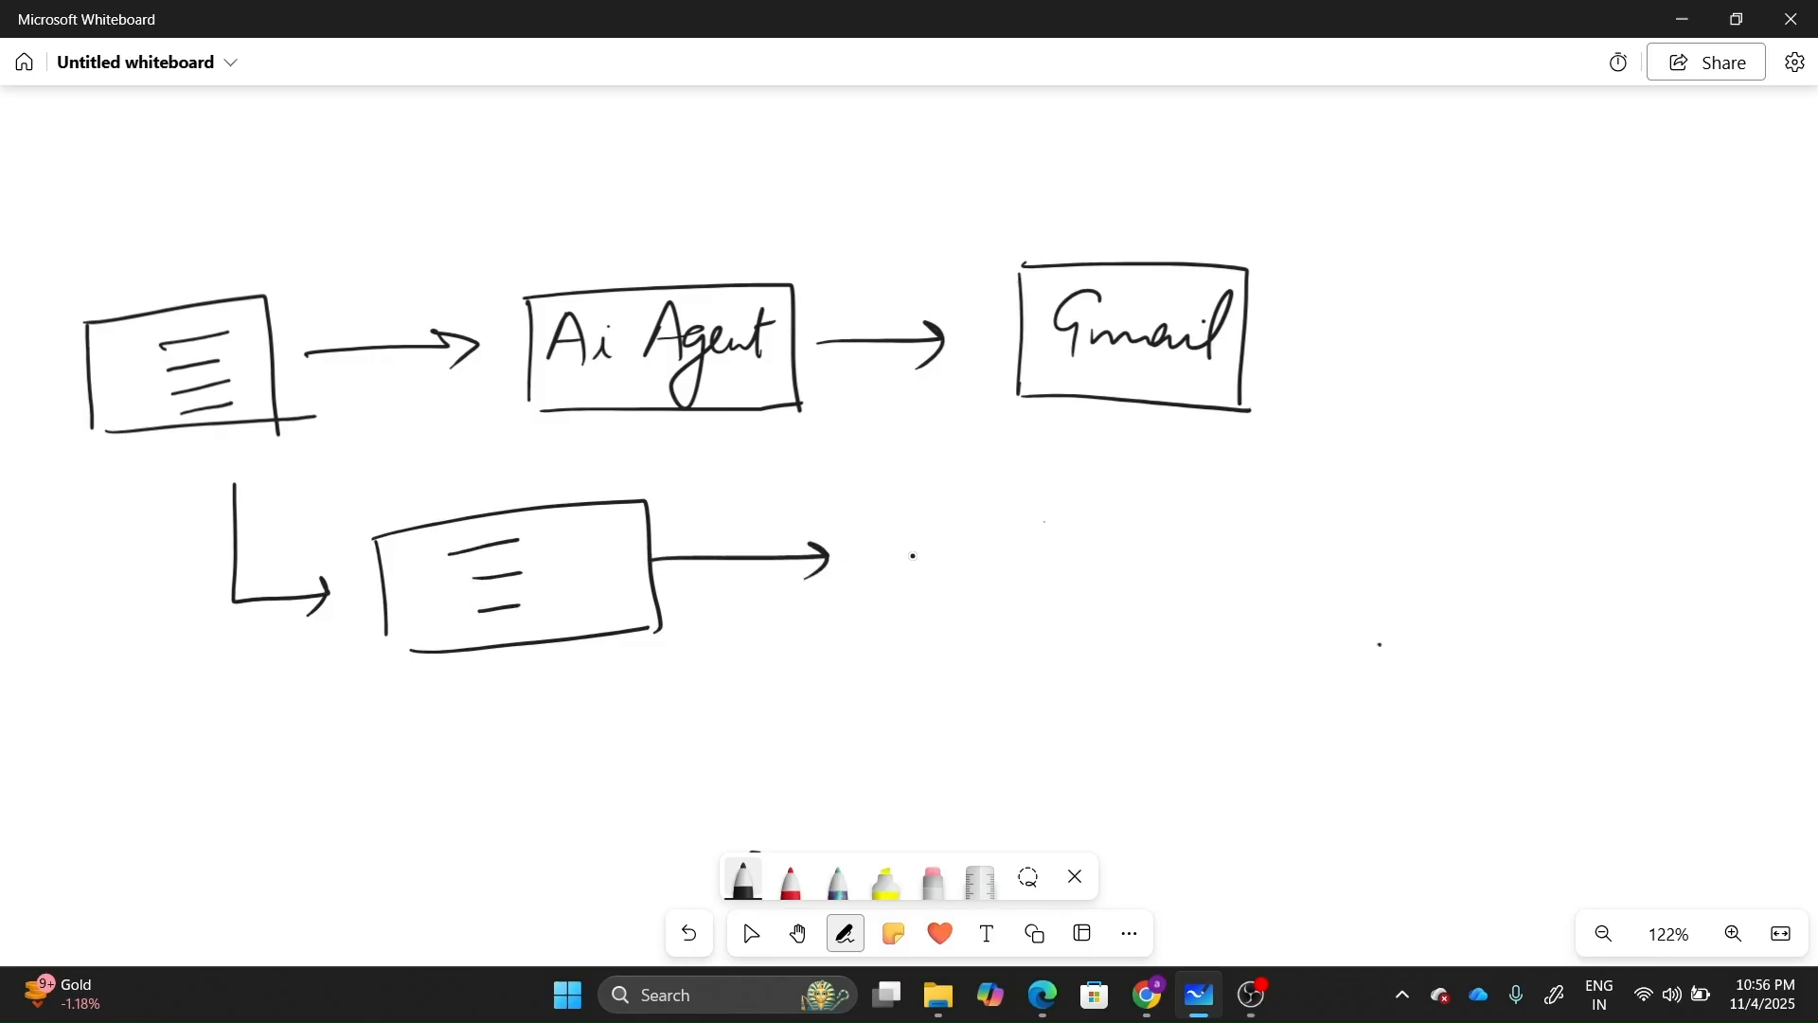
{"action": "mouse_move", "coordinate": [895, 510]}
{"action": "left_mouse_down"}
{"action": "mouse_move", "coordinate": [888, 611]}
{"action": "mouse_move", "coordinate": [1018, 498]}
{"action": "mouse_move", "coordinate": [1146, 620]}
{"action": "left_mouse_up"}
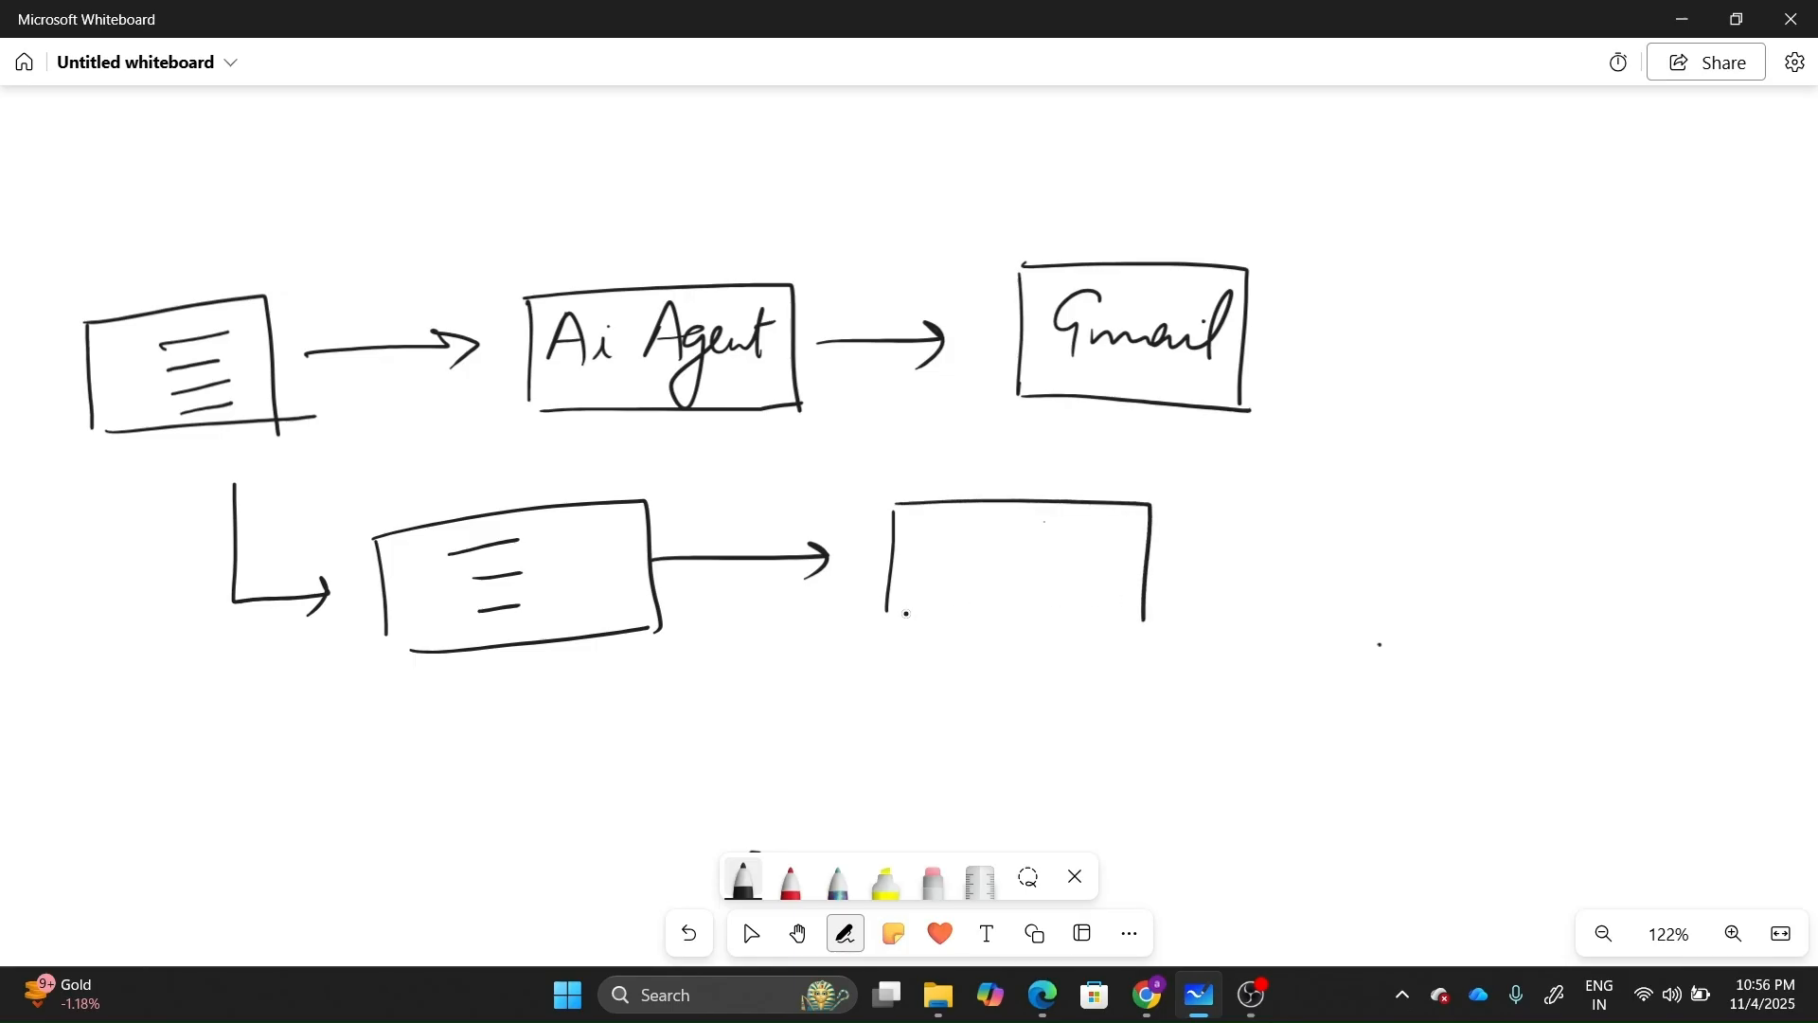
{"action": "left_click_drag", "start_coordinate": [888, 616], "coordinate": [1143, 618]}
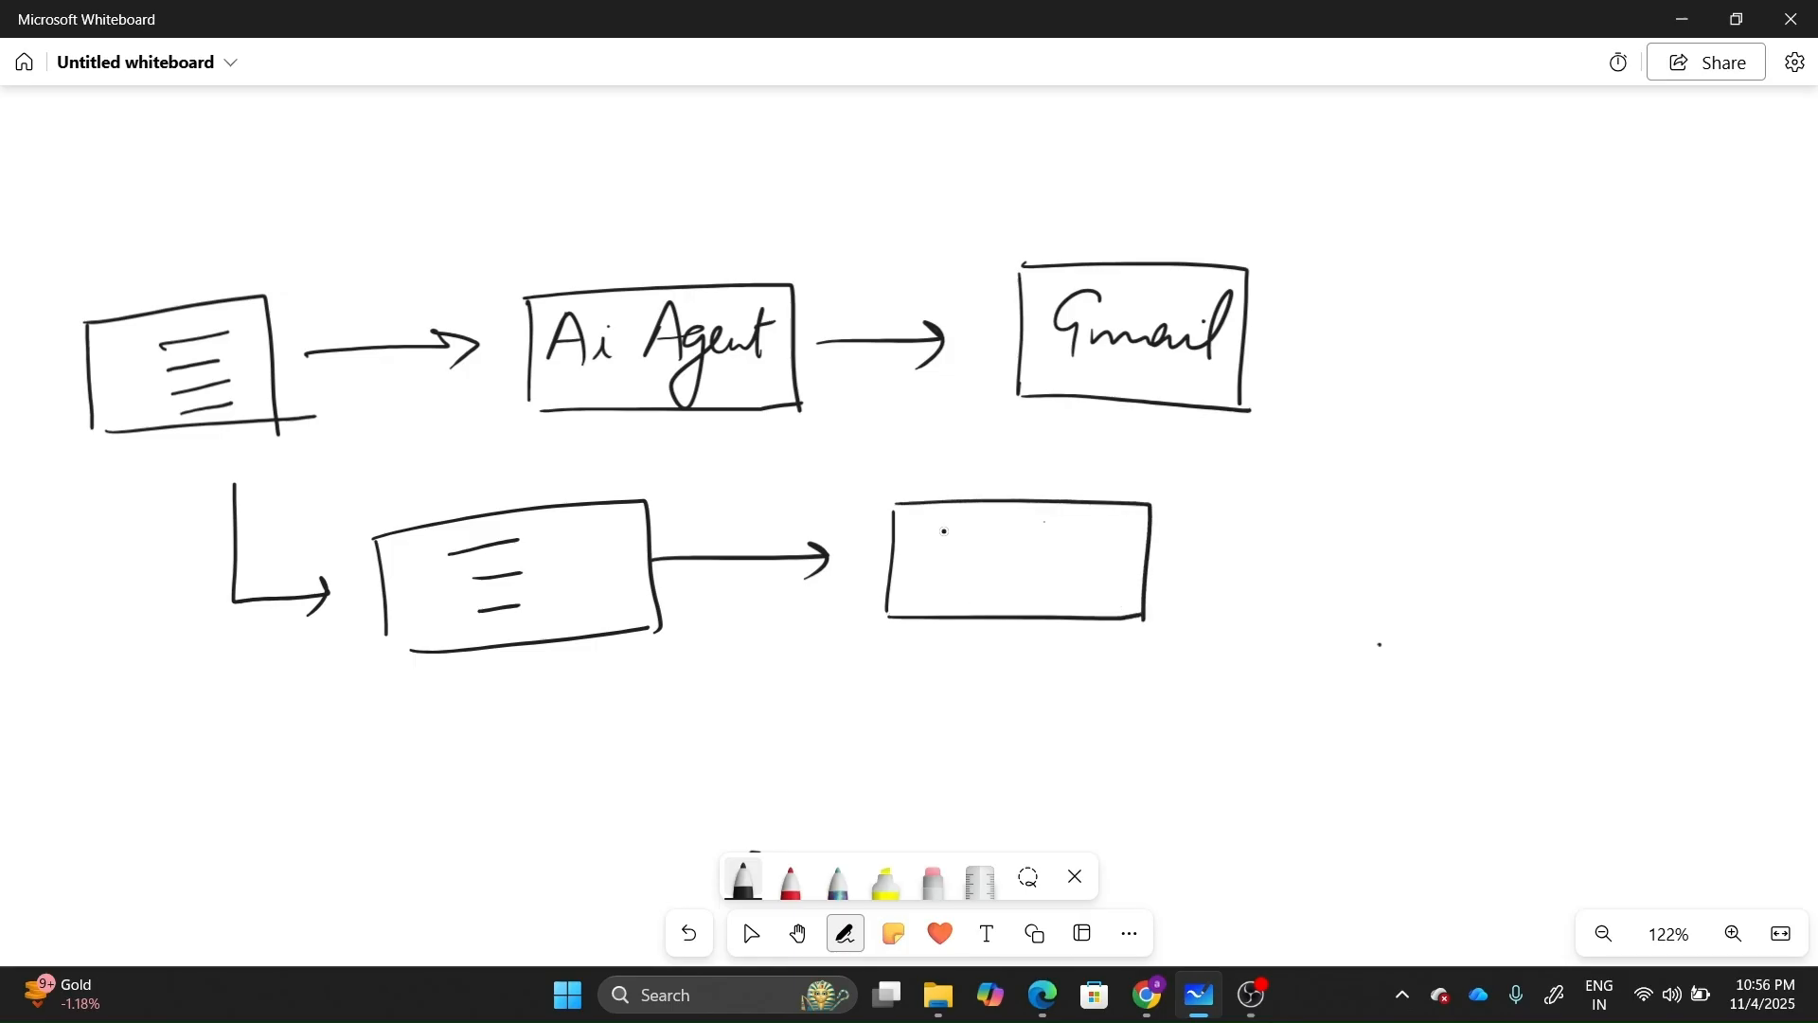
{"action": "mouse_move", "coordinate": [954, 523]}
{"action": "left_mouse_down"}
{"action": "mouse_move", "coordinate": [1030, 521]}
{"action": "mouse_move", "coordinate": [1020, 550]}
{"action": "left_mouse_up"}
{"action": "left_click_drag", "start_coordinate": [950, 584], "coordinate": [1012, 584]}
{"action": "left_click_drag", "start_coordinate": [958, 606], "coordinate": [1020, 604]}
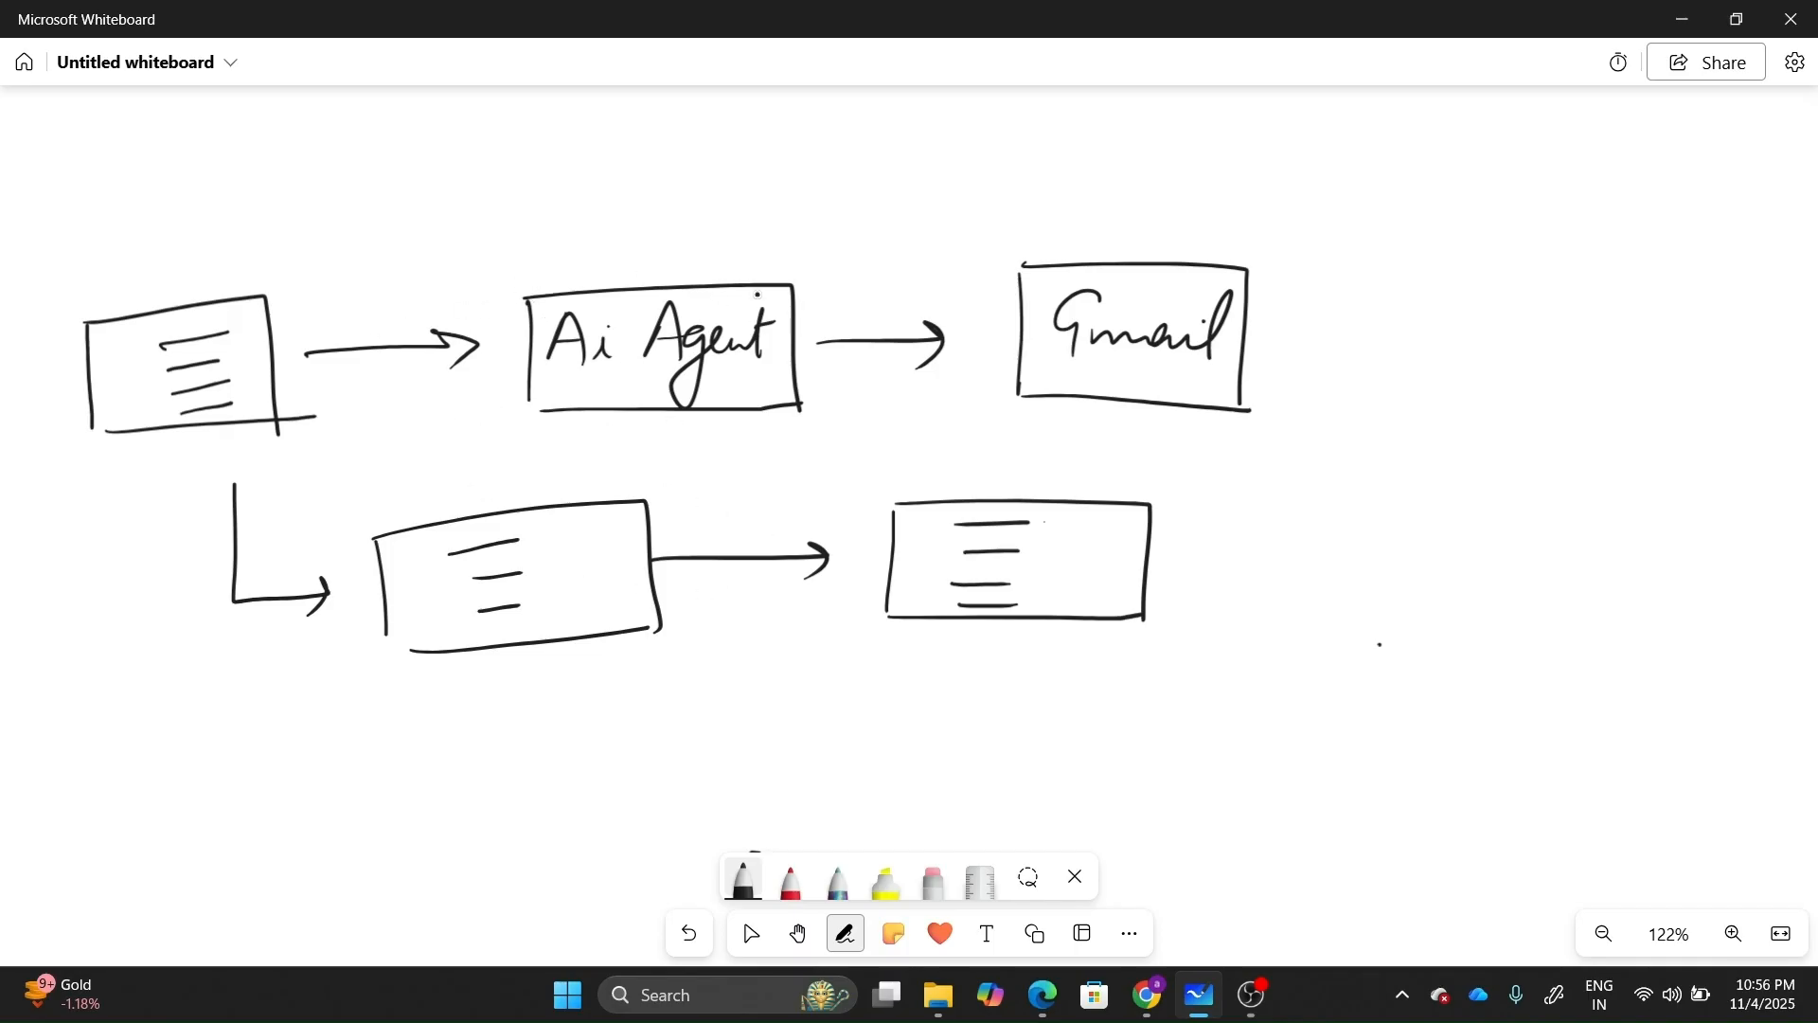
{"action": "left_click", "coordinate": [1148, 996]}
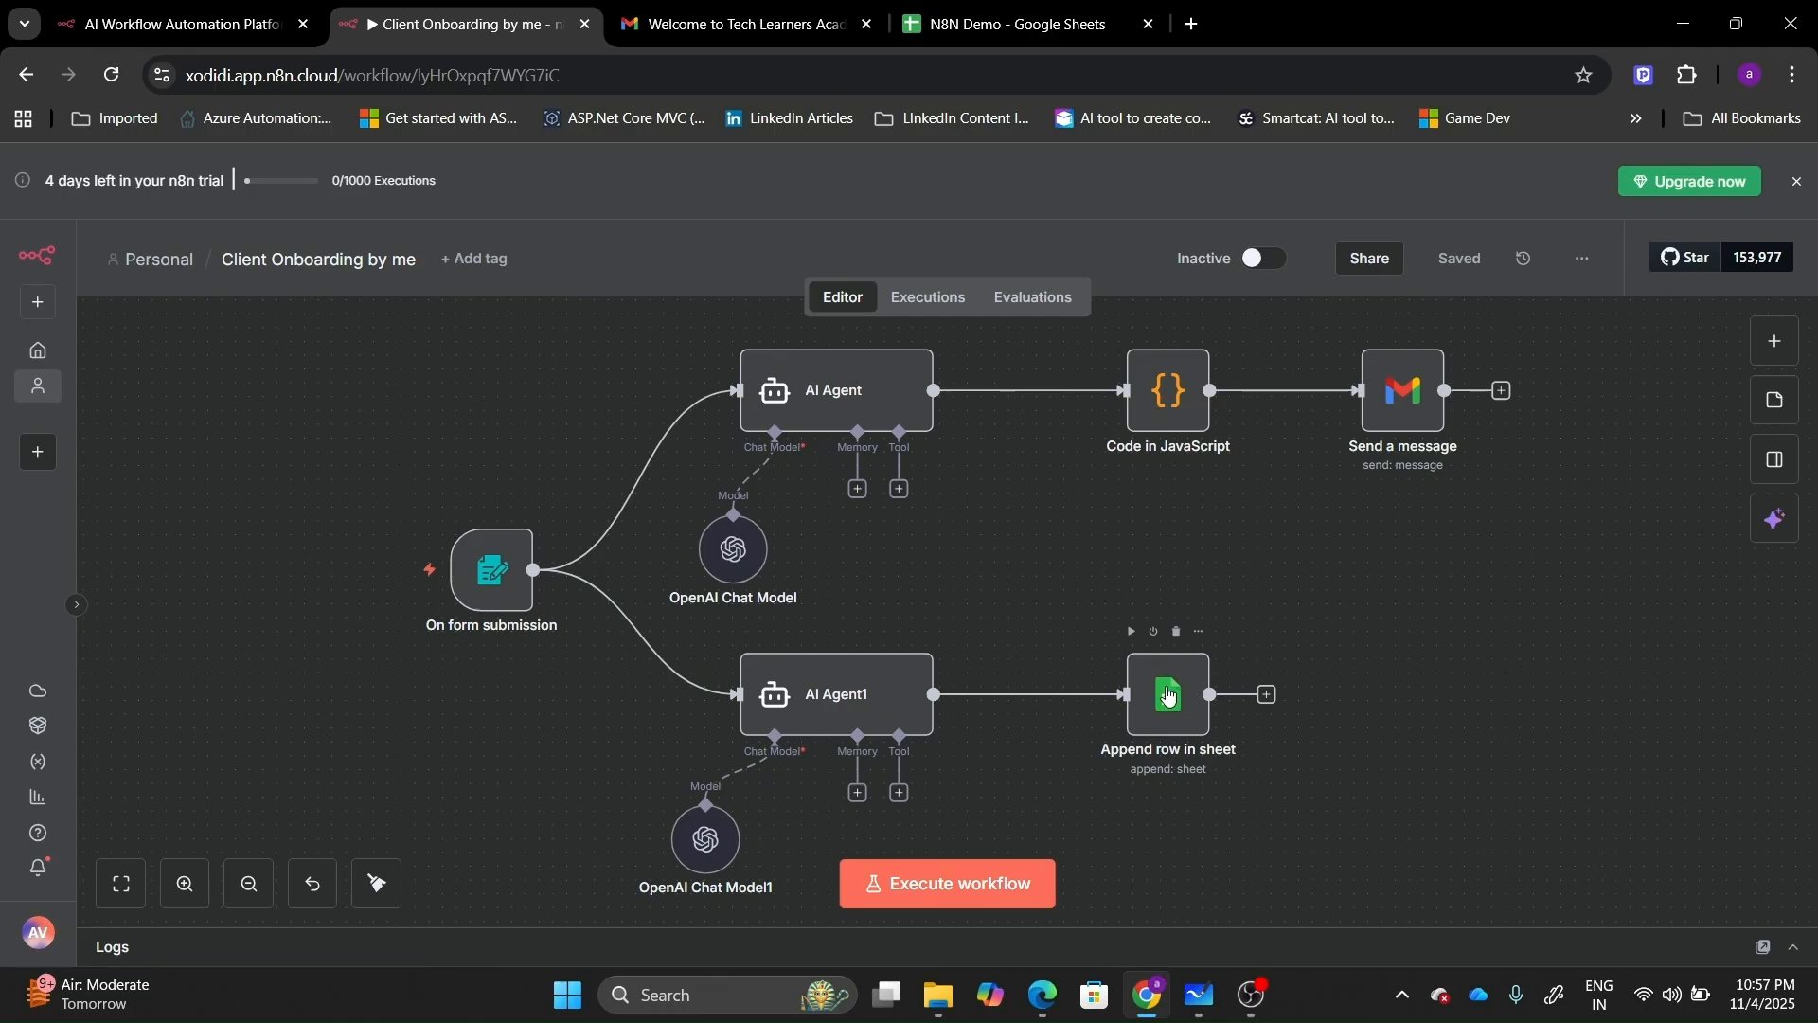
Run the workflow as a test and maximise the Client Onboarding test form window.
{"action": "left_click", "coordinate": [940, 864]}
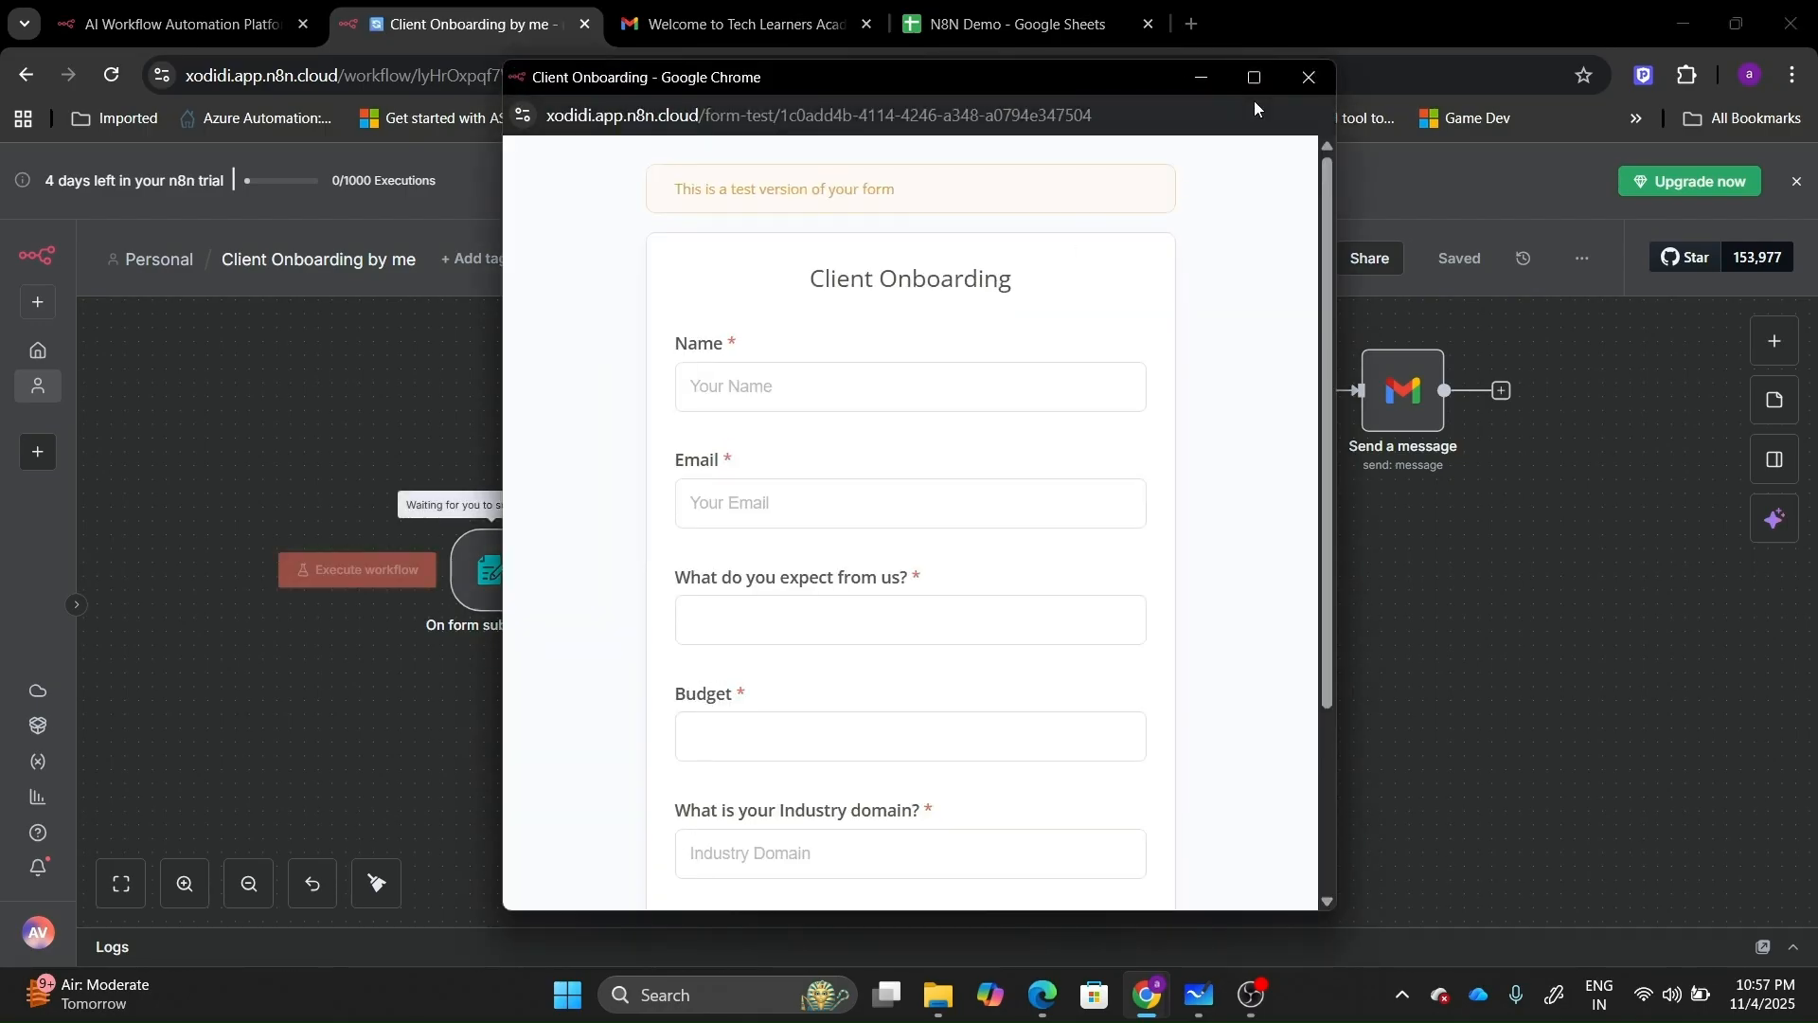
{"action": "left_click", "coordinate": [1258, 76]}
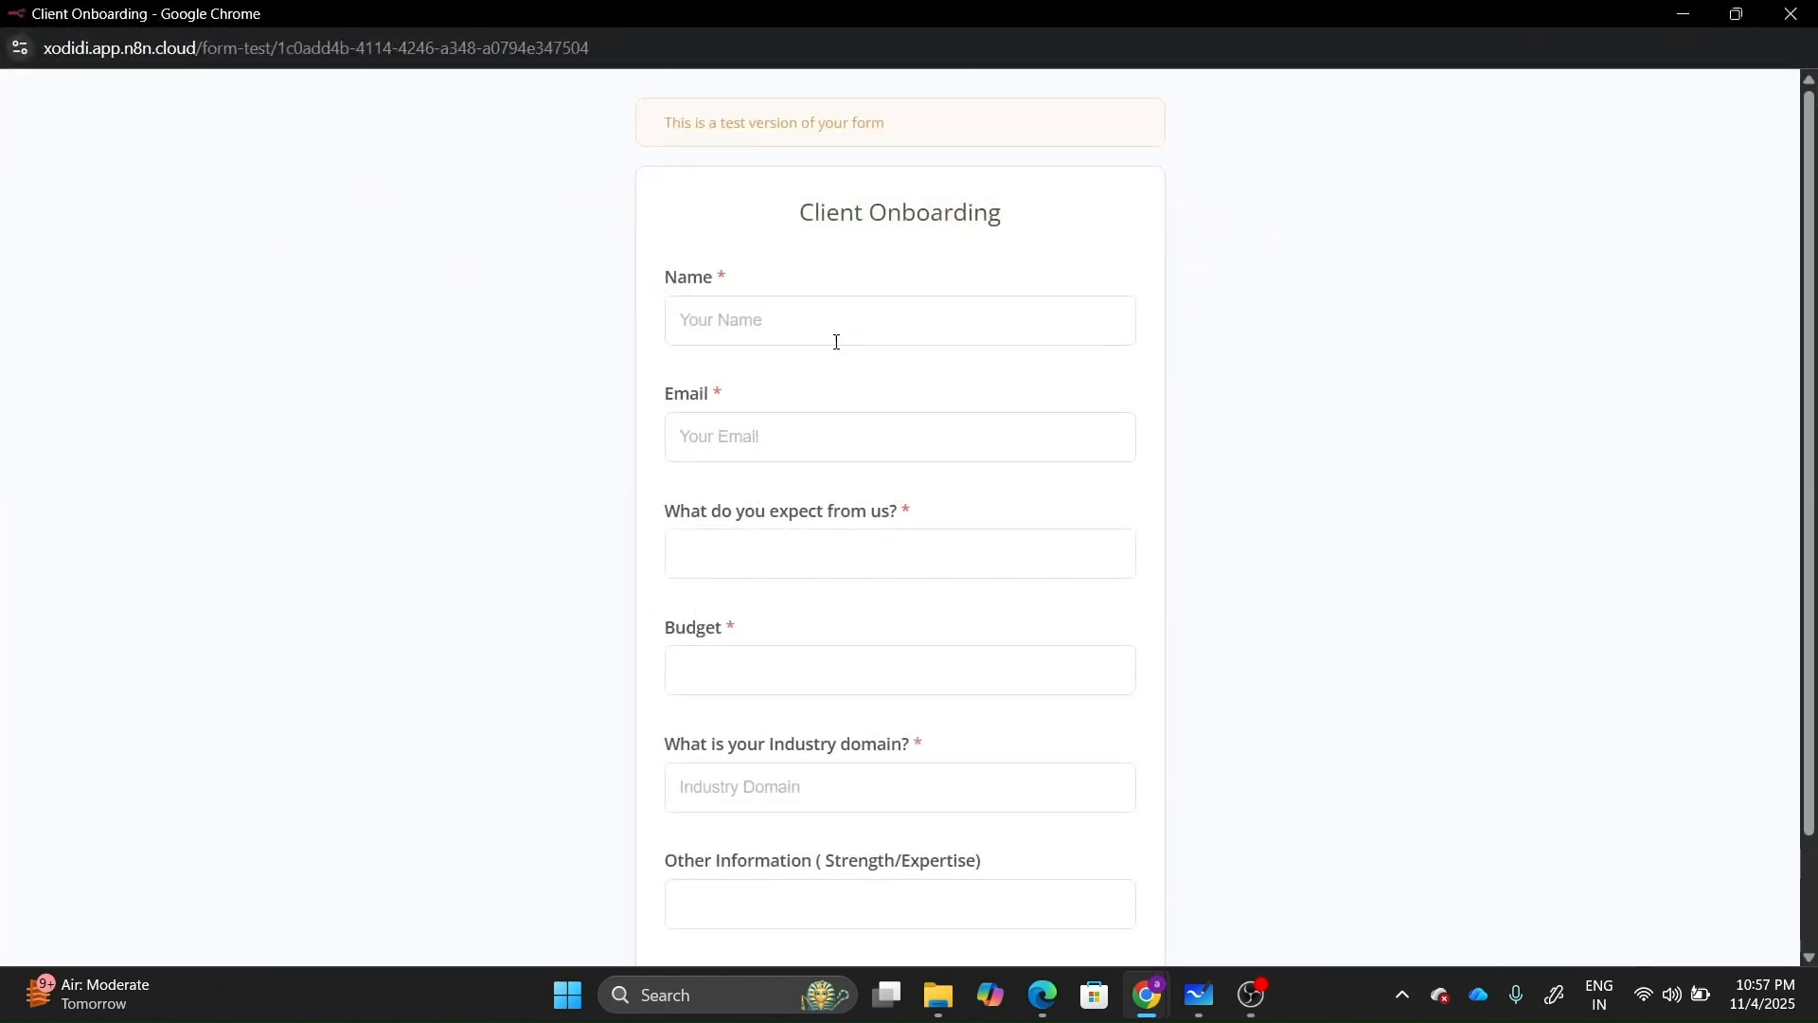
Enter the client's name, e-mail address and 'Email Automation' as the expectation.
{"action": "left_click", "coordinate": [816, 316]}
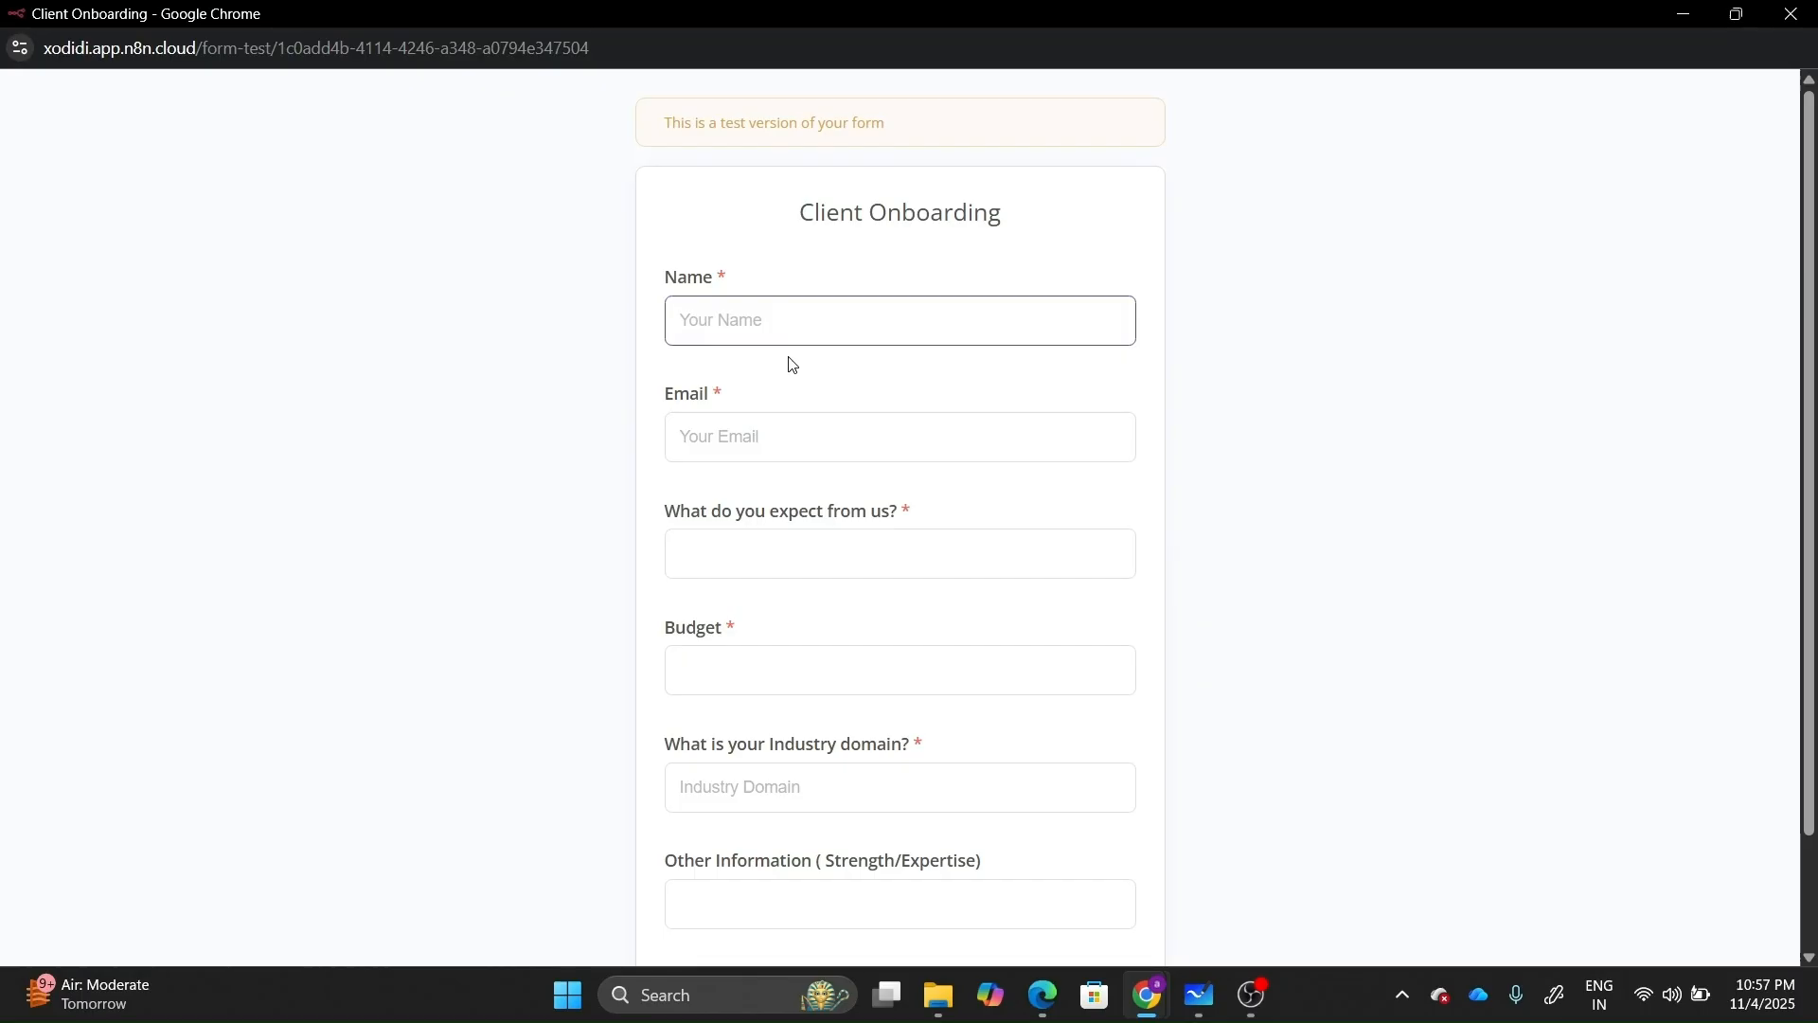
{"action": "left_click", "coordinate": [753, 435]}
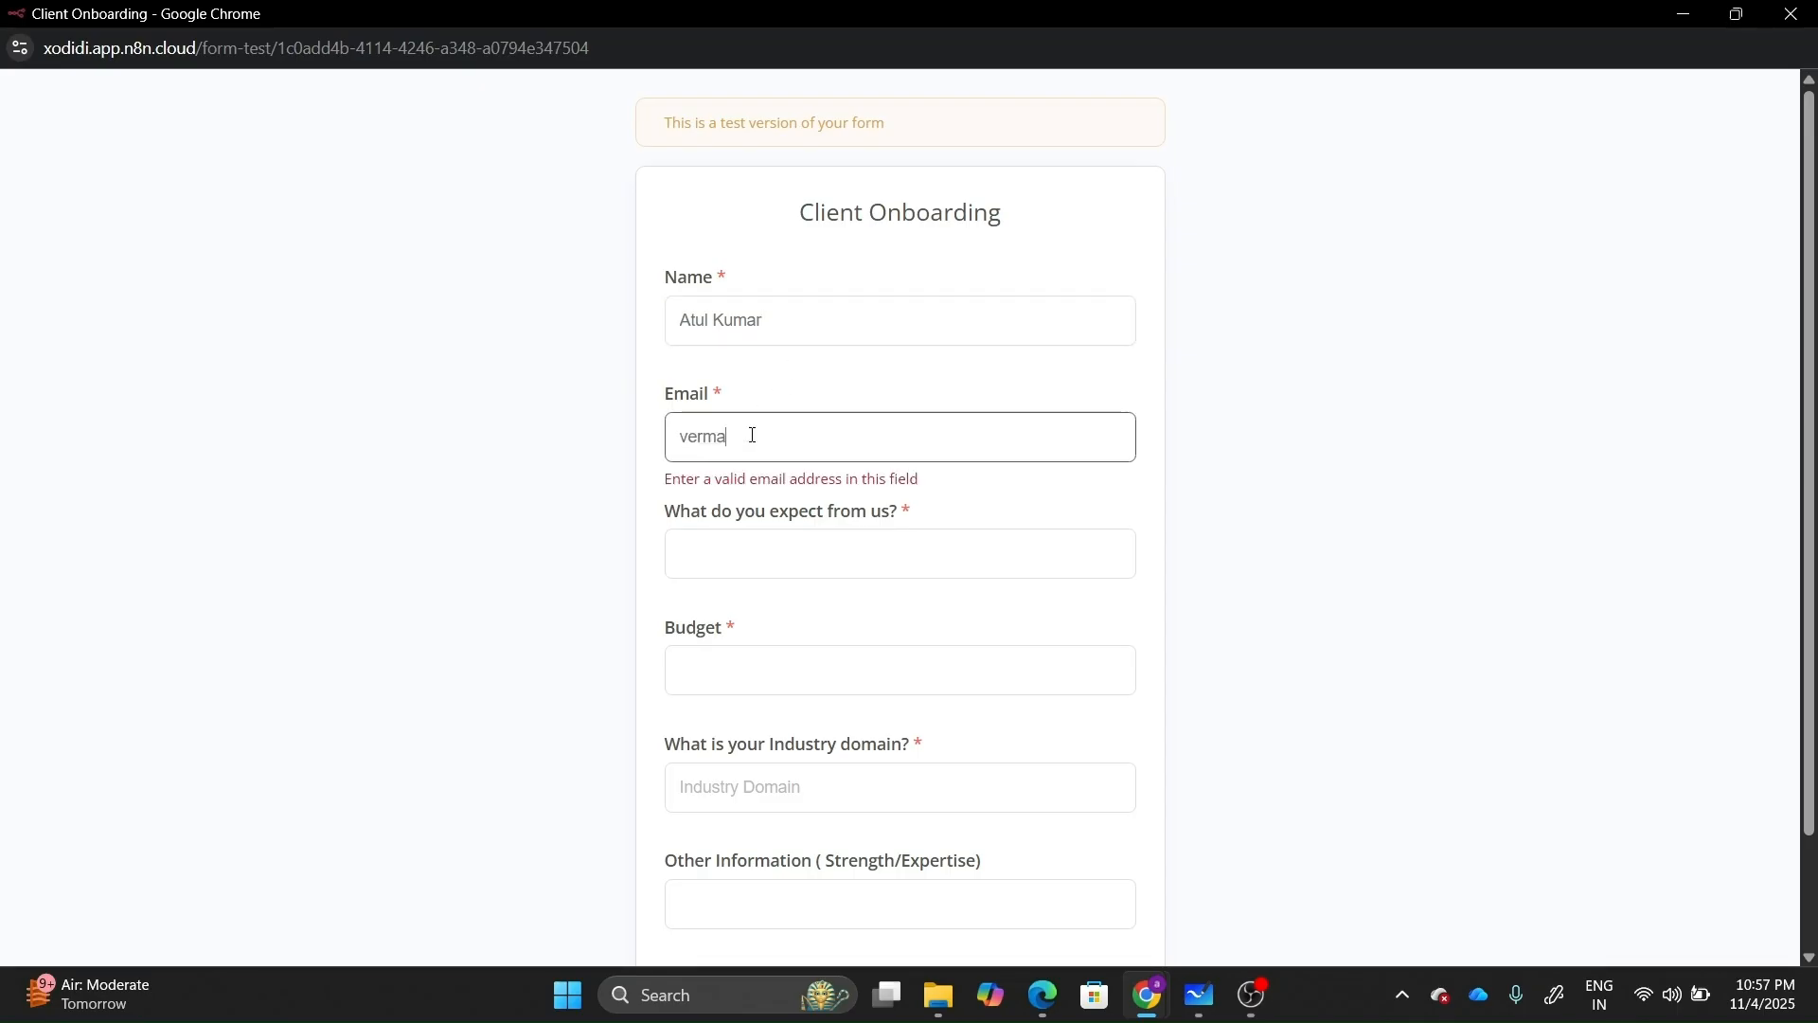
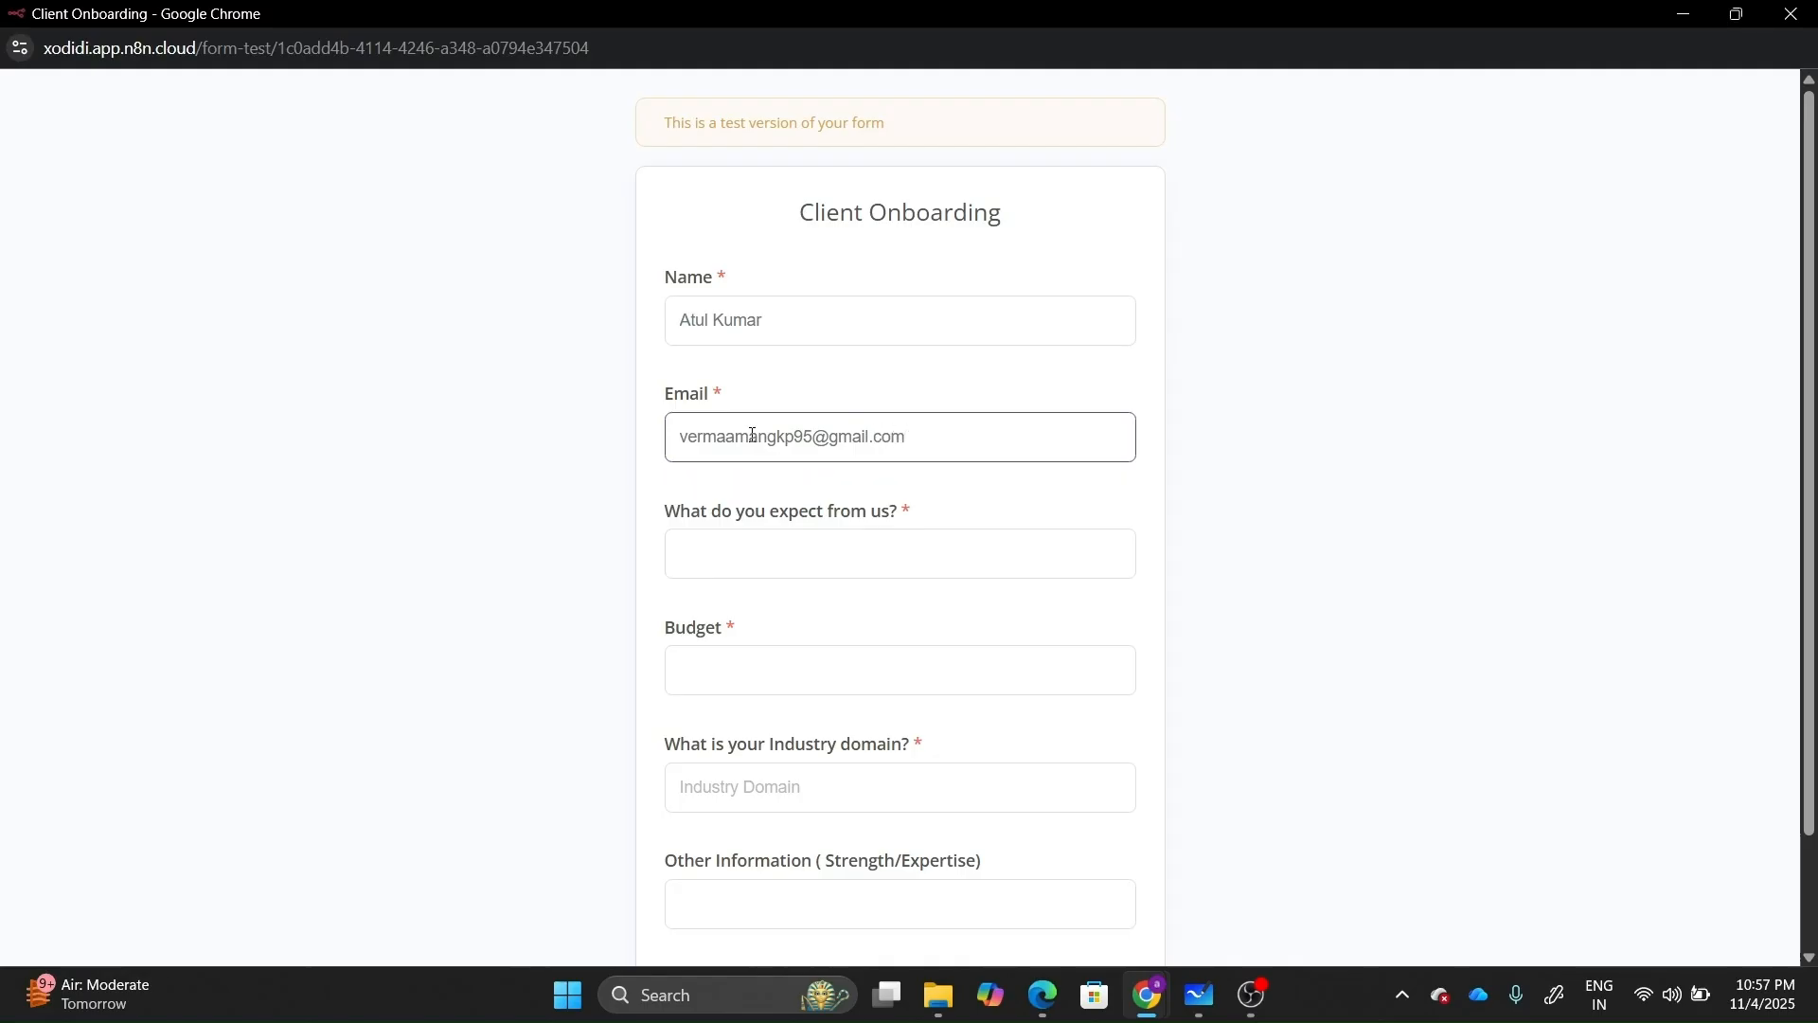
{"action": "left_click", "coordinate": [761, 556]}
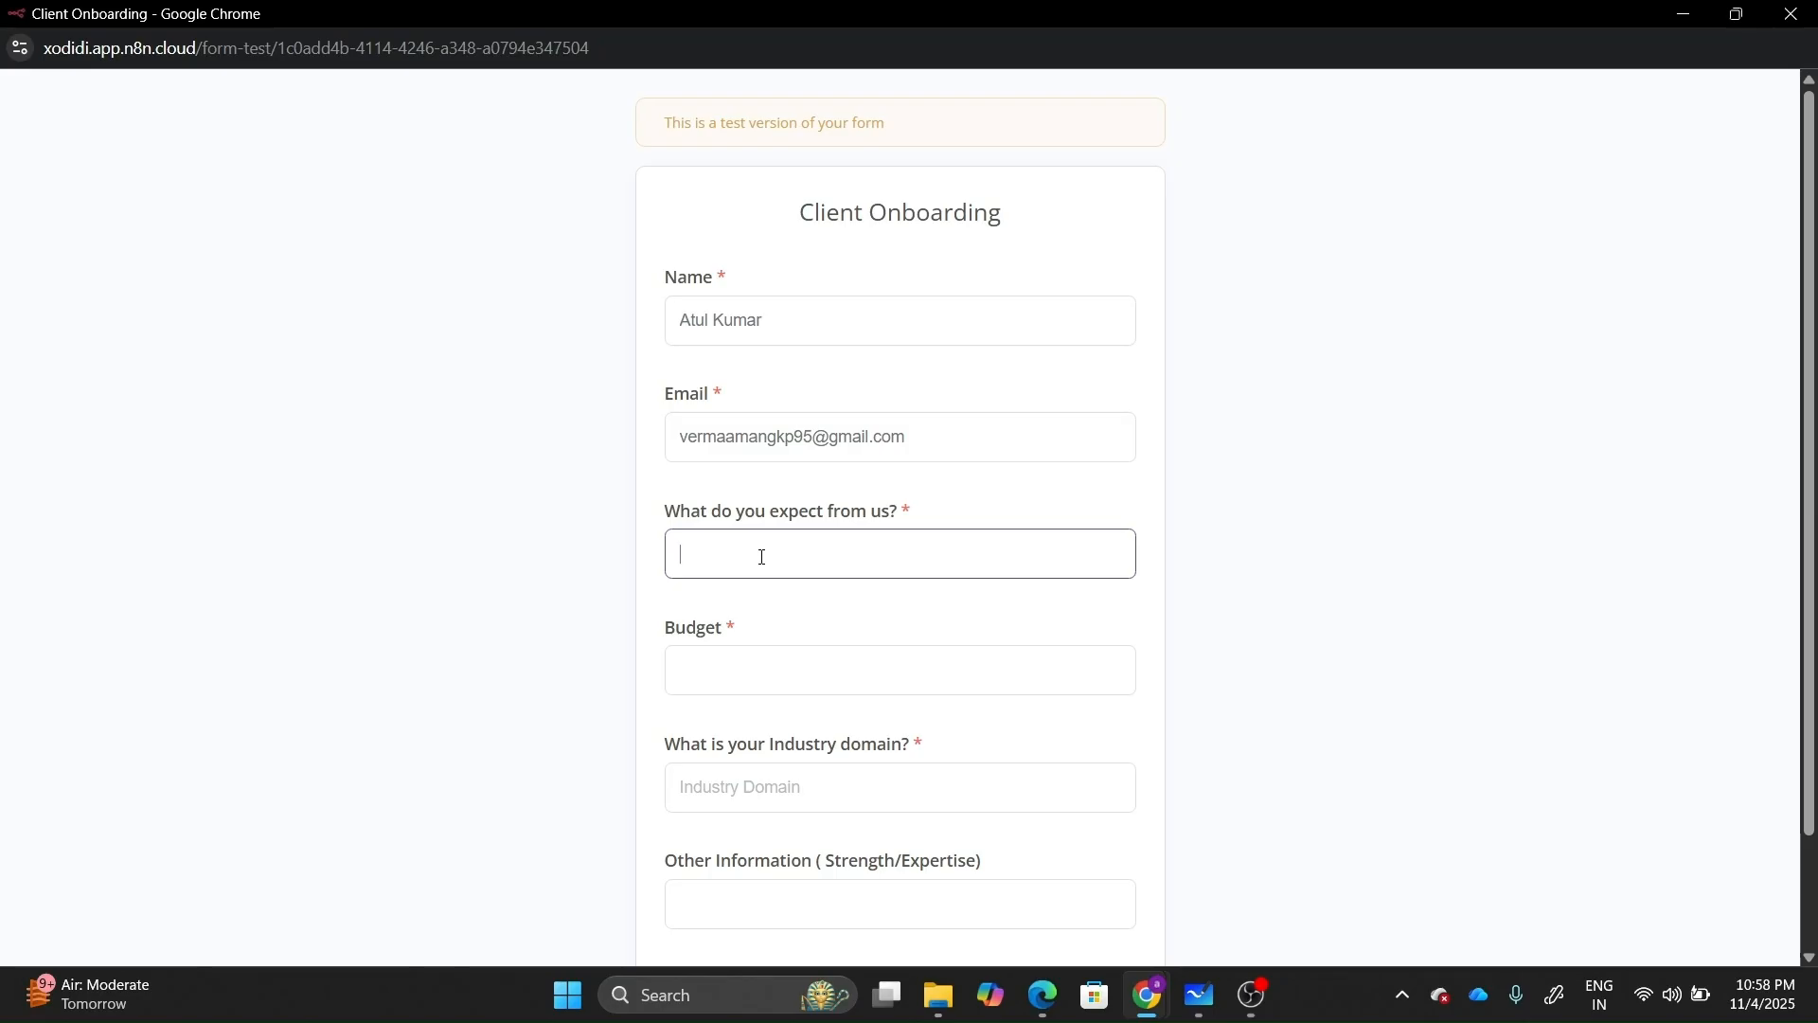
{"action": "type", "text": "Email Automation"}
Enter budget 100, Finance domain and the chartered-accountant note, then submit and close the form.
{"action": "left_click", "coordinate": [694, 668]}
{"action": "type", "text": "100"}
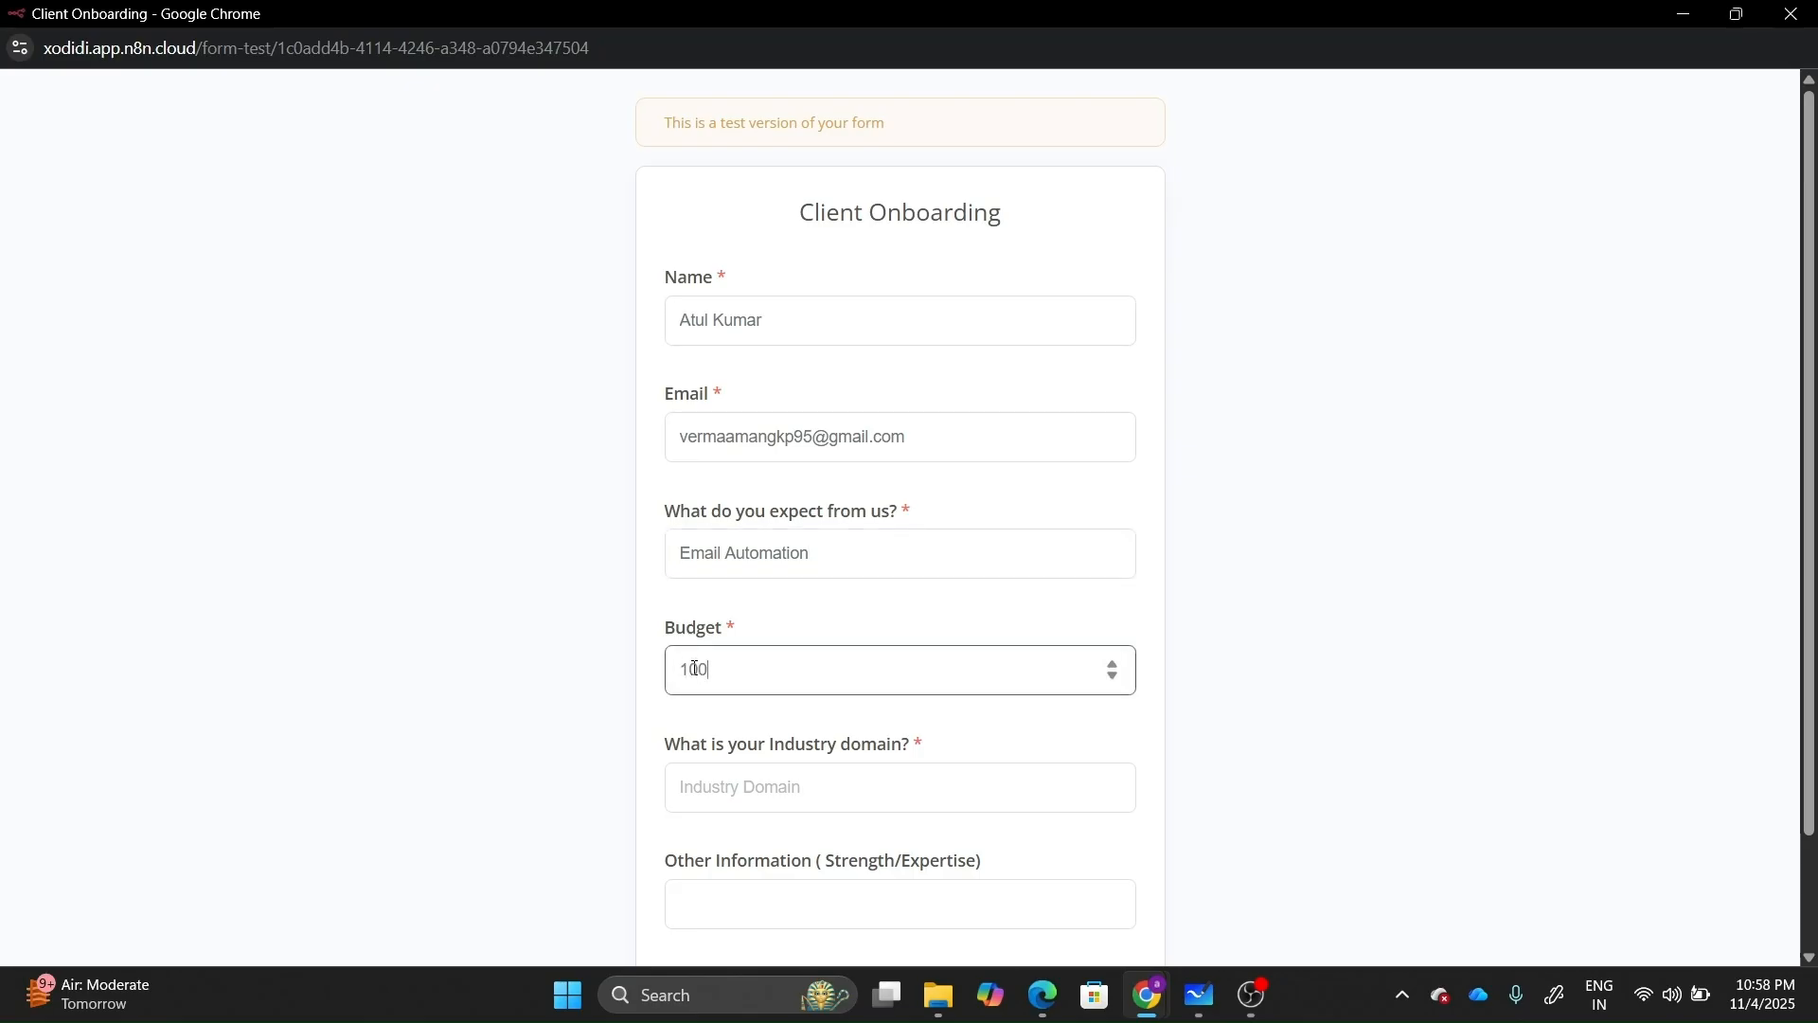
{"action": "left_click", "coordinate": [738, 786]}
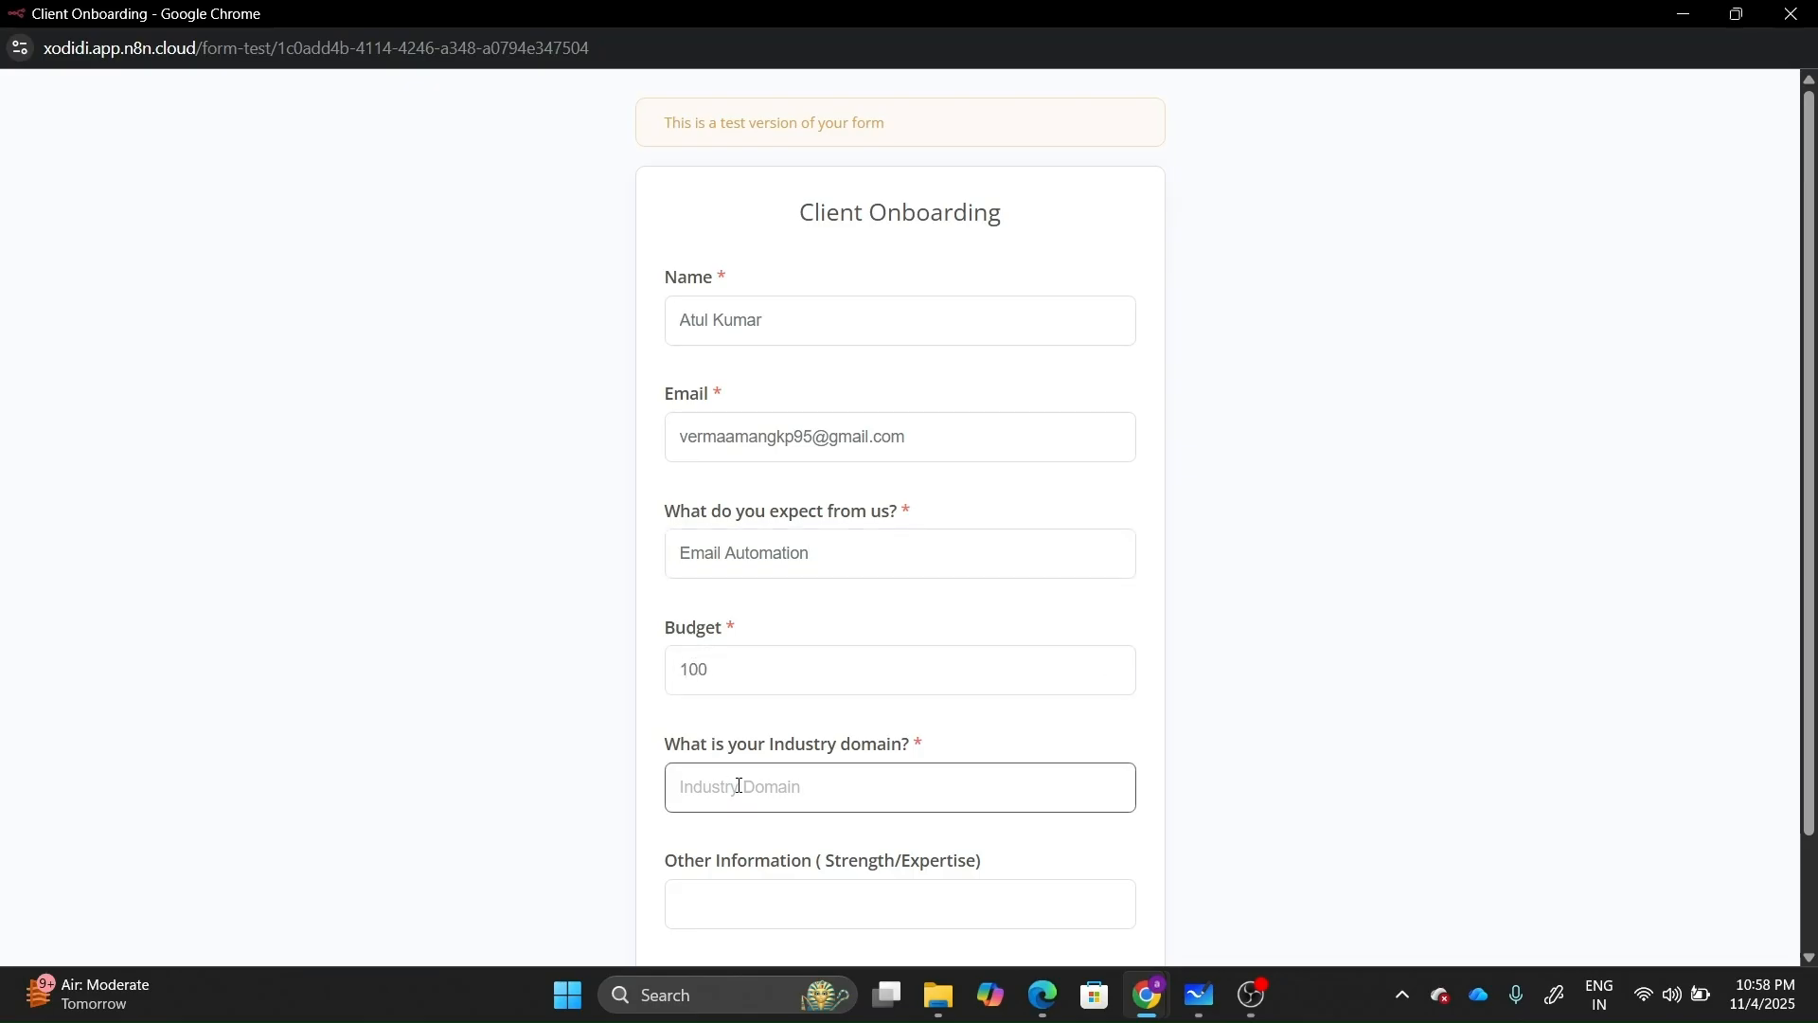
{"action": "type", "text": "Finance"}
{"action": "left_click", "coordinate": [730, 901]}
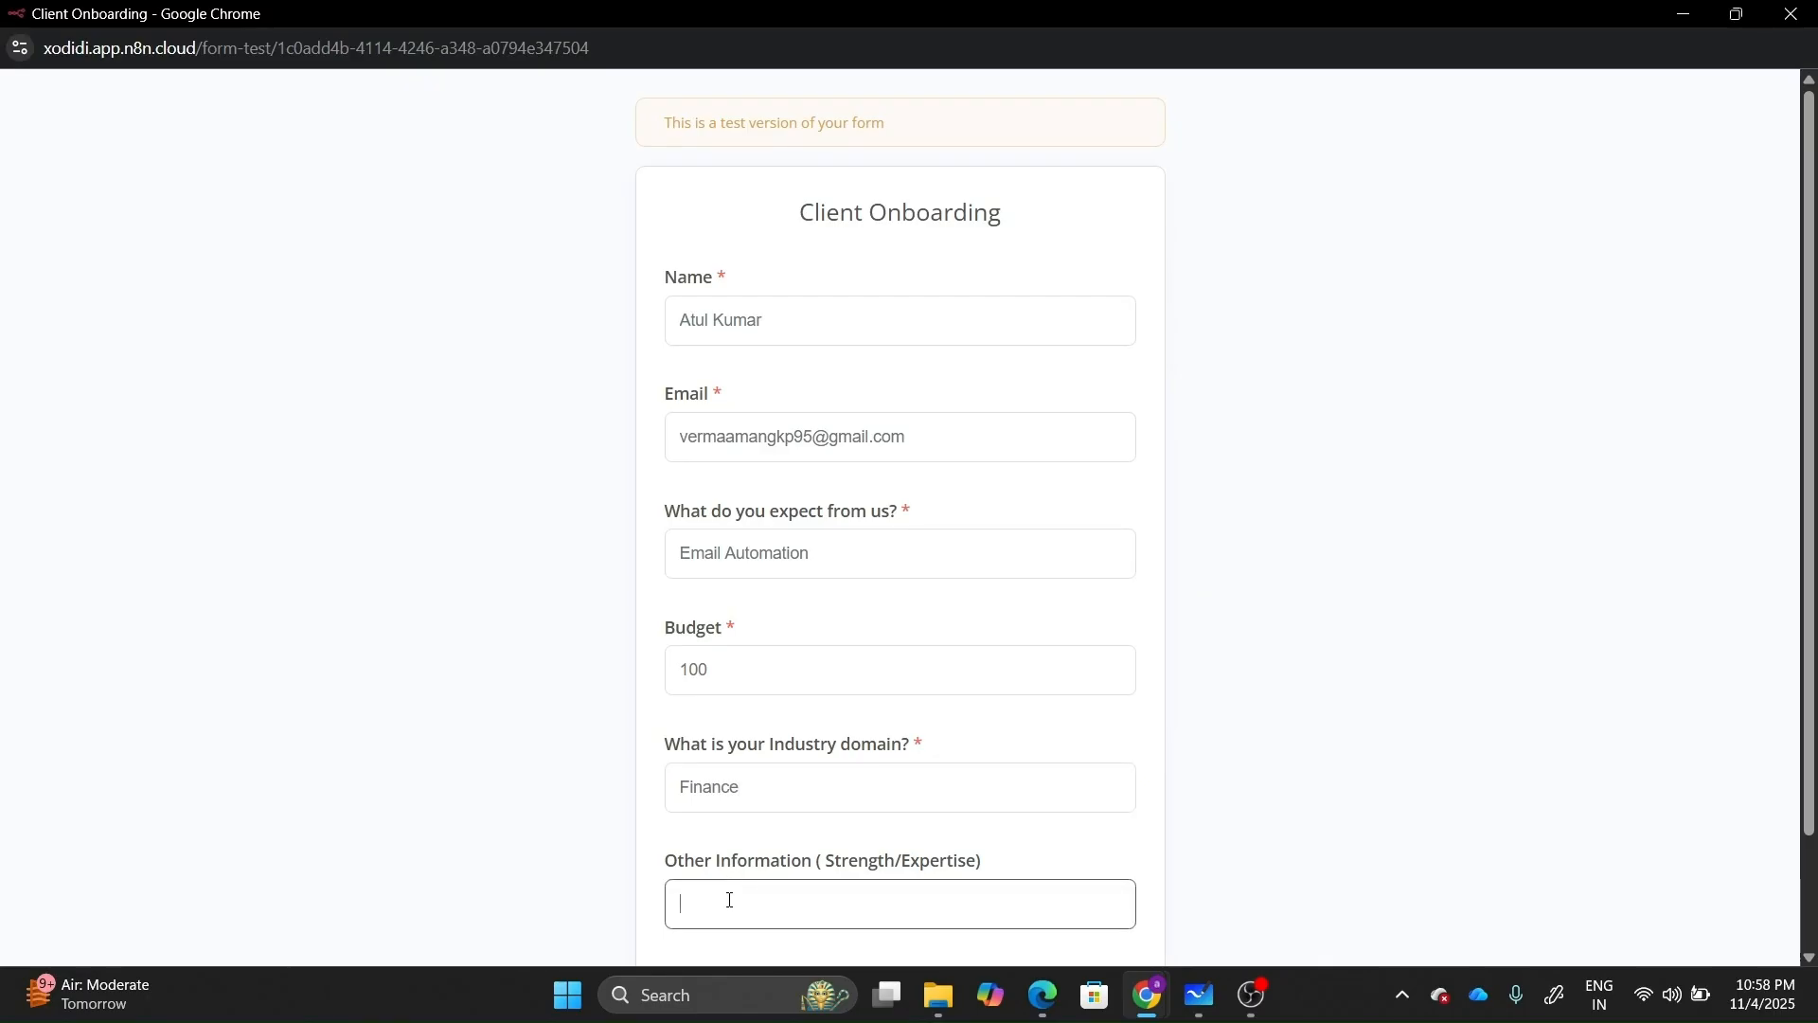
{"action": "type", "text": "I am cl"}
{"action": "type", "text": "arted"}
{"action": "type", "text": "et"}
{"action": "type", "text": "ed "}
{"action": "type", "text": "accountant"}
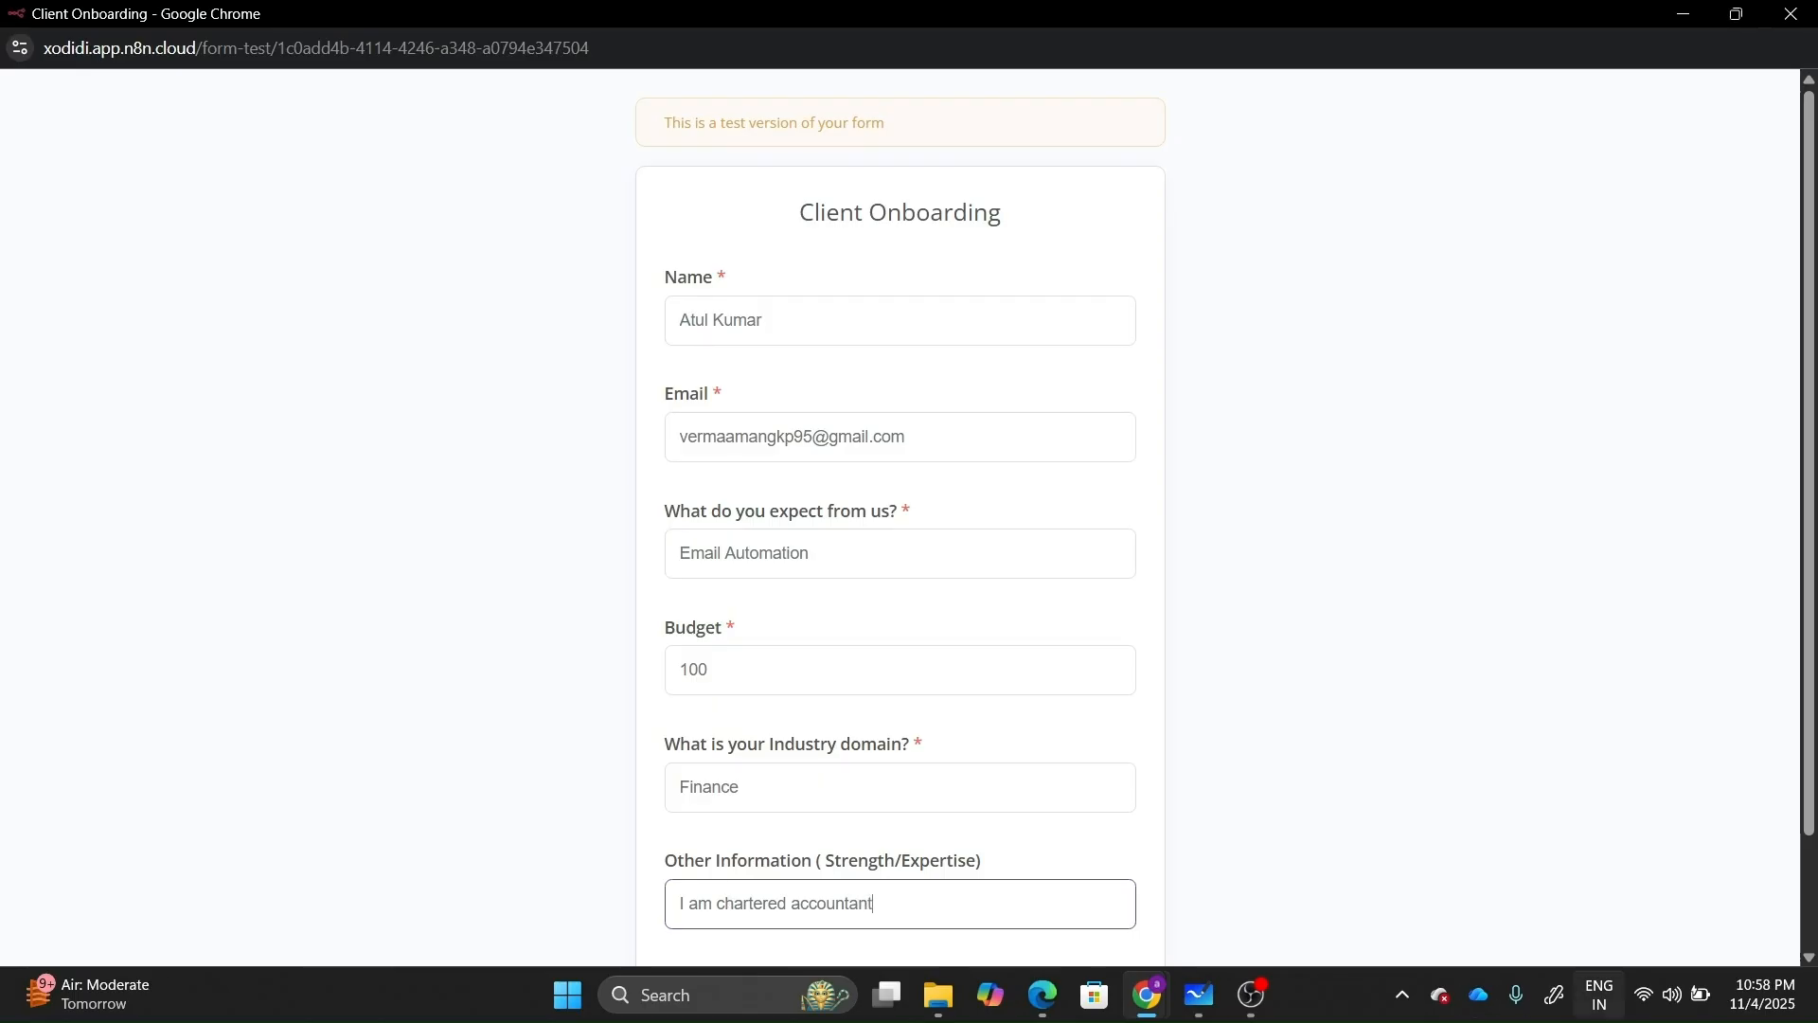
{"action": "left_click", "coordinate": [1808, 958]}
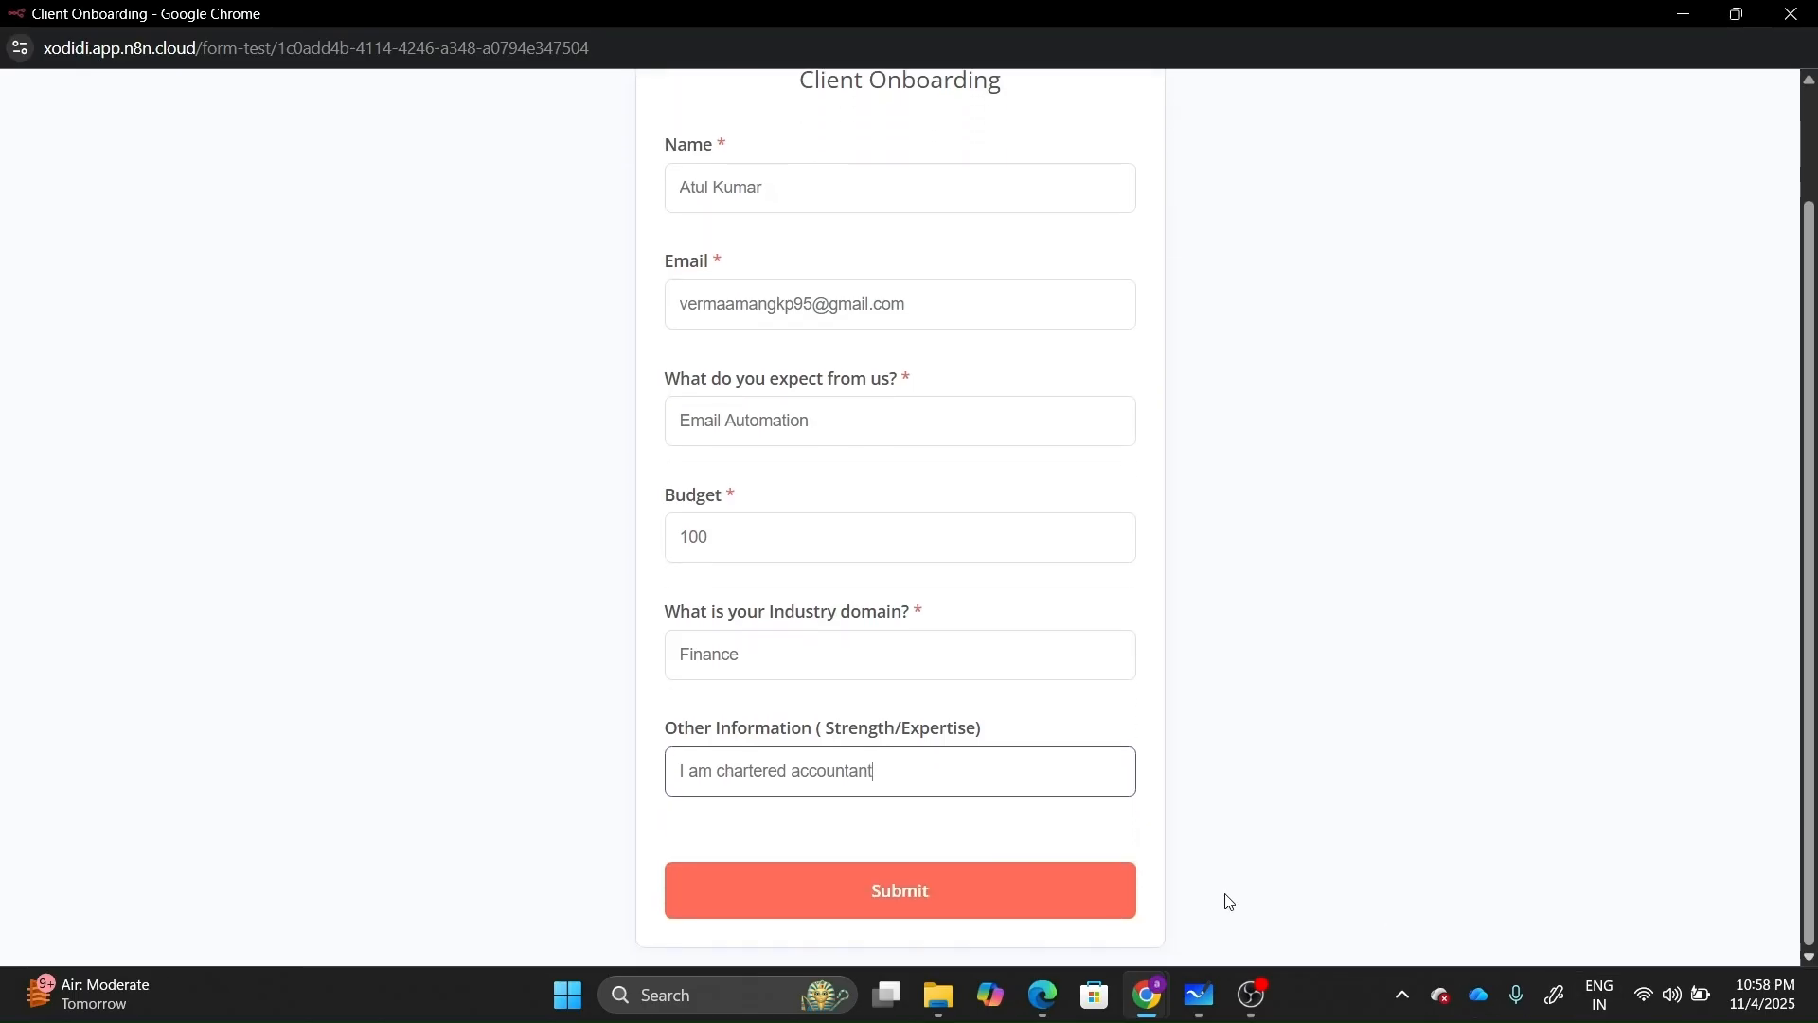
{"action": "left_click", "coordinate": [983, 874]}
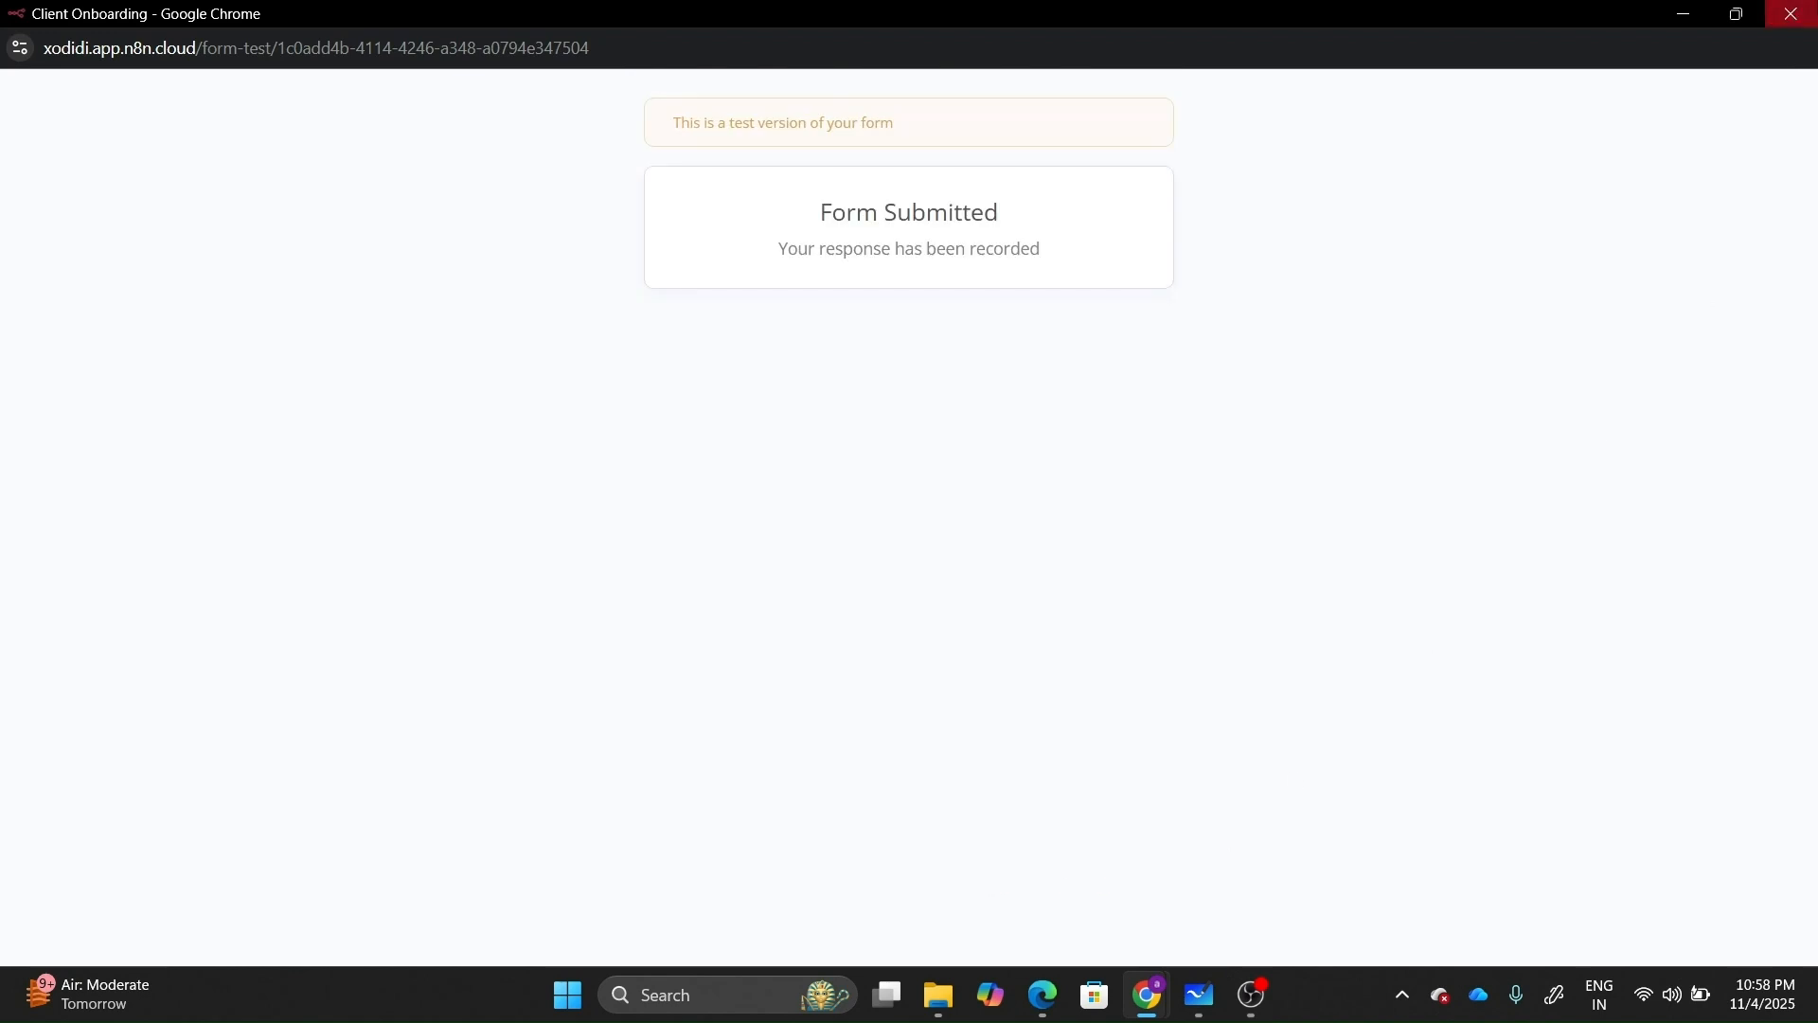
{"action": "left_click", "coordinate": [1802, 9]}
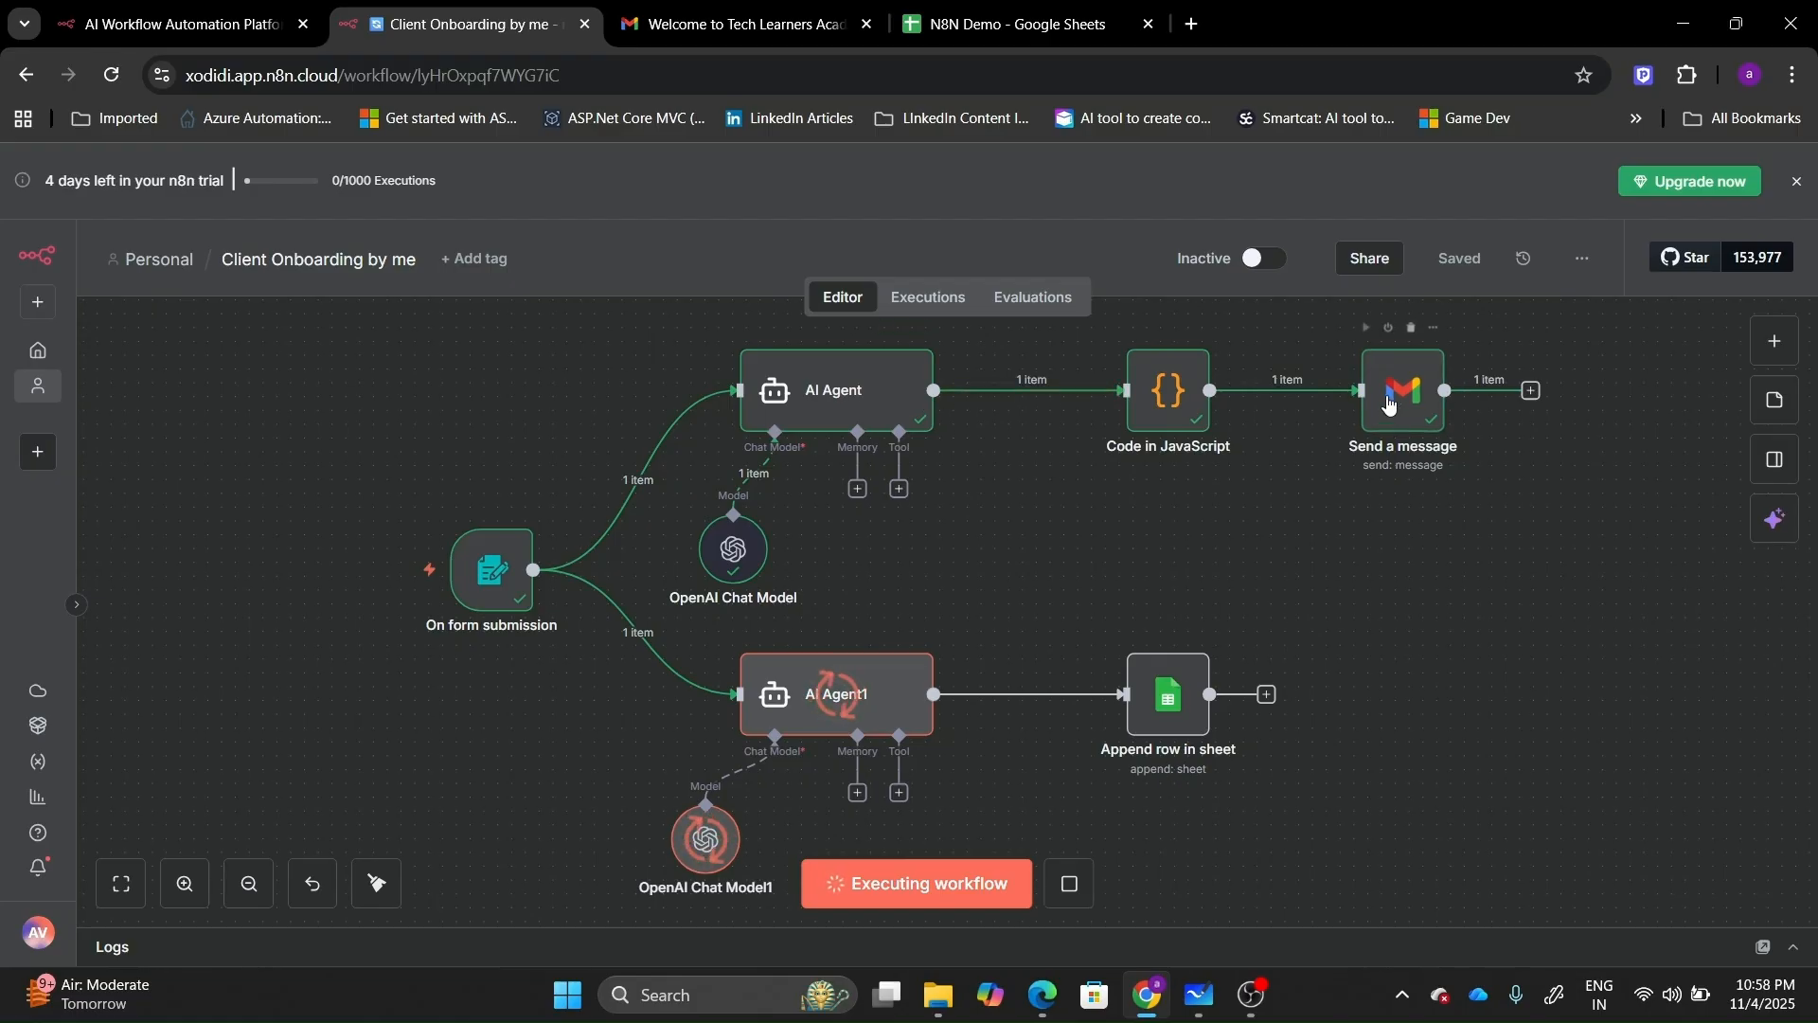
Refresh the Gmail inbox and read the new Tech Learners Academy welcome email.
{"action": "left_click", "coordinate": [753, 19]}
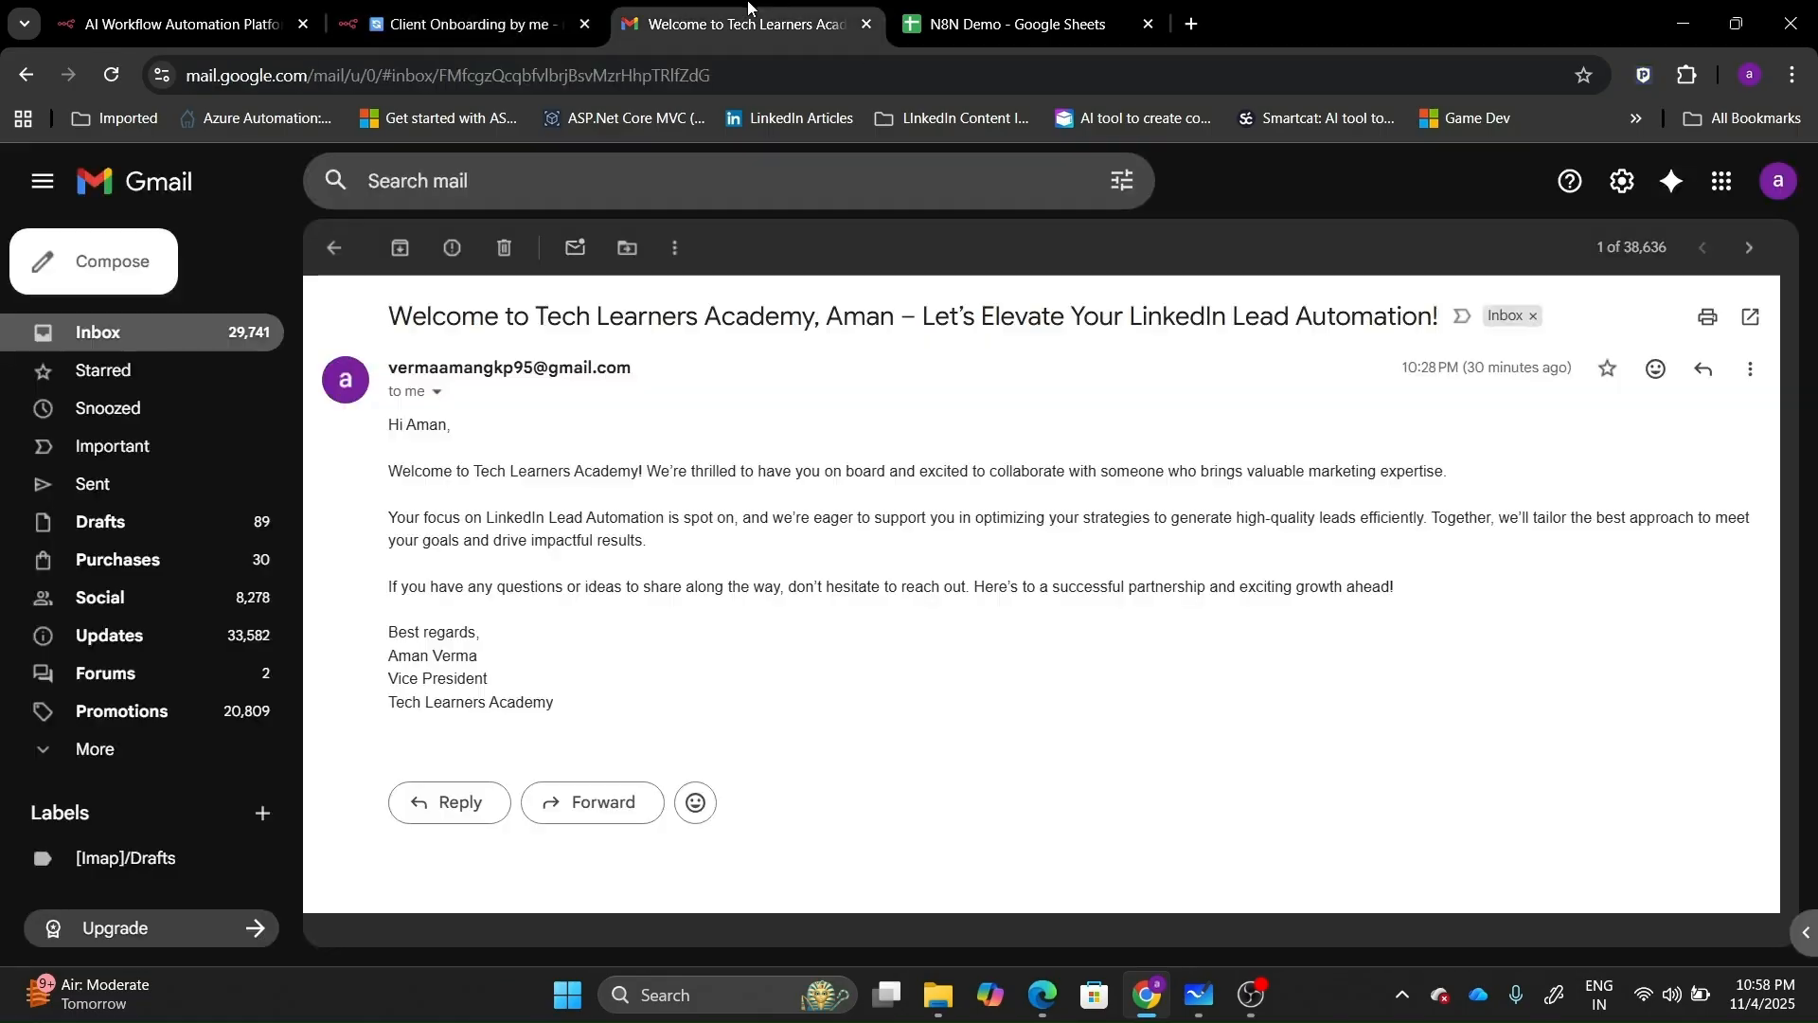
{"action": "left_click", "coordinate": [334, 248]}
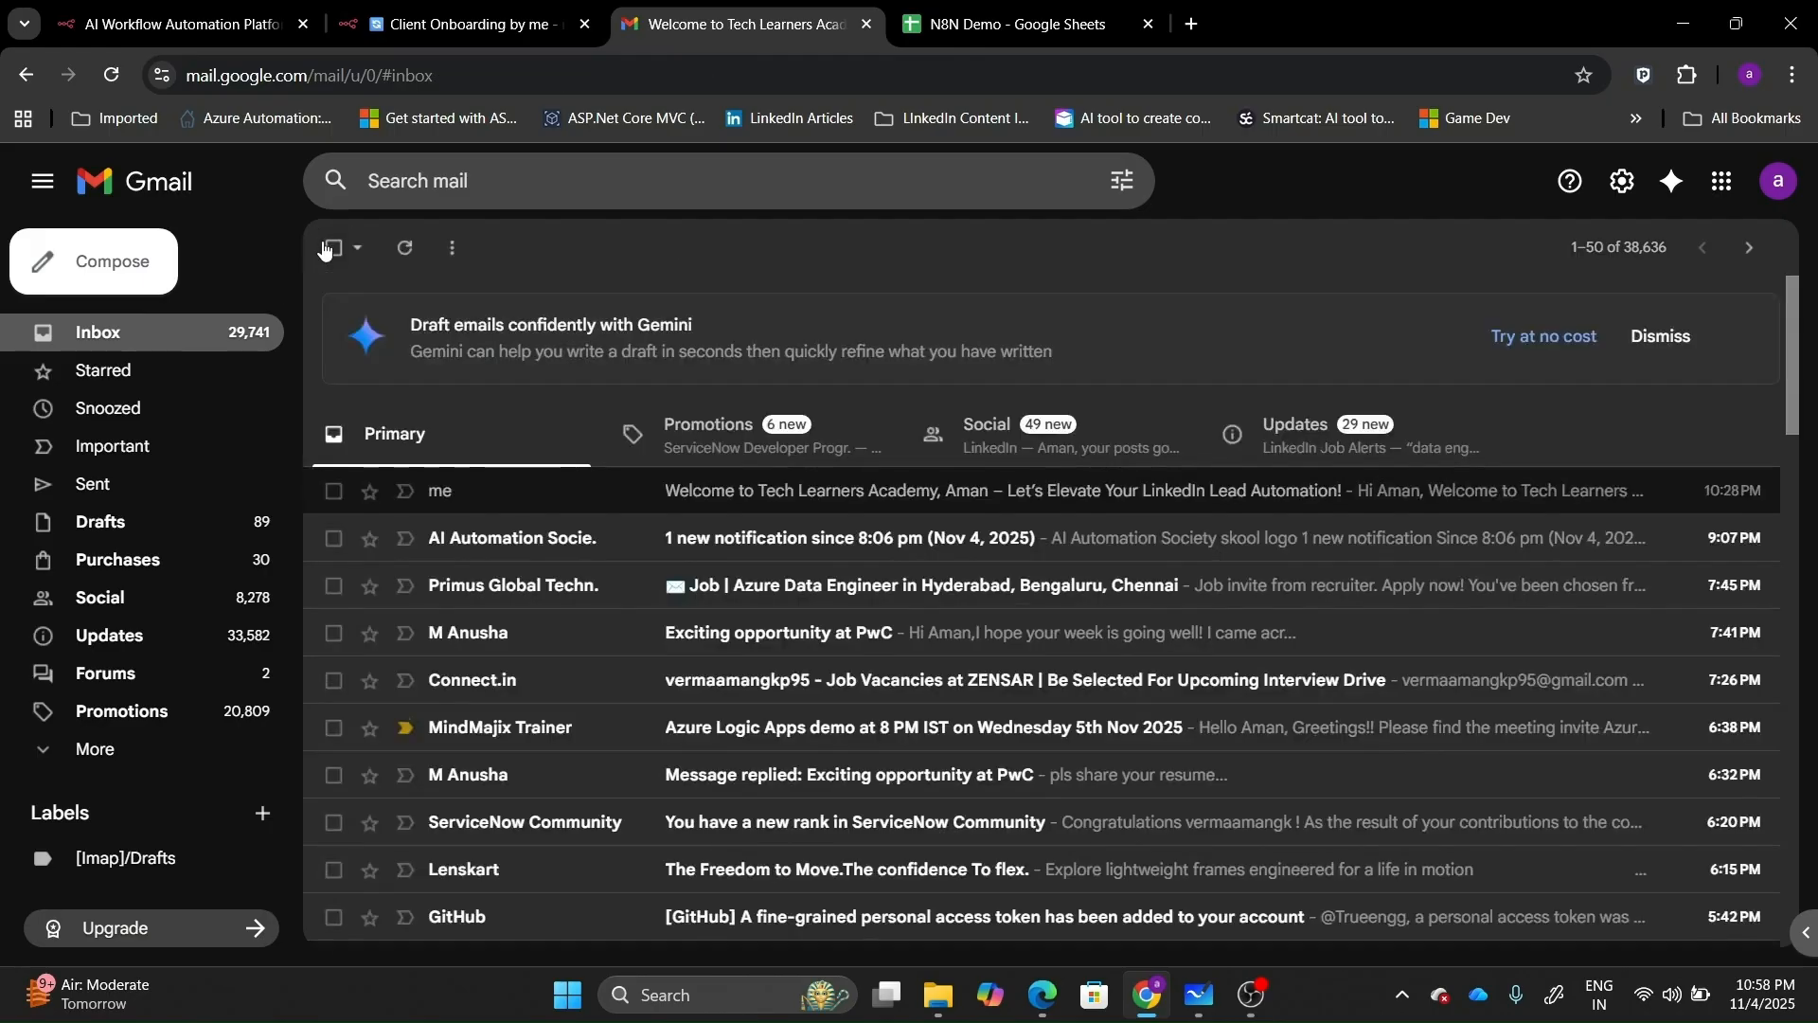
{"action": "left_click", "coordinate": [410, 253]}
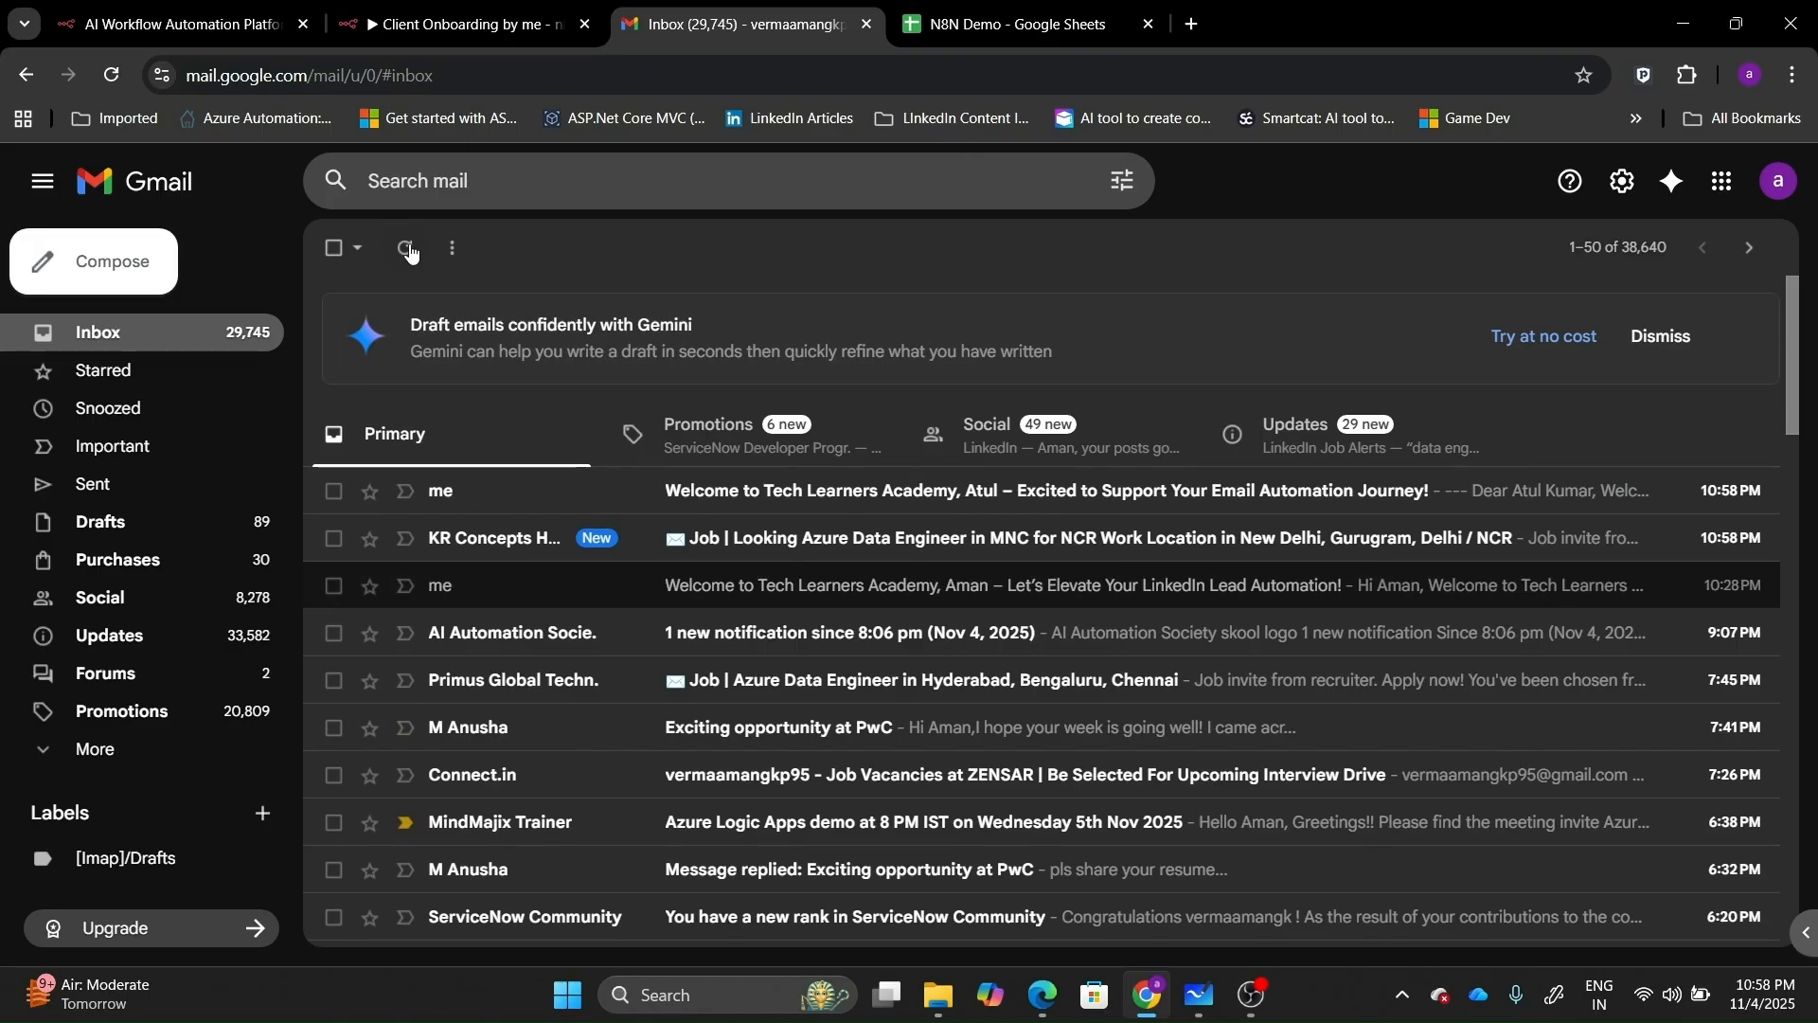
{"action": "left_click", "coordinate": [596, 510]}
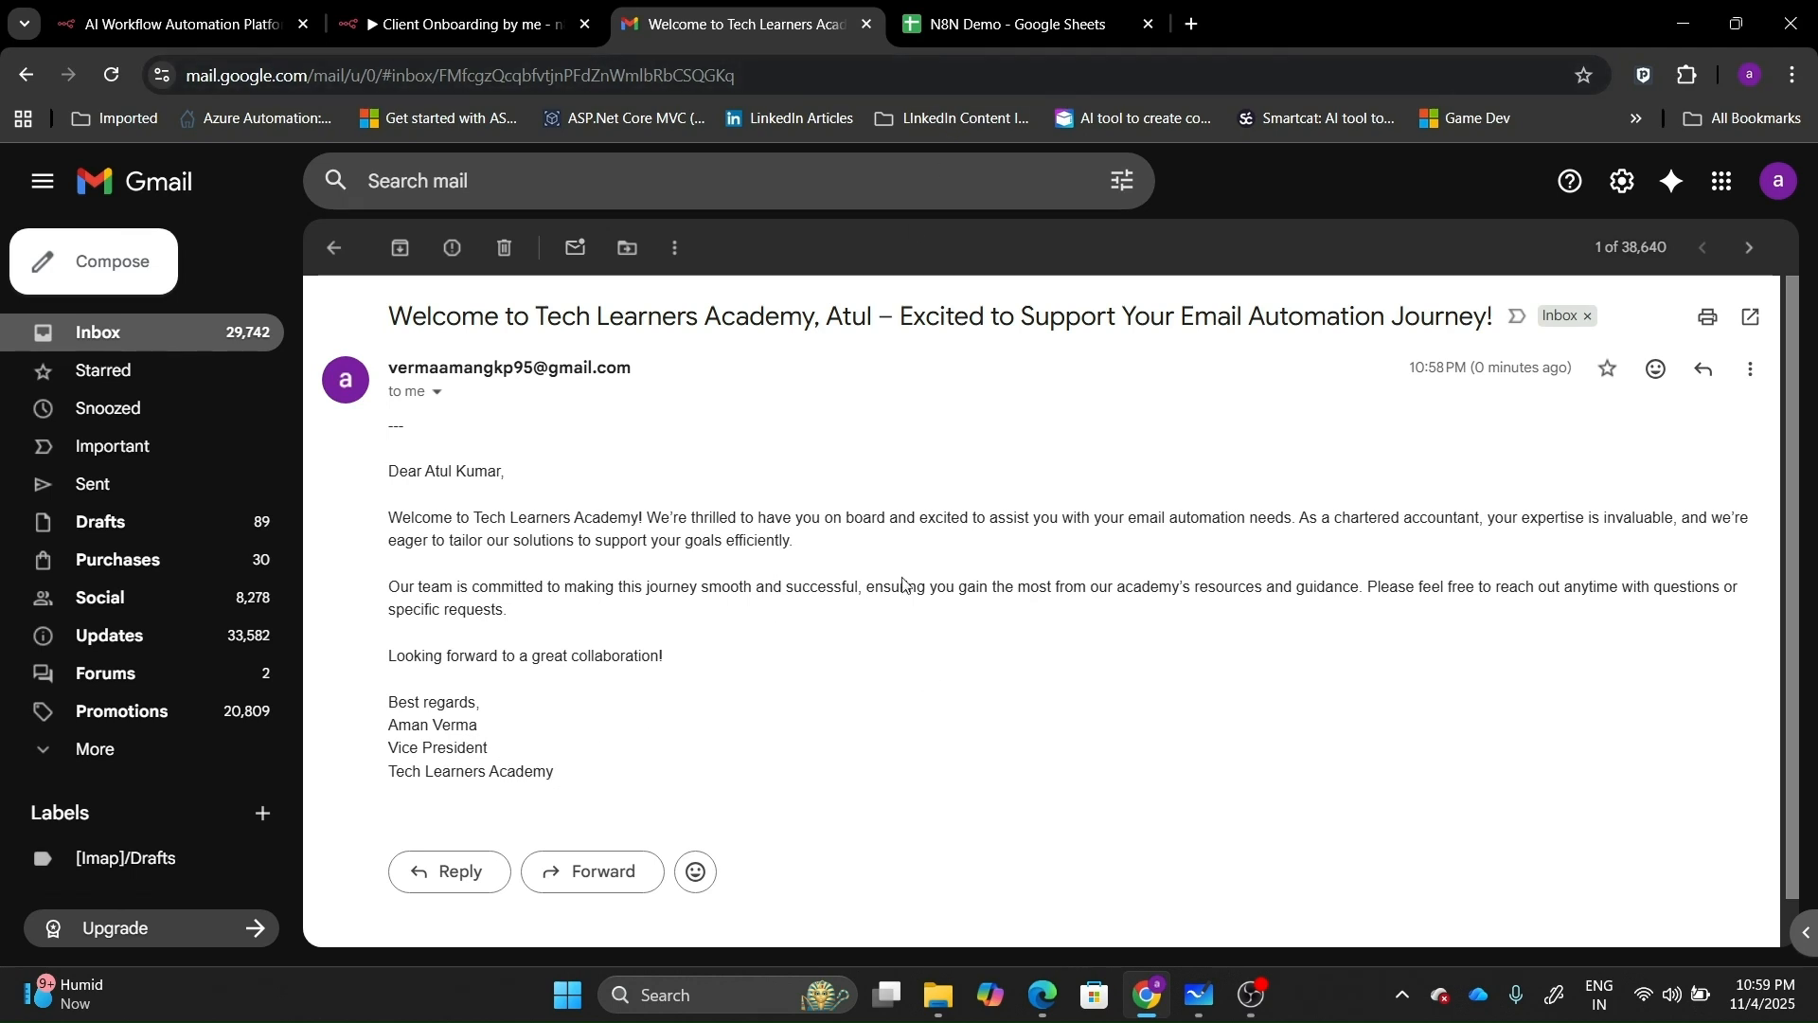
{"action": "left_click", "coordinate": [516, 10]}
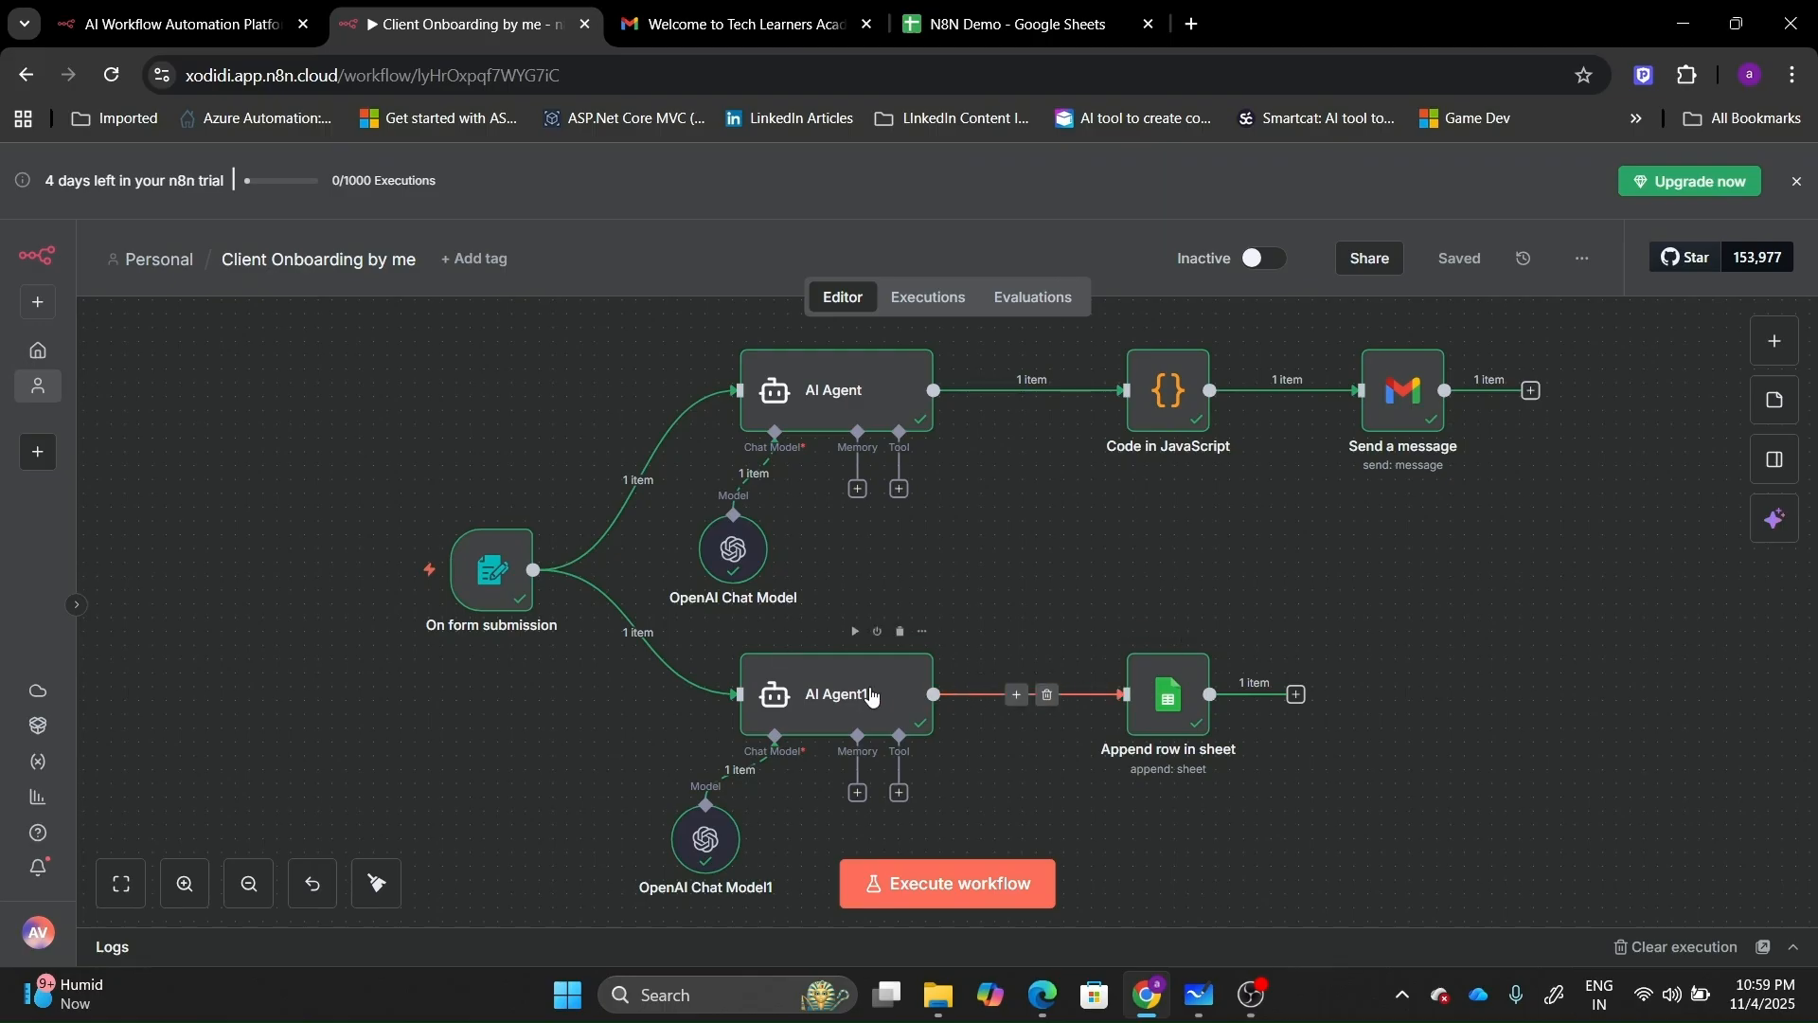
Check the new Client Profile Summary in cell E19 of the N8N Demo Contact sheet.
{"action": "left_click", "coordinate": [961, 7]}
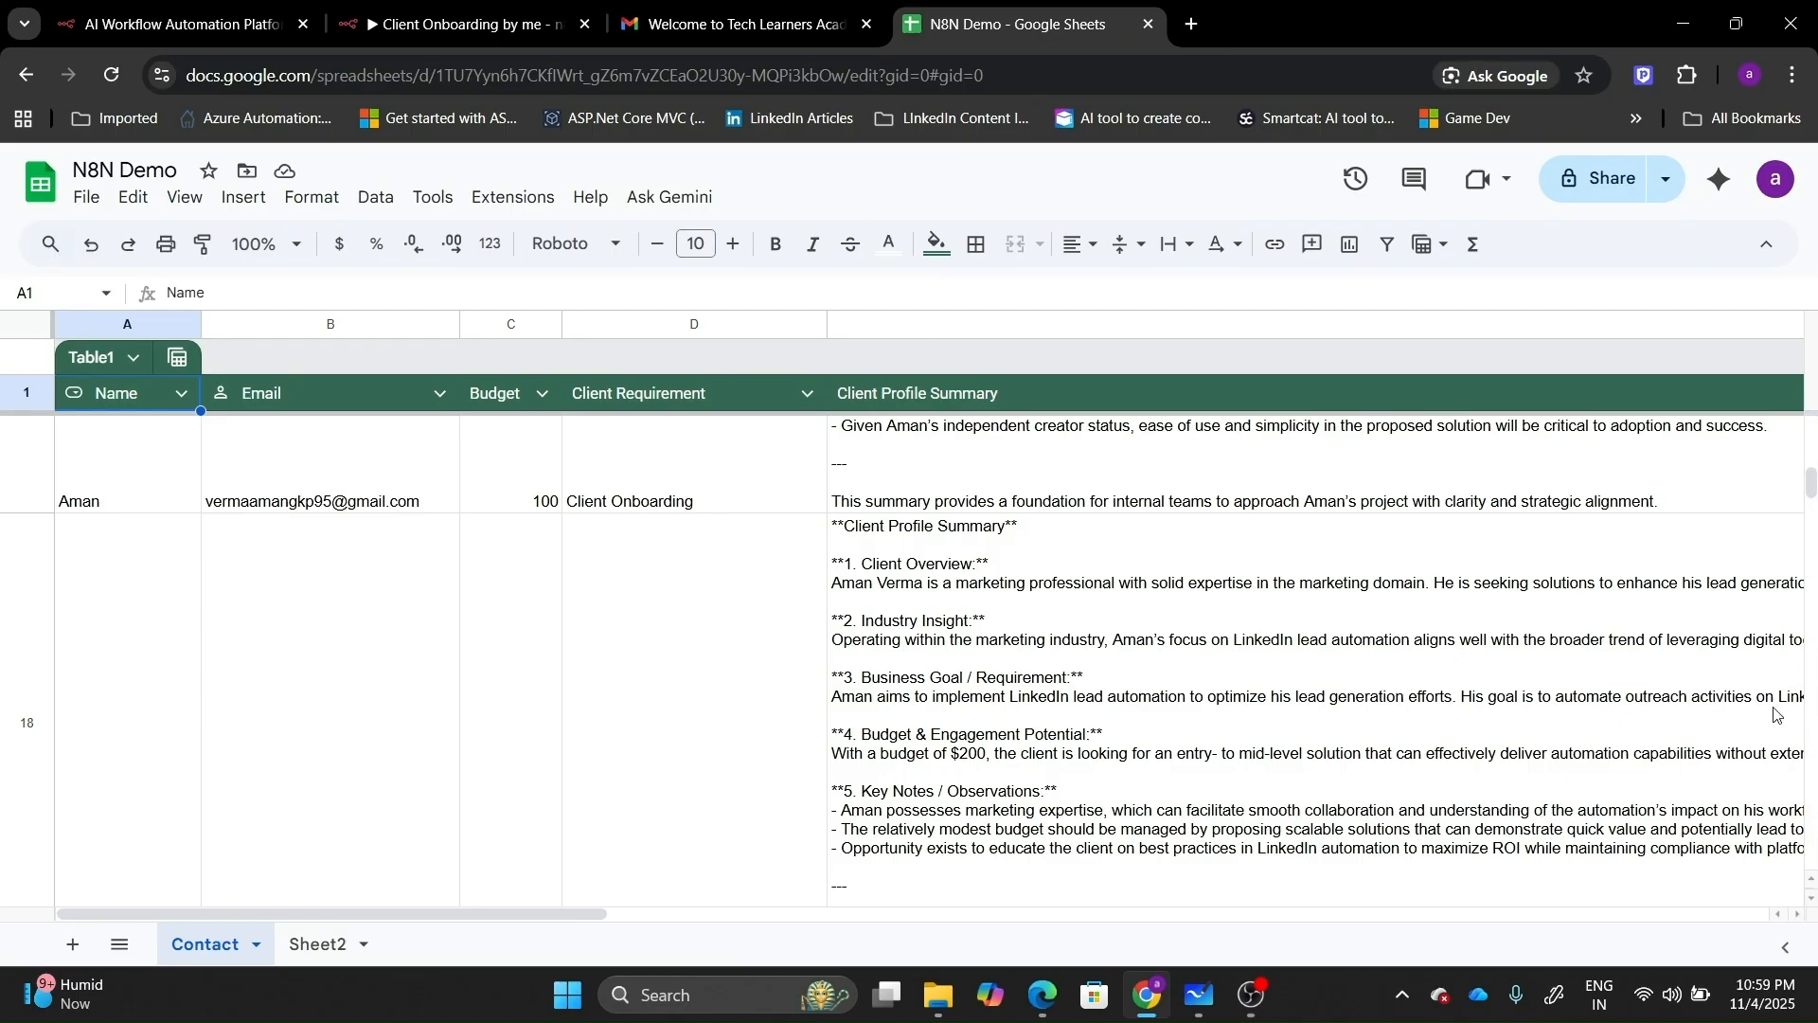
{"action": "left_click", "coordinate": [1810, 881]}
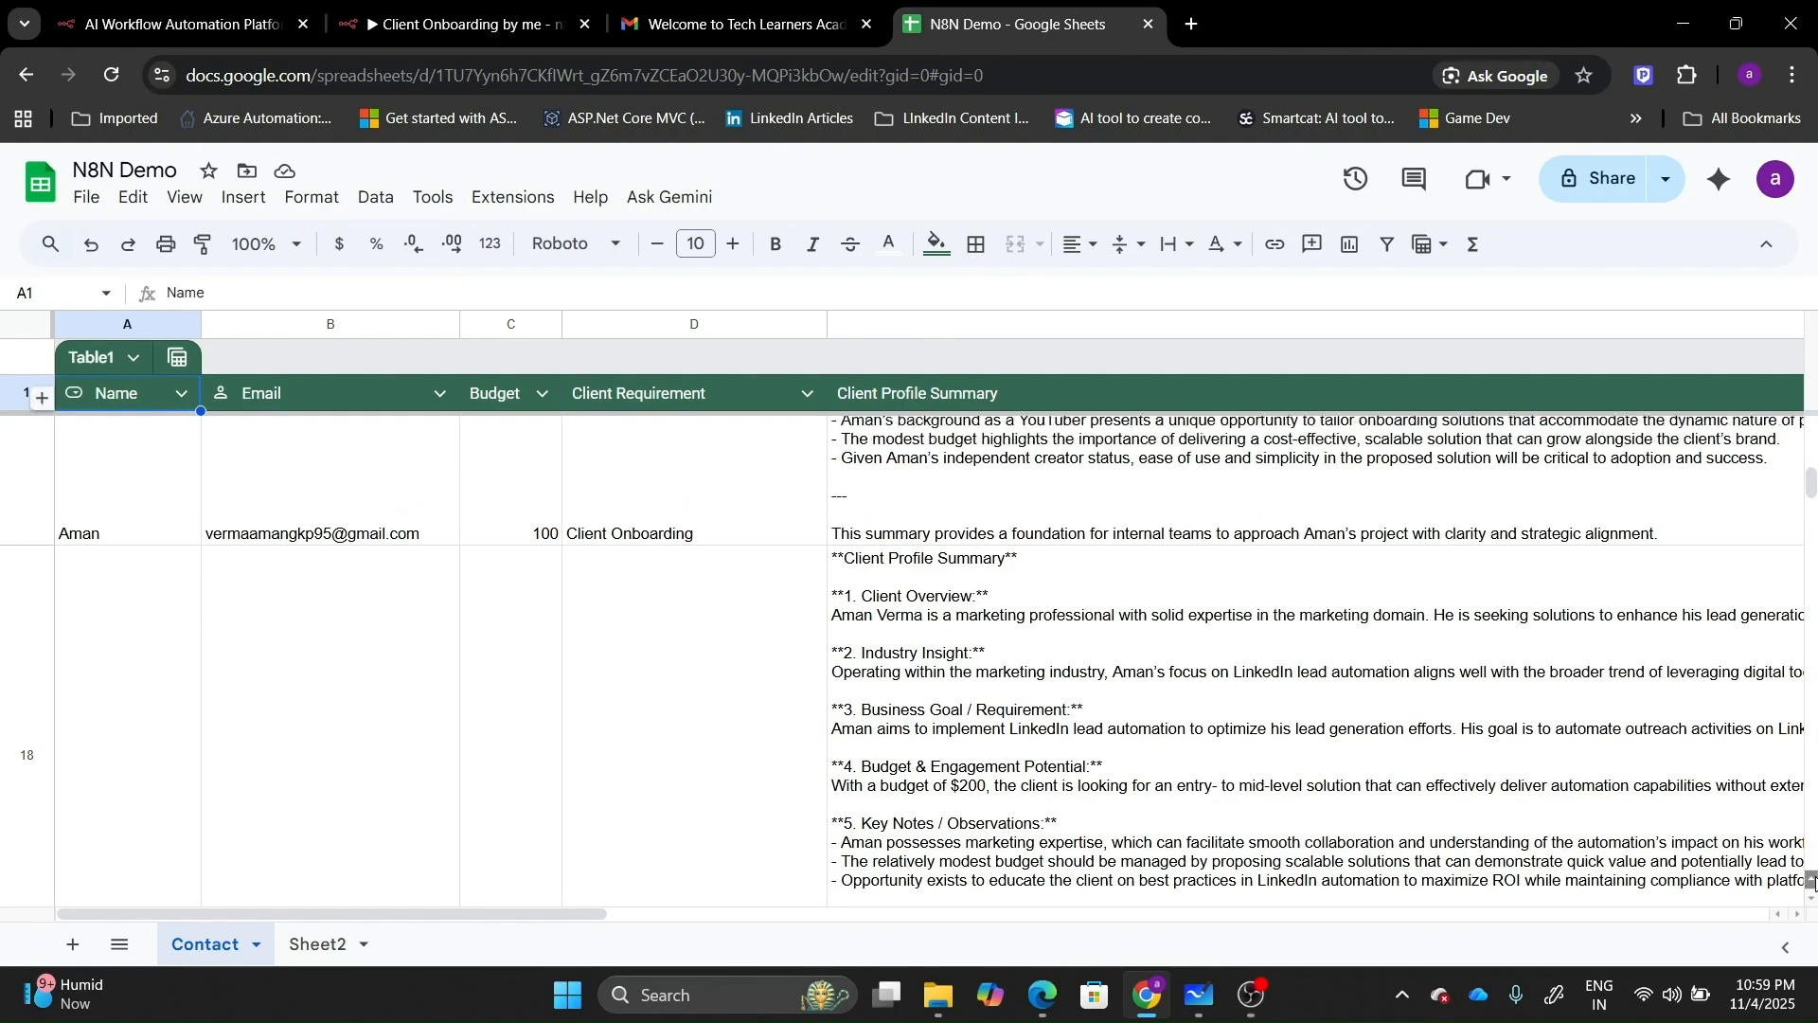
{"action": "left_click", "coordinate": [1811, 881]}
{"action": "left_click", "coordinate": [1811, 881]}
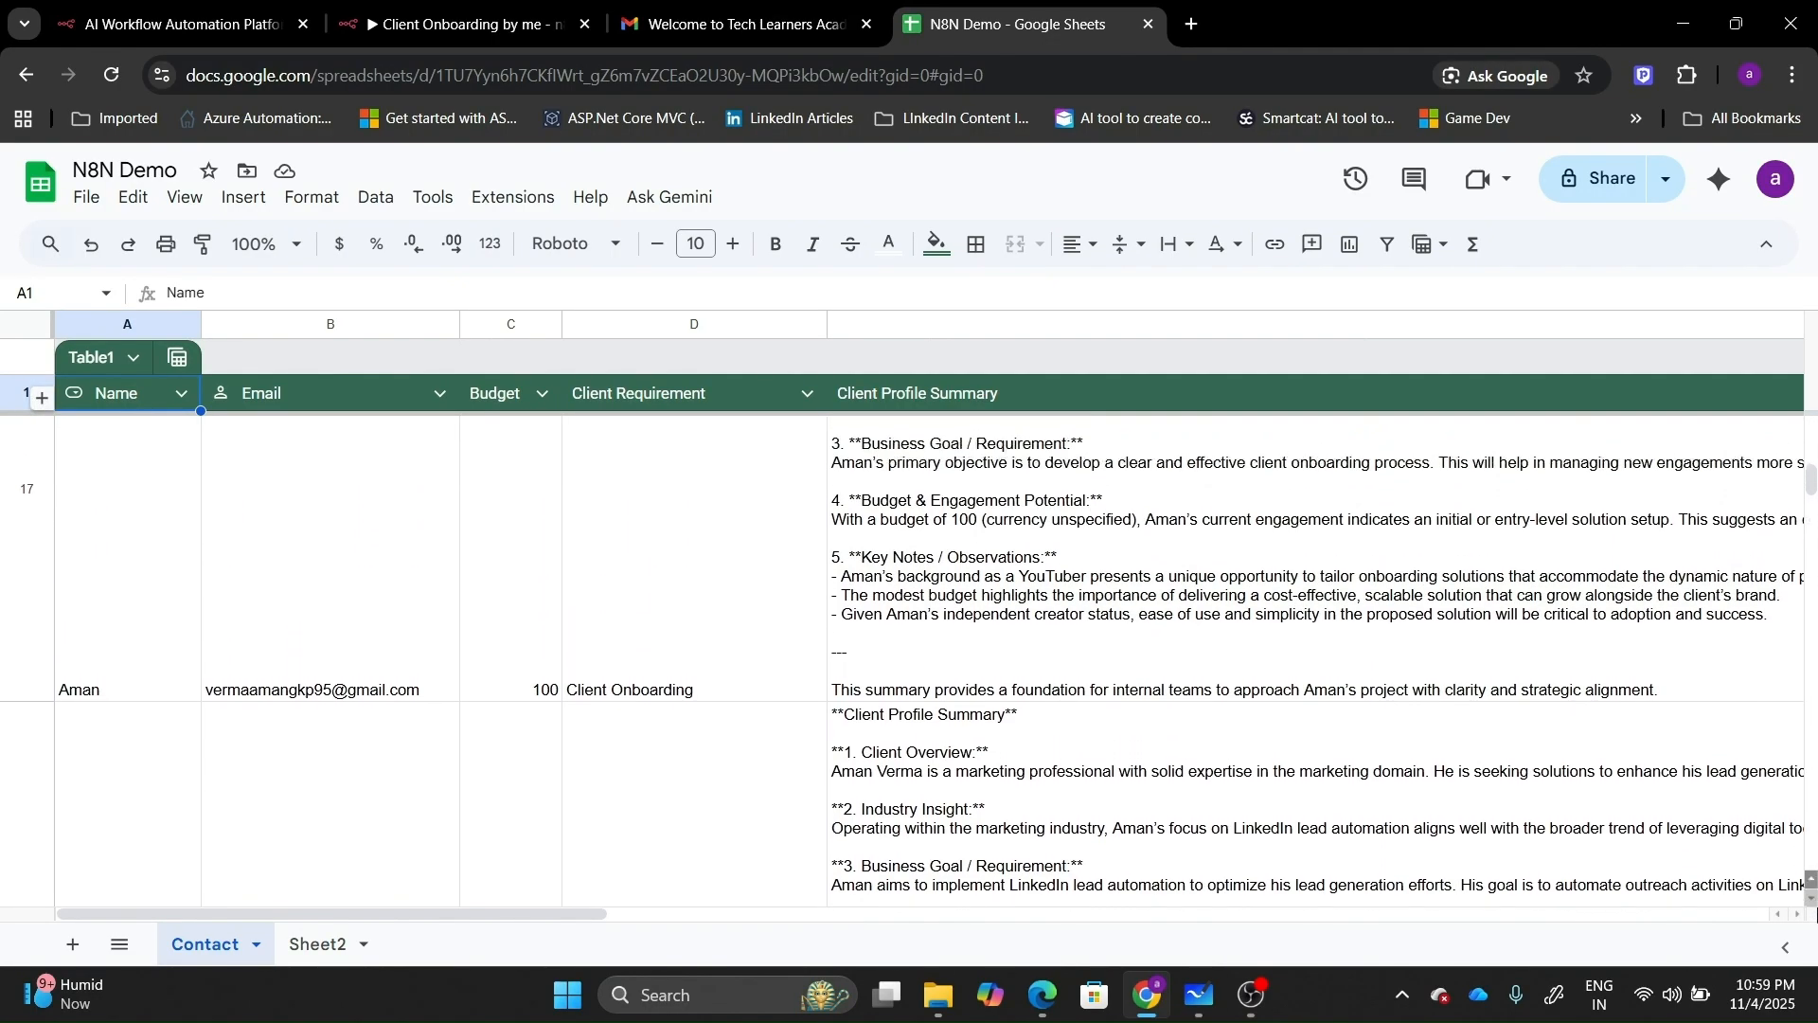
{"action": "left_click", "coordinate": [1811, 898]}
{"action": "left_click", "coordinate": [1815, 902]}
{"action": "left_click", "coordinate": [1814, 902]}
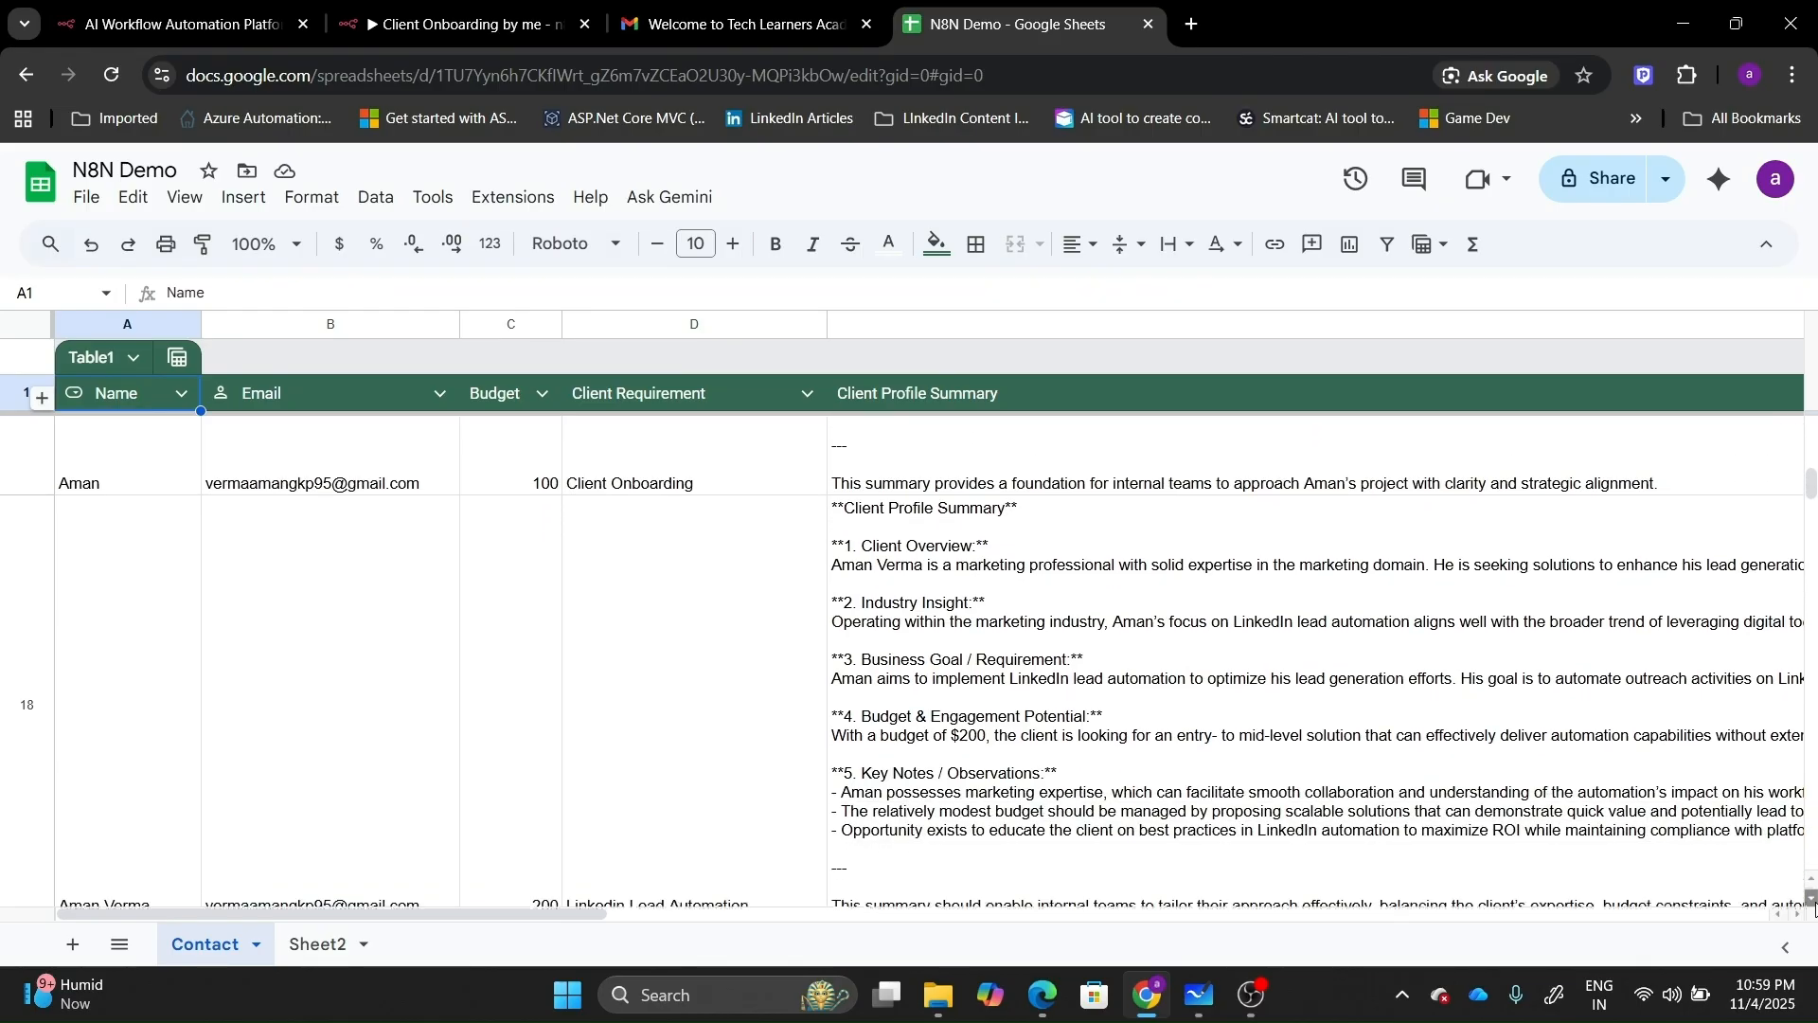
{"action": "left_click", "coordinate": [1815, 902]}
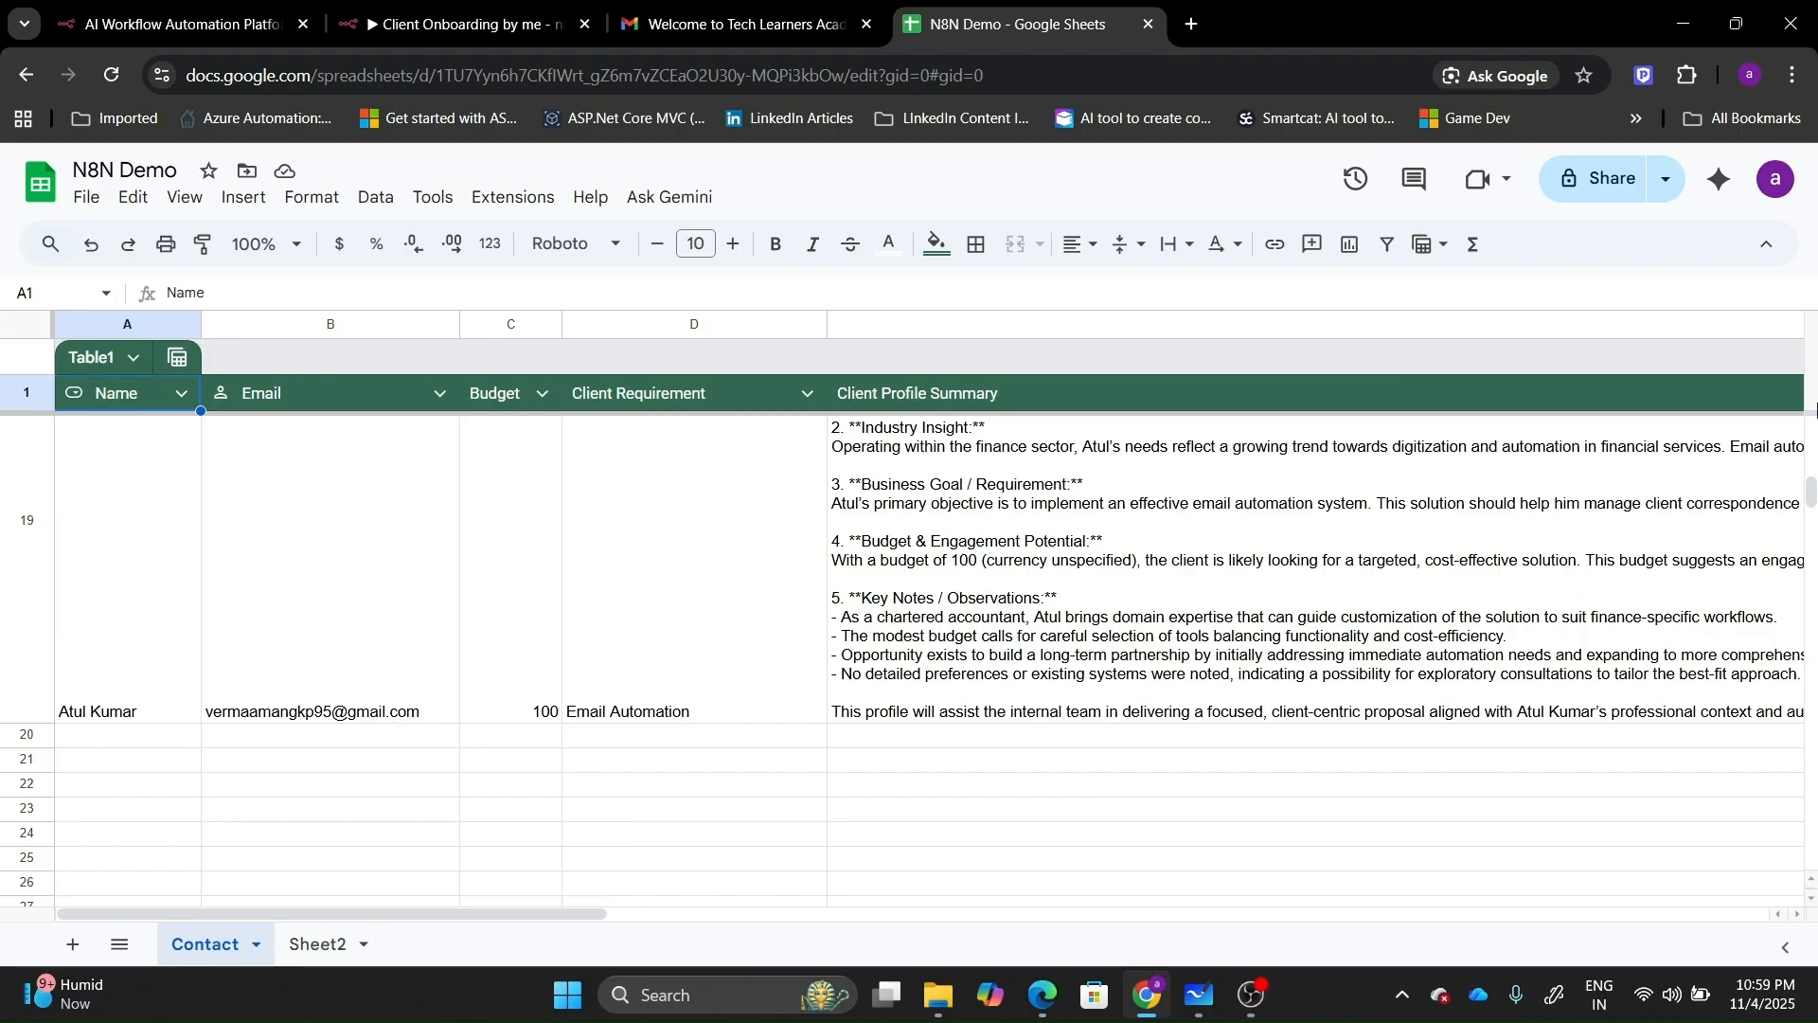
{"action": "scroll", "coordinate": [1813, 425], "scroll_direction": "up", "scroll_amount": 5}
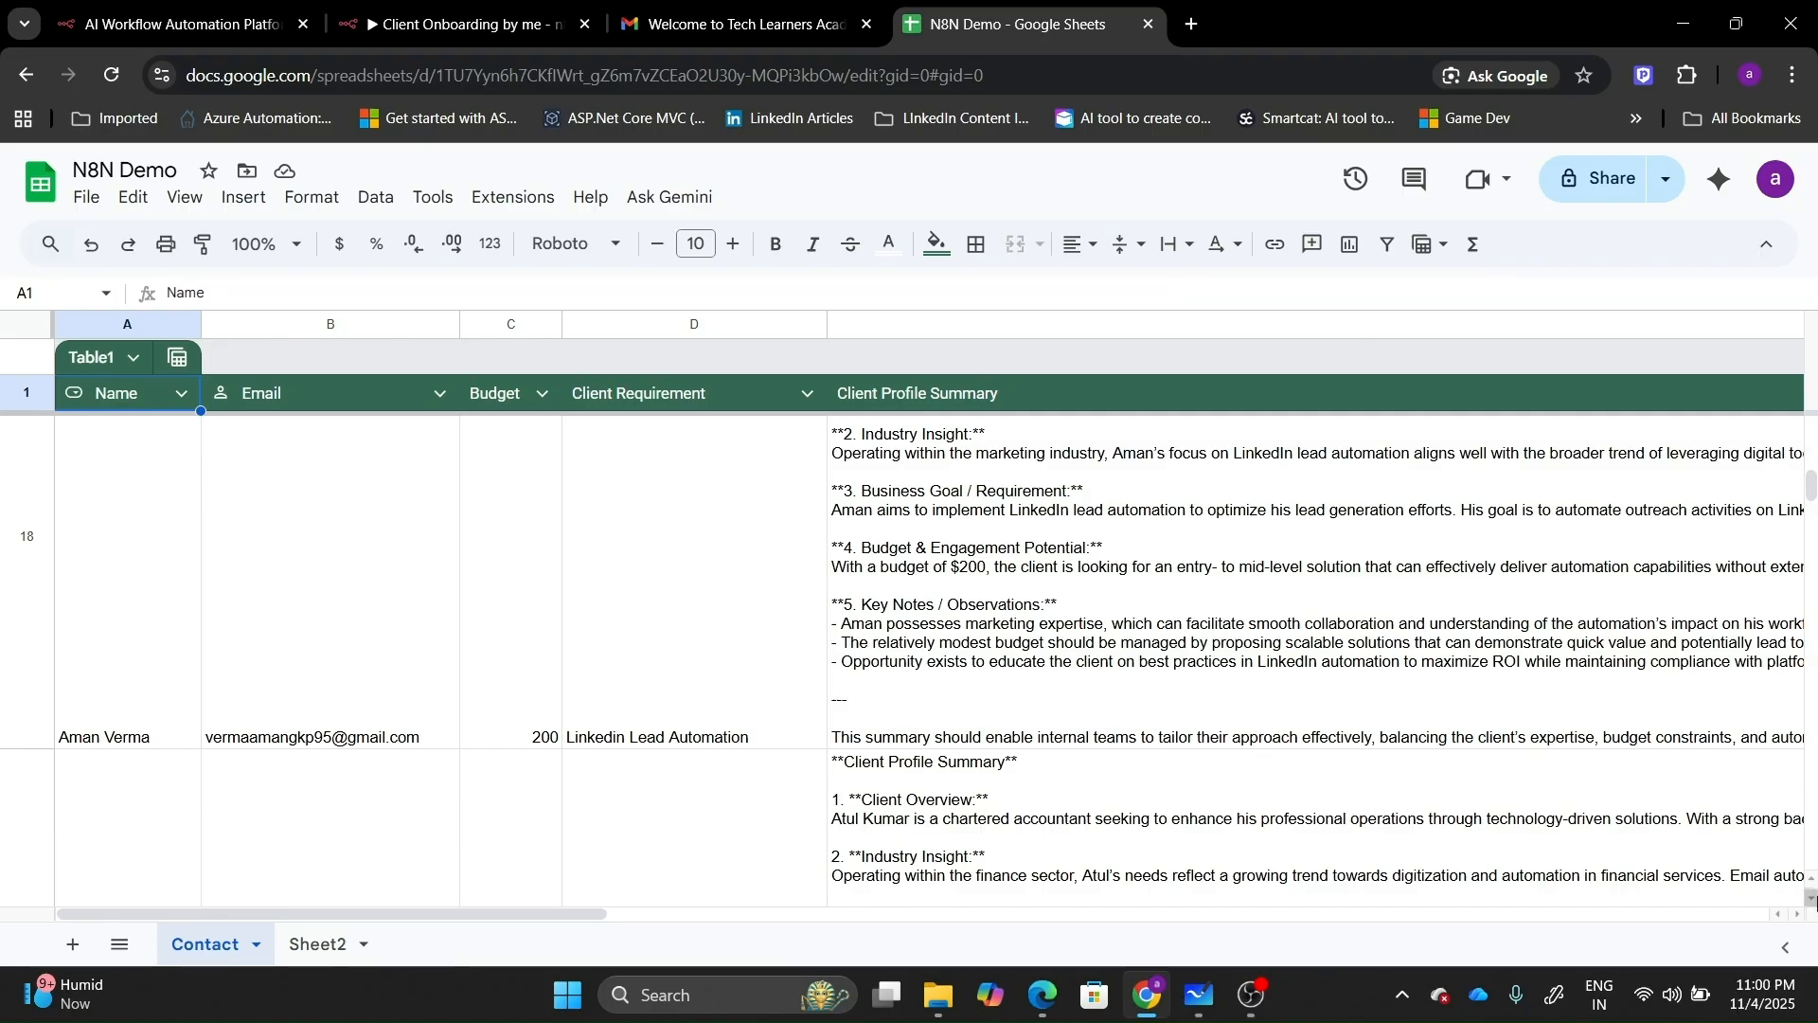
{"action": "left_click", "coordinate": [1797, 906]}
{"action": "left_click", "coordinate": [1796, 913]}
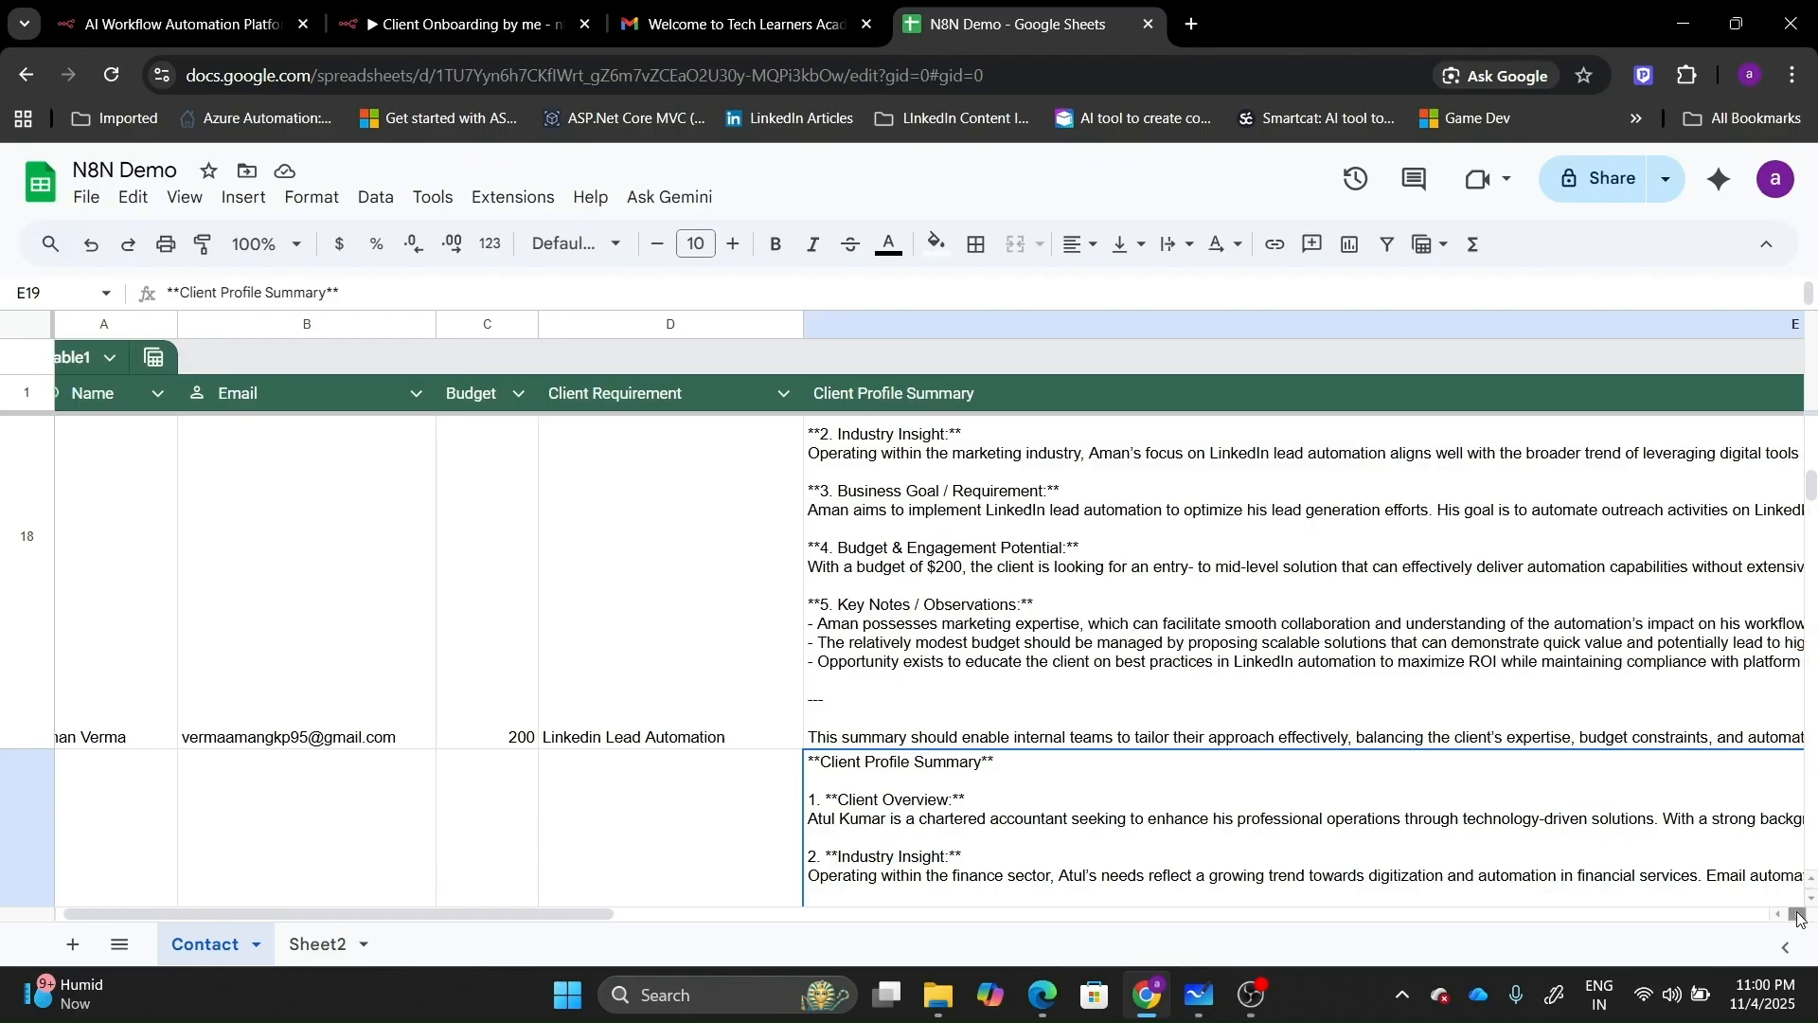
{"action": "left_click_drag", "start_coordinate": [1799, 917], "coordinate": [1799, 916]}
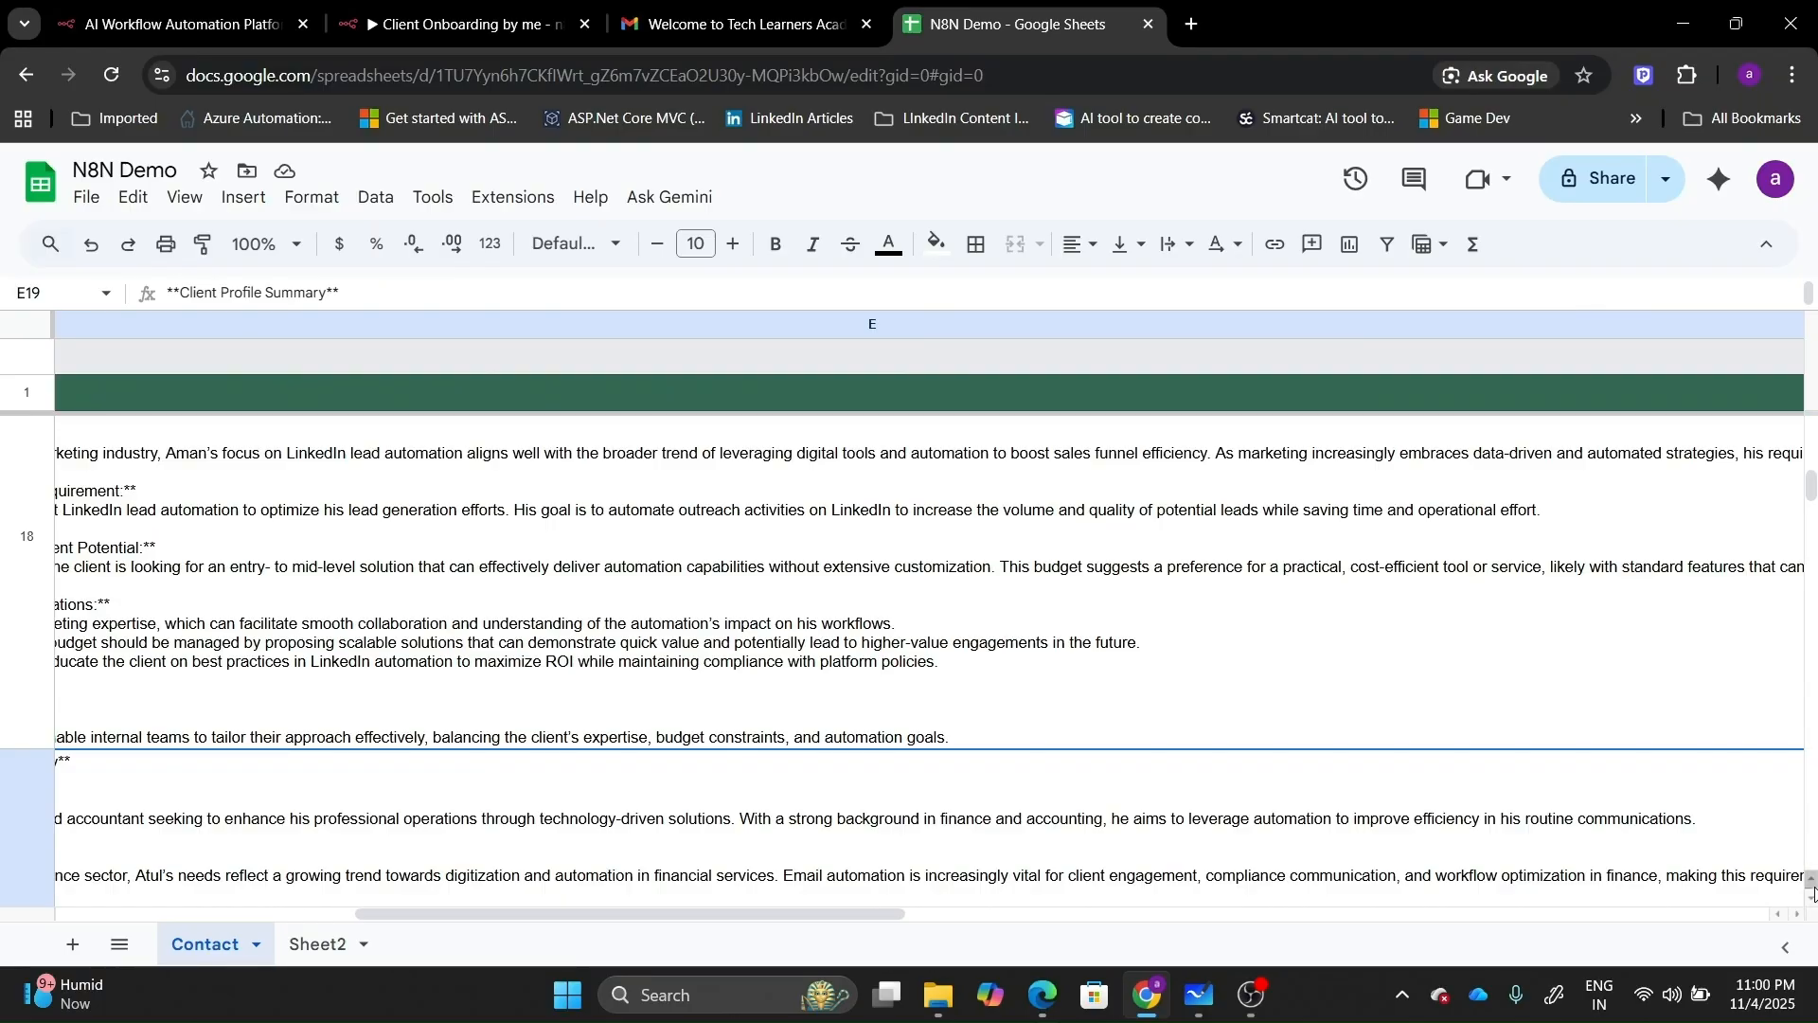
{"action": "left_click", "coordinate": [1812, 881]}
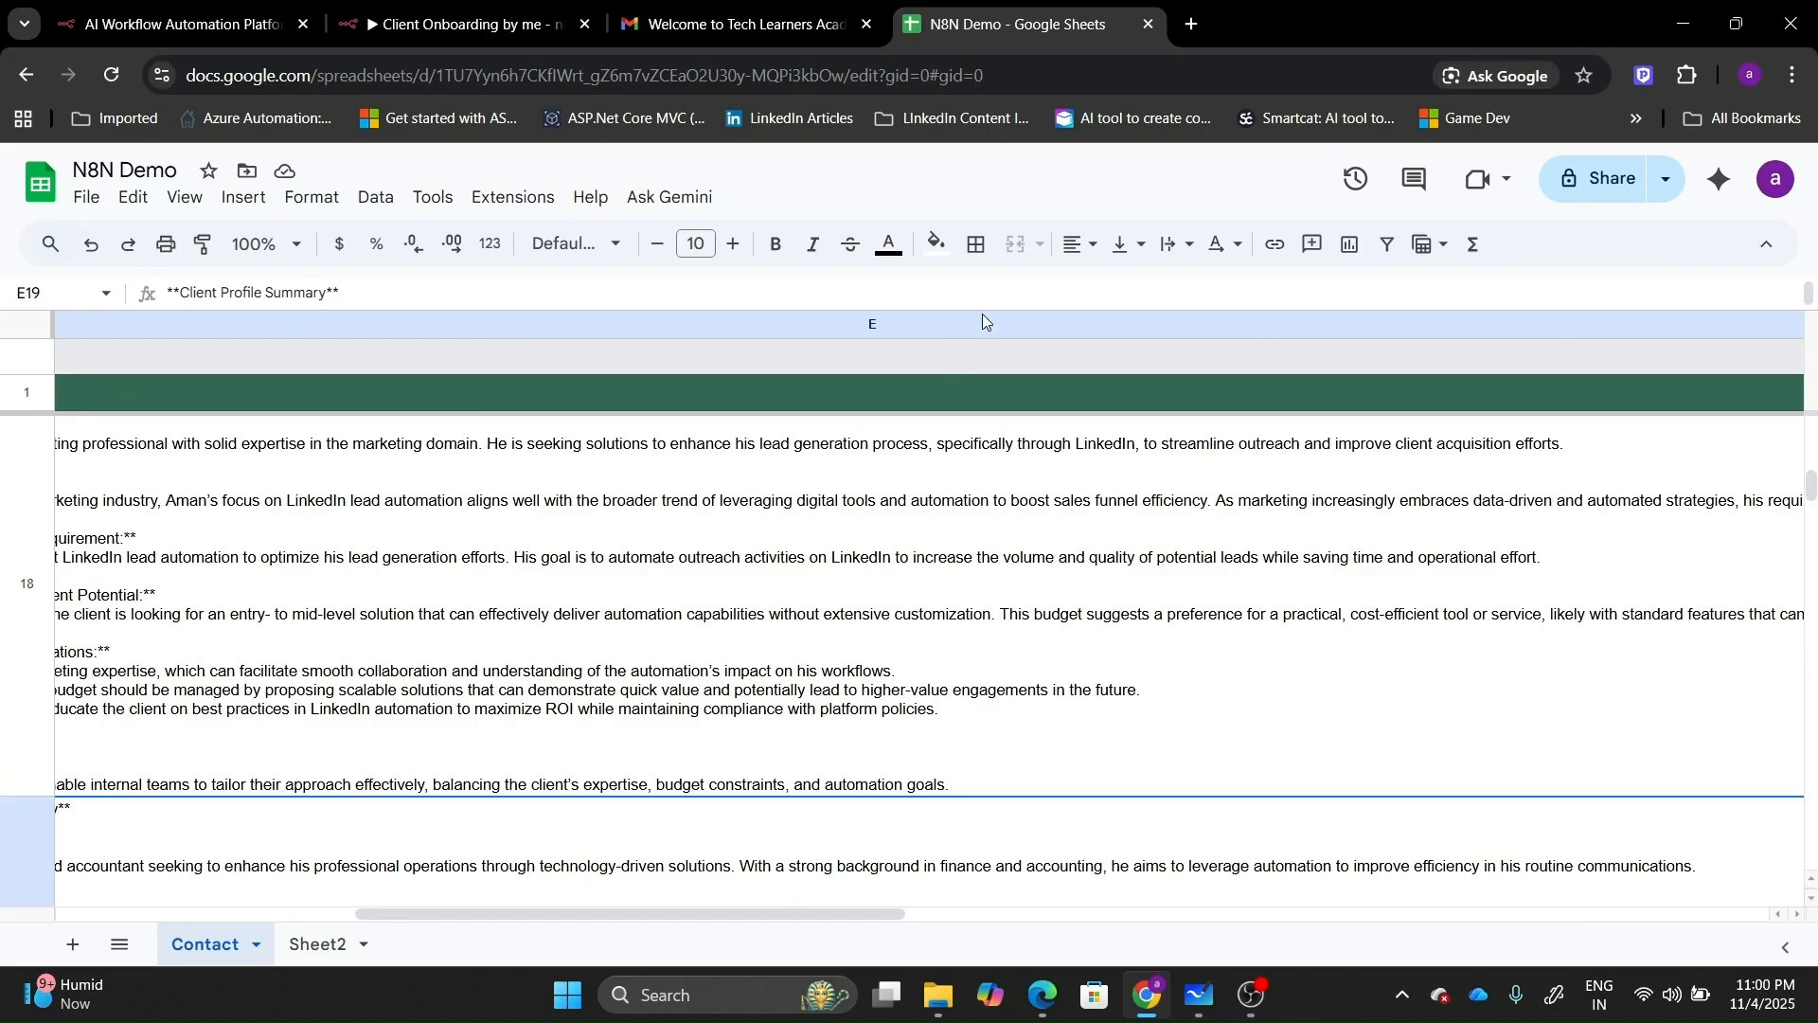
{"action": "left_click", "coordinate": [503, 9]}
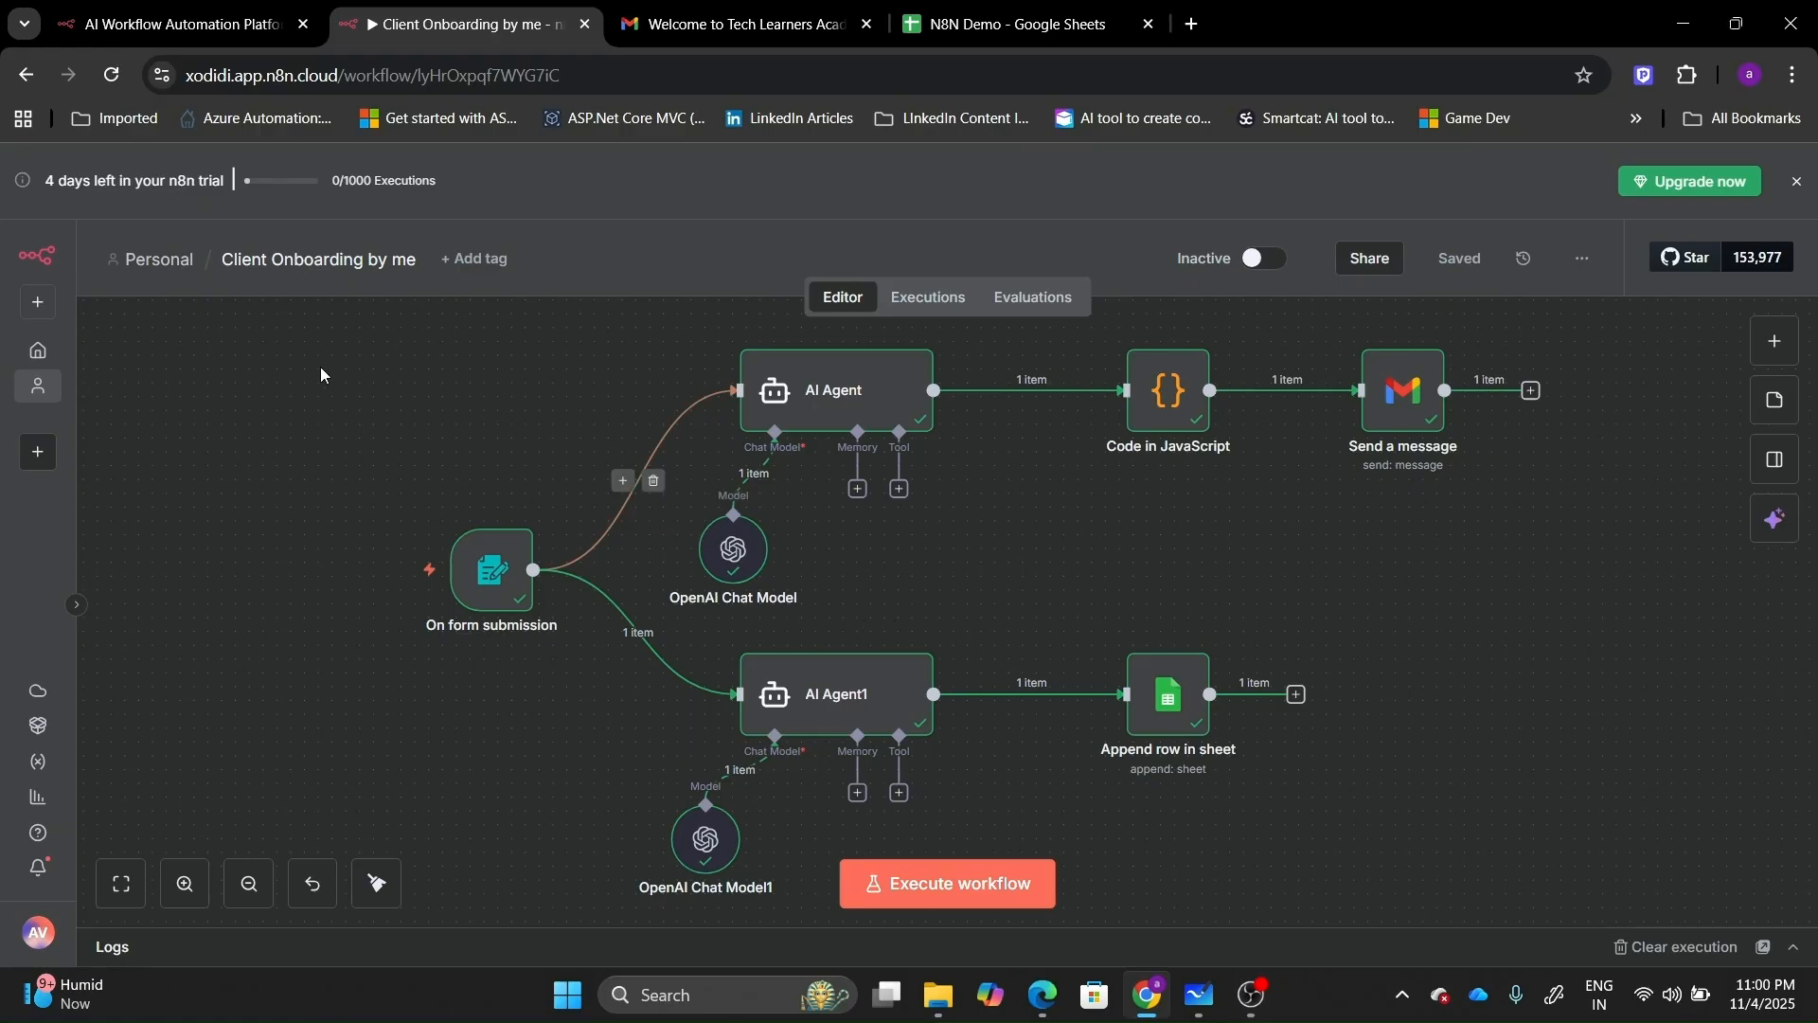
Create a new Personal workflow starting with an n8n Form 'On form submission' trigger.
{"action": "left_click", "coordinate": [35, 316]}
{"action": "mouse_move", "coordinate": [73, 353]}
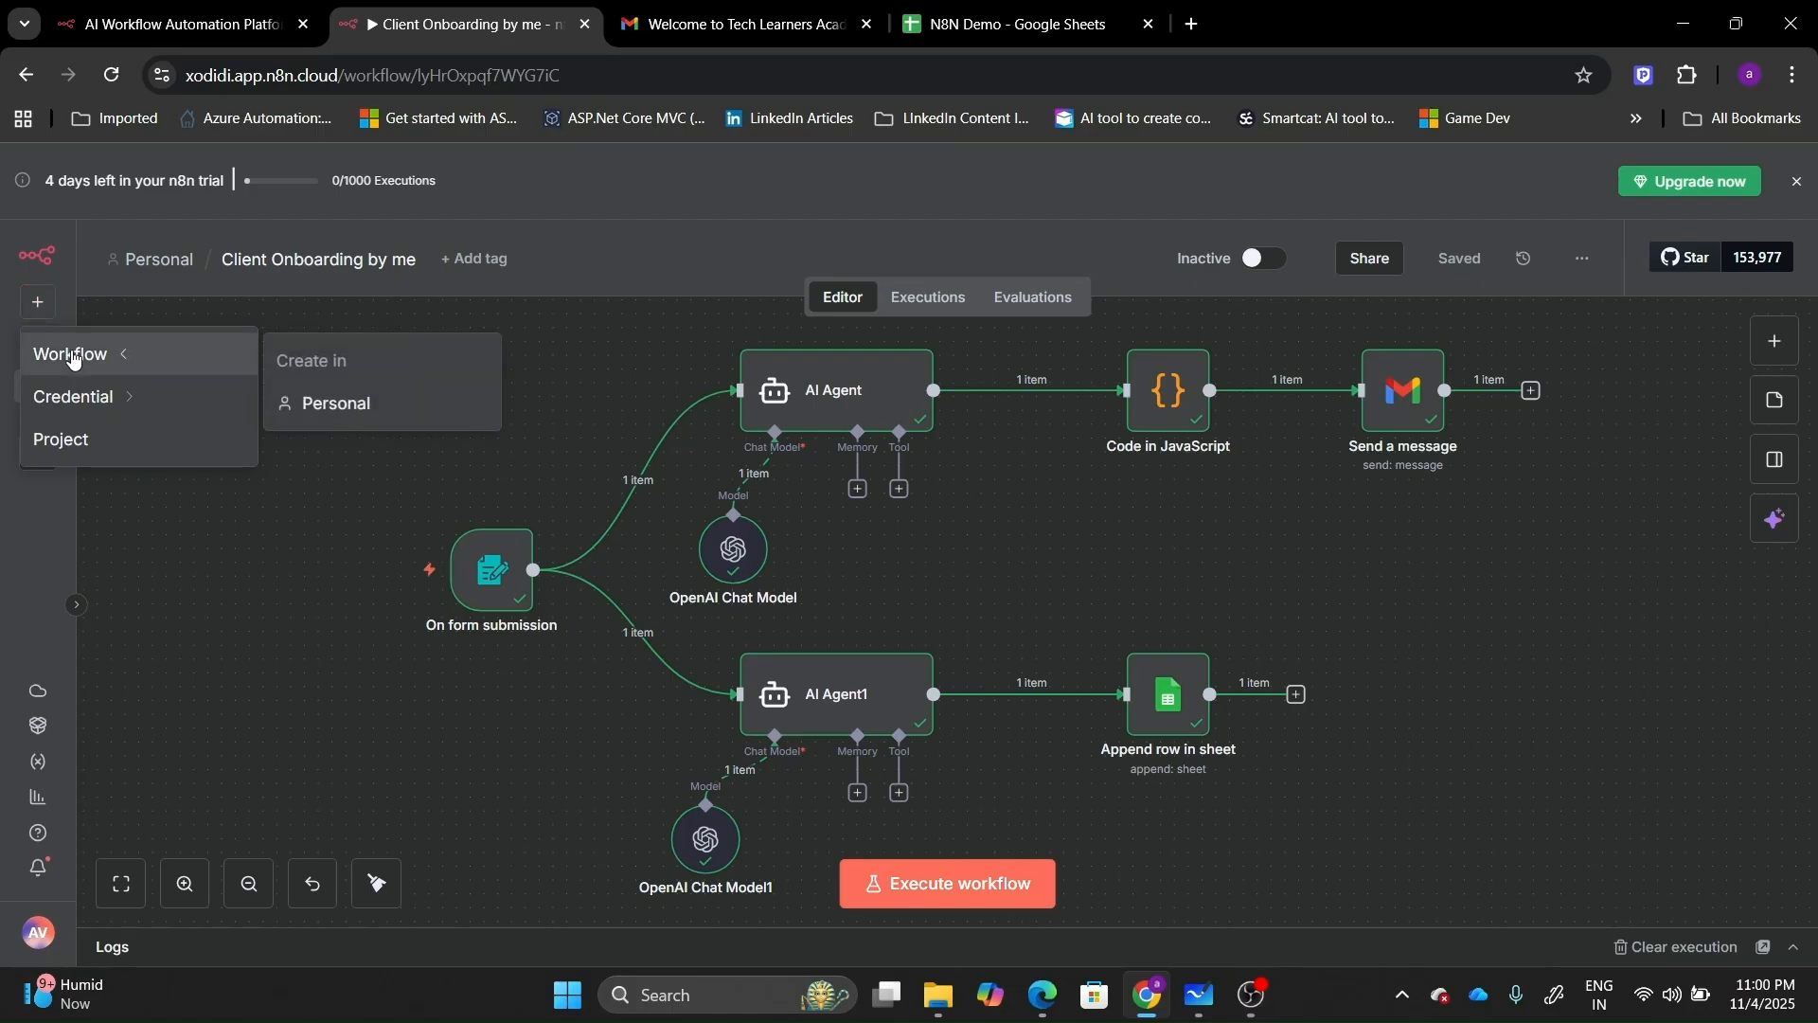
{"action": "left_click", "coordinate": [316, 402]}
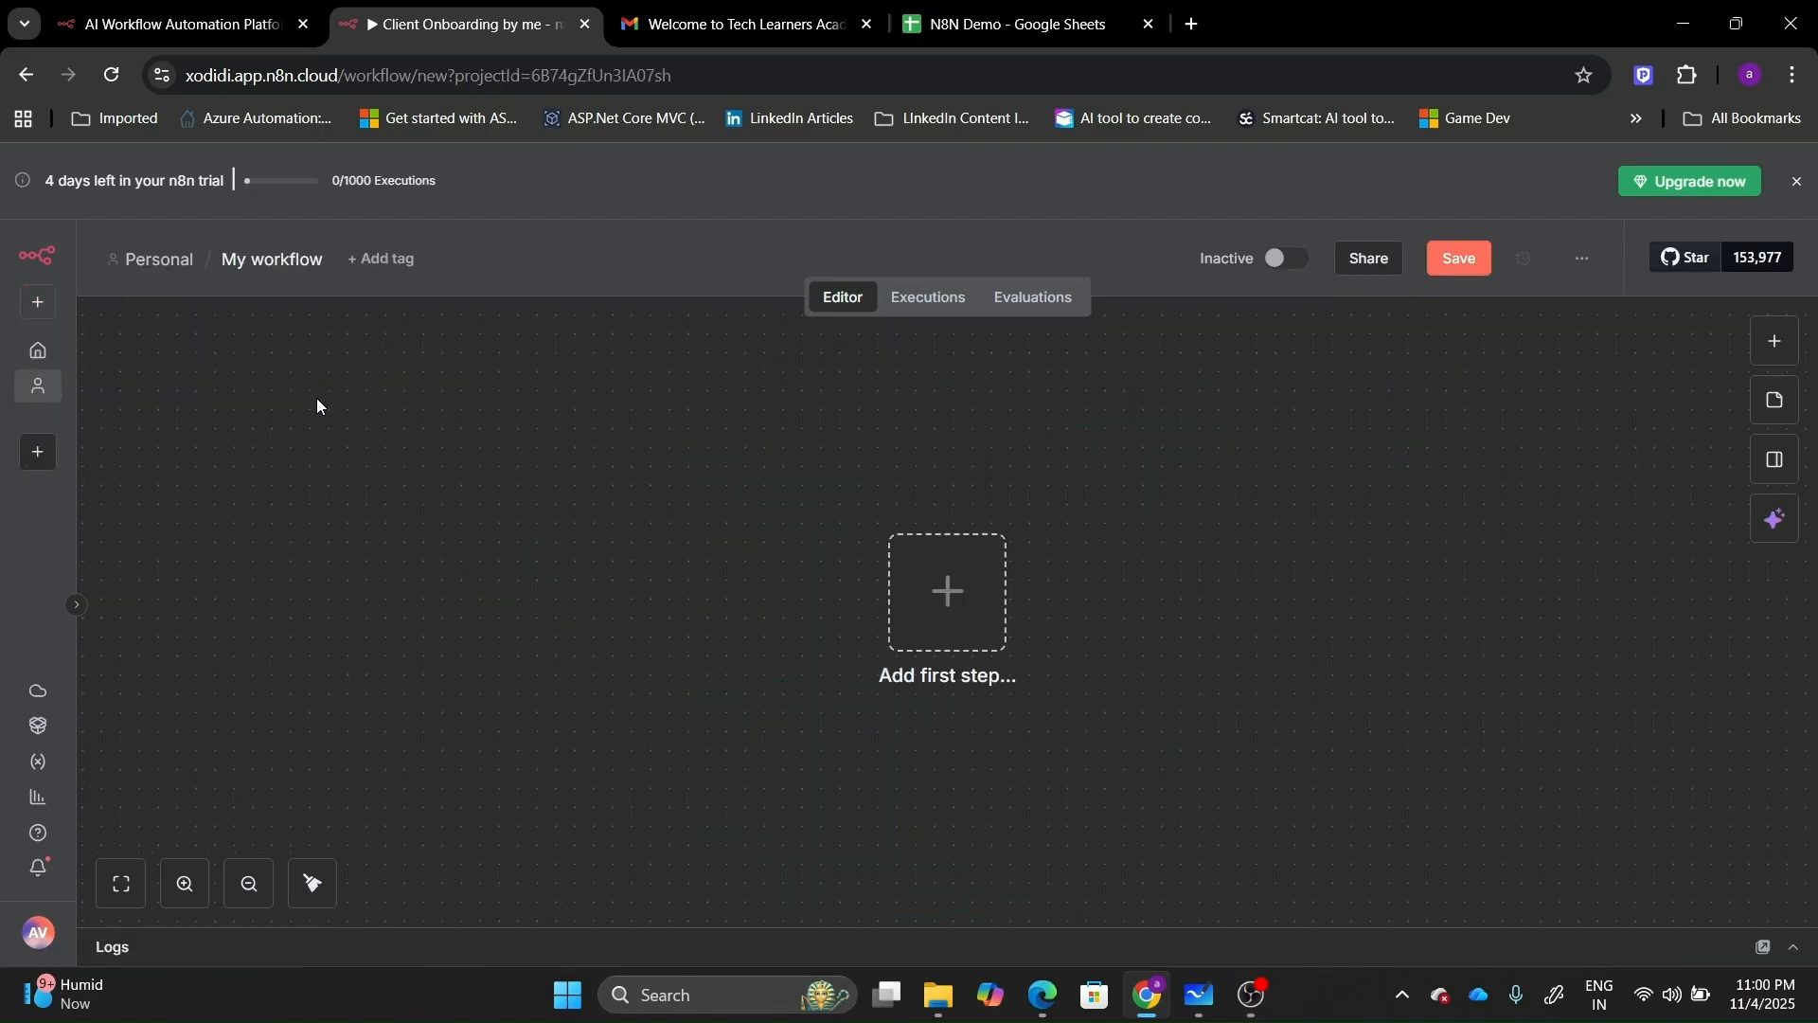
{"action": "left_click", "coordinate": [946, 600]}
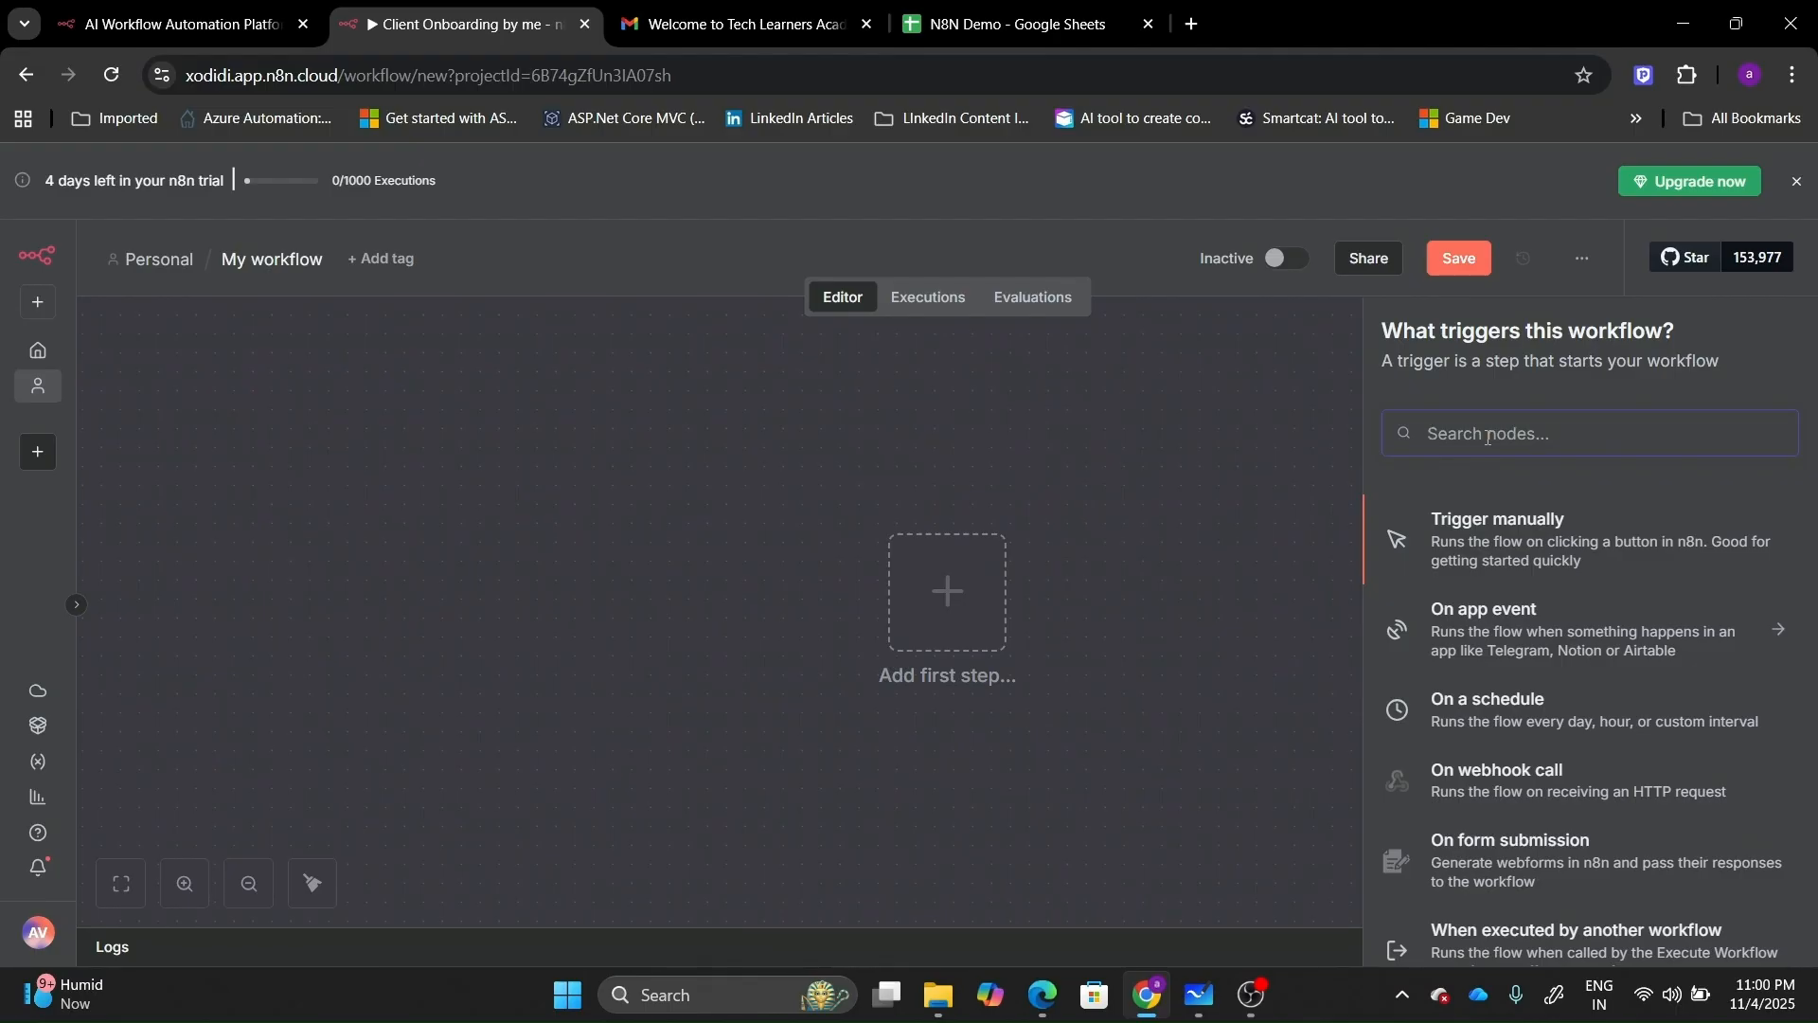
{"action": "type", "text": "on"}
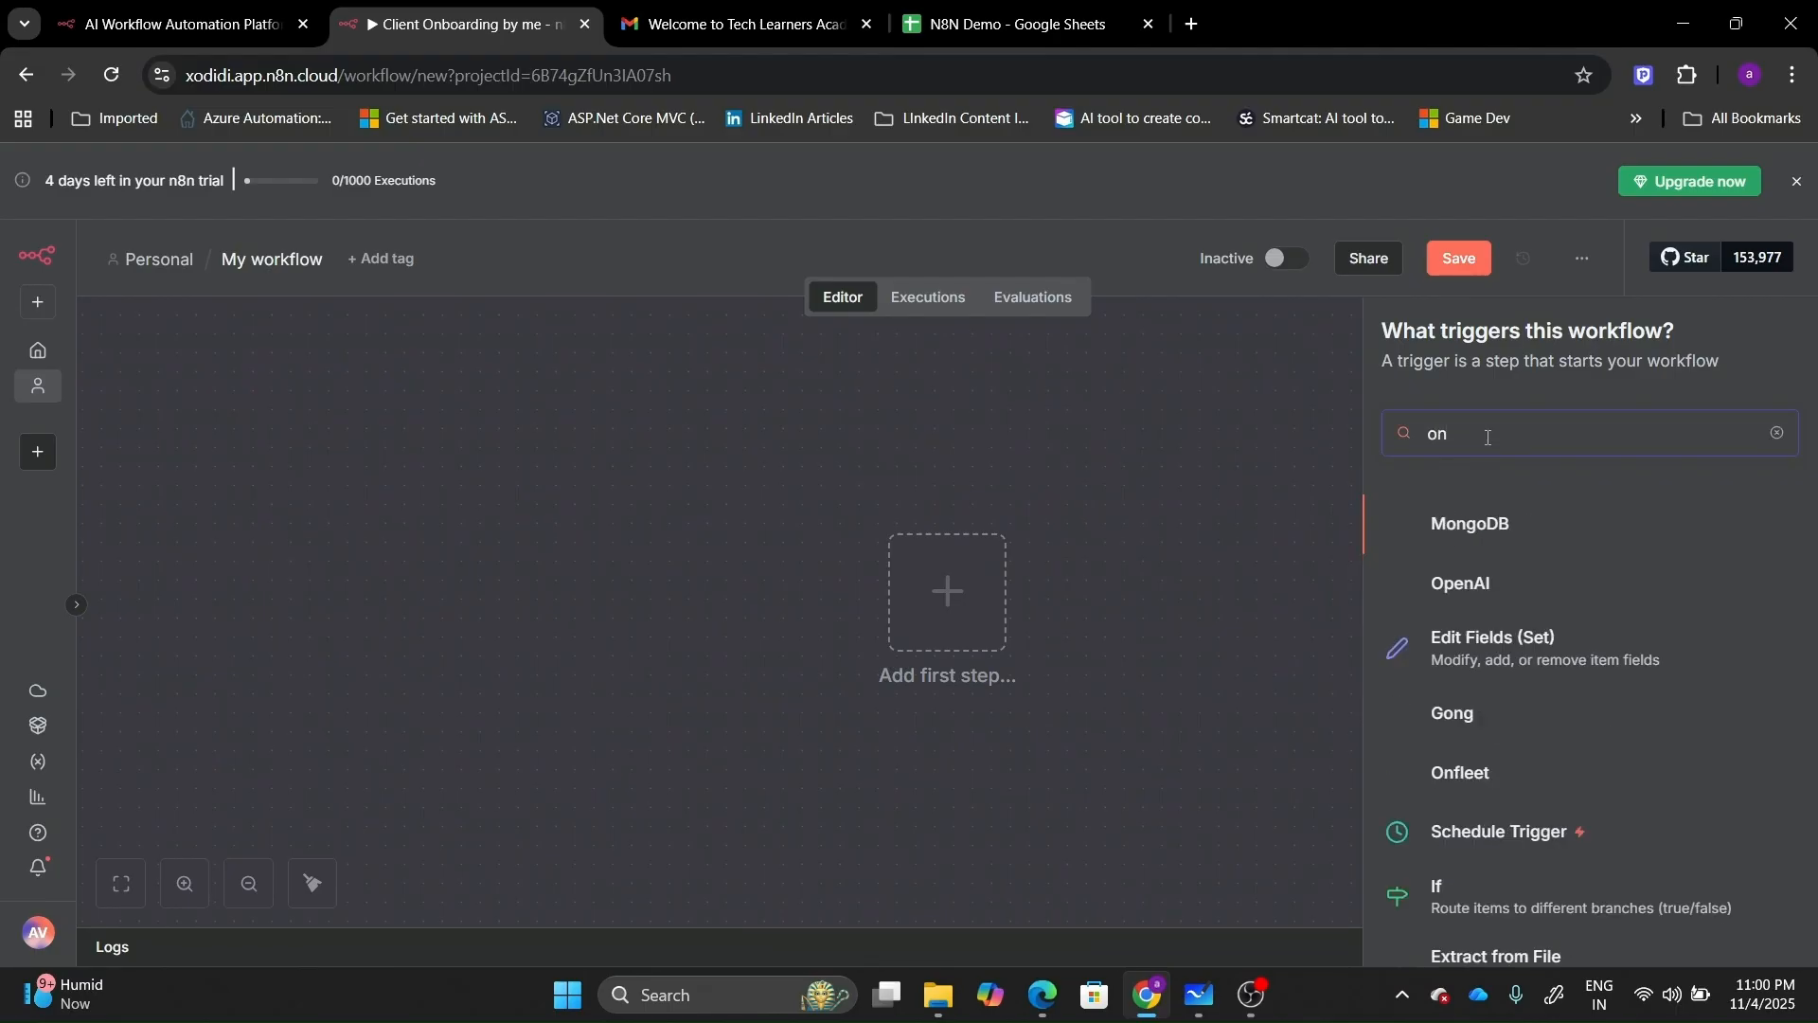
{"action": "type", "text": " fro"}
{"action": "key", "text": "BackSpace"}
{"action": "key", "text": "BackSpace"}
{"action": "key", "text": "BackSpace"}
{"action": "key", "text": "BackSpace"}
{"action": "key", "text": "BackSpace"}
{"action": "key", "text": "BackSpace"}
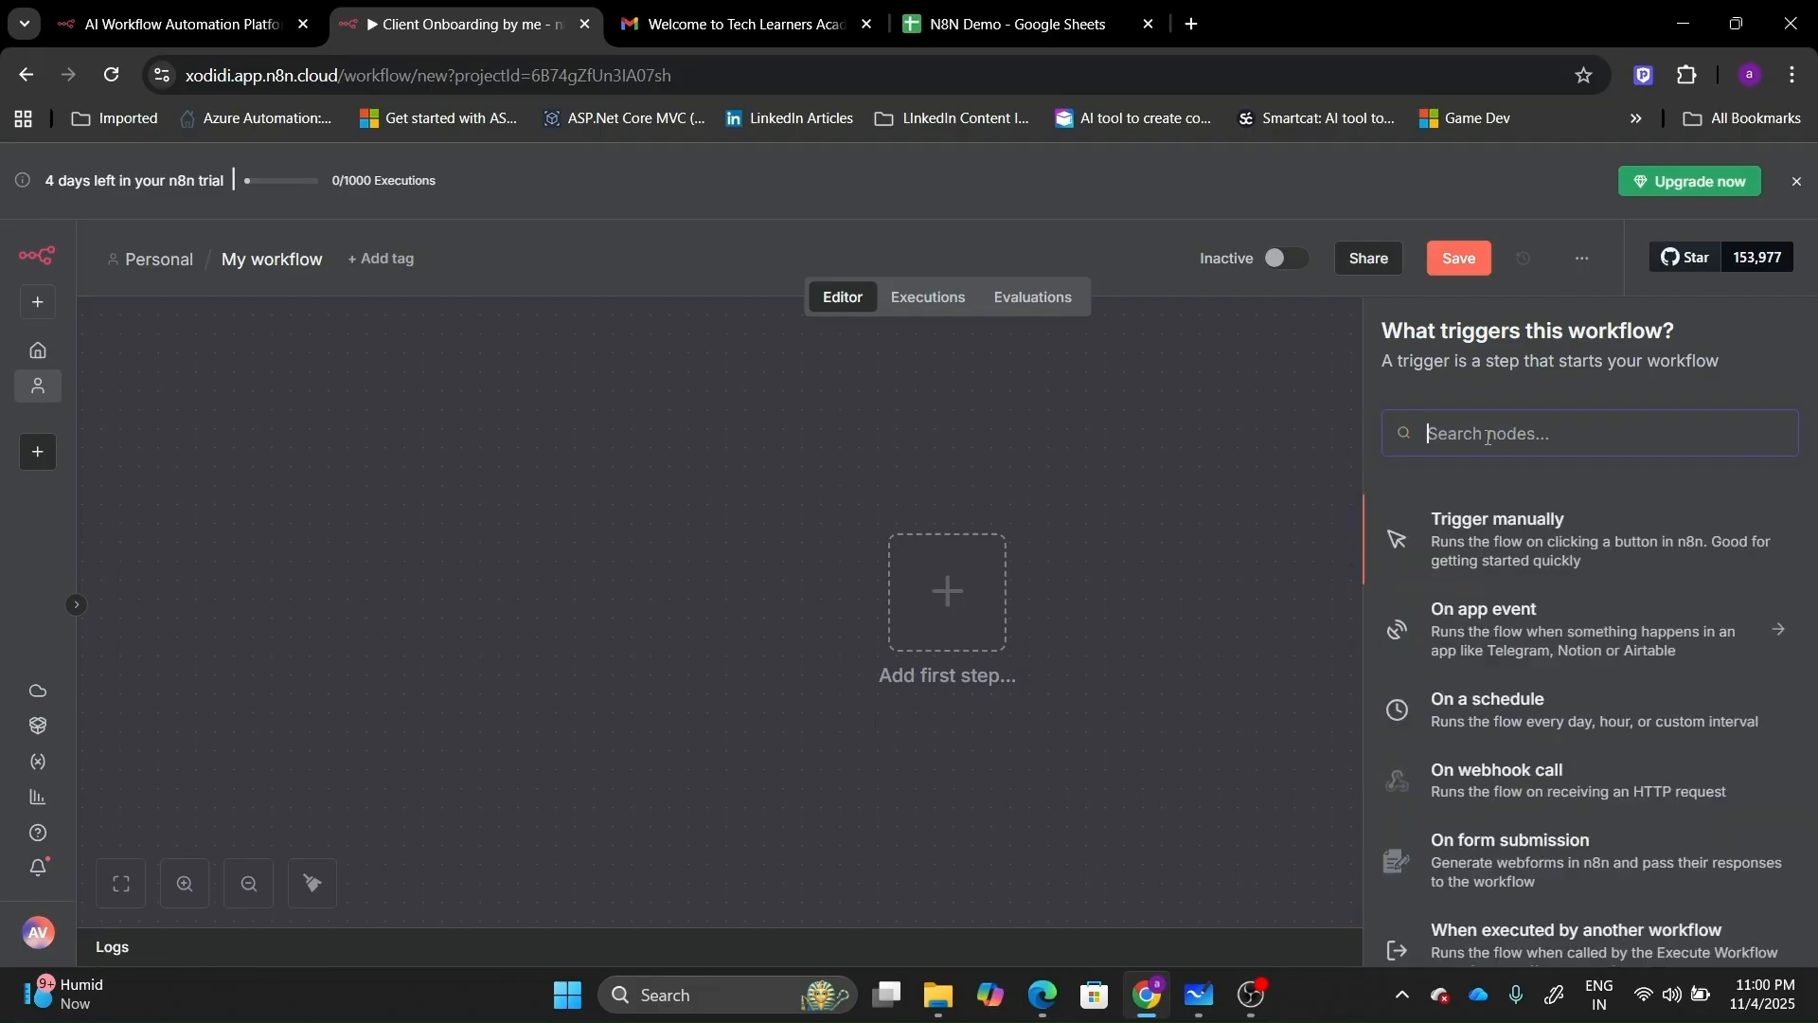
{"action": "type", "text": "form"}
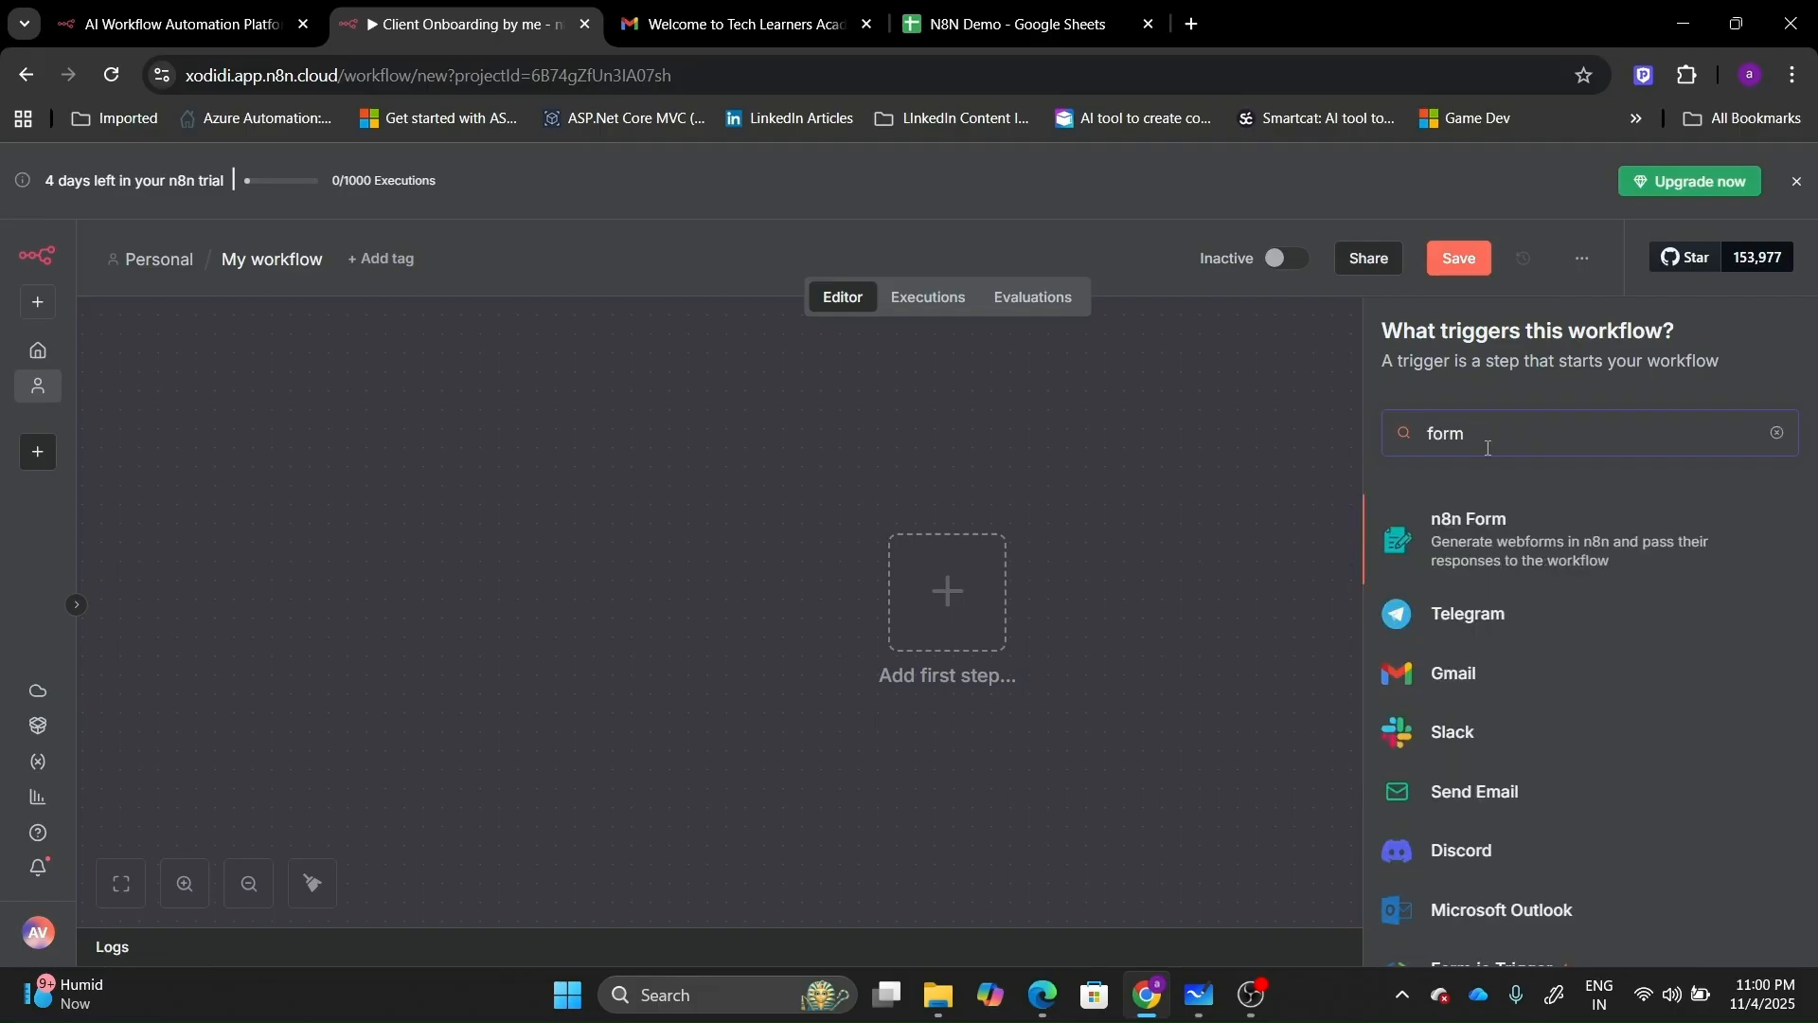
{"action": "left_click", "coordinate": [1484, 537]}
{"action": "left_click", "coordinate": [1483, 525]}
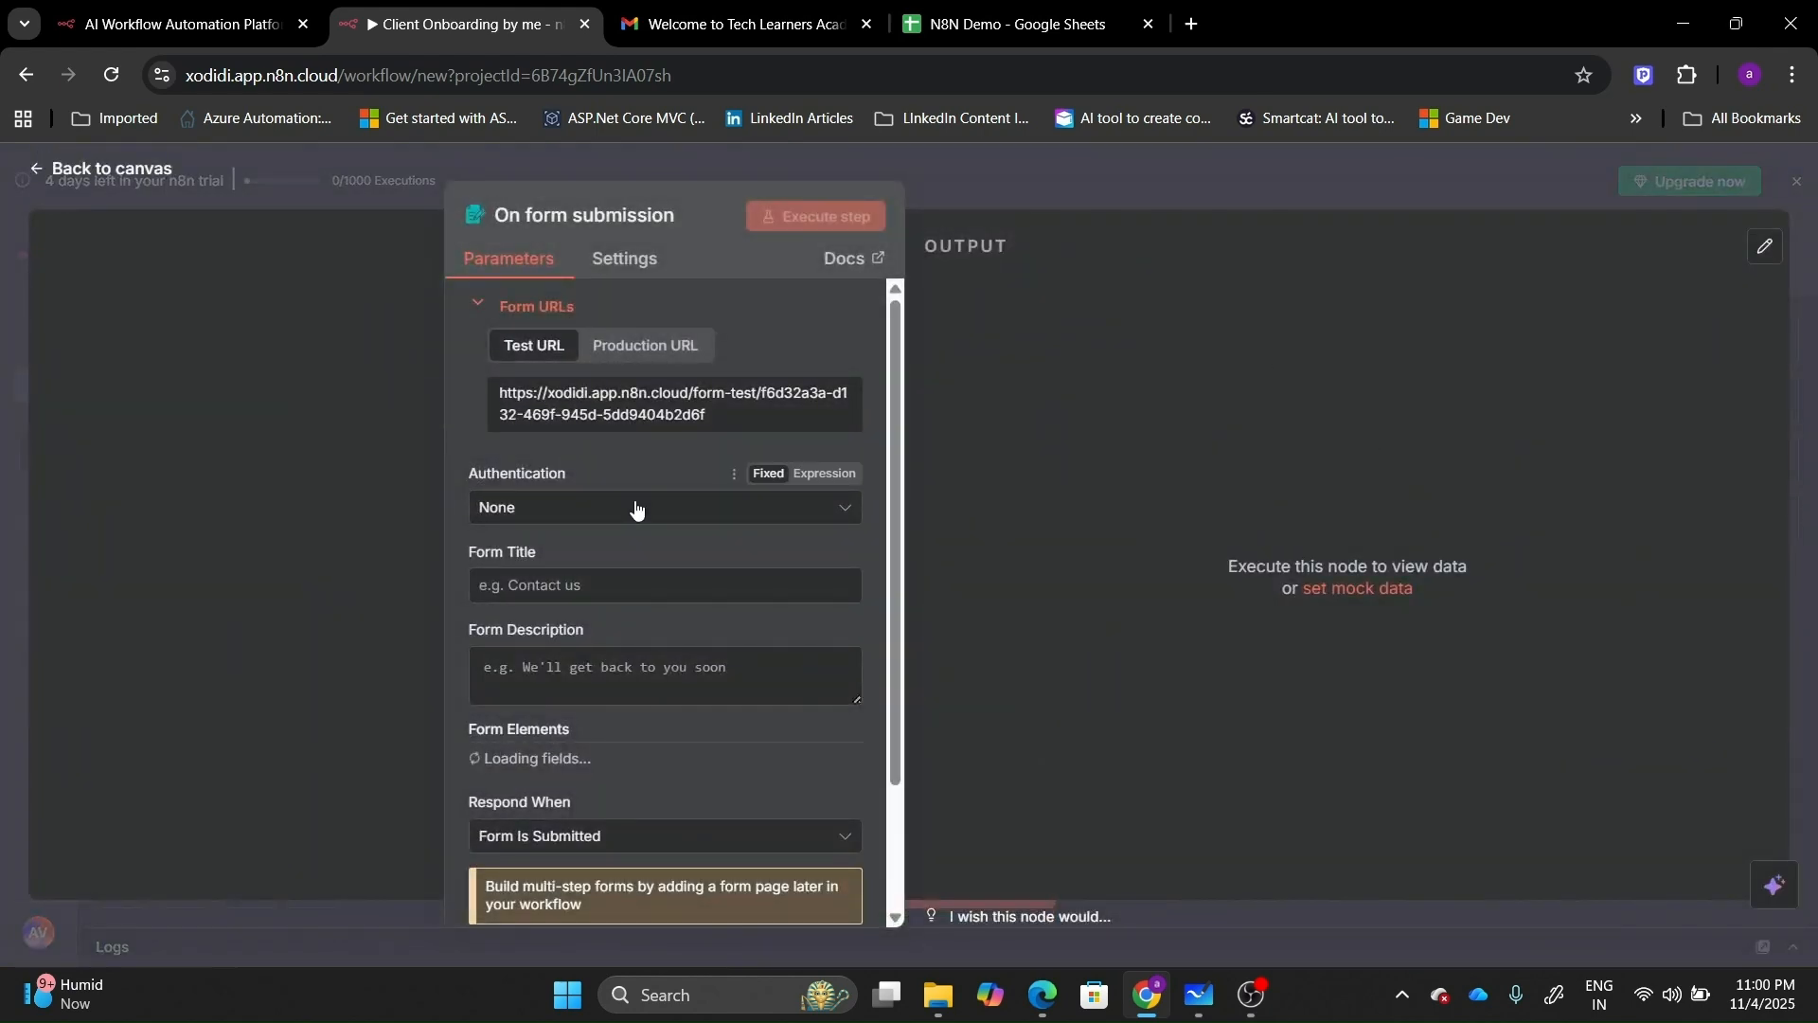
Set the form title to 'Client Onboarding Automation'.
{"action": "left_click", "coordinate": [631, 583]}
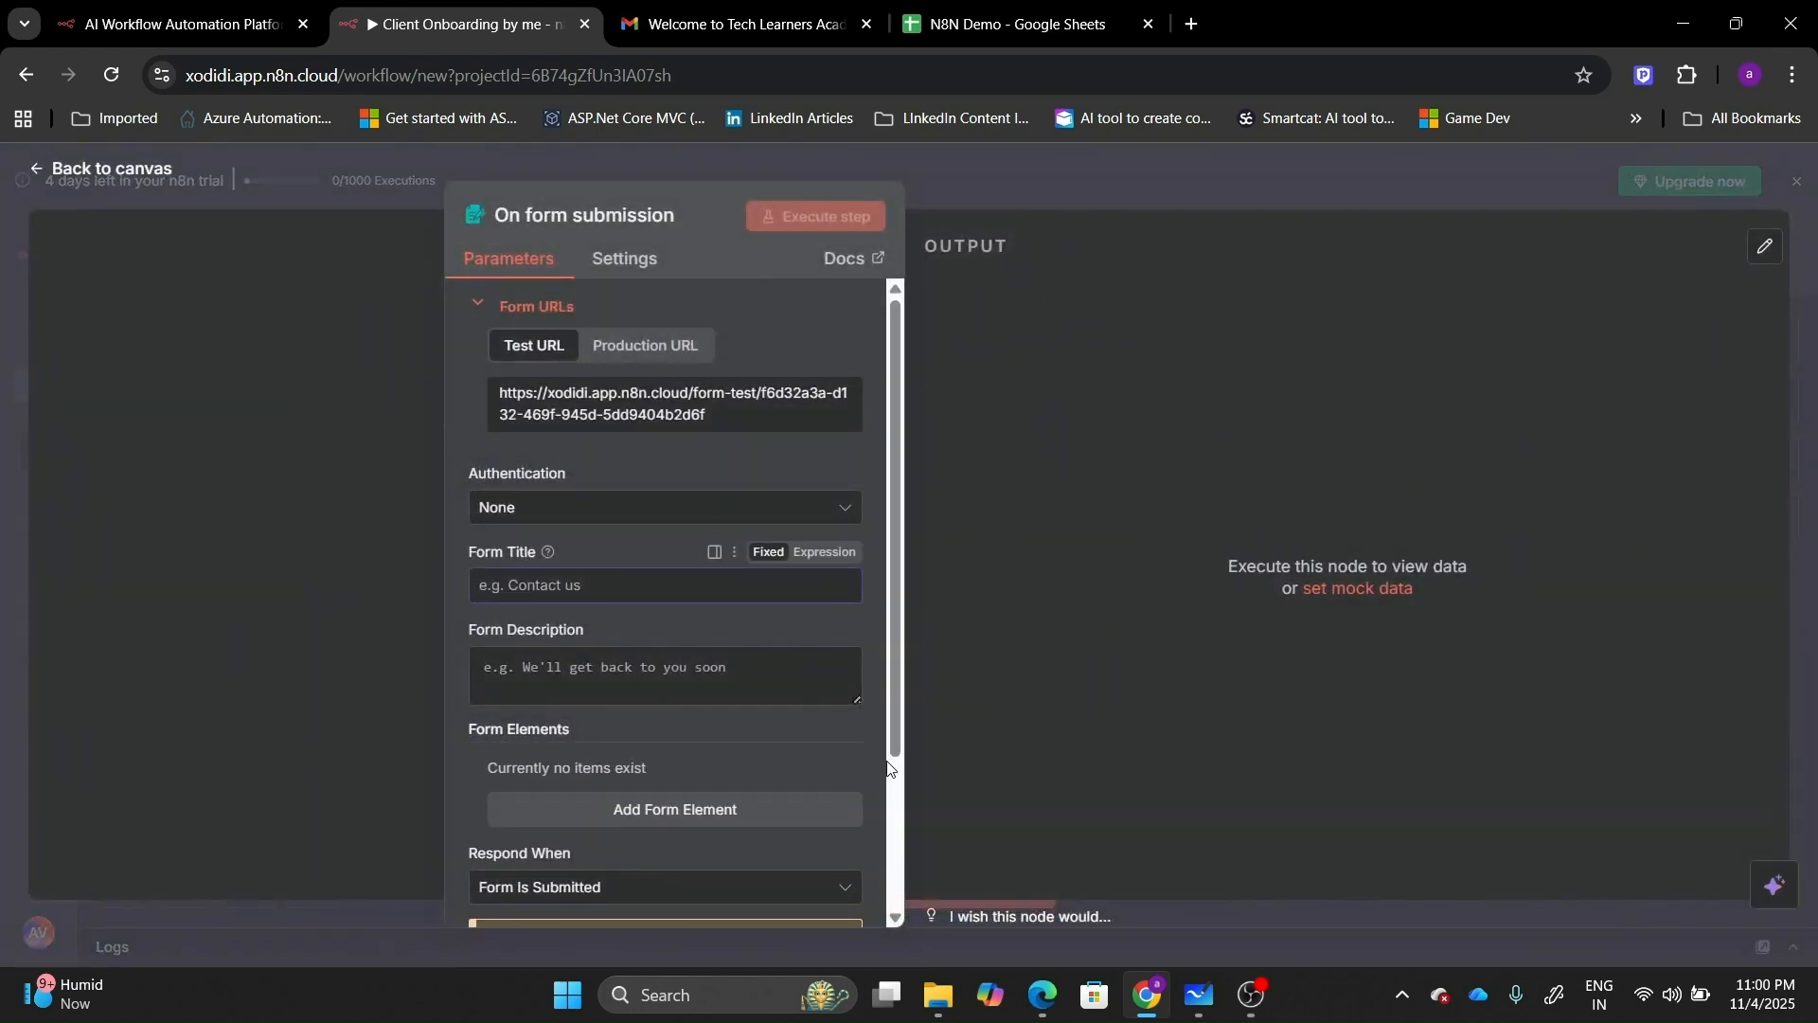
{"action": "left_click", "coordinate": [894, 921]}
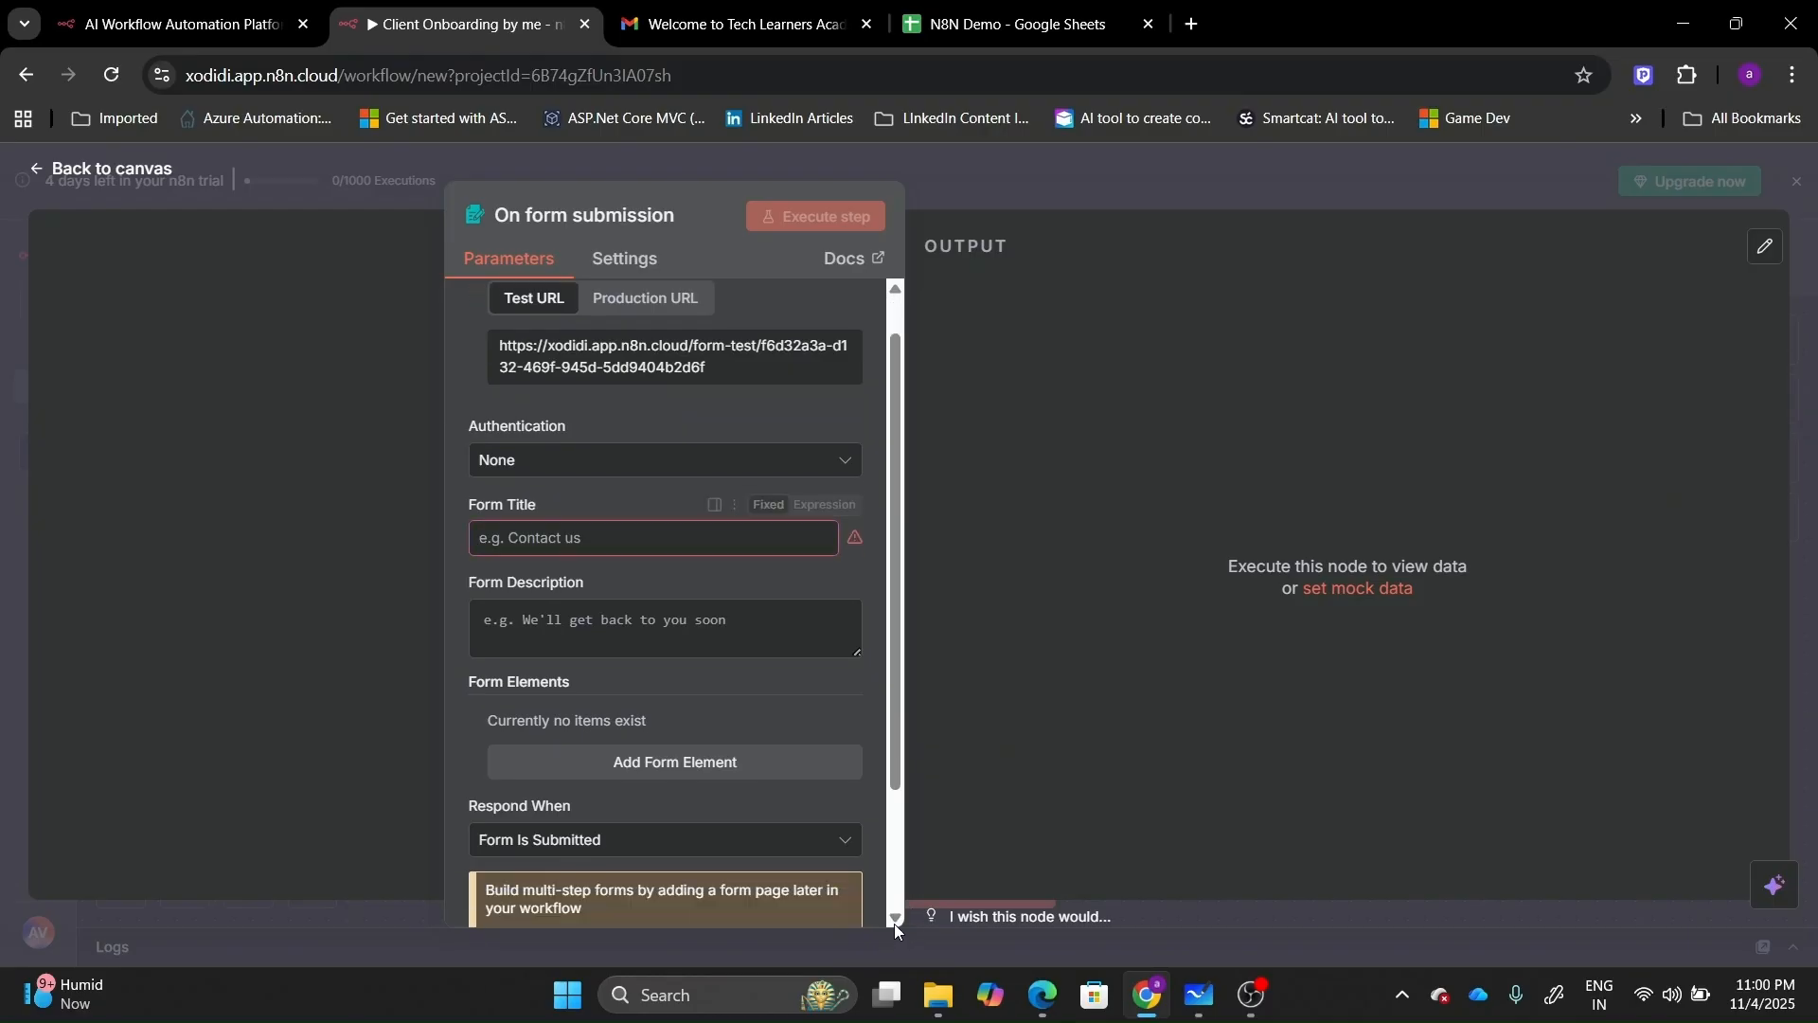
{"action": "left_click", "coordinate": [609, 540]}
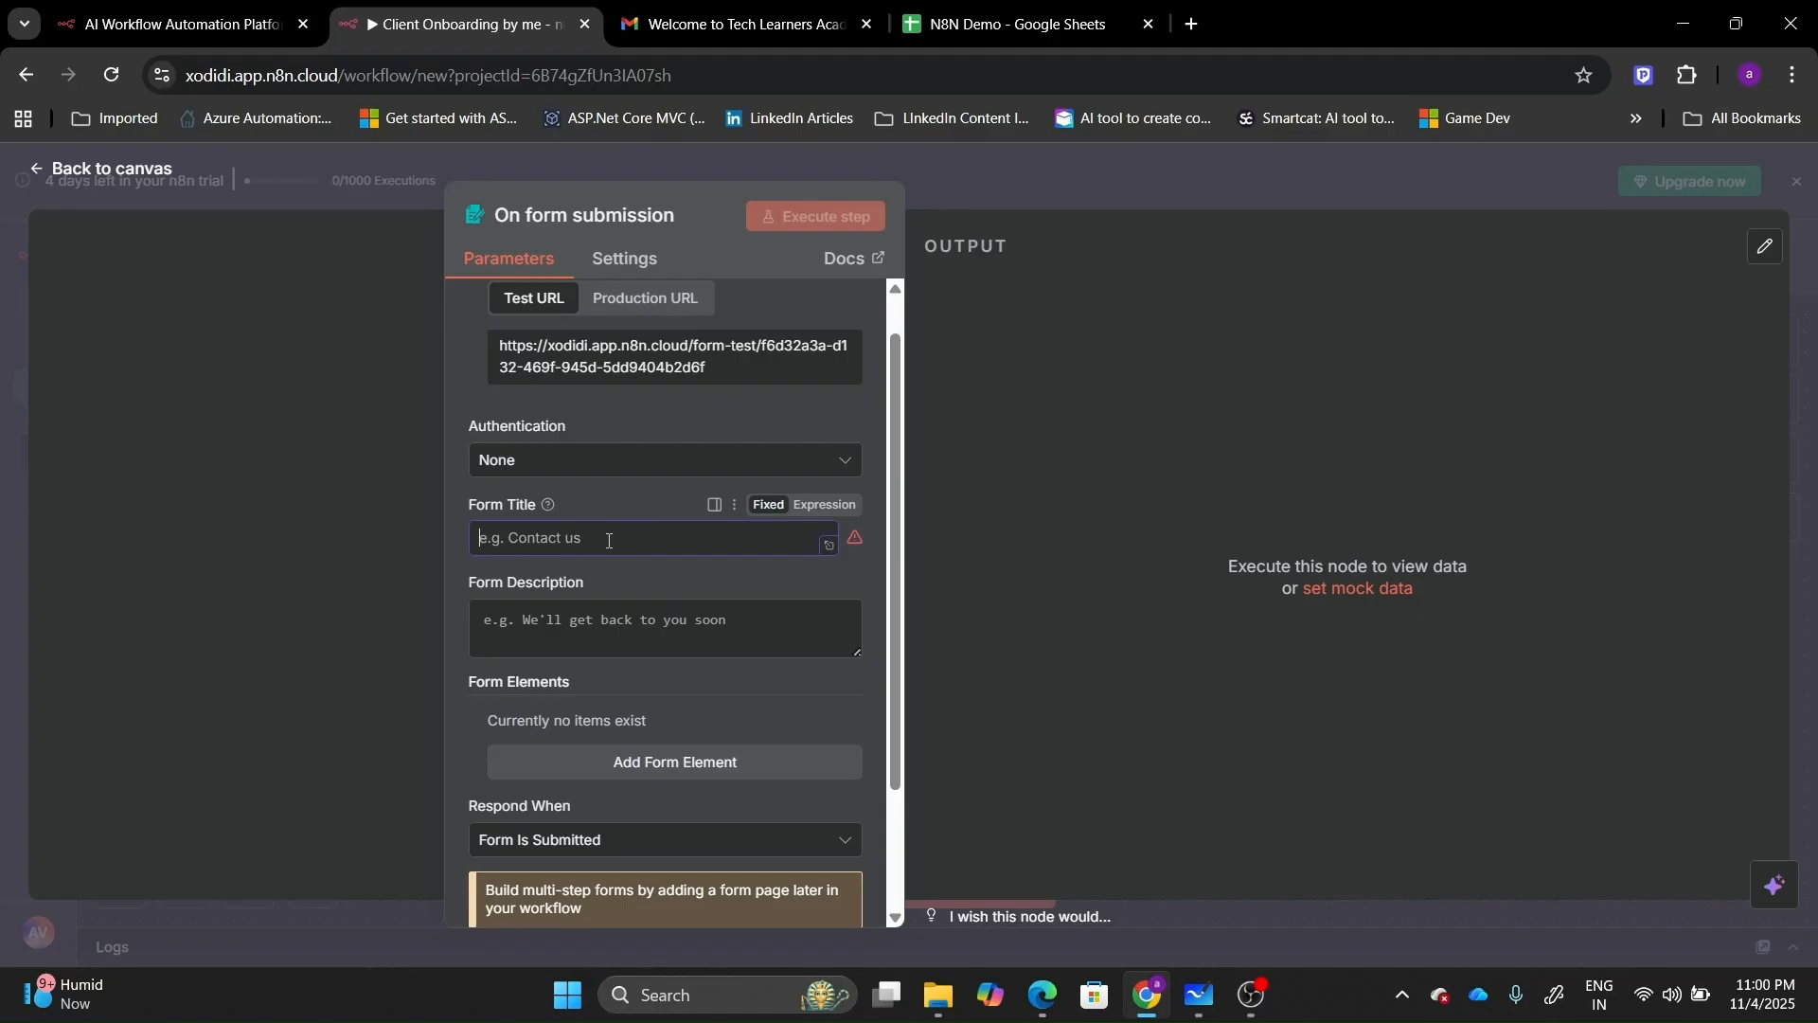
{"action": "type", "text": "Clien"}
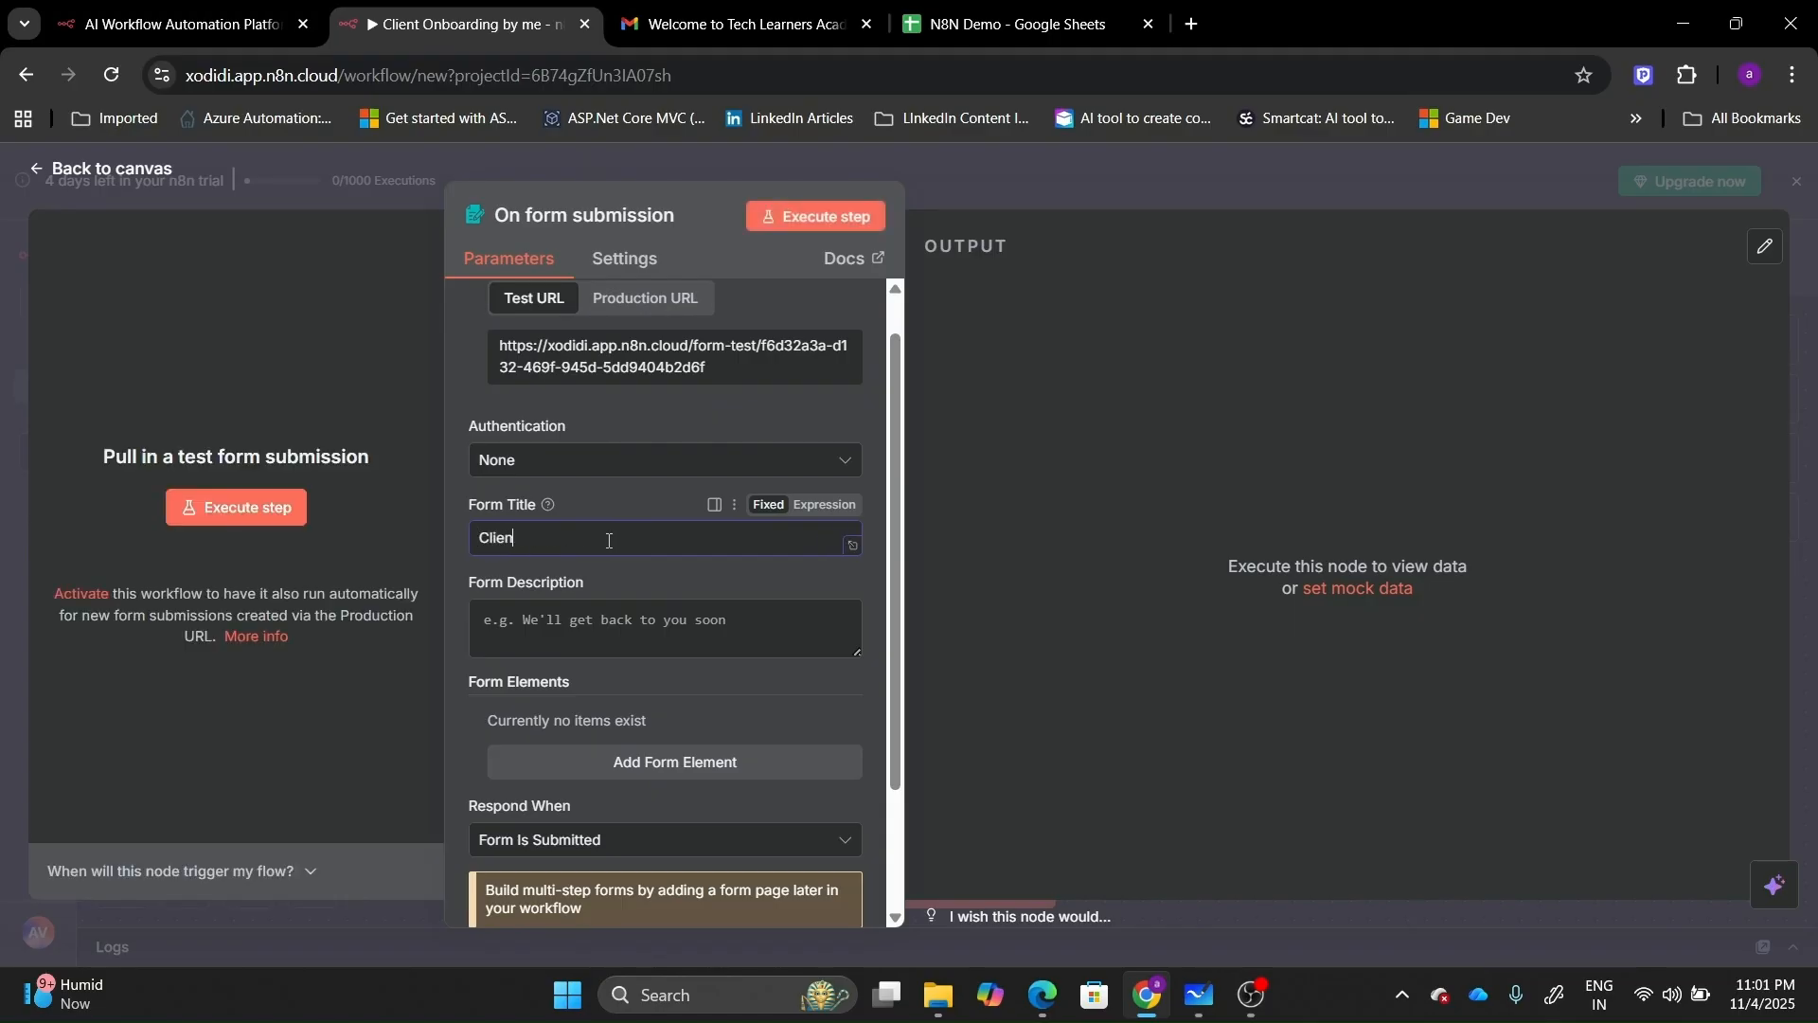
{"action": "type", "text": "t Onboarding Automation"}
Add a required 'Name' text field with placeholder 'Your Name'.
{"action": "left_click", "coordinate": [899, 917]}
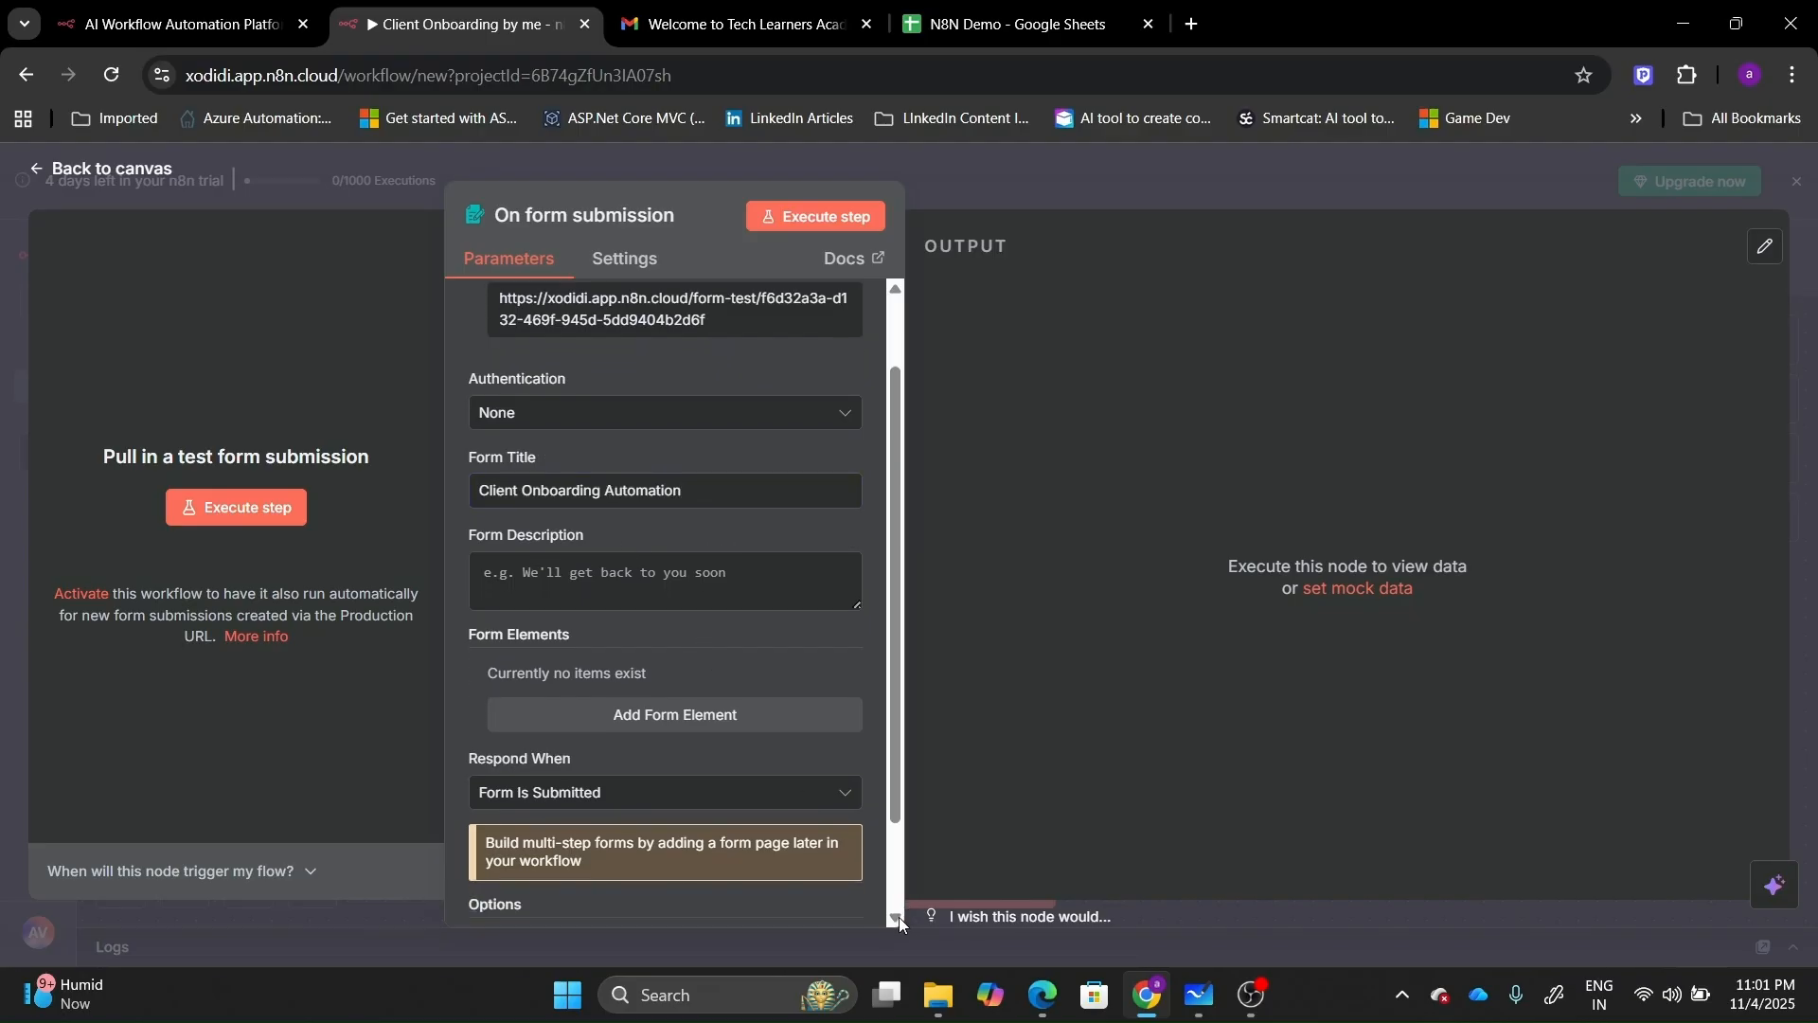
{"action": "left_click", "coordinate": [900, 917]}
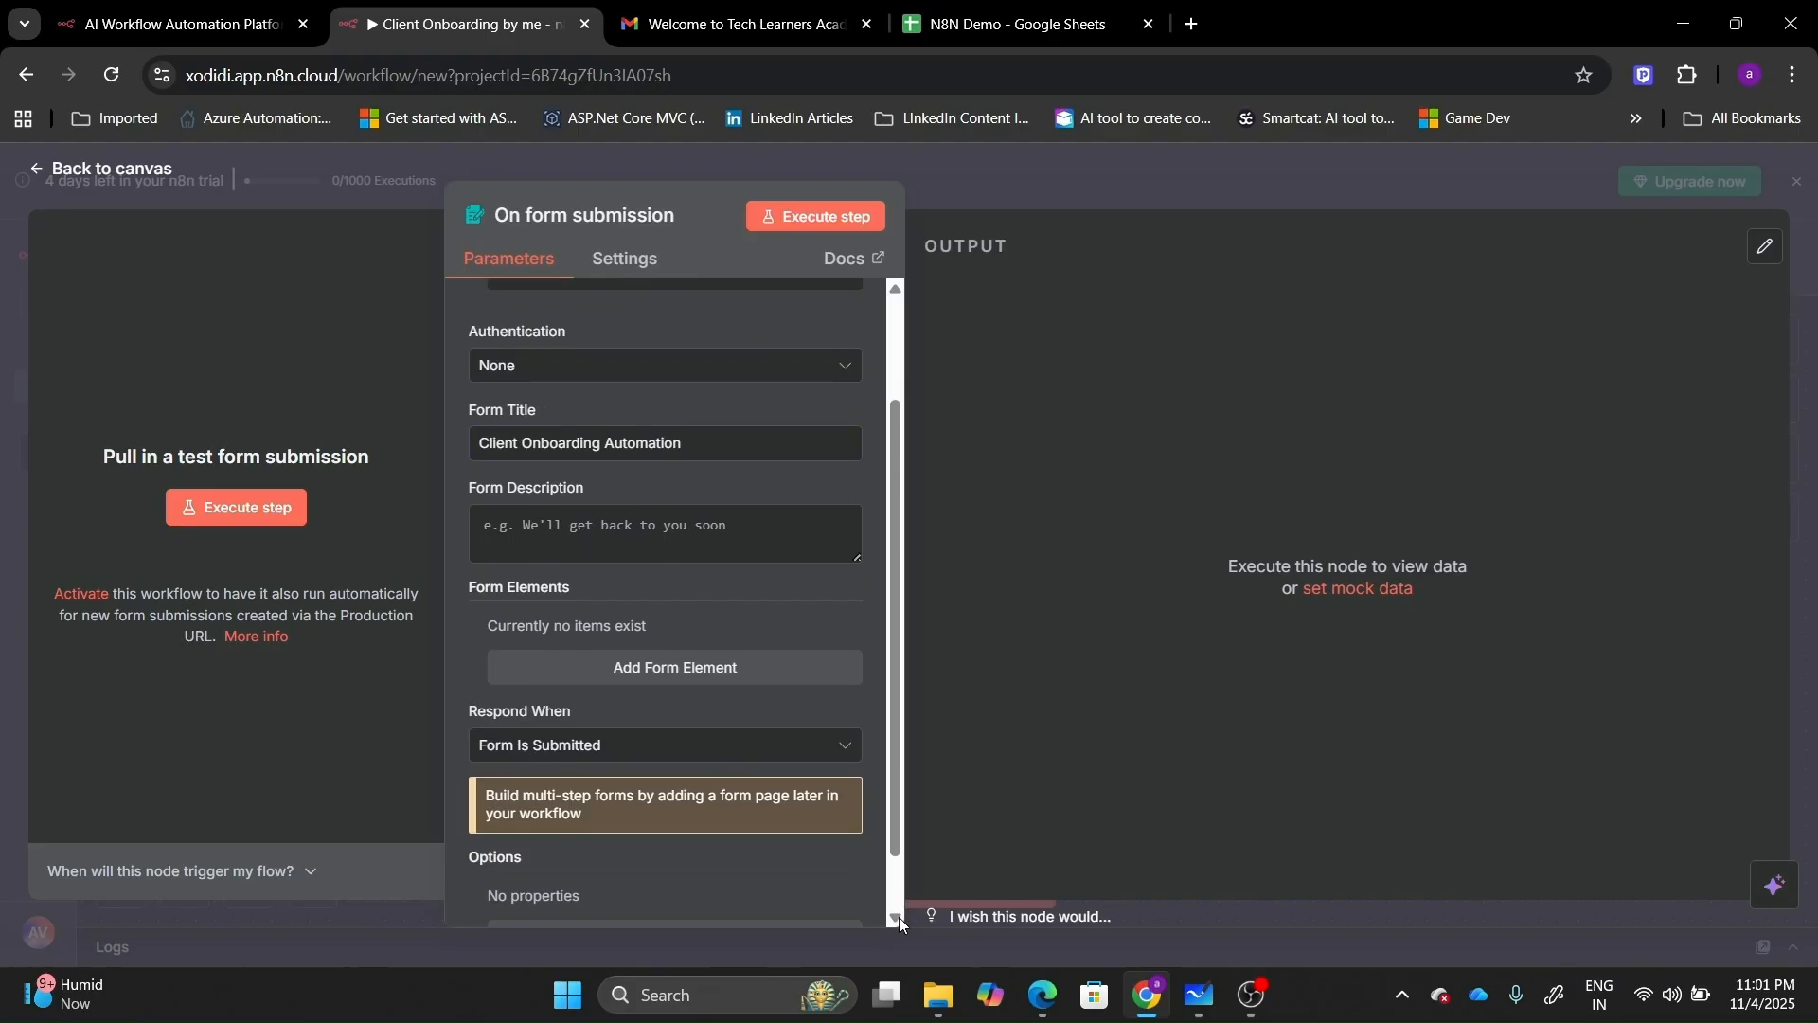
{"action": "left_click", "coordinate": [688, 668]}
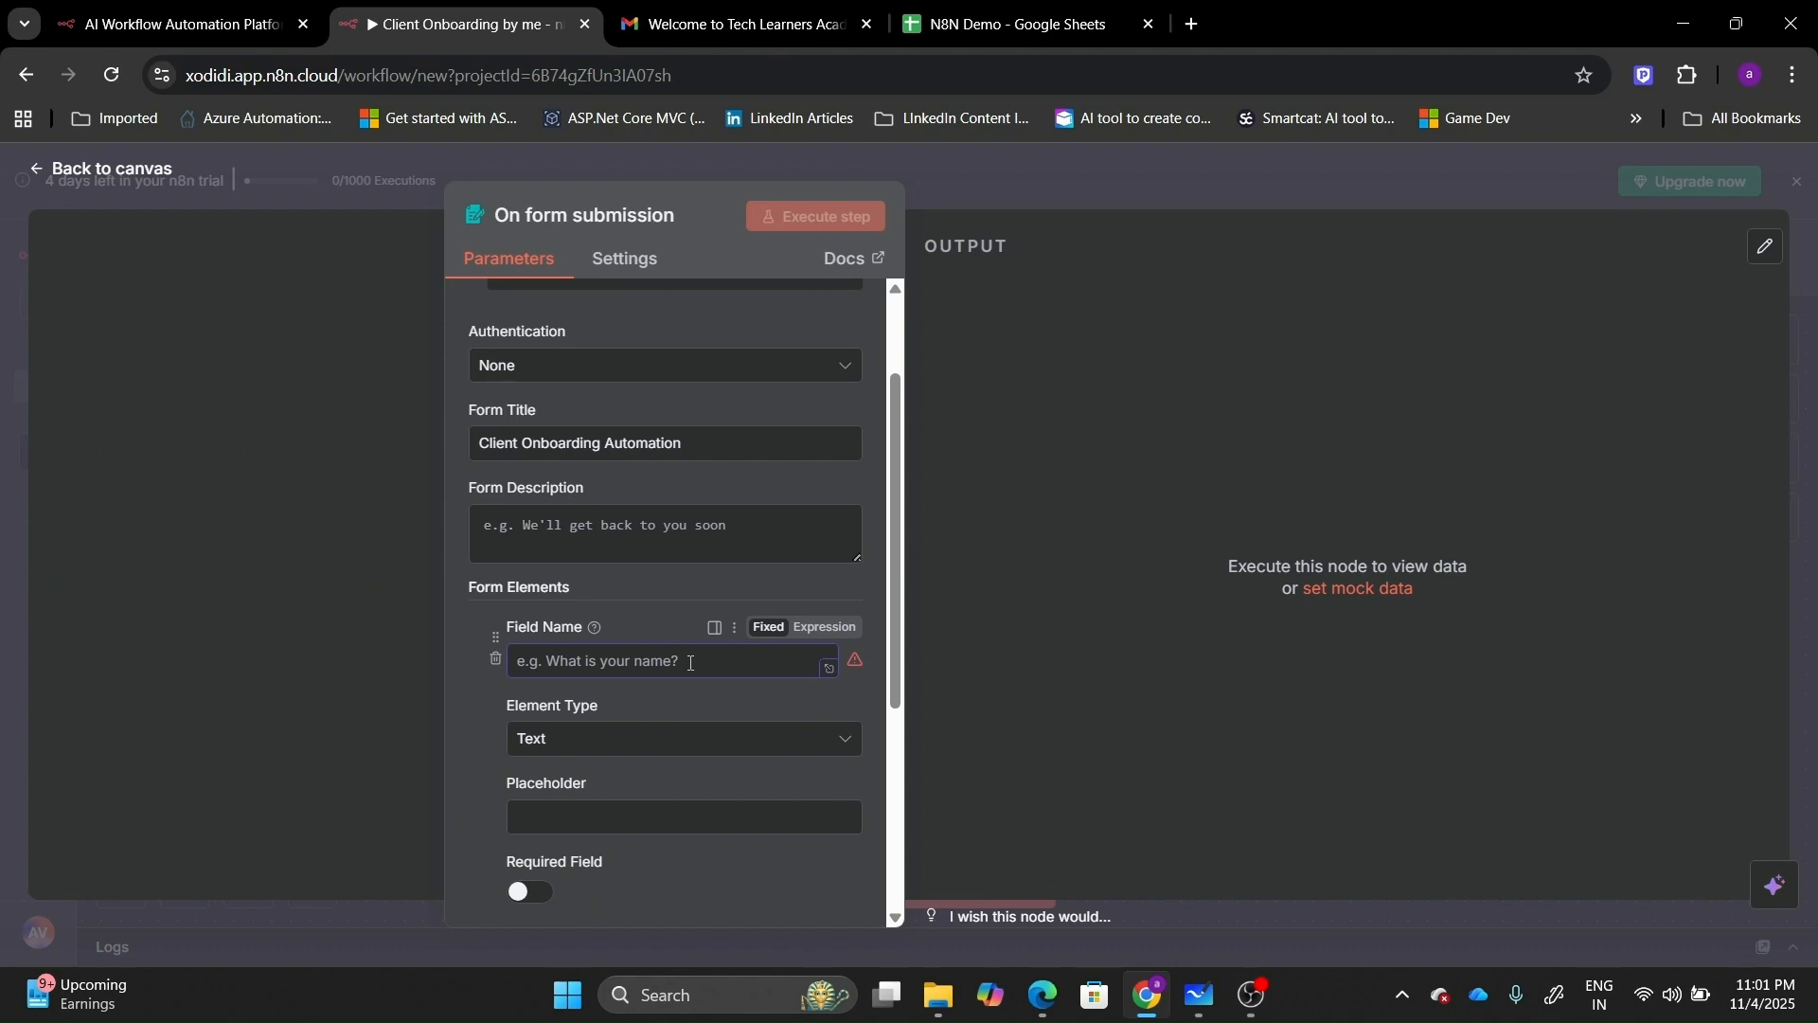
{"action": "type", "text": "Name"}
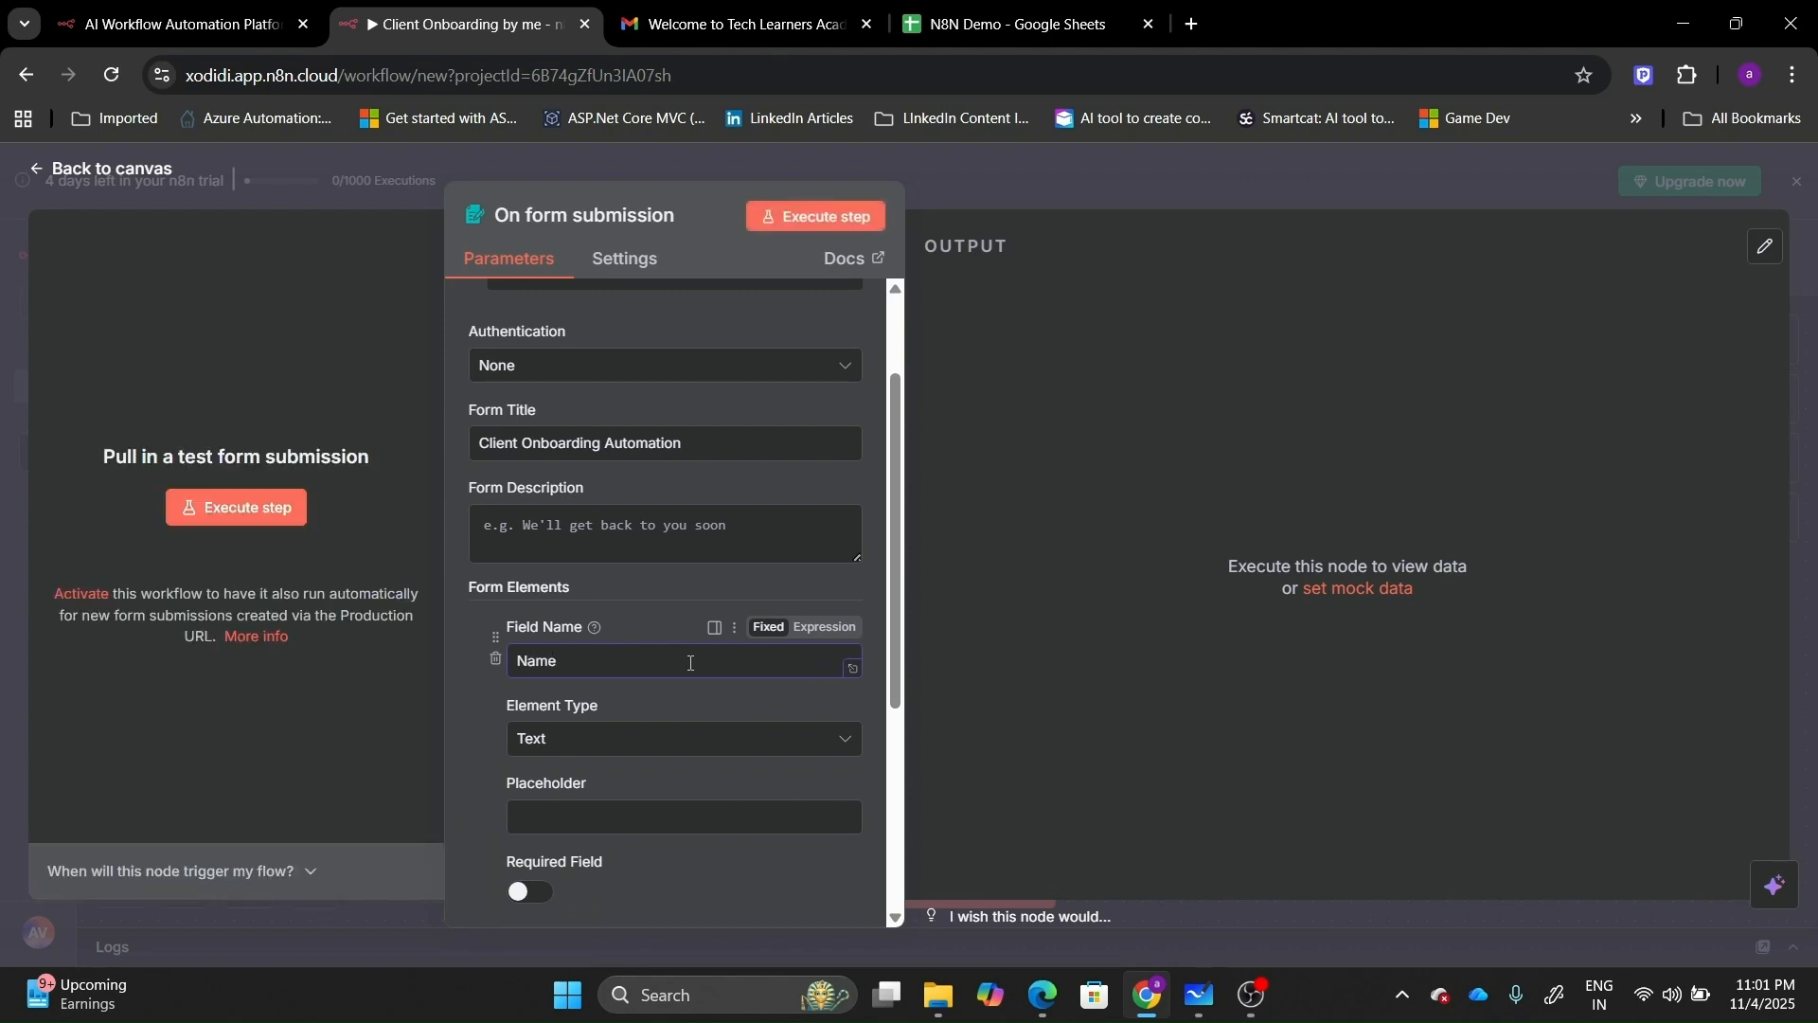
{"action": "left_click", "coordinate": [554, 821]}
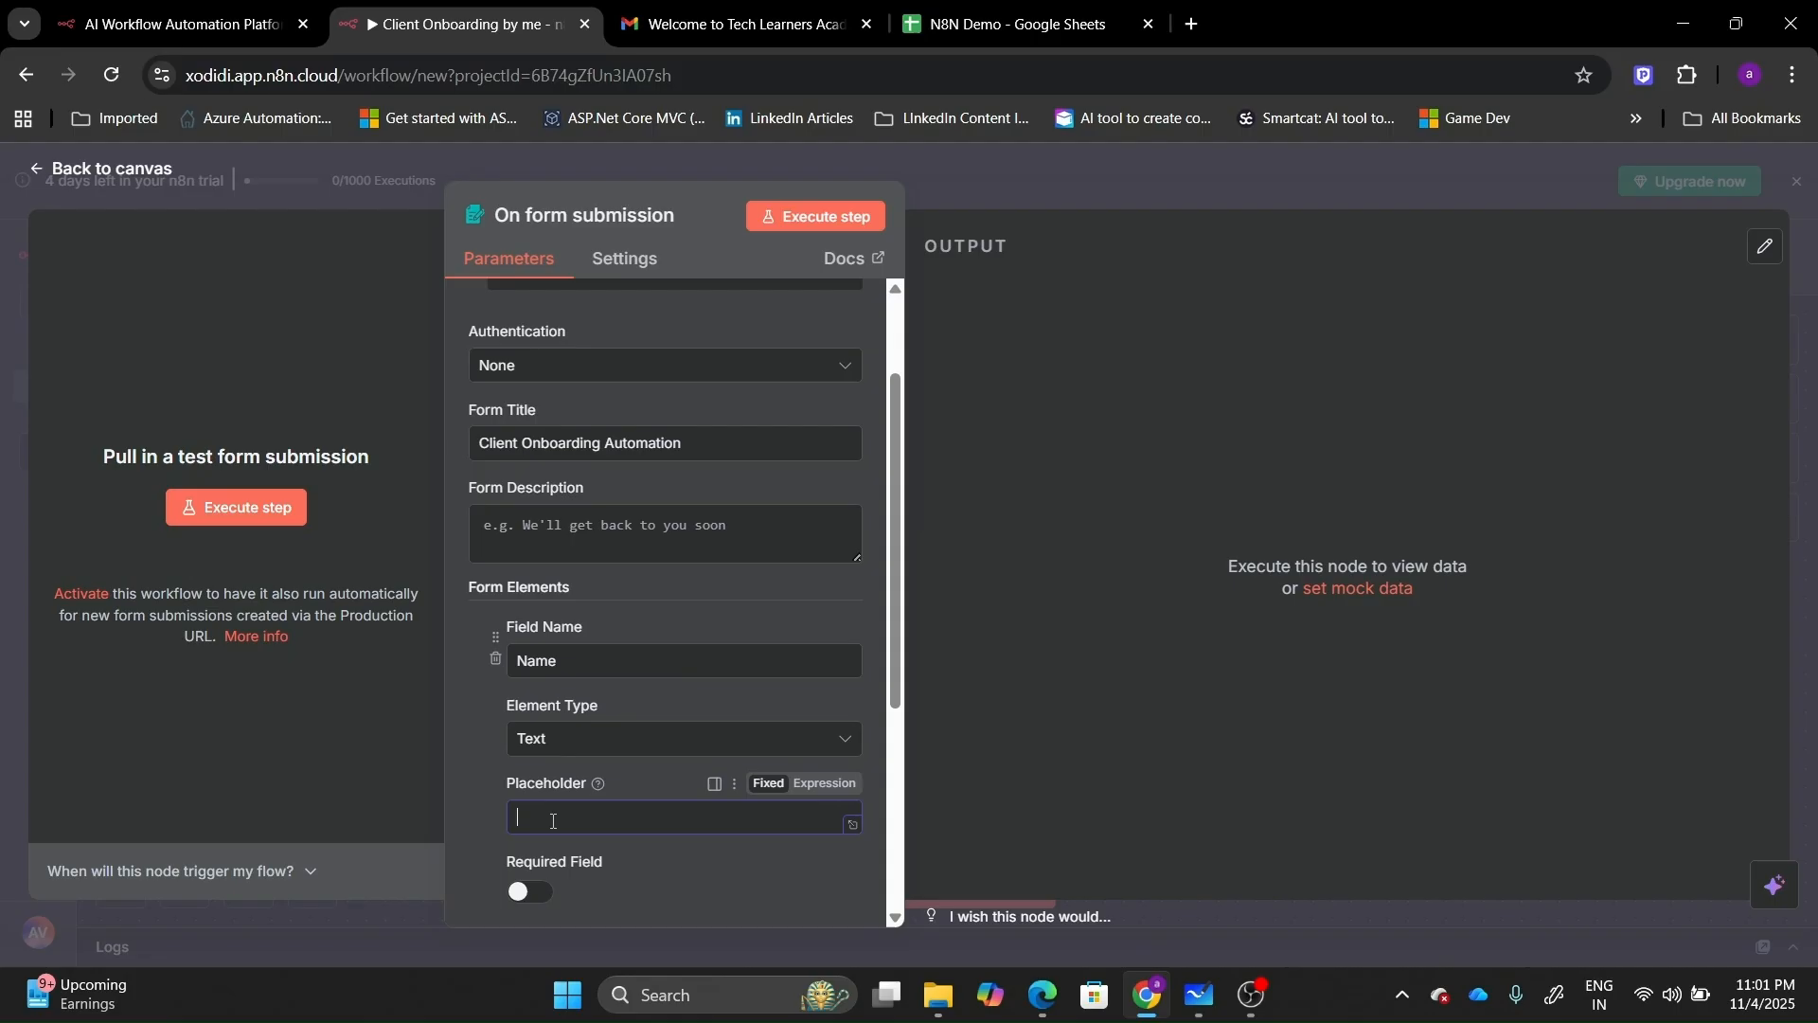
{"action": "type", "text": "Your Name"}
{"action": "left_click", "coordinate": [895, 919]}
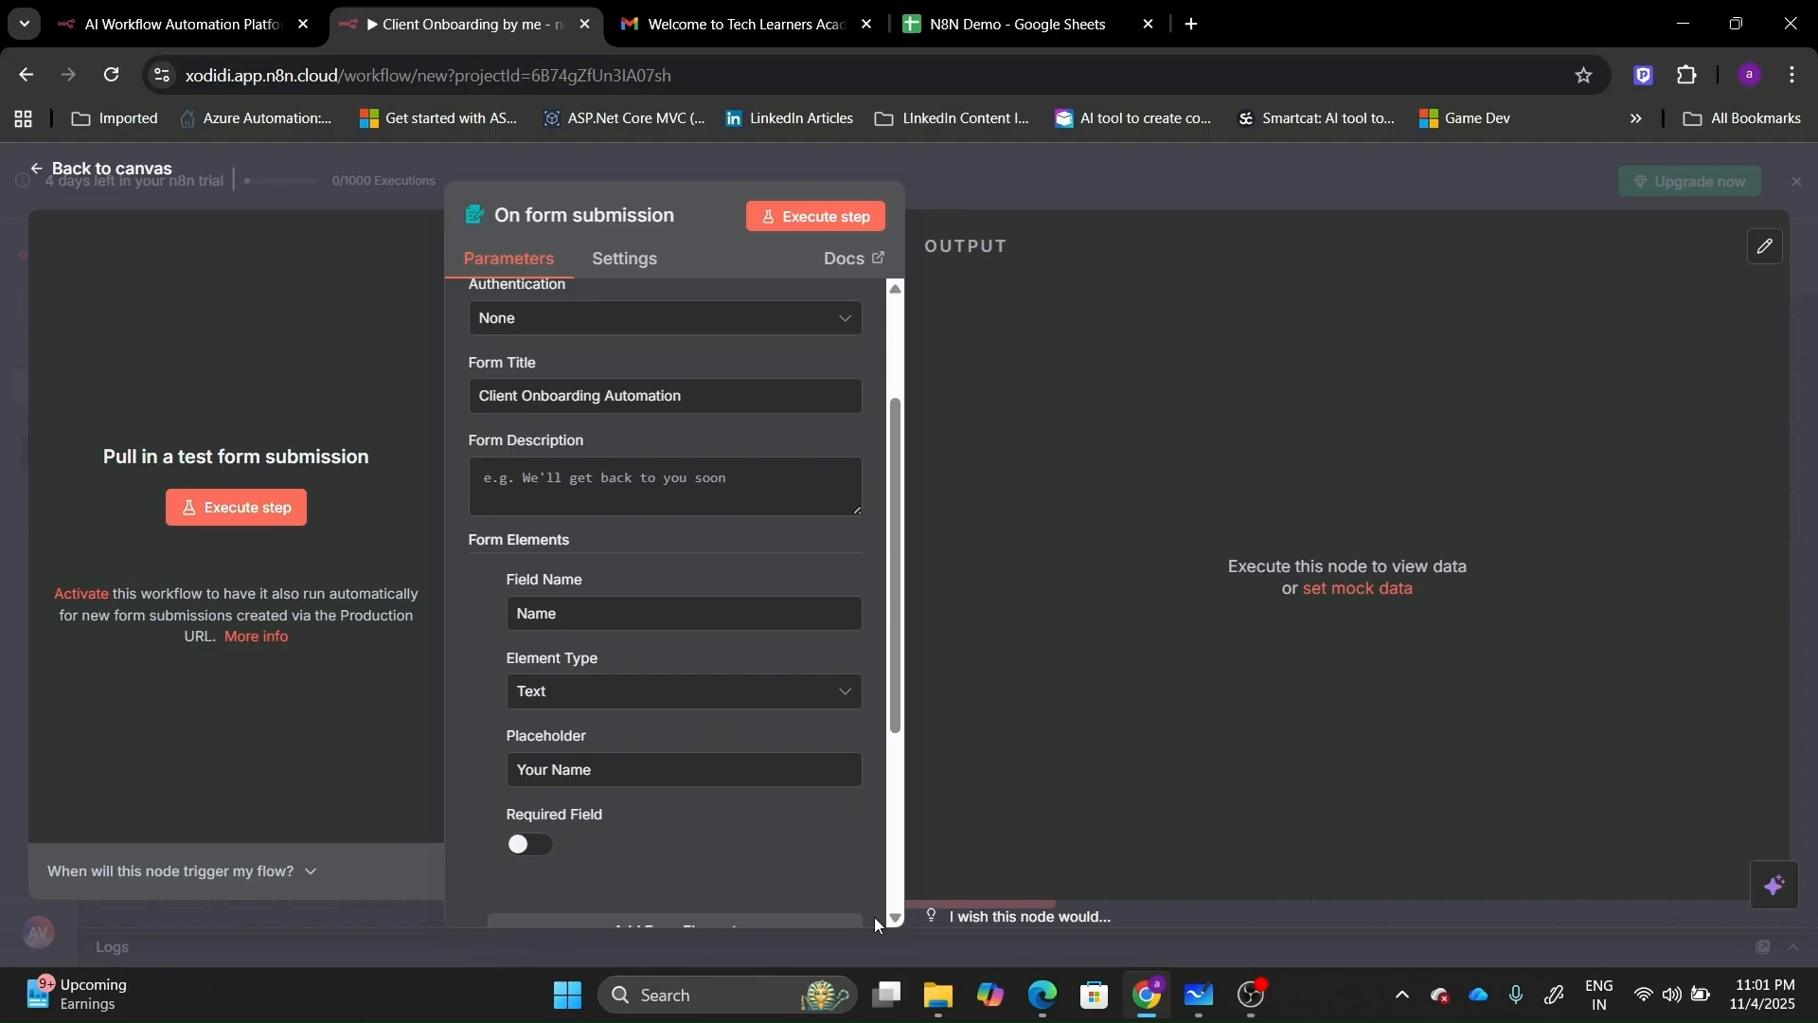
{"action": "left_click", "coordinate": [524, 845]}
Add a required Email-type field with placeholder 'Your Email'.
{"action": "scroll", "coordinate": [895, 913], "scroll_direction": "down", "scroll_amount": 3}
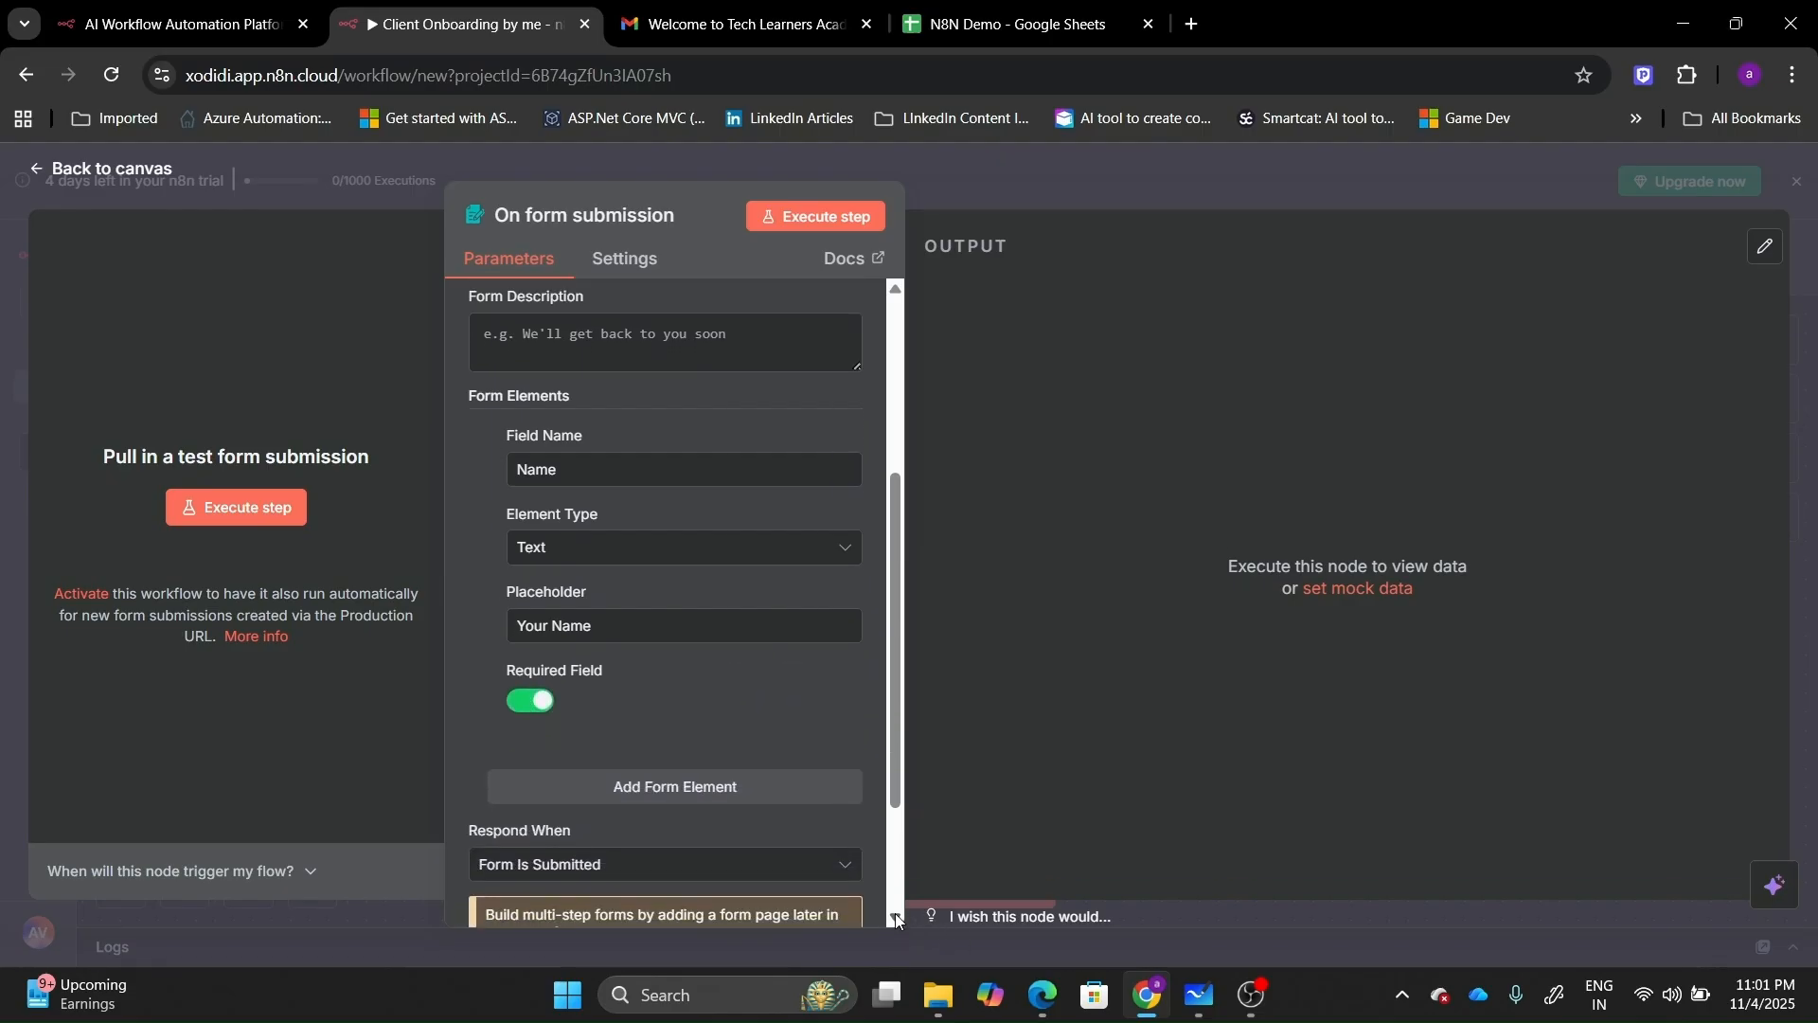
{"action": "left_click", "coordinate": [642, 696]}
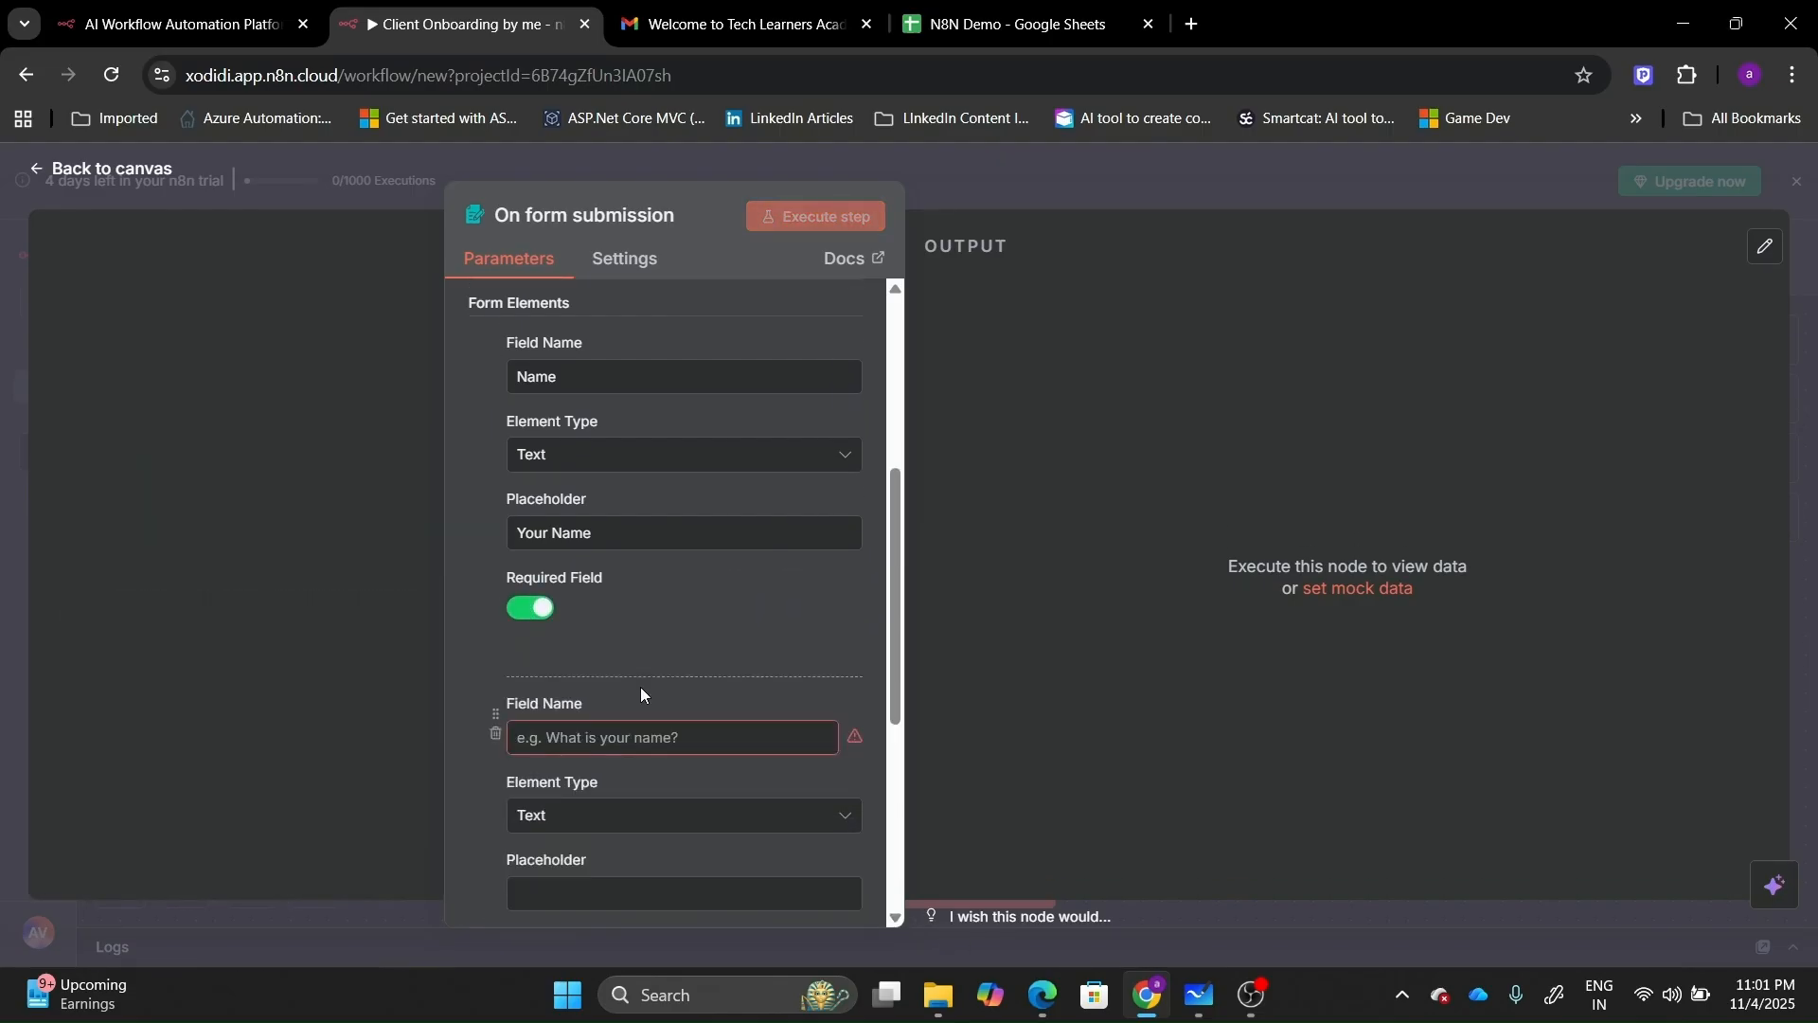
{"action": "left_click", "coordinate": [649, 730]}
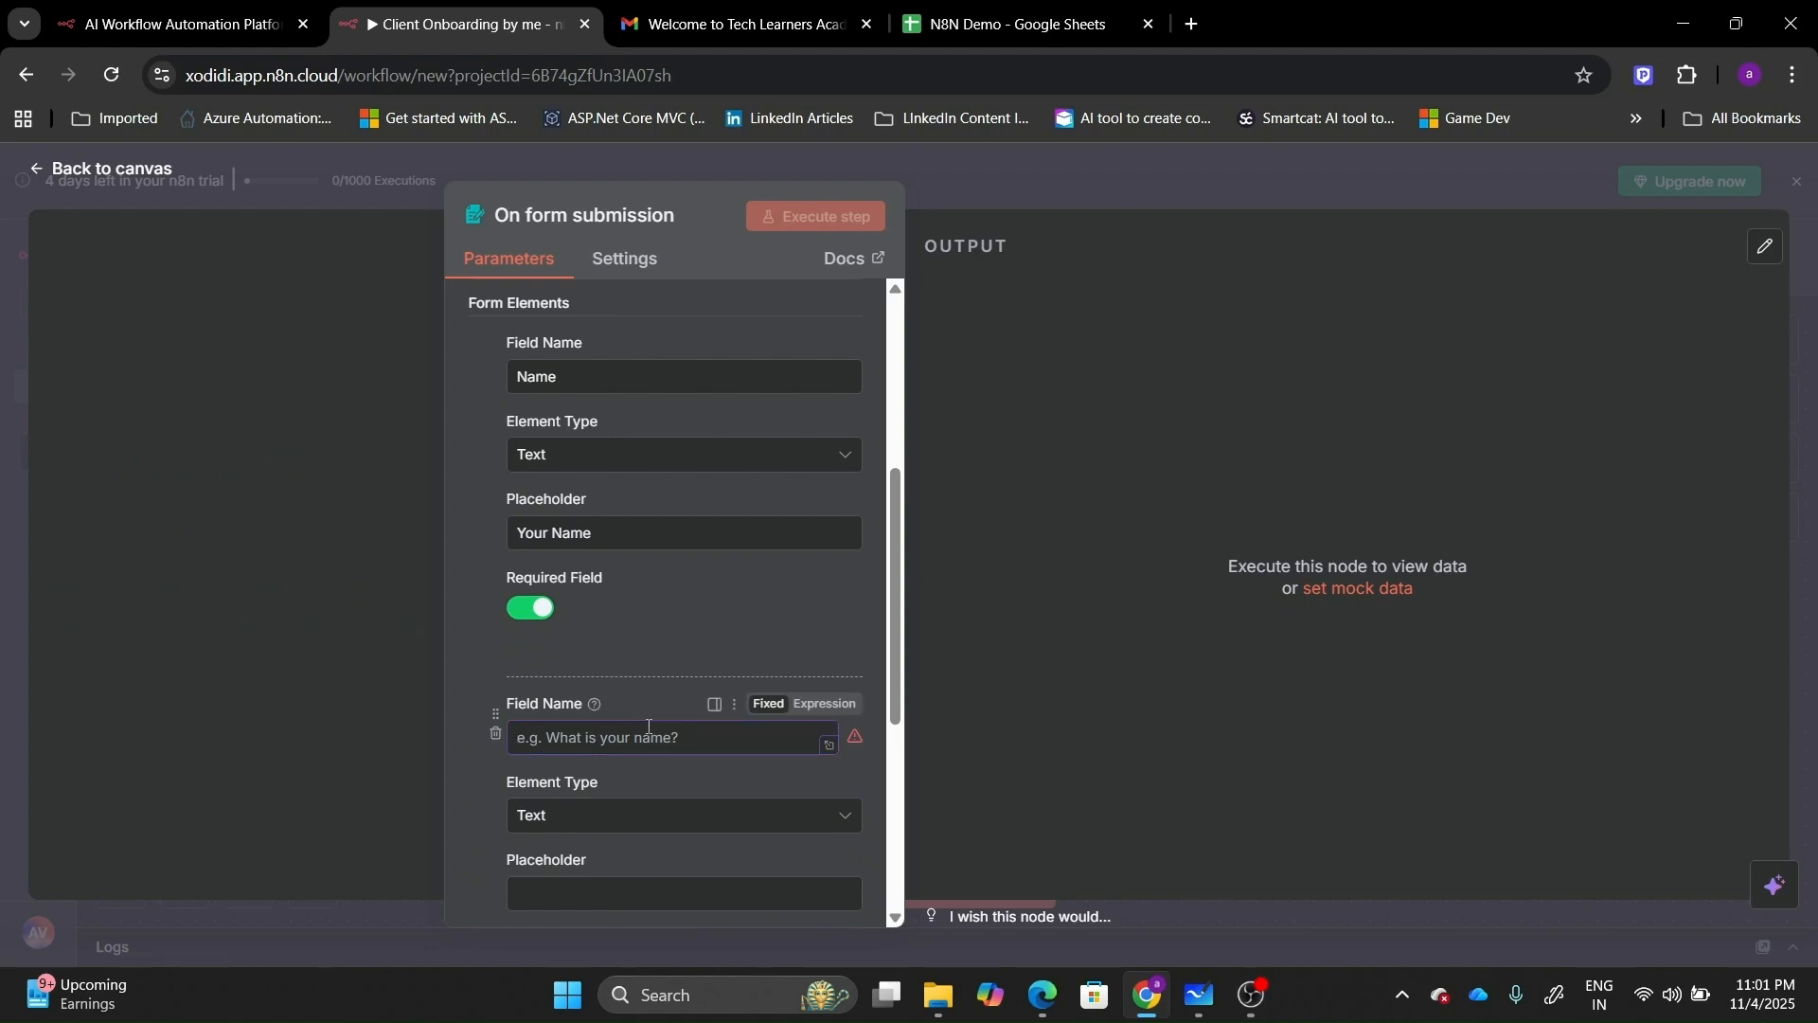
{"action": "type", "text": "Email"}
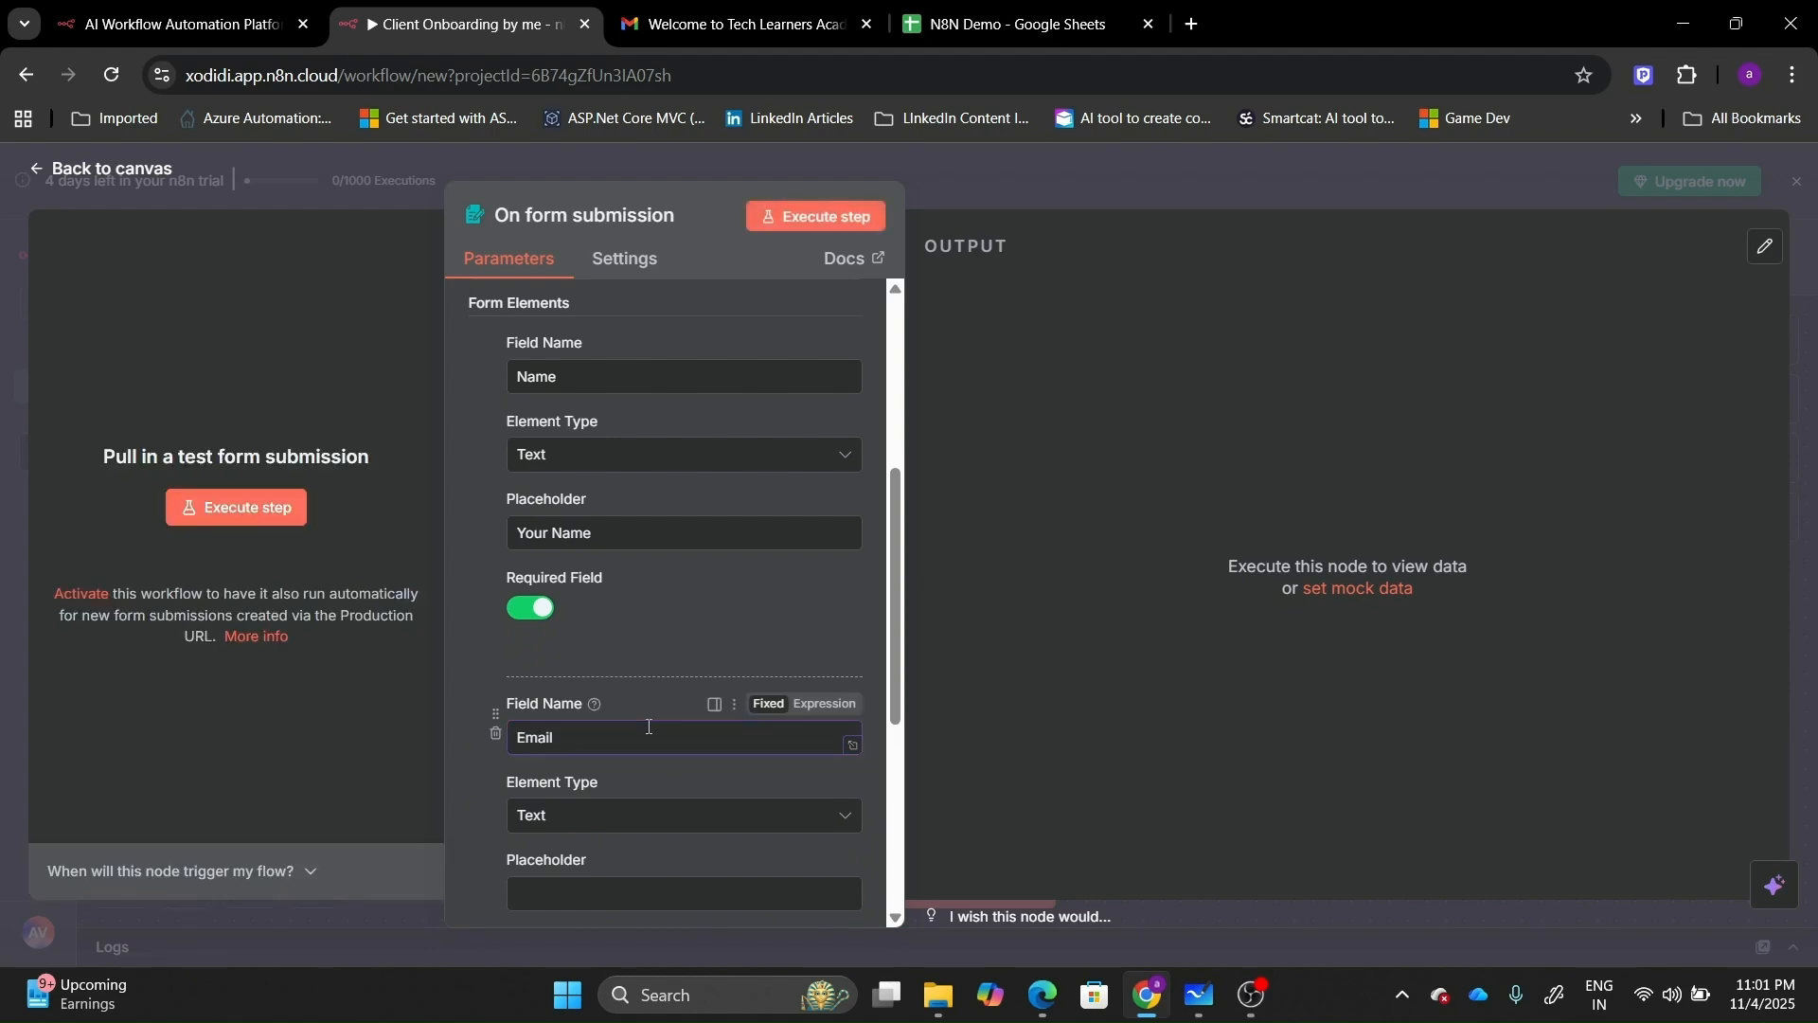
{"action": "left_click", "coordinate": [649, 815]}
{"action": "scroll", "coordinate": [625, 734], "scroll_direction": "down", "scroll_amount": 2}
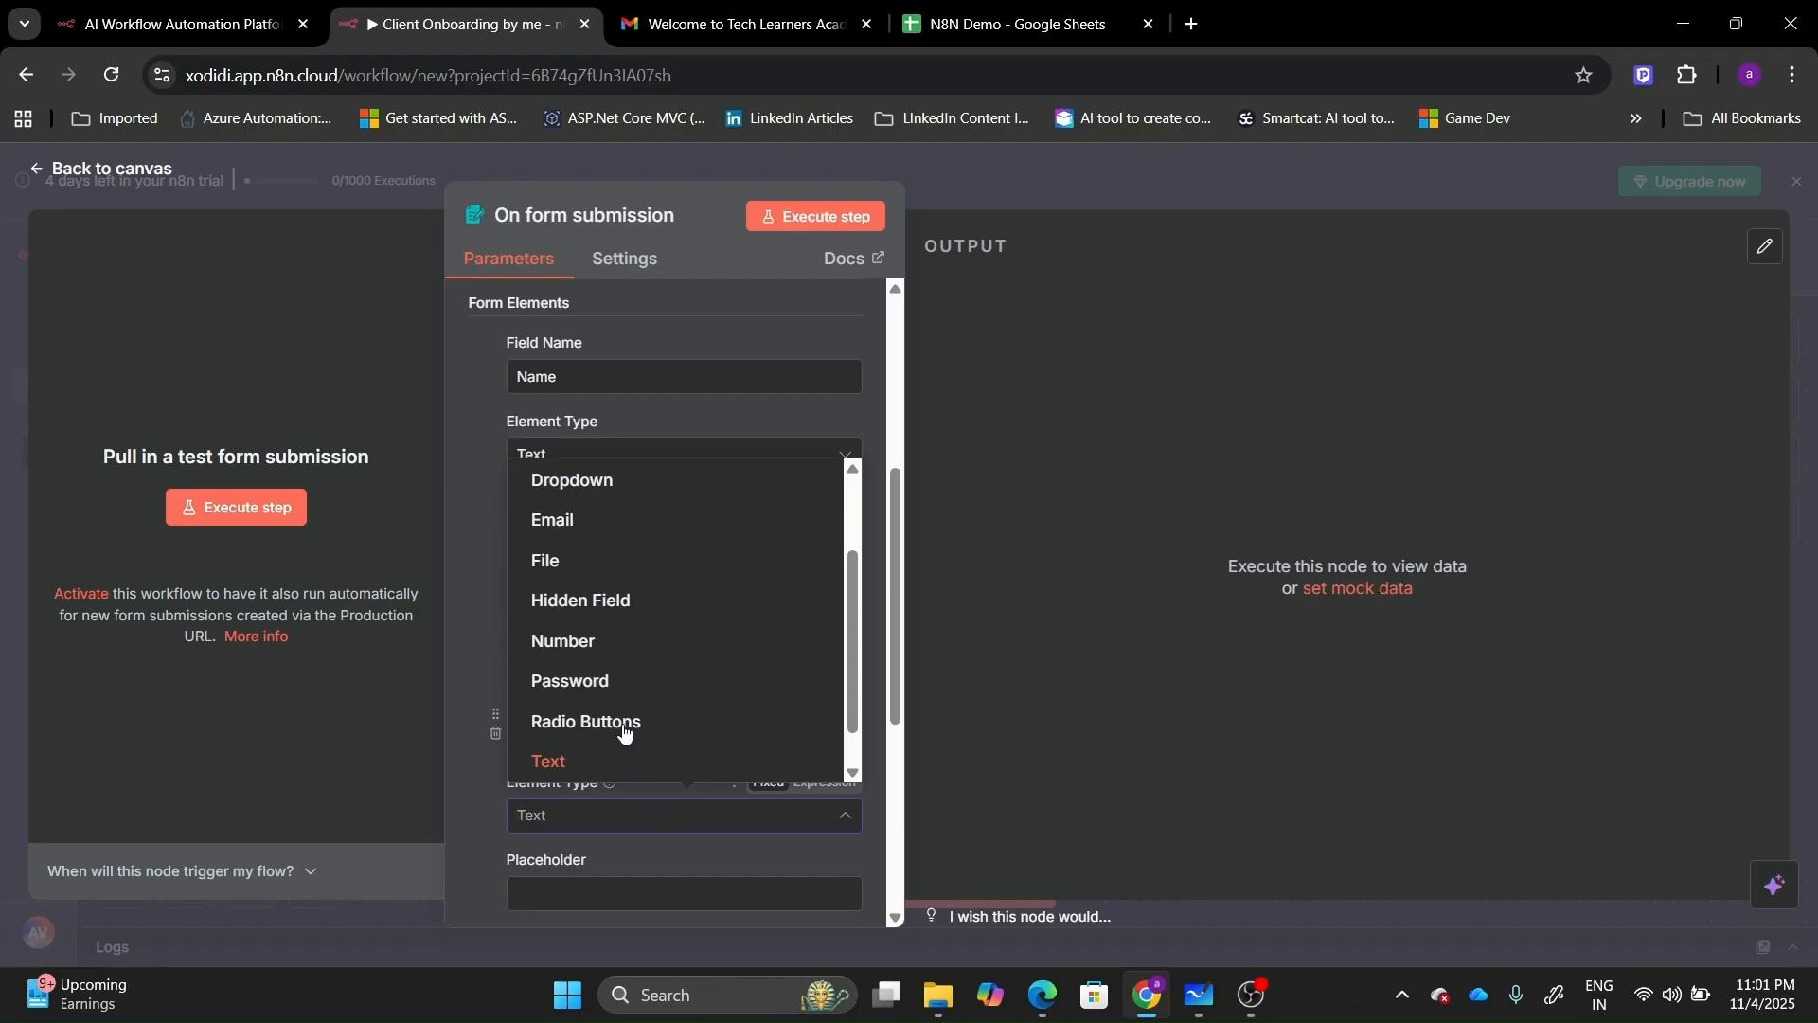
{"action": "left_click", "coordinate": [571, 521]}
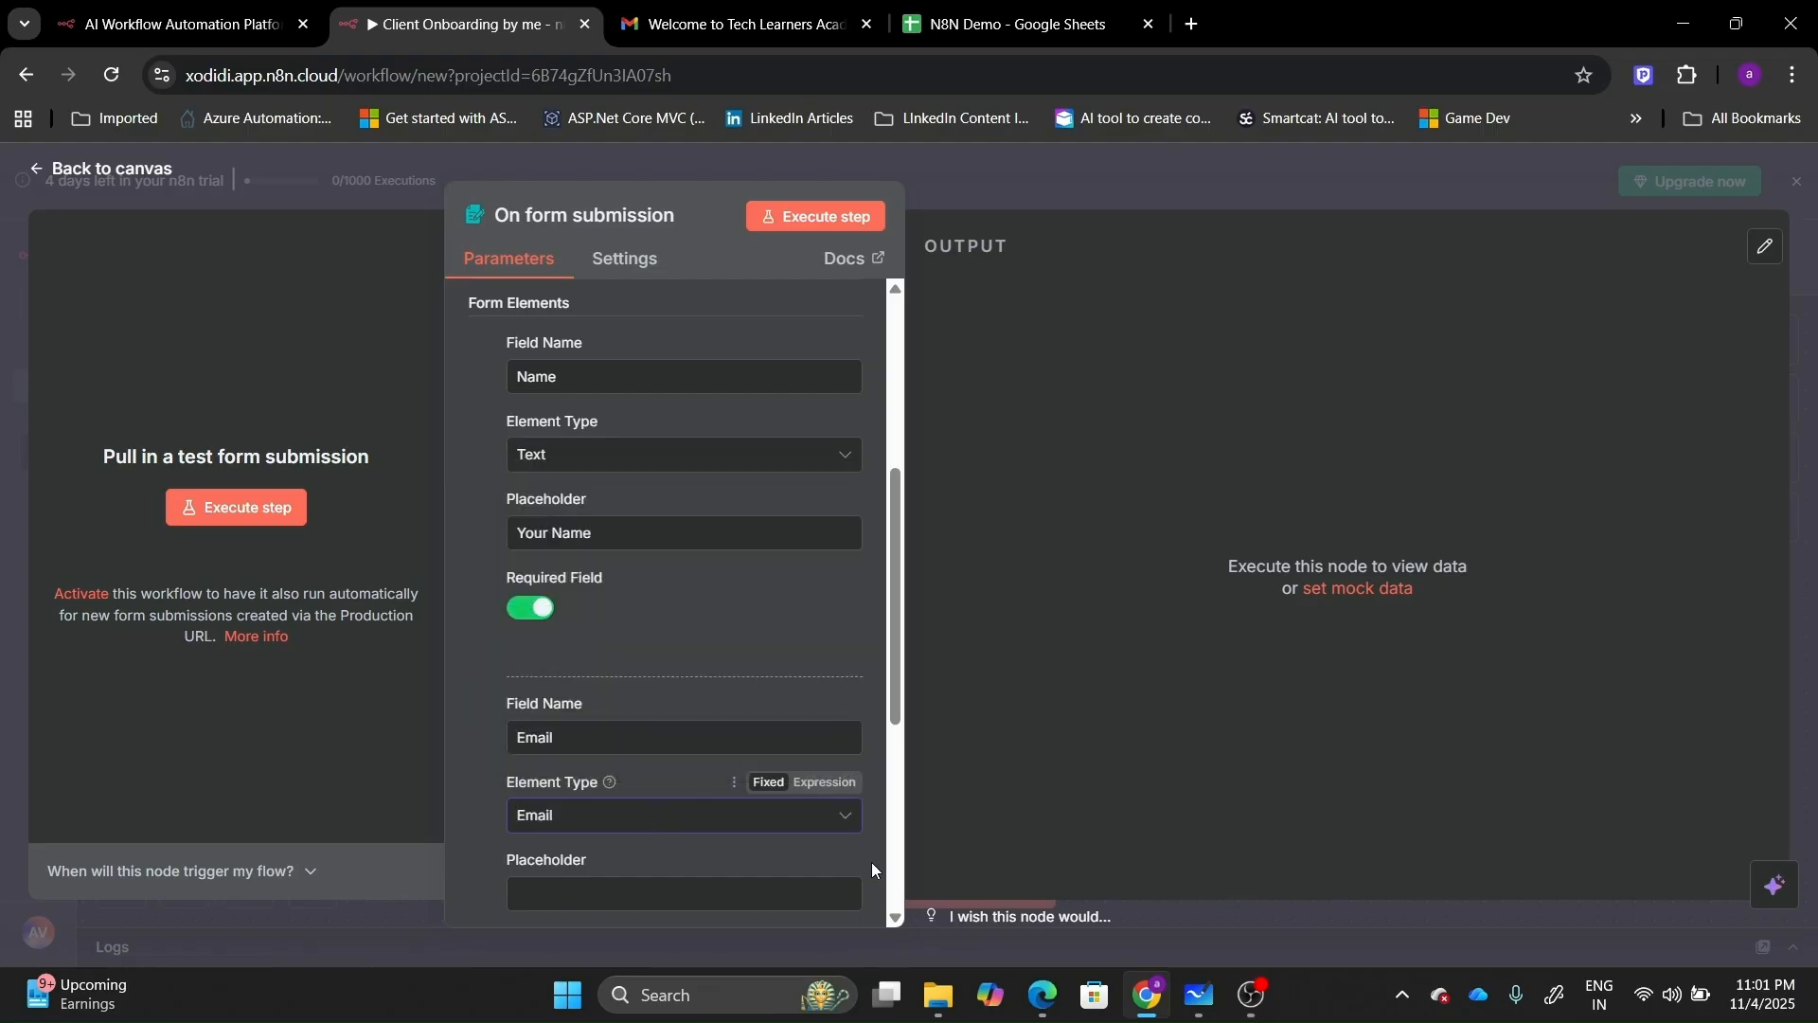
{"action": "scroll", "coordinate": [783, 852], "scroll_direction": "down", "scroll_amount": 1}
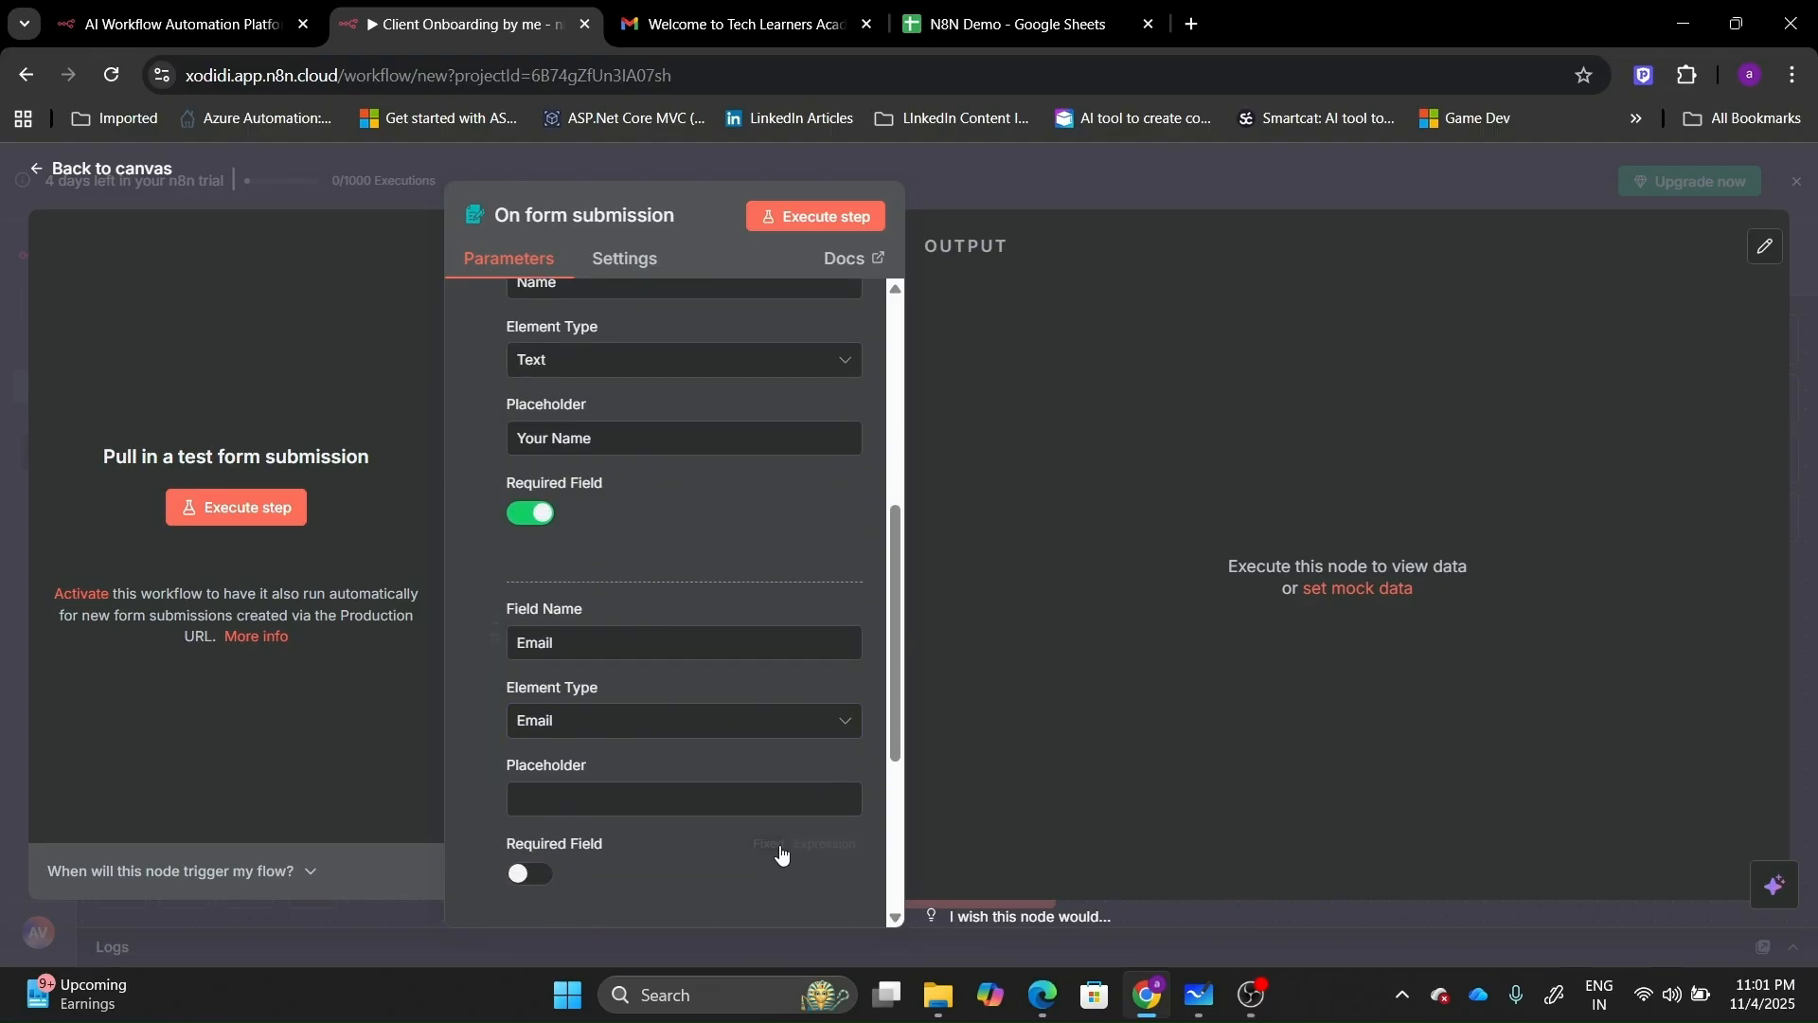
{"action": "left_click", "coordinate": [597, 800]}
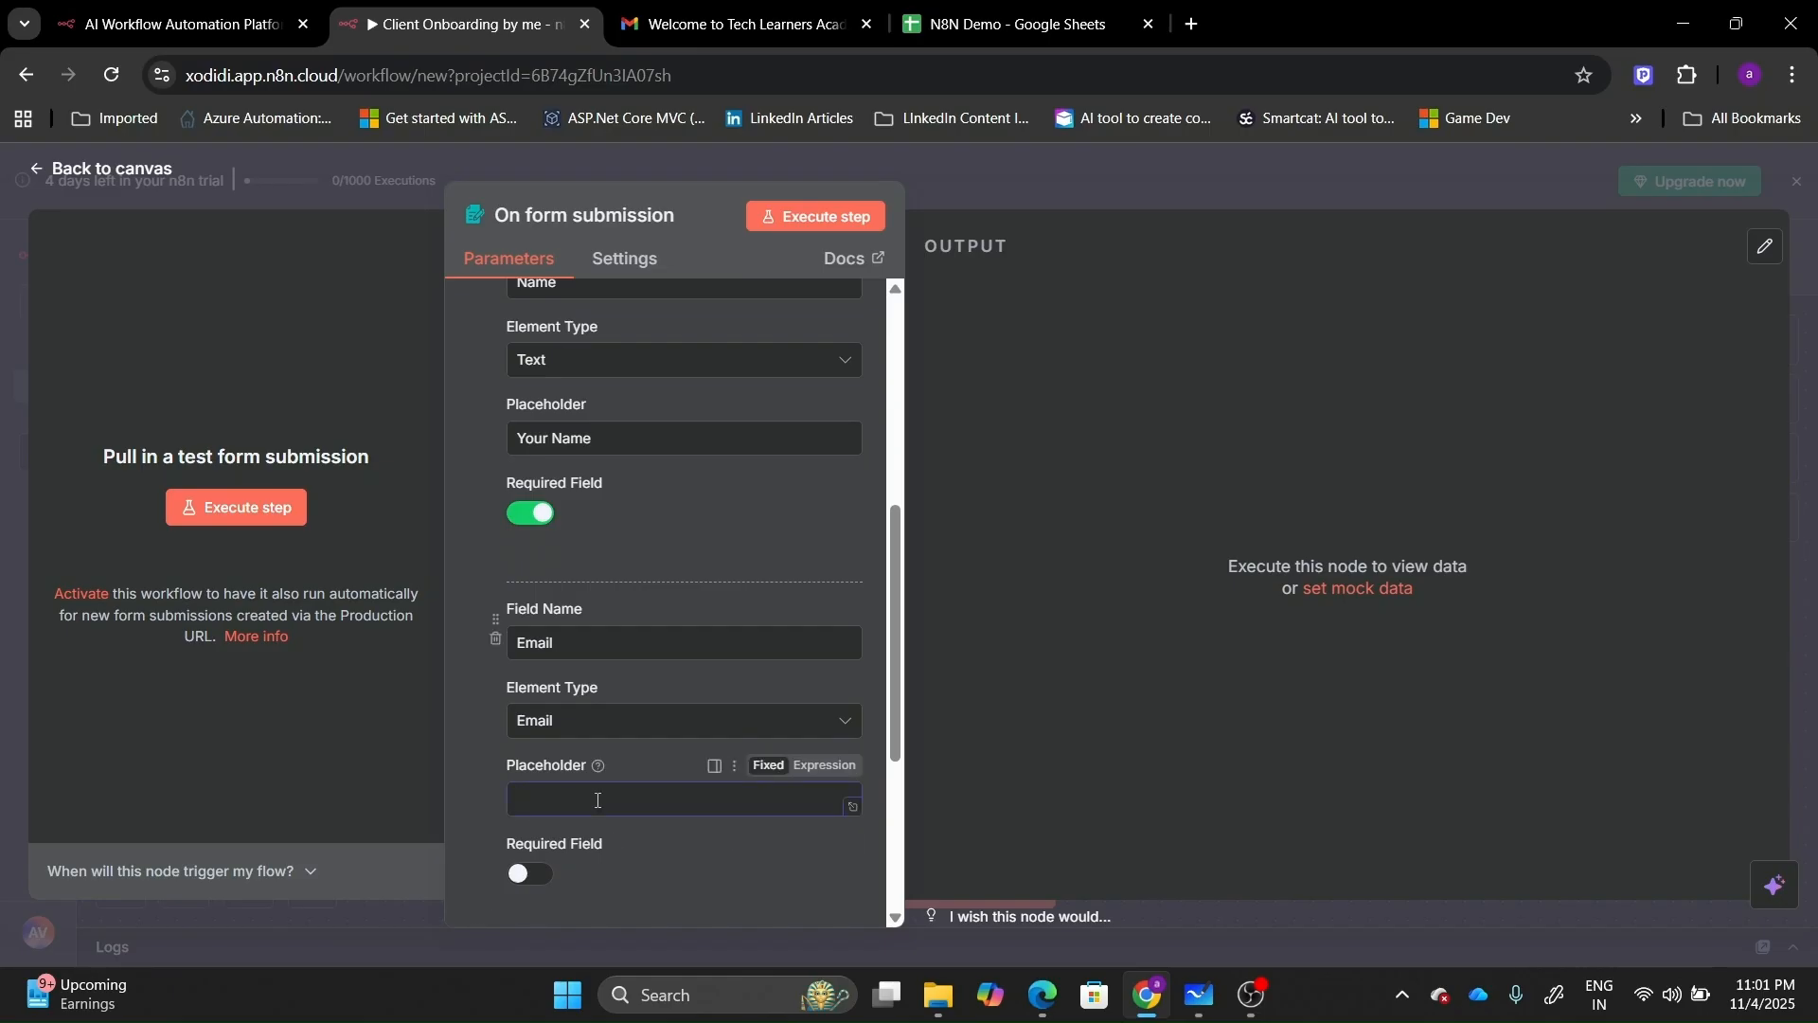
{"action": "type", "text": "Your Email"}
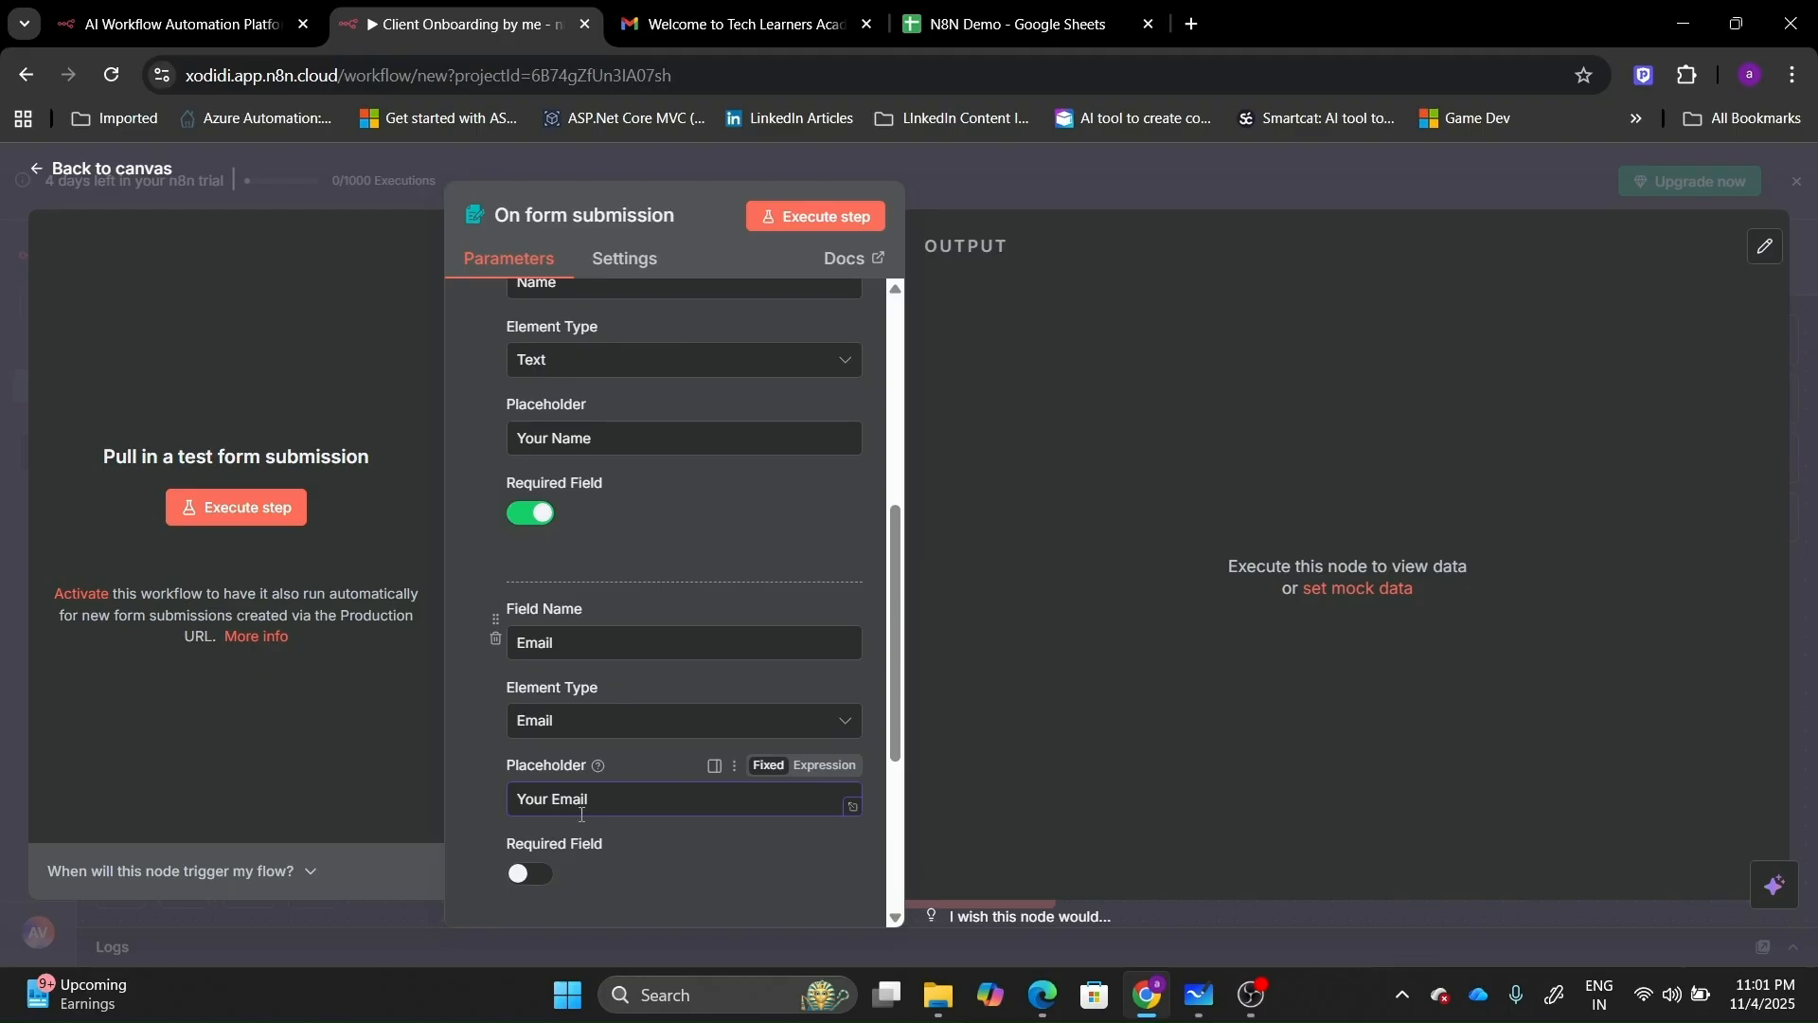
{"action": "left_click", "coordinate": [530, 873]}
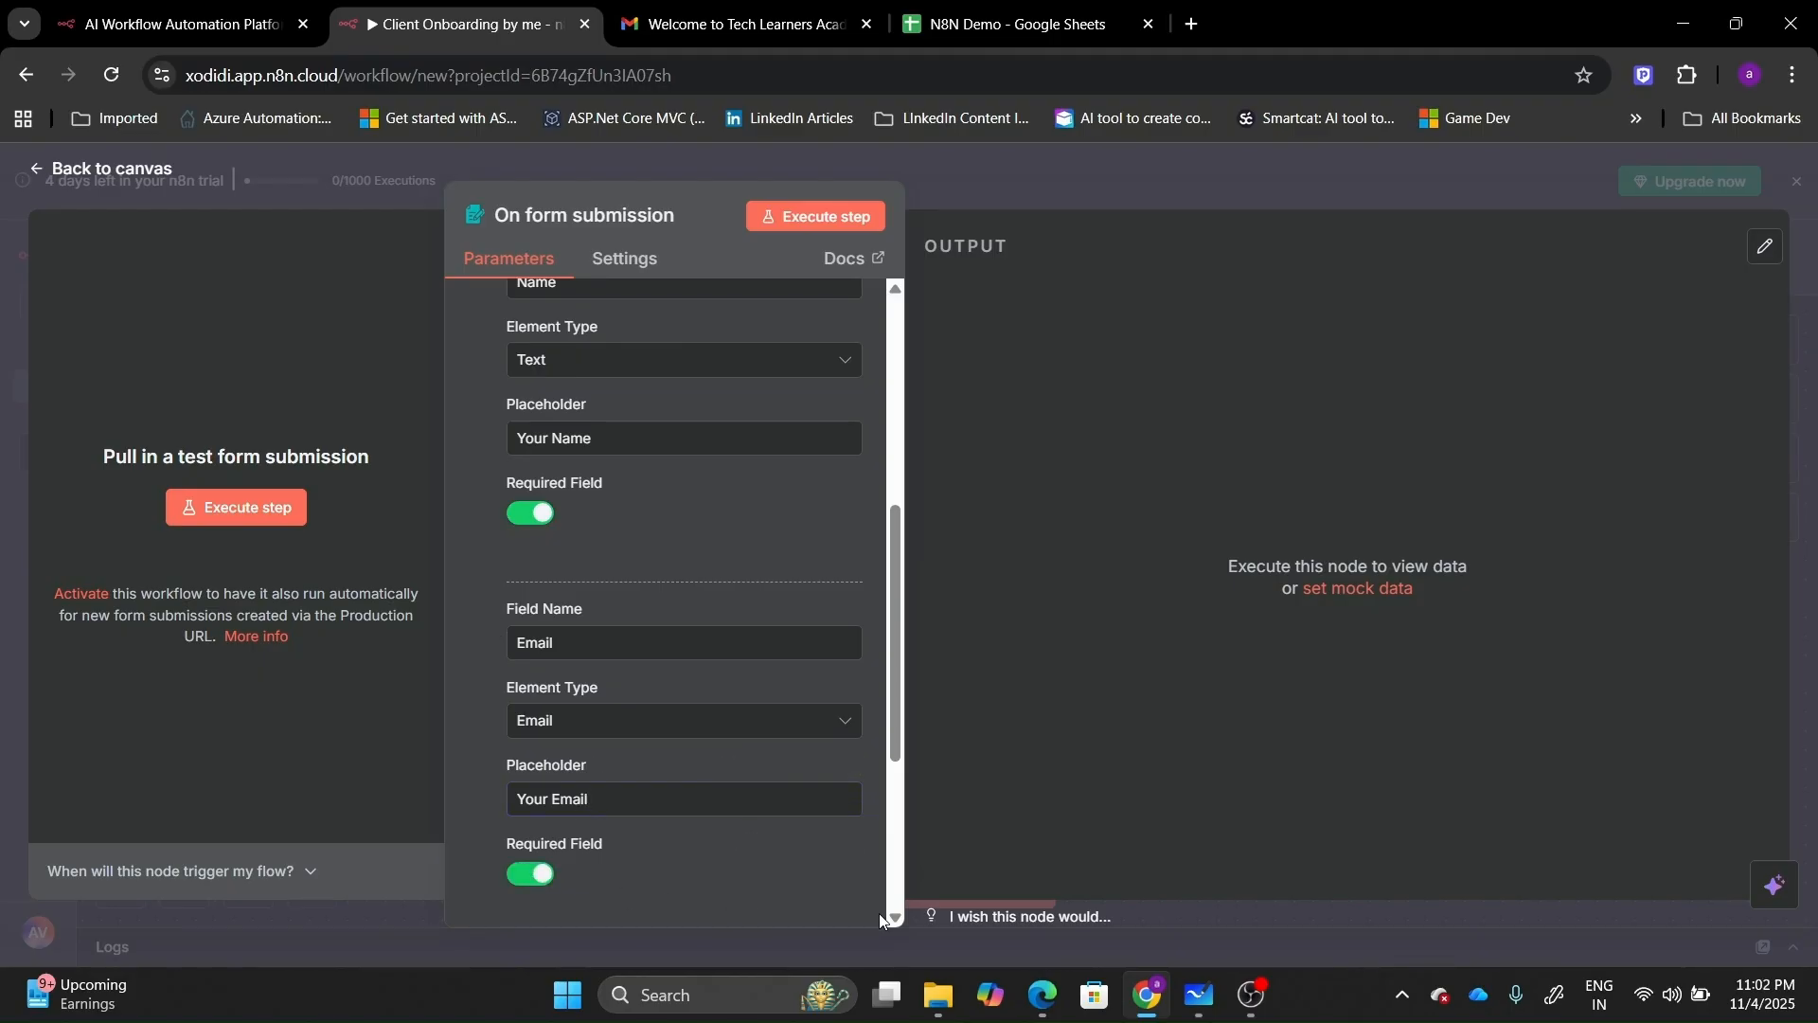
{"action": "scroll", "coordinate": [676, 727], "scroll_direction": "down", "scroll_amount": 3}
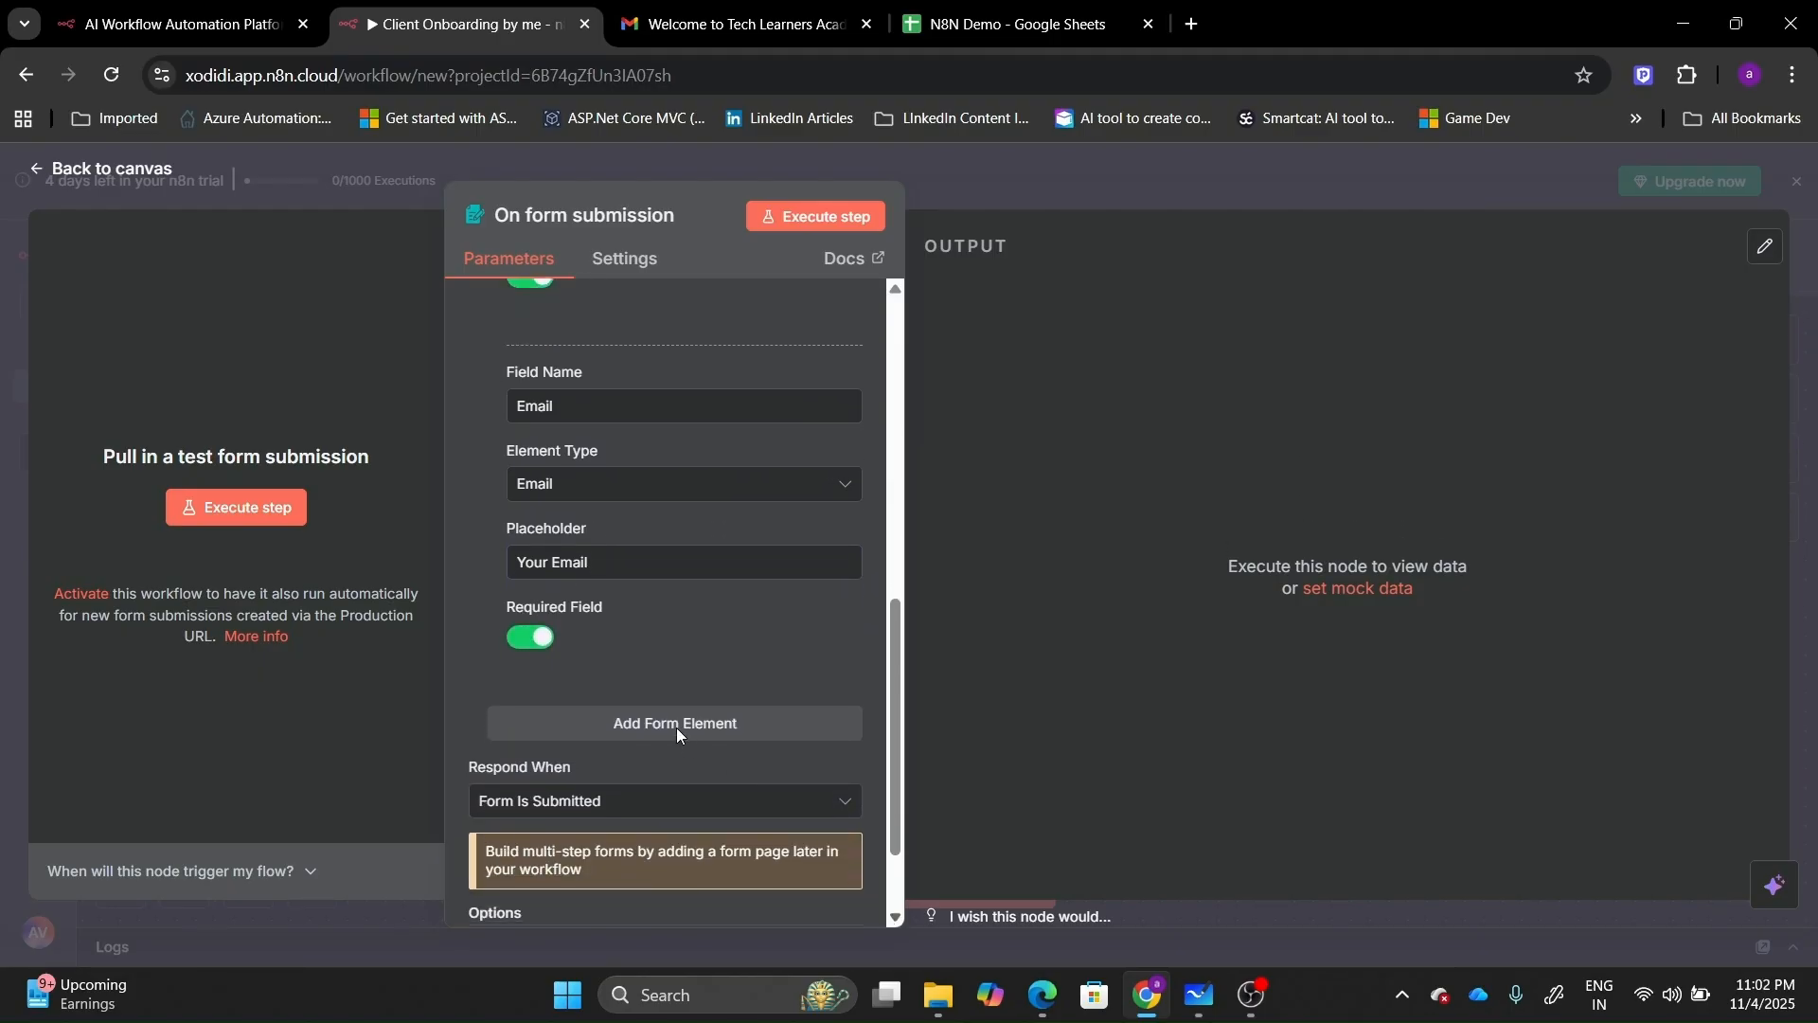
Add a required 'Budget' field of type Number.
{"action": "left_click", "coordinate": [678, 726]}
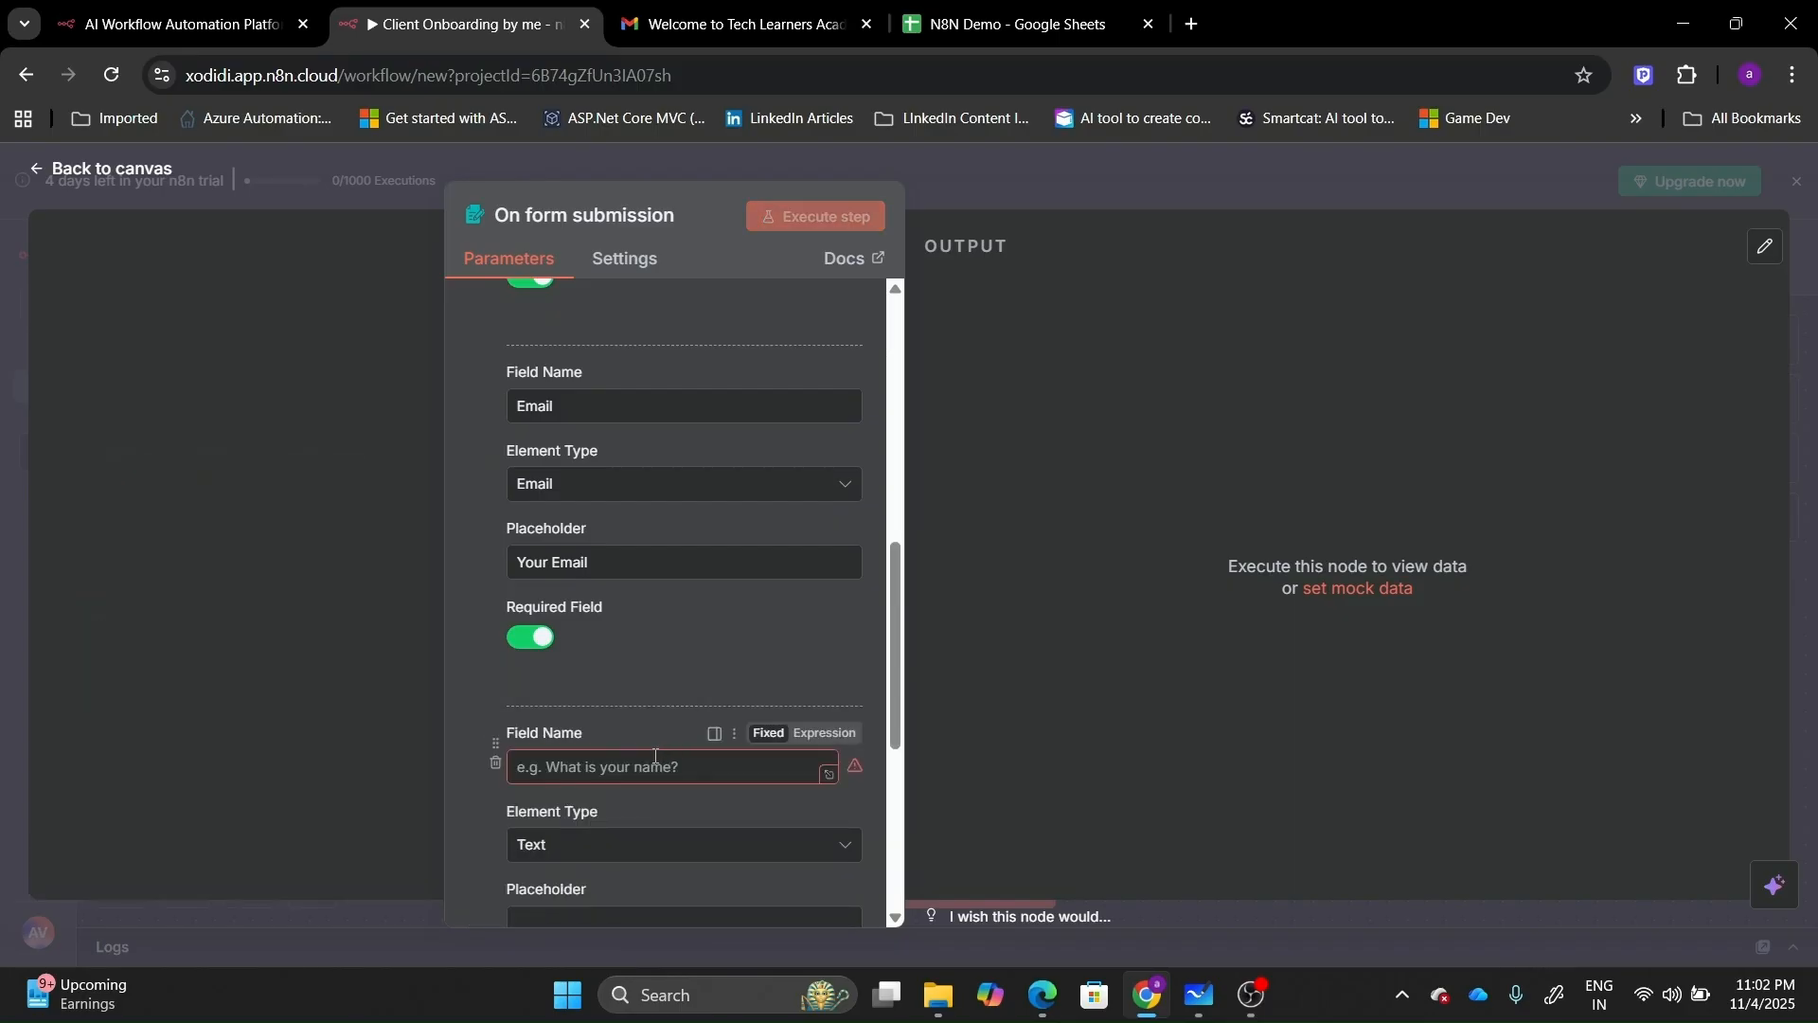
{"action": "left_click", "coordinate": [656, 758]}
{"action": "type", "text": "Bufget"}
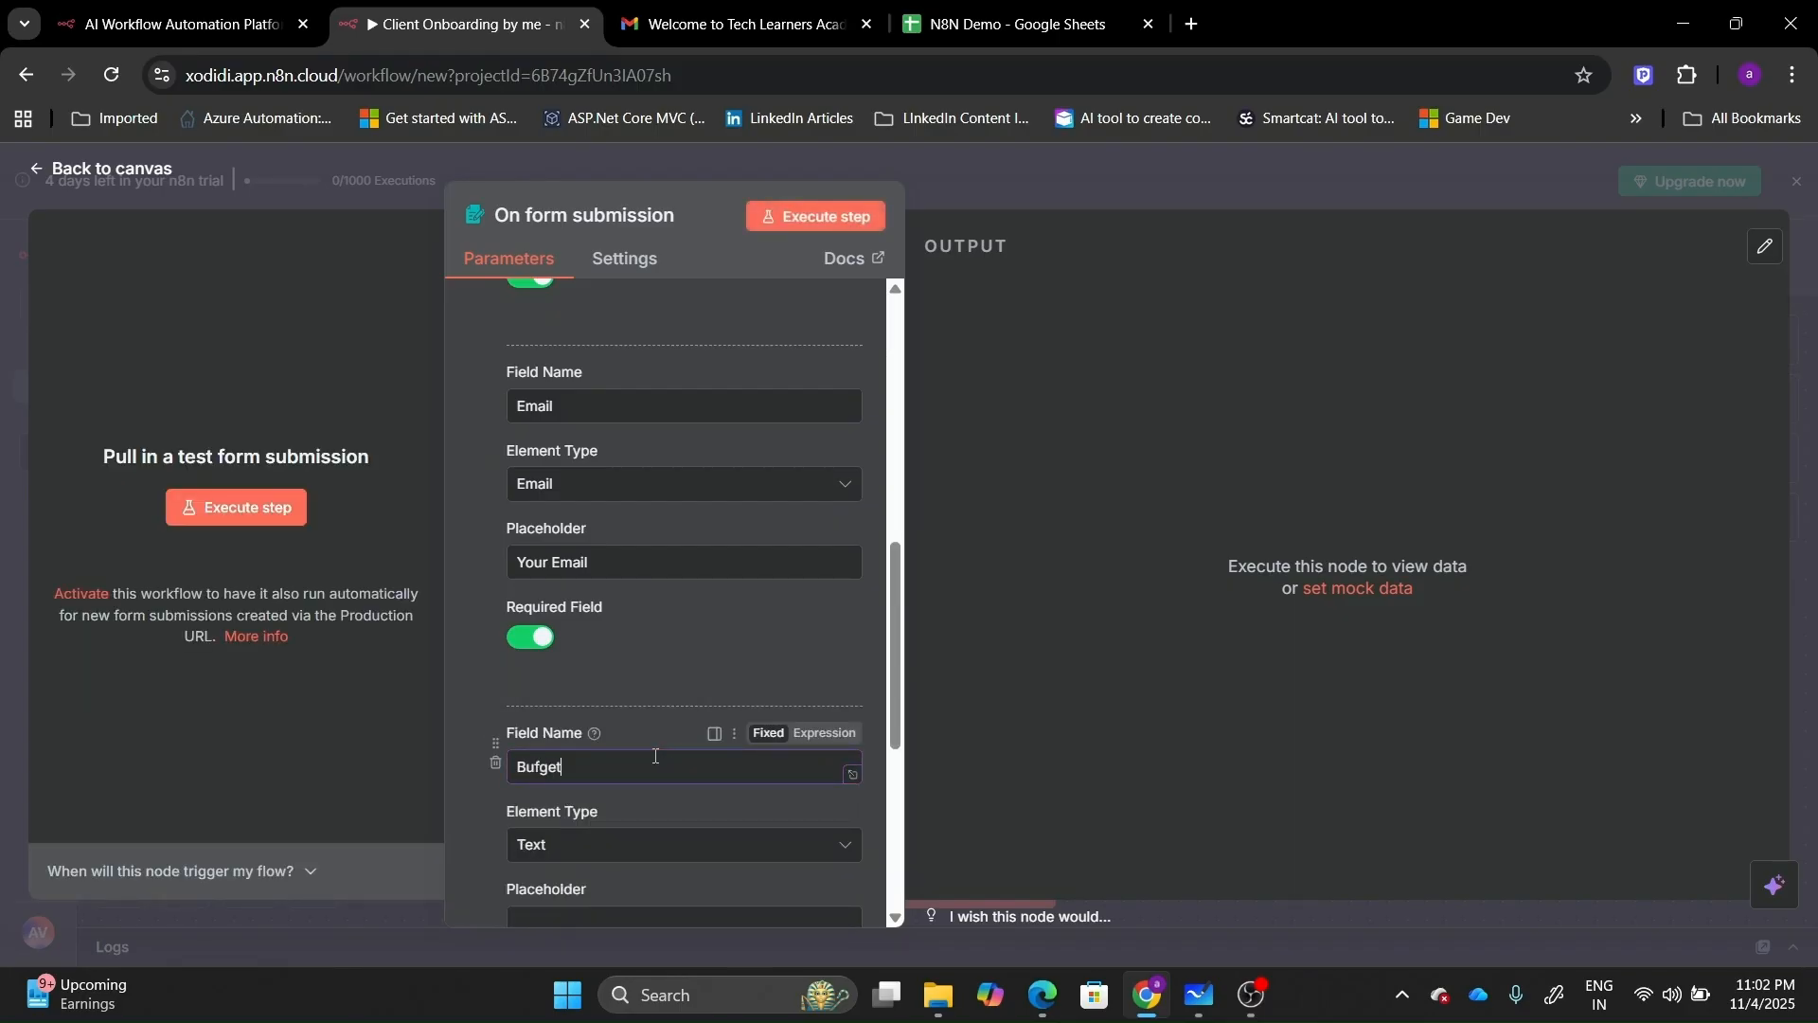
{"action": "key", "text": "BackSpace"}
{"action": "key", "text": "BackSpace"}
{"action": "type", "text": "dge"}
{"action": "left_click", "coordinate": [682, 844]}
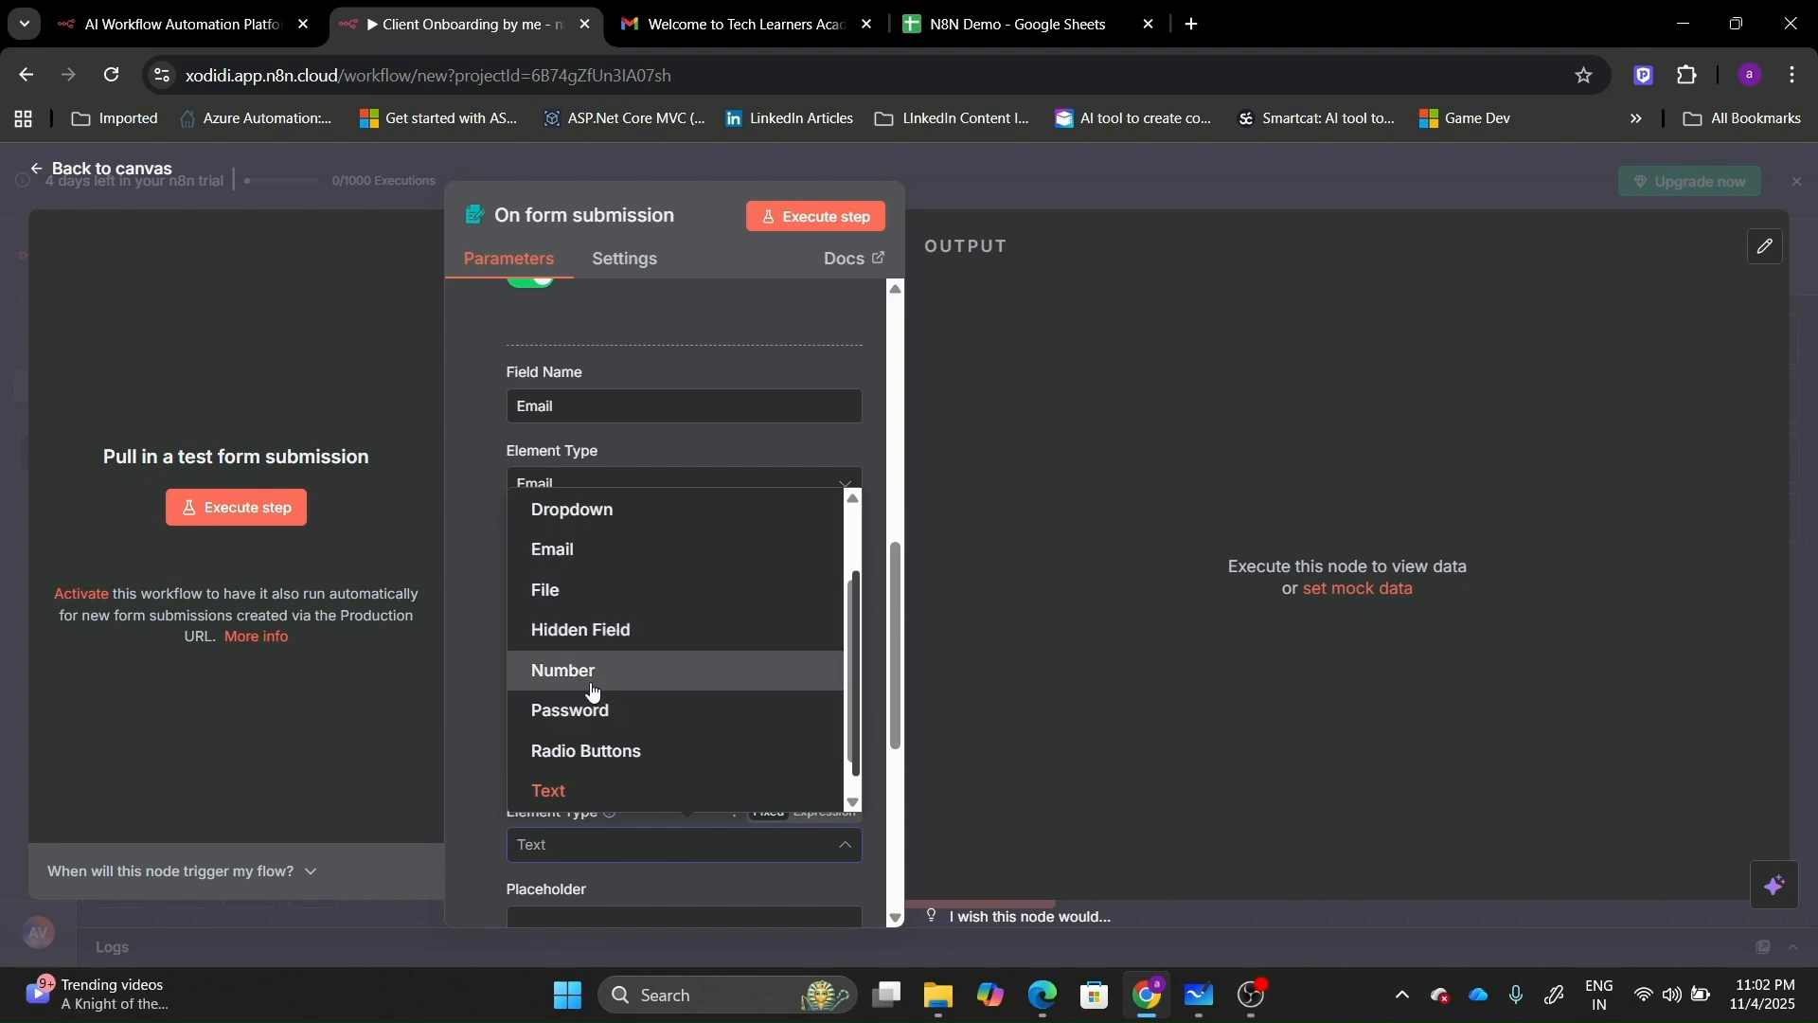
{"action": "left_click", "coordinate": [592, 689]}
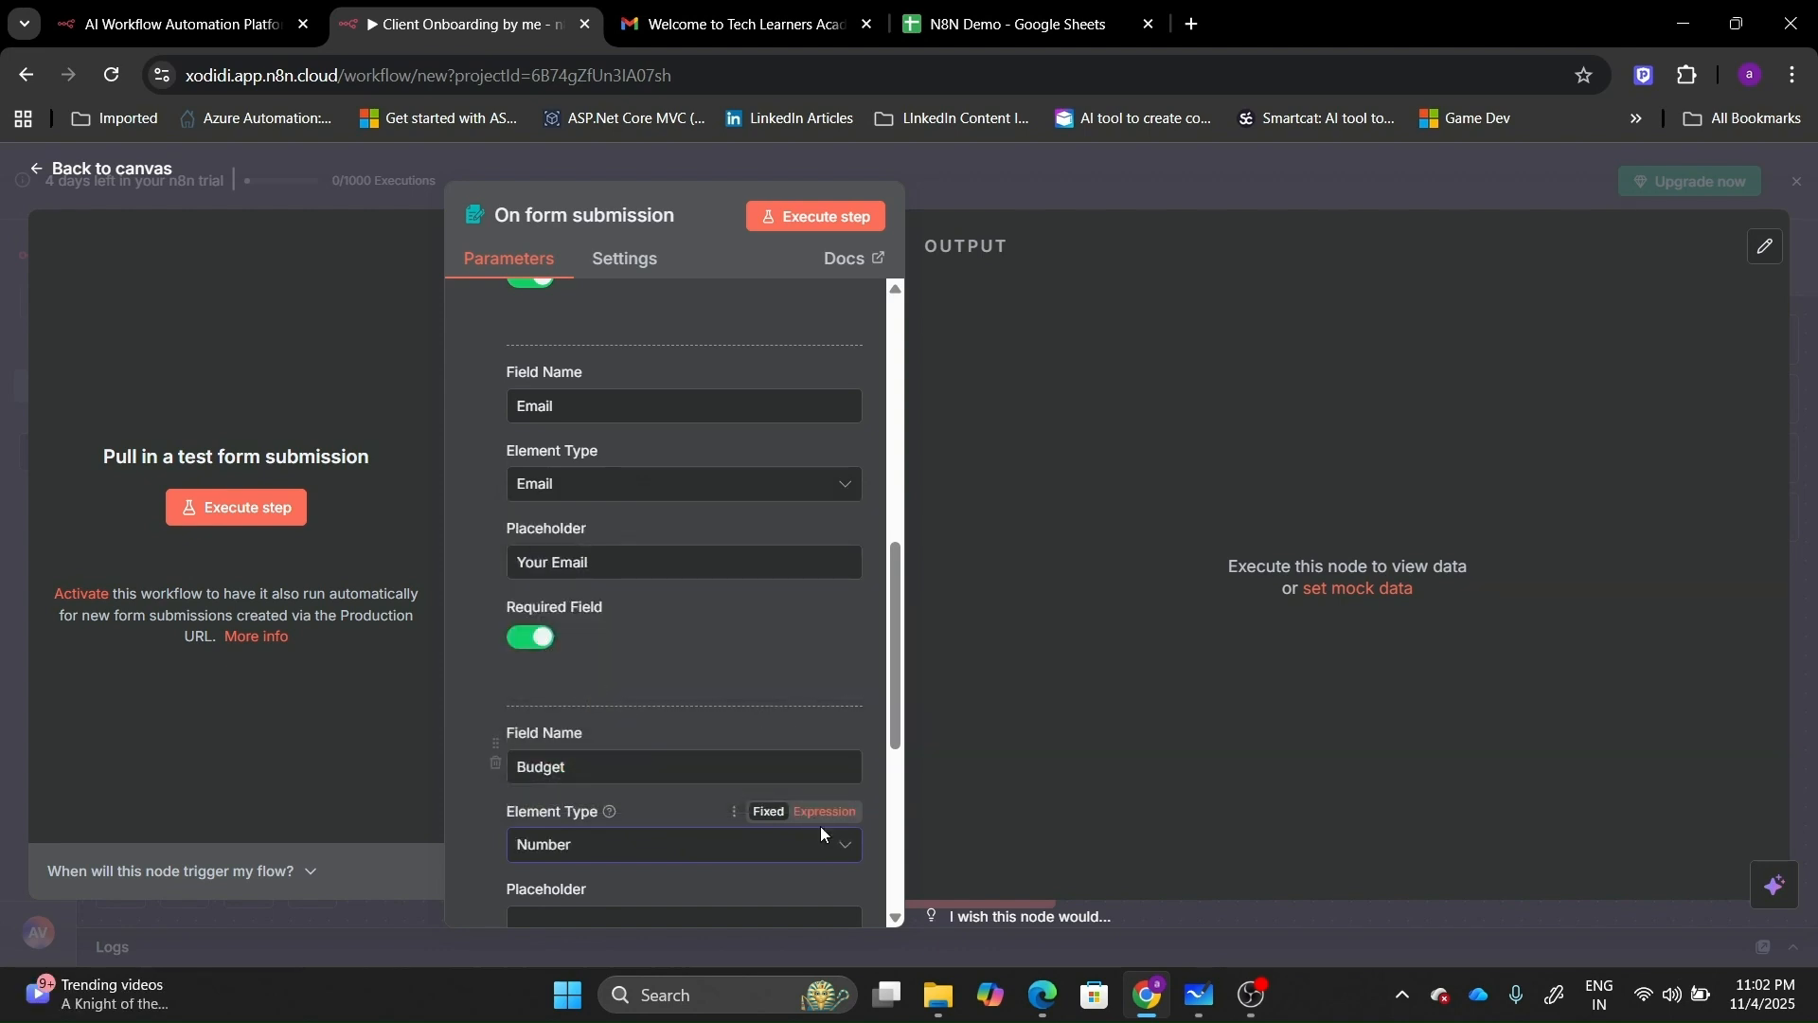
{"action": "left_click", "coordinate": [896, 918]}
{"action": "left_click", "coordinate": [896, 918]}
{"action": "left_click", "coordinate": [896, 918]}
{"action": "left_click", "coordinate": [896, 918]}
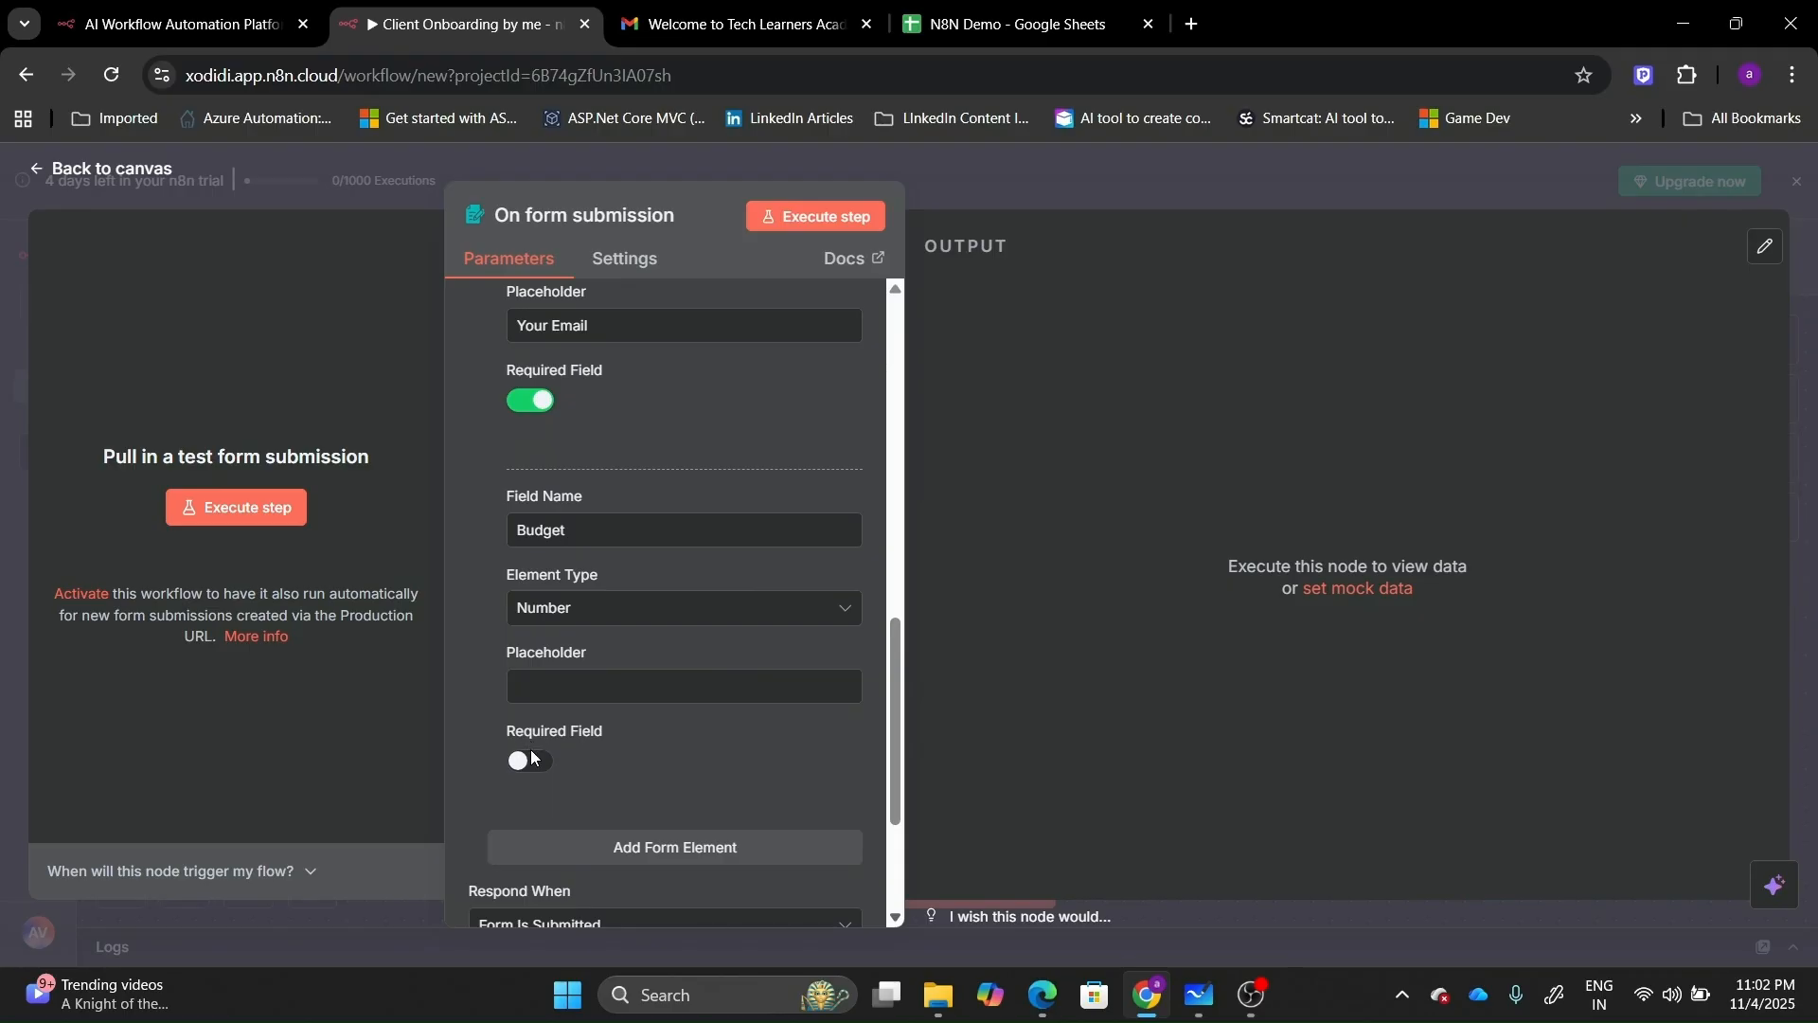
{"action": "left_click", "coordinate": [531, 761]}
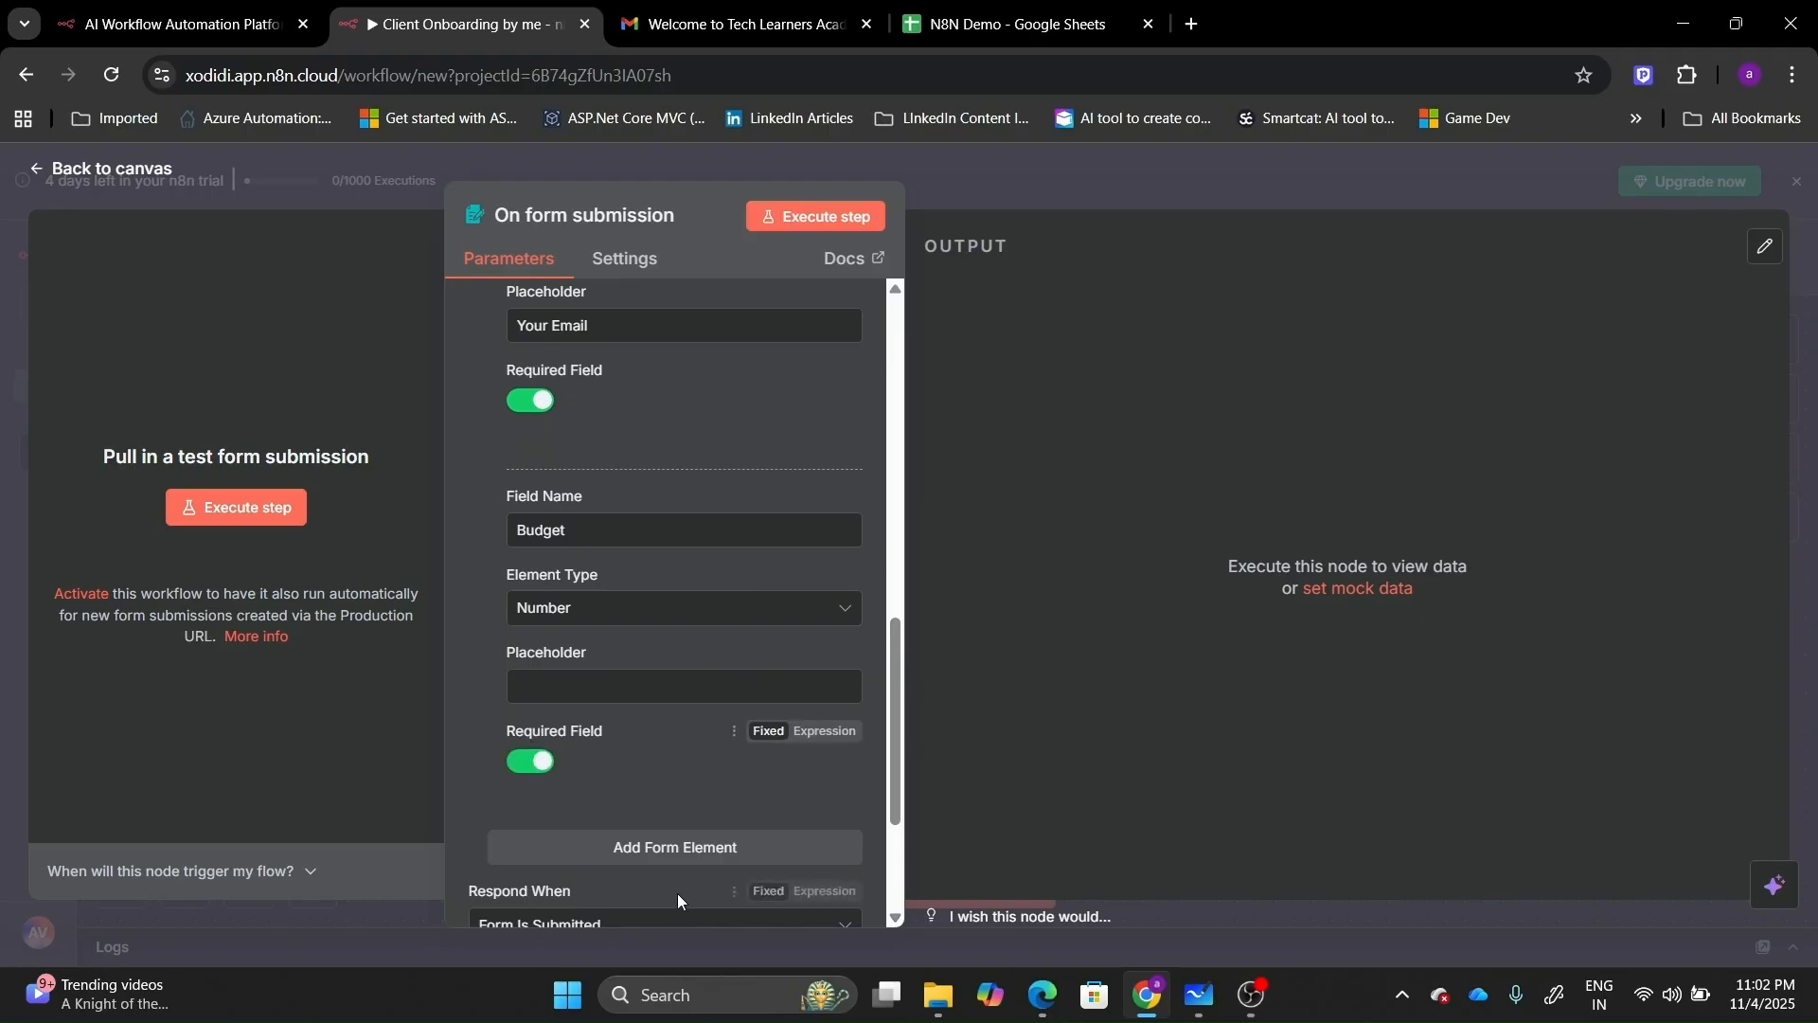
Add a required 'What you need from us?' field.
{"action": "left_click", "coordinate": [647, 847]}
{"action": "left_click", "coordinate": [895, 919]}
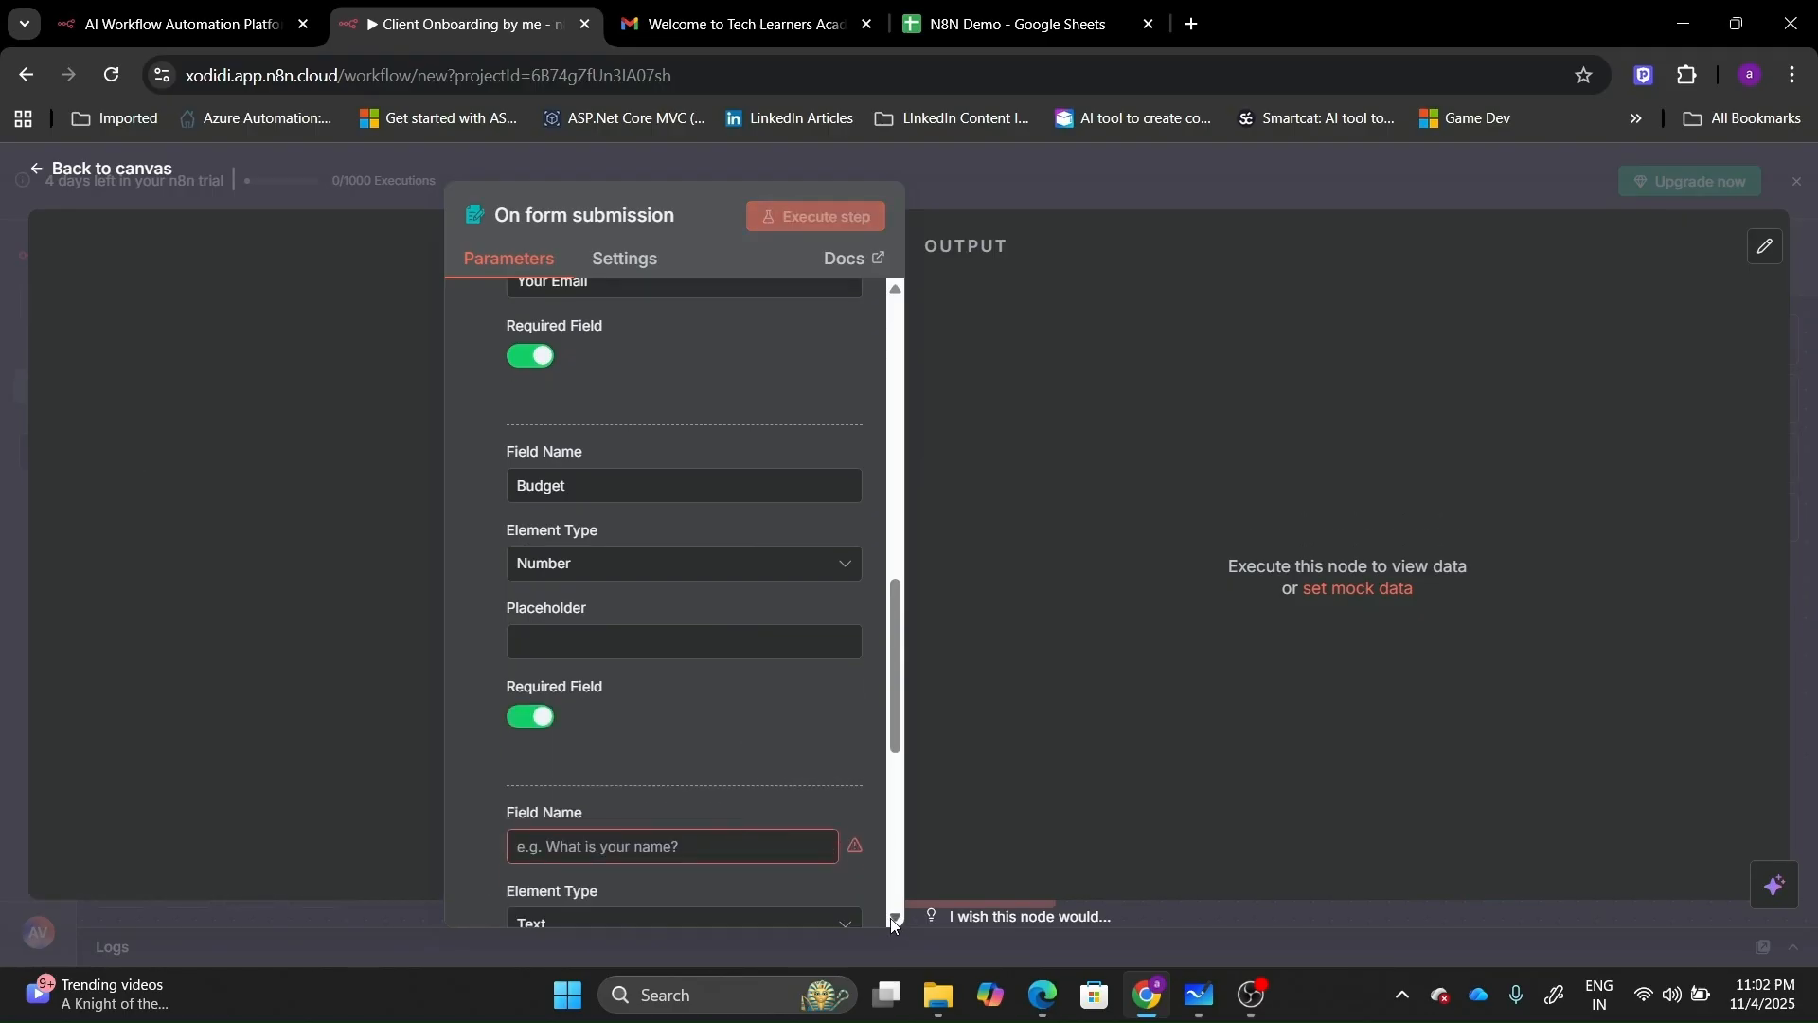
{"action": "left_click", "coordinate": [895, 919]}
{"action": "left_click", "coordinate": [894, 918]}
{"action": "left_click", "coordinate": [894, 918]}
{"action": "left_click", "coordinate": [894, 919]}
{"action": "left_click", "coordinate": [894, 919]}
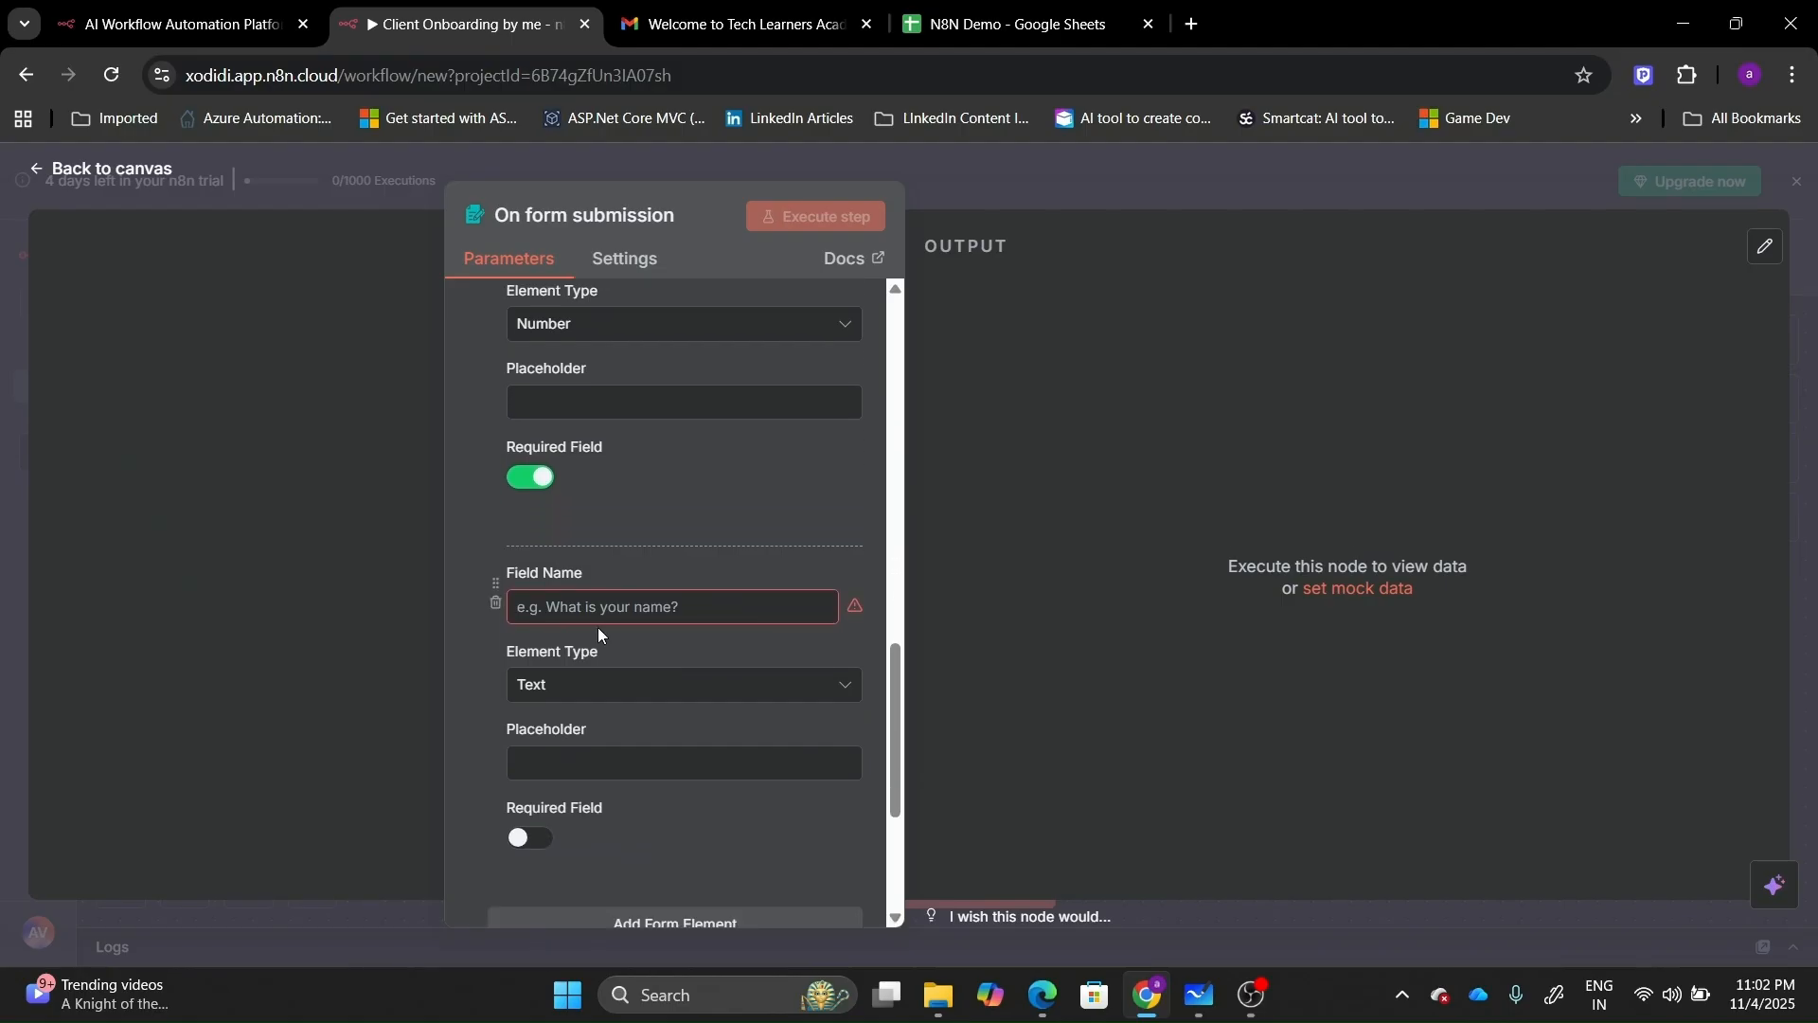
{"action": "left_click", "coordinate": [587, 609]}
{"action": "type", "text": "What"}
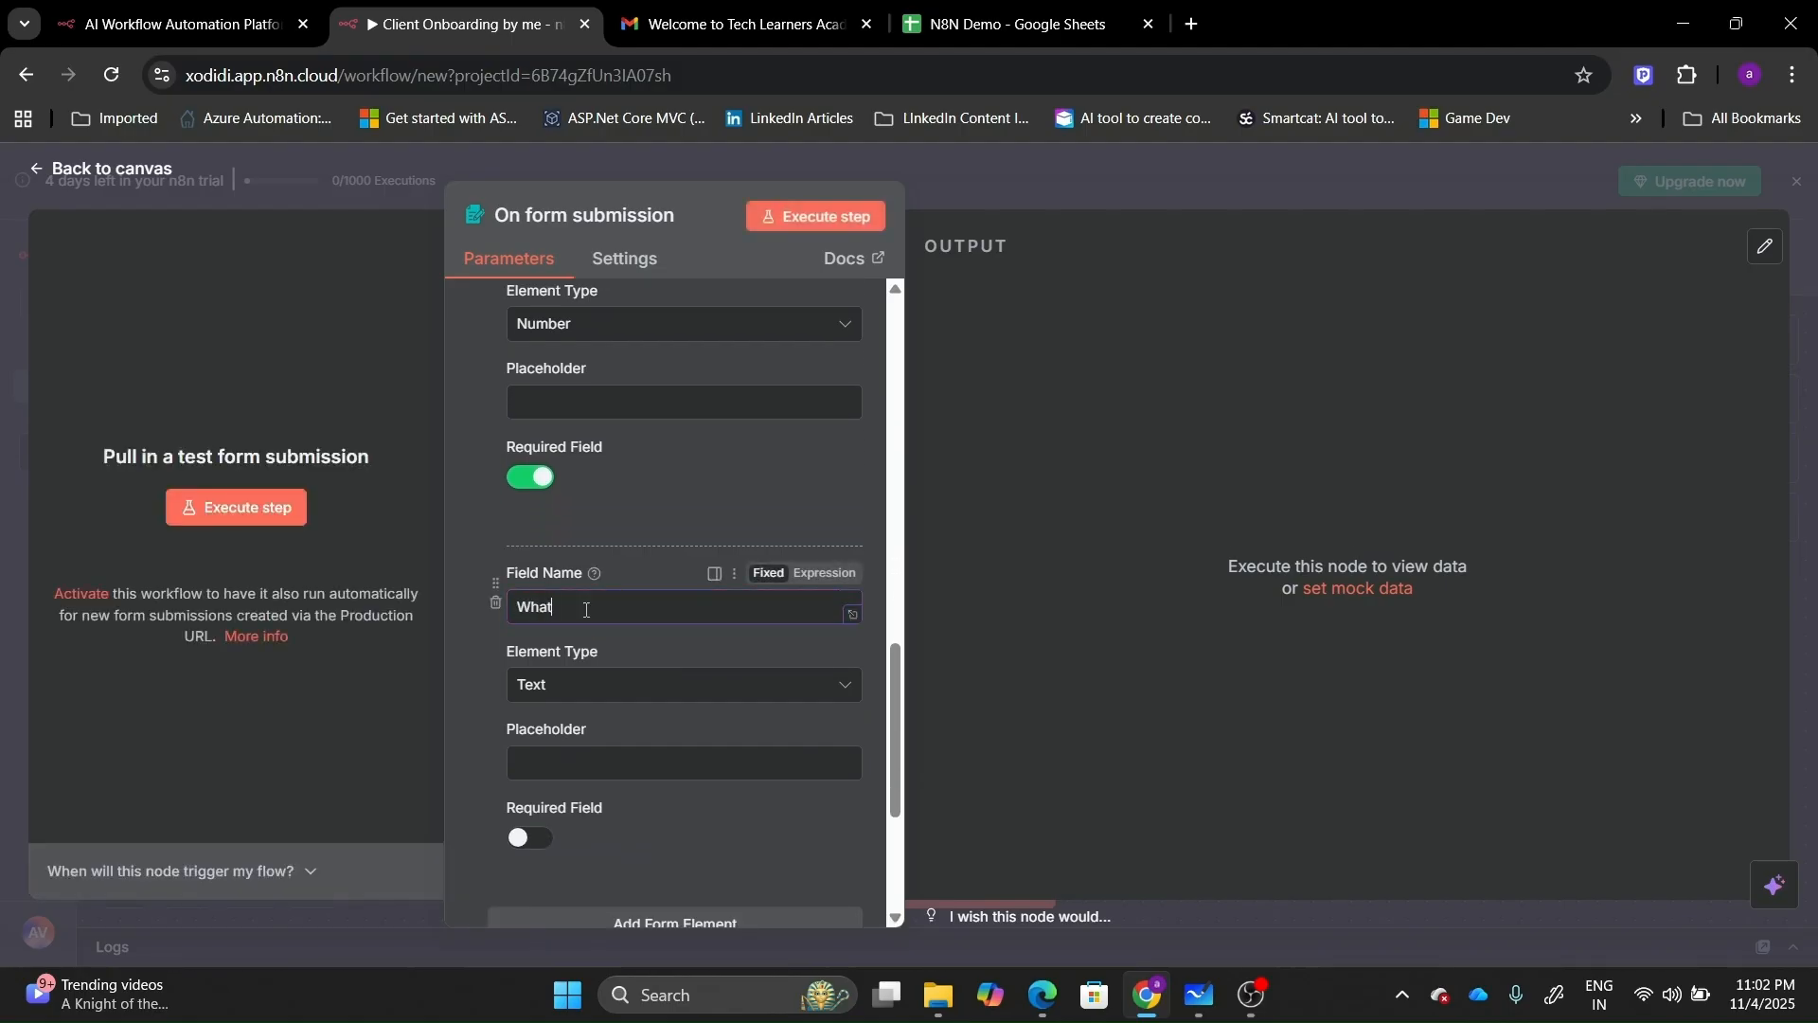
{"action": "type", "text": "need from us?"}
{"action": "left_click", "coordinate": [523, 766]}
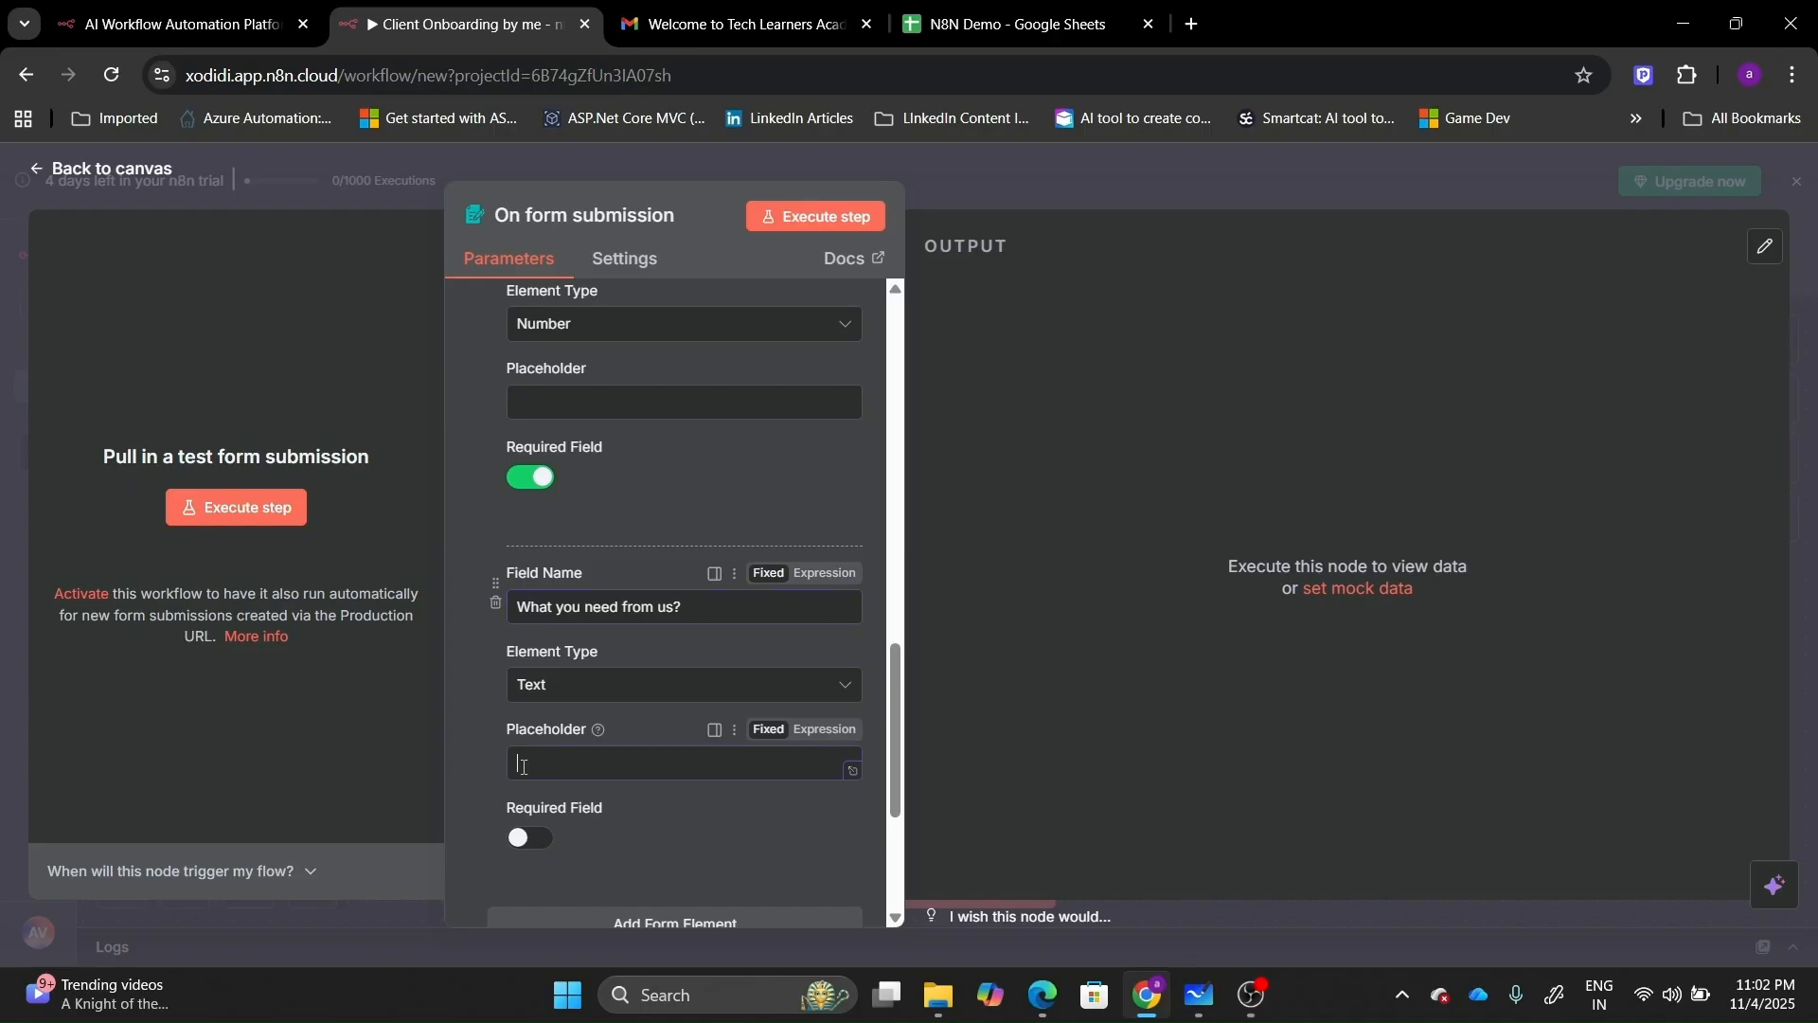
{"action": "left_click", "coordinate": [536, 841]}
{"action": "scroll", "coordinate": [897, 921], "scroll_direction": "down", "scroll_amount": 2}
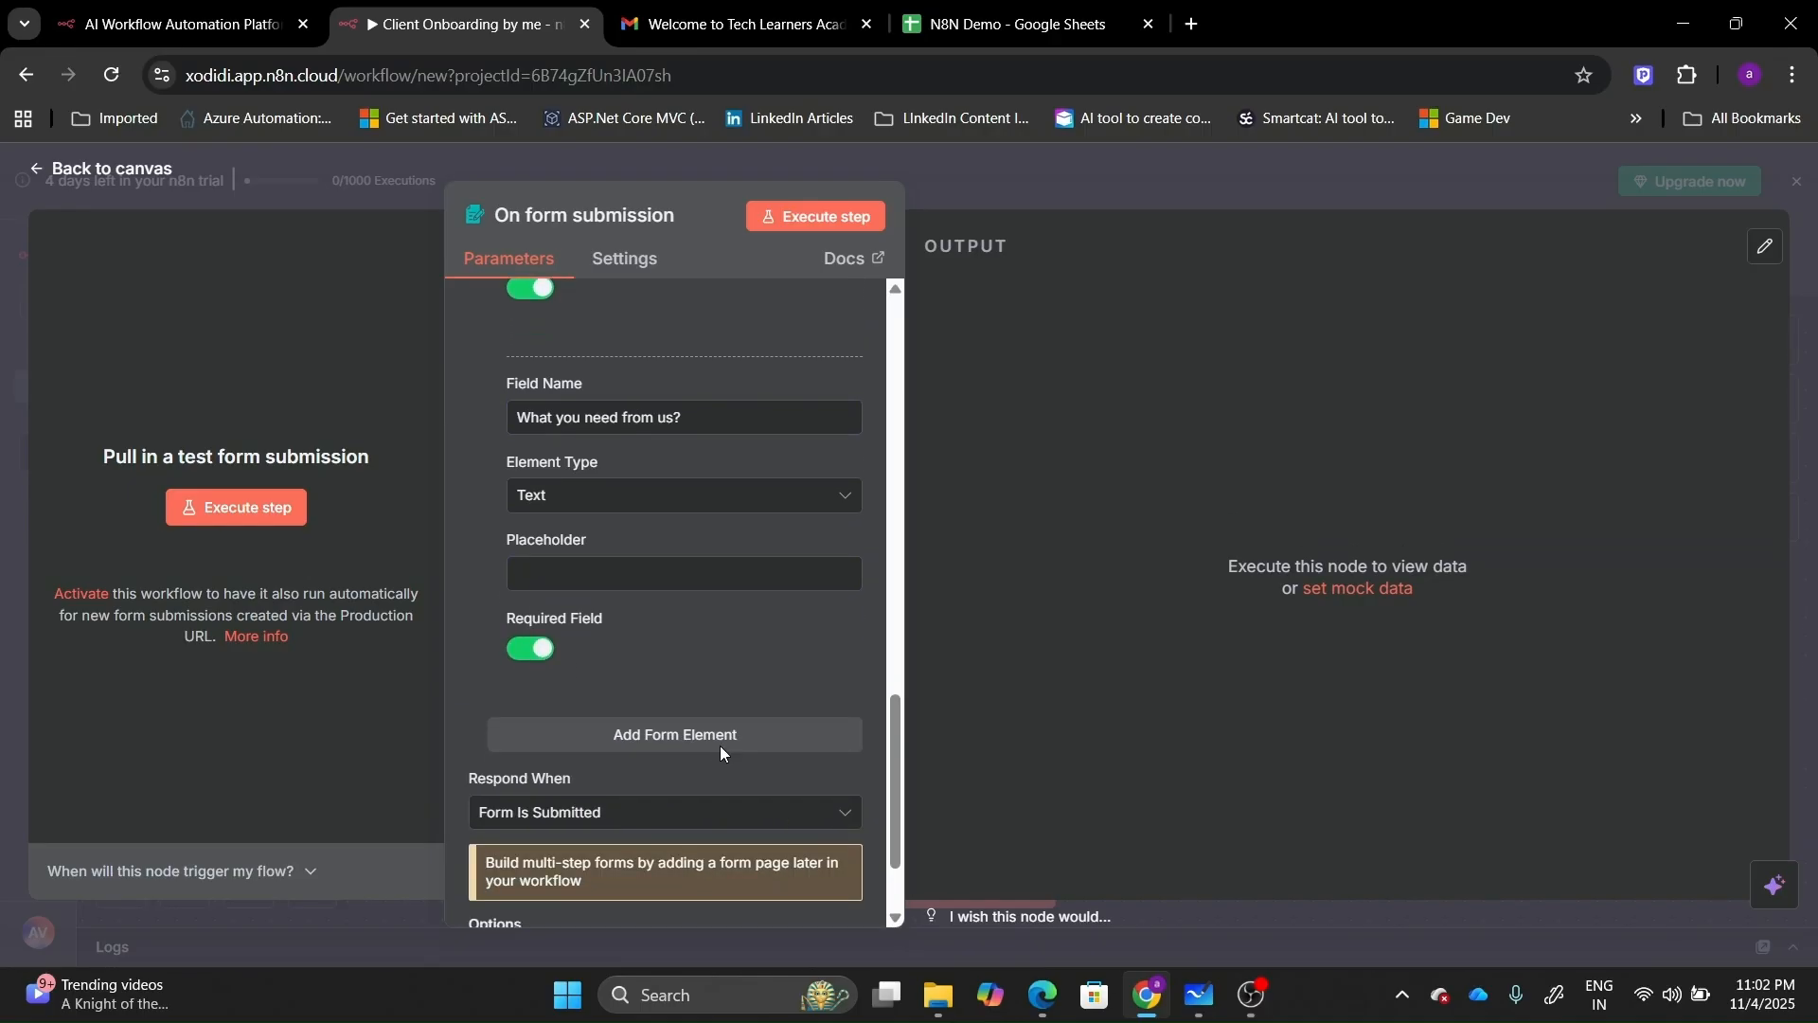
Add an optional 'Other info' field.
{"action": "left_click", "coordinate": [720, 751]}
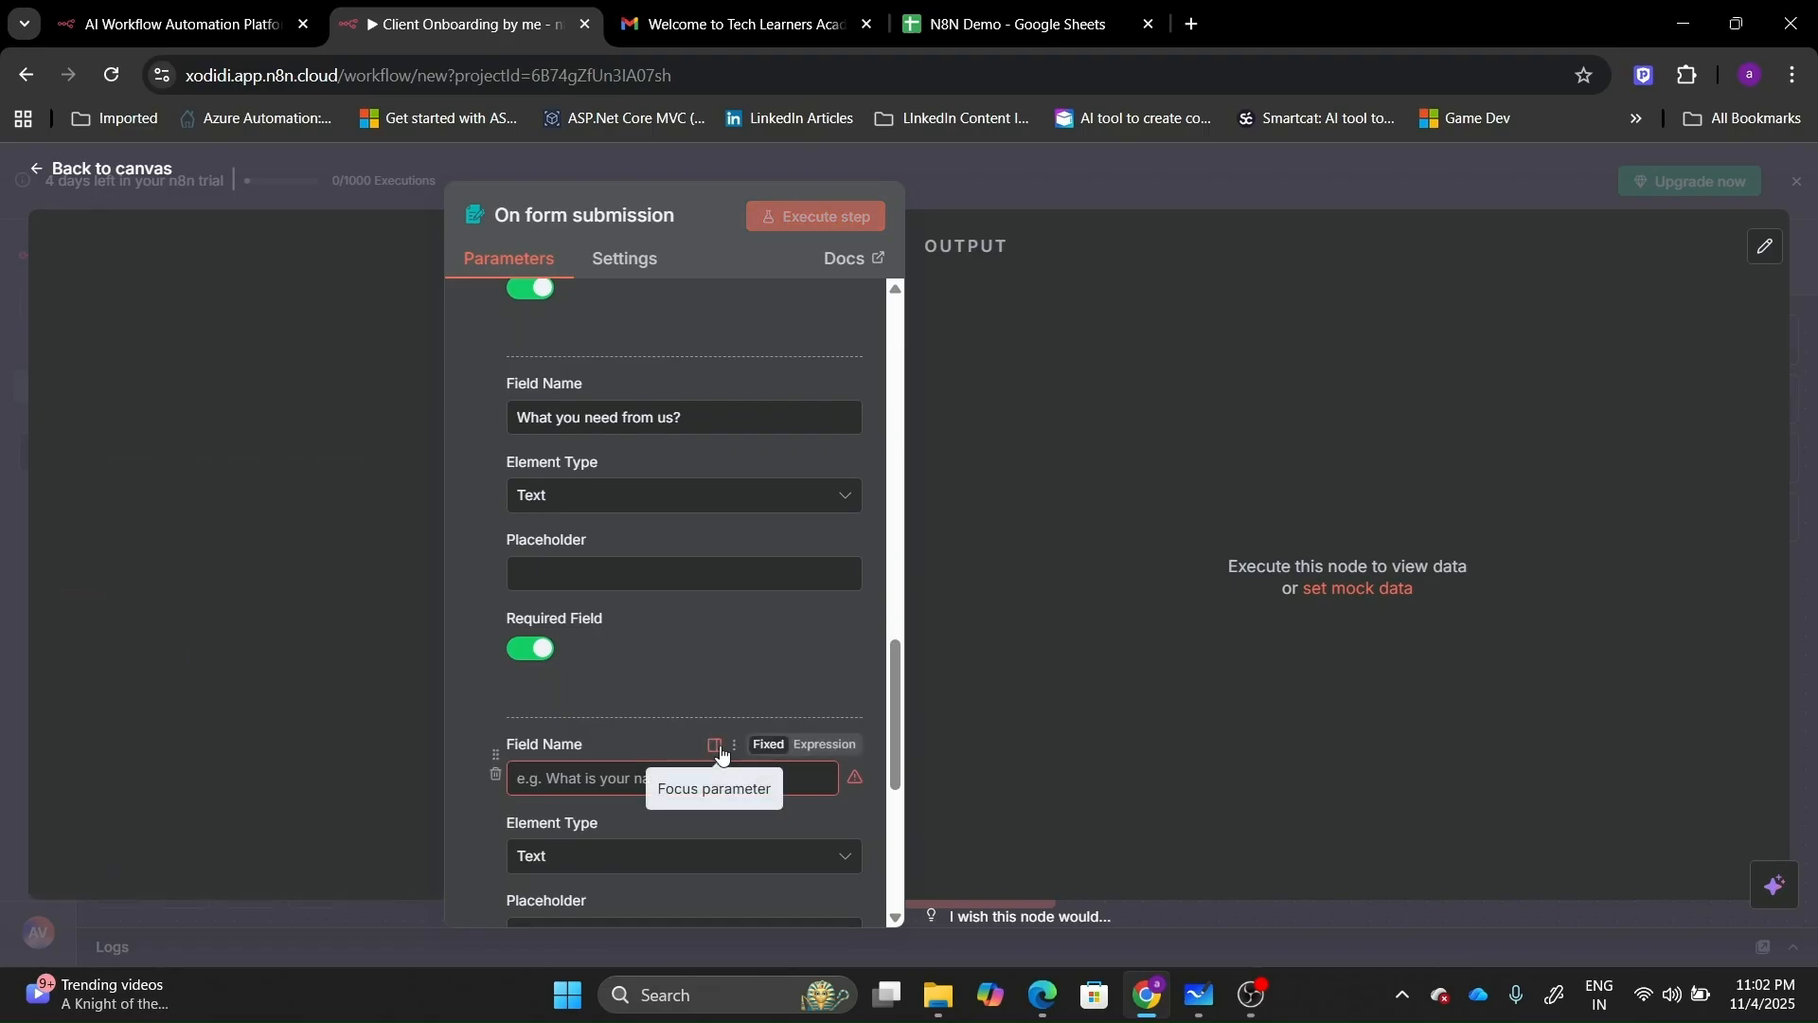
{"action": "left_click", "coordinate": [611, 770]}
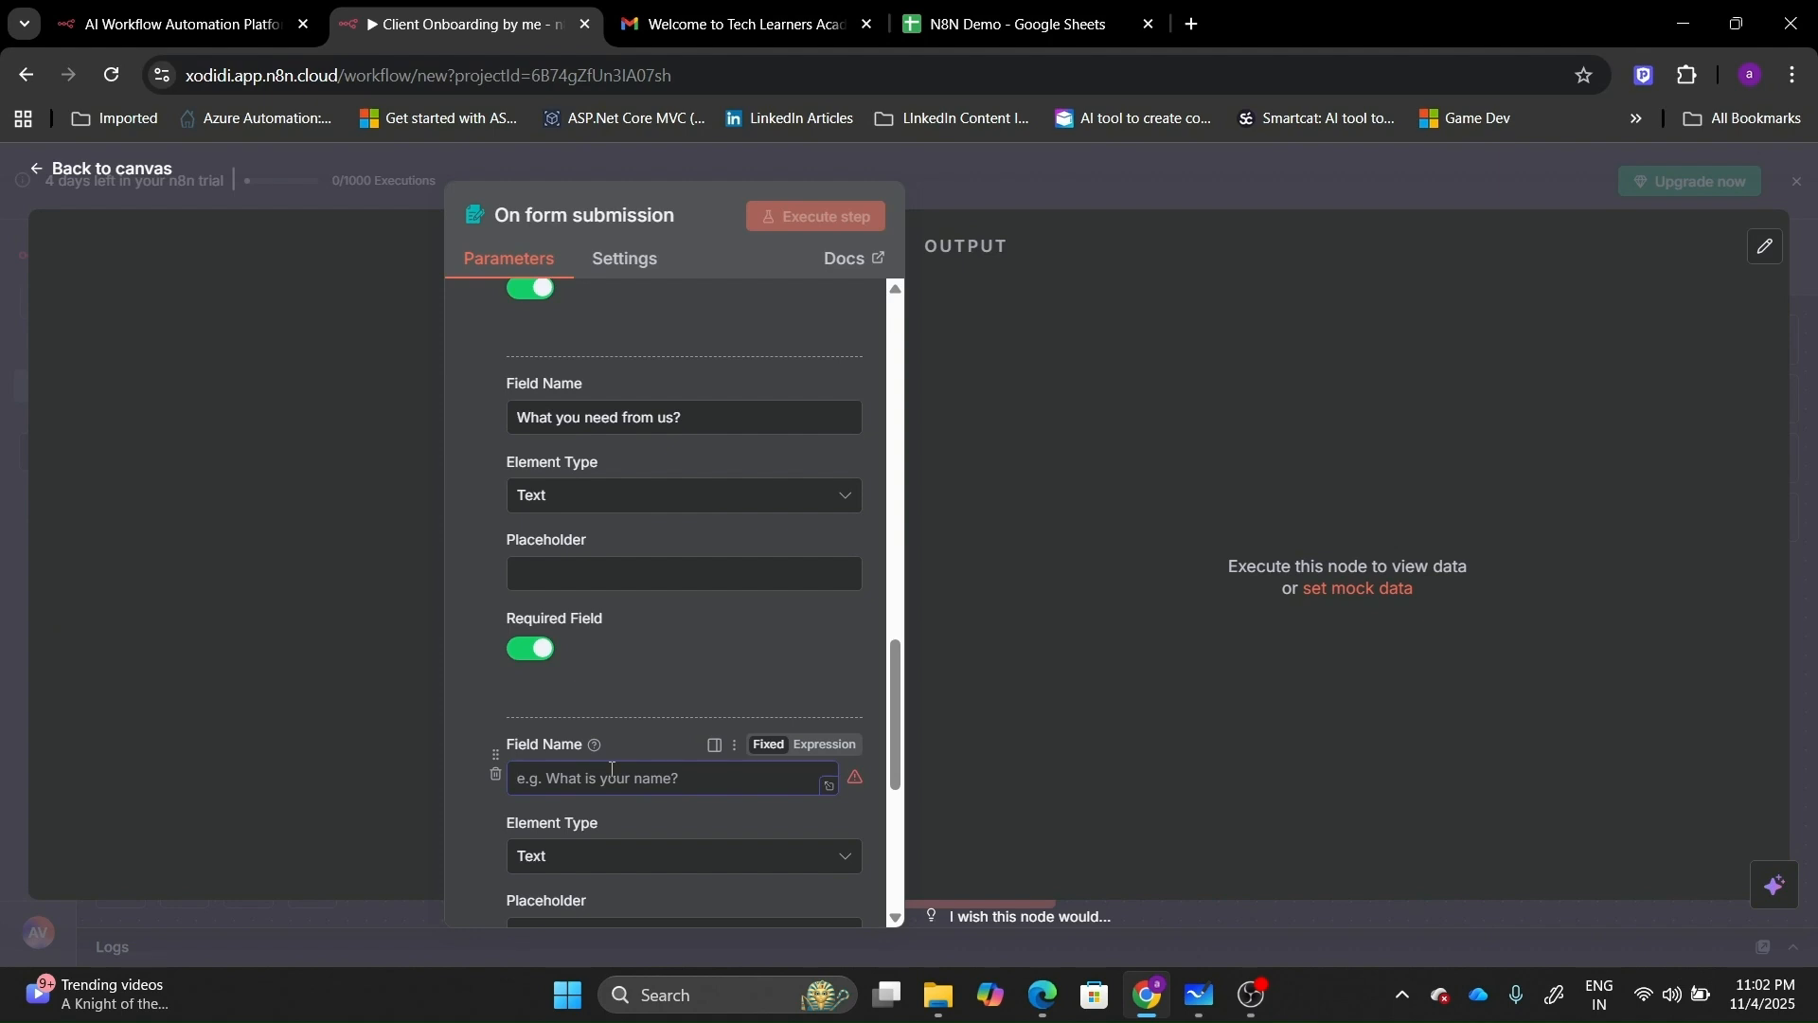
{"action": "type", "text": "Other info"}
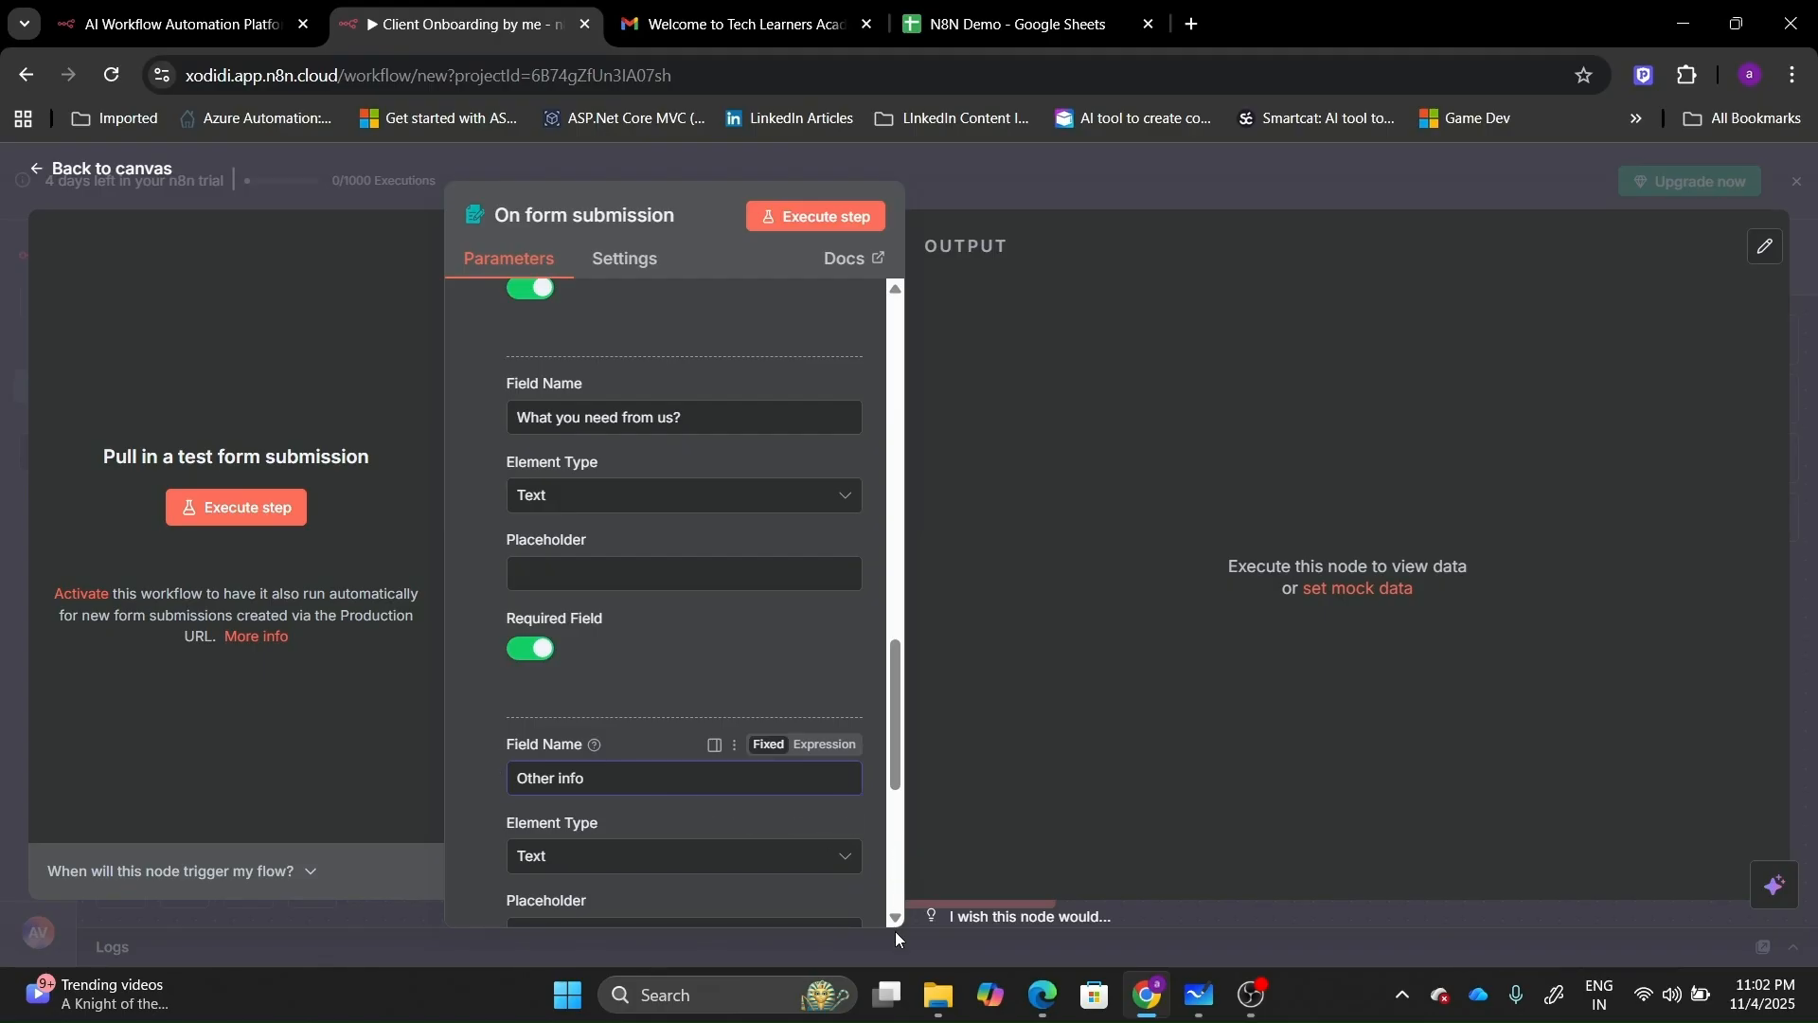
{"action": "scroll", "coordinate": [894, 913], "scroll_direction": "down", "scroll_amount": 3}
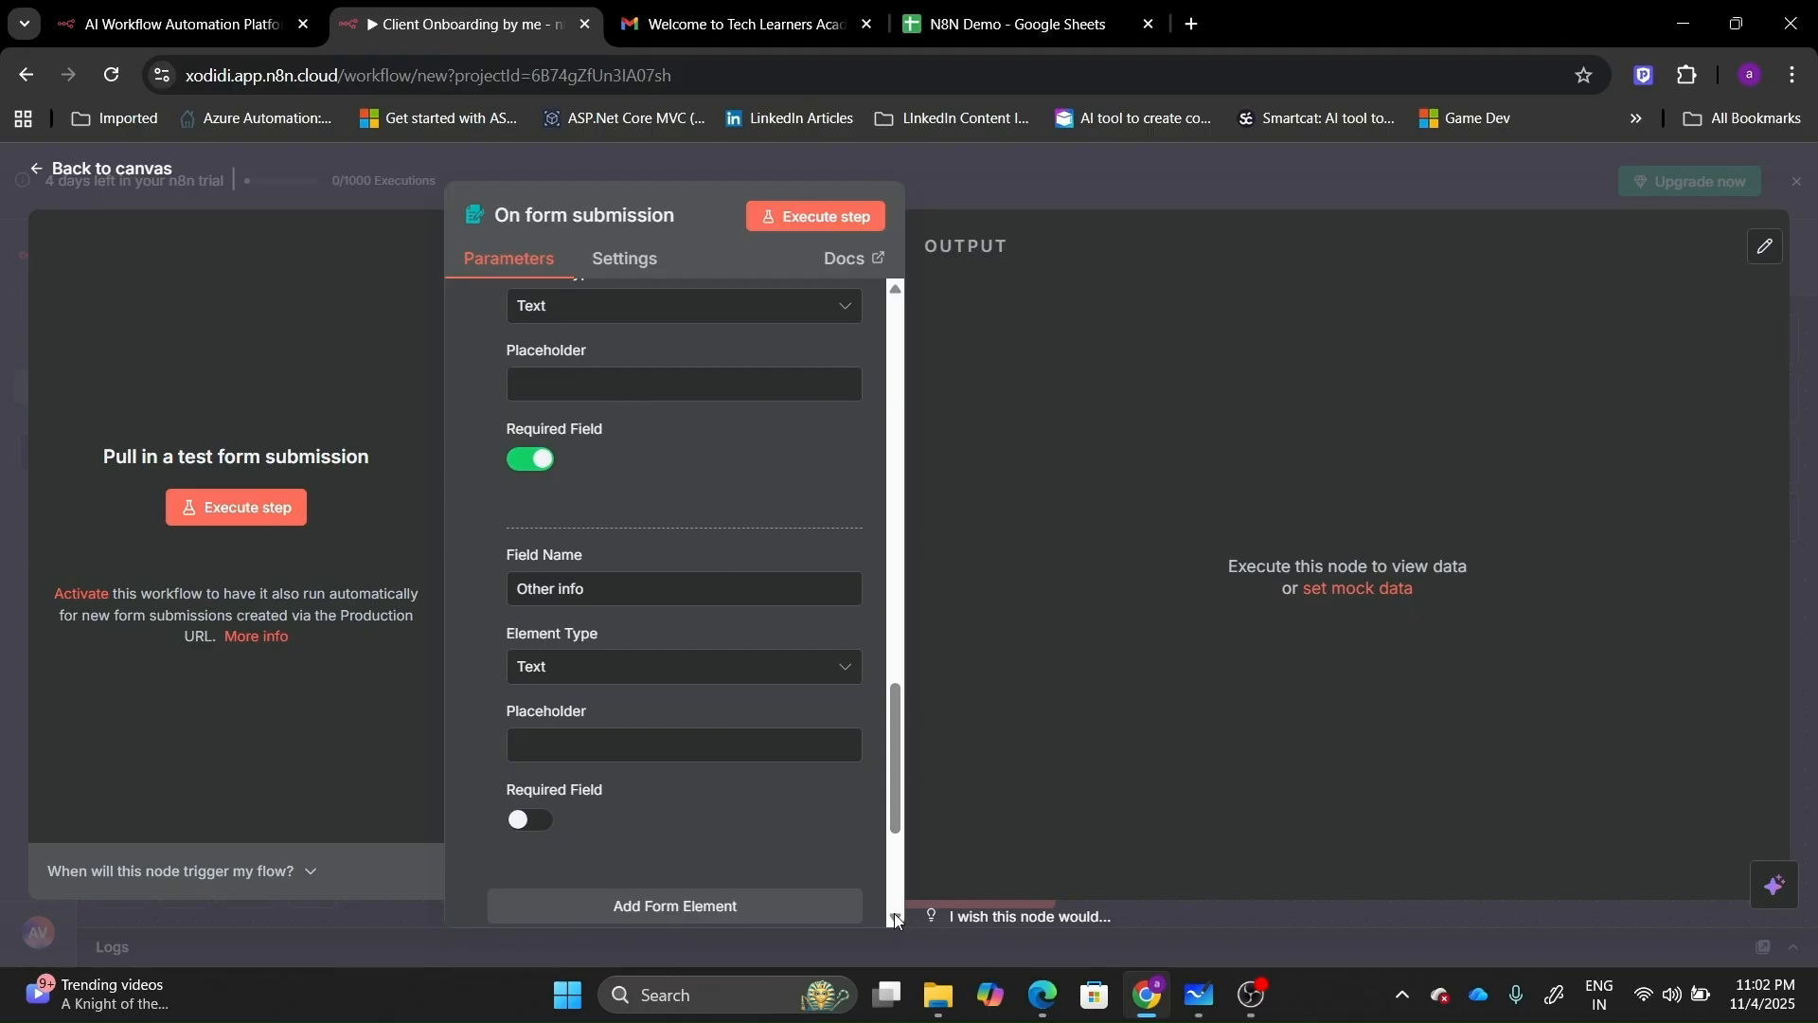
{"action": "scroll", "coordinate": [895, 913], "scroll_direction": "down", "scroll_amount": 1}
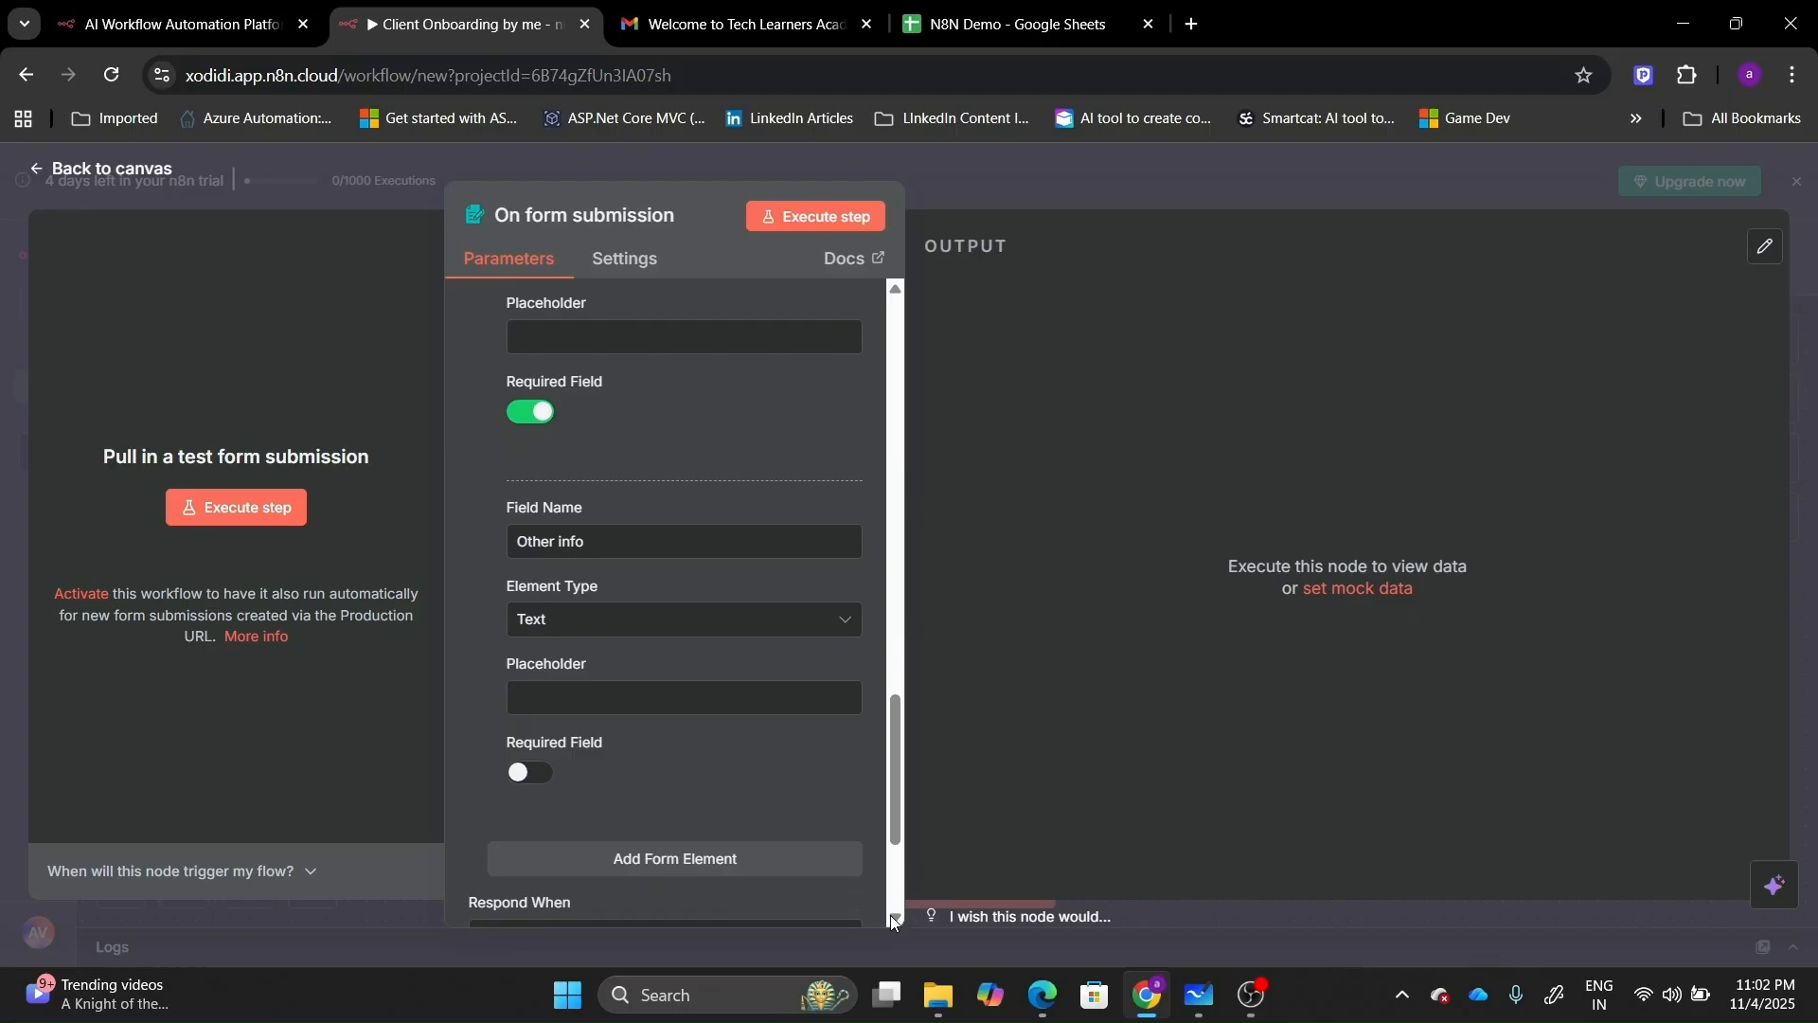
{"action": "scroll", "coordinate": [895, 912], "scroll_direction": "down", "scroll_amount": 5}
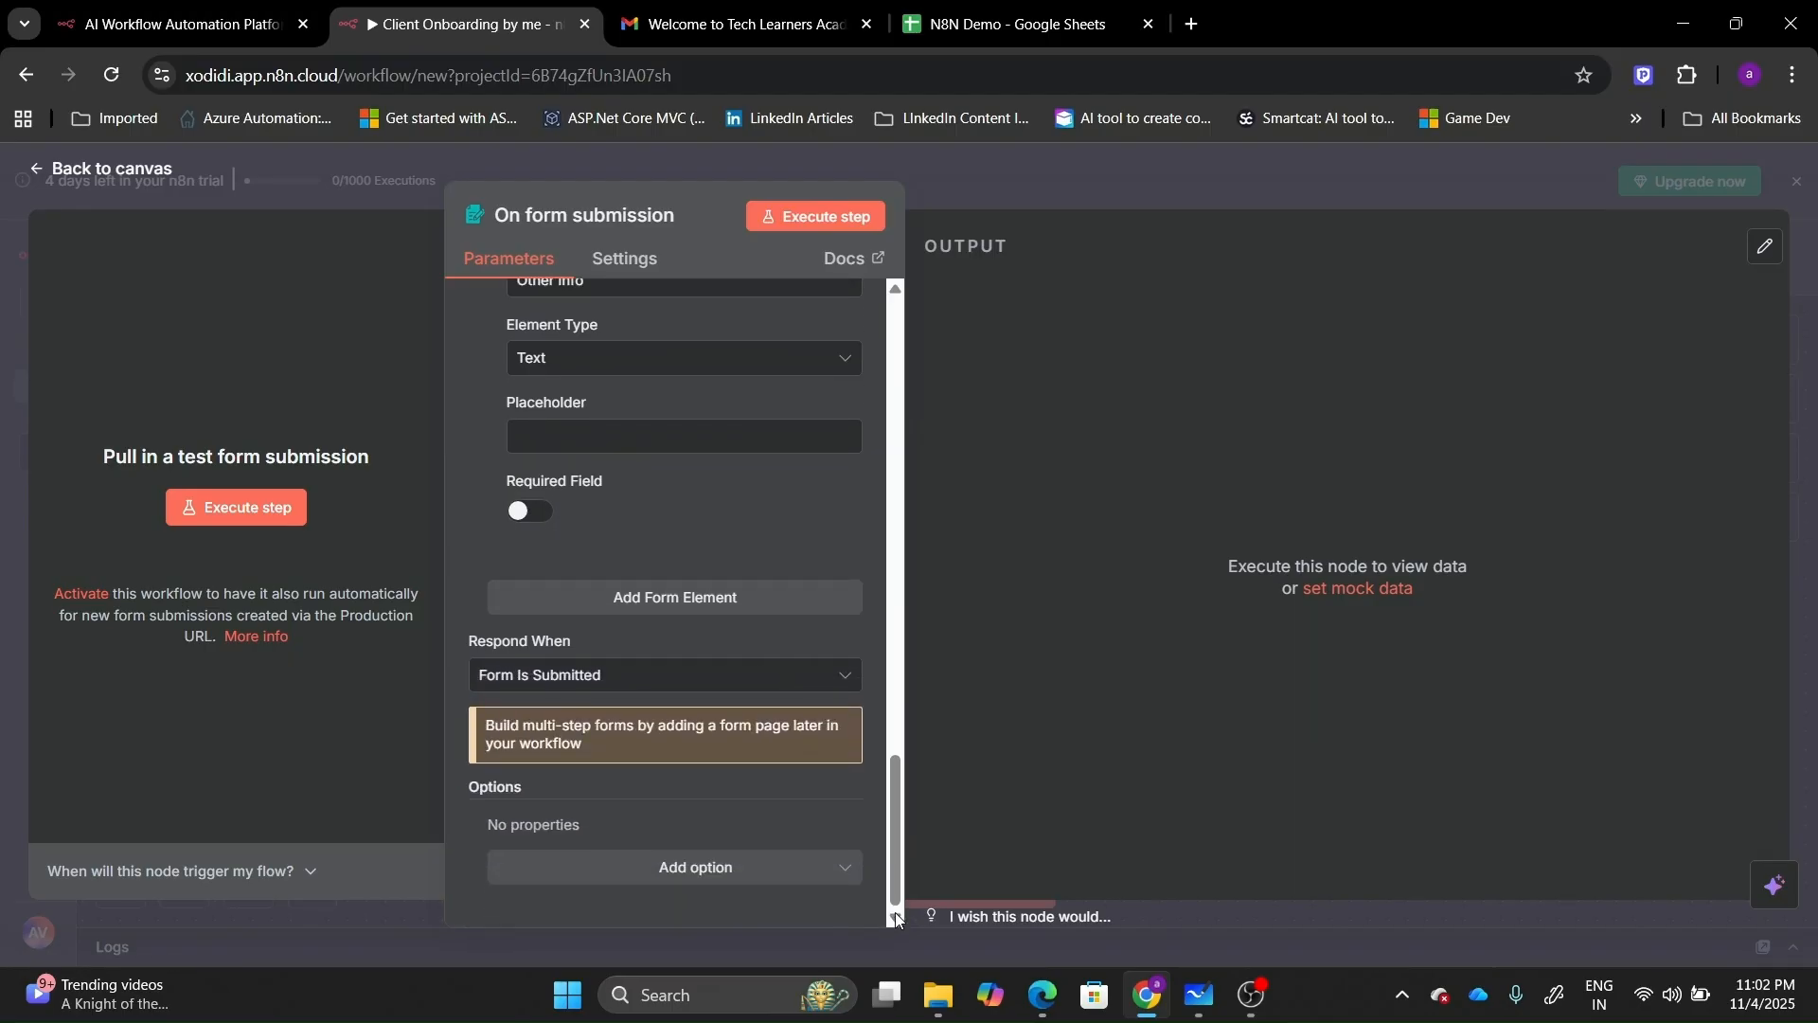
Turn off Append n8n Attribution and execute the trigger to open the test form.
{"action": "left_click", "coordinate": [712, 876]}
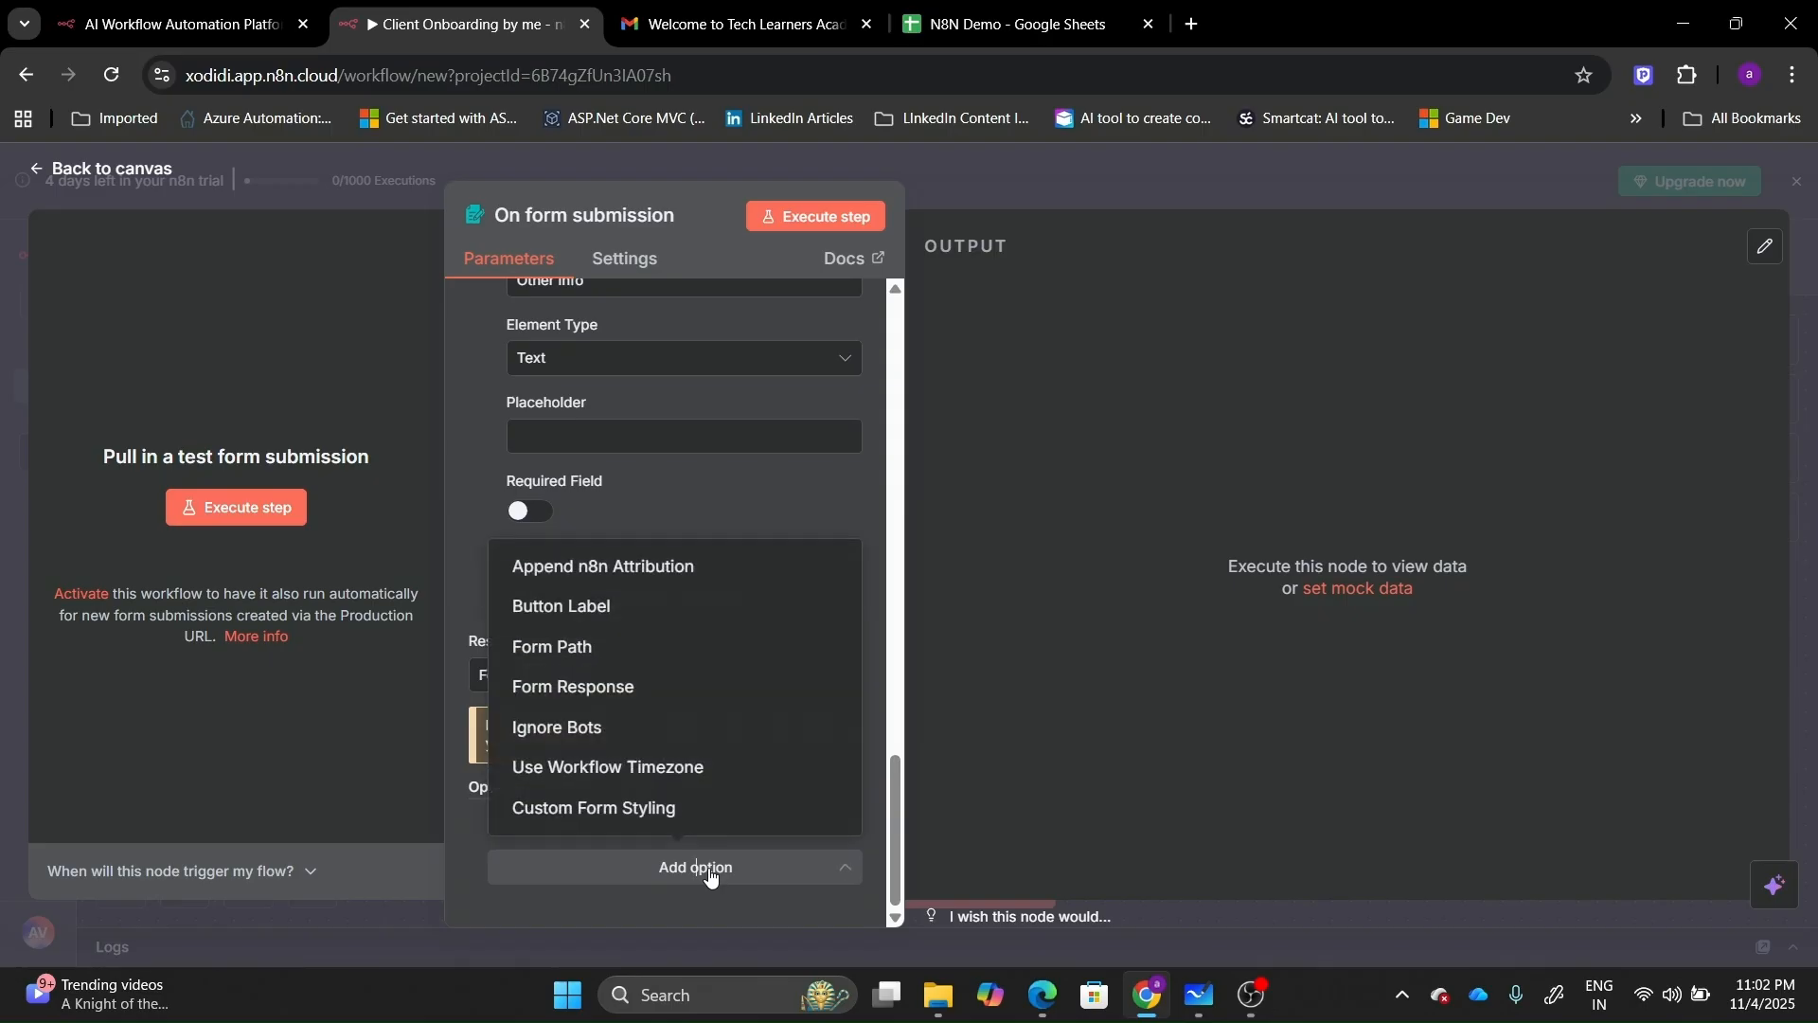
{"action": "left_click", "coordinate": [600, 566]}
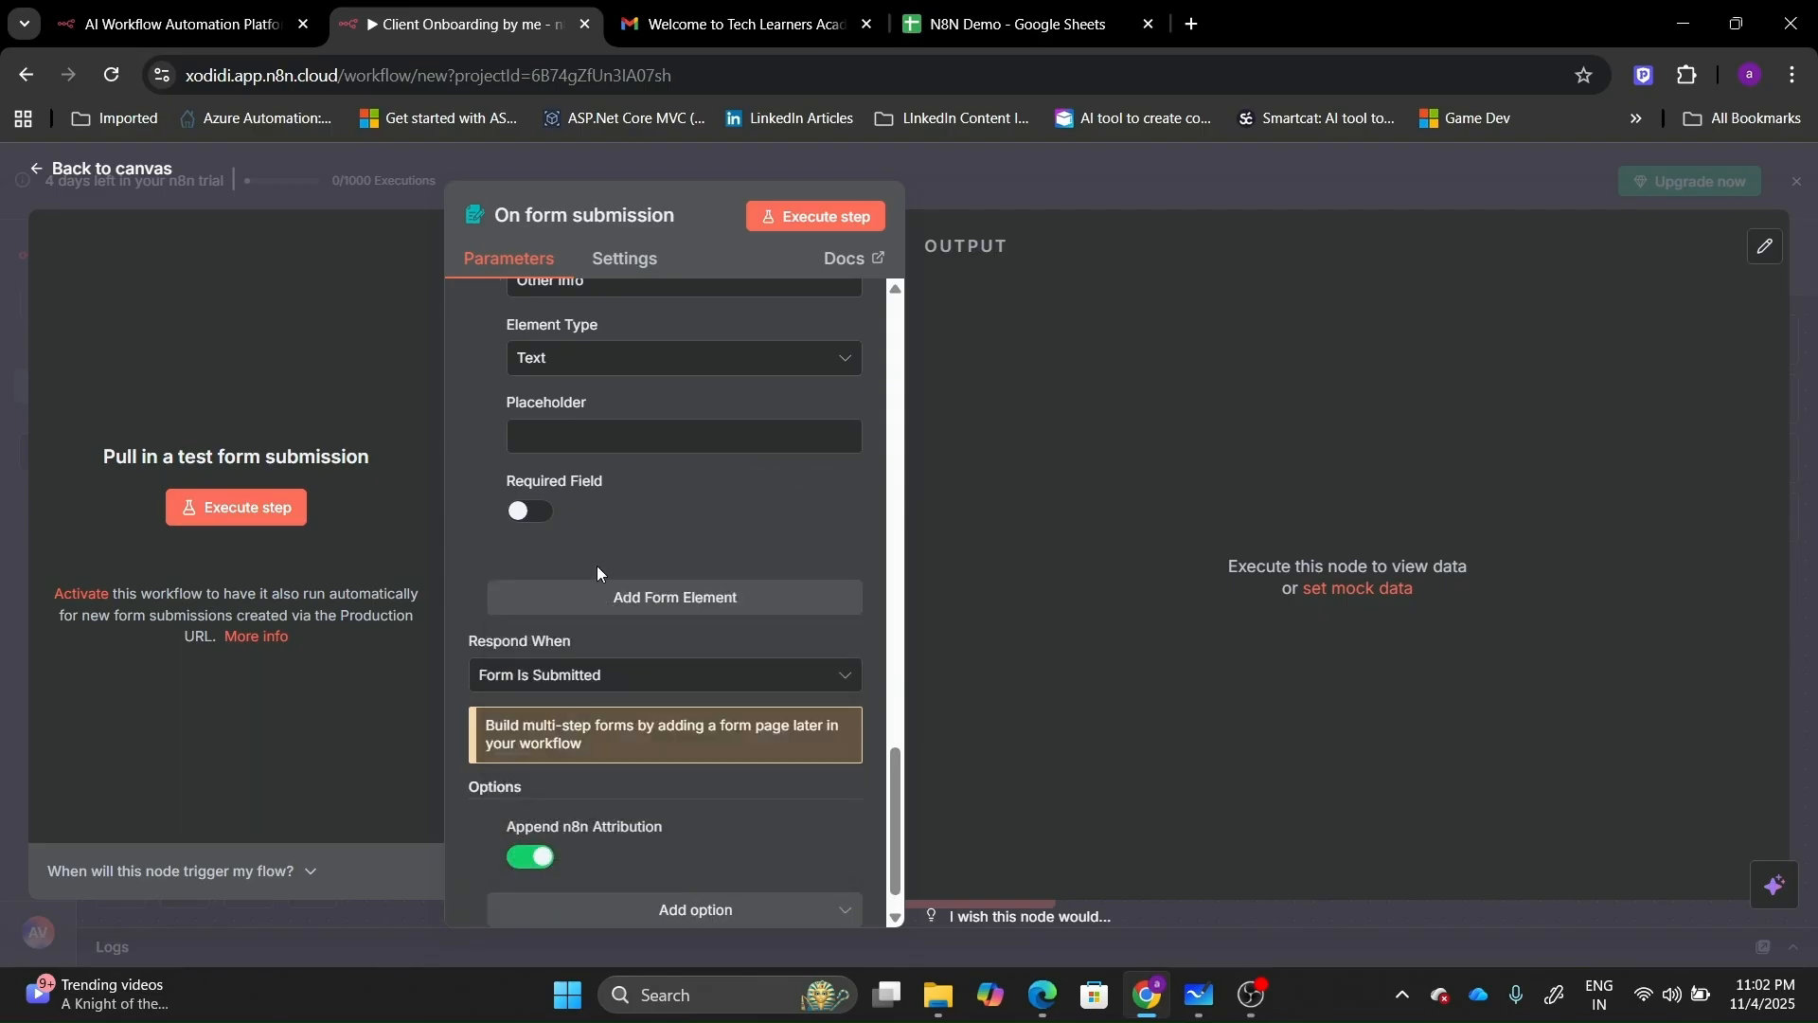
{"action": "left_click", "coordinate": [530, 857]}
{"action": "left_click", "coordinate": [785, 218]}
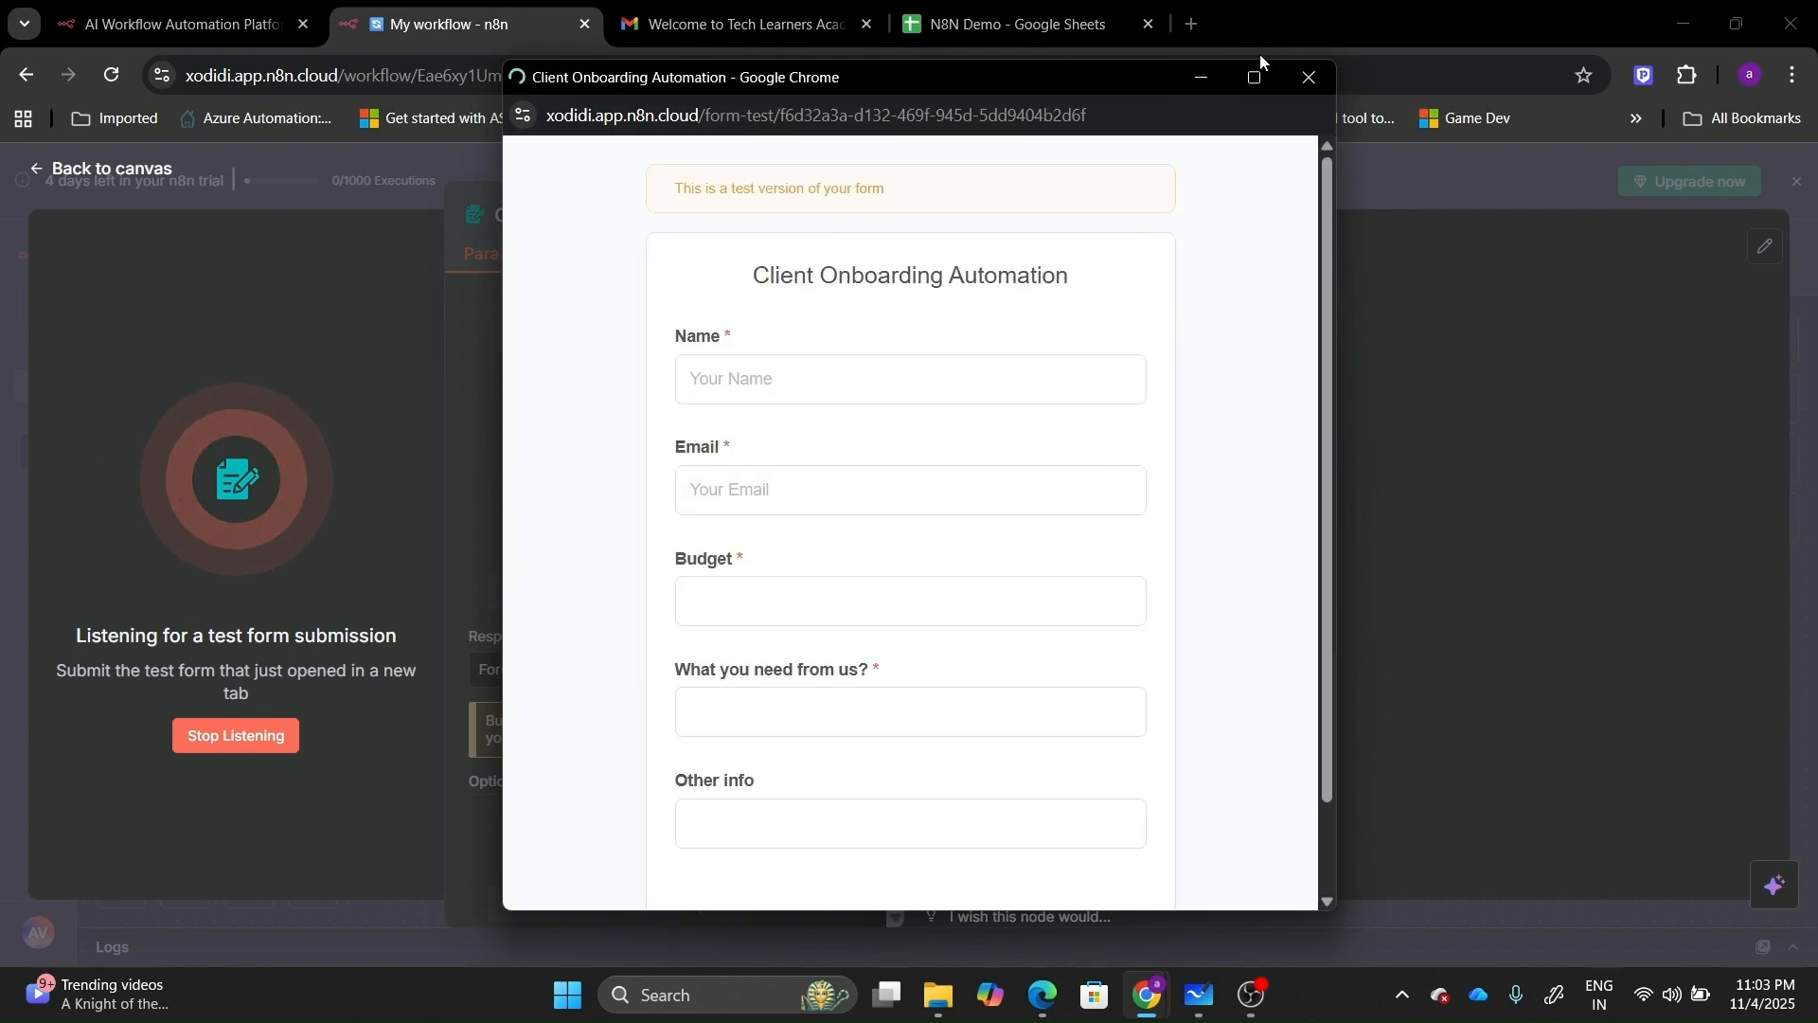
Maximise the test form and enter the client's name and a budget of 300.
{"action": "left_click", "coordinate": [1254, 69]}
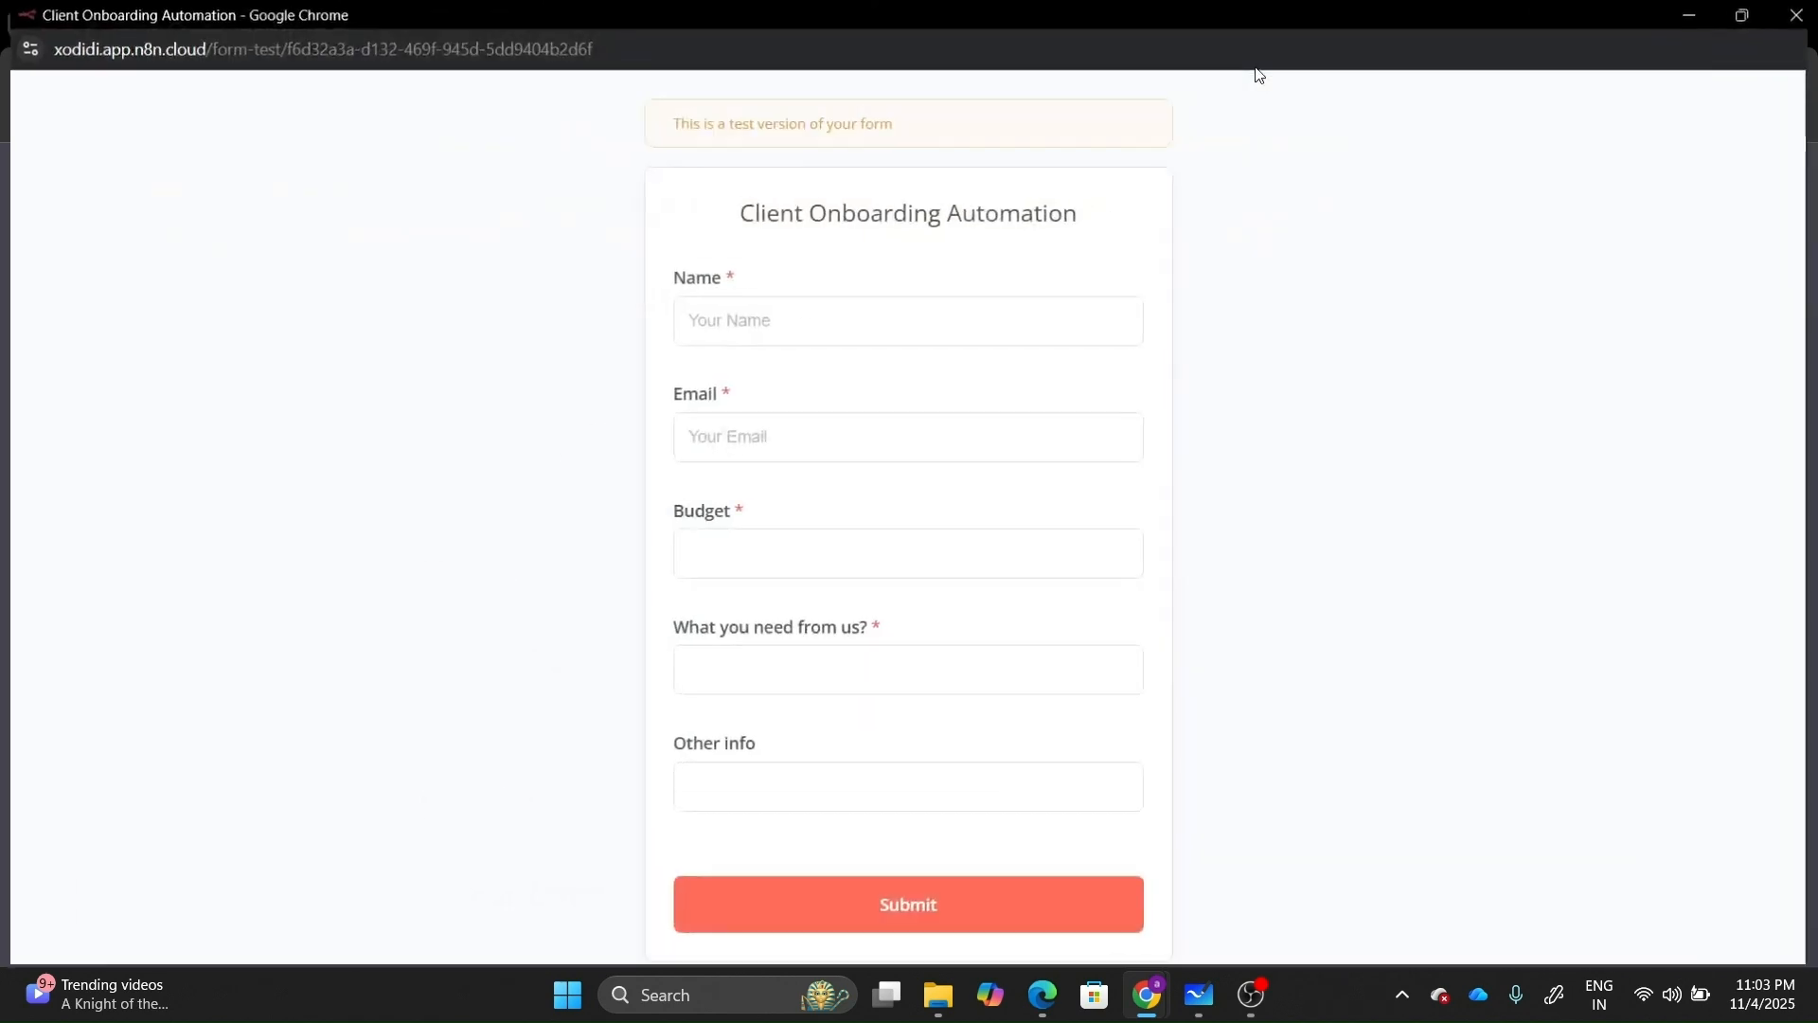
{"action": "left_click", "coordinate": [889, 320]}
{"action": "type", "text": "Aman"}
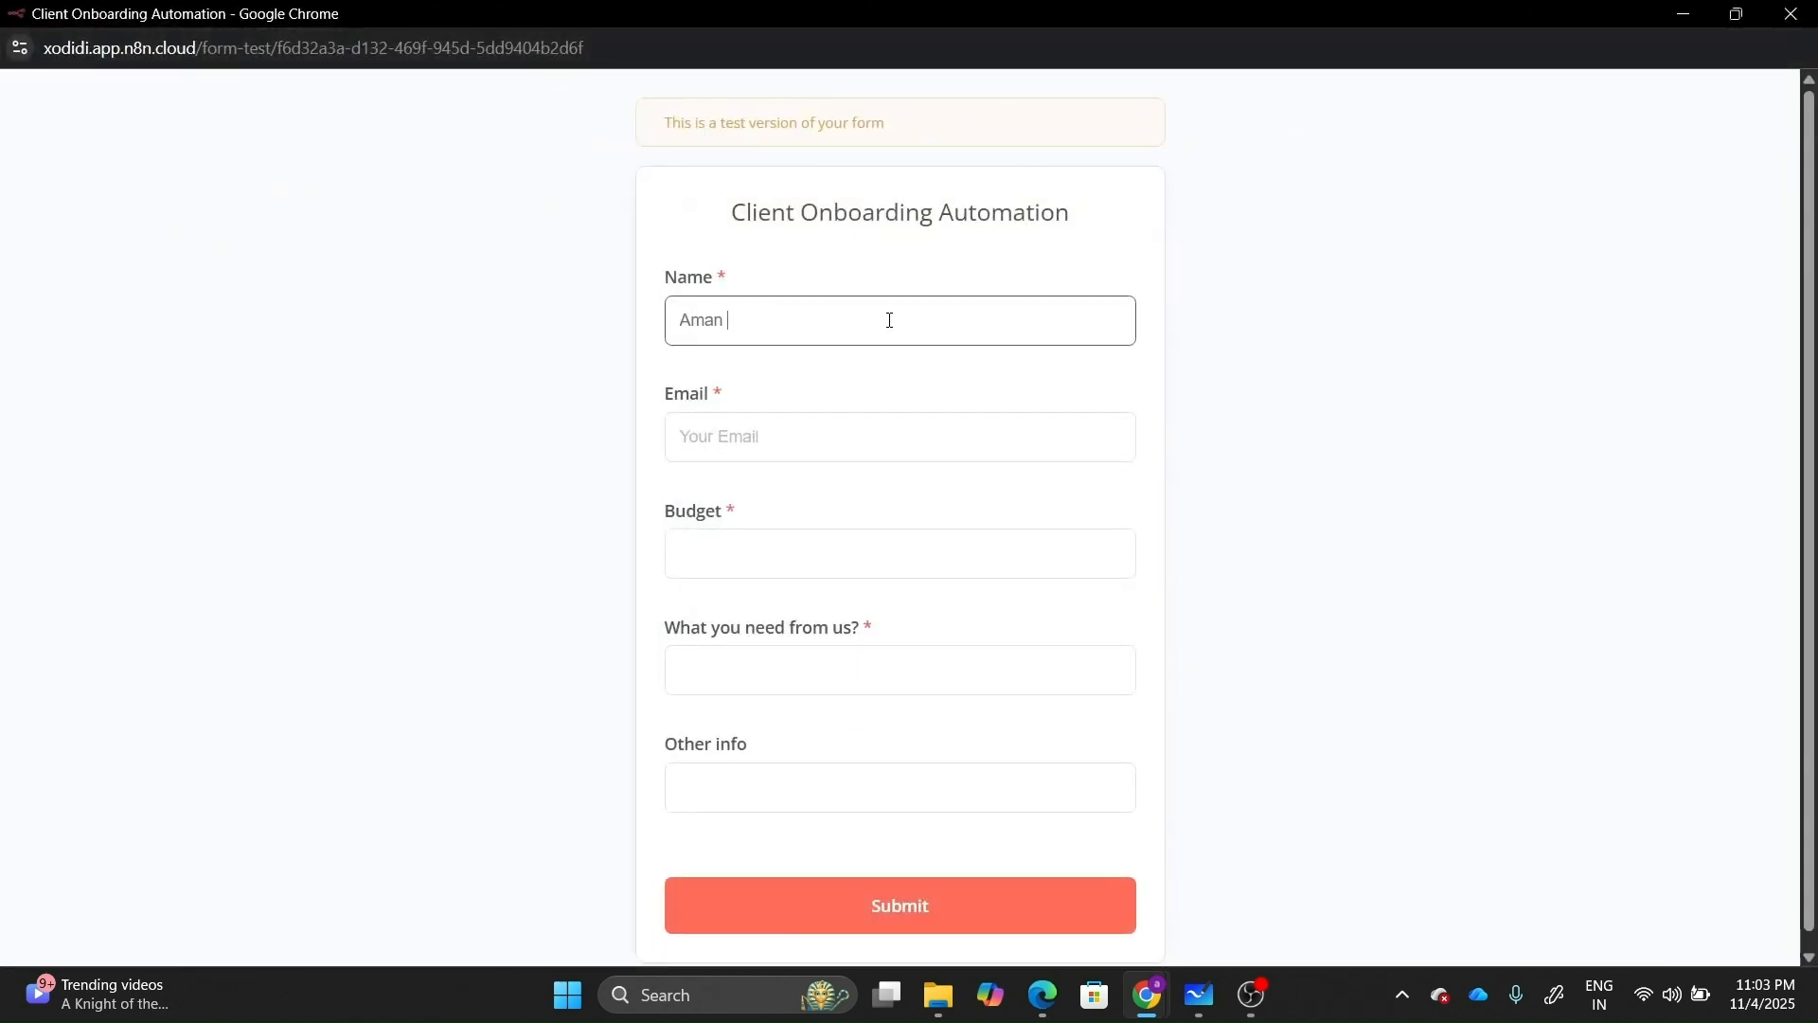
{"action": "left_click", "coordinate": [772, 434]}
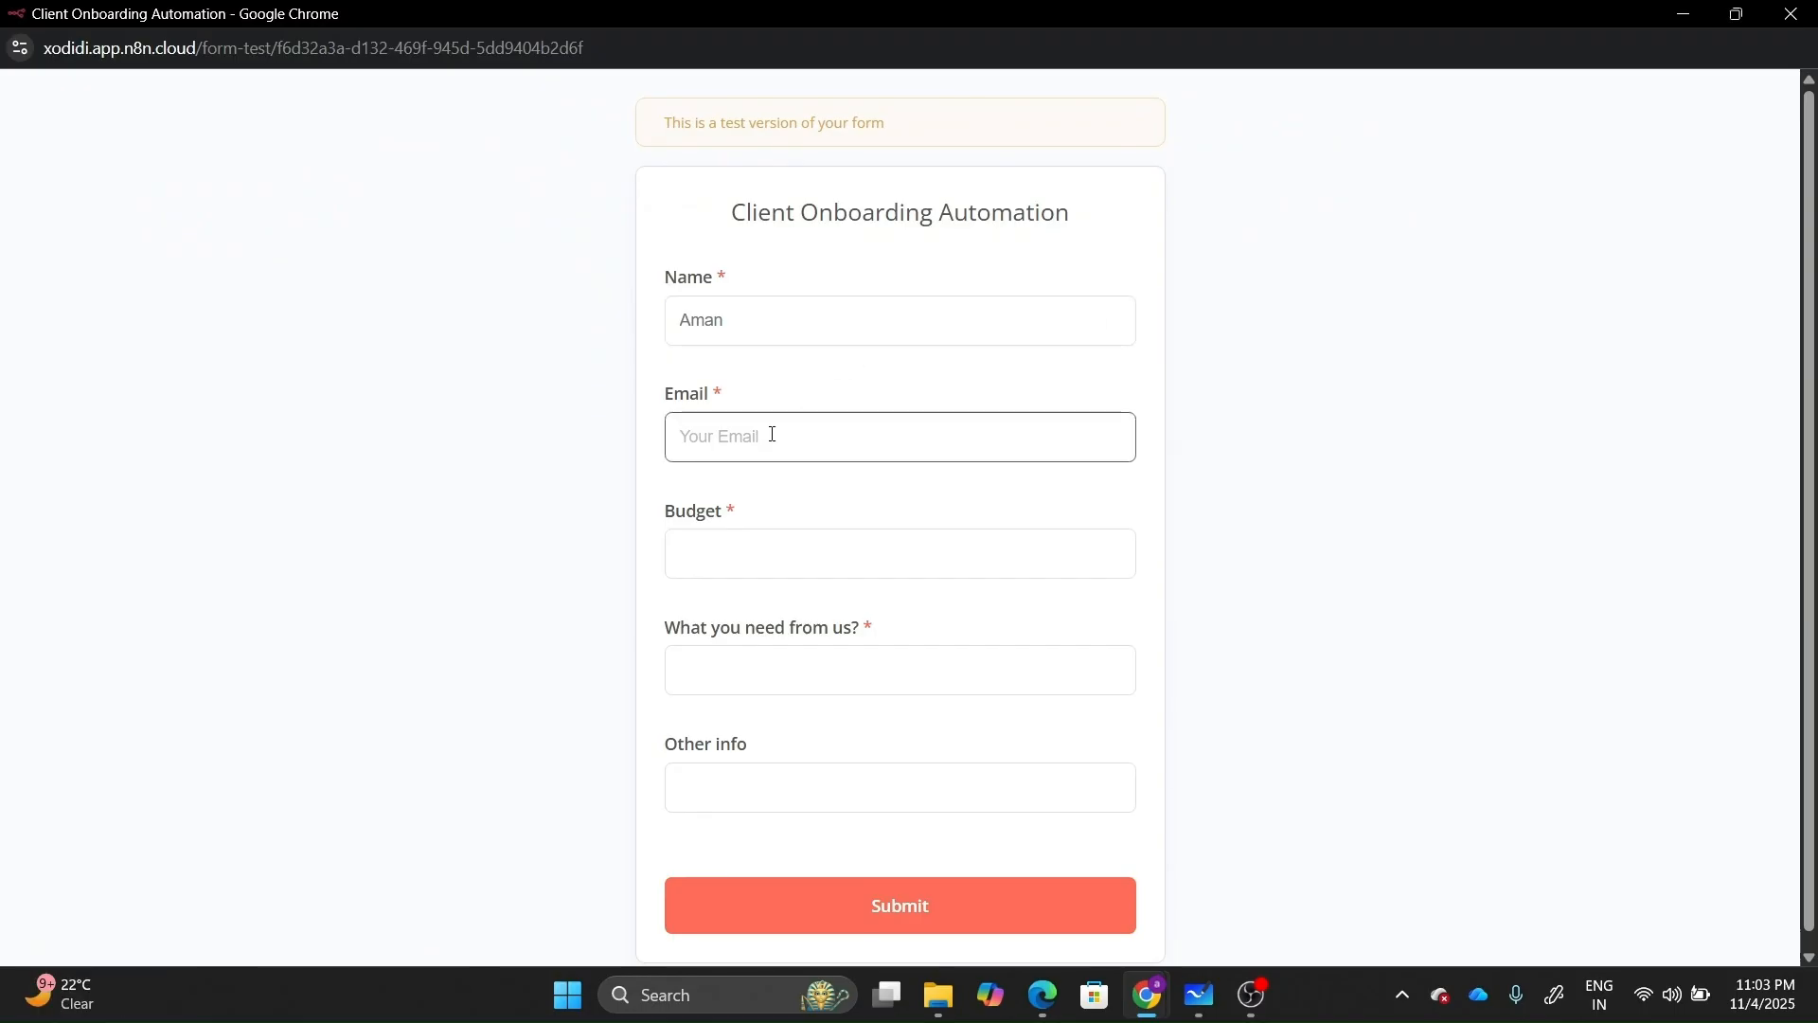
{"action": "type", "text": "Lean"}
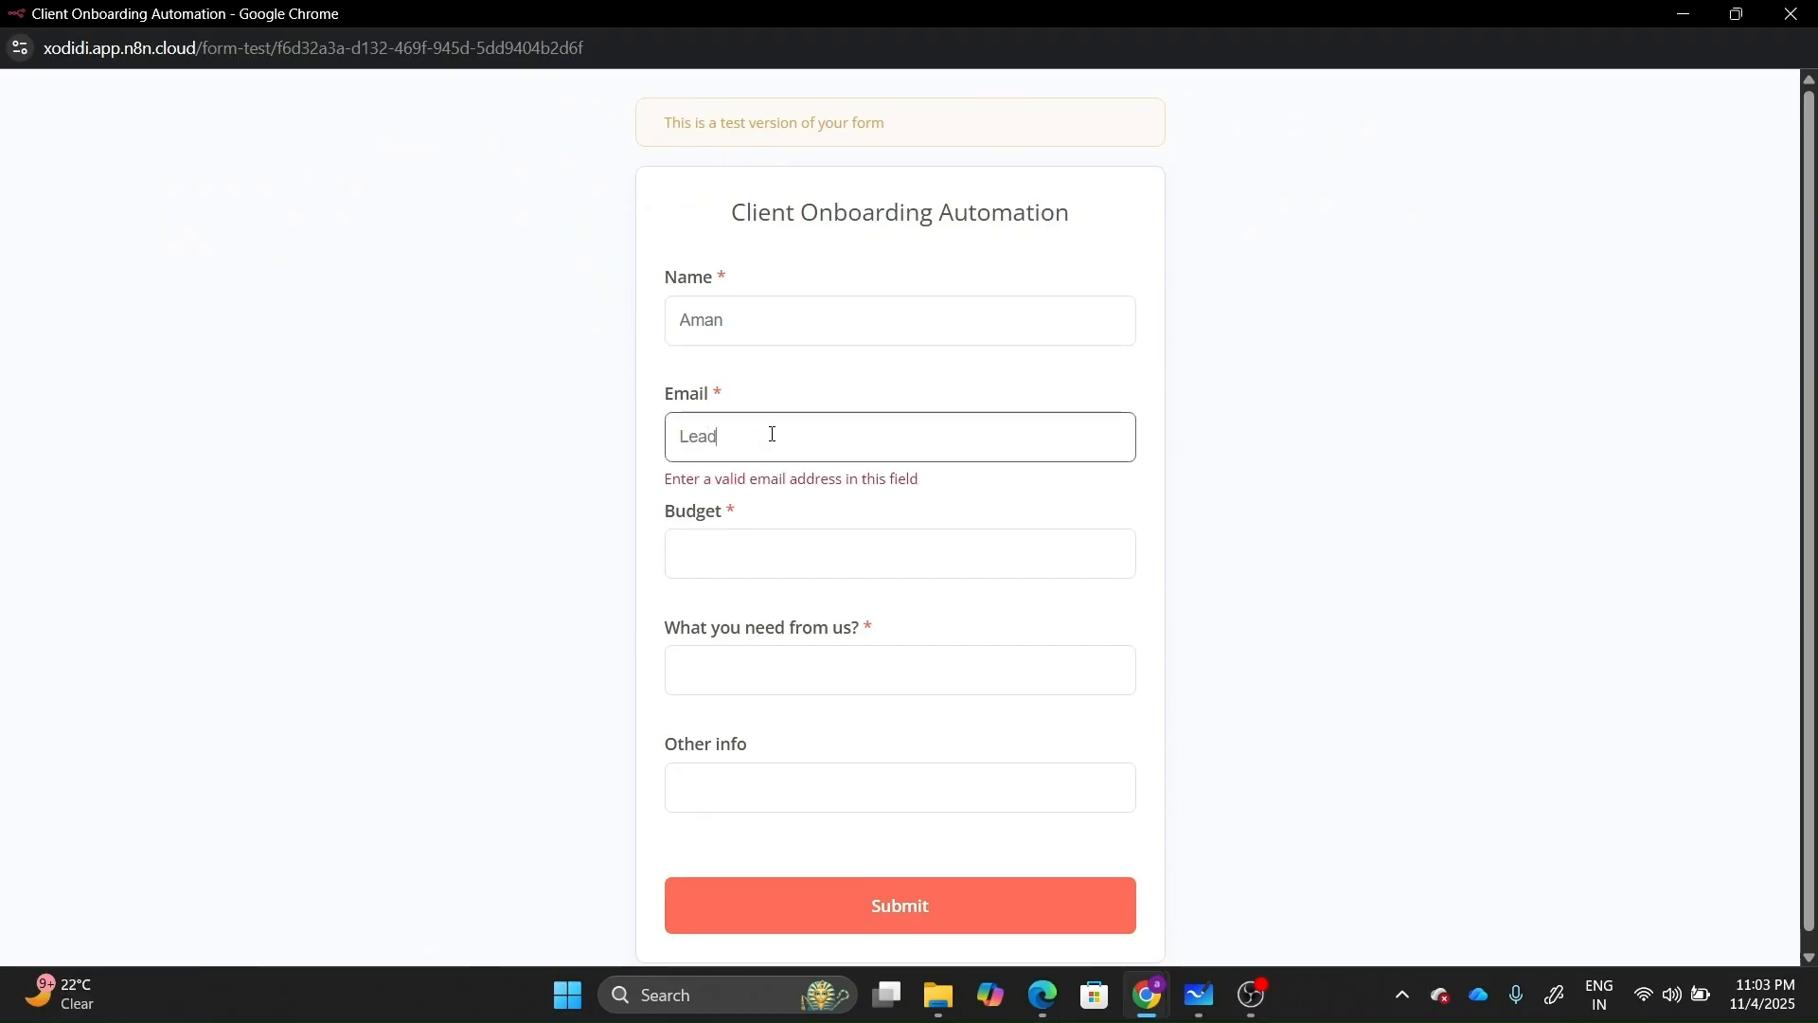
{"action": "type", "text": " generation"}
{"action": "left_click", "coordinate": [748, 548]}
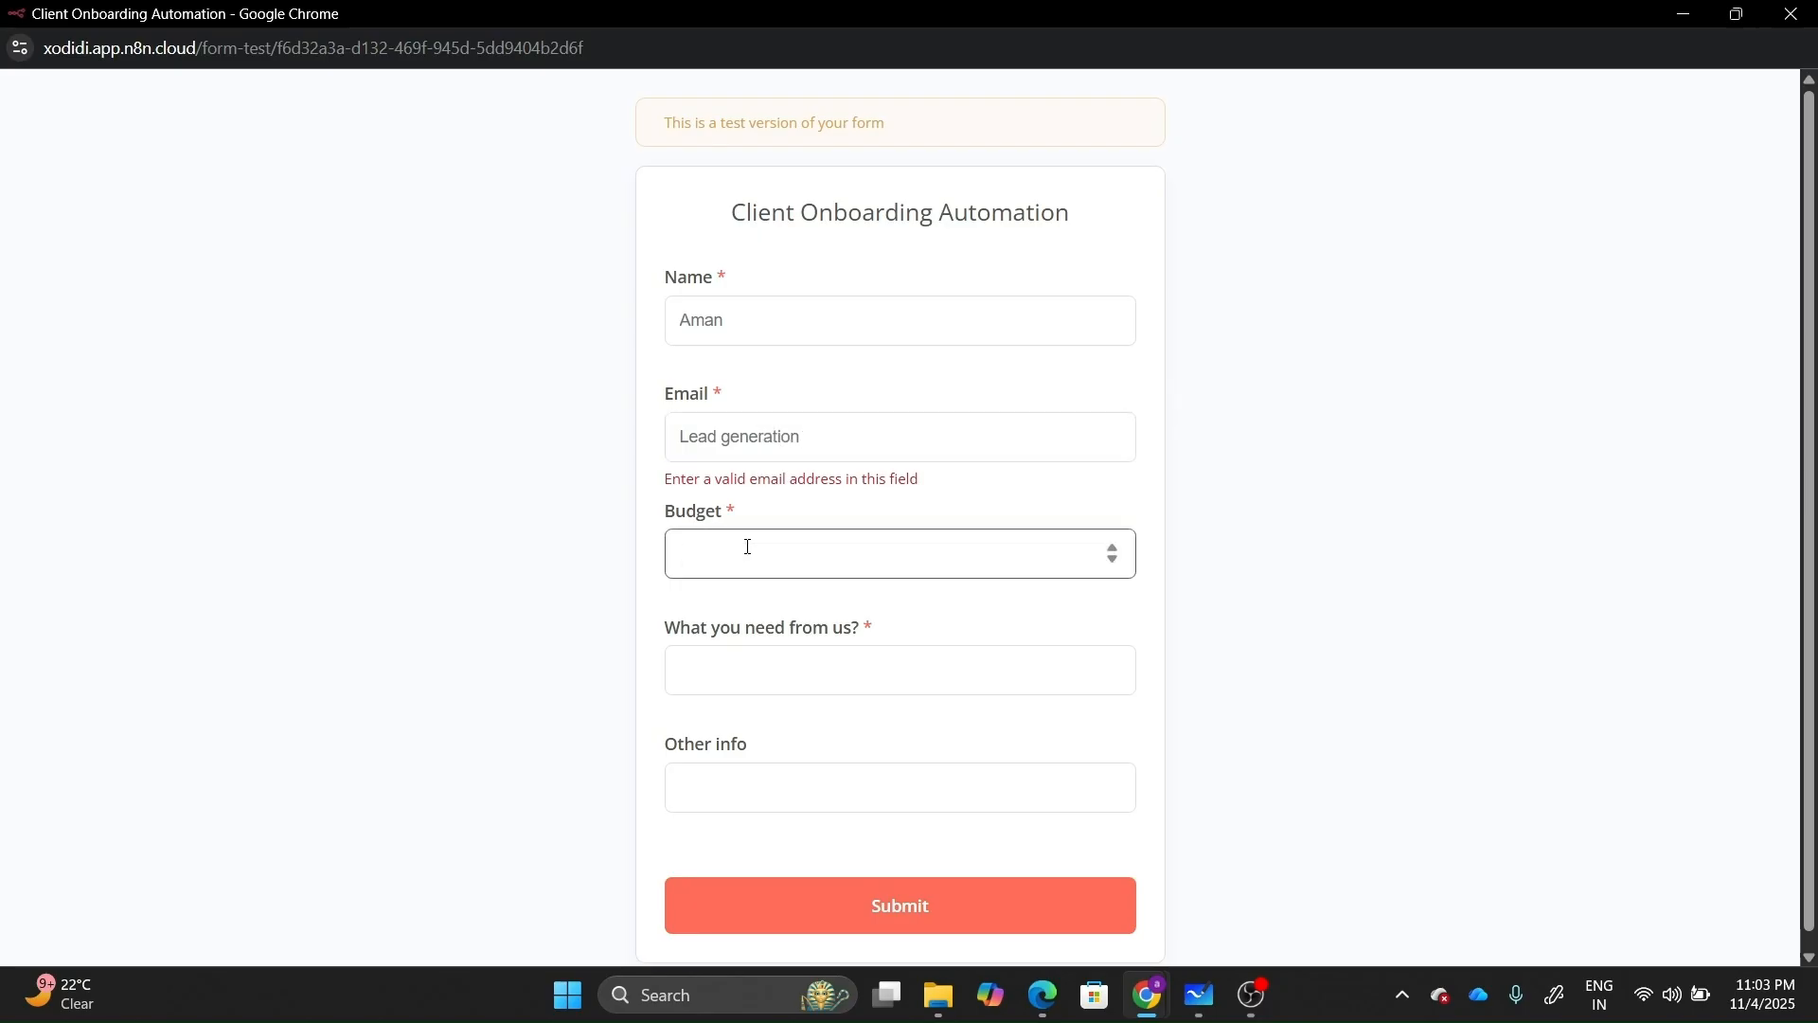
{"action": "type", "text": "300"}
Correct the Email field to the client's e-mail address.
{"action": "left_click", "coordinate": [857, 445]}
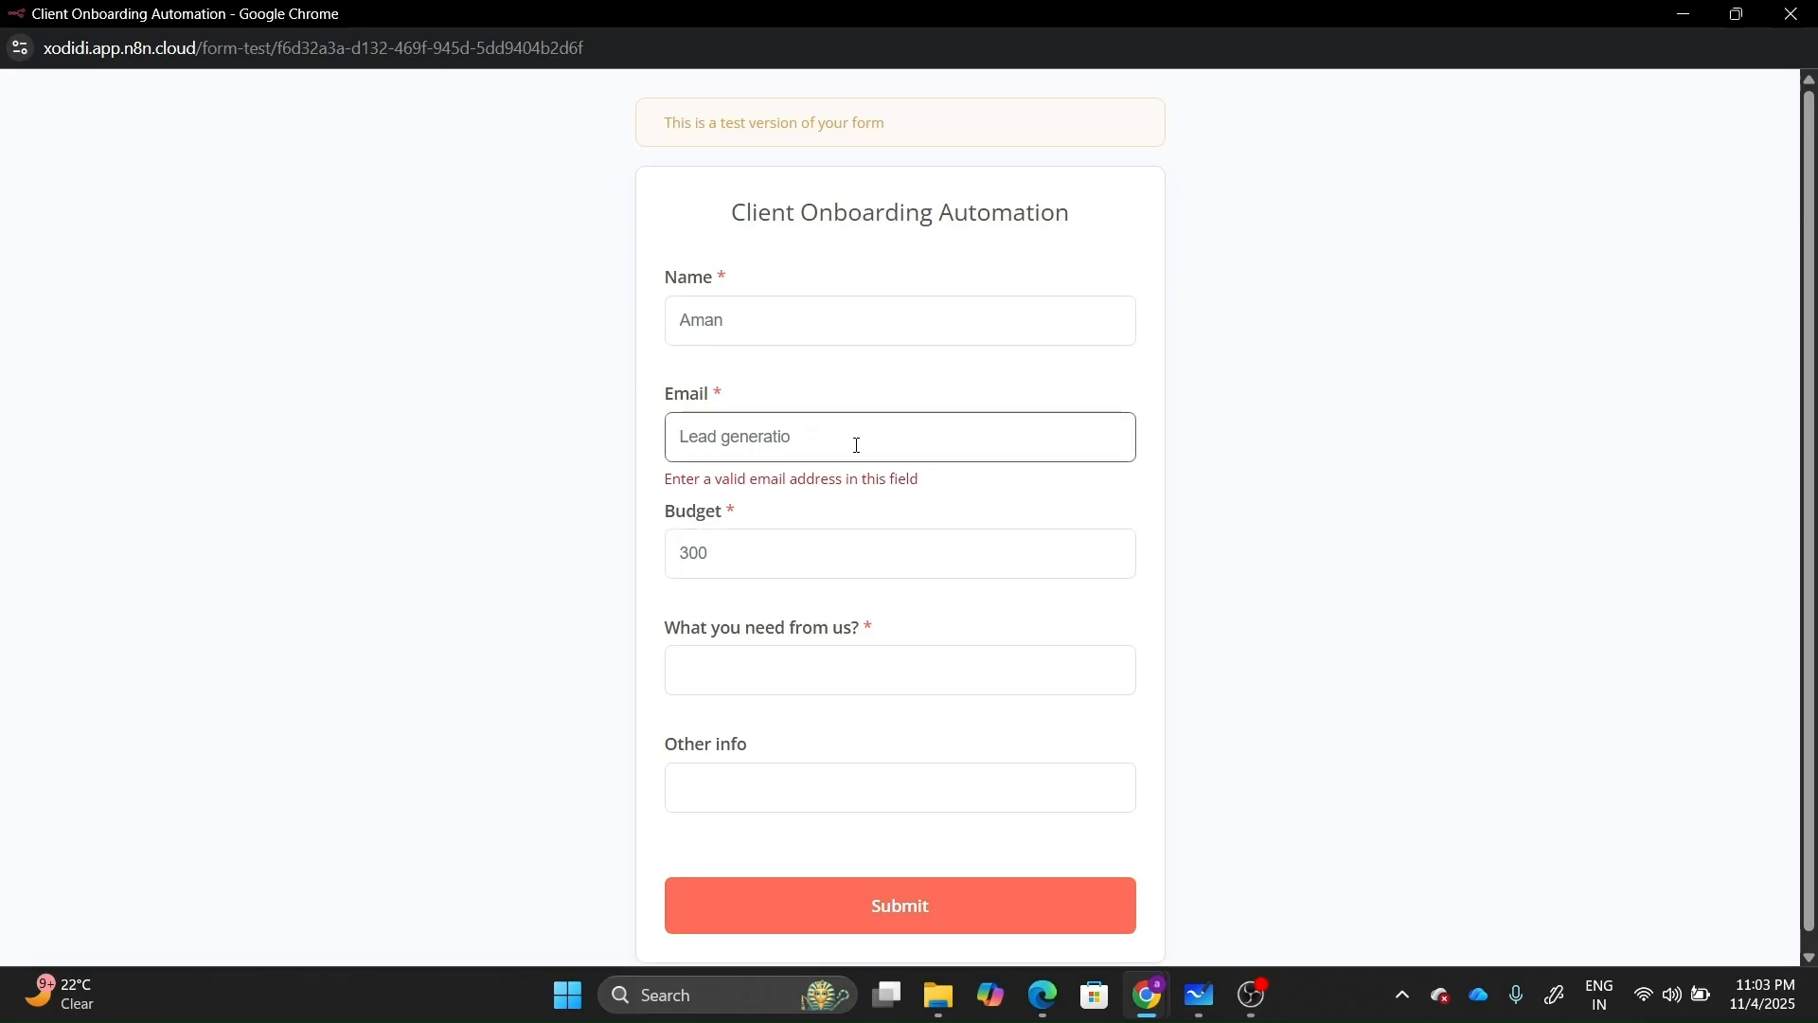
{"action": "key", "text": "BackSpace"}
{"action": "key", "text": "BackSpace"}
{"action": "key", "text": "BackSpace"}
{"action": "key", "text": "BackSpace"}
{"action": "key", "text": "BackSpace"}
{"action": "key", "text": "BackSpace"}
{"action": "key", "text": "BackSpace"}
{"action": "key", "text": "BackSpace"}
{"action": "key", "text": "BackSpace"}
{"action": "key", "text": "BackSpace"}
{"action": "key", "text": "BackSpace"}
{"action": "key", "text": "BackSpace"}
{"action": "key", "text": "BackSpace"}
{"action": "key", "text": "BackSpace"}
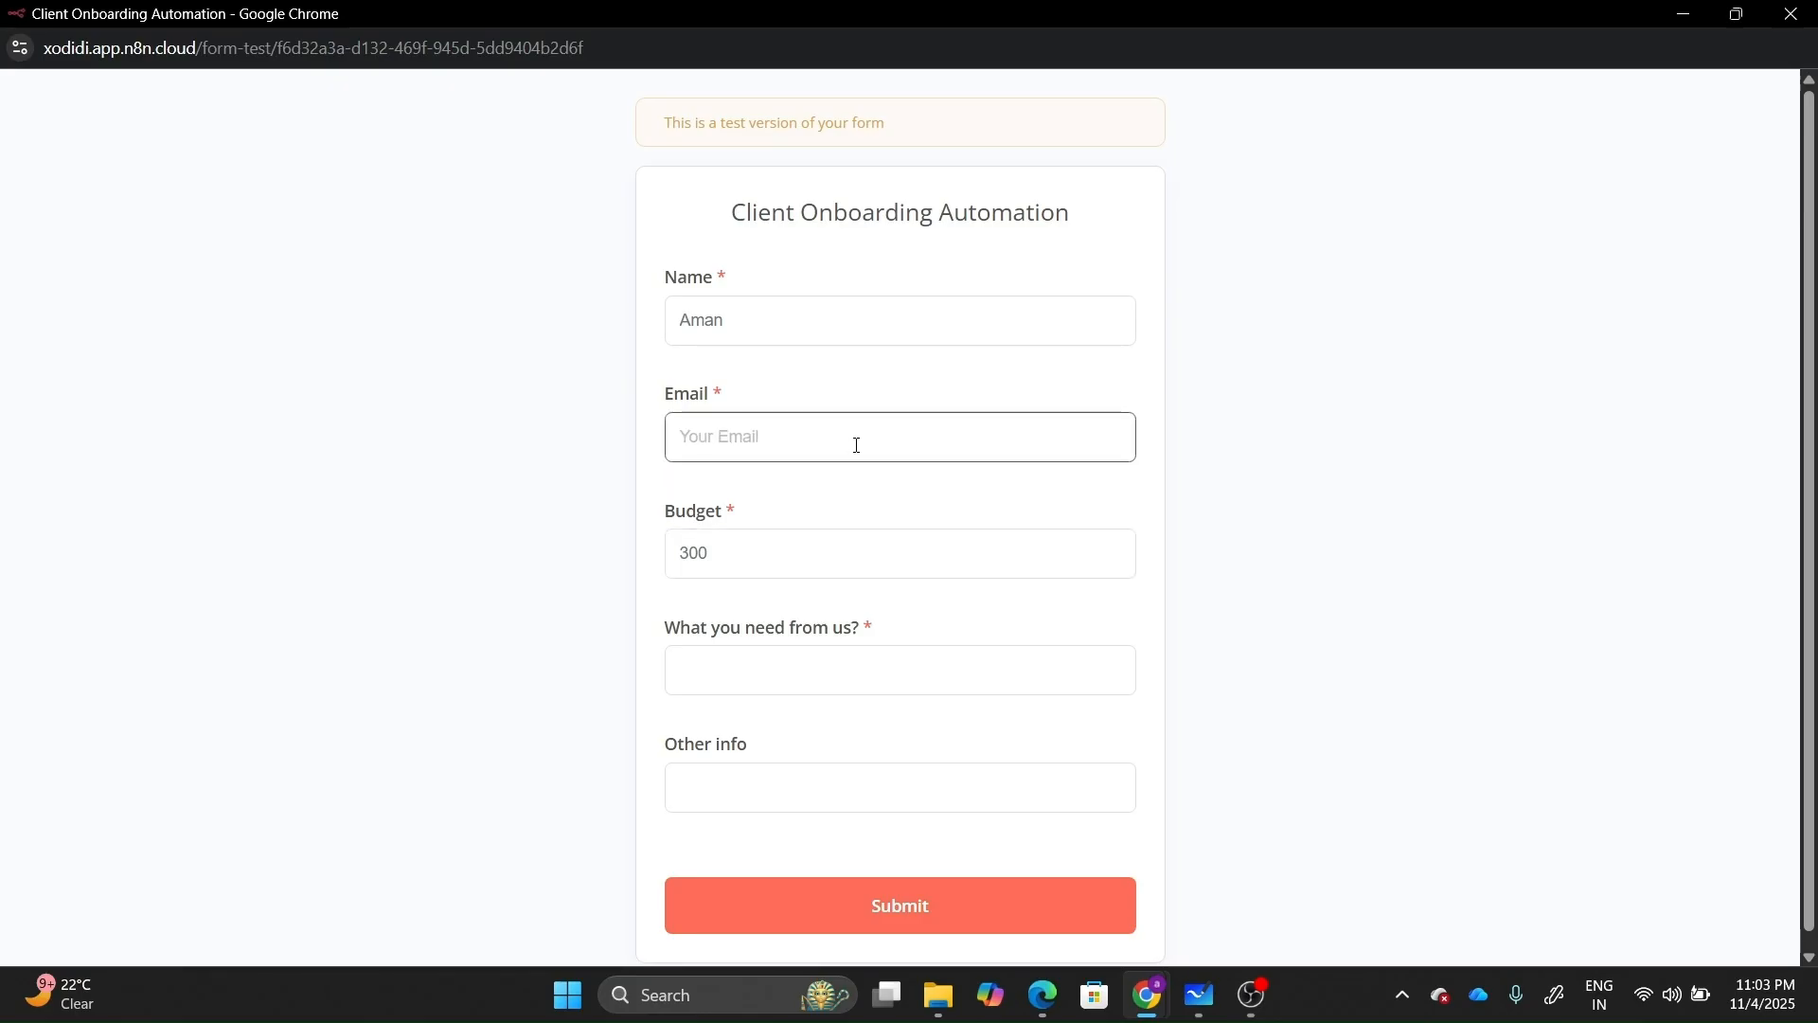
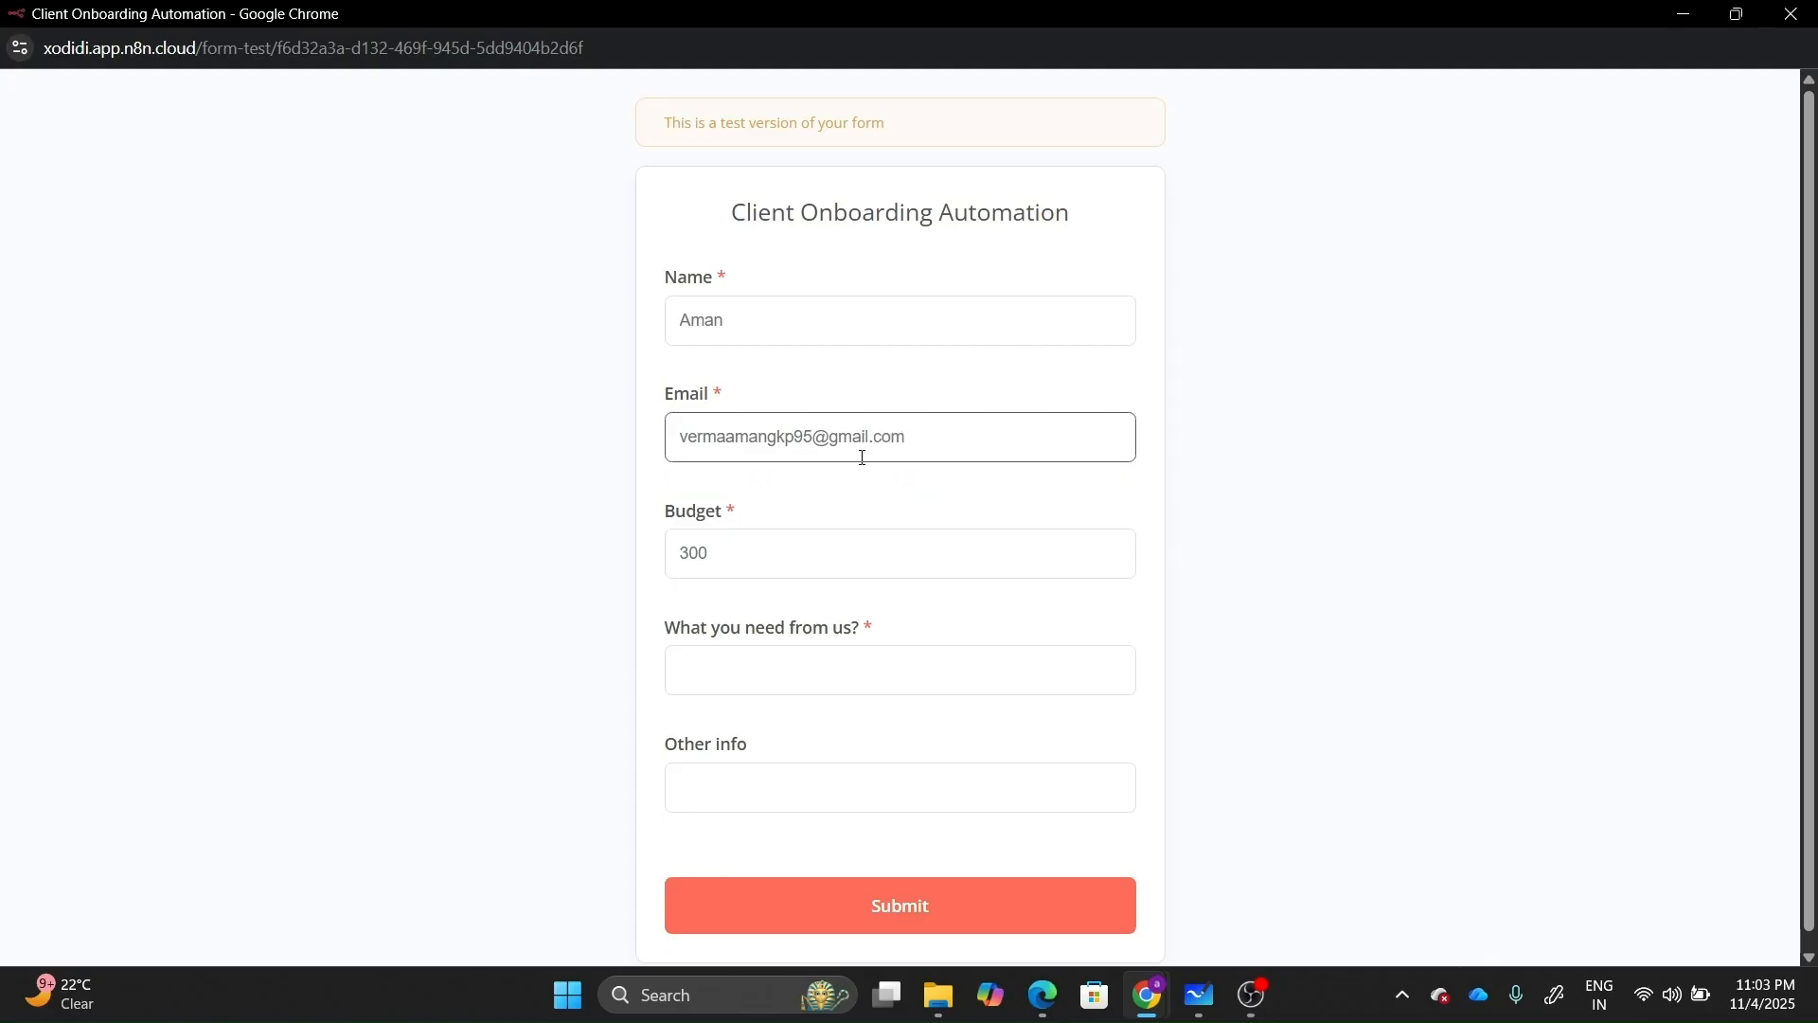
Enter 'Lead Generation' and 'I am marketing expert', then submit the form.
{"action": "left_click", "coordinate": [804, 686]}
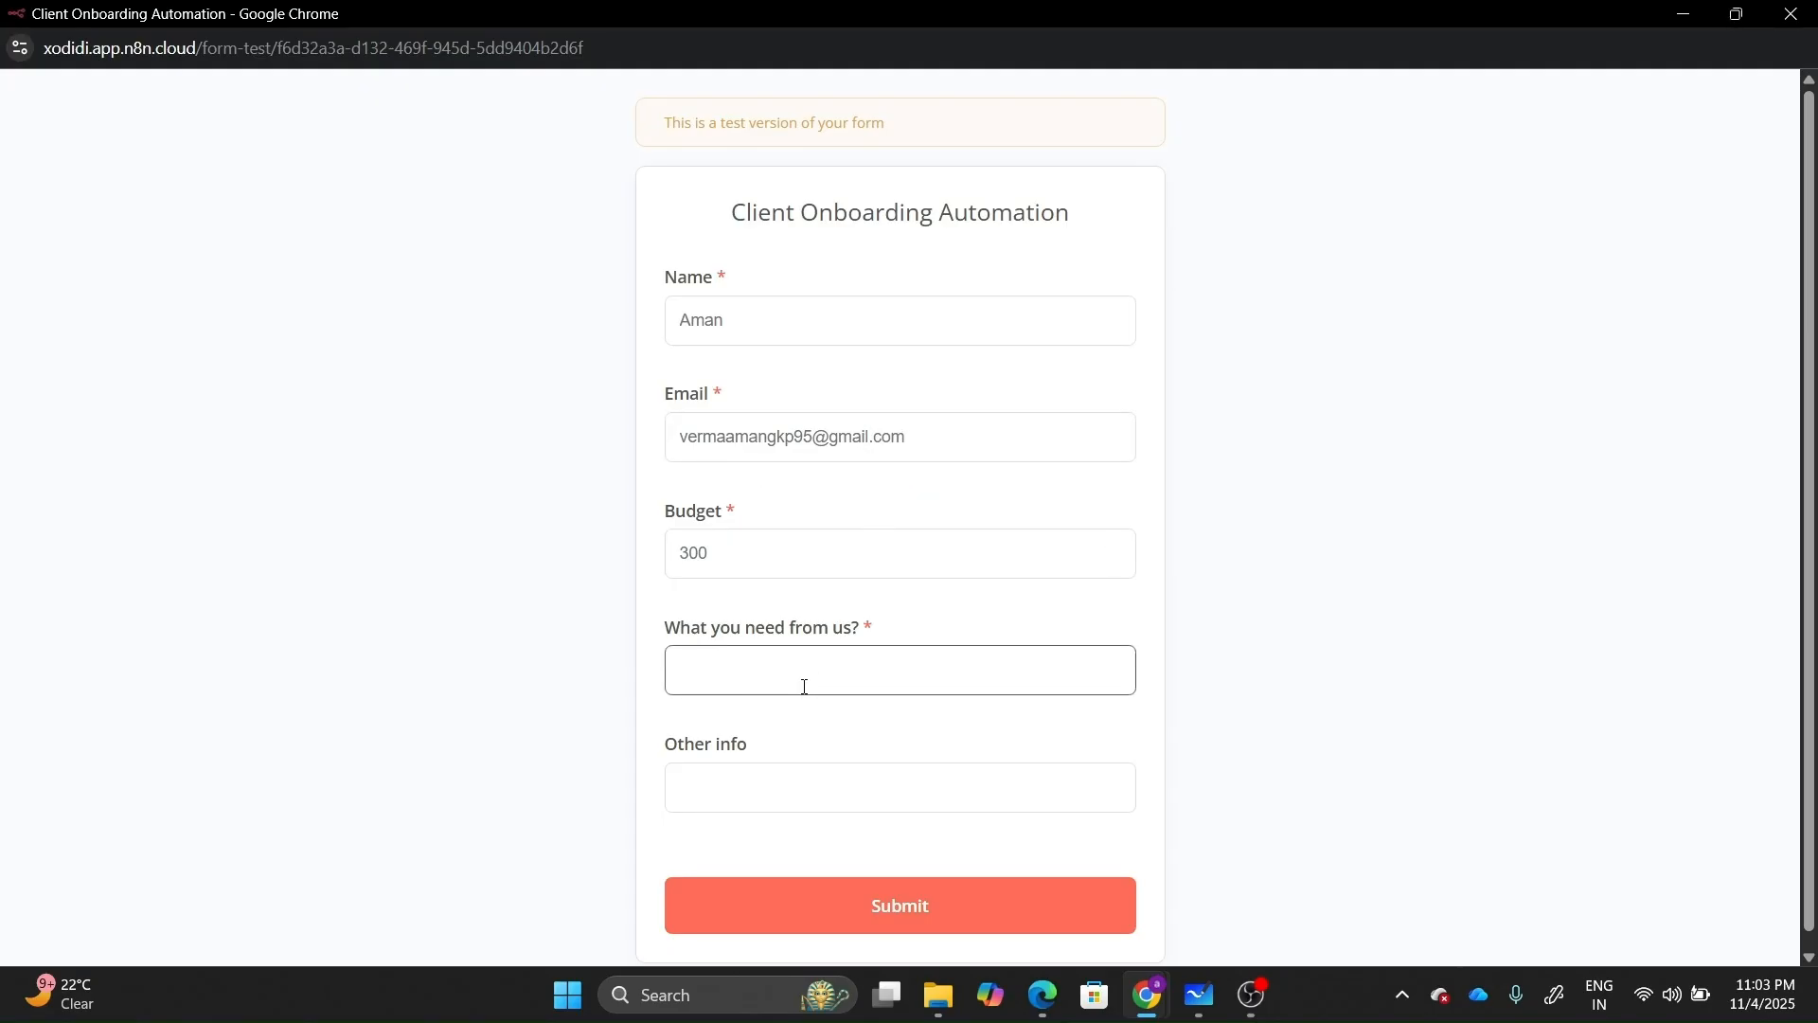
{"action": "type", "text": "Lead Generation"}
{"action": "left_click", "coordinate": [798, 793]}
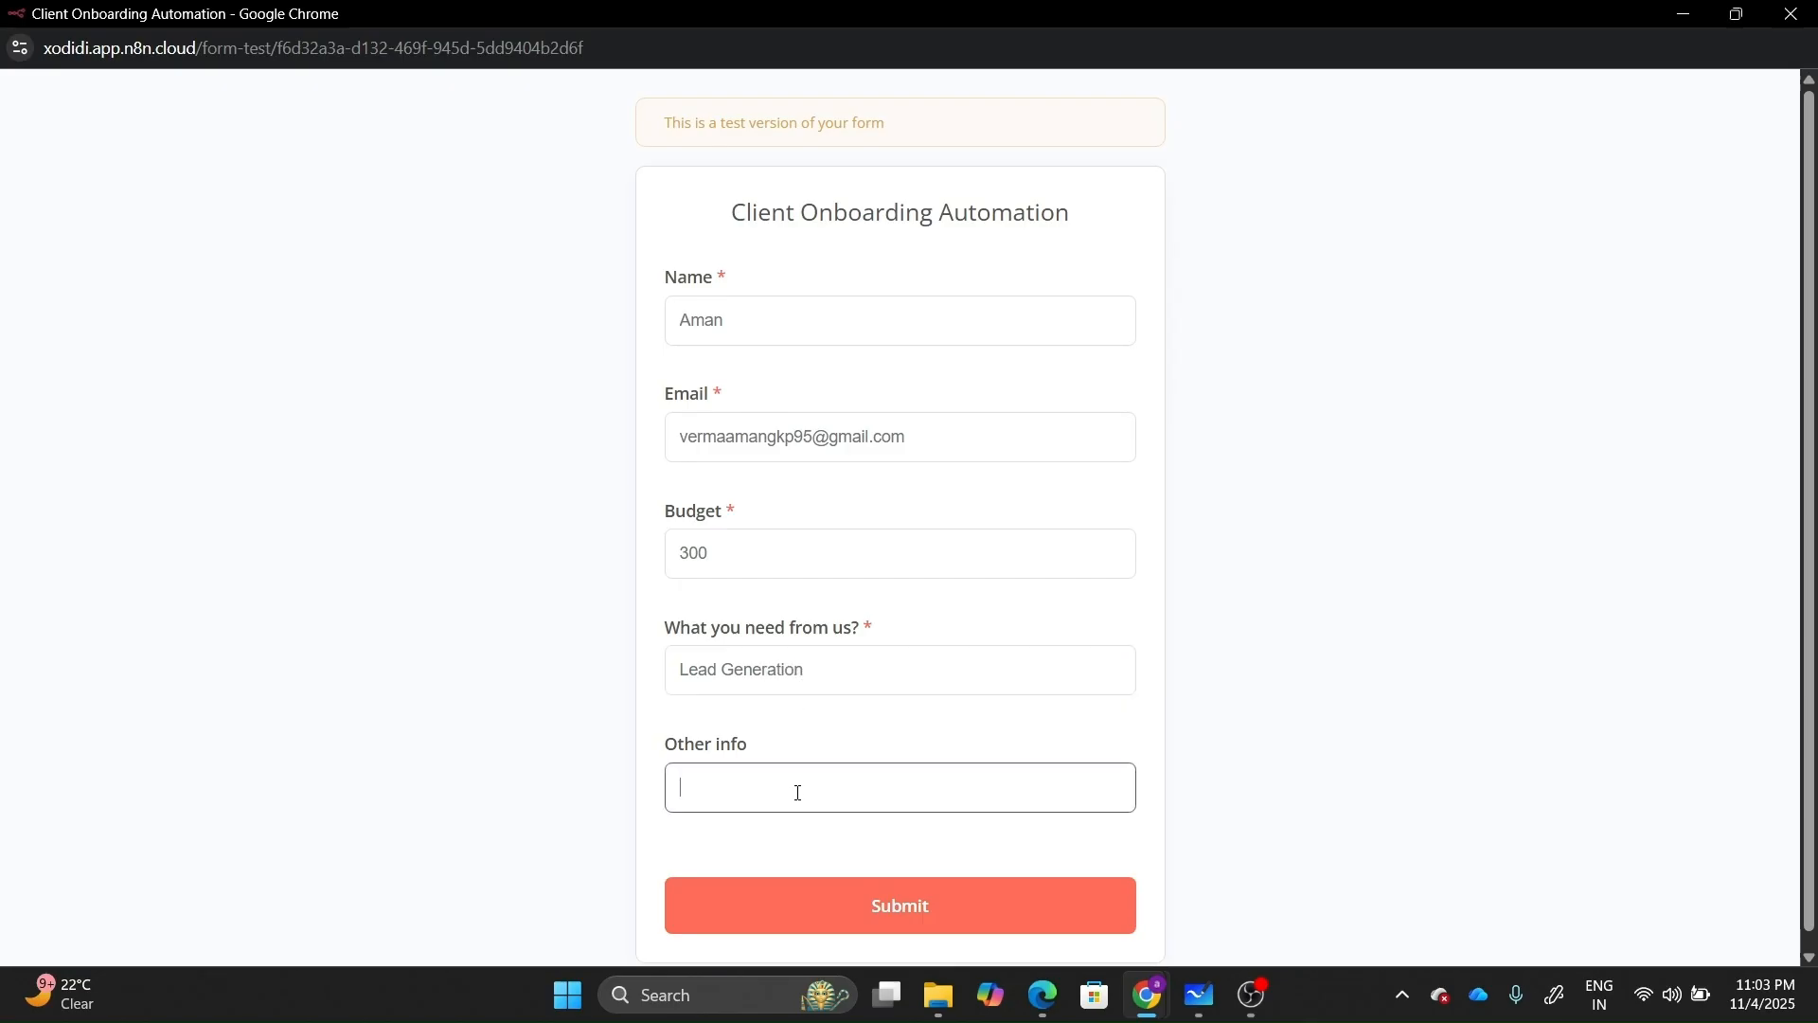
{"action": "type", "text": "I am marketing expert"}
{"action": "left_click", "coordinate": [837, 914]}
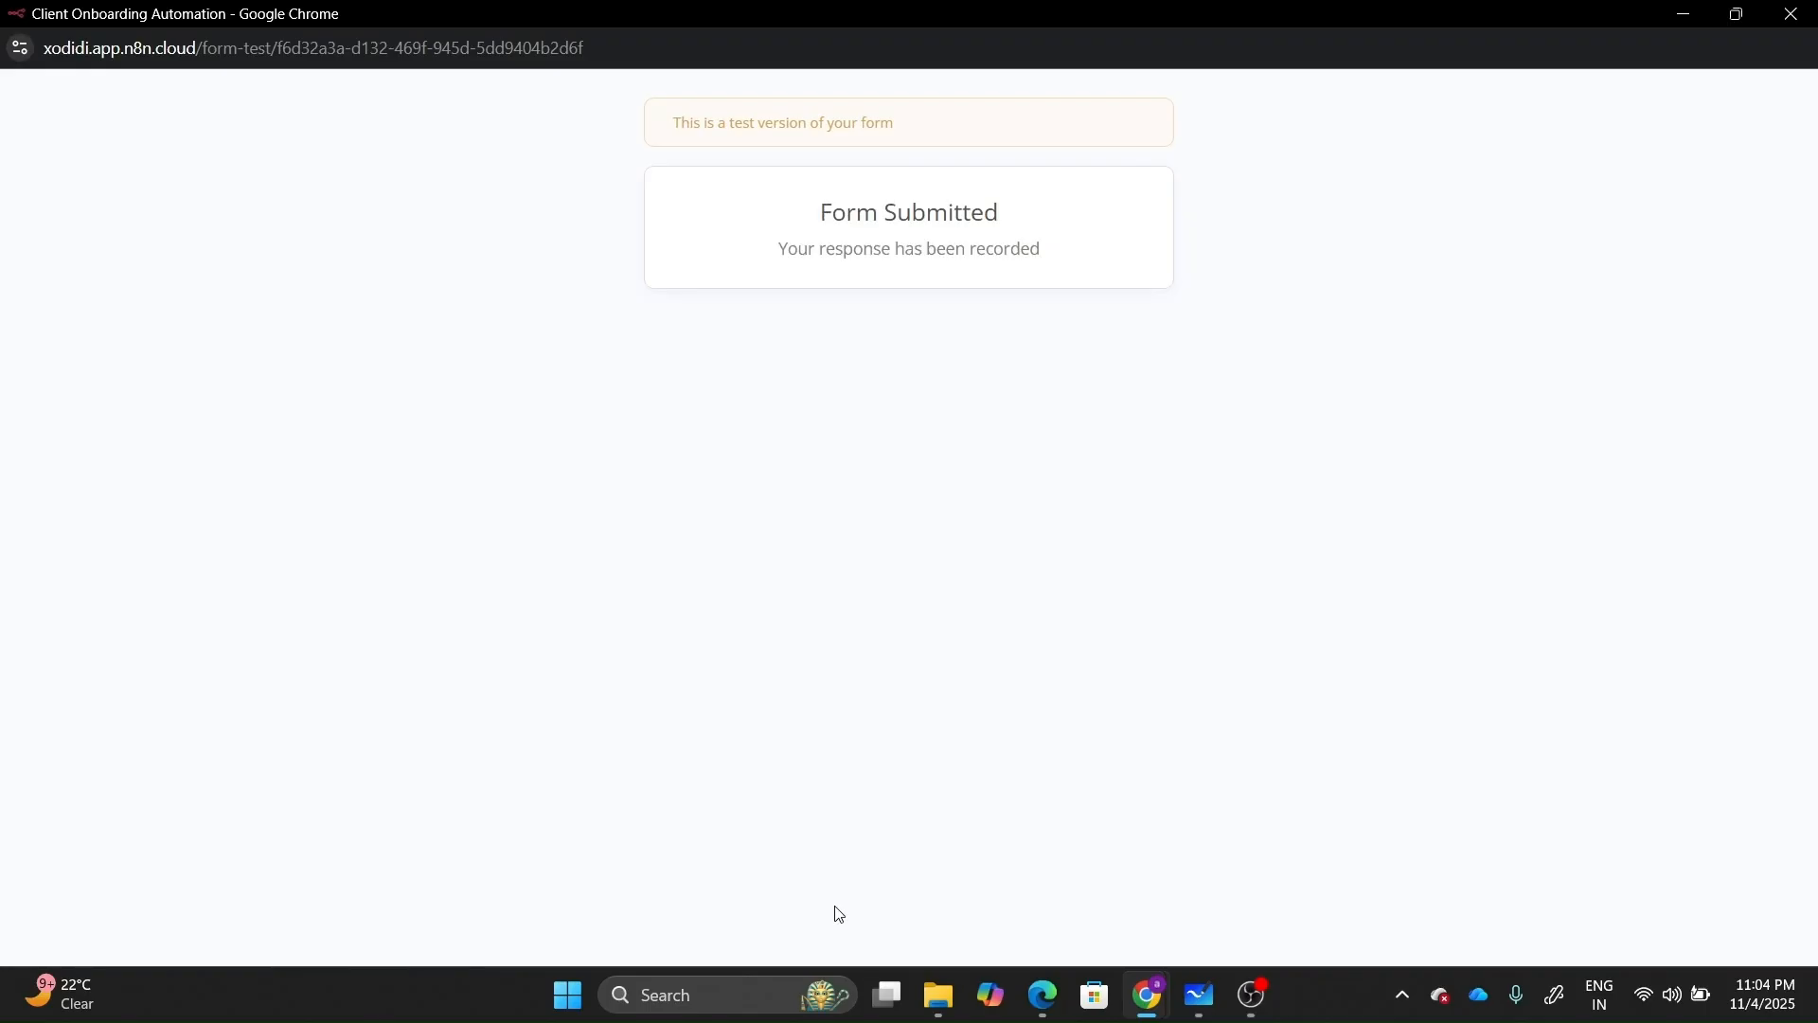
Close the form window, pin the trigger's submitted output, and go back to the canvas.
{"action": "left_click", "coordinate": [1791, 13]}
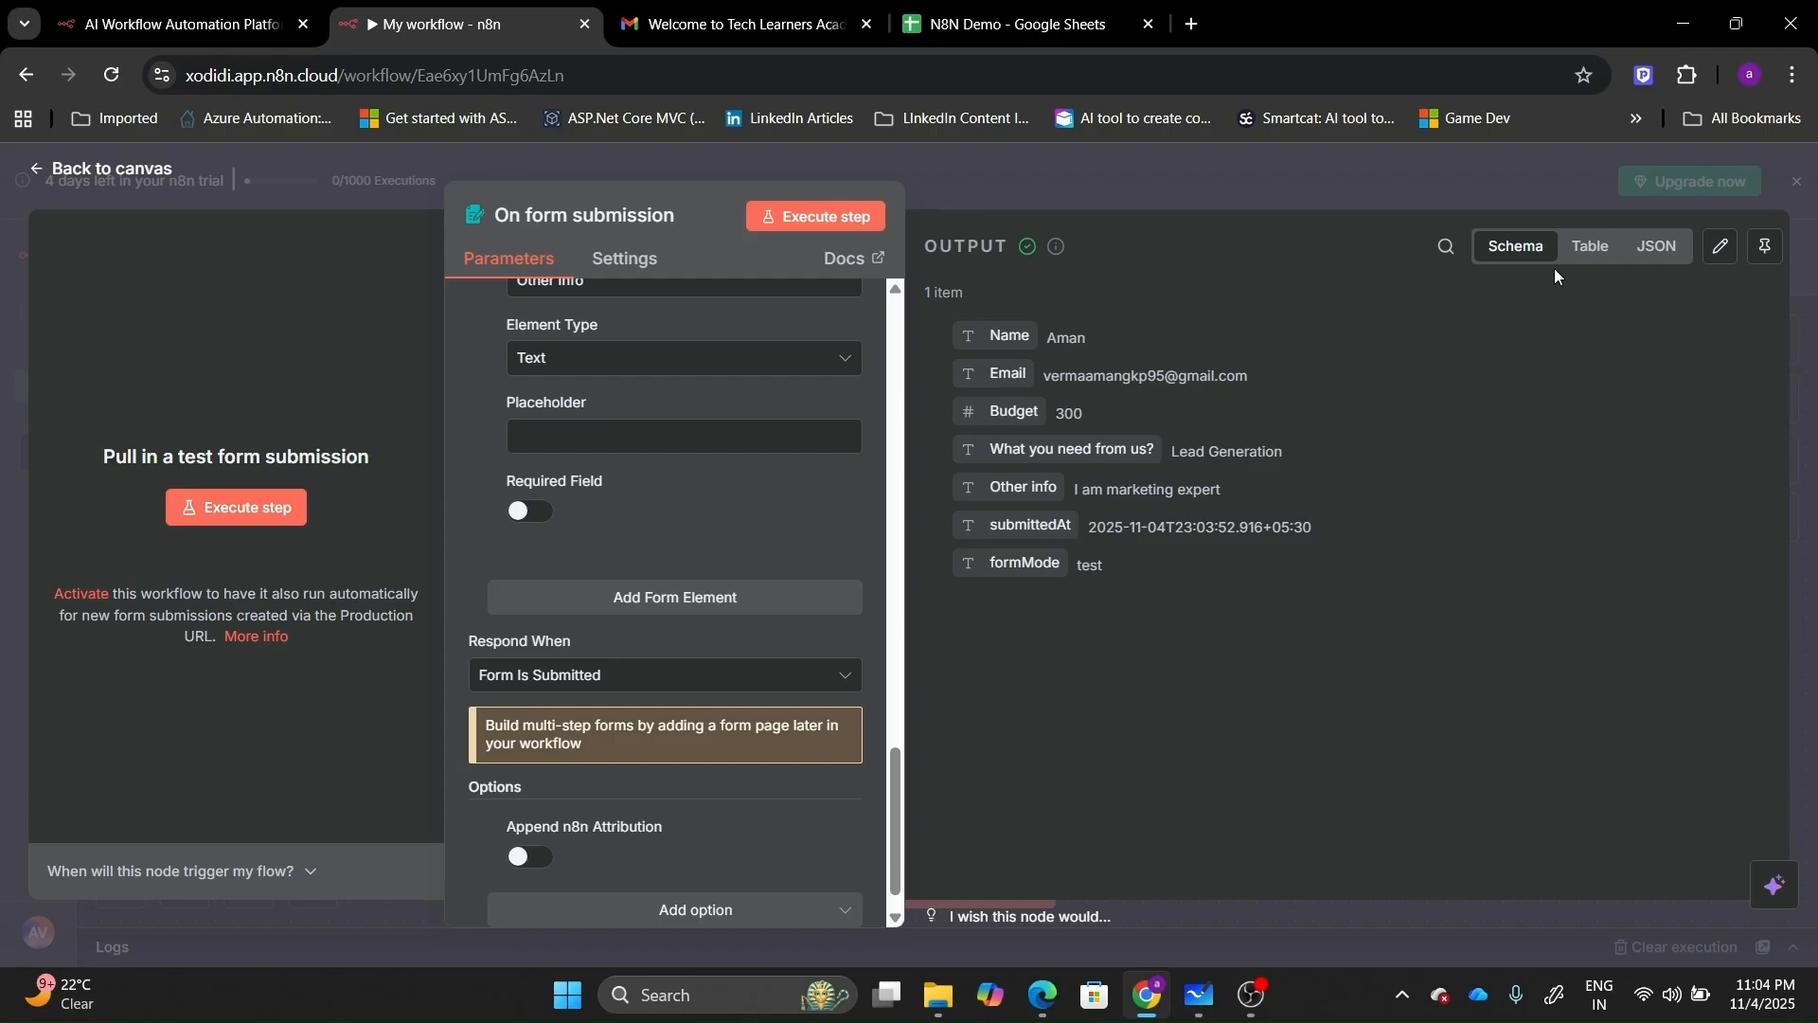
{"action": "left_click", "coordinate": [1759, 256]}
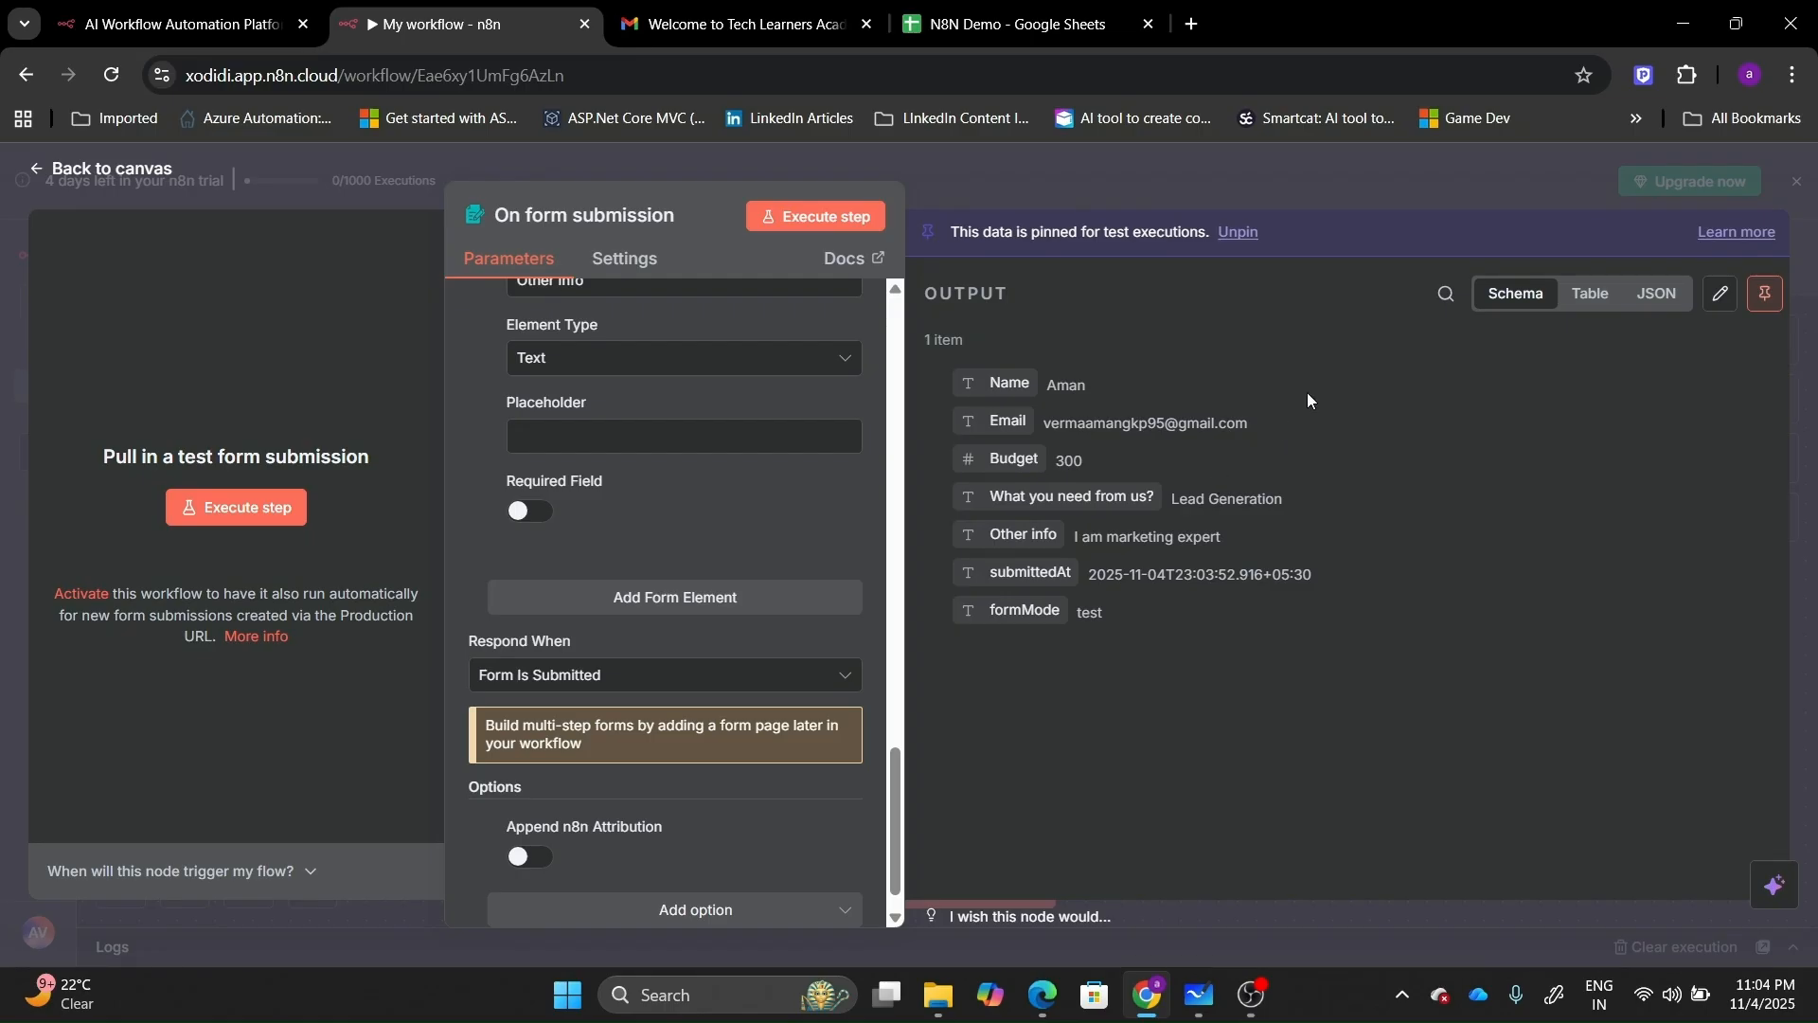
{"action": "left_click", "coordinate": [104, 166]}
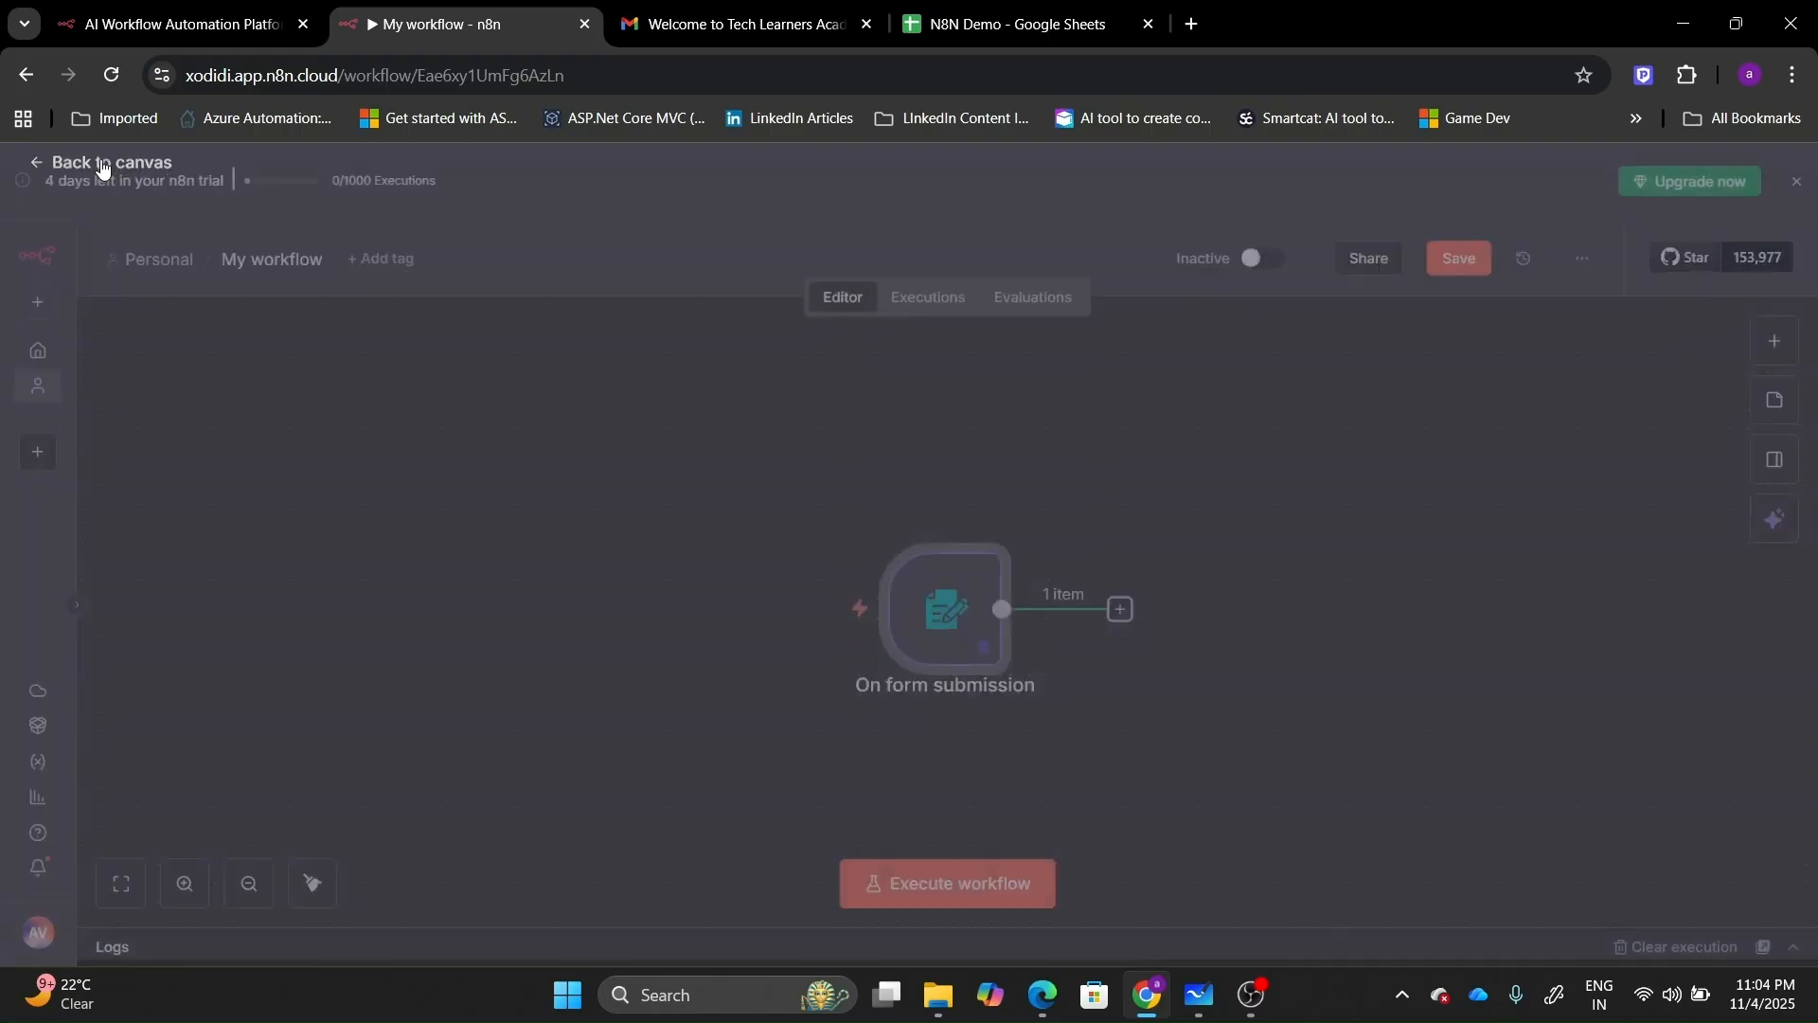
Move the form trigger left and add an AI Agent node after it.
{"action": "mouse_move", "coordinate": [970, 520]}
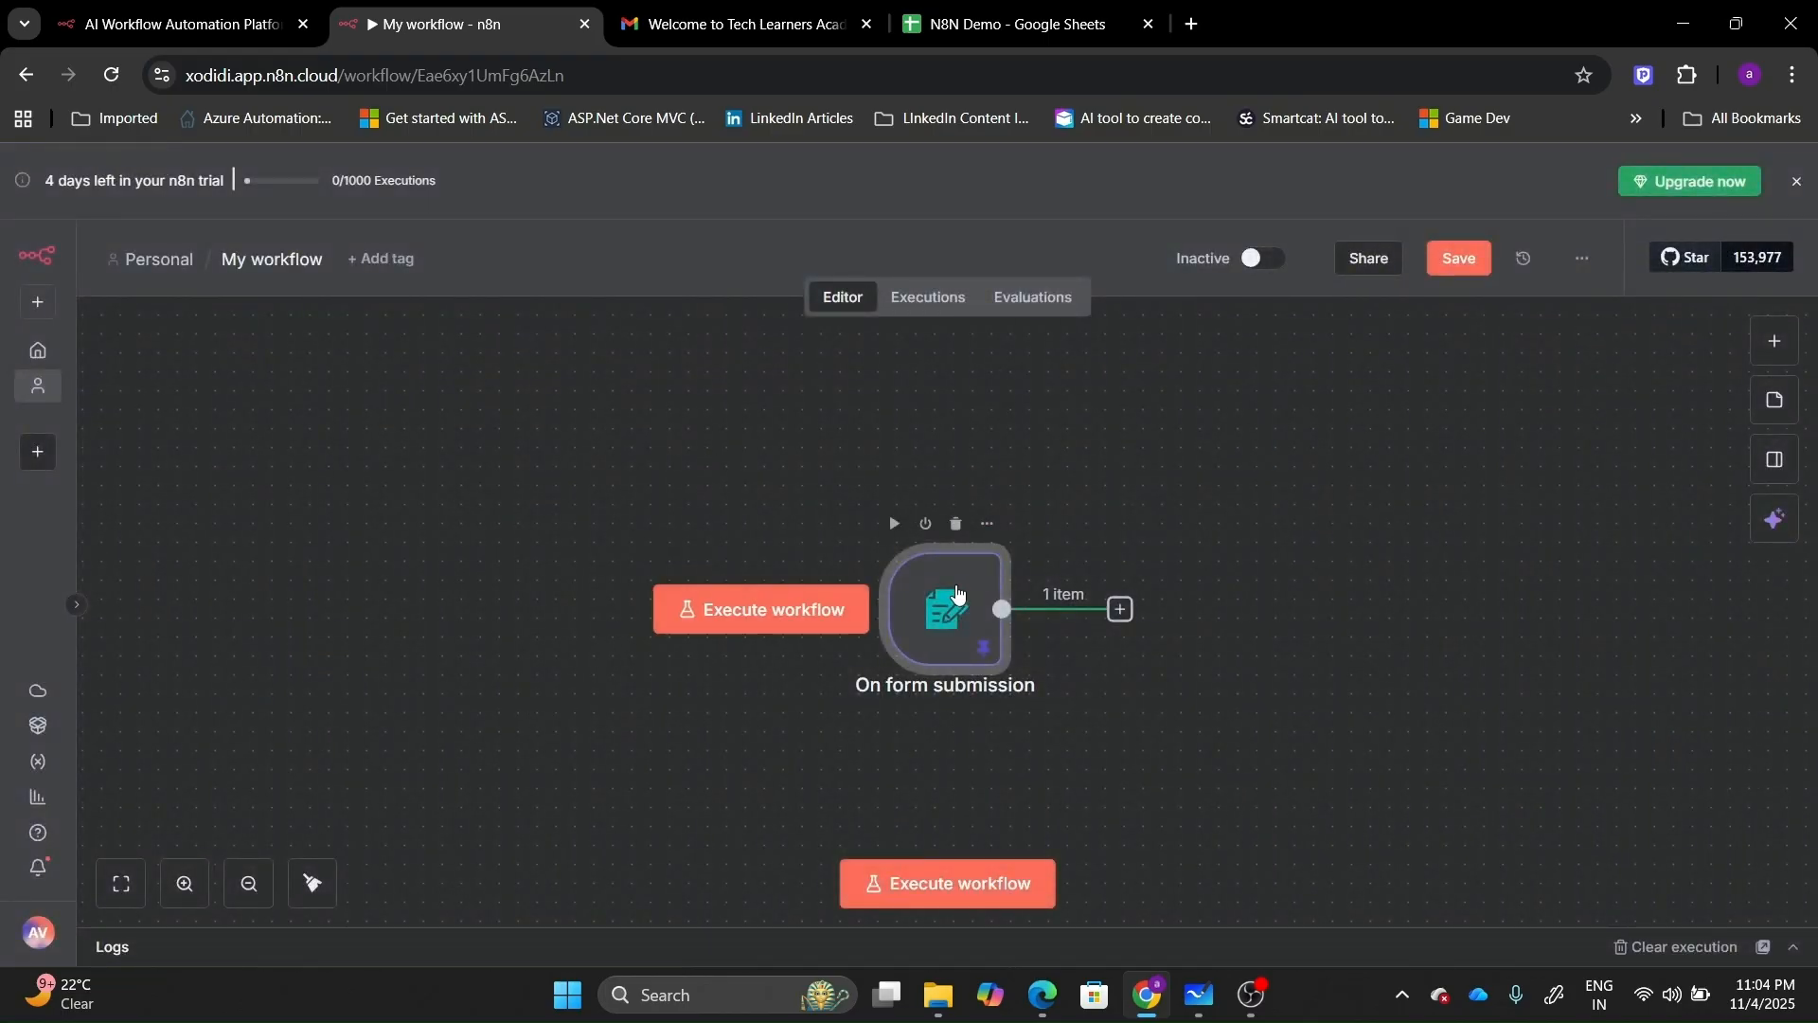
{"action": "left_click_drag", "start_coordinate": [956, 589], "coordinate": [292, 530]}
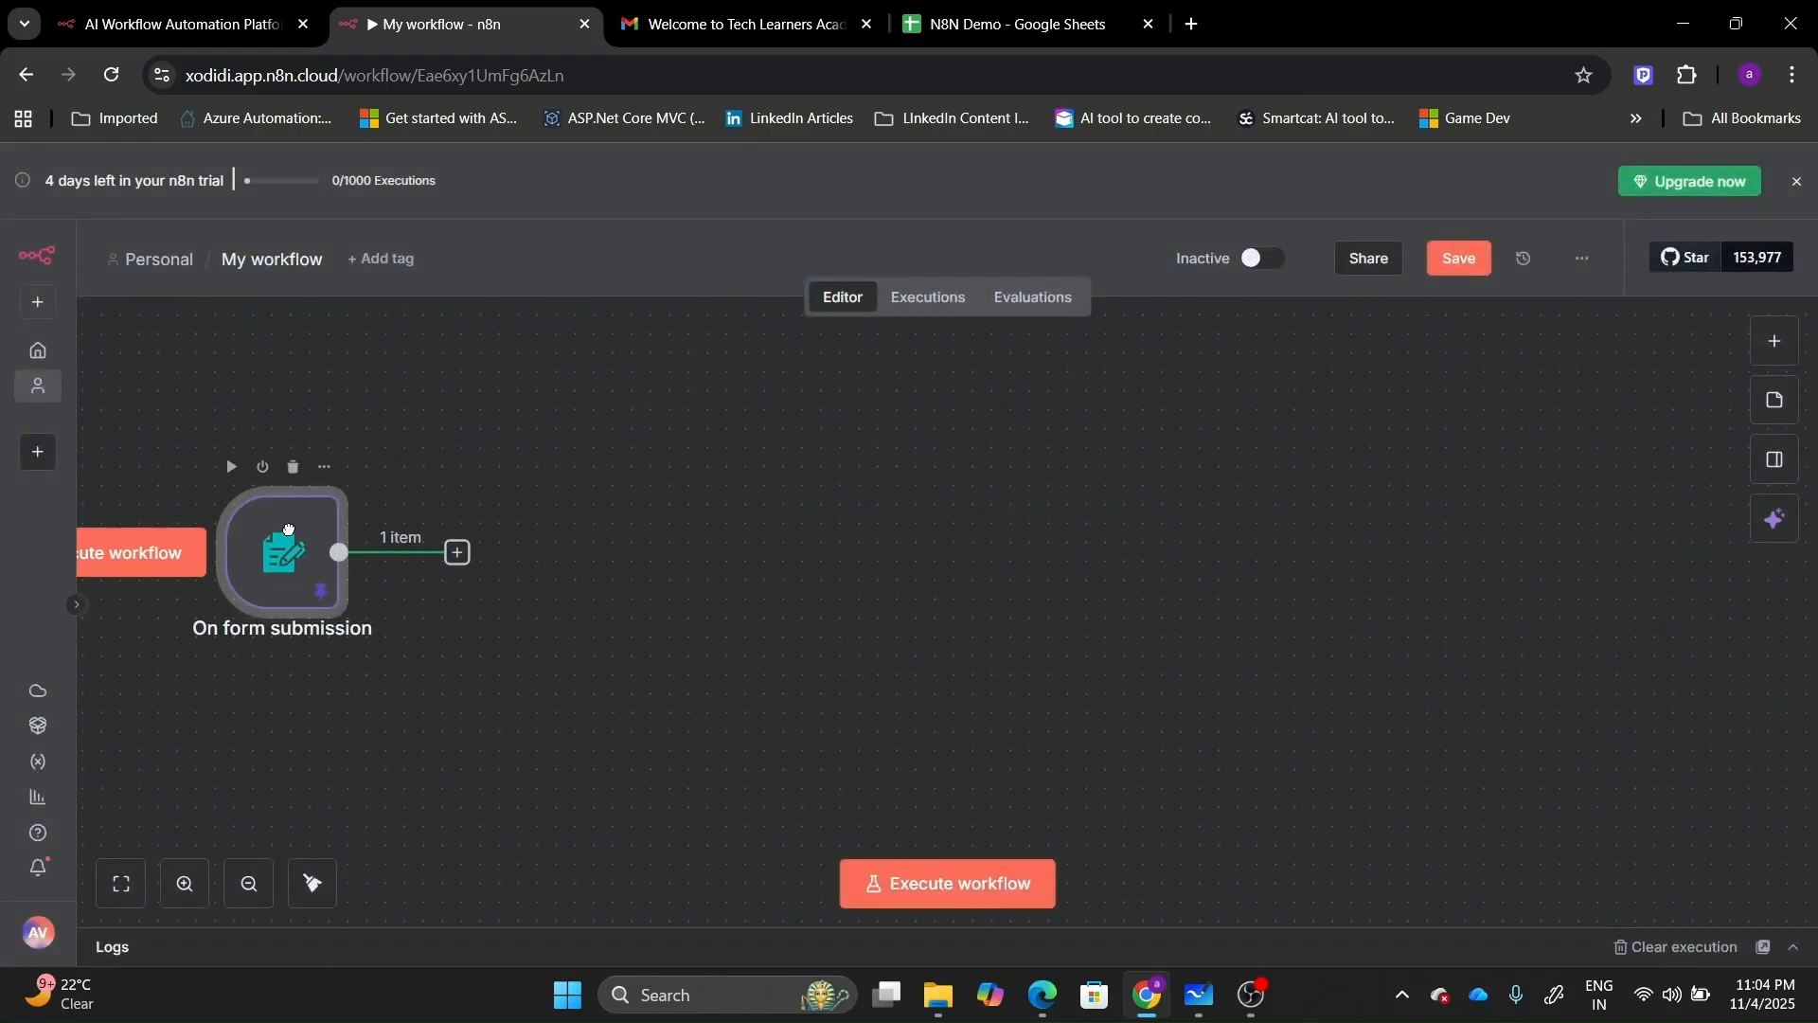
{"action": "left_click", "coordinate": [458, 553]}
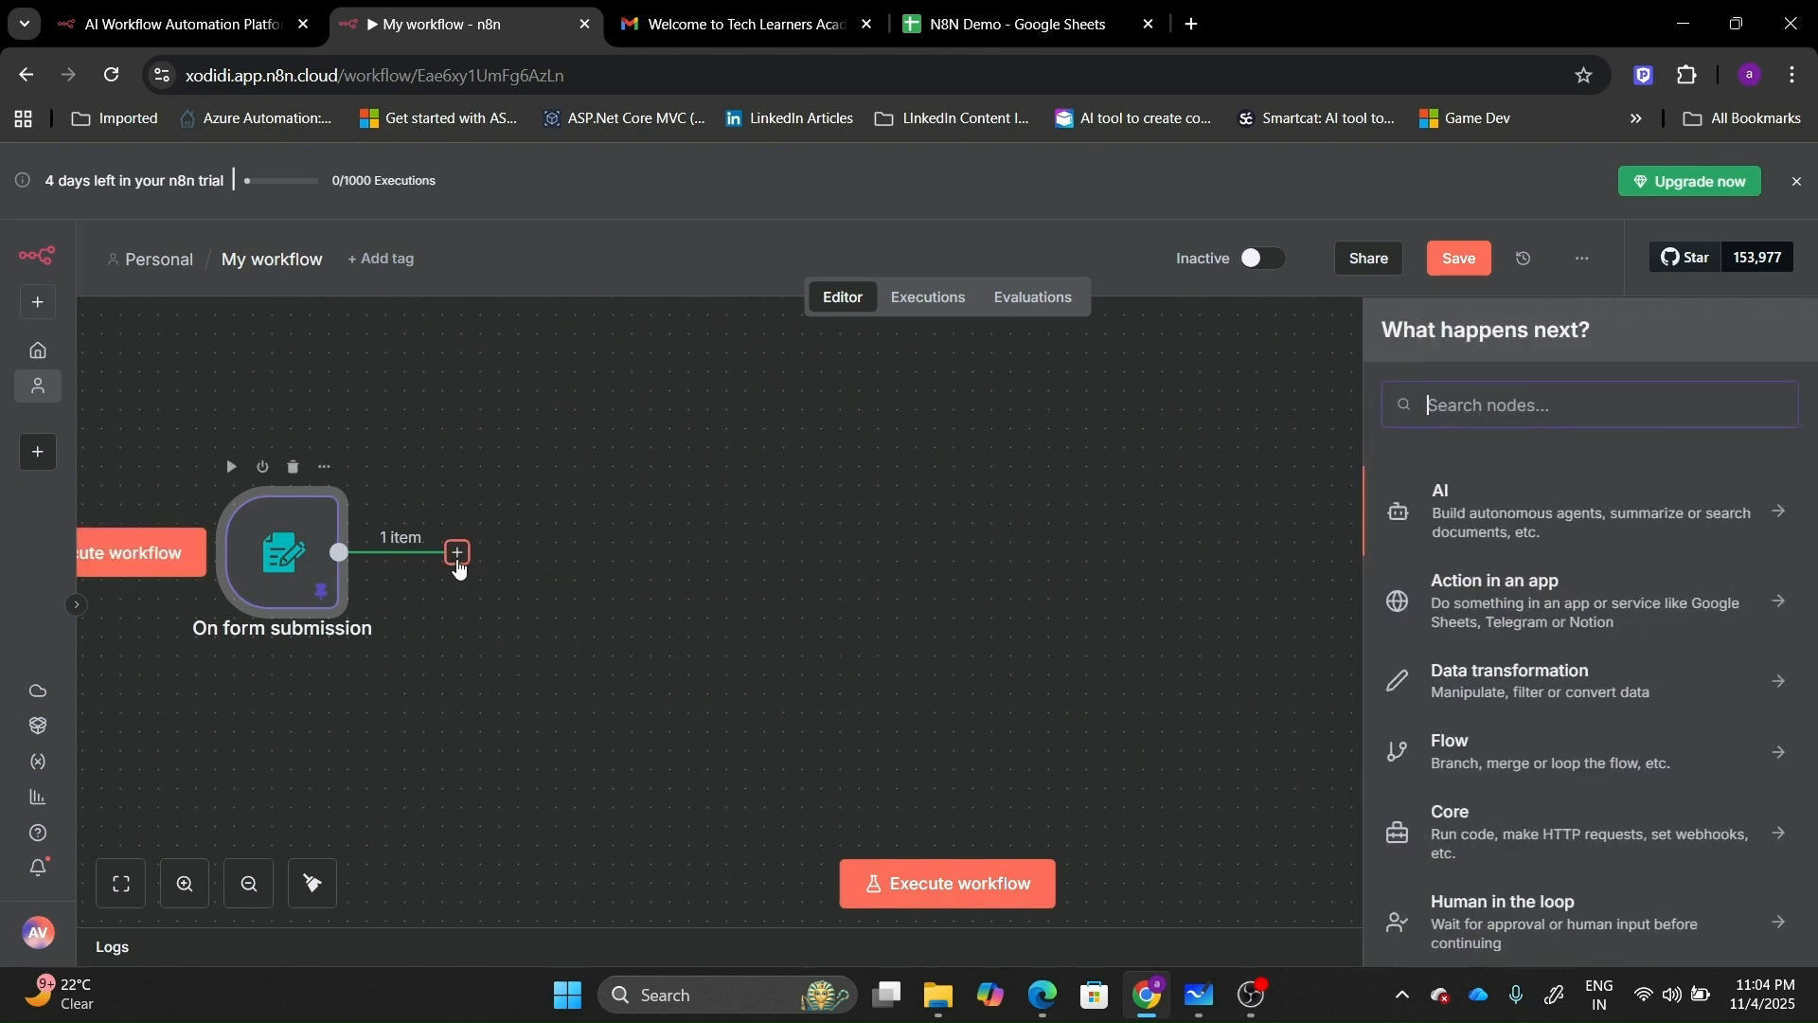
{"action": "type", "text": "Ai"}
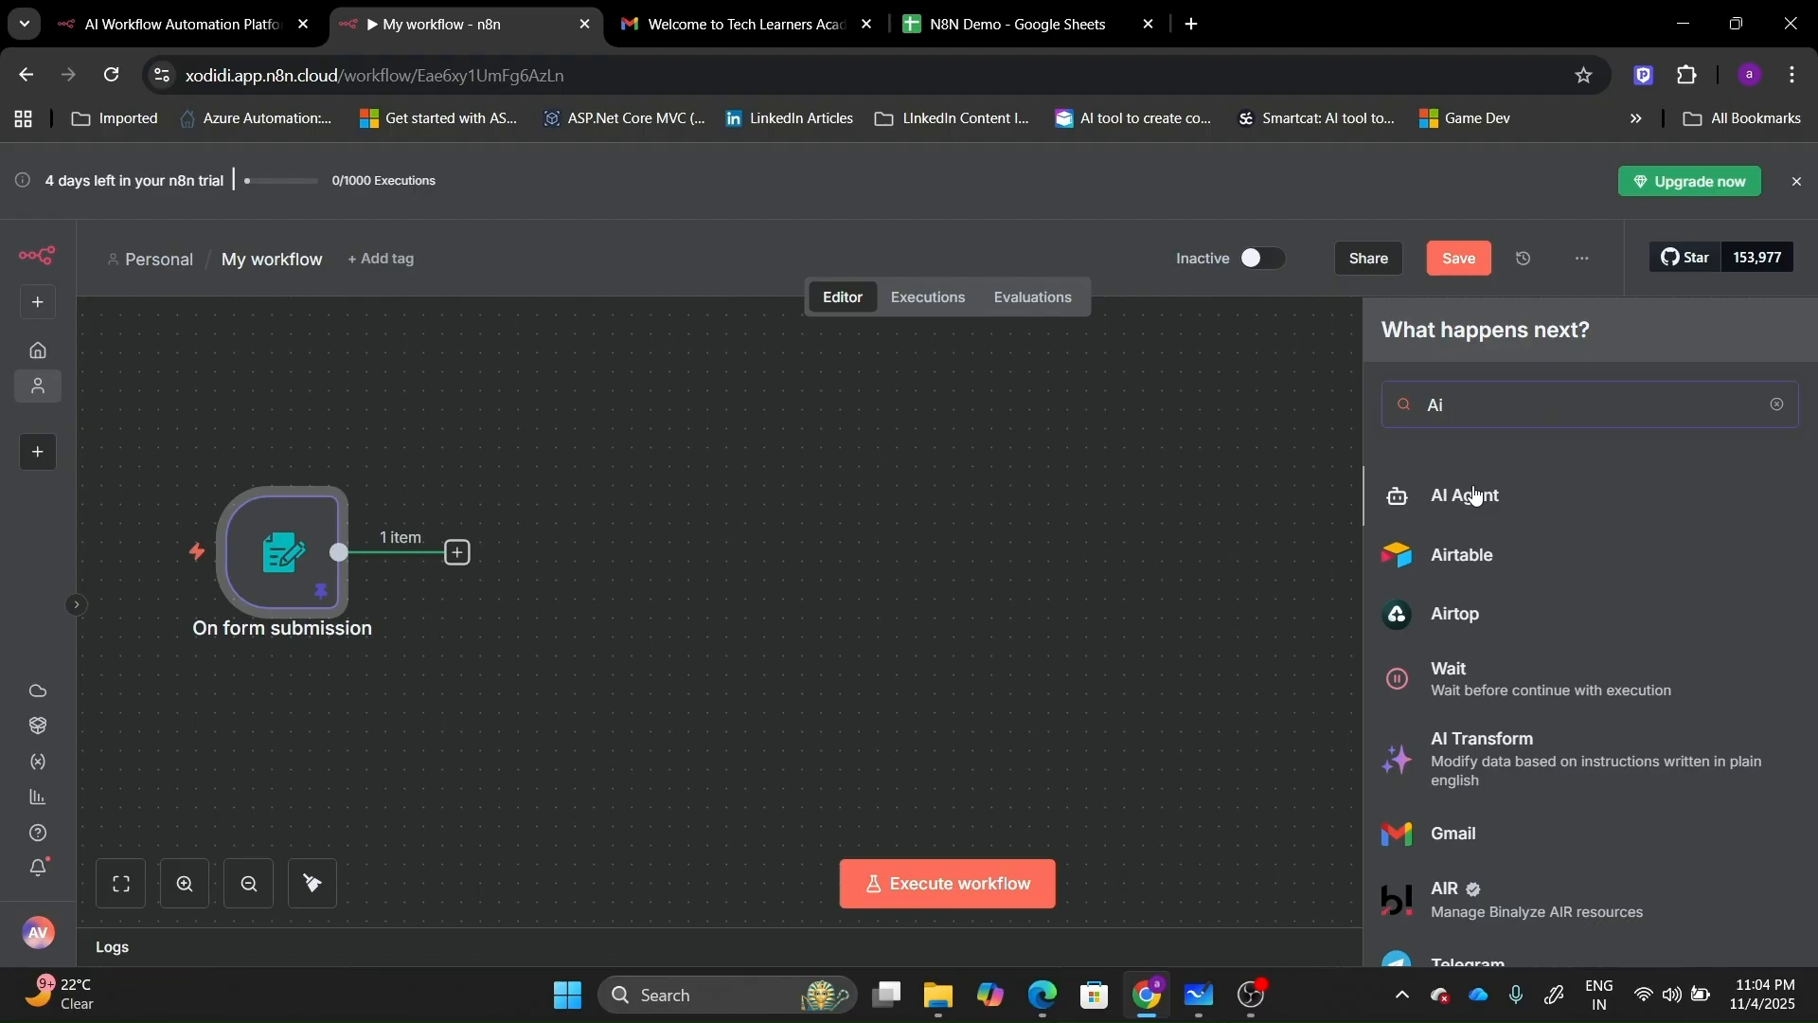
{"action": "left_click", "coordinate": [1474, 494]}
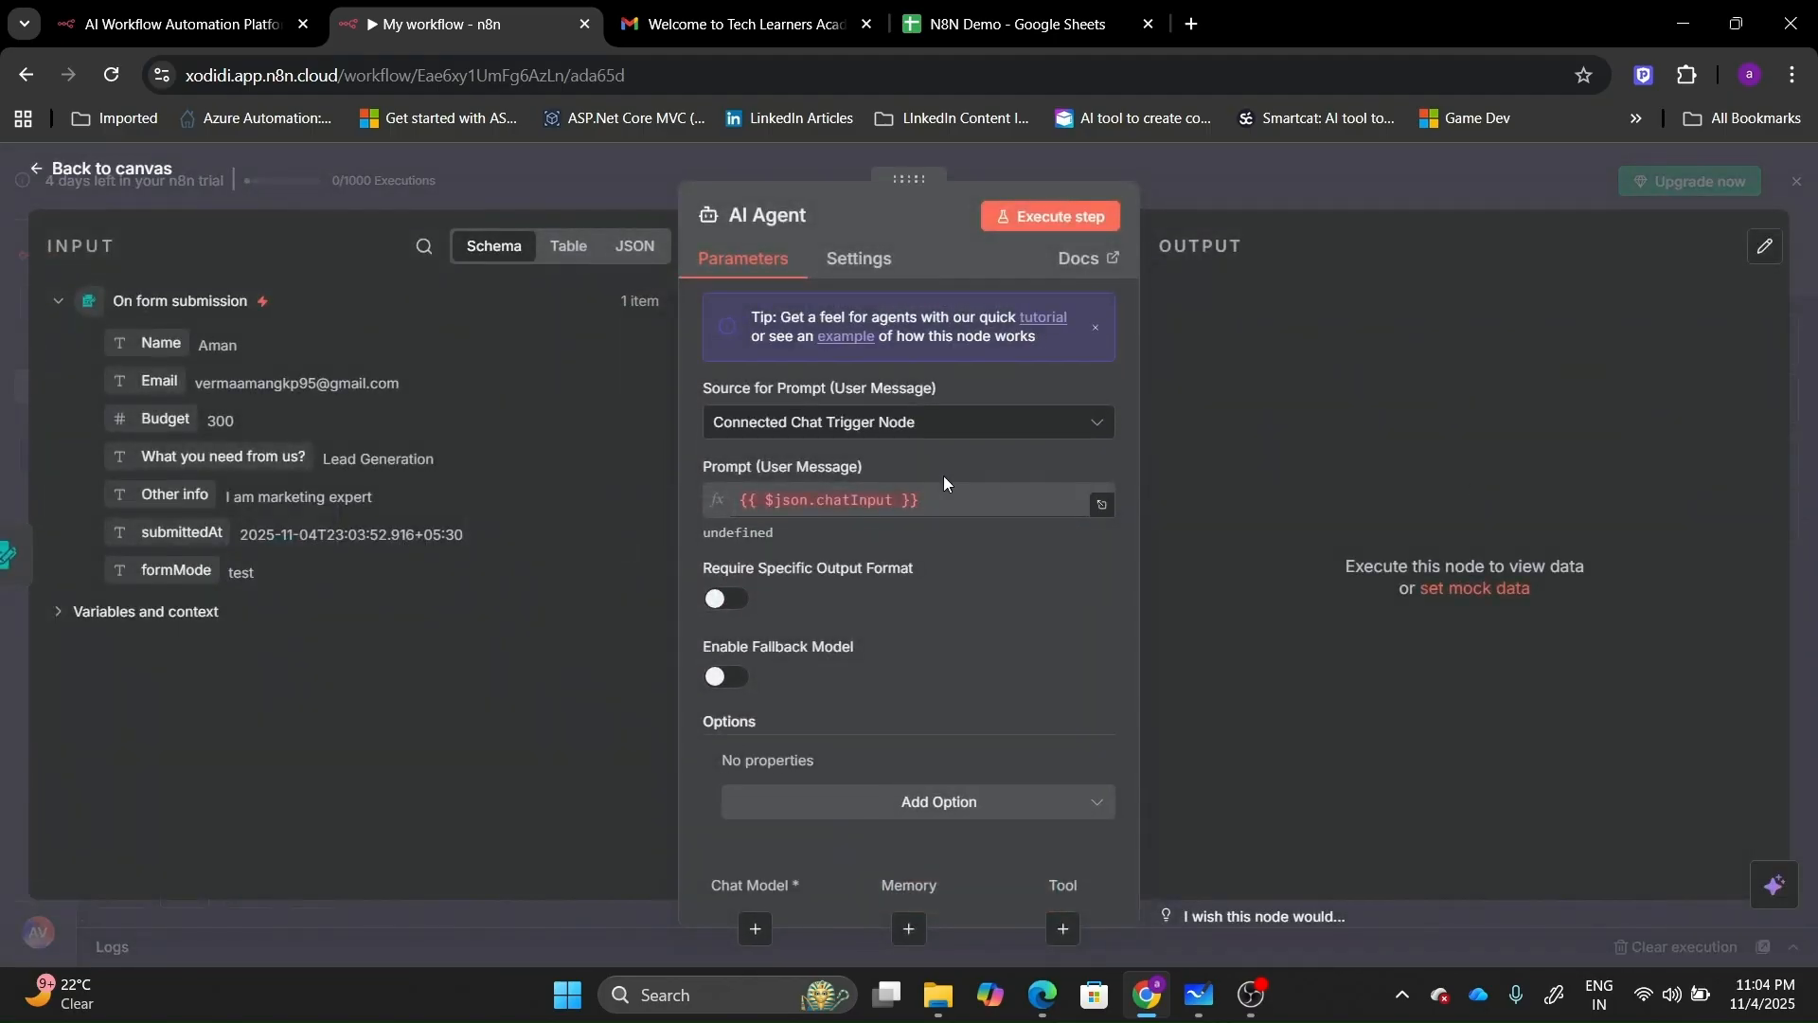
Set the agent's prompt source to Define below and put the prompt in expression mode.
{"action": "left_click", "coordinate": [1012, 437]}
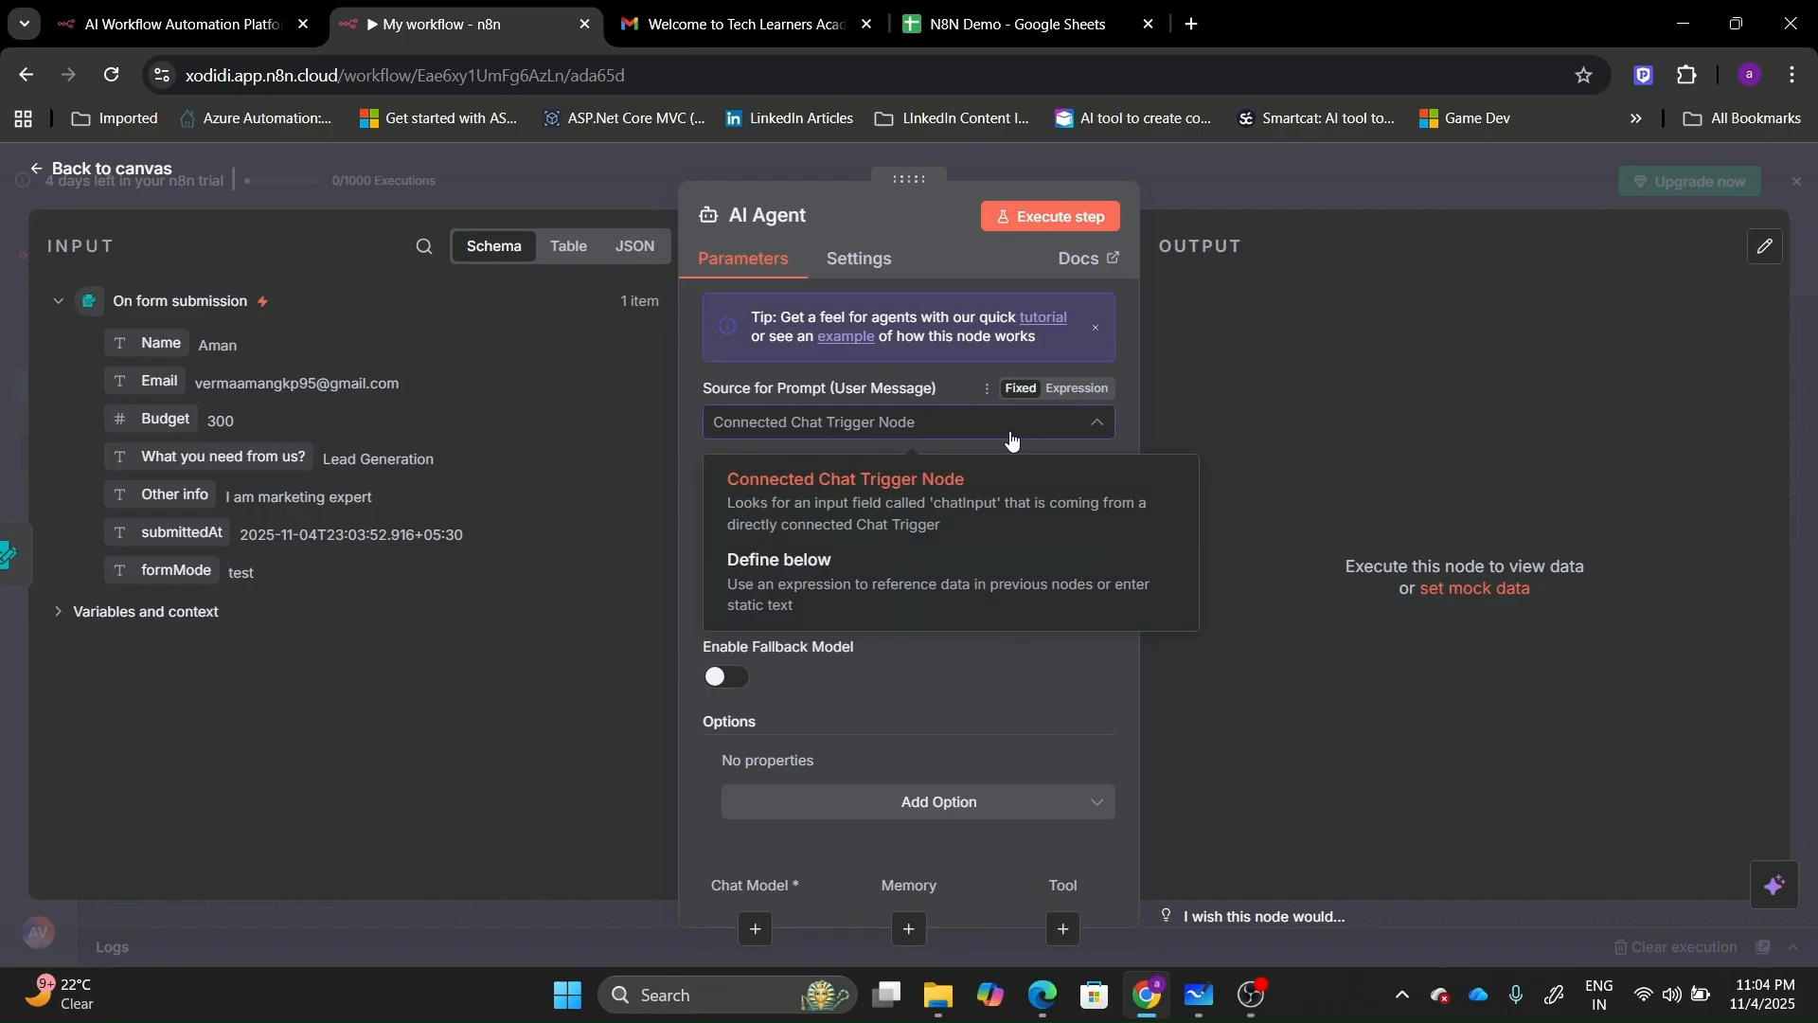
{"action": "left_click", "coordinate": [864, 611]}
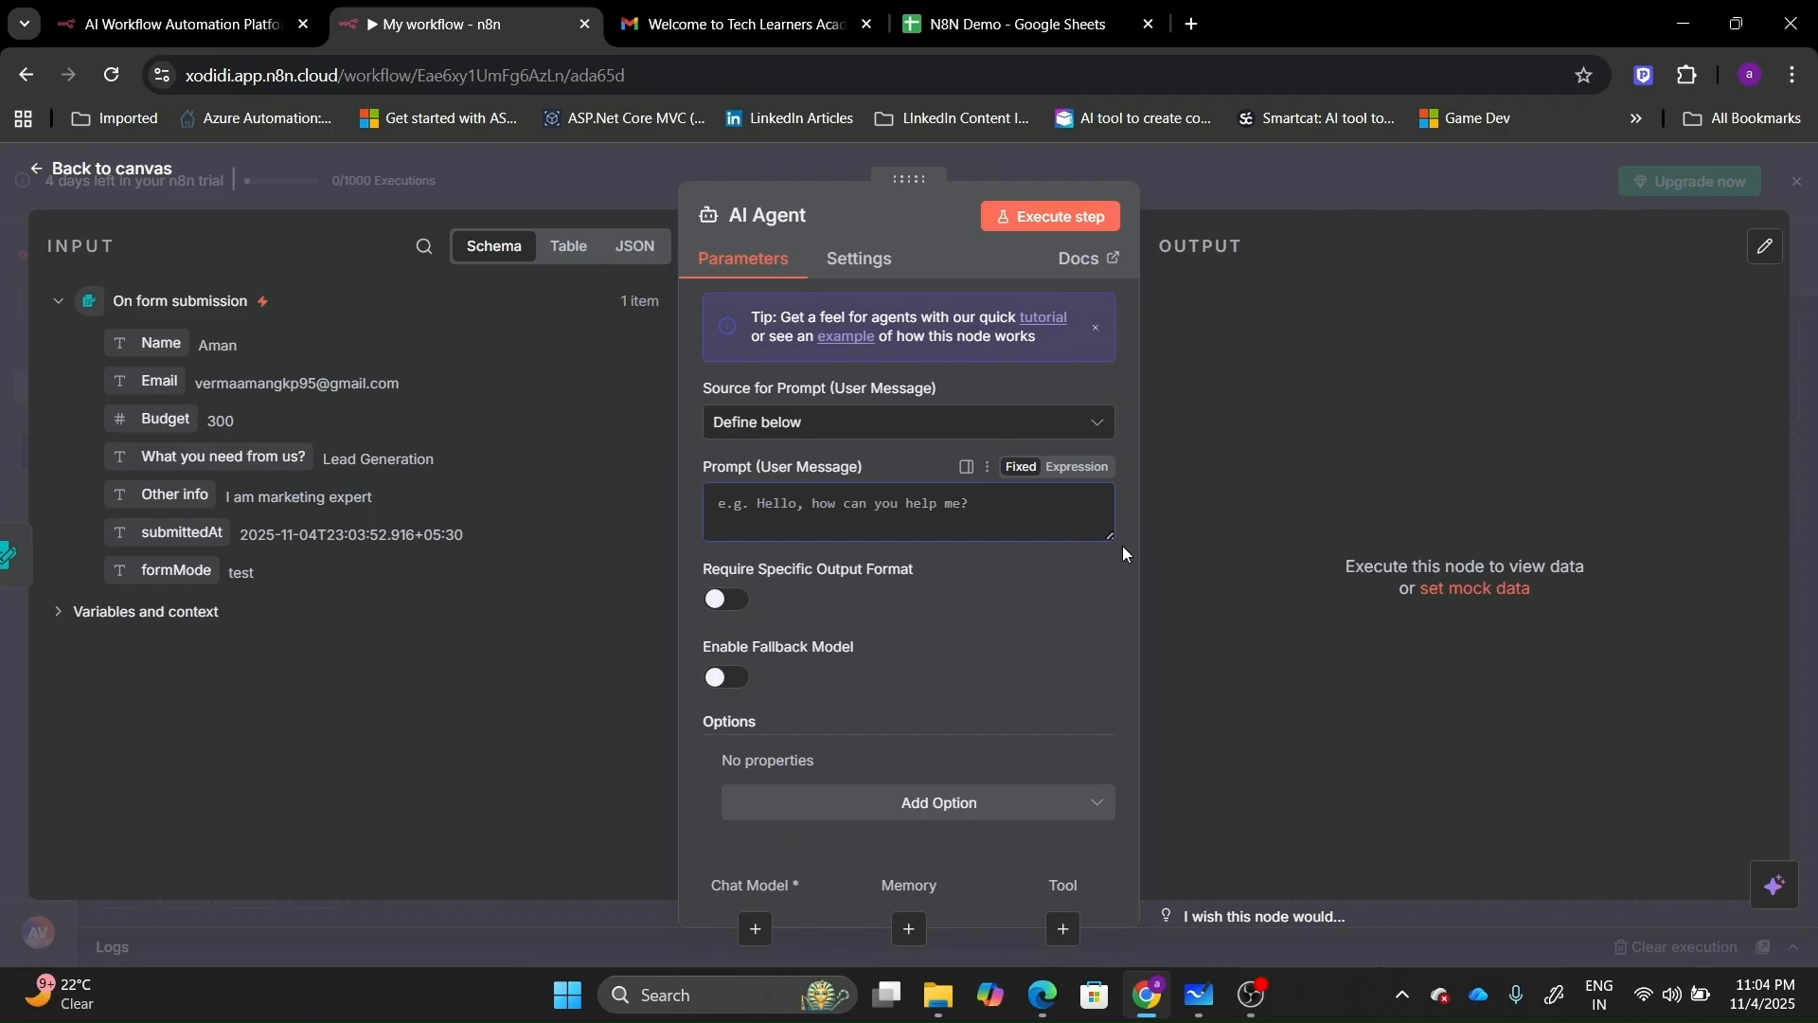
{"action": "left_click", "coordinate": [1067, 468]}
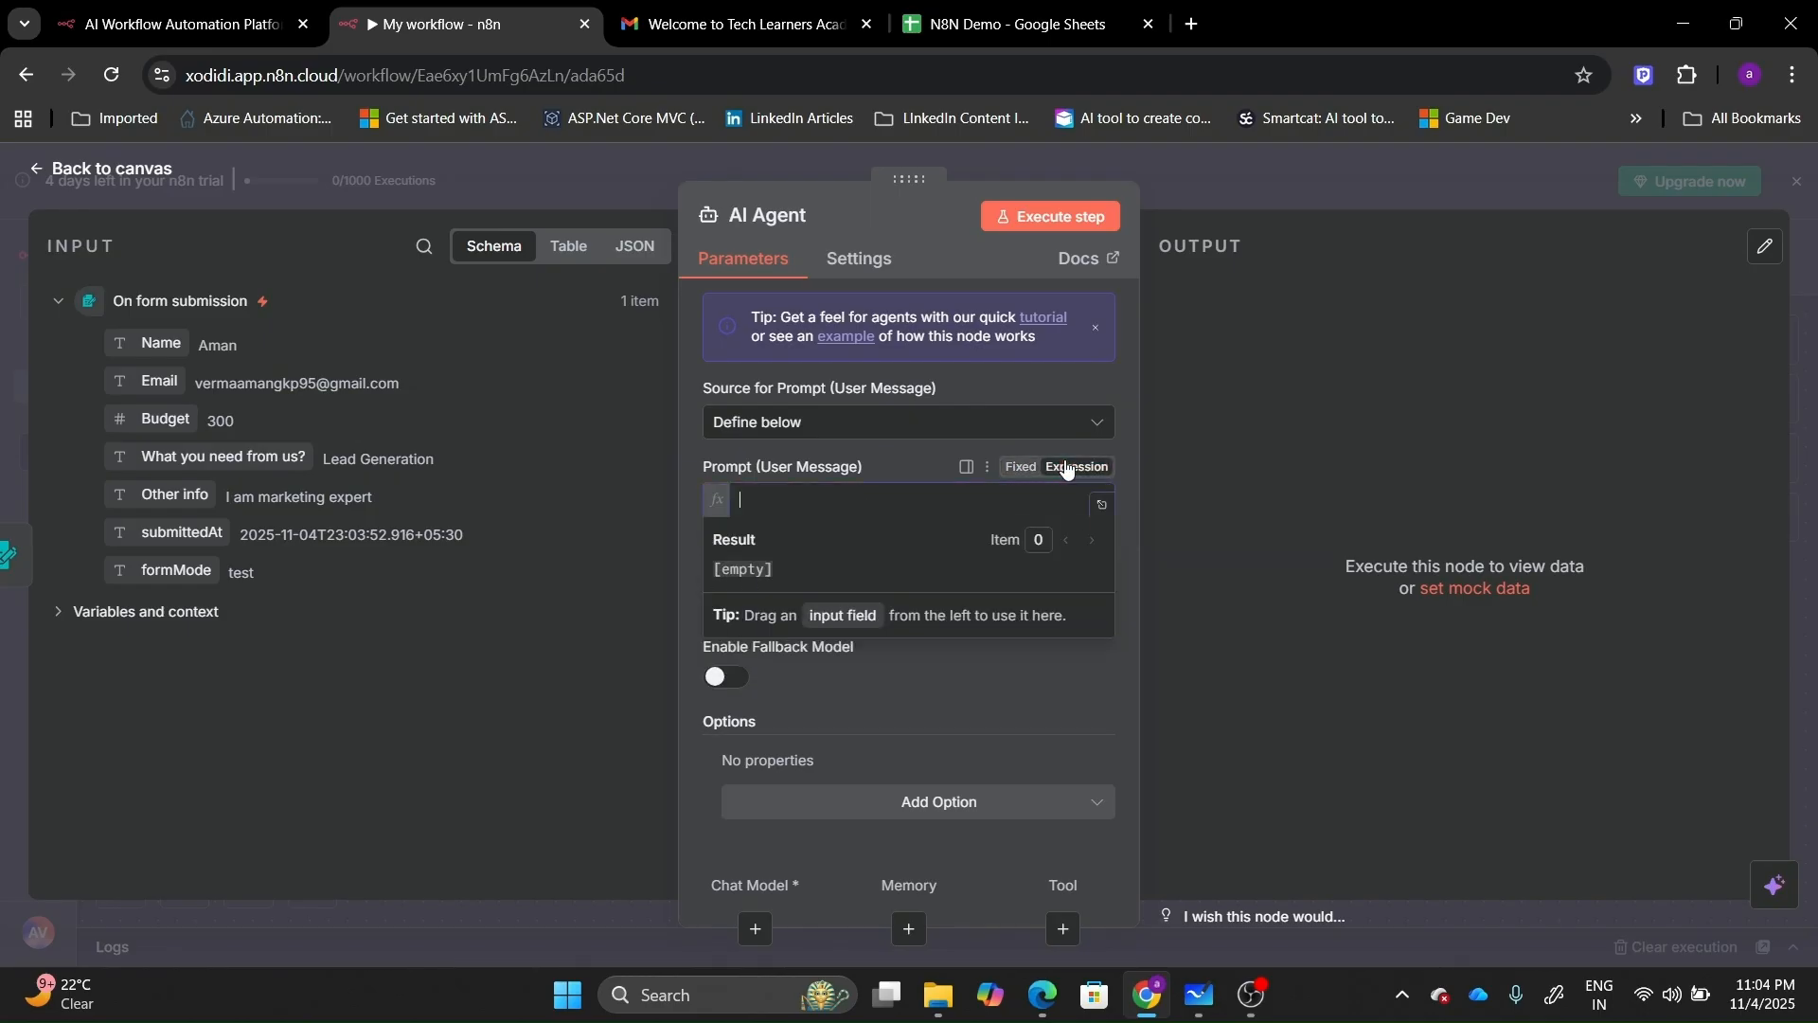
{"action": "left_click", "coordinate": [1101, 504]}
Sign in to n8n cloud and open the Client Onboarding workflow.
{"action": "left_click", "coordinate": [176, 23]}
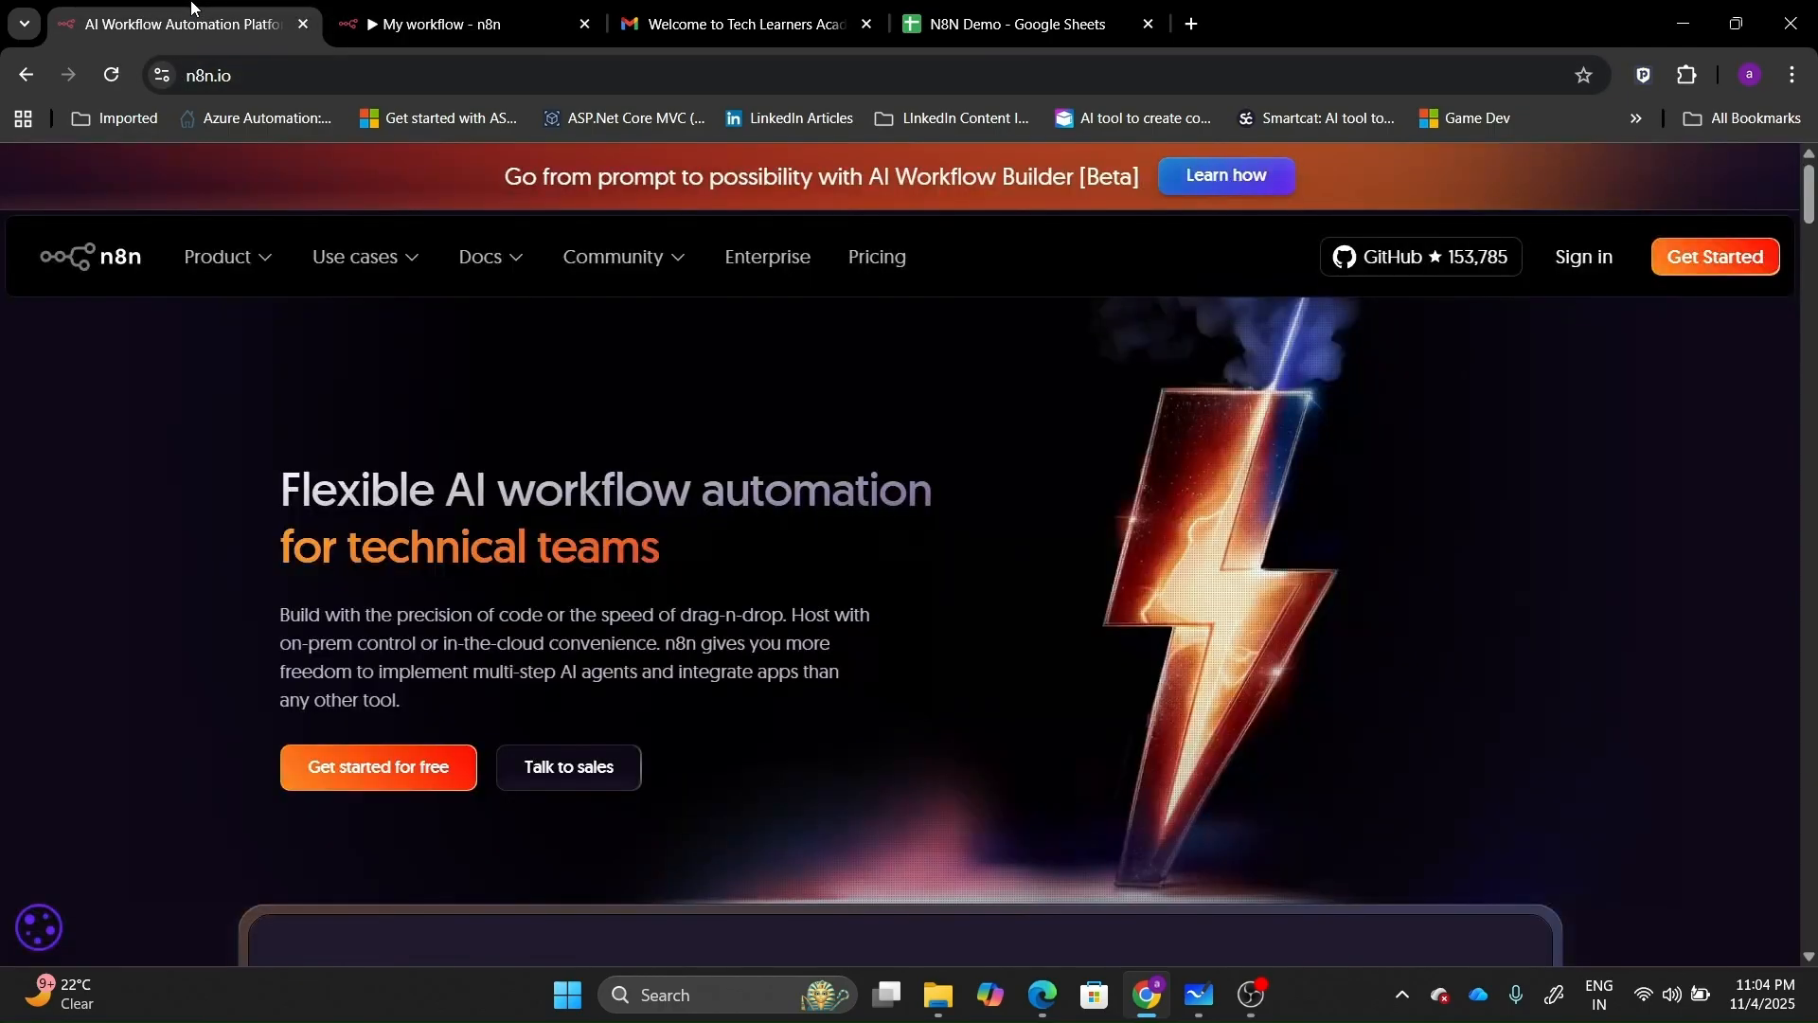
{"action": "left_click", "coordinate": [1577, 257]}
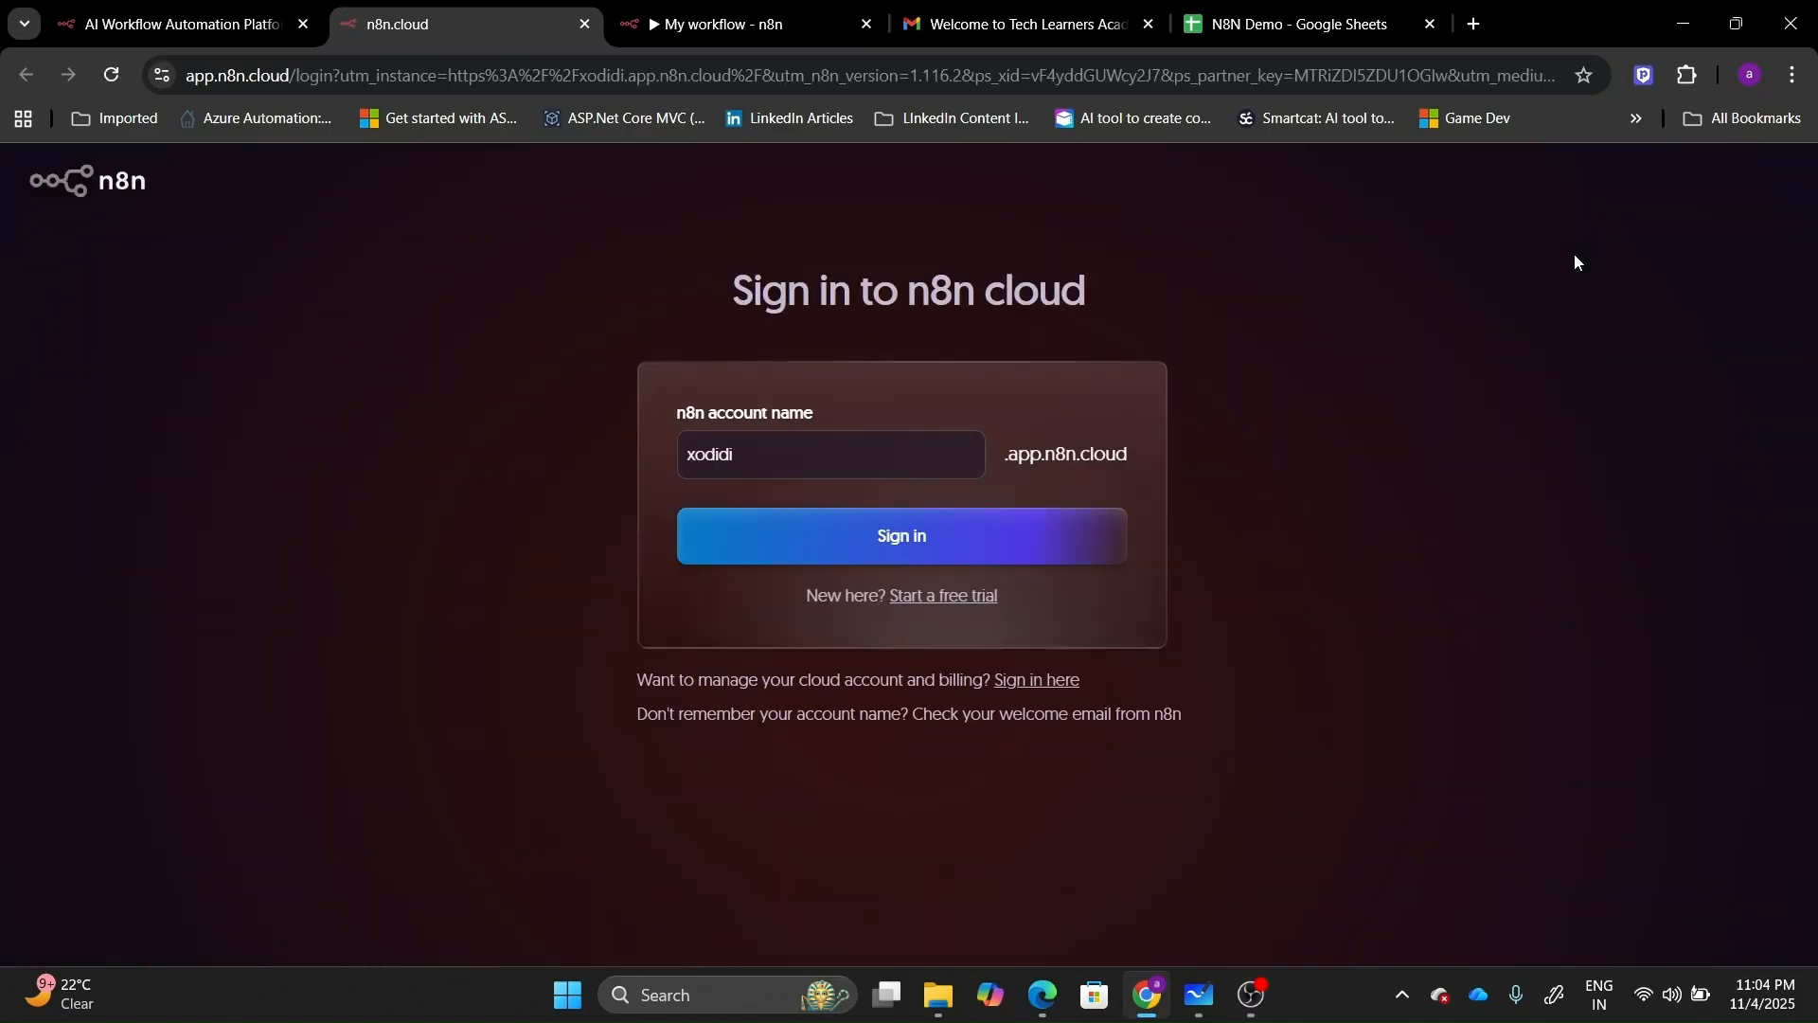
{"action": "left_click", "coordinate": [946, 540]}
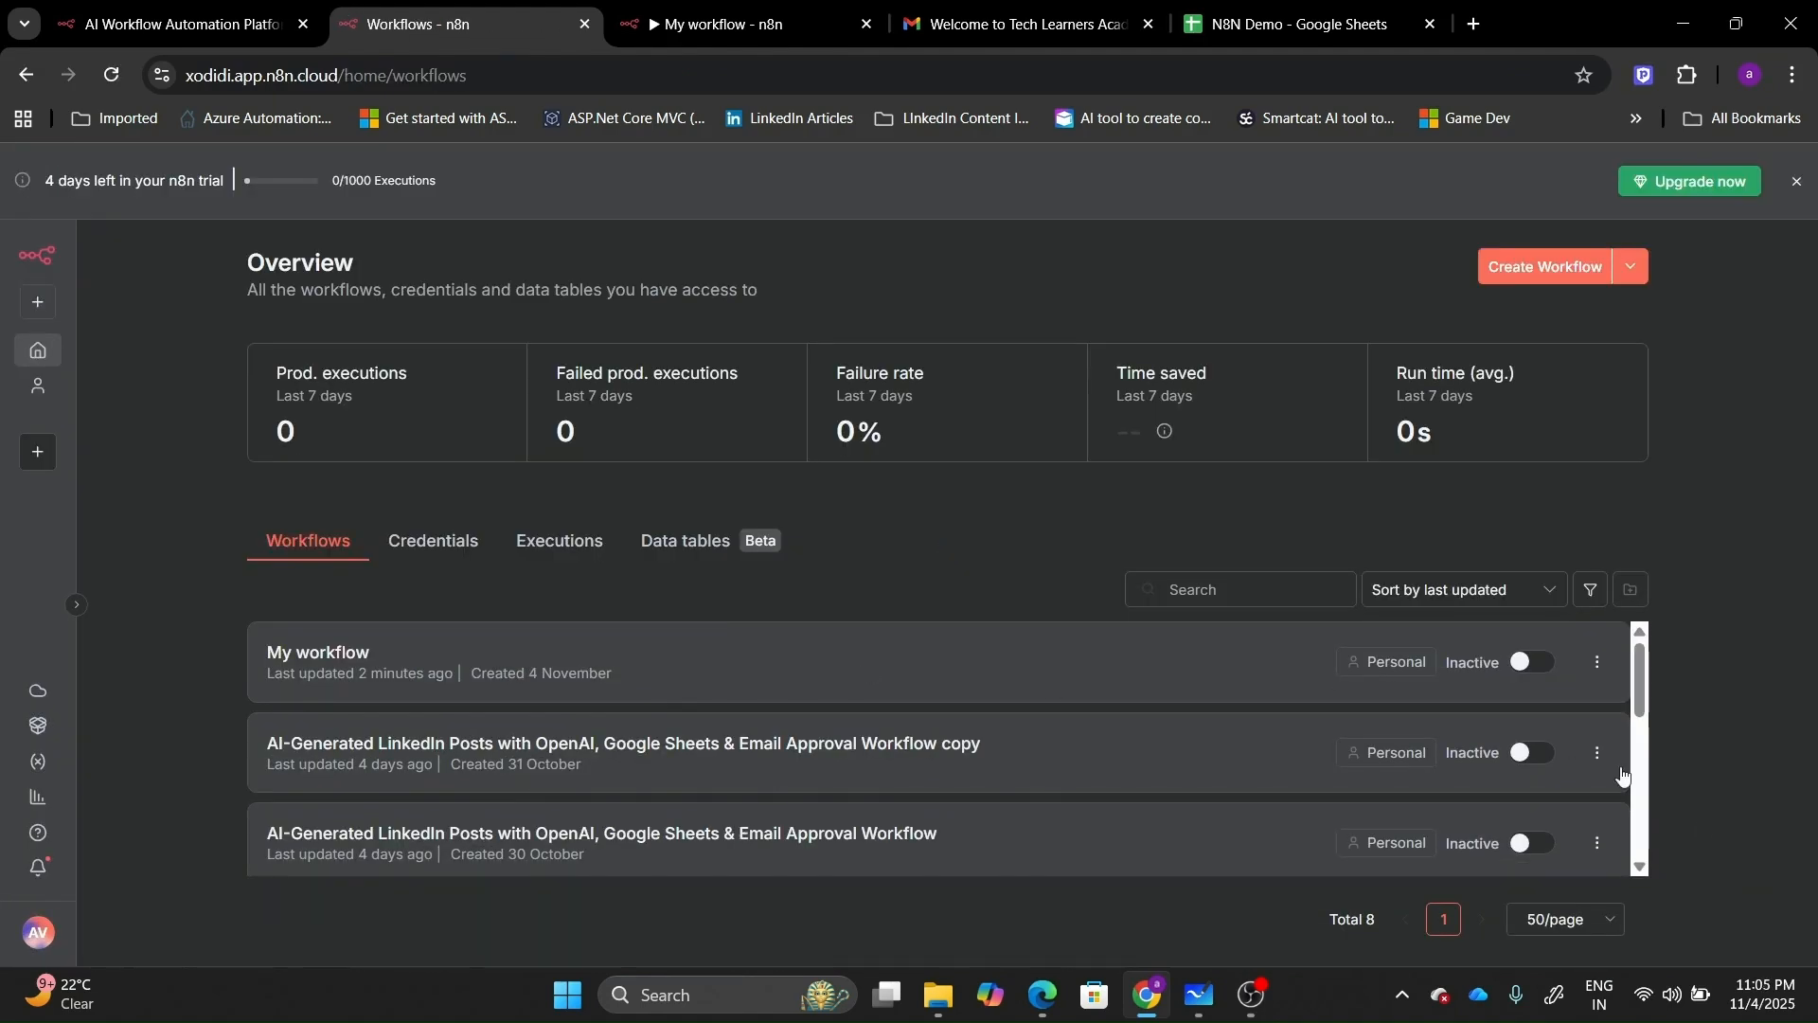
{"action": "scroll", "coordinate": [1647, 872], "scroll_direction": "down", "scroll_amount": 5}
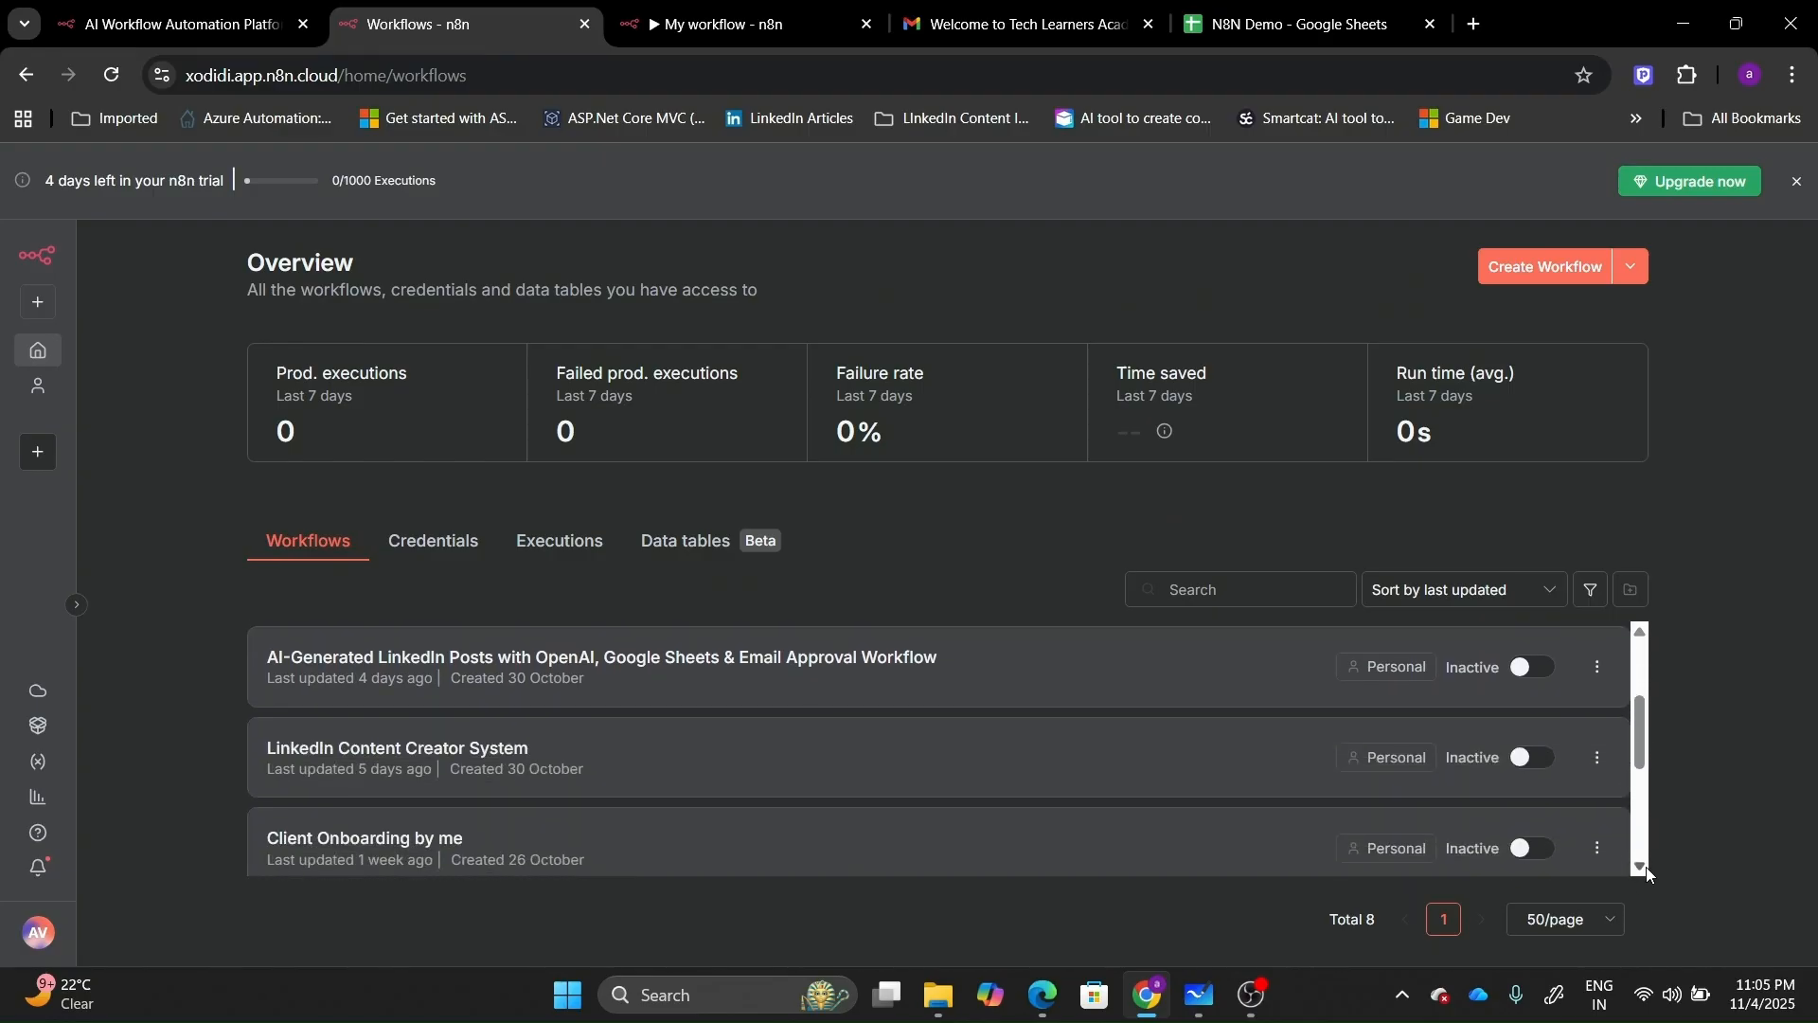
{"action": "left_click", "coordinate": [789, 795]}
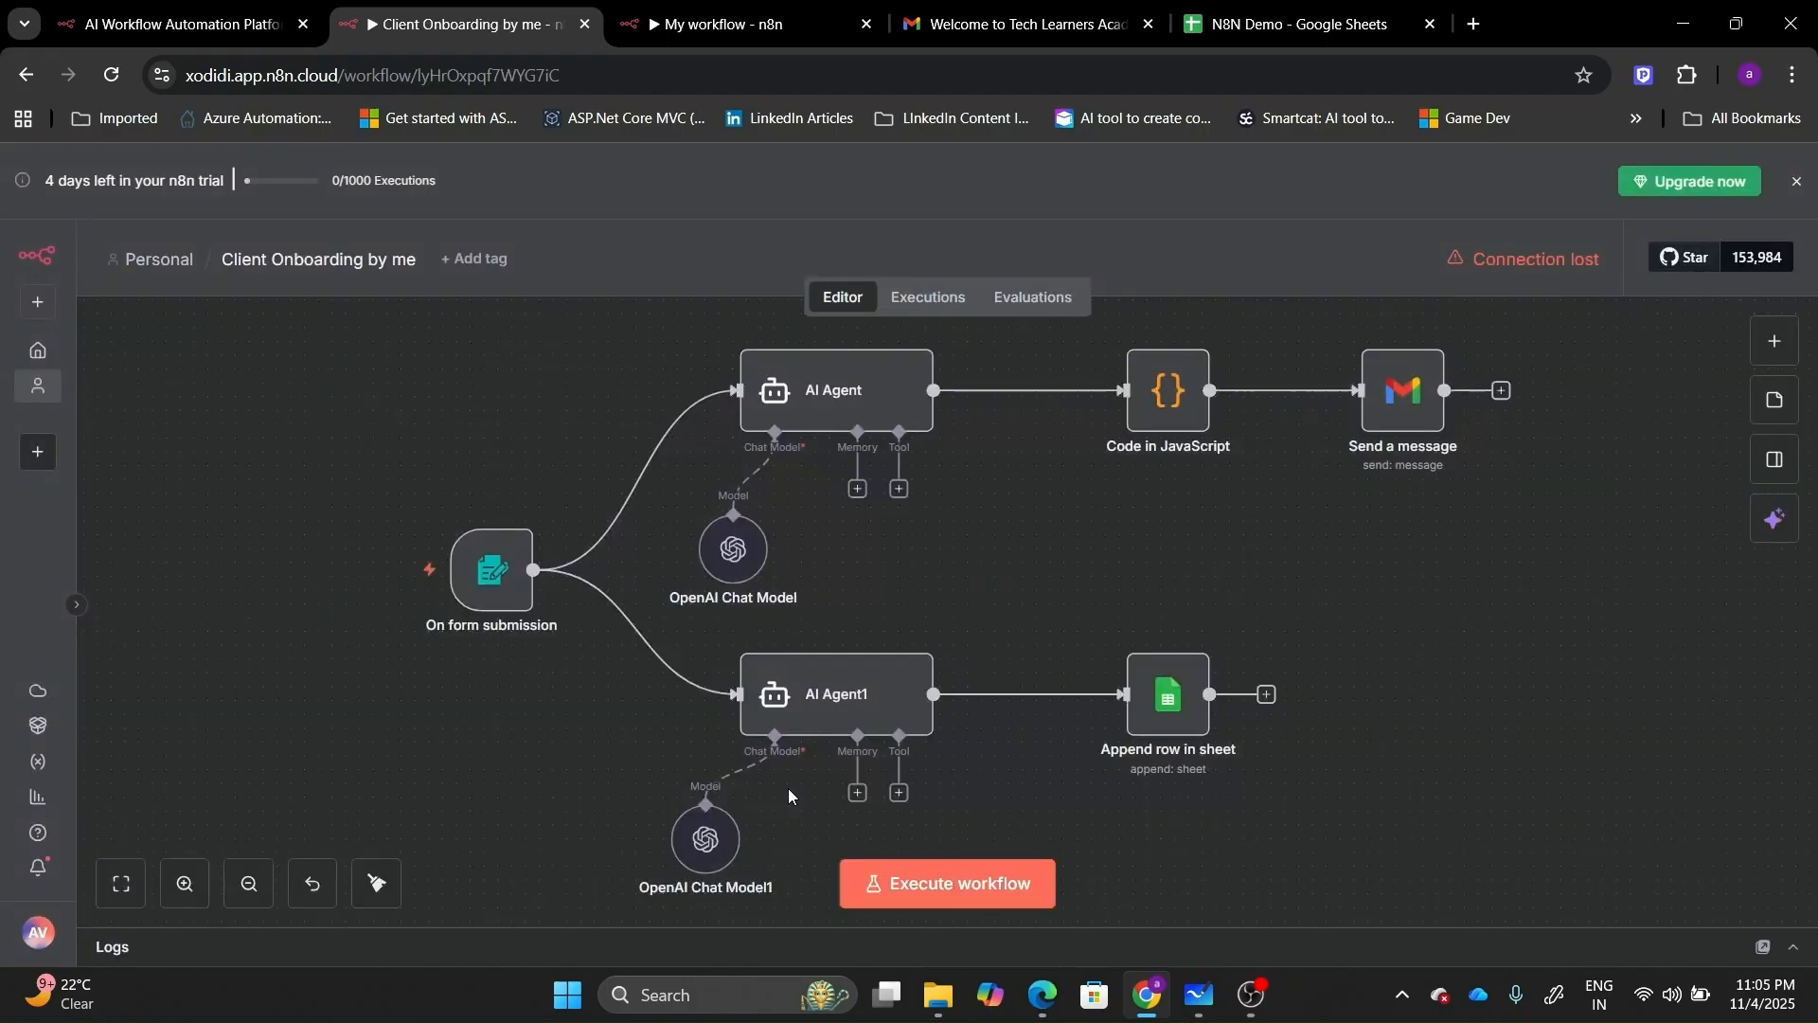
Select the AI Agent's full welcome-email prompt expression, then return to My workflow.
{"action": "double_click", "coordinate": [845, 378]}
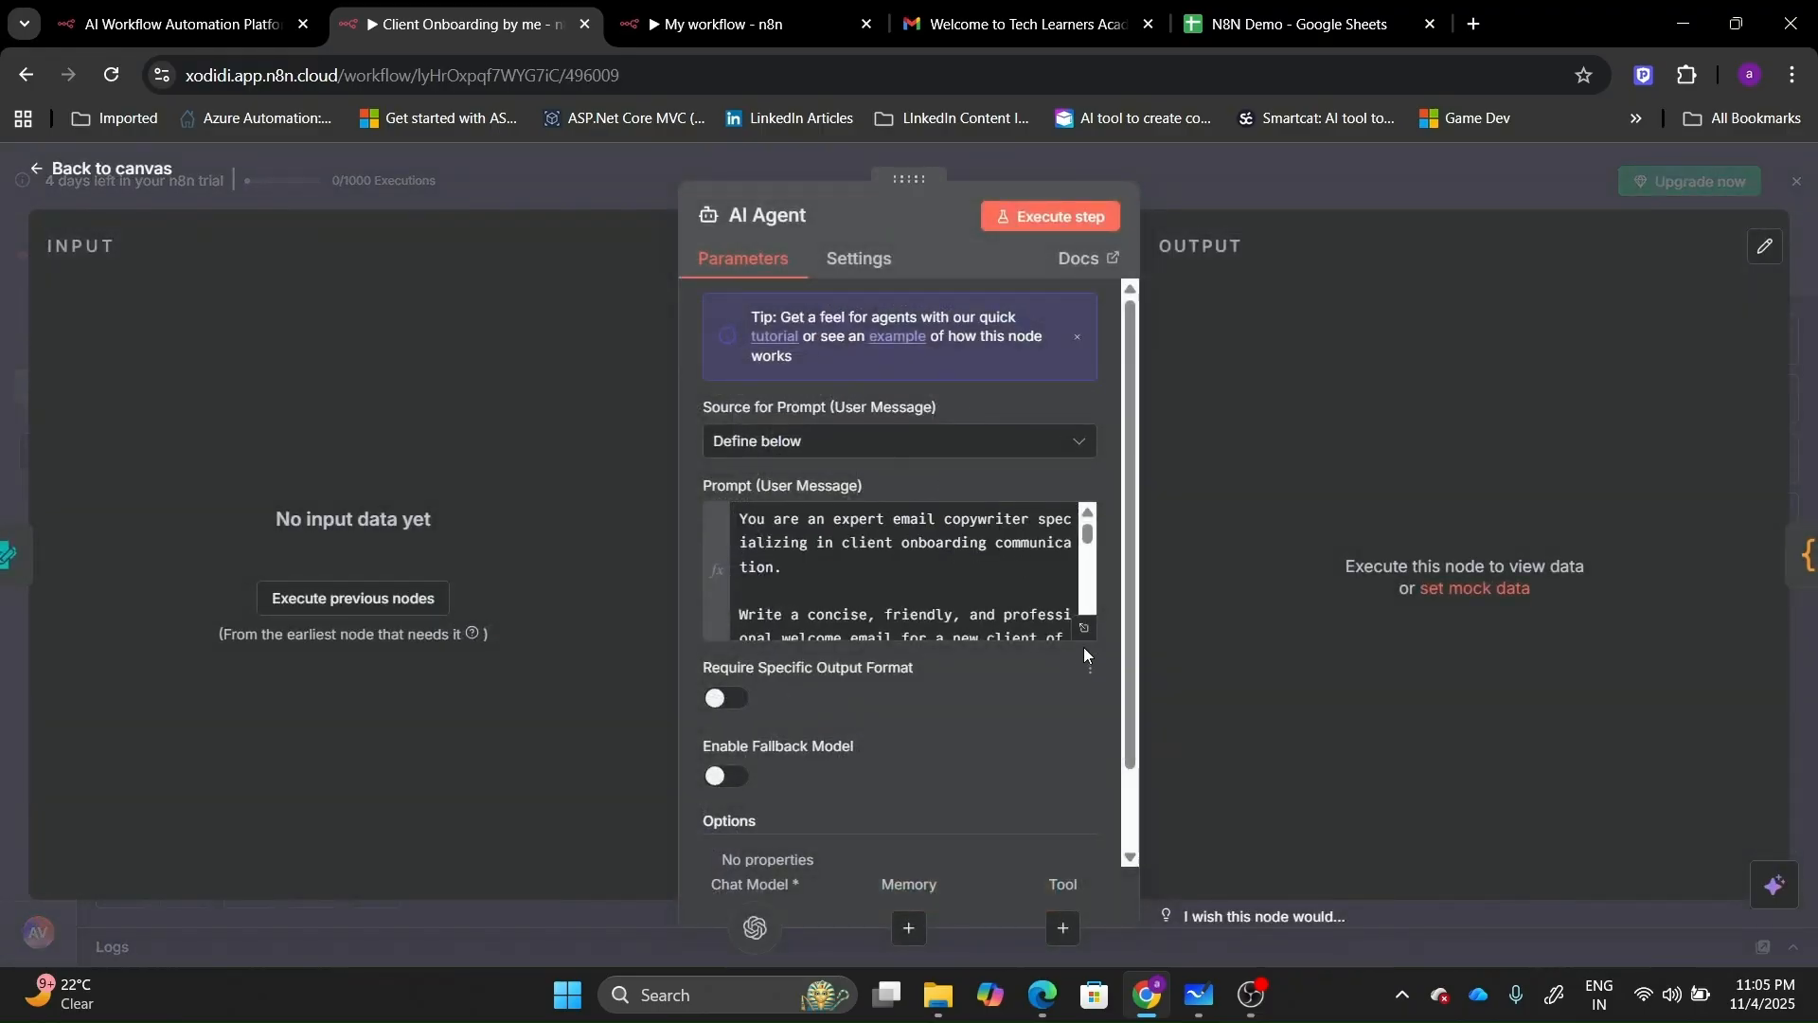
{"action": "left_click", "coordinate": [1085, 632]}
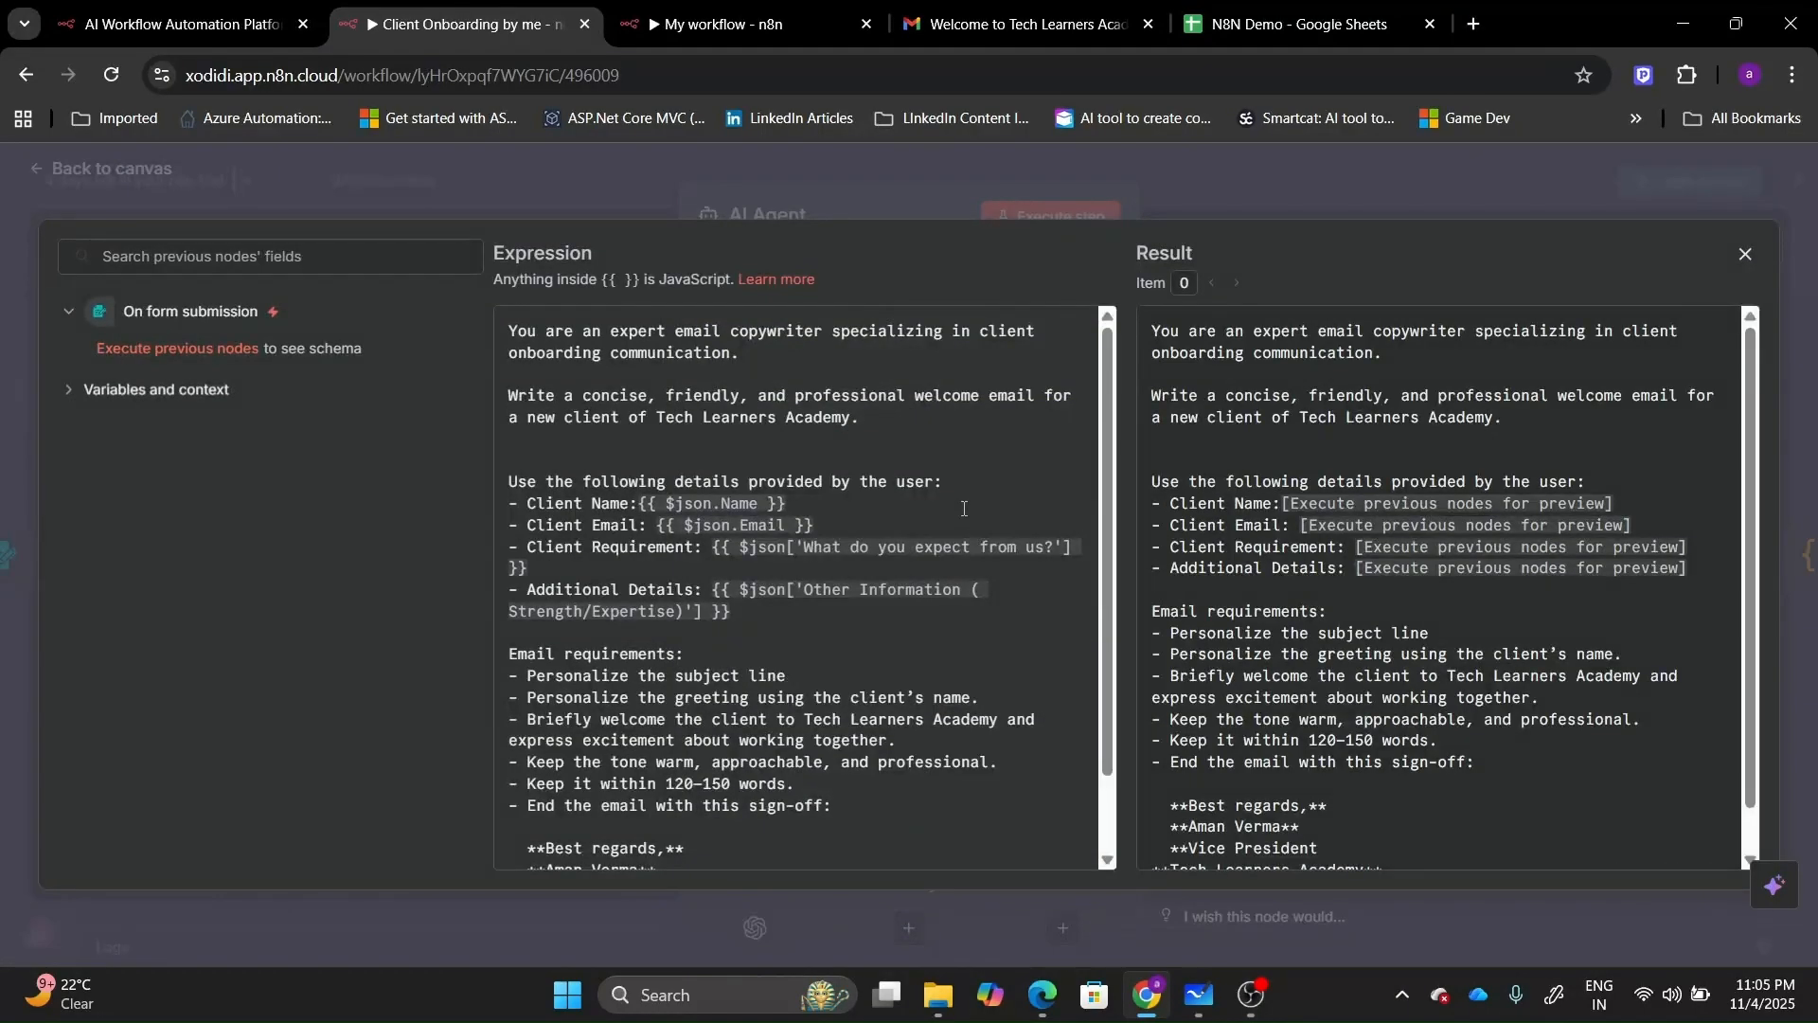
{"action": "key", "text": "ctrl+a"}
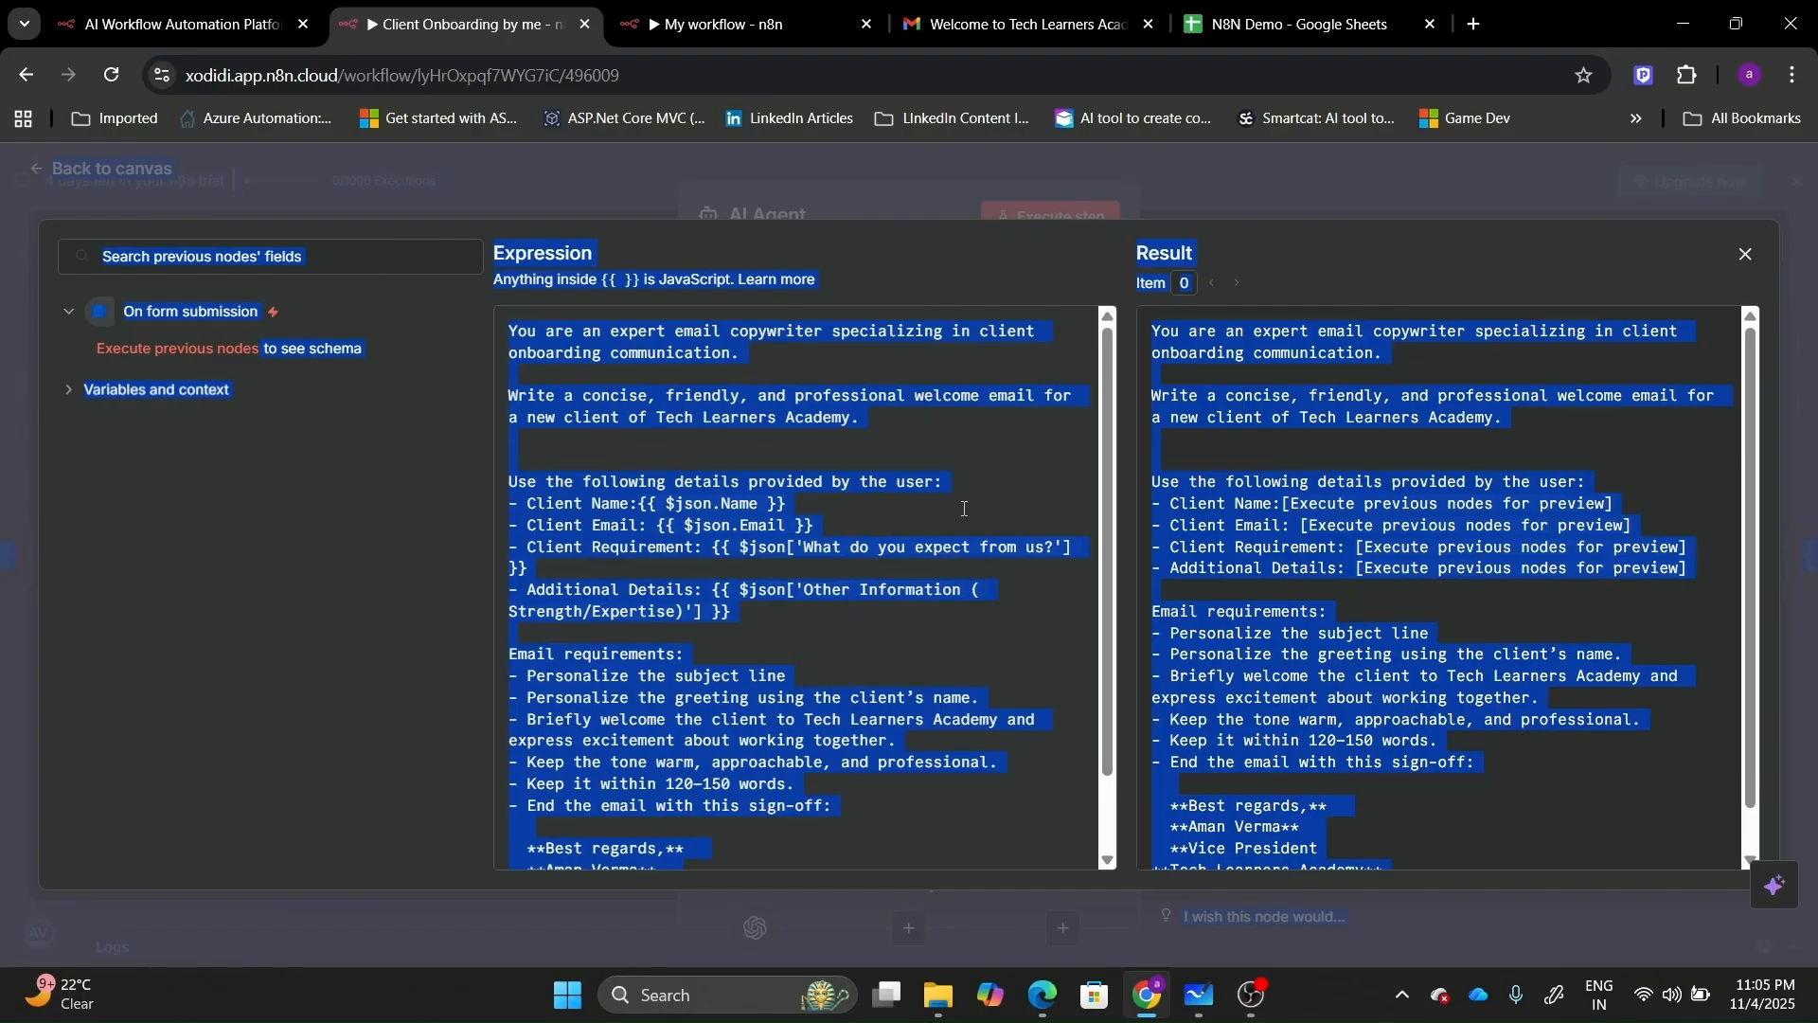
{"action": "left_click", "coordinate": [964, 509]}
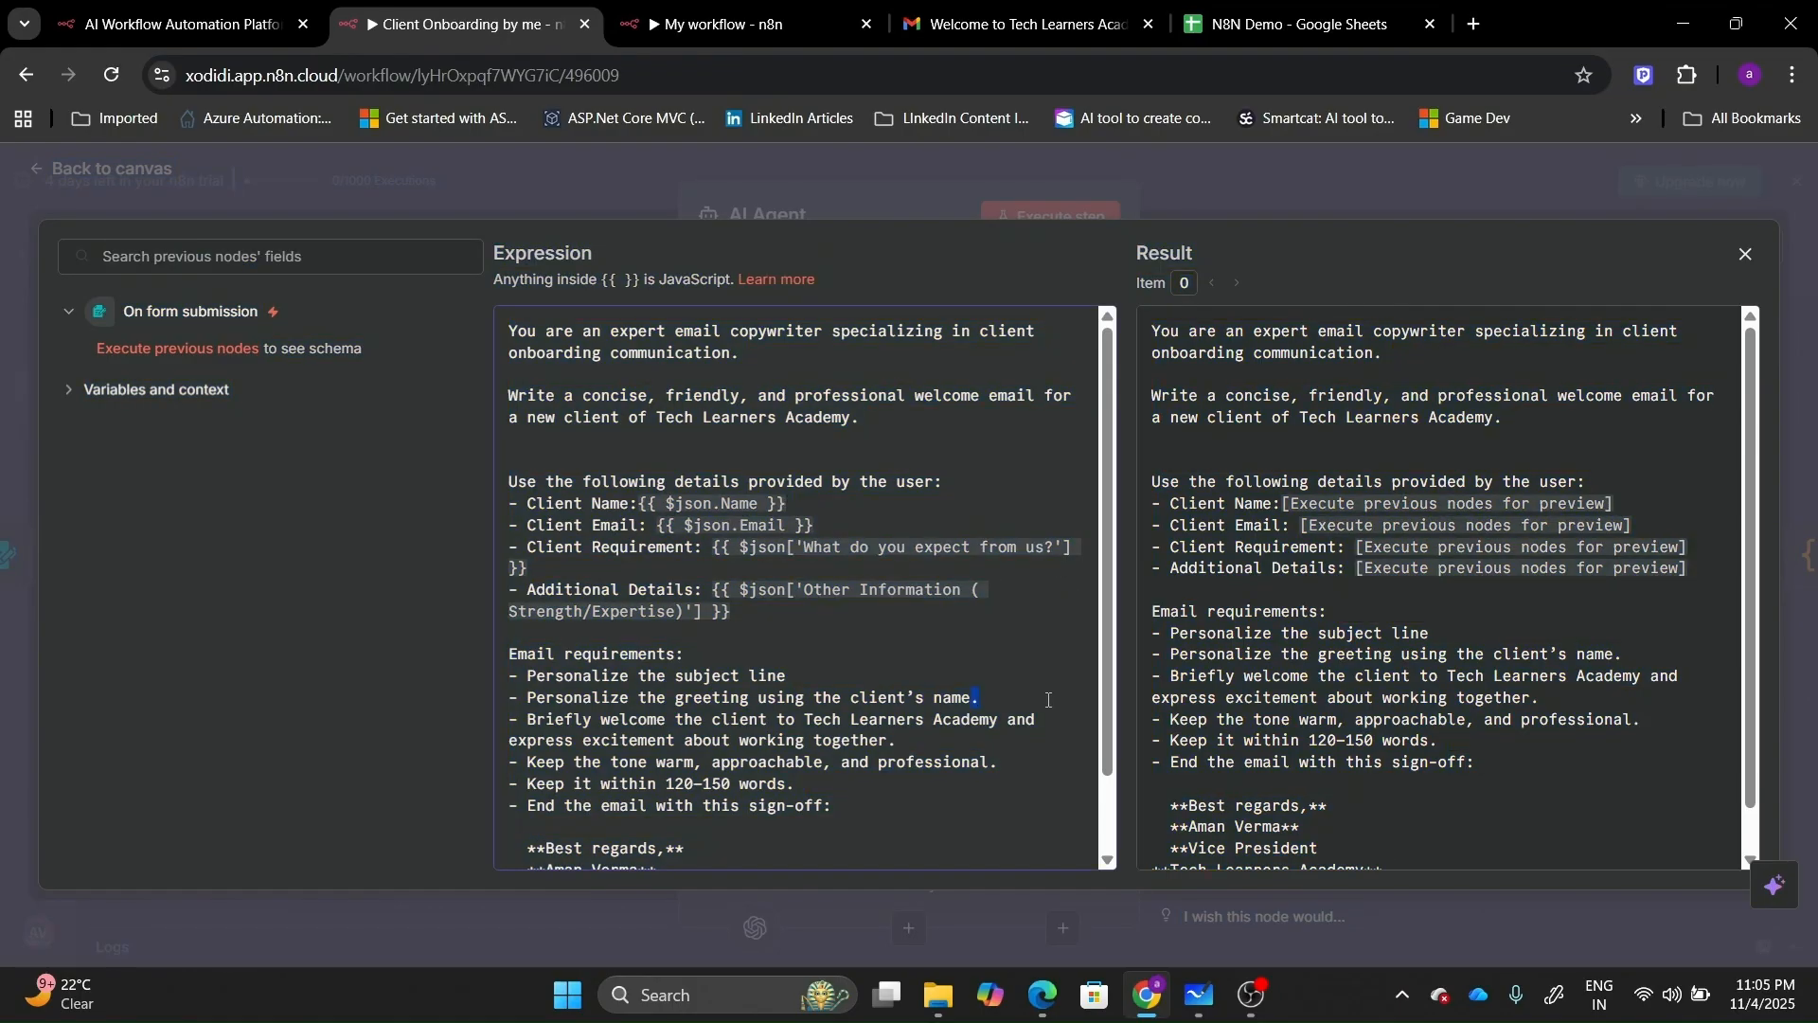
{"action": "key", "text": "ctrl+a"}
{"action": "key", "text": "ctrl+c"}
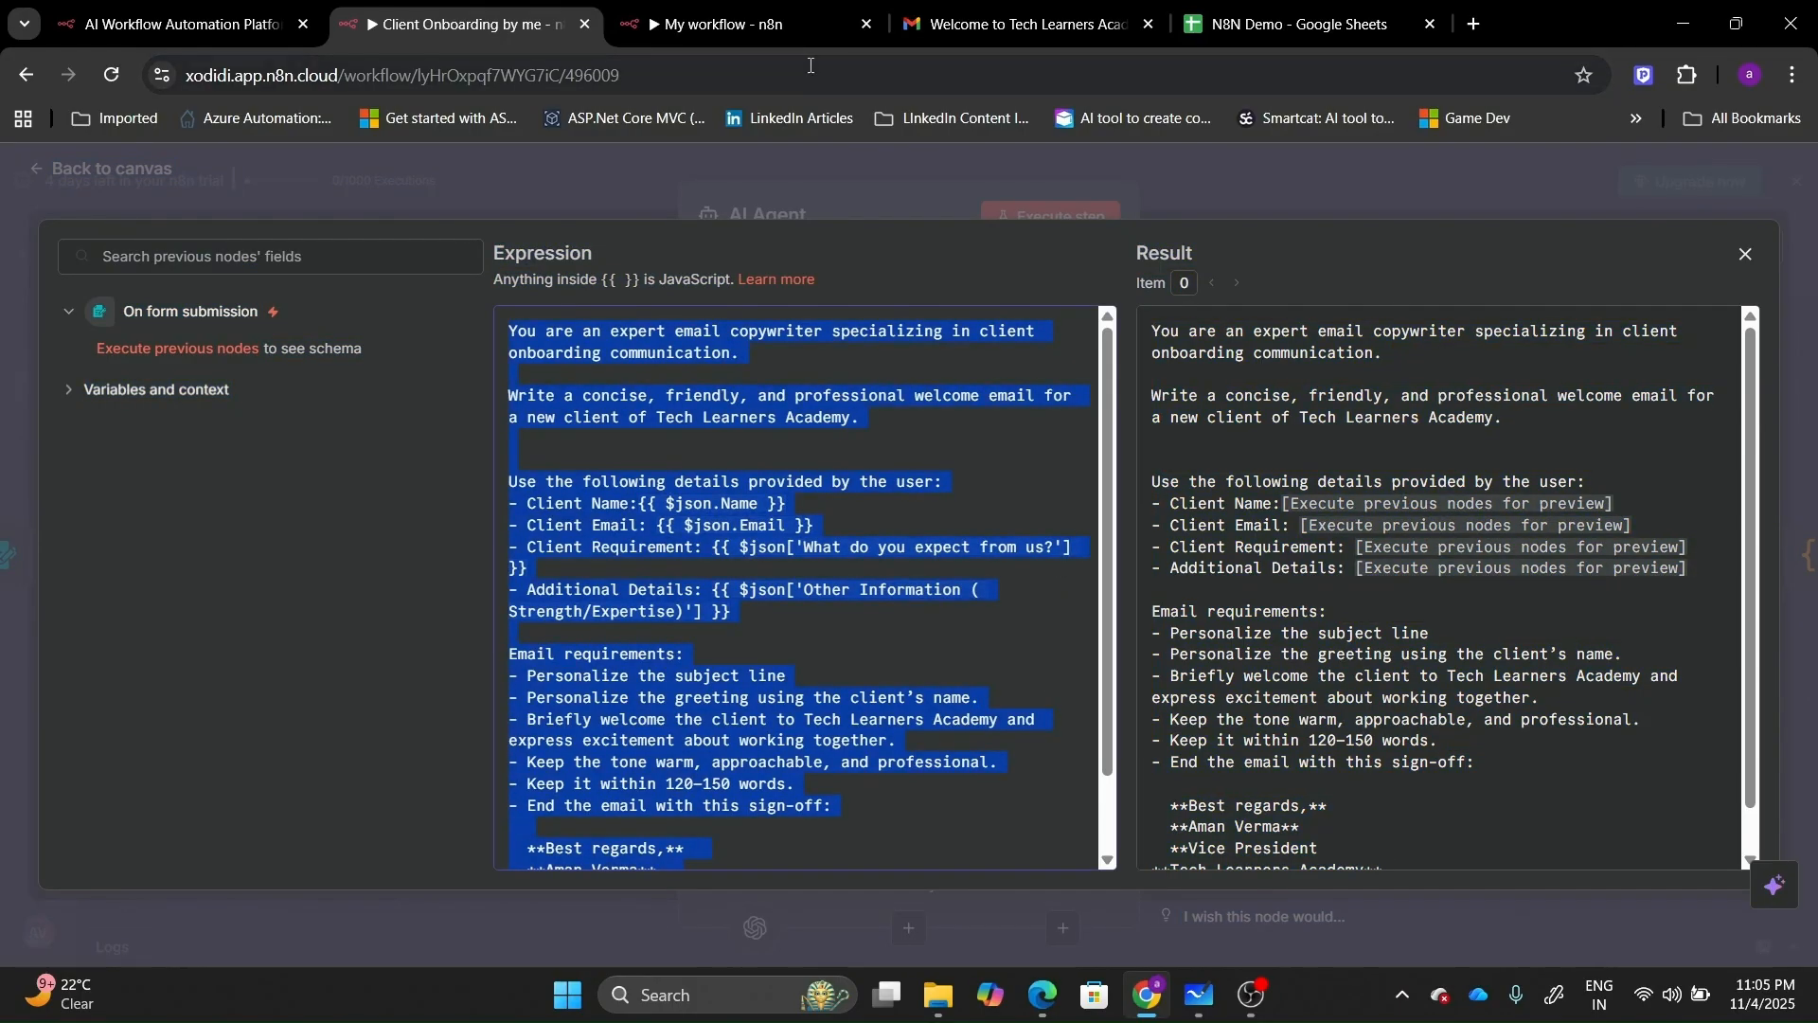
{"action": "key", "text": "ctrl+Tab"}
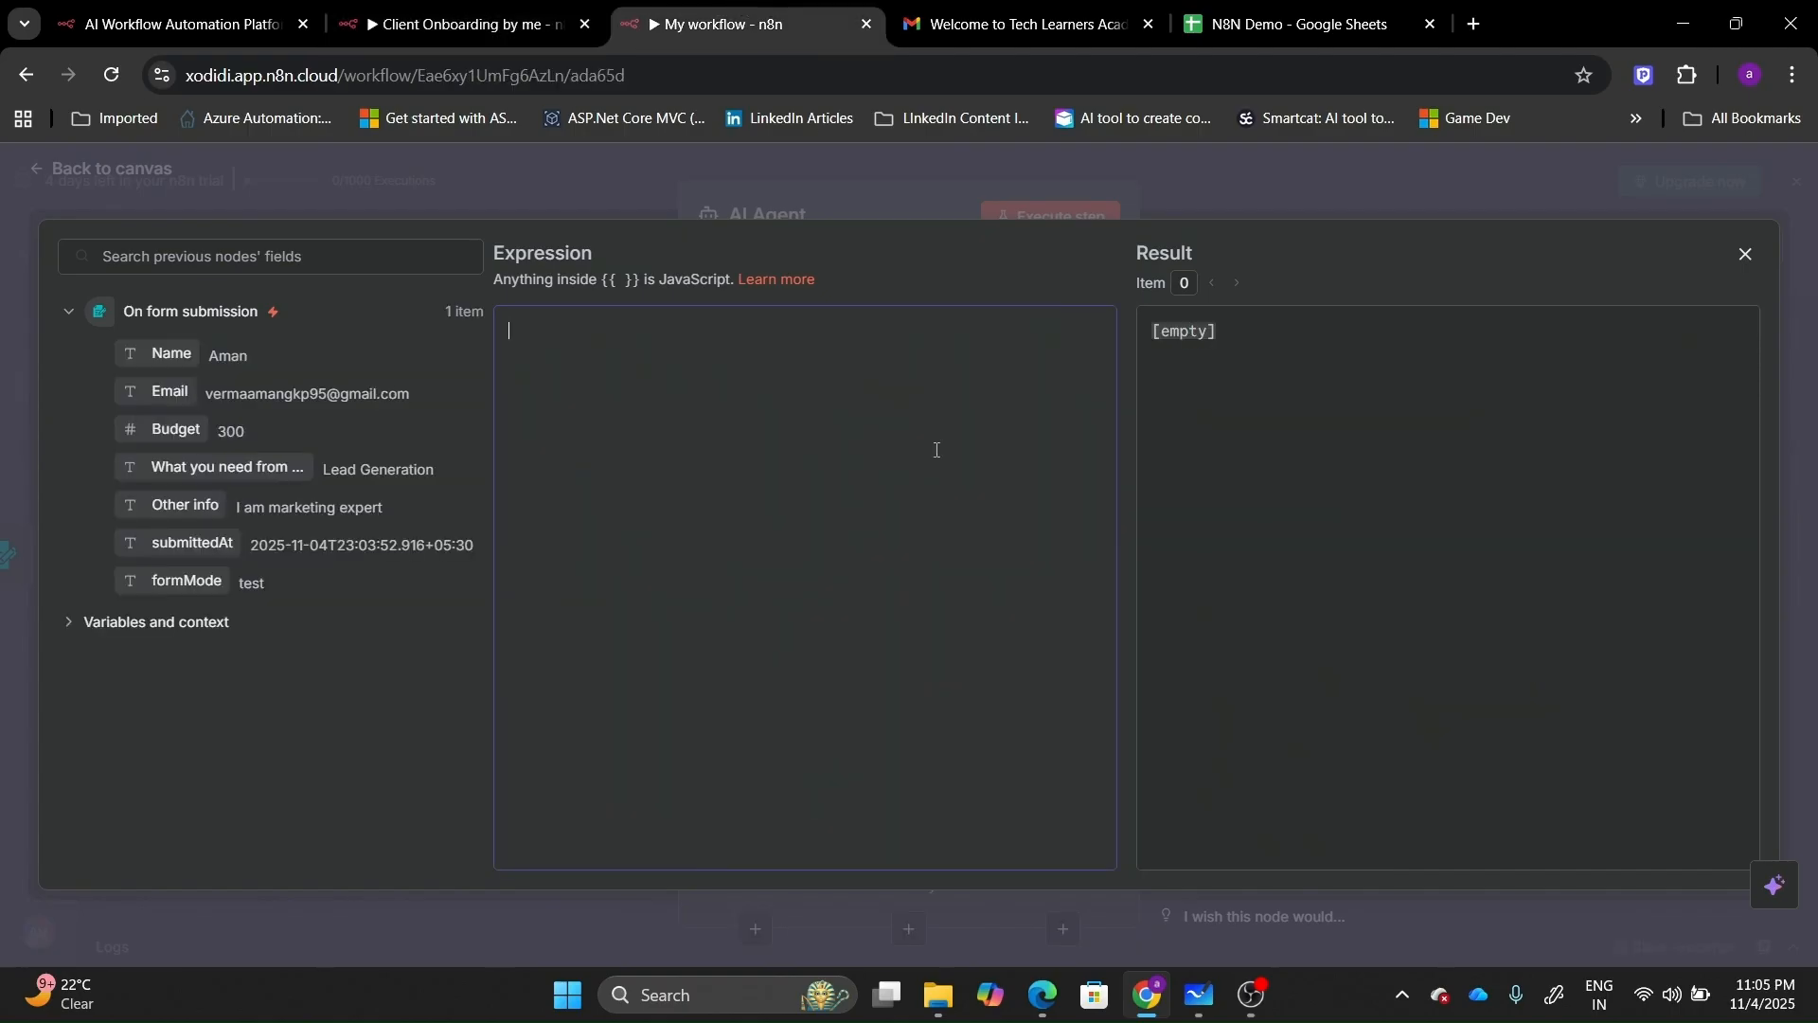
Paste the copied welcome-email prompt into the new AI Agent's empty expression.
{"action": "key", "text": "ctrl+v"}
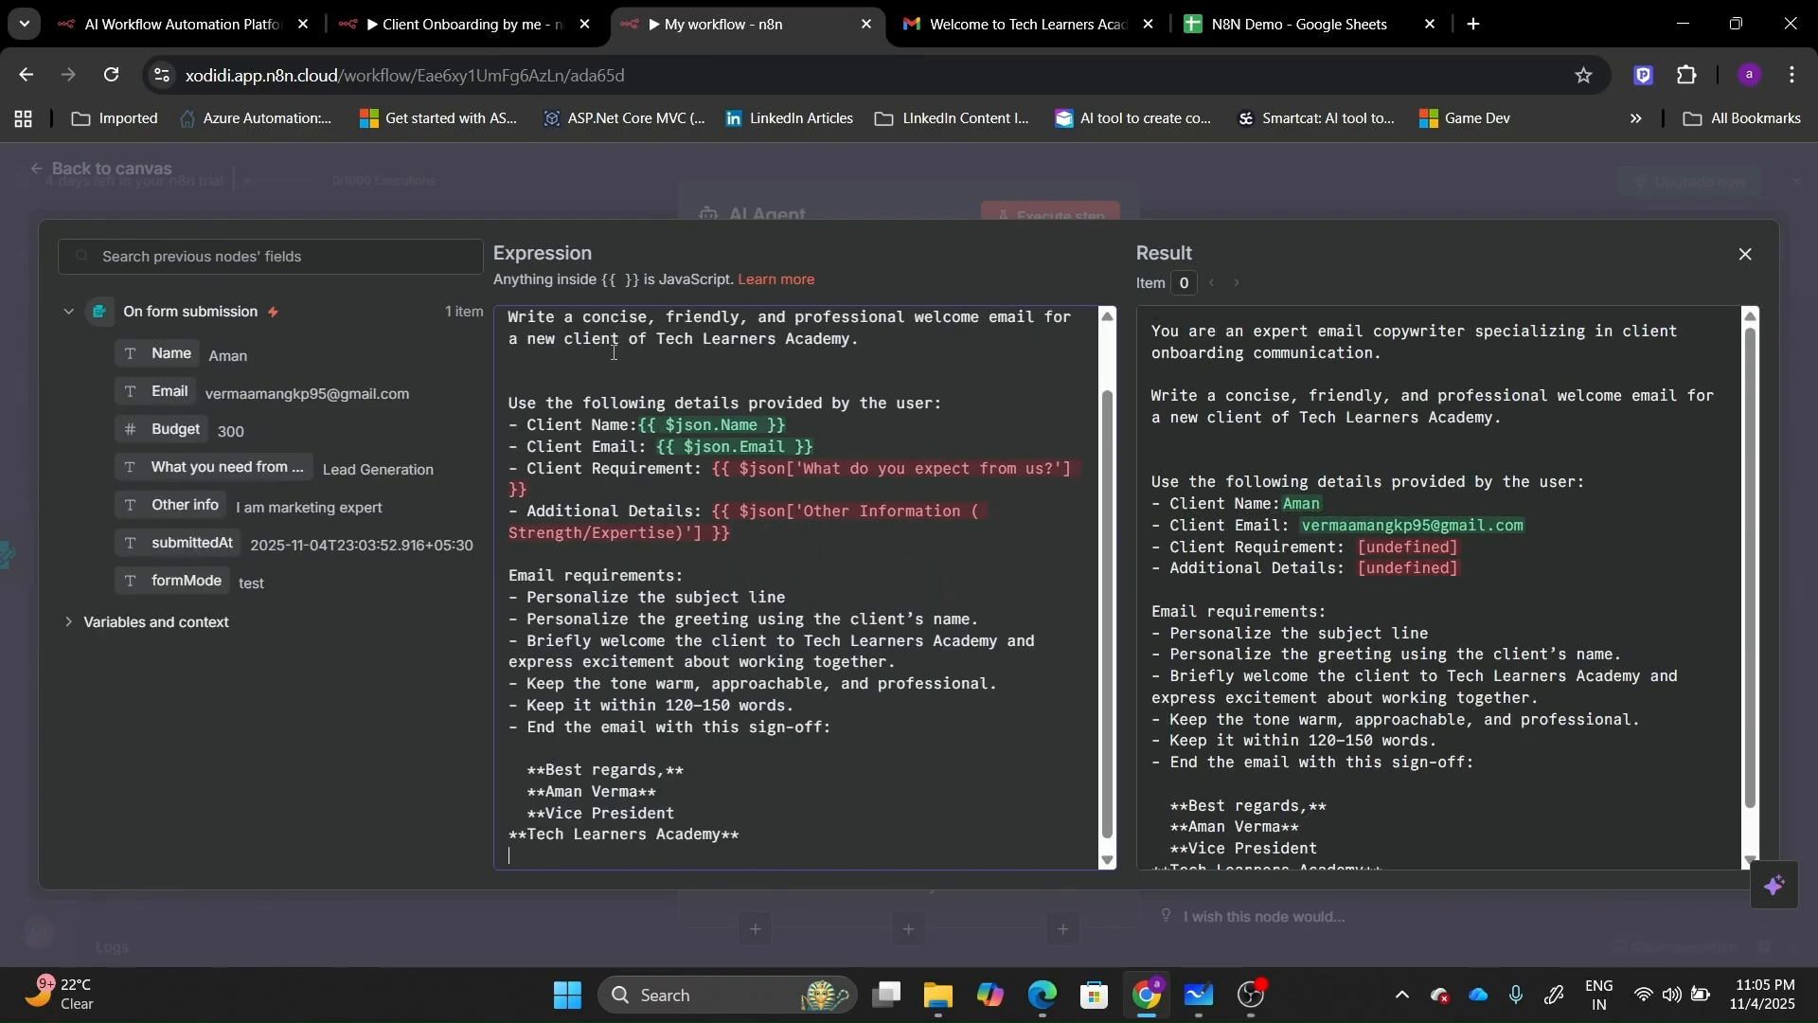
{"action": "scroll", "coordinate": [1108, 355], "scroll_direction": "up", "scroll_amount": 2}
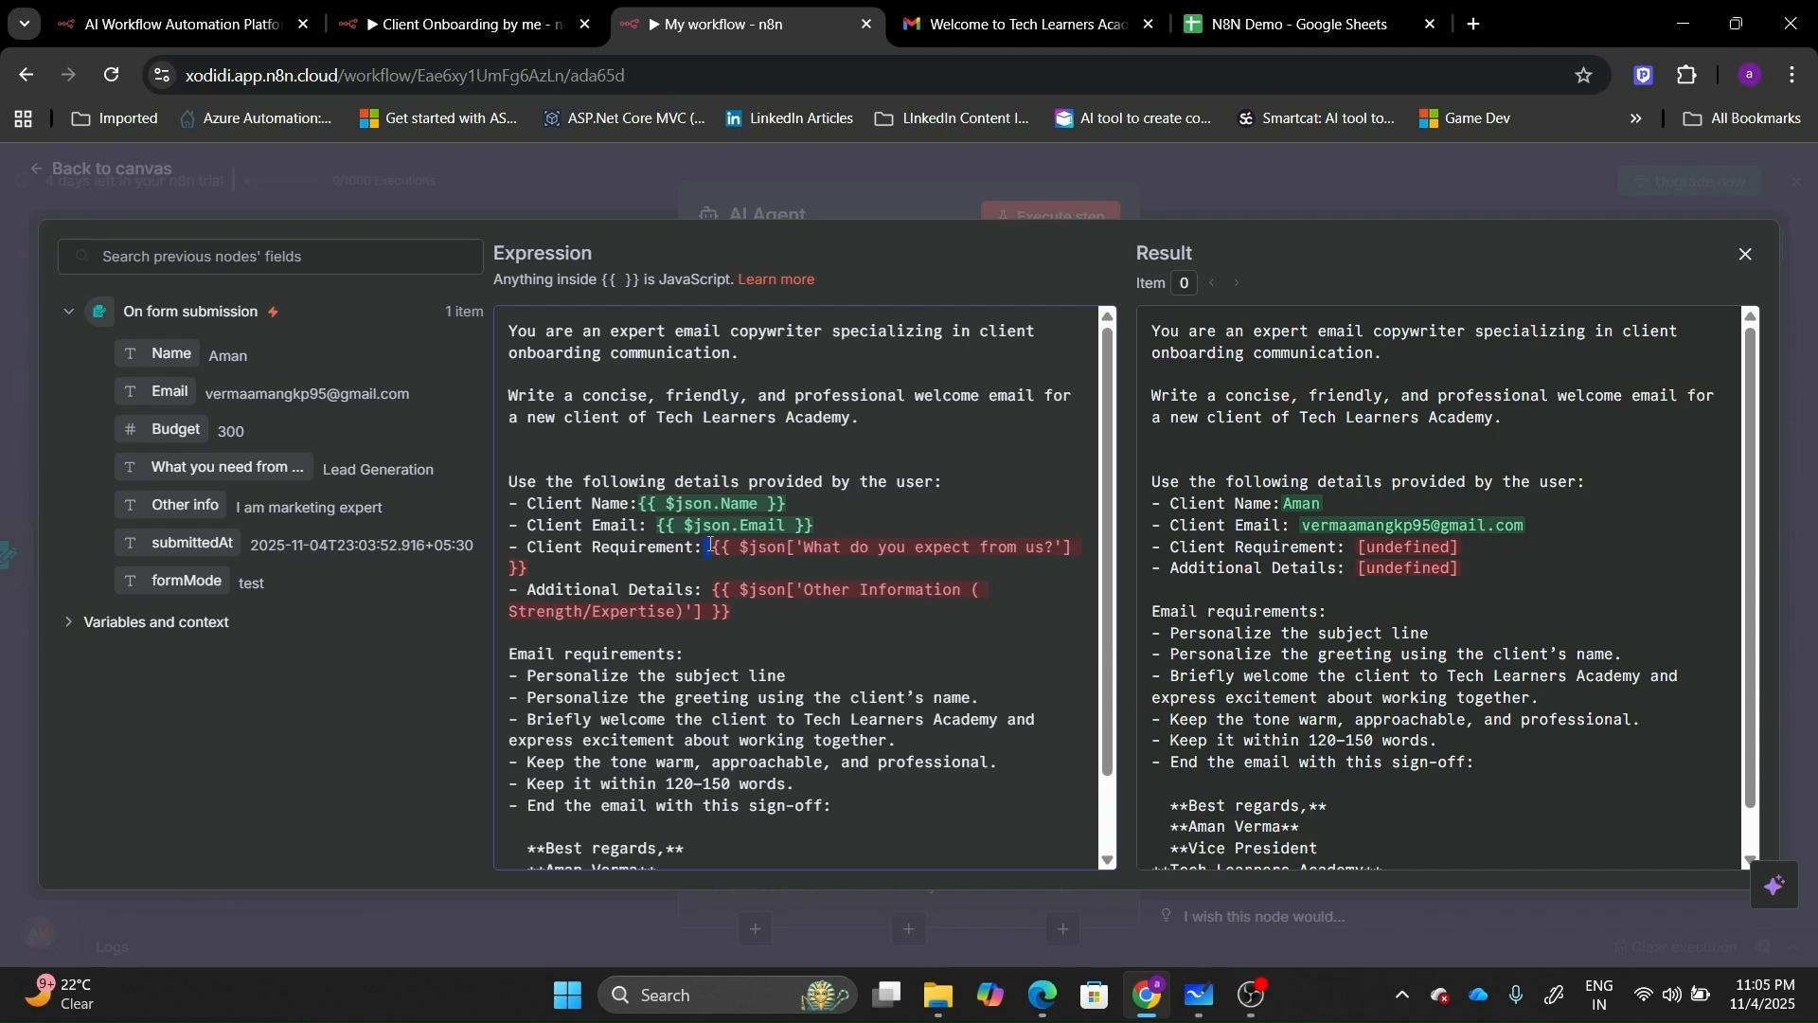
Replace the Client Requirement expression with the 'What you need from us?' field.
{"action": "left_click_drag", "start_coordinate": [709, 545], "coordinate": [783, 570]}
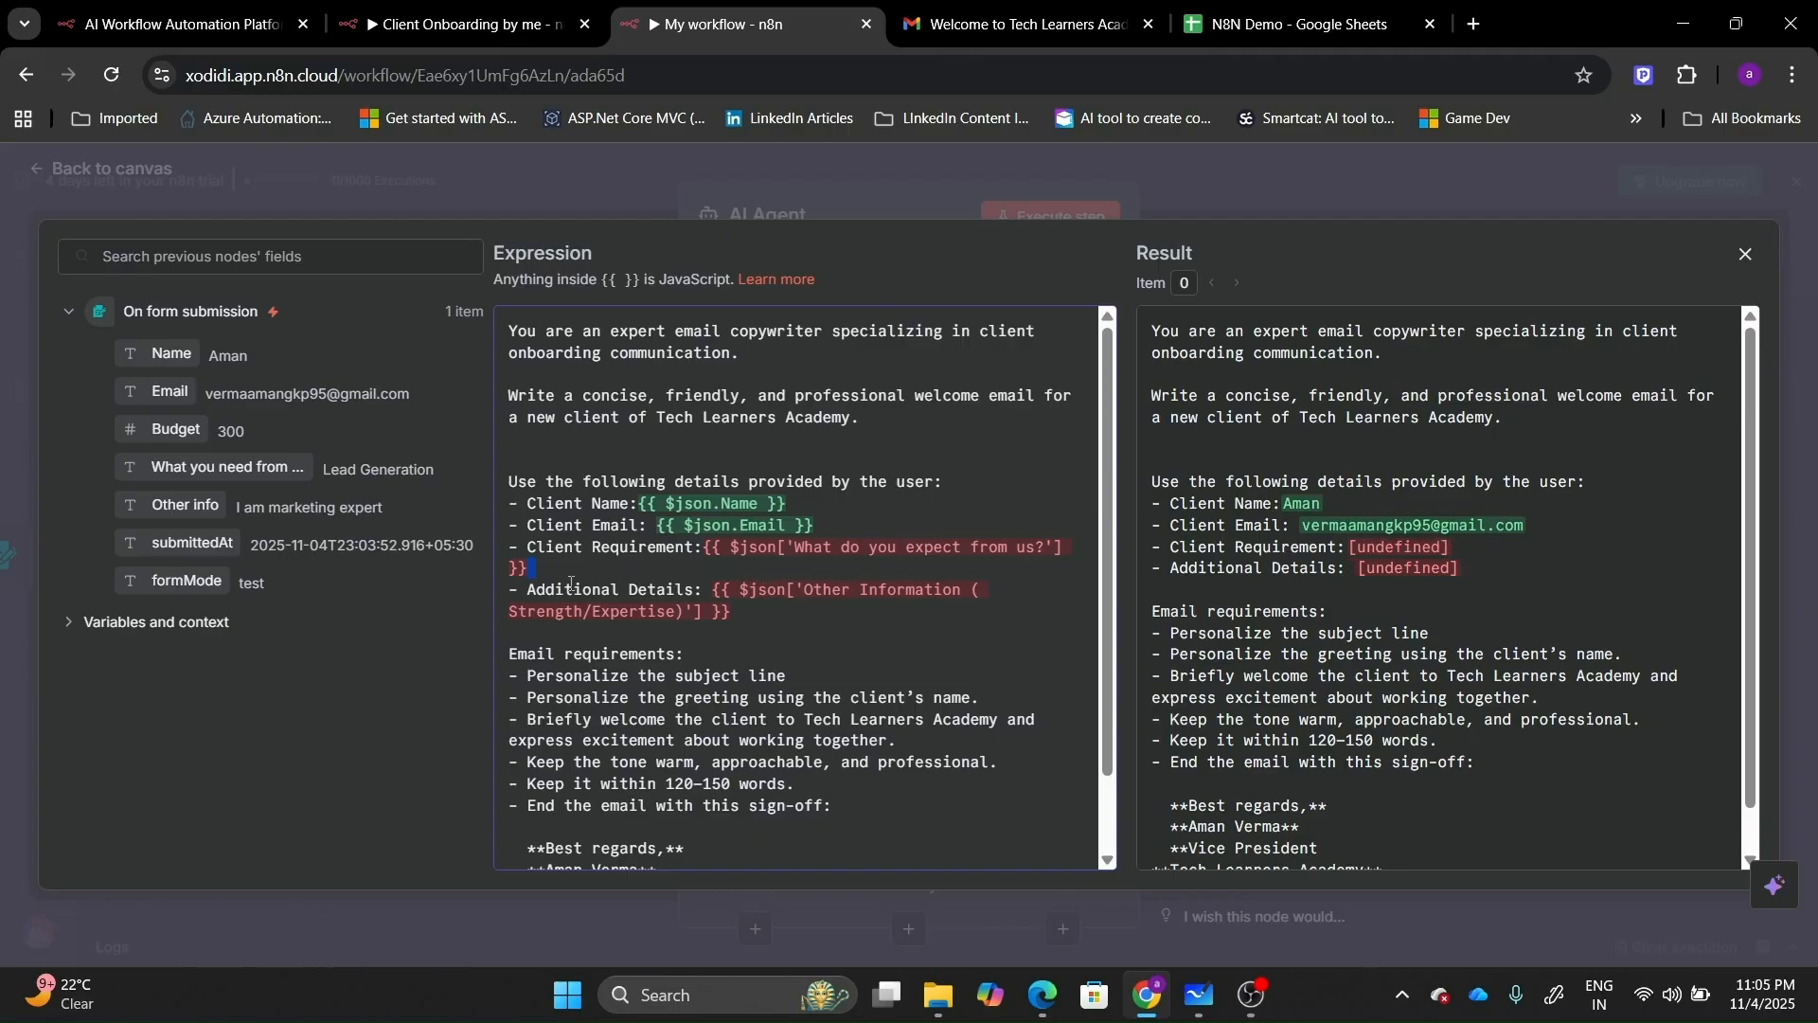
{"action": "left_click_drag", "start_coordinate": [565, 589], "coordinate": [522, 559]}
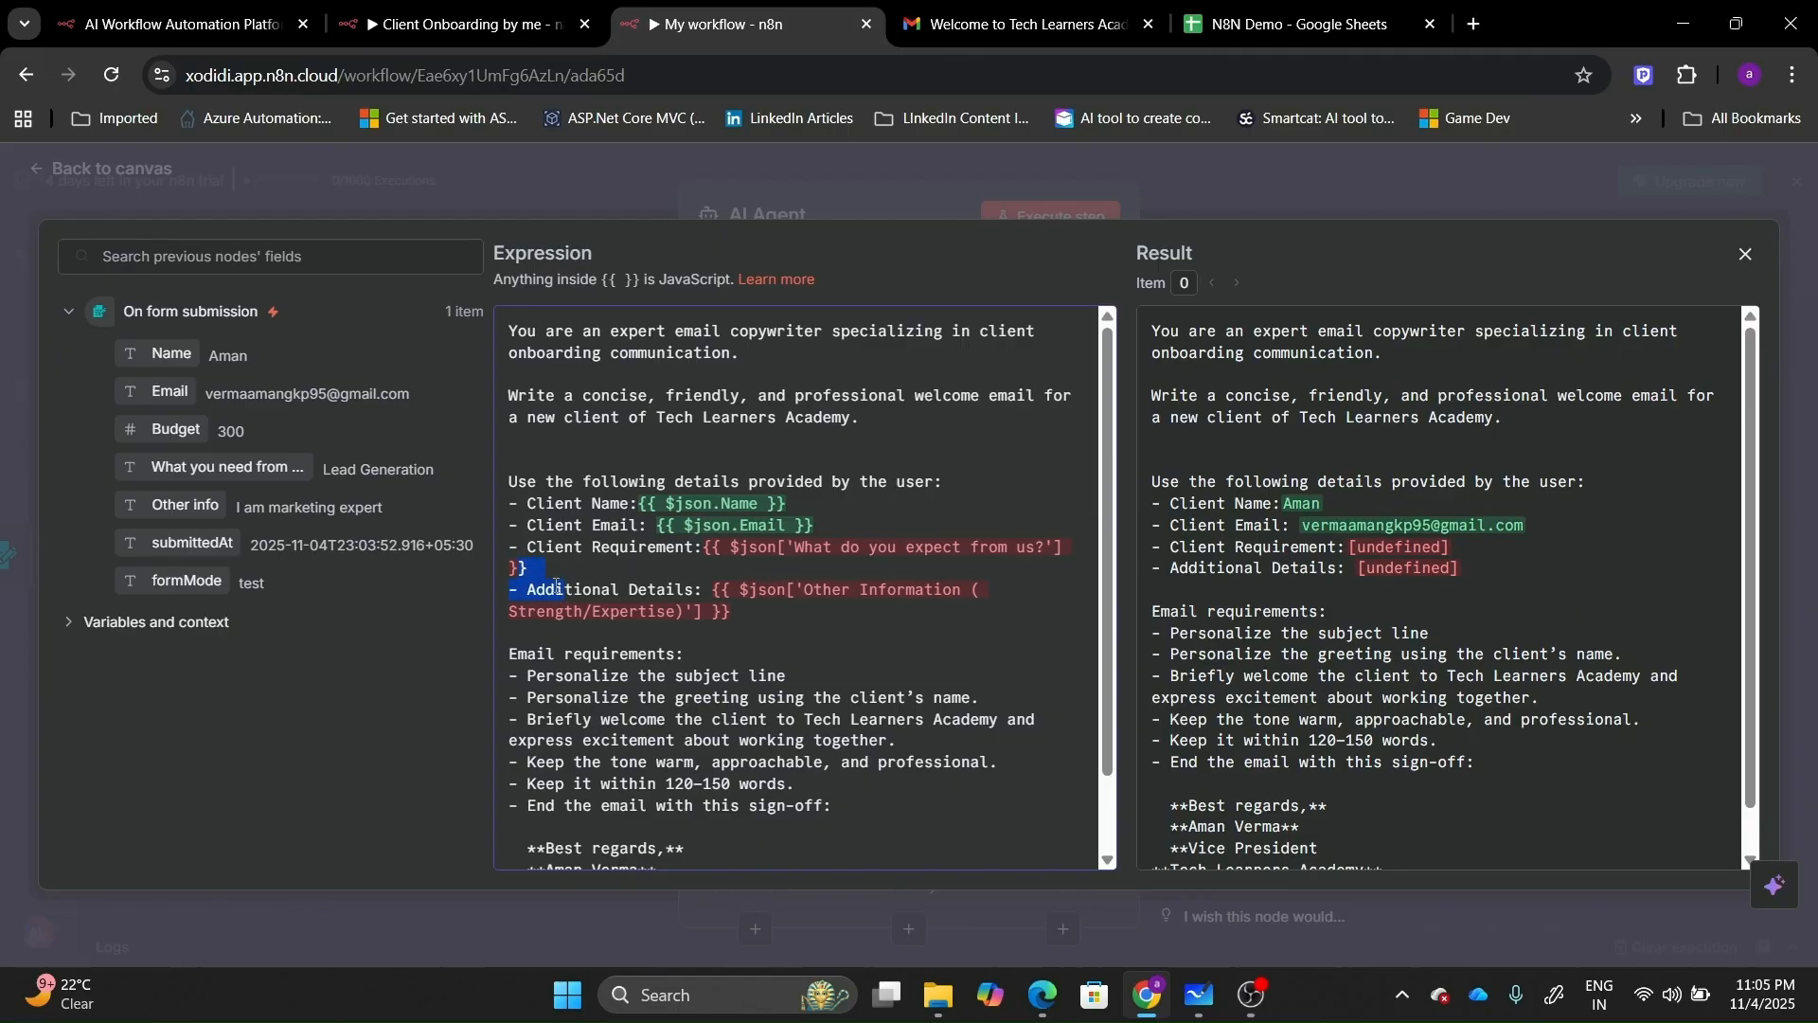
{"action": "left_click", "coordinate": [532, 568]}
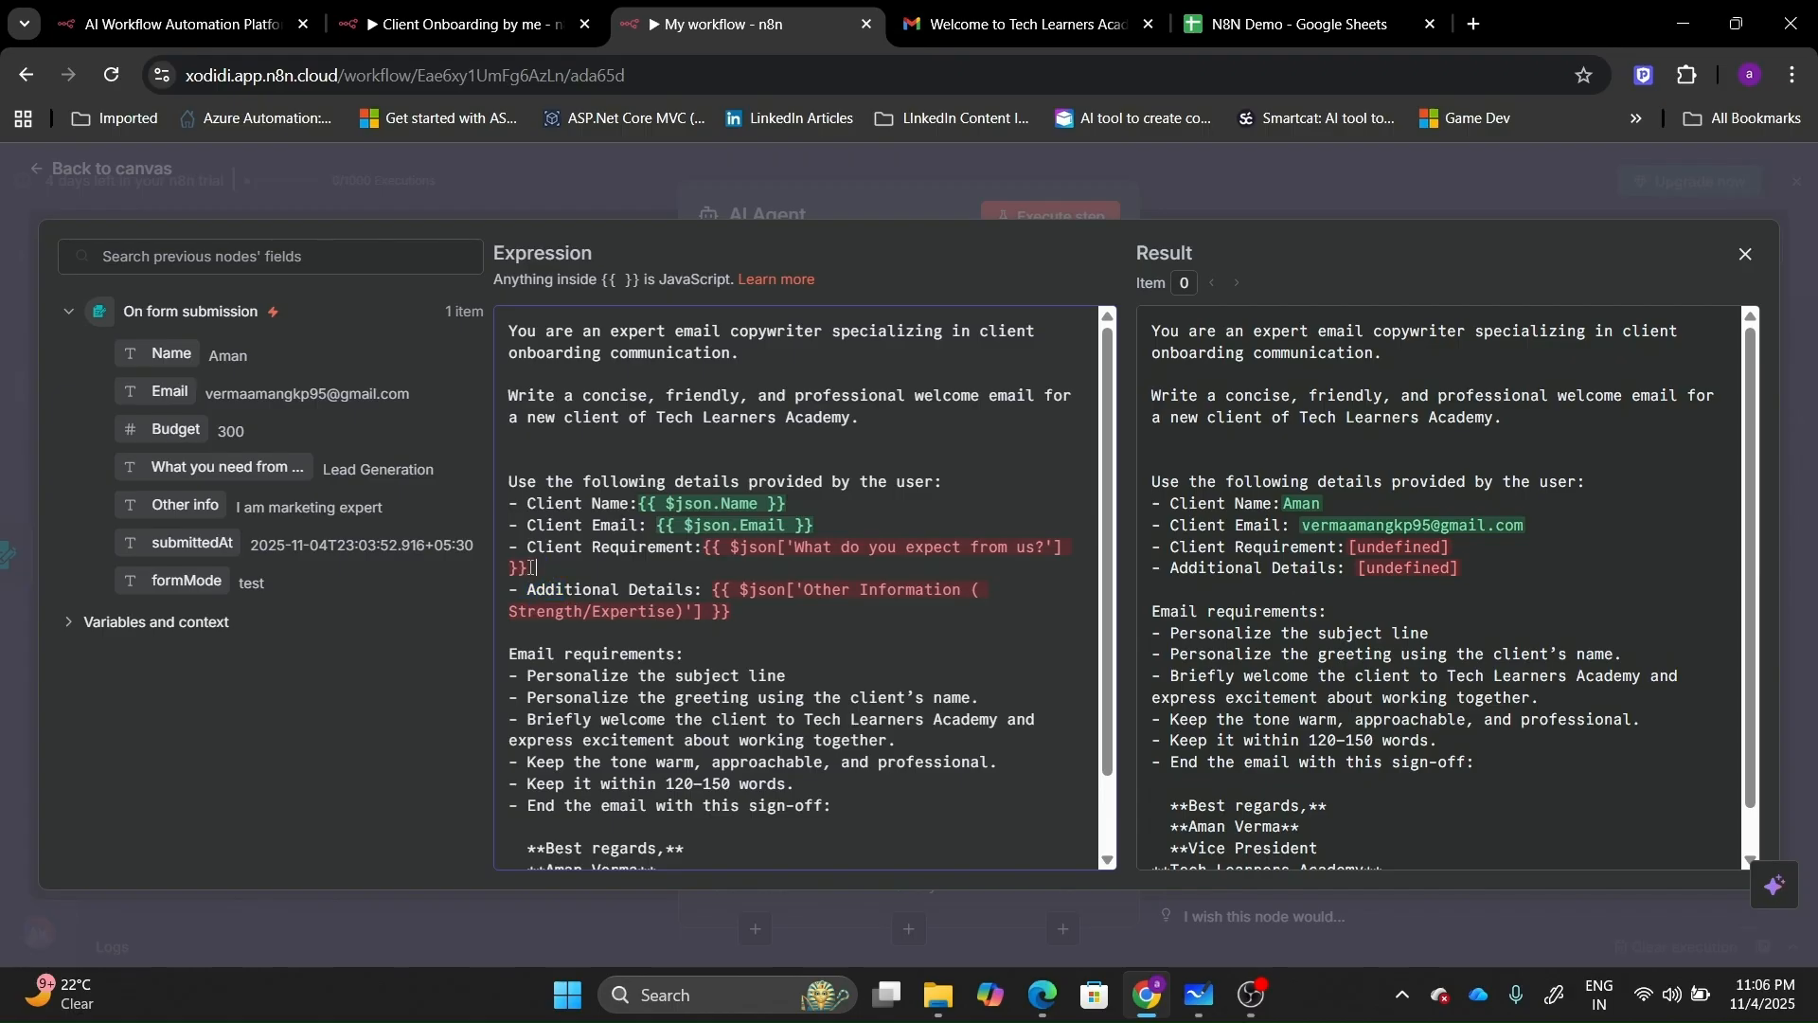
{"action": "left_click_drag", "start_coordinate": [530, 567], "coordinate": [703, 553]}
{"action": "key", "text": "BackSpace"}
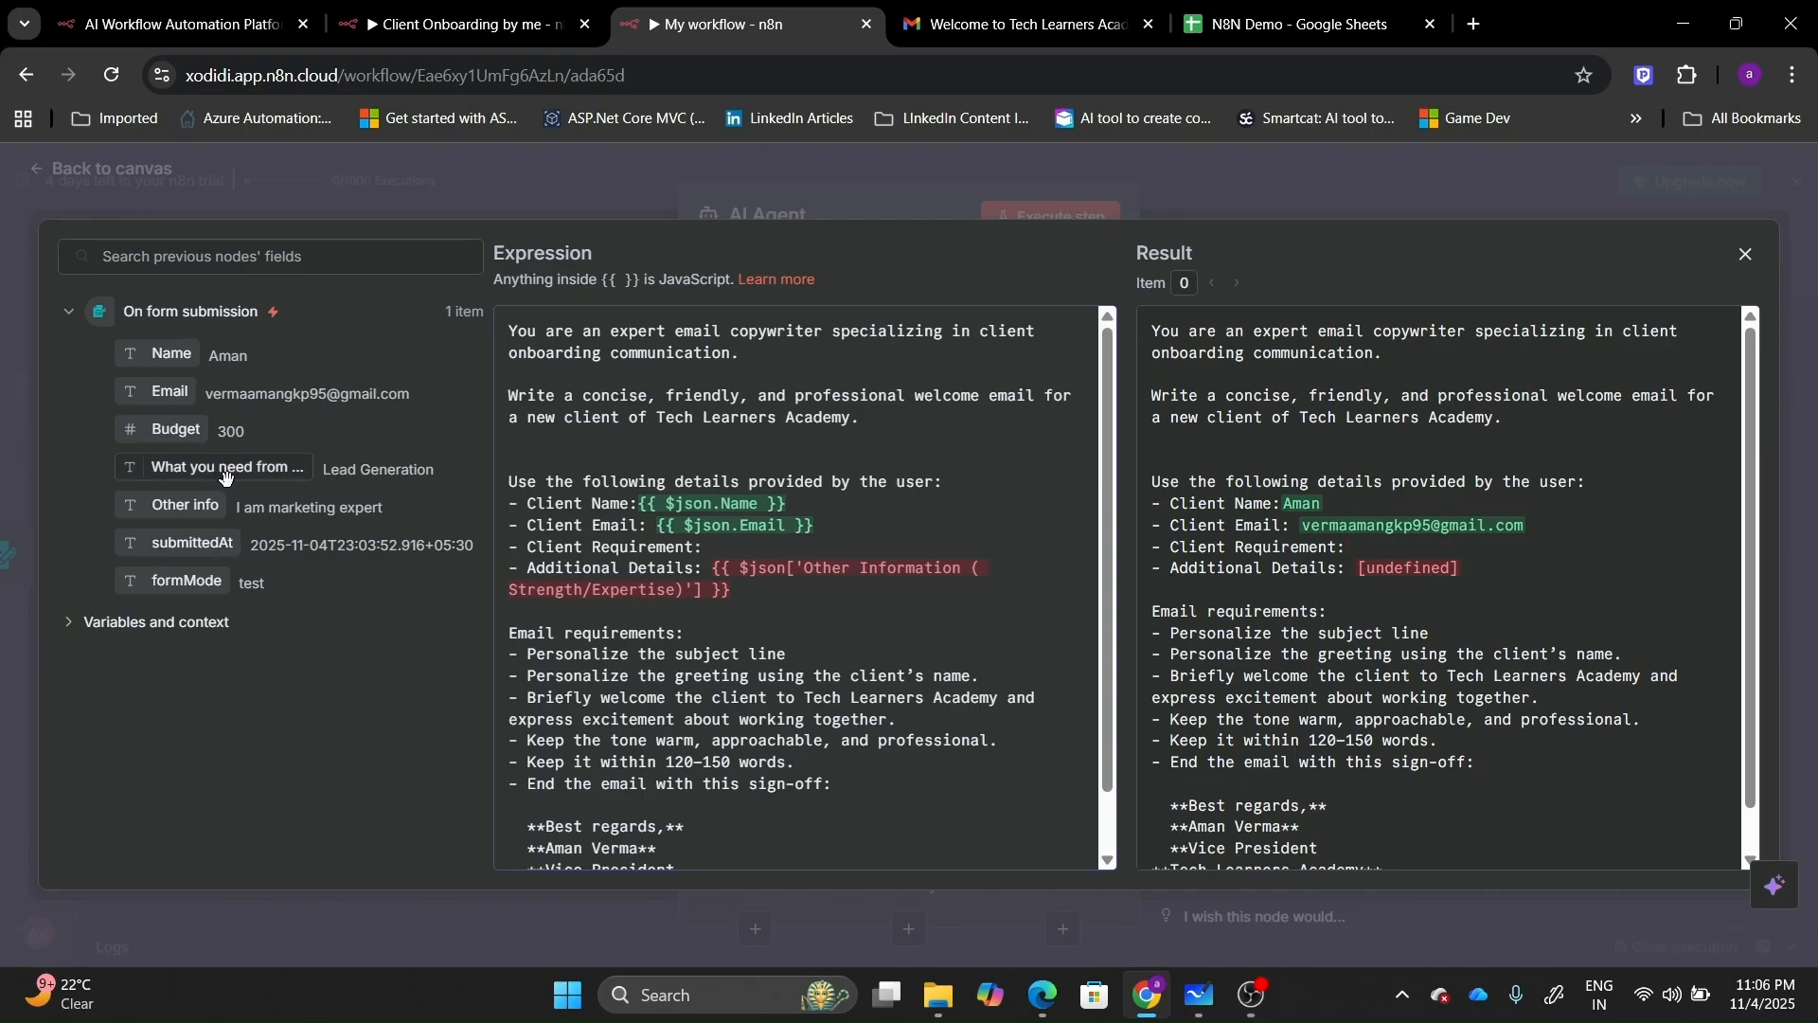
{"action": "left_click_drag", "start_coordinate": [225, 475], "coordinate": [741, 550]}
Replace the Additional Details expression with the 'Other info' field.
{"action": "left_click_drag", "start_coordinate": [989, 567], "coordinate": [715, 569]}
{"action": "left_click", "coordinate": [891, 594]}
{"action": "key", "text": "BackSpace"}
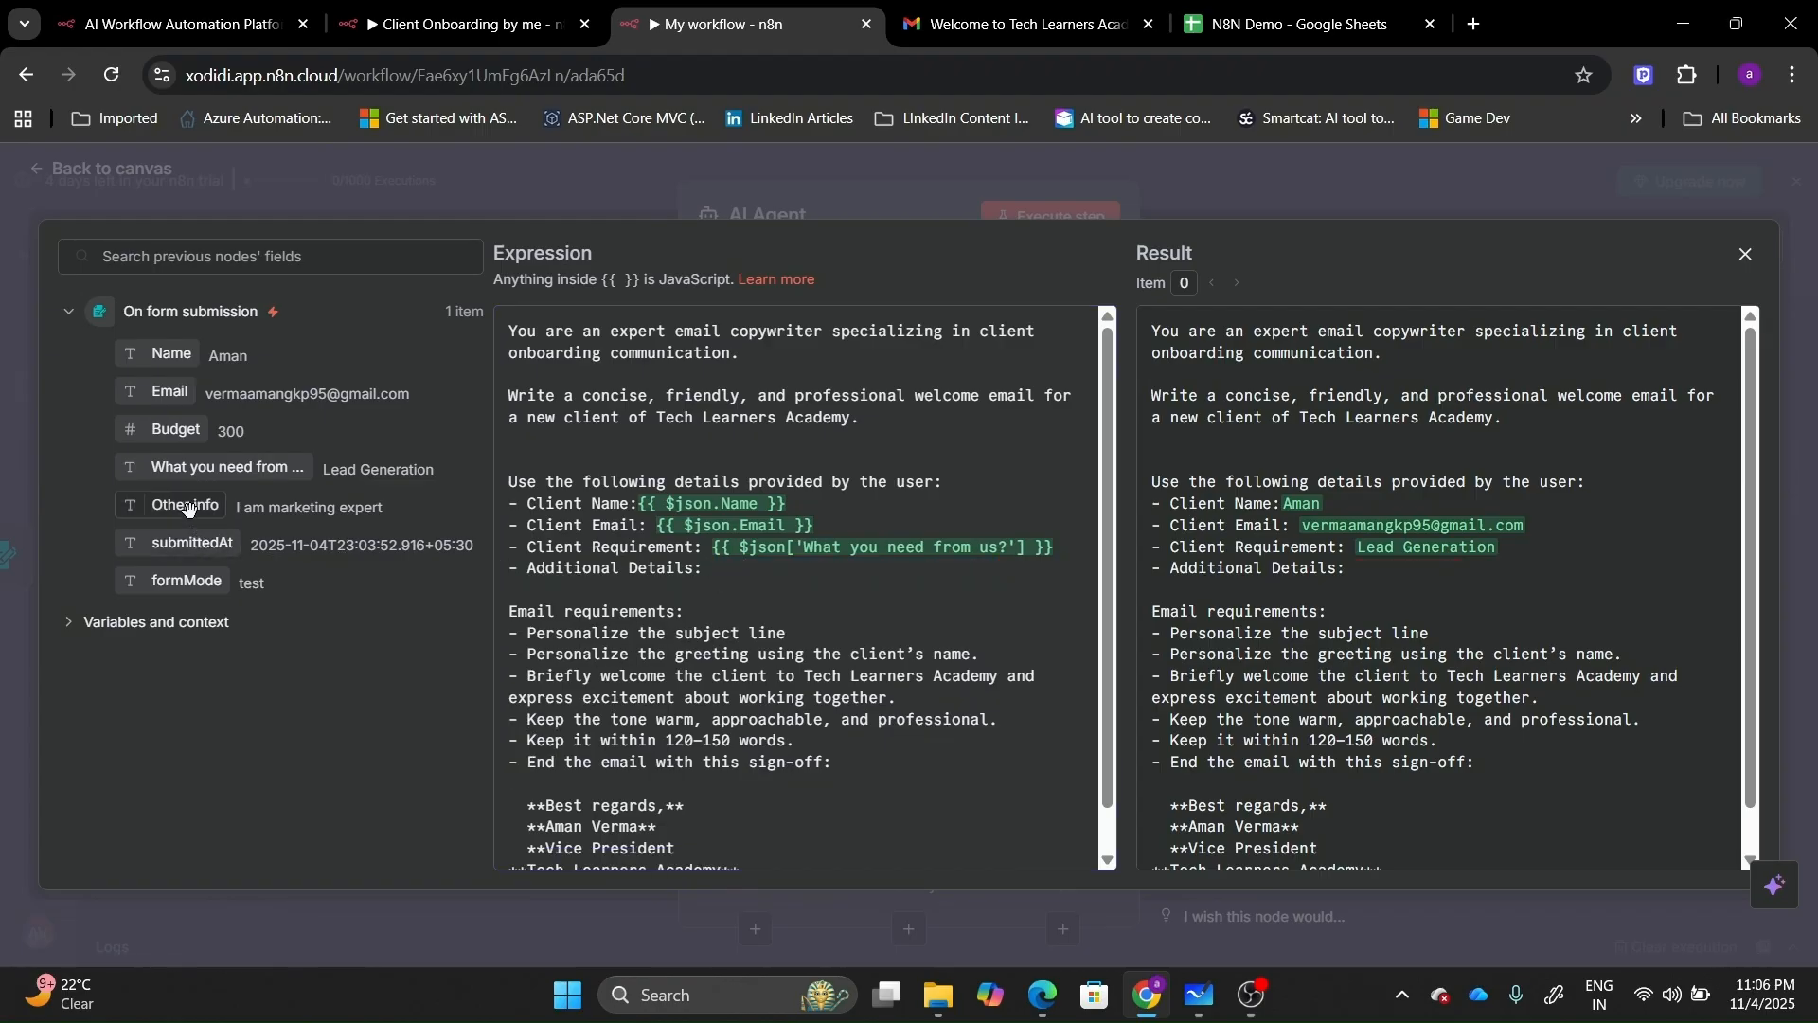
{"action": "left_click_drag", "start_coordinate": [180, 505], "coordinate": [727, 575]}
{"action": "left_click", "coordinate": [840, 618]}
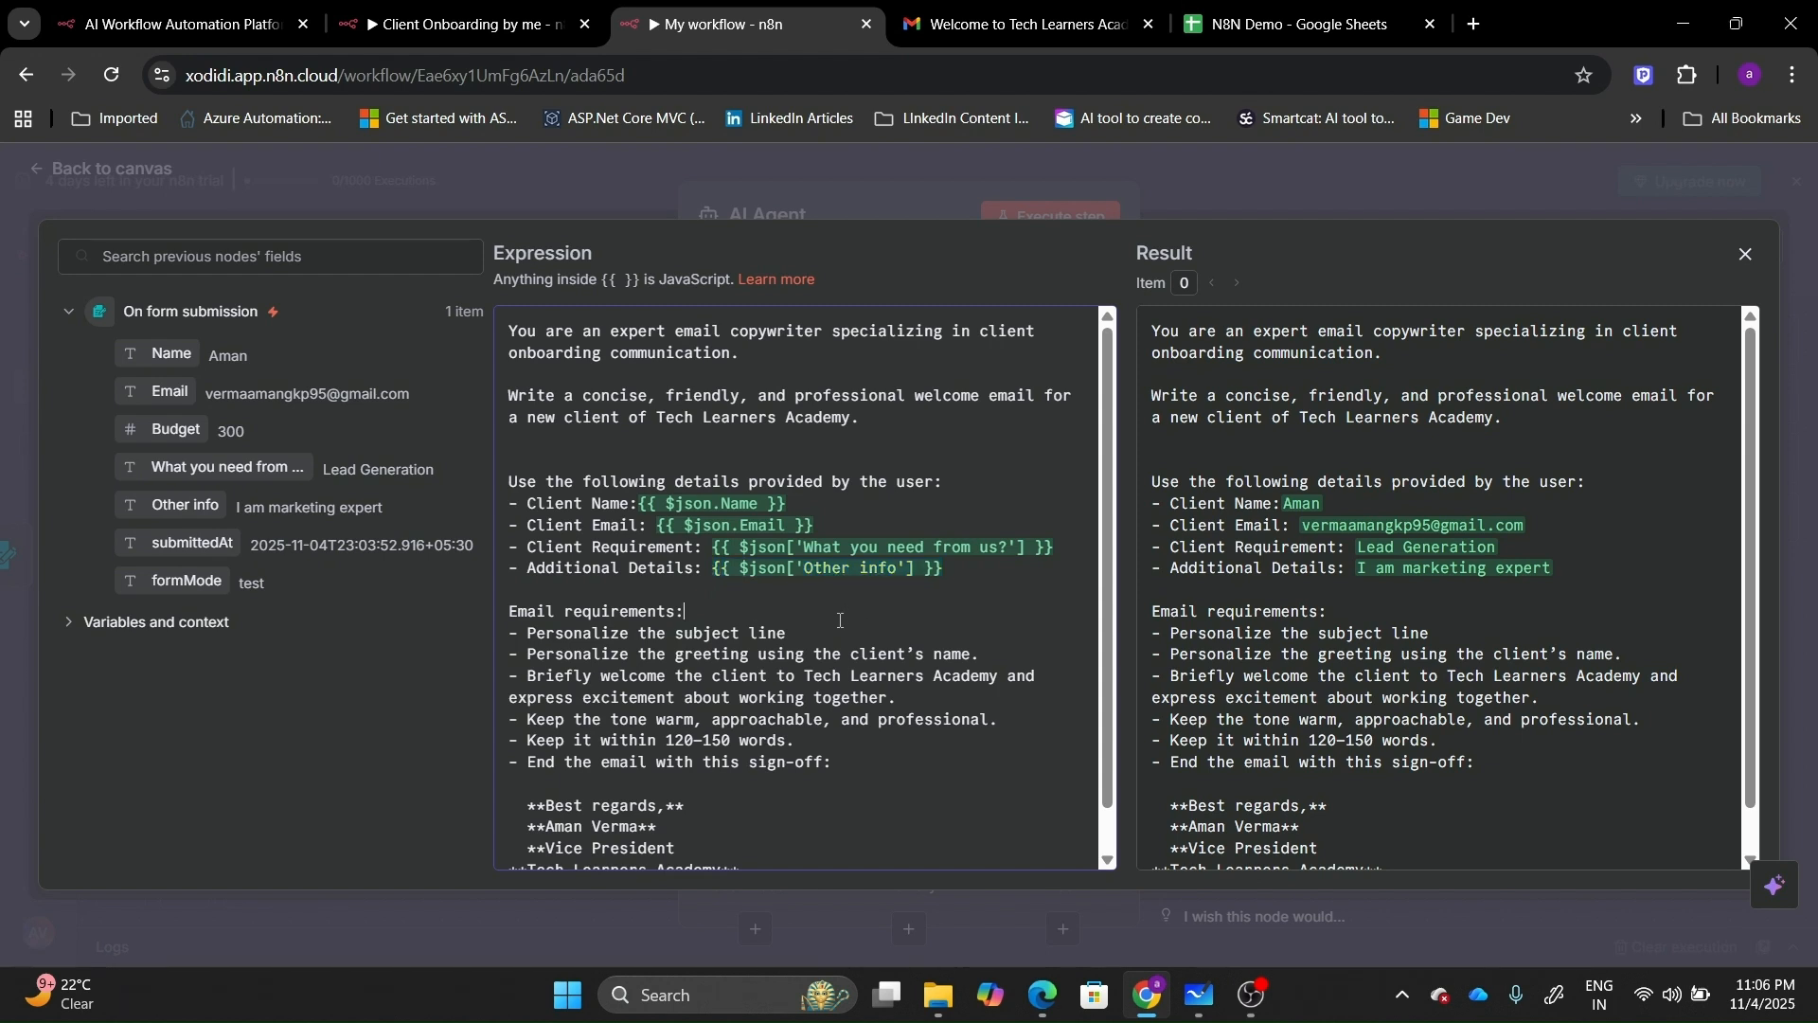
{"action": "left_click", "coordinate": [1108, 854]}
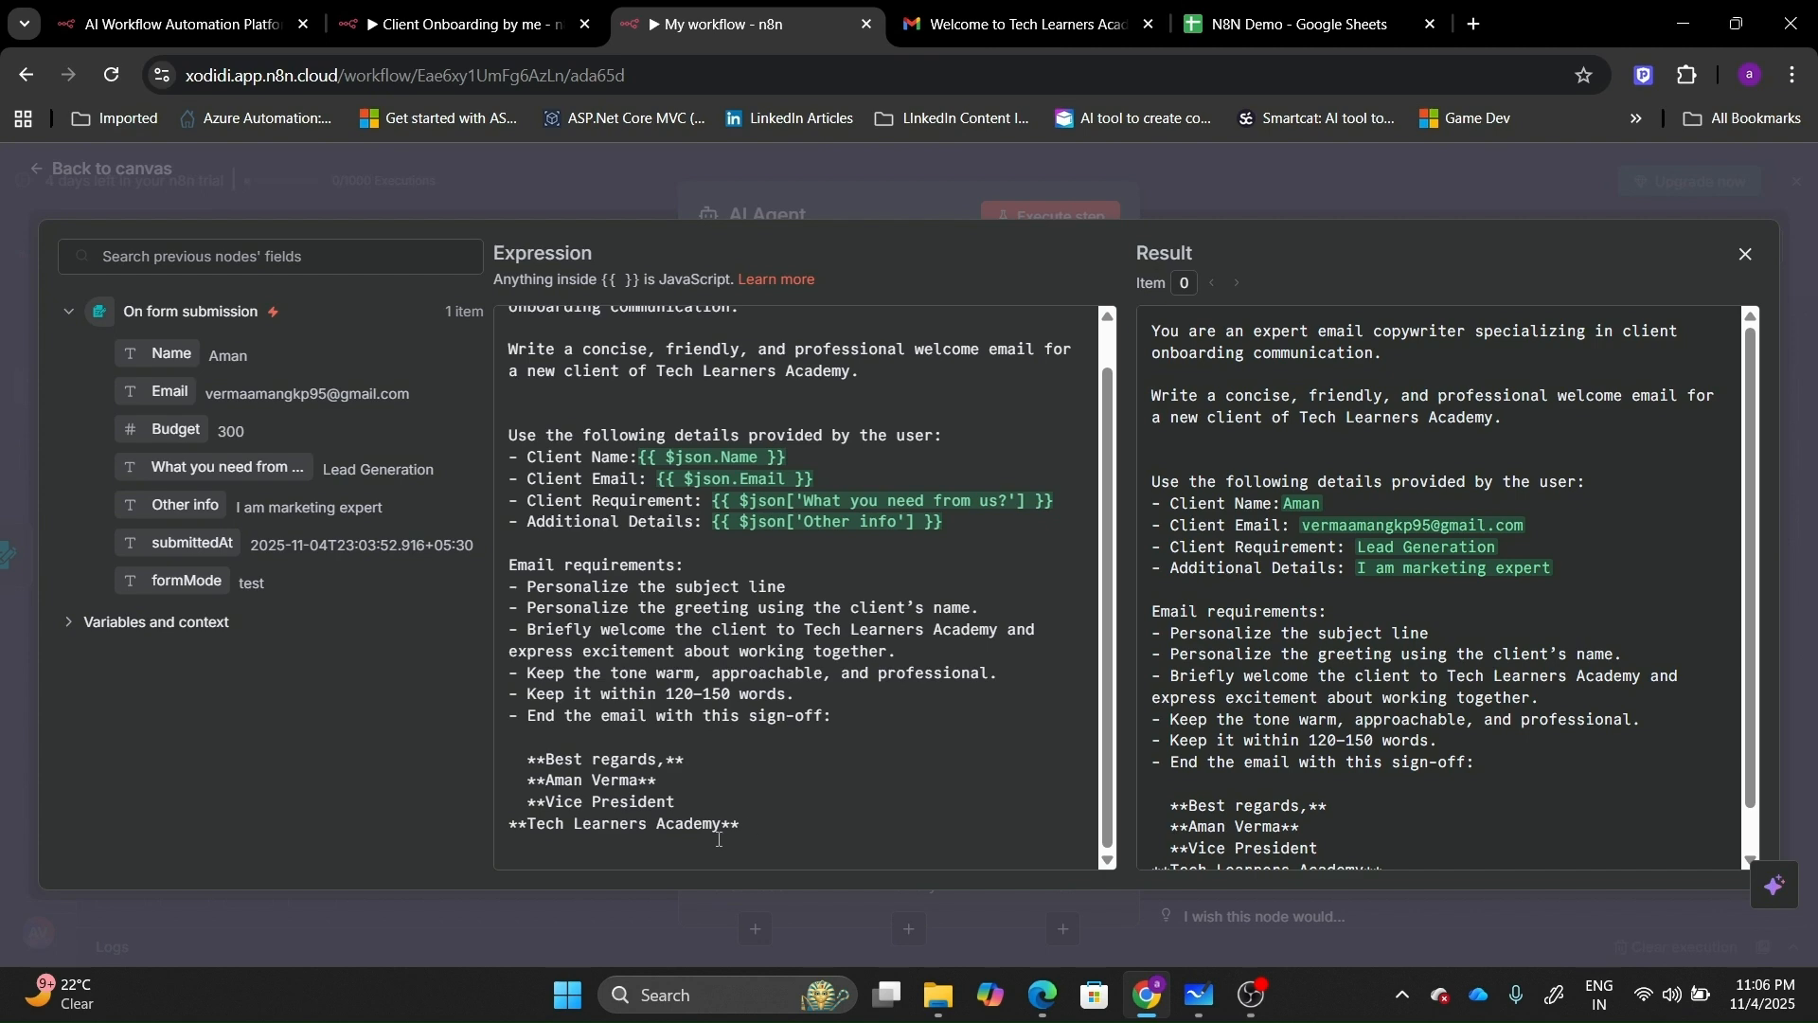
Test-run the AI Agent step, which fails because no Chat Model is connected.
{"action": "left_click", "coordinate": [1739, 250]}
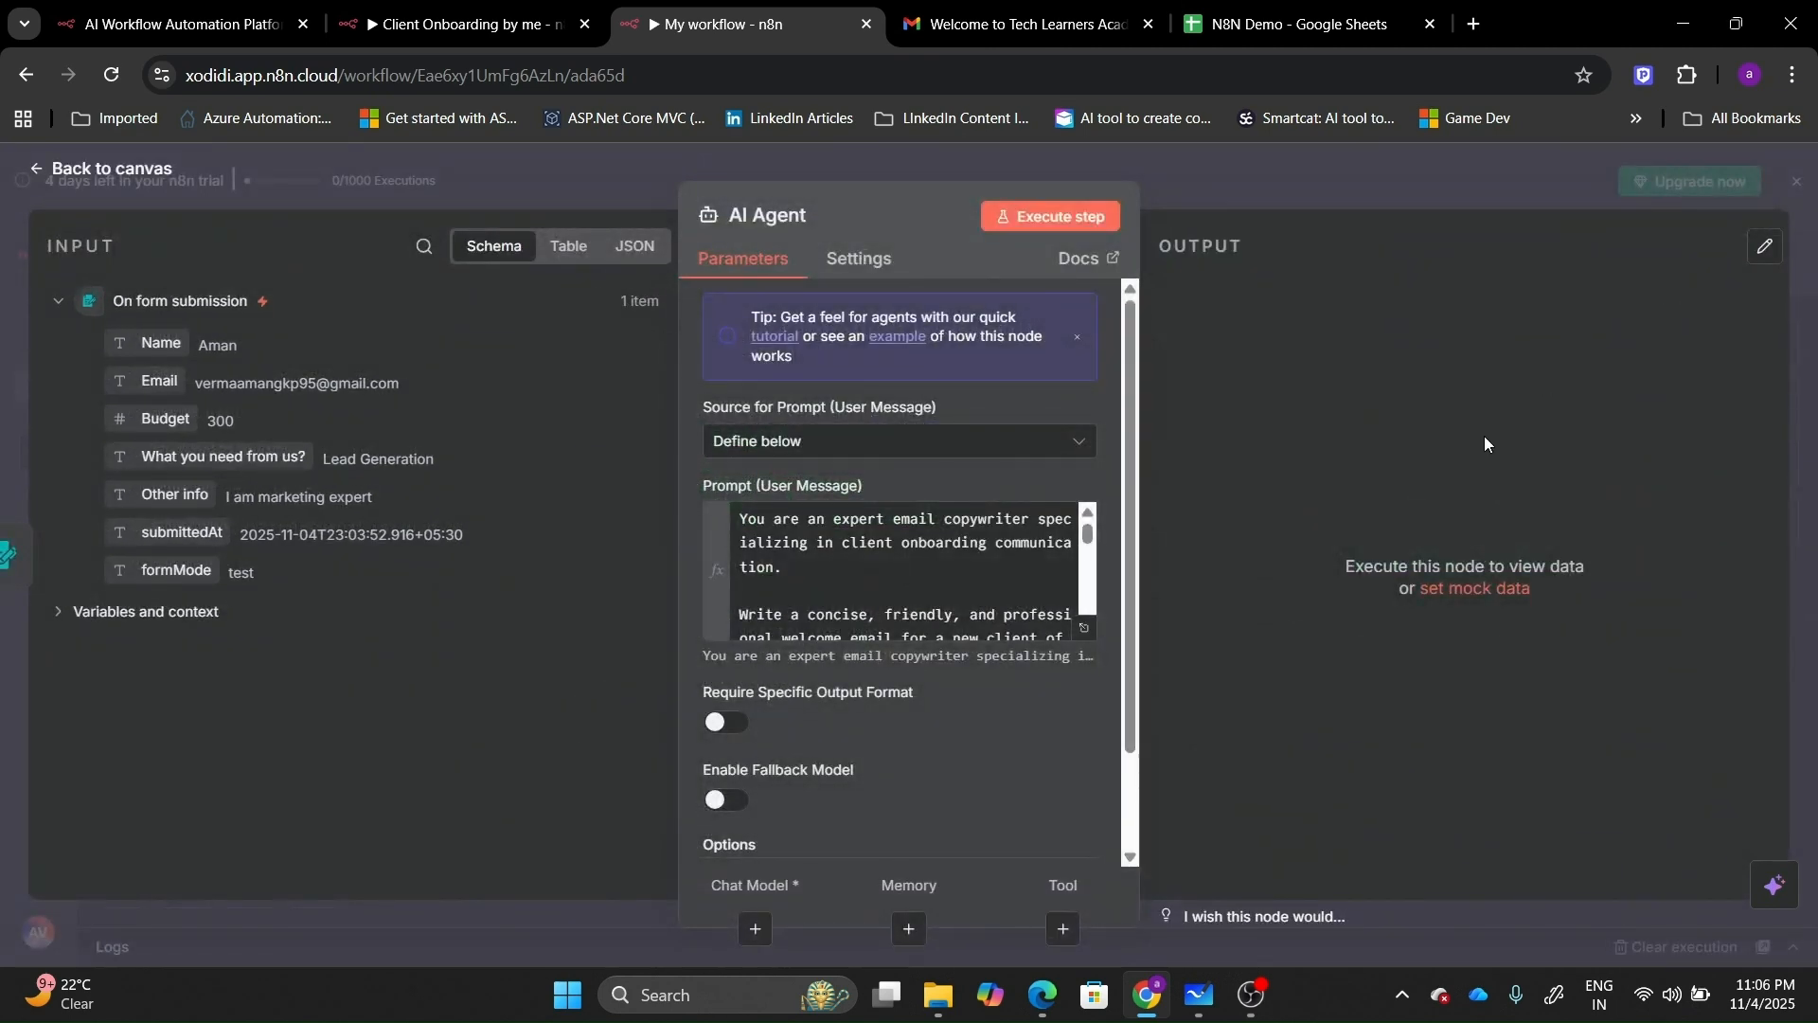
{"action": "scroll", "coordinate": [1129, 861], "scroll_direction": "down", "scroll_amount": 3}
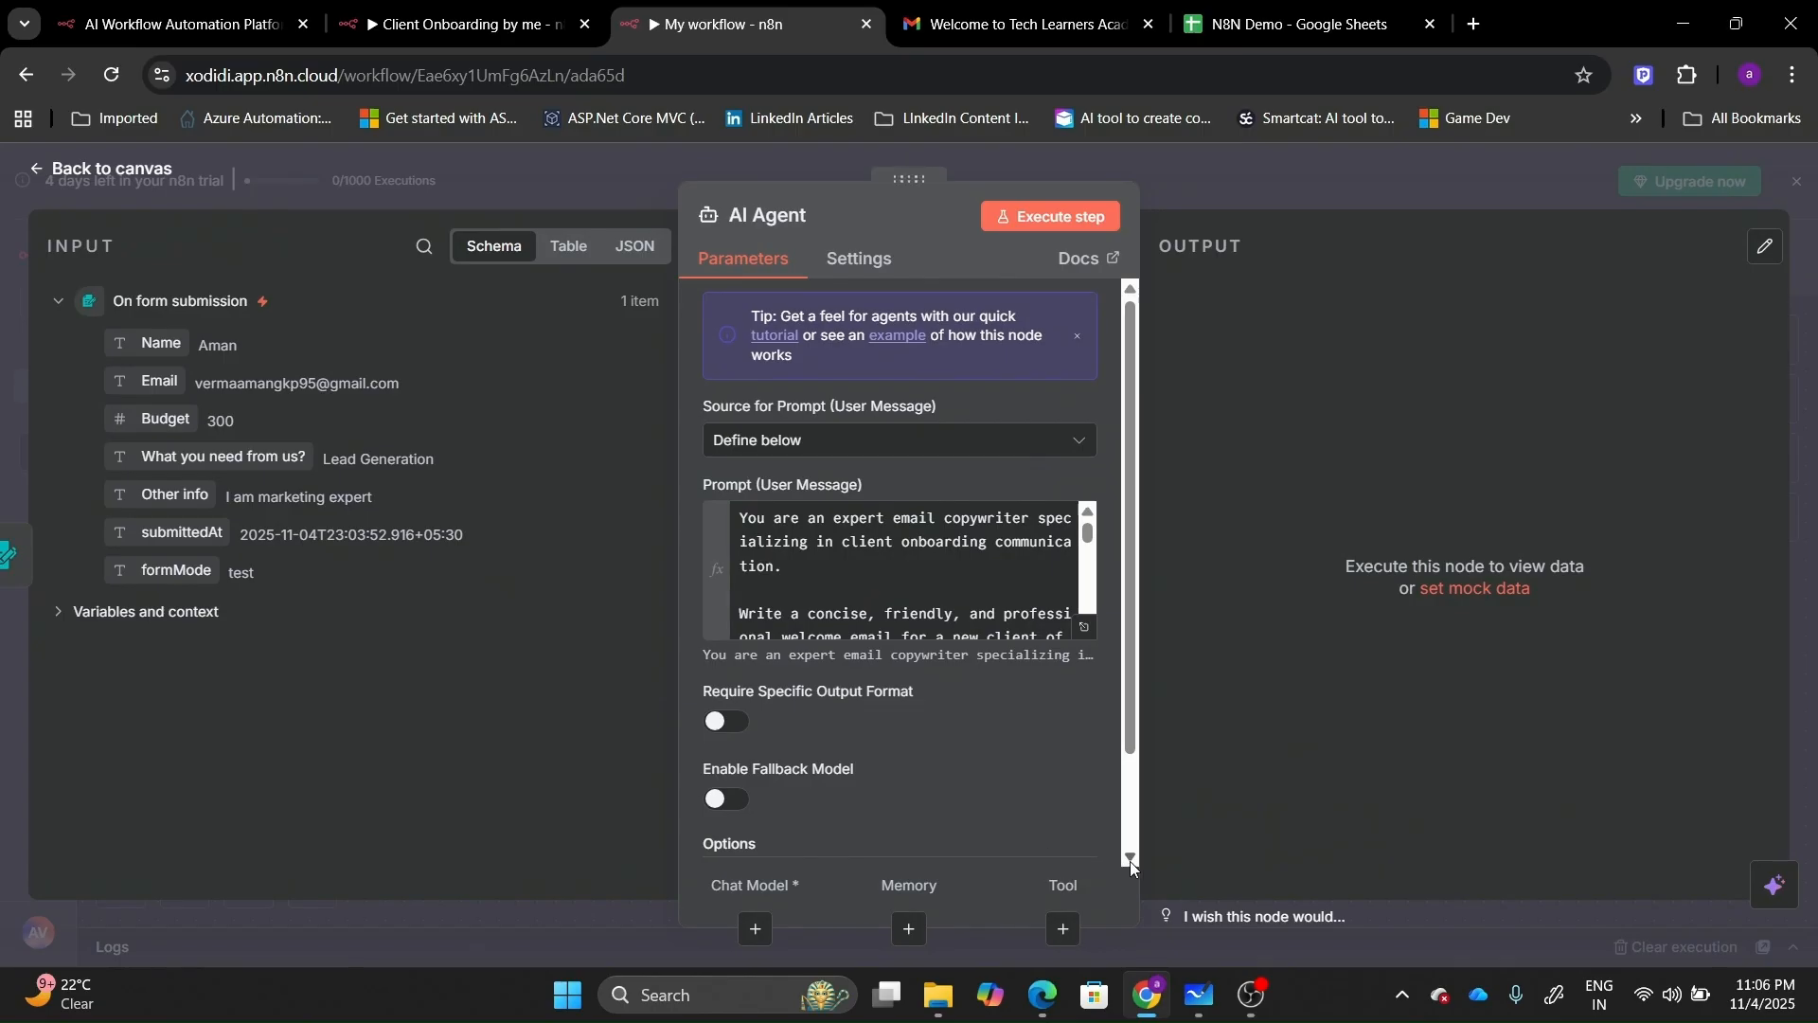
{"action": "left_click", "coordinate": [1054, 818]}
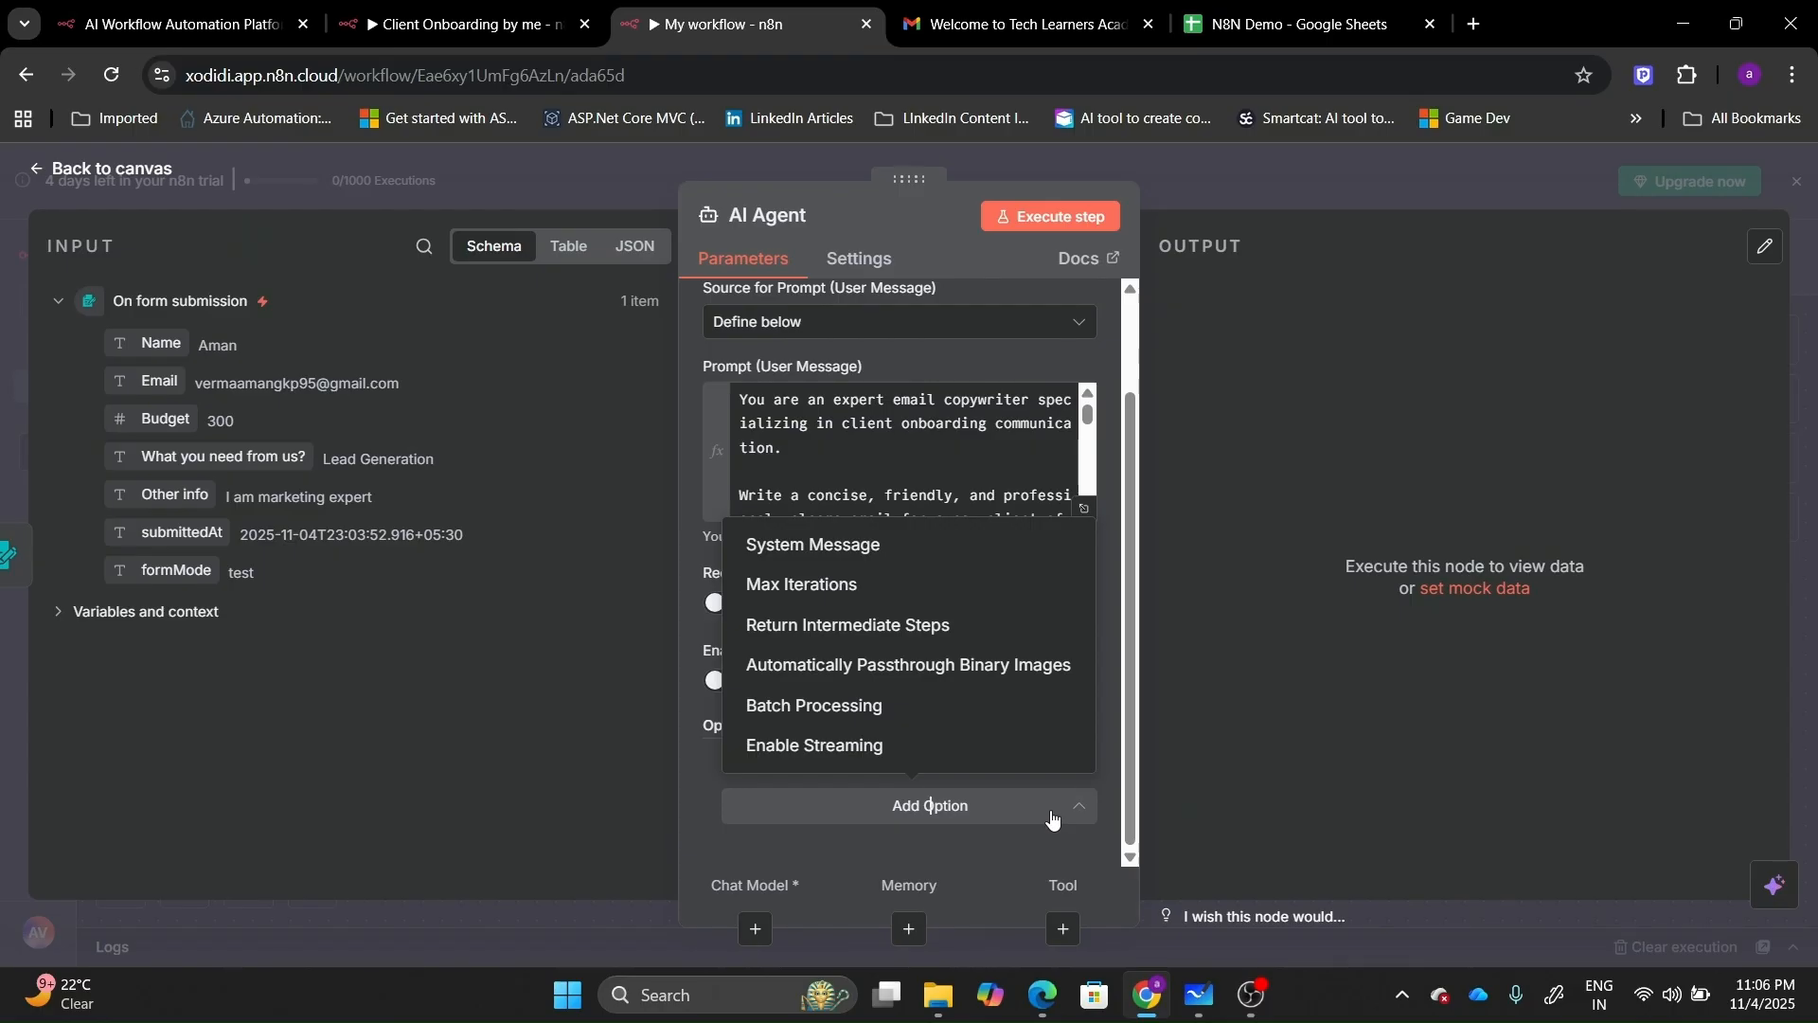
{"action": "left_click", "coordinate": [1052, 821]}
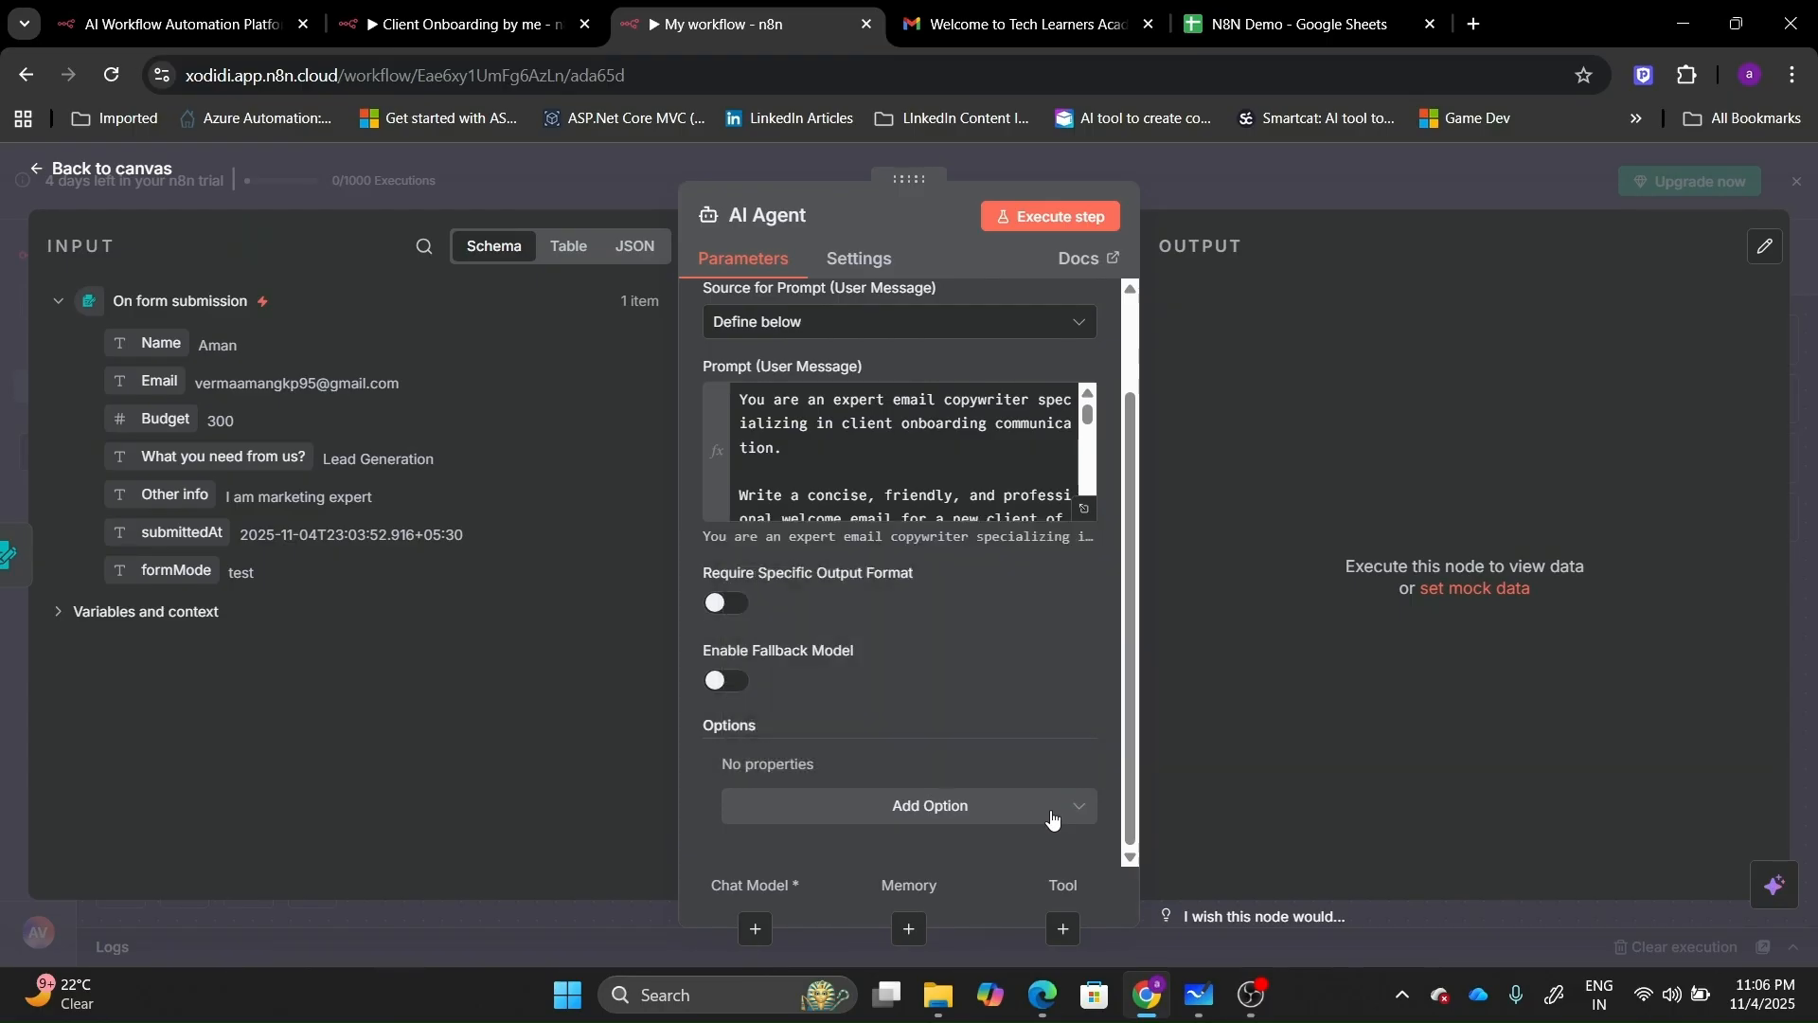
{"action": "left_click", "coordinate": [1034, 209]}
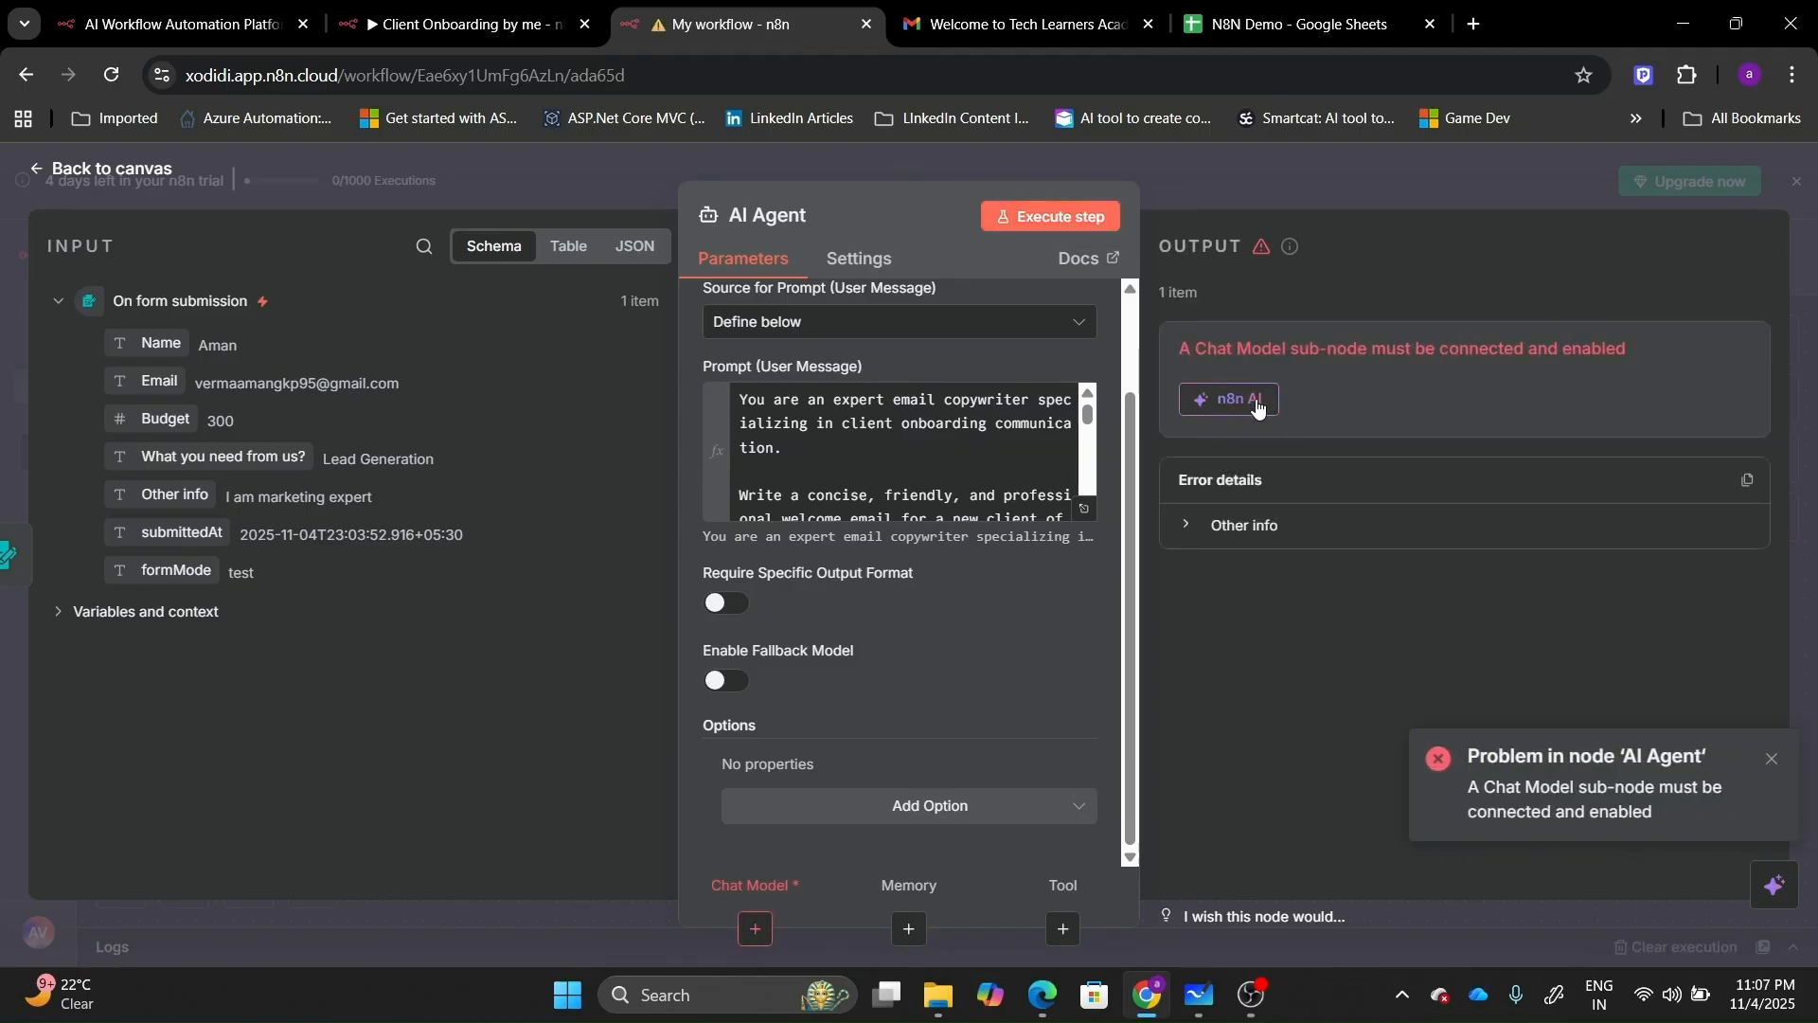
{"action": "left_click", "coordinate": [80, 176]}
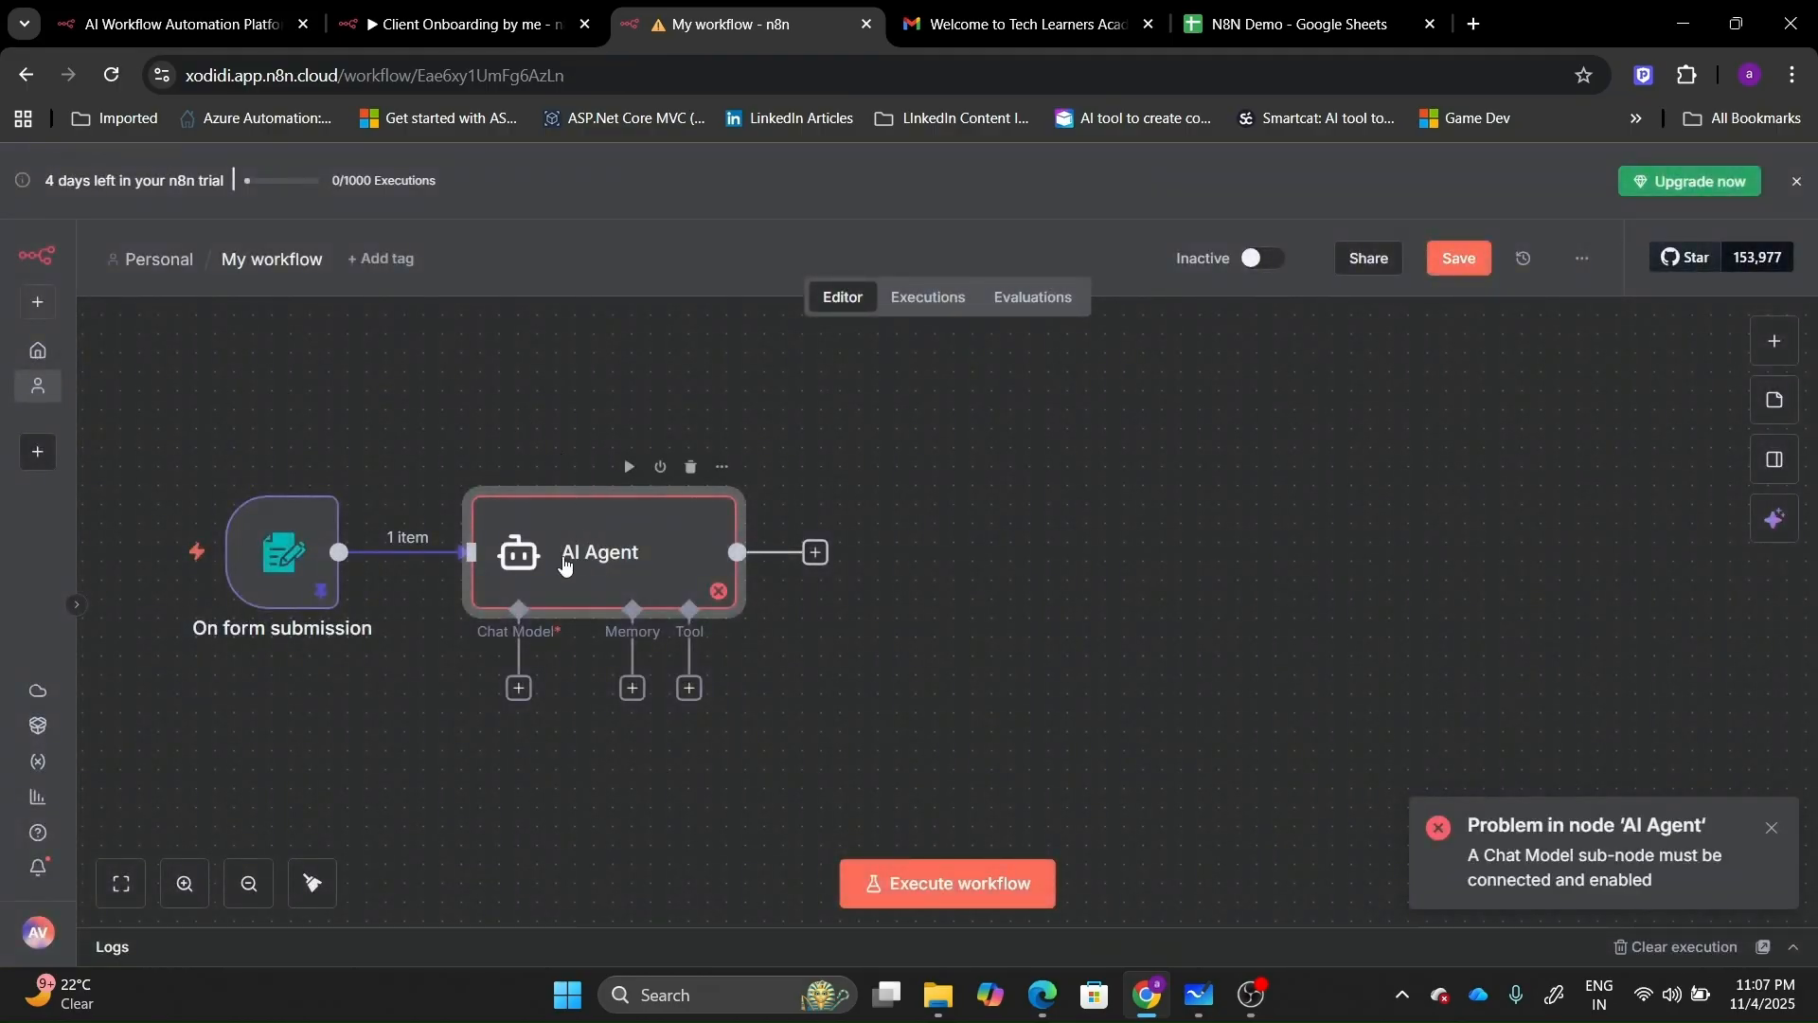
Search the node list for 'open' and look at the OpenAI node without adding it.
{"action": "left_click", "coordinate": [529, 691]}
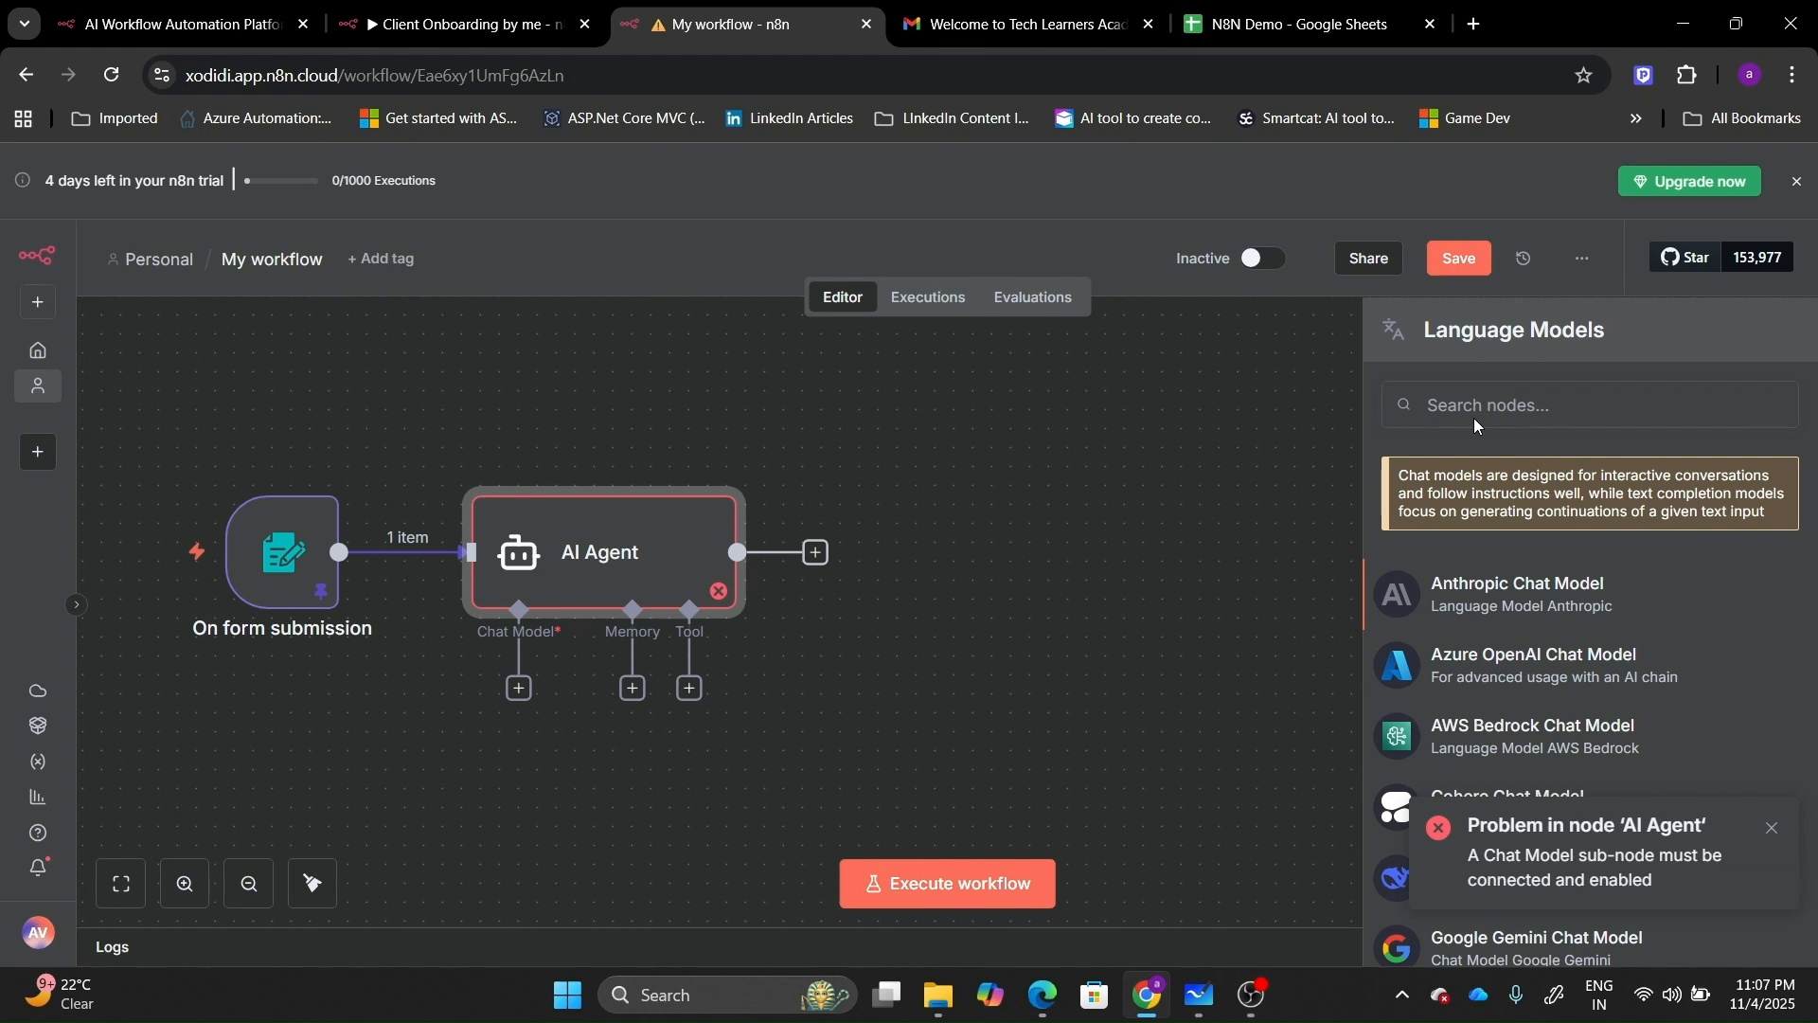
{"action": "left_click", "coordinate": [1774, 837]}
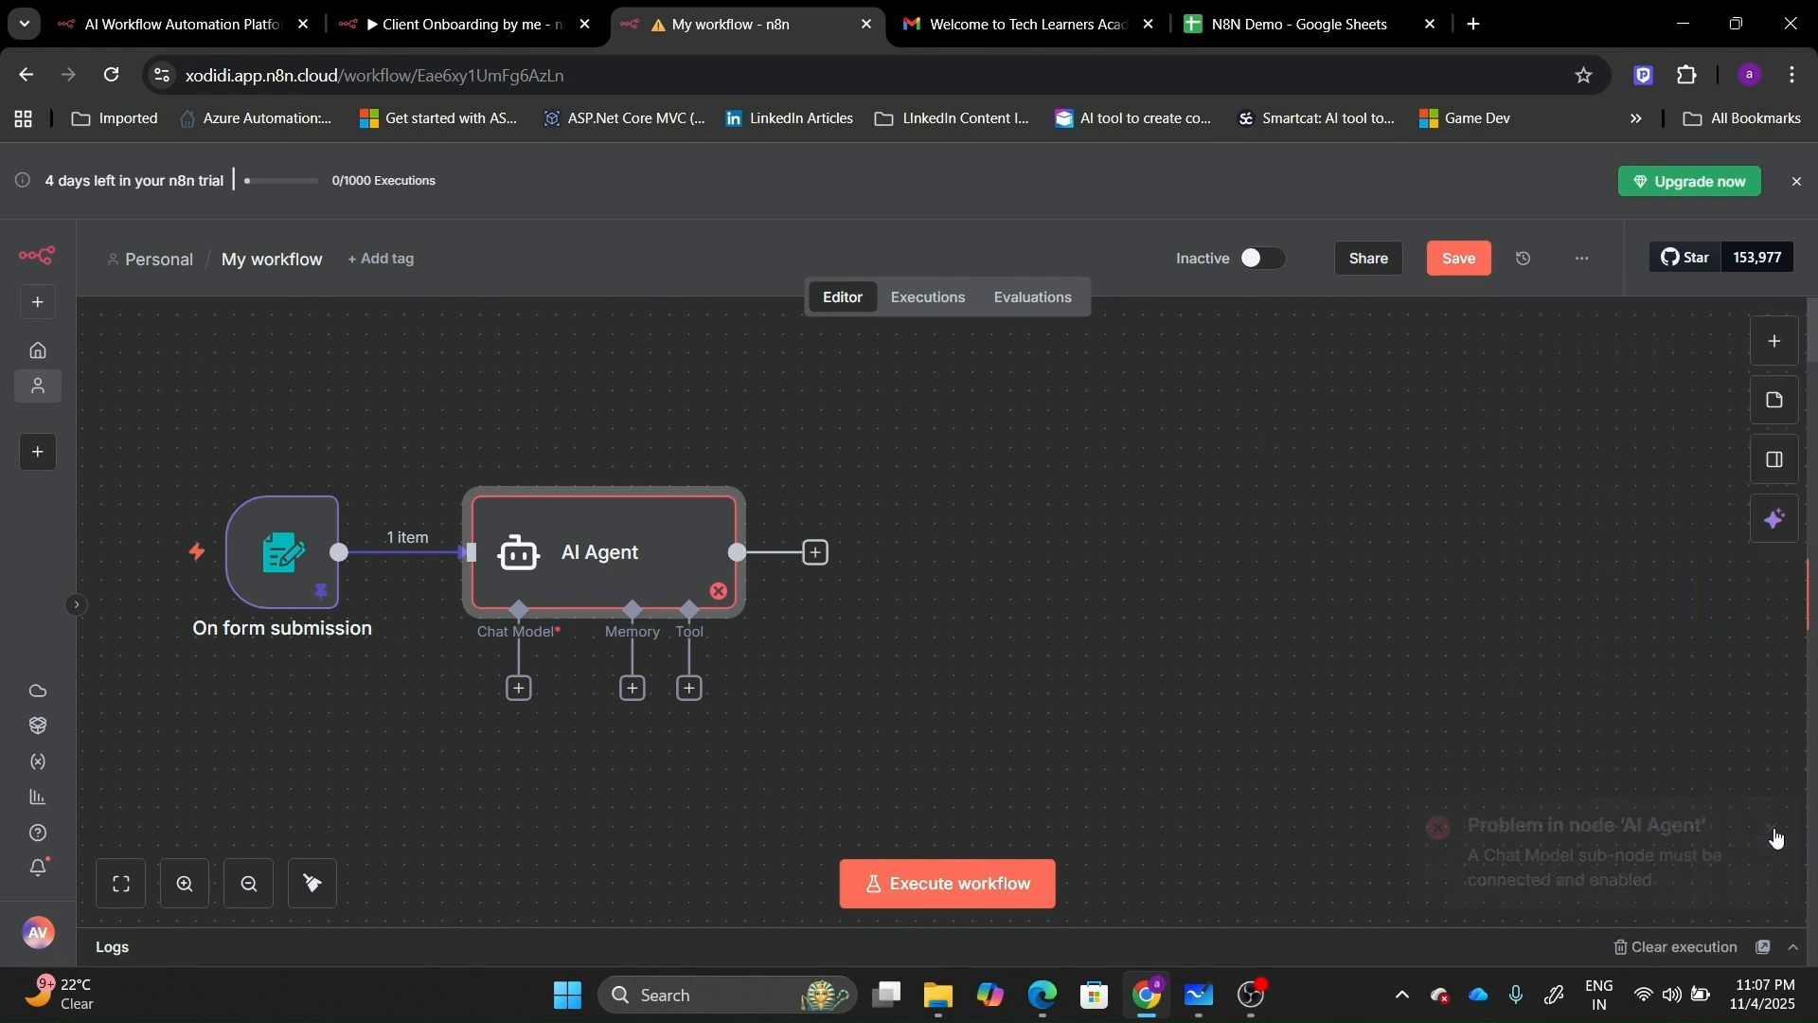
{"action": "left_click", "coordinate": [1796, 339]}
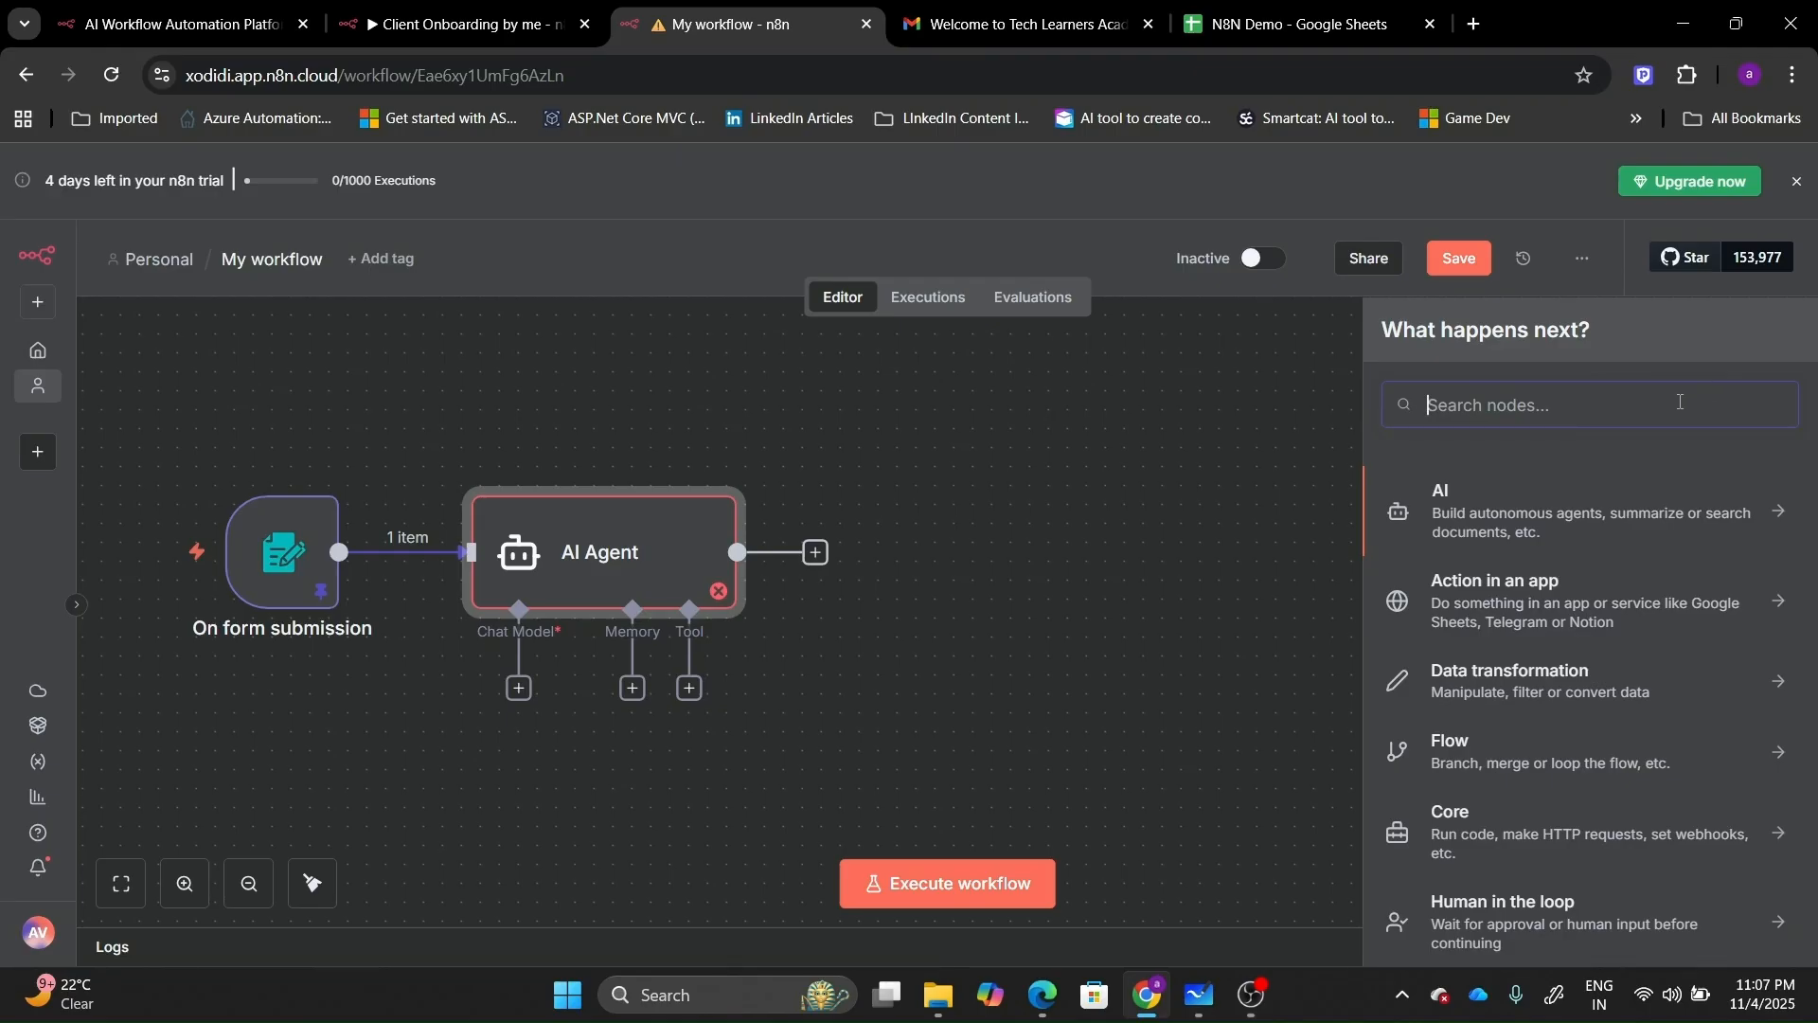
{"action": "type", "text": "open"}
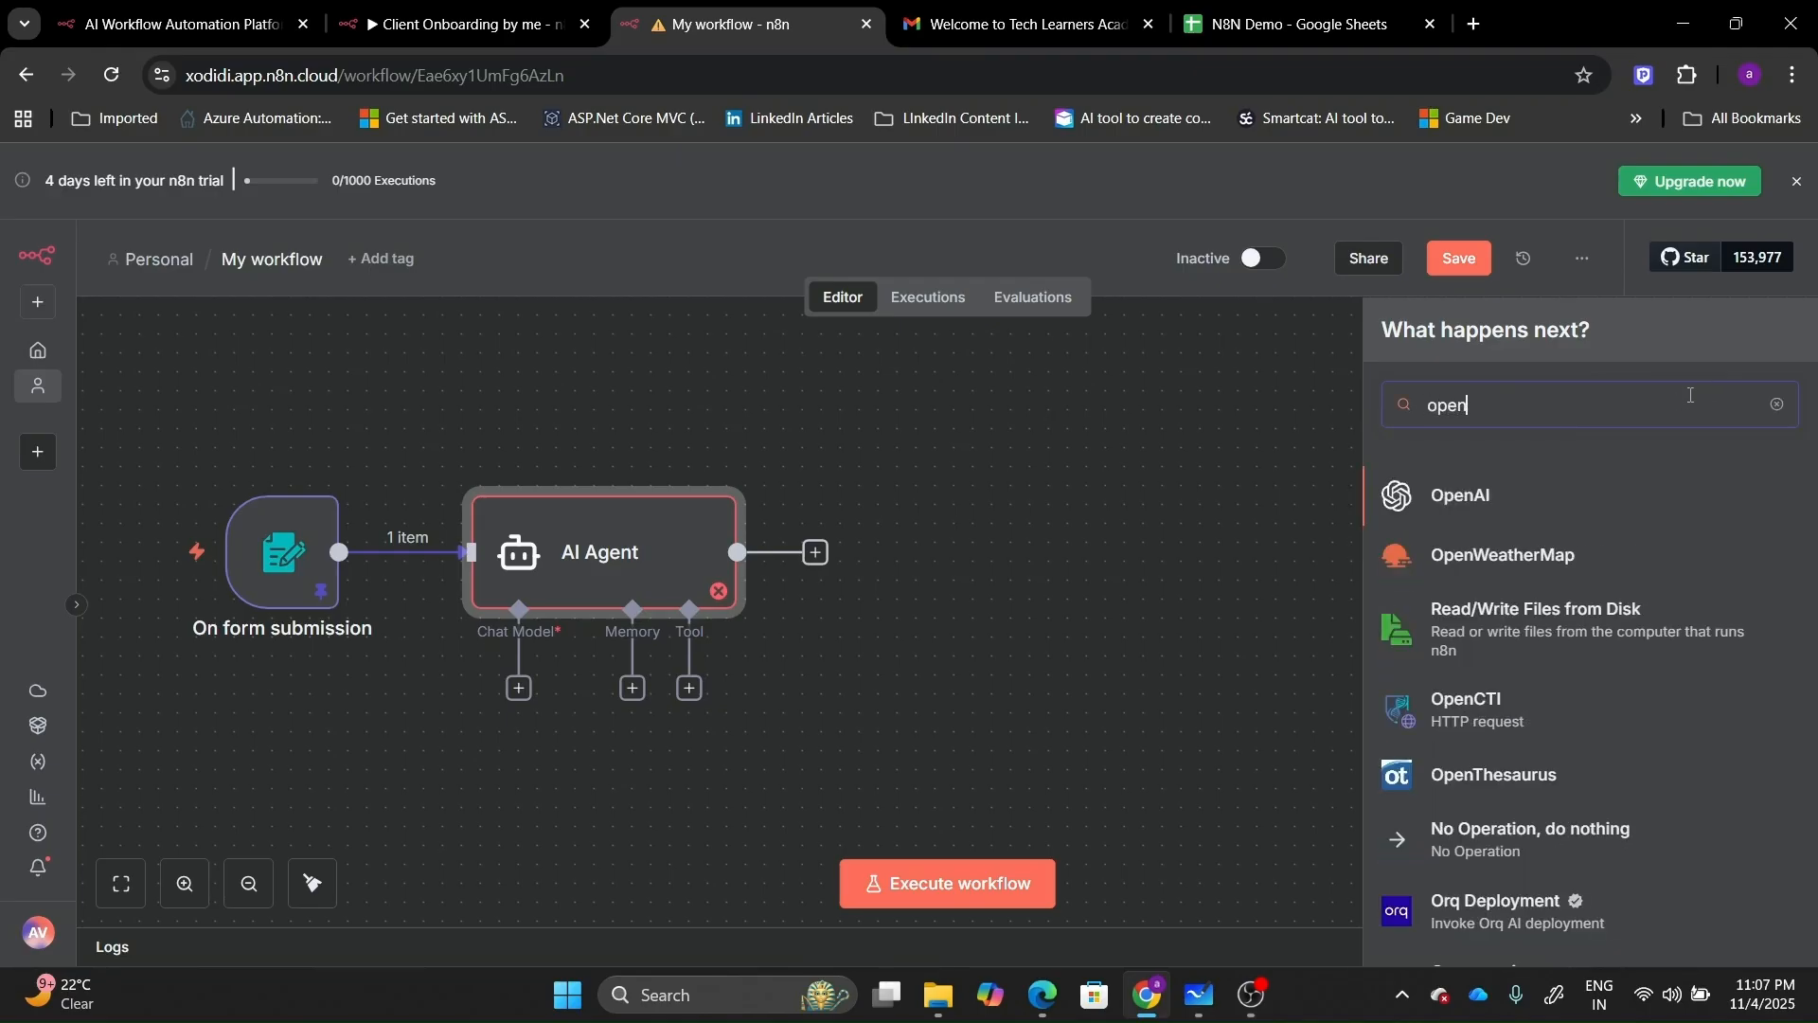
{"action": "left_click", "coordinate": [1474, 512]}
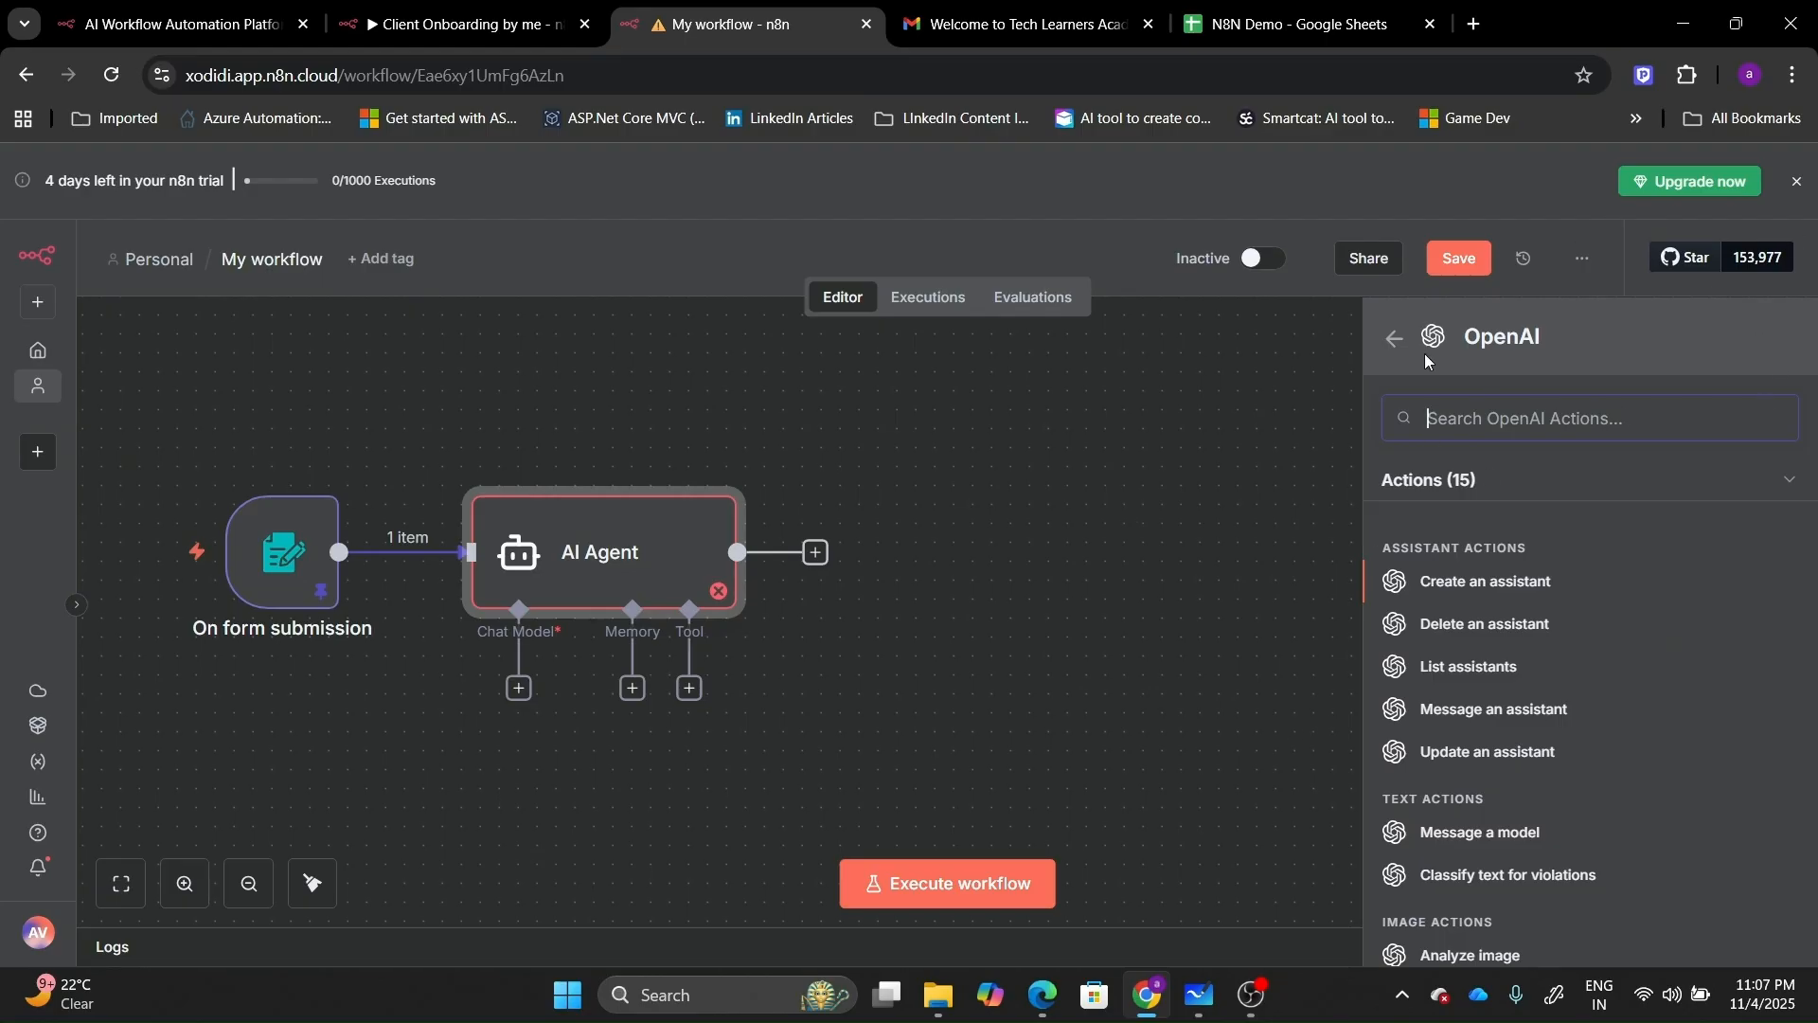
{"action": "left_click", "coordinate": [1184, 403]}
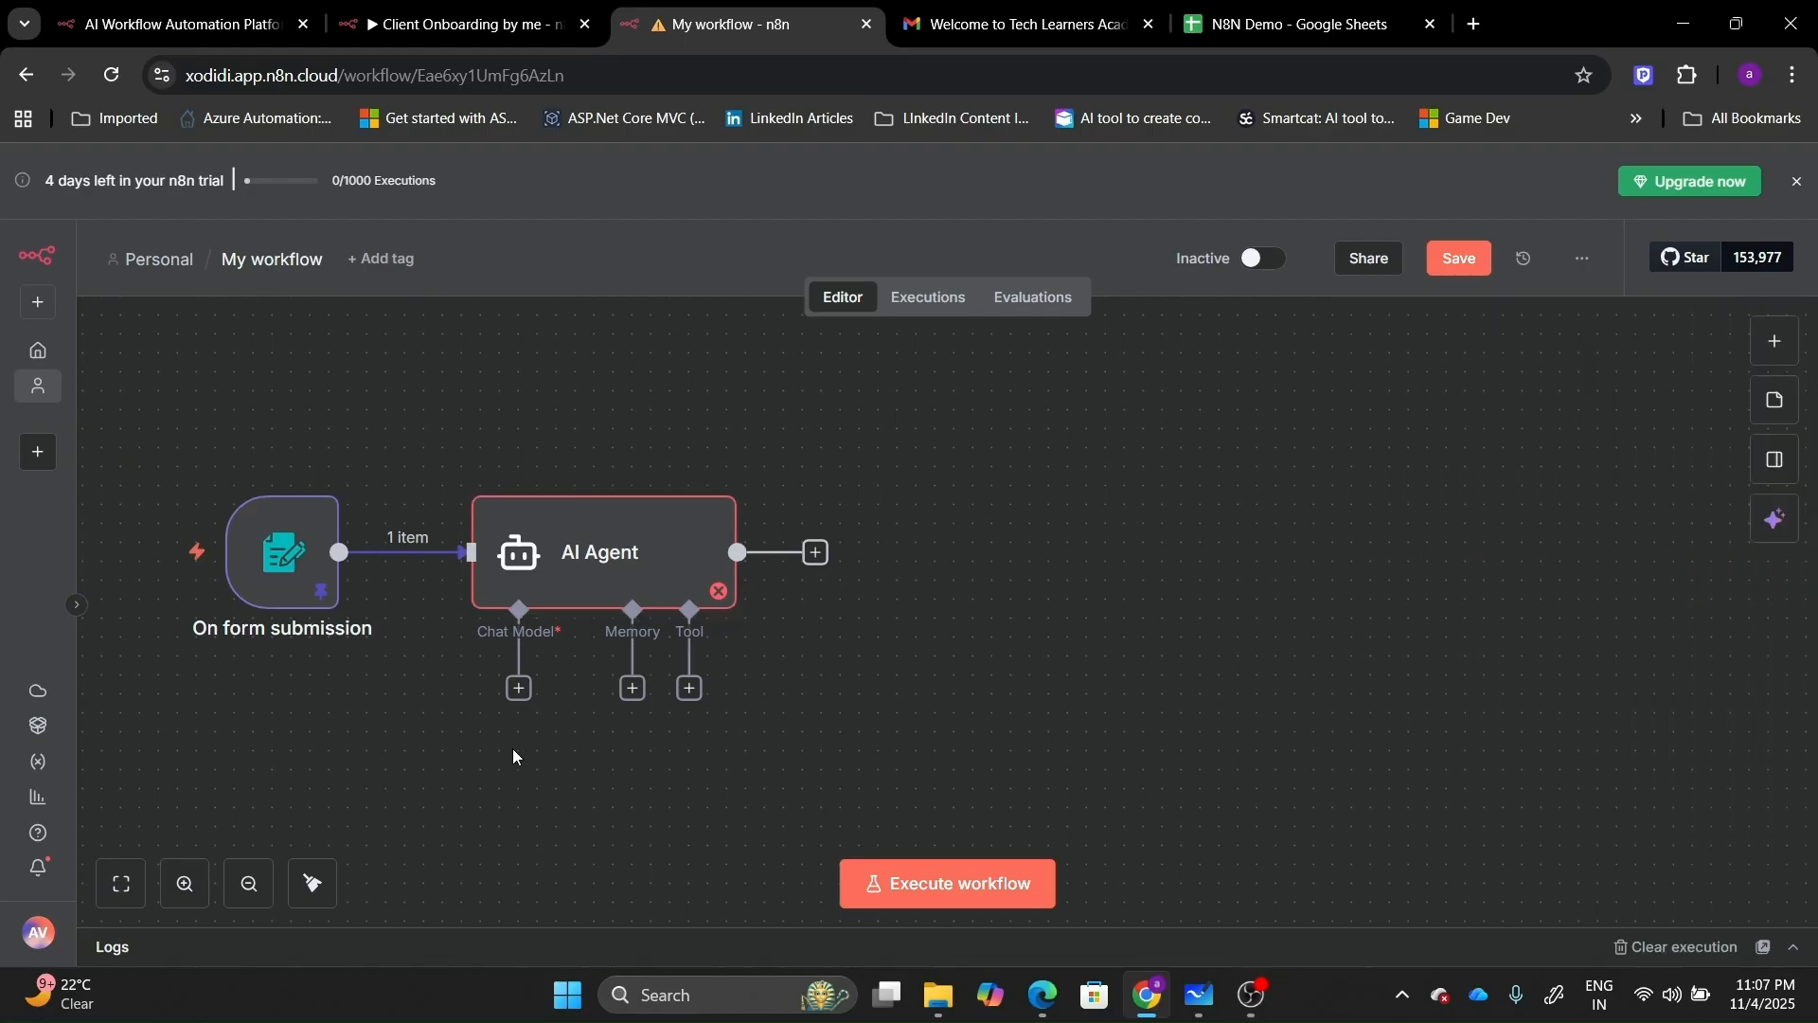
Attach an OpenAI Chat Model to the agent, keeping free credits and gpt-4.1-mini.
{"action": "left_click", "coordinate": [518, 690]}
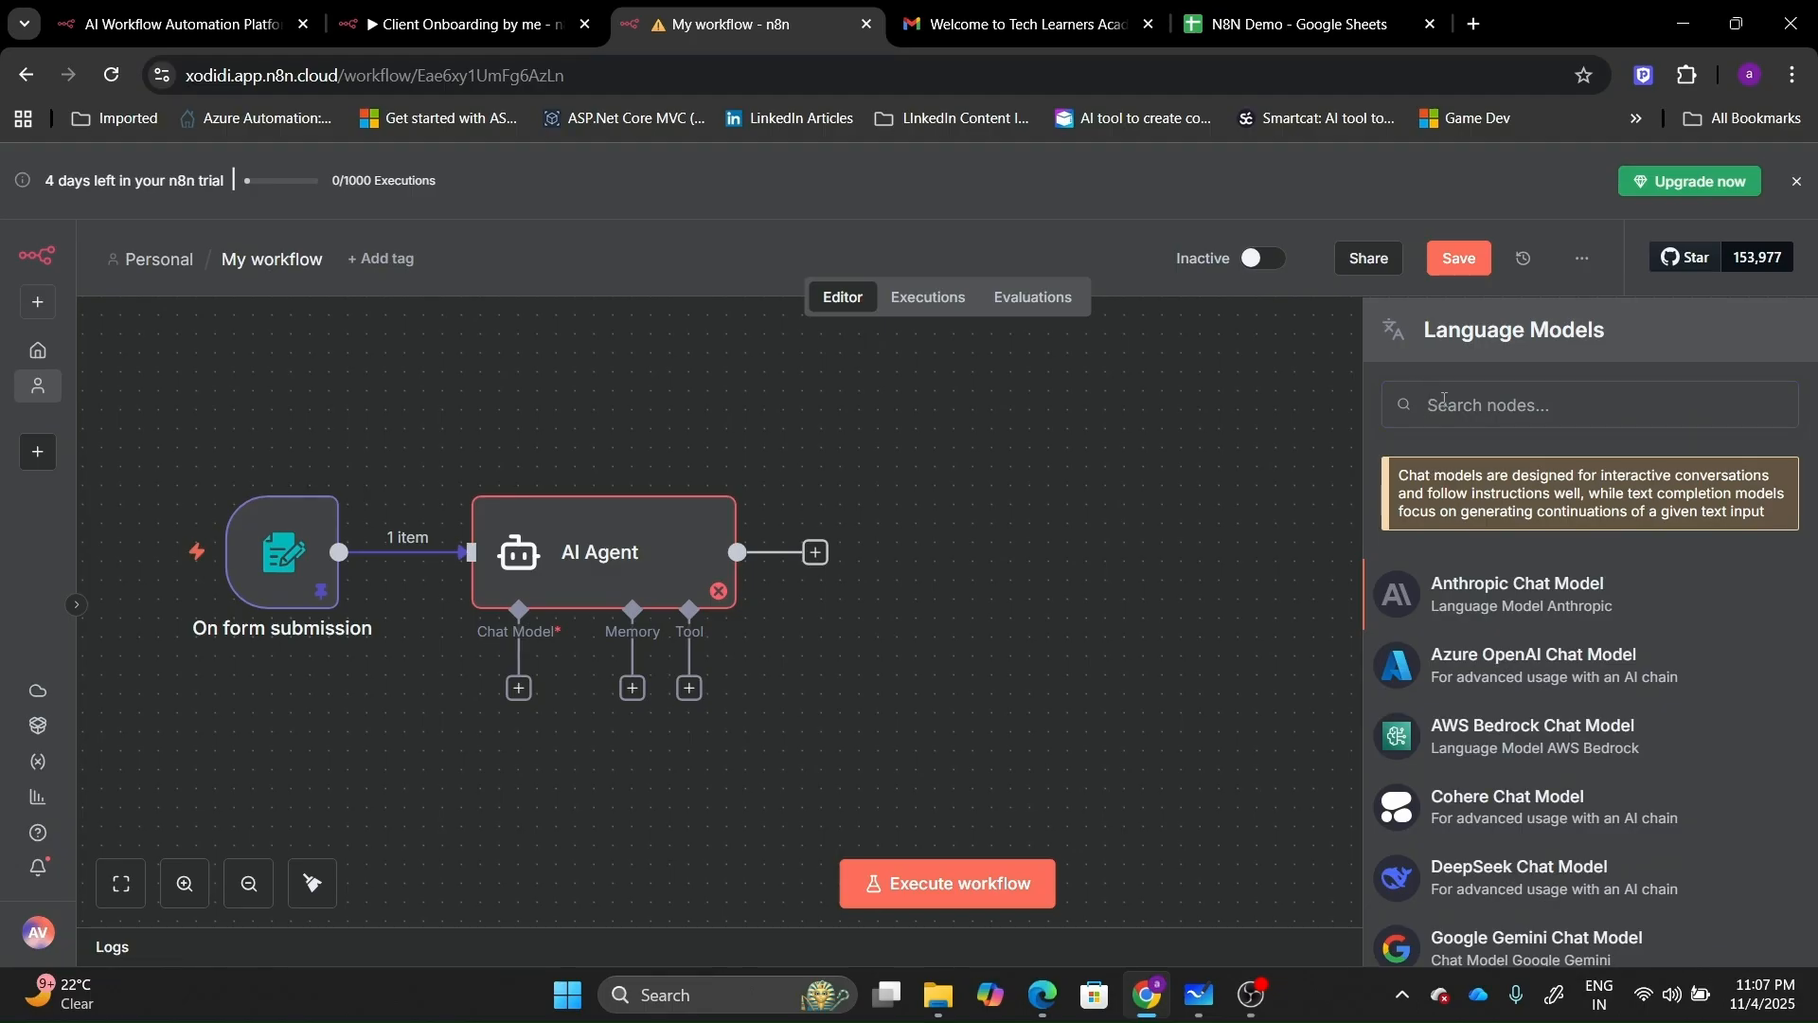
{"action": "type", "text": "open"}
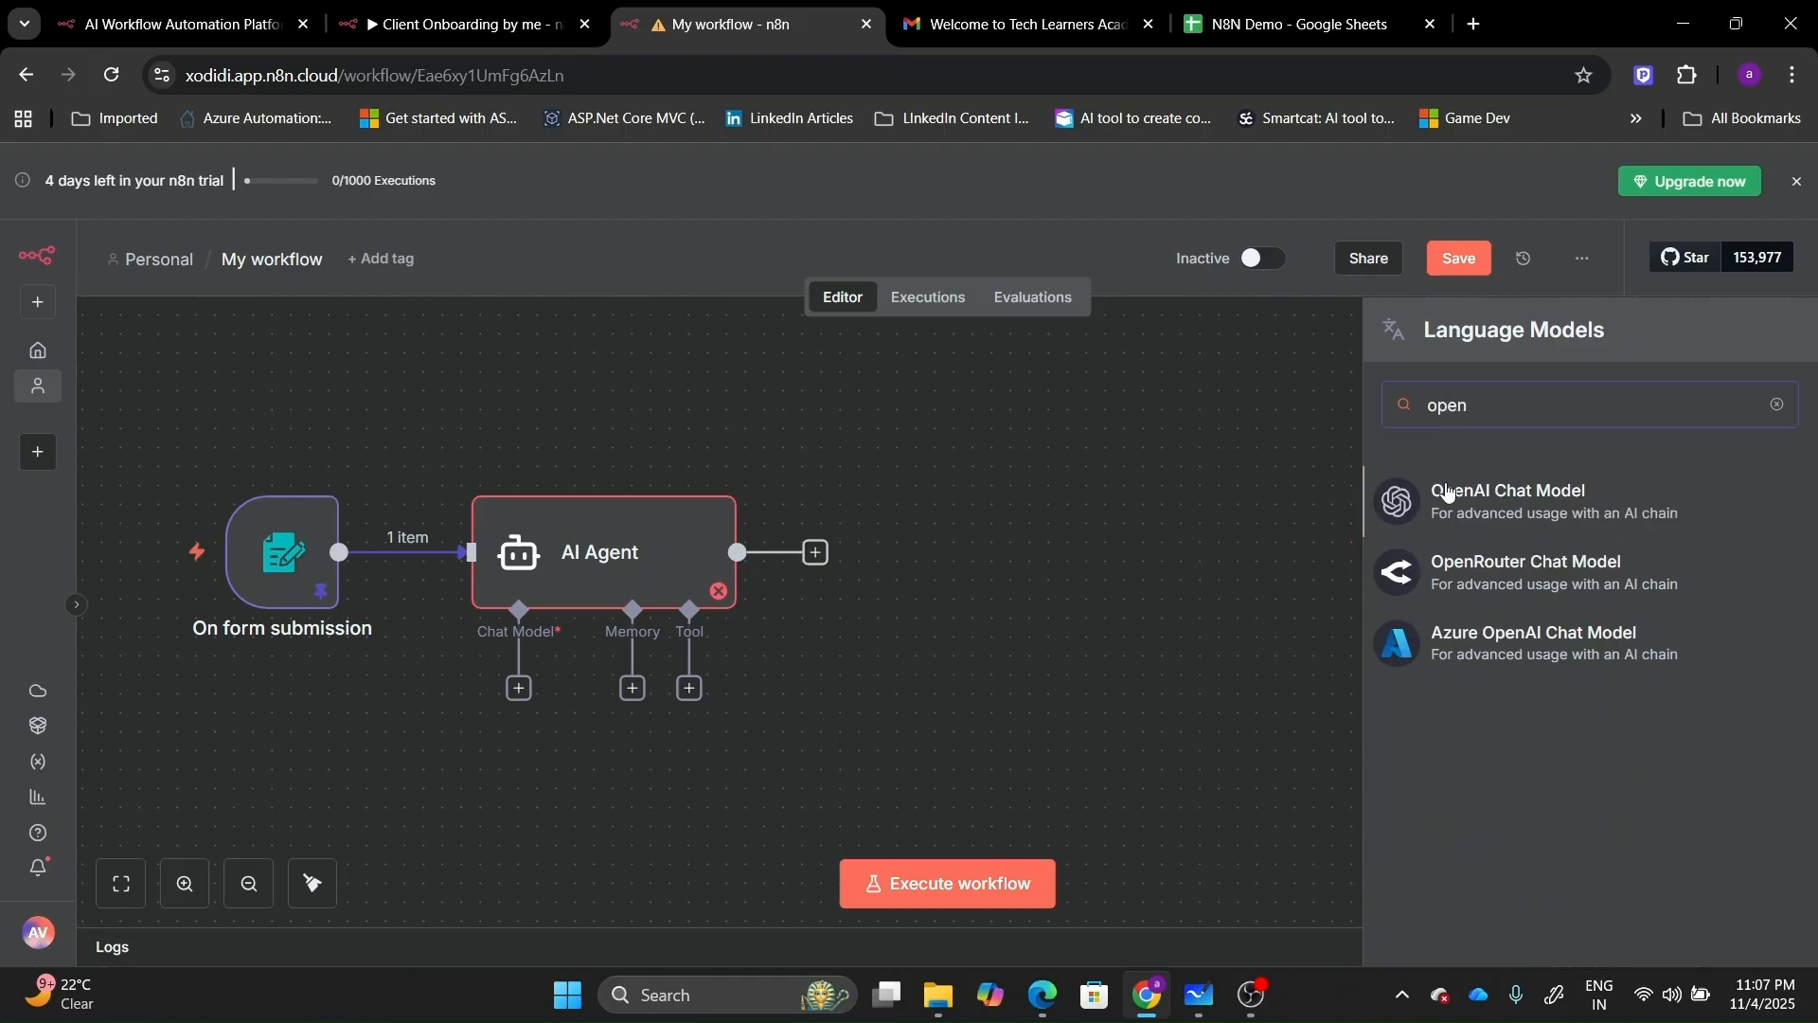
{"action": "left_click", "coordinate": [1455, 517]}
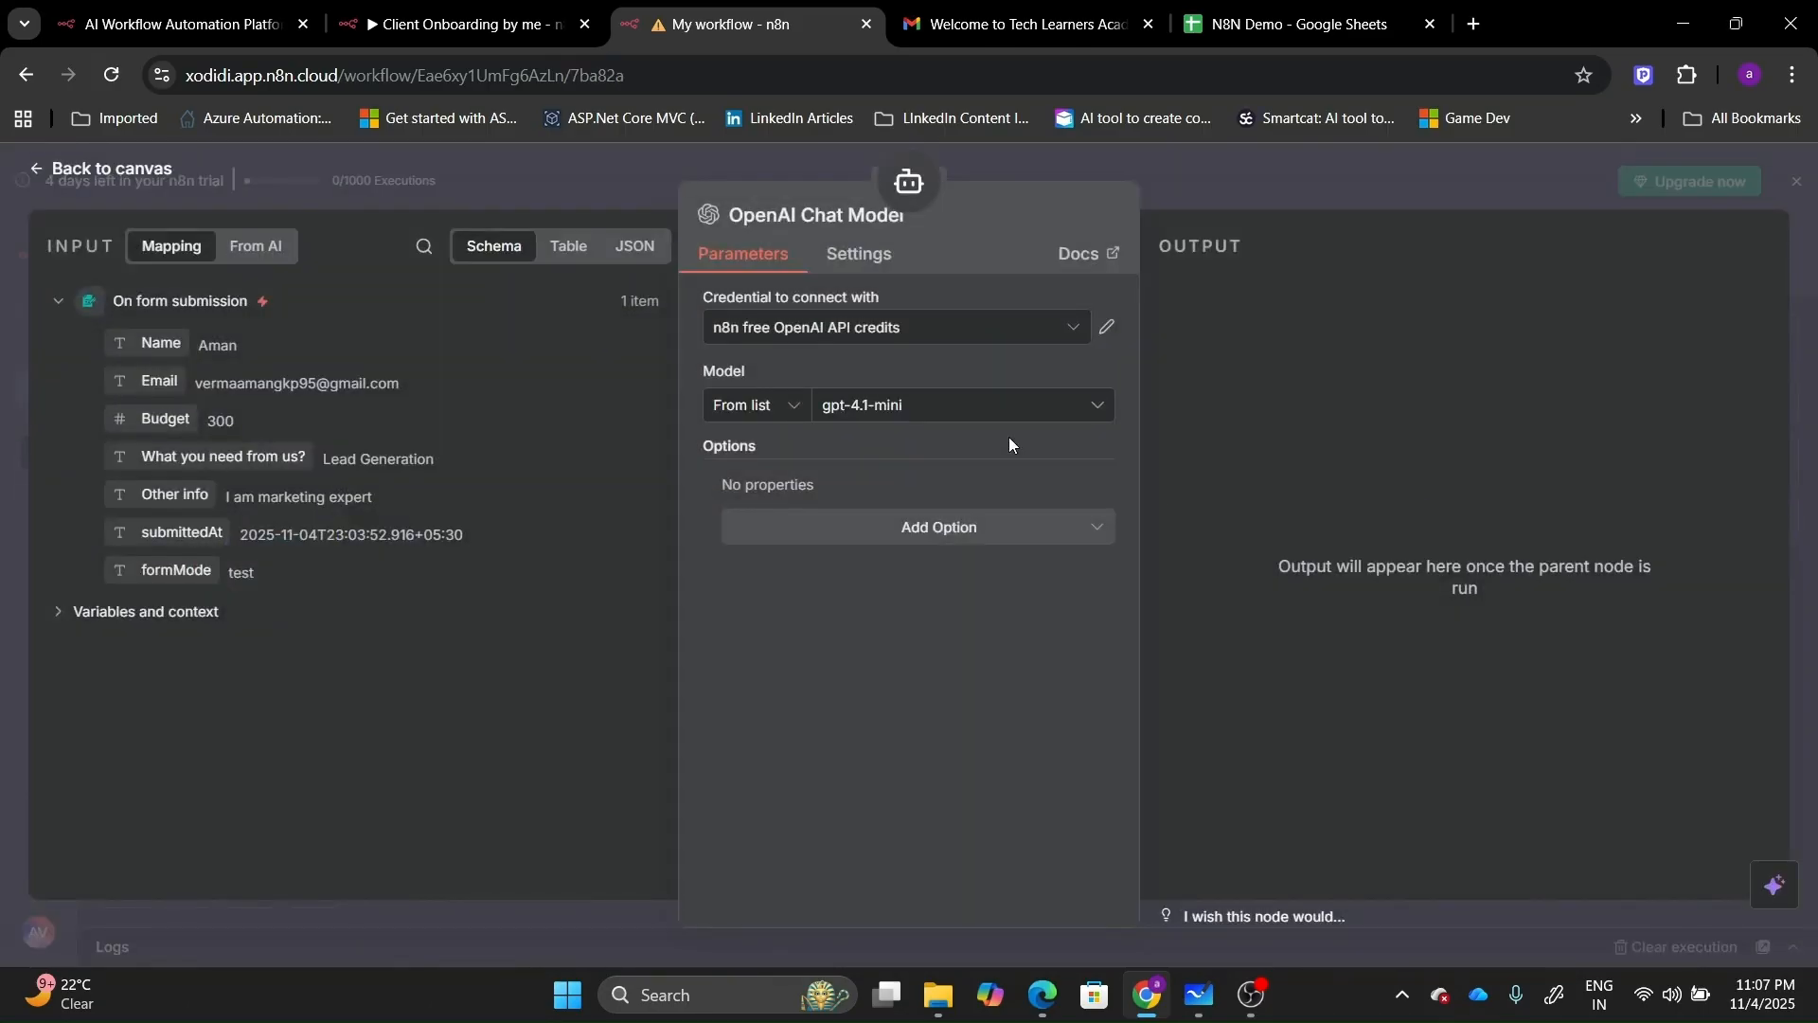
{"action": "left_click", "coordinate": [877, 415]}
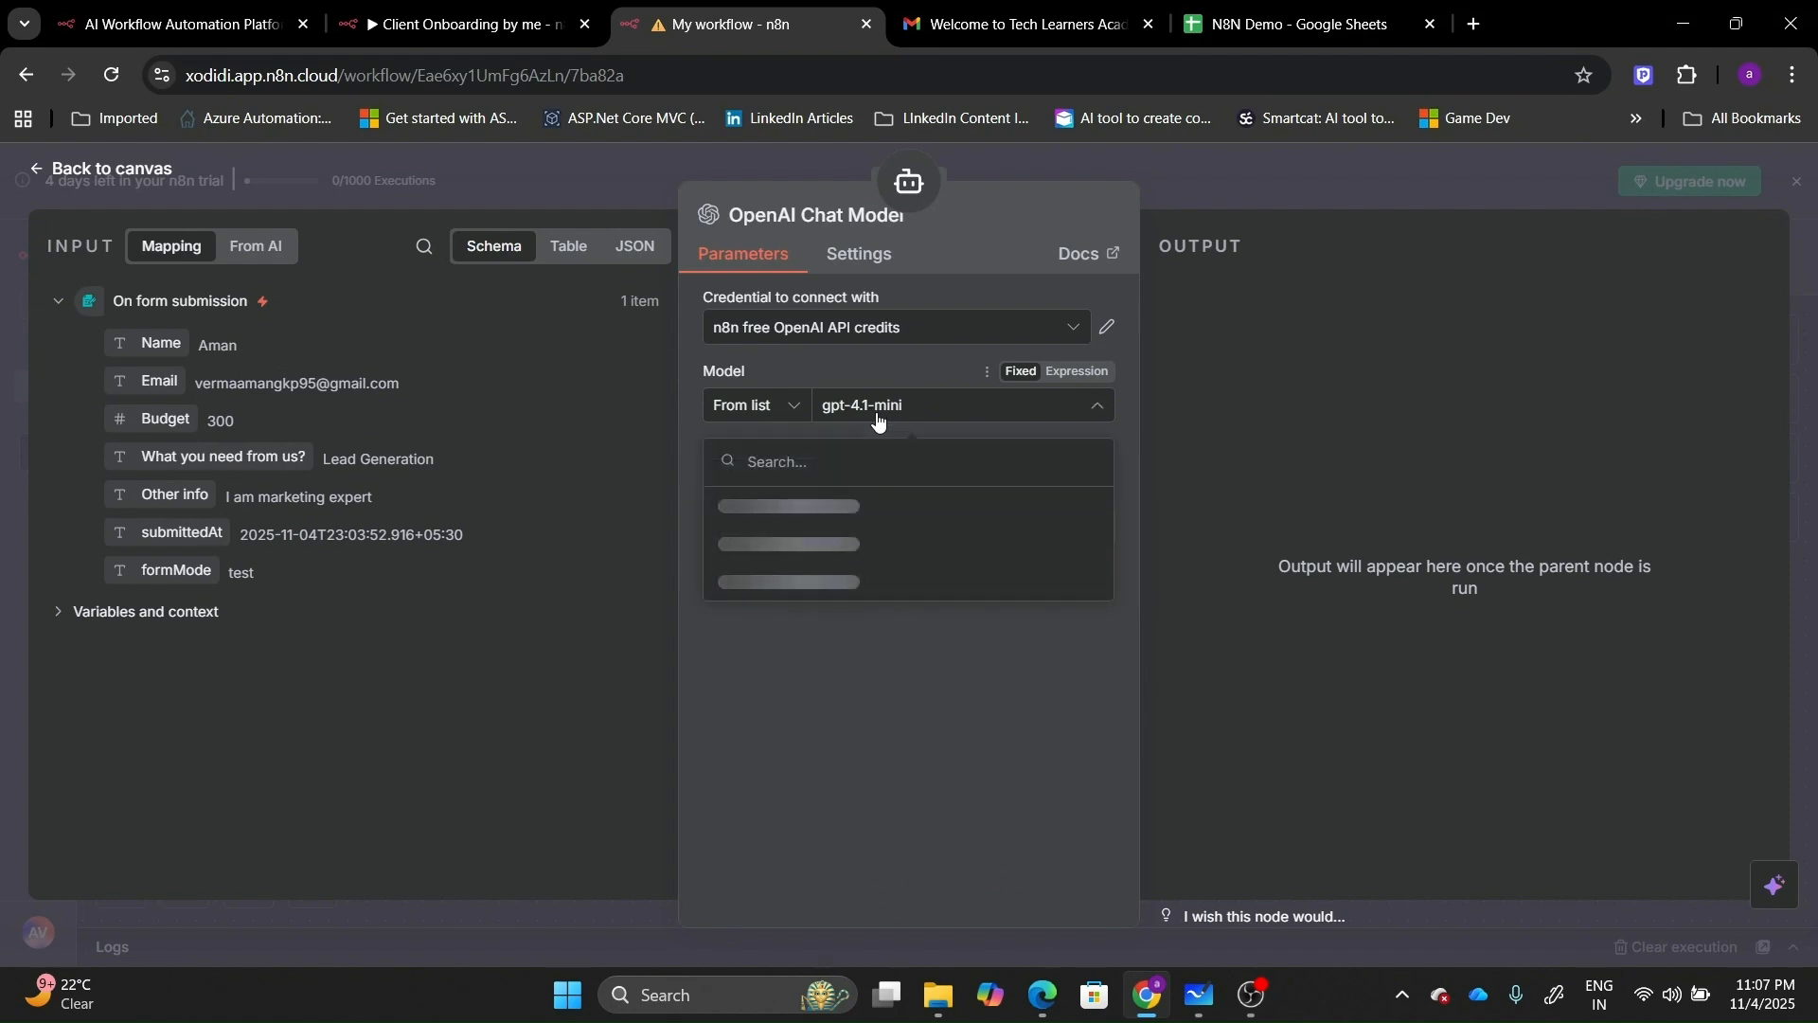
{"action": "left_click", "coordinate": [606, 485]}
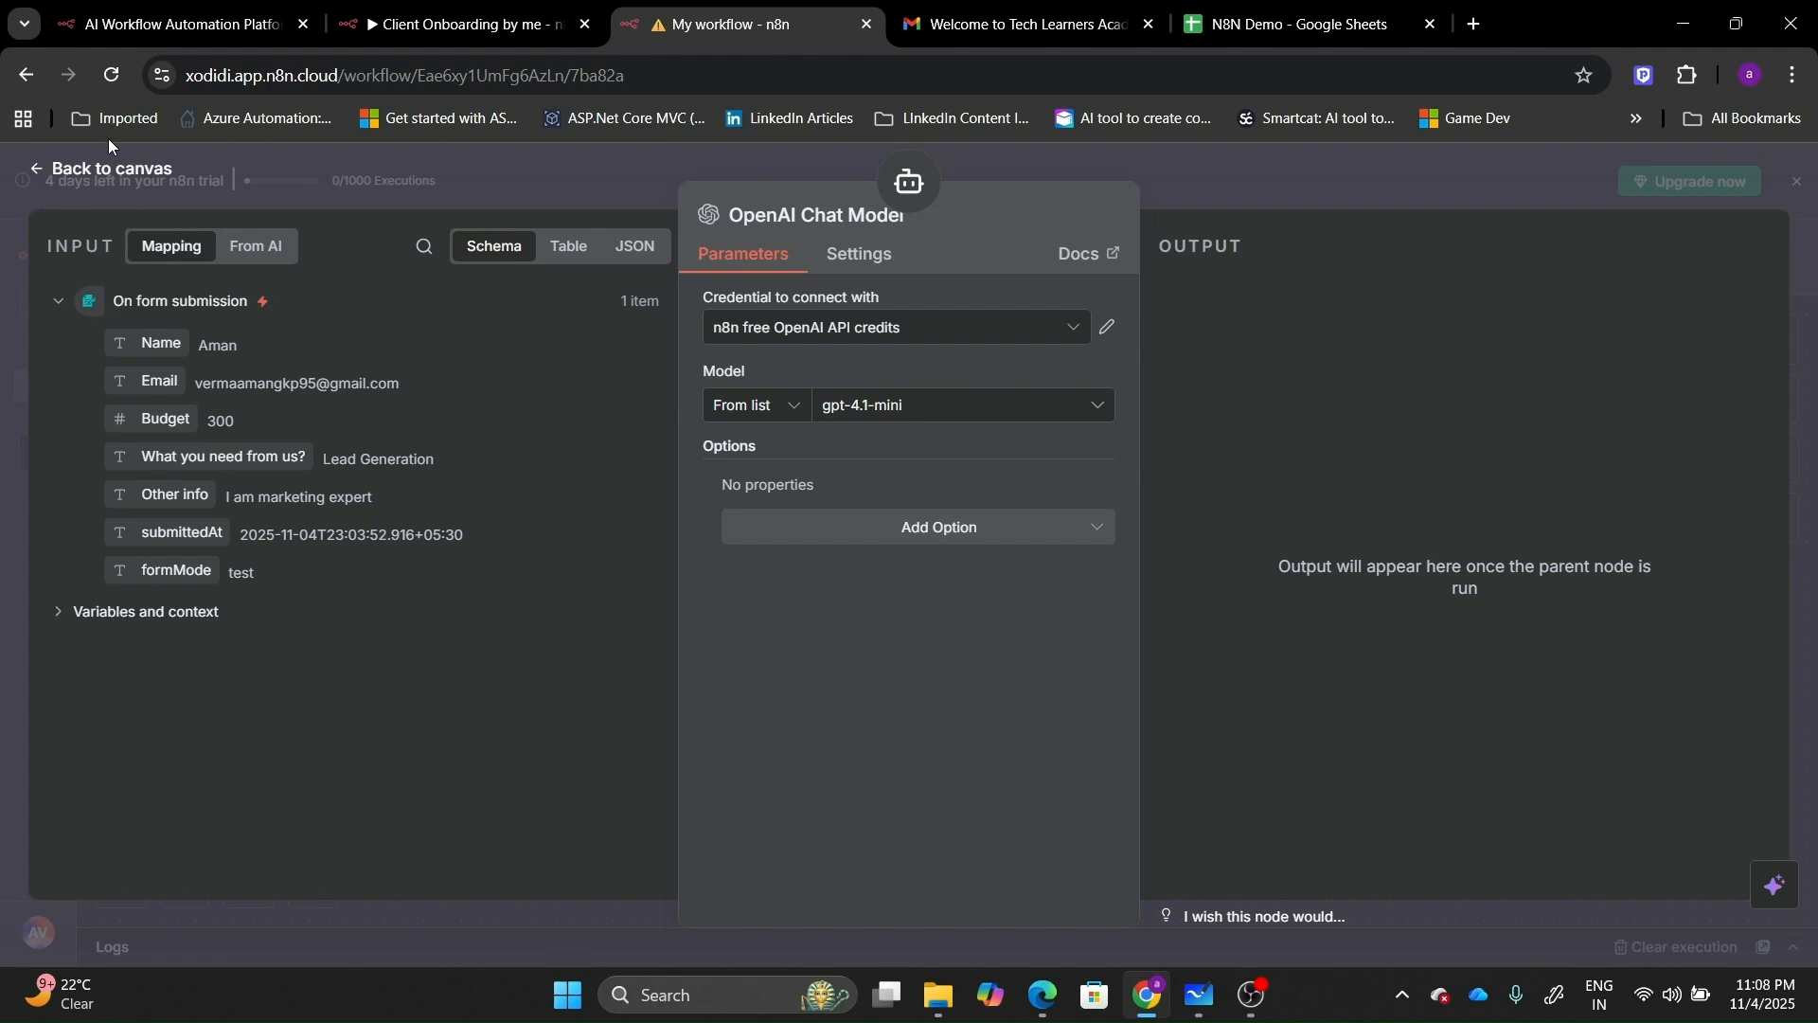
Run the AI Agent on the form data and review its welcome email as JSON.
{"action": "left_click", "coordinate": [59, 176]}
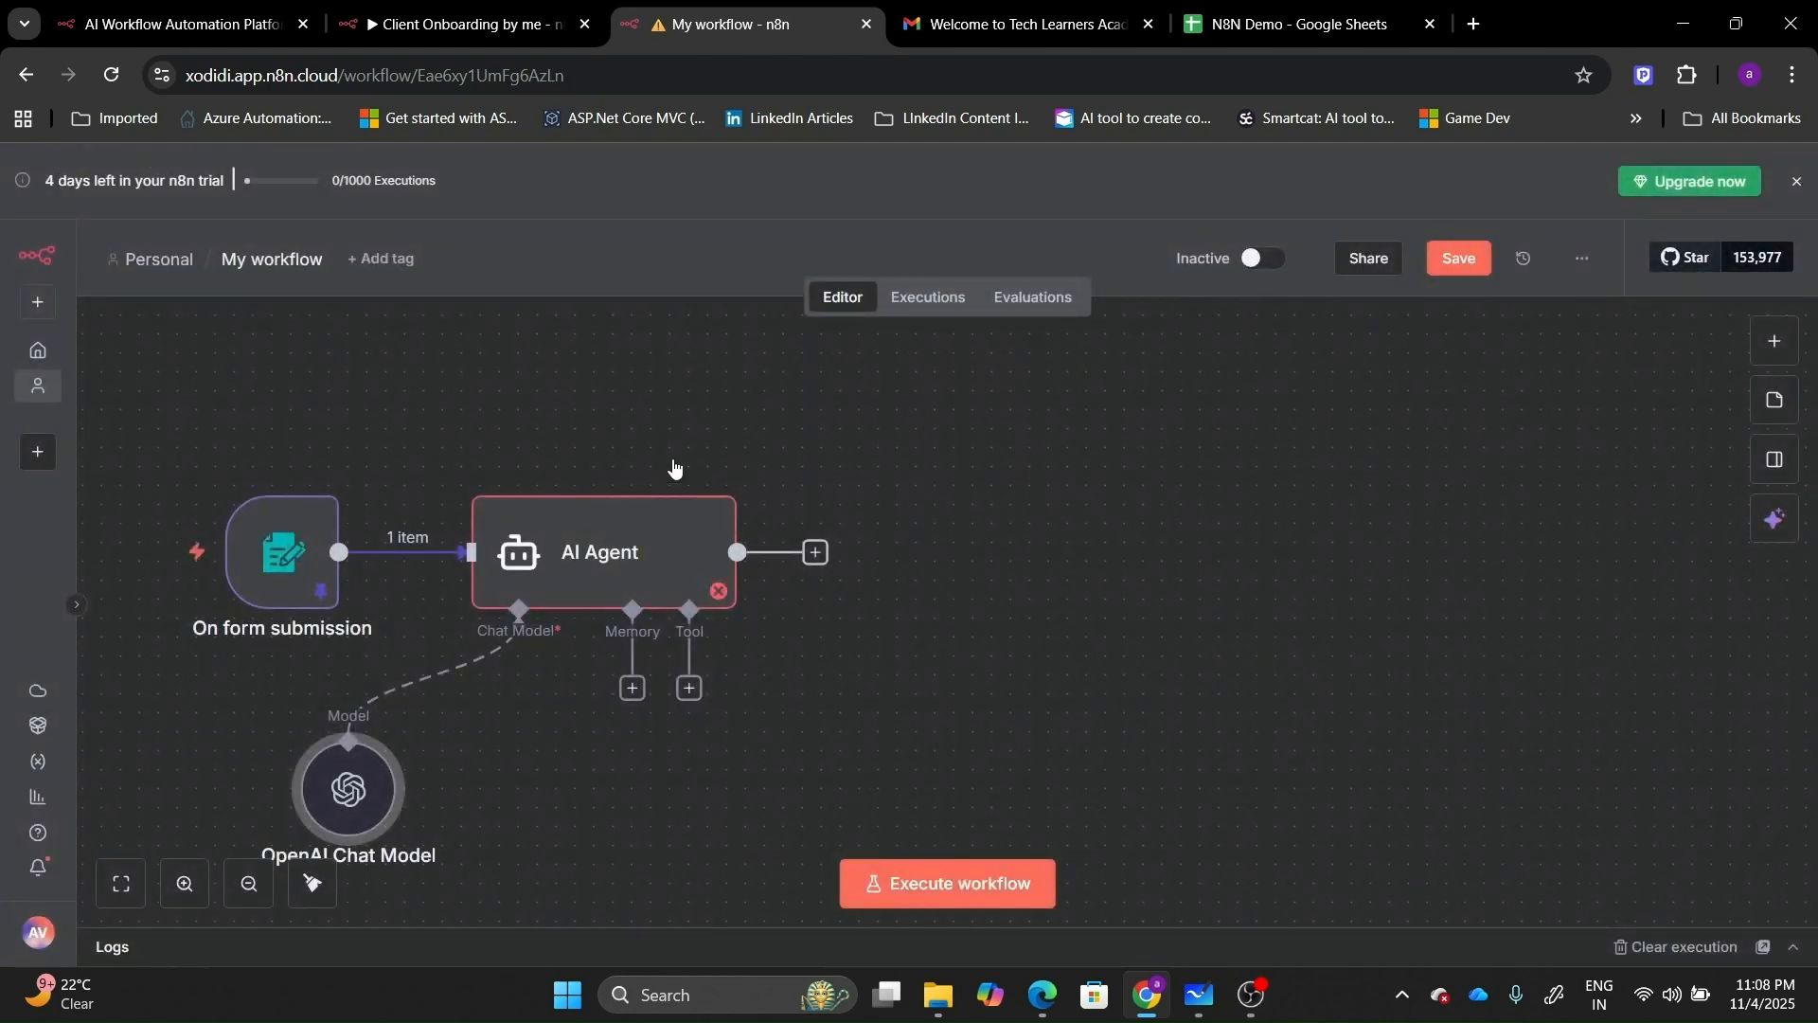
{"action": "double_click", "coordinate": [624, 519]}
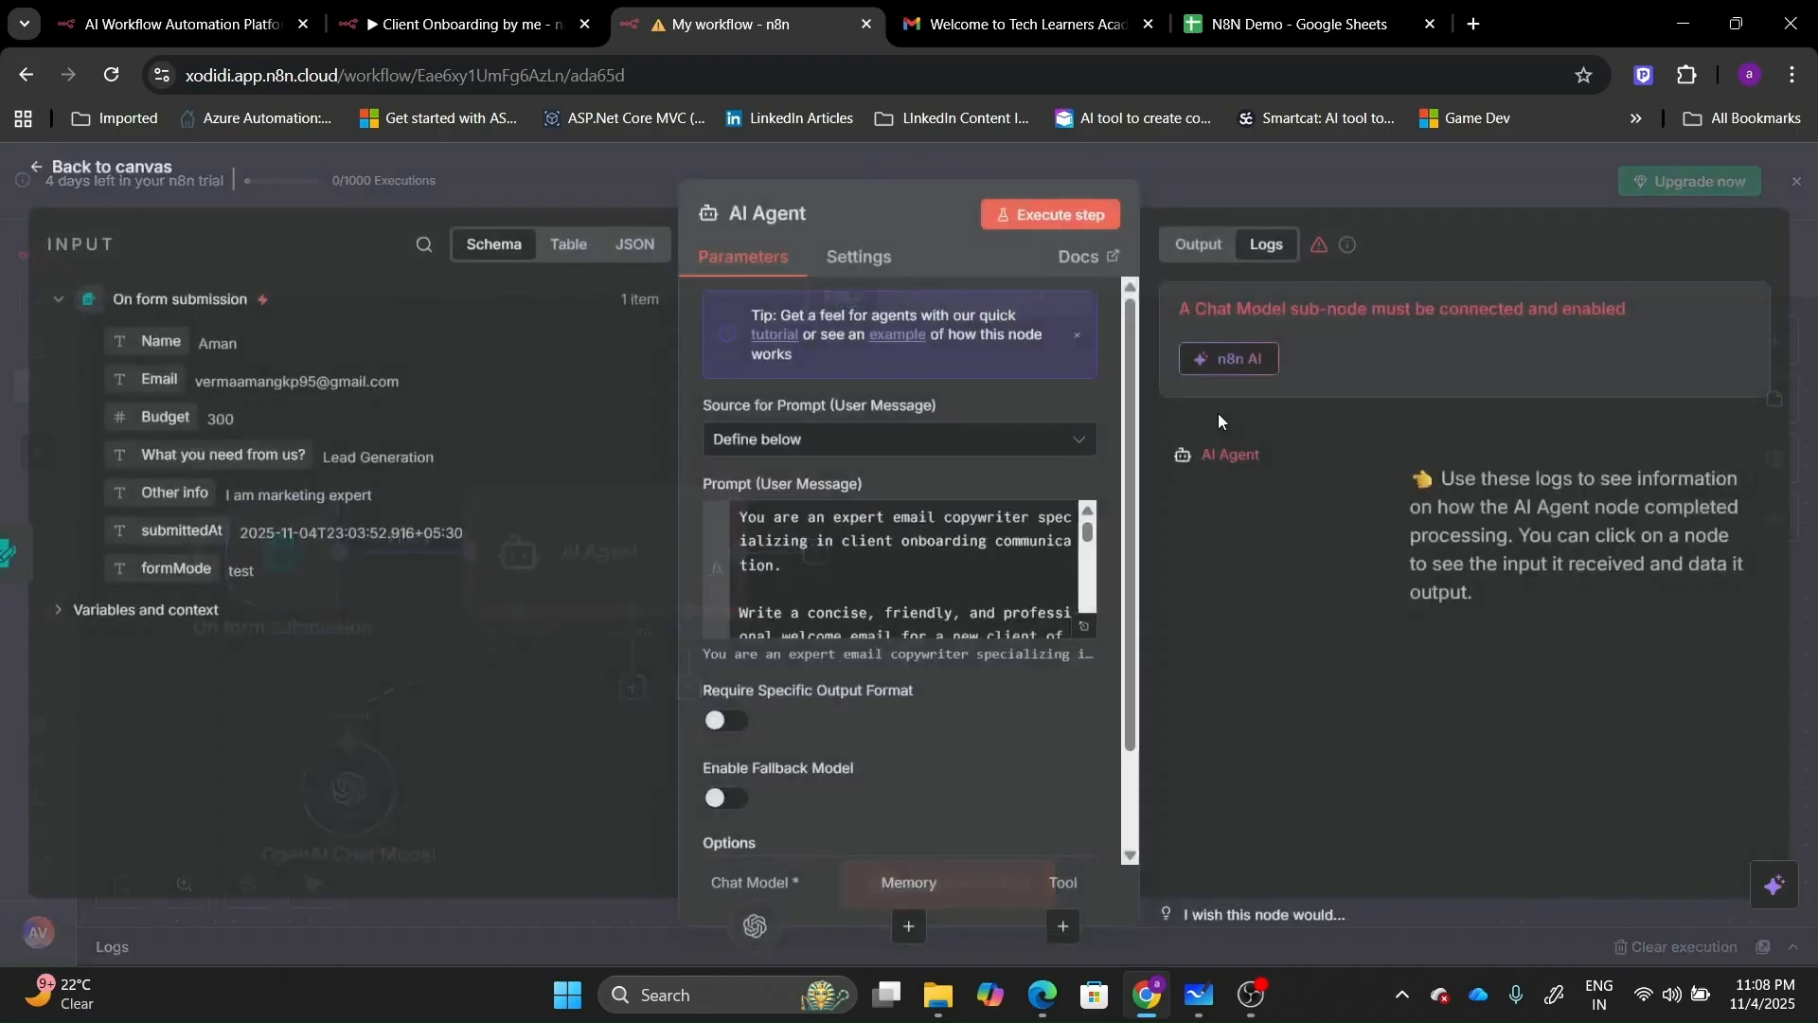
{"action": "left_click", "coordinate": [1099, 224]}
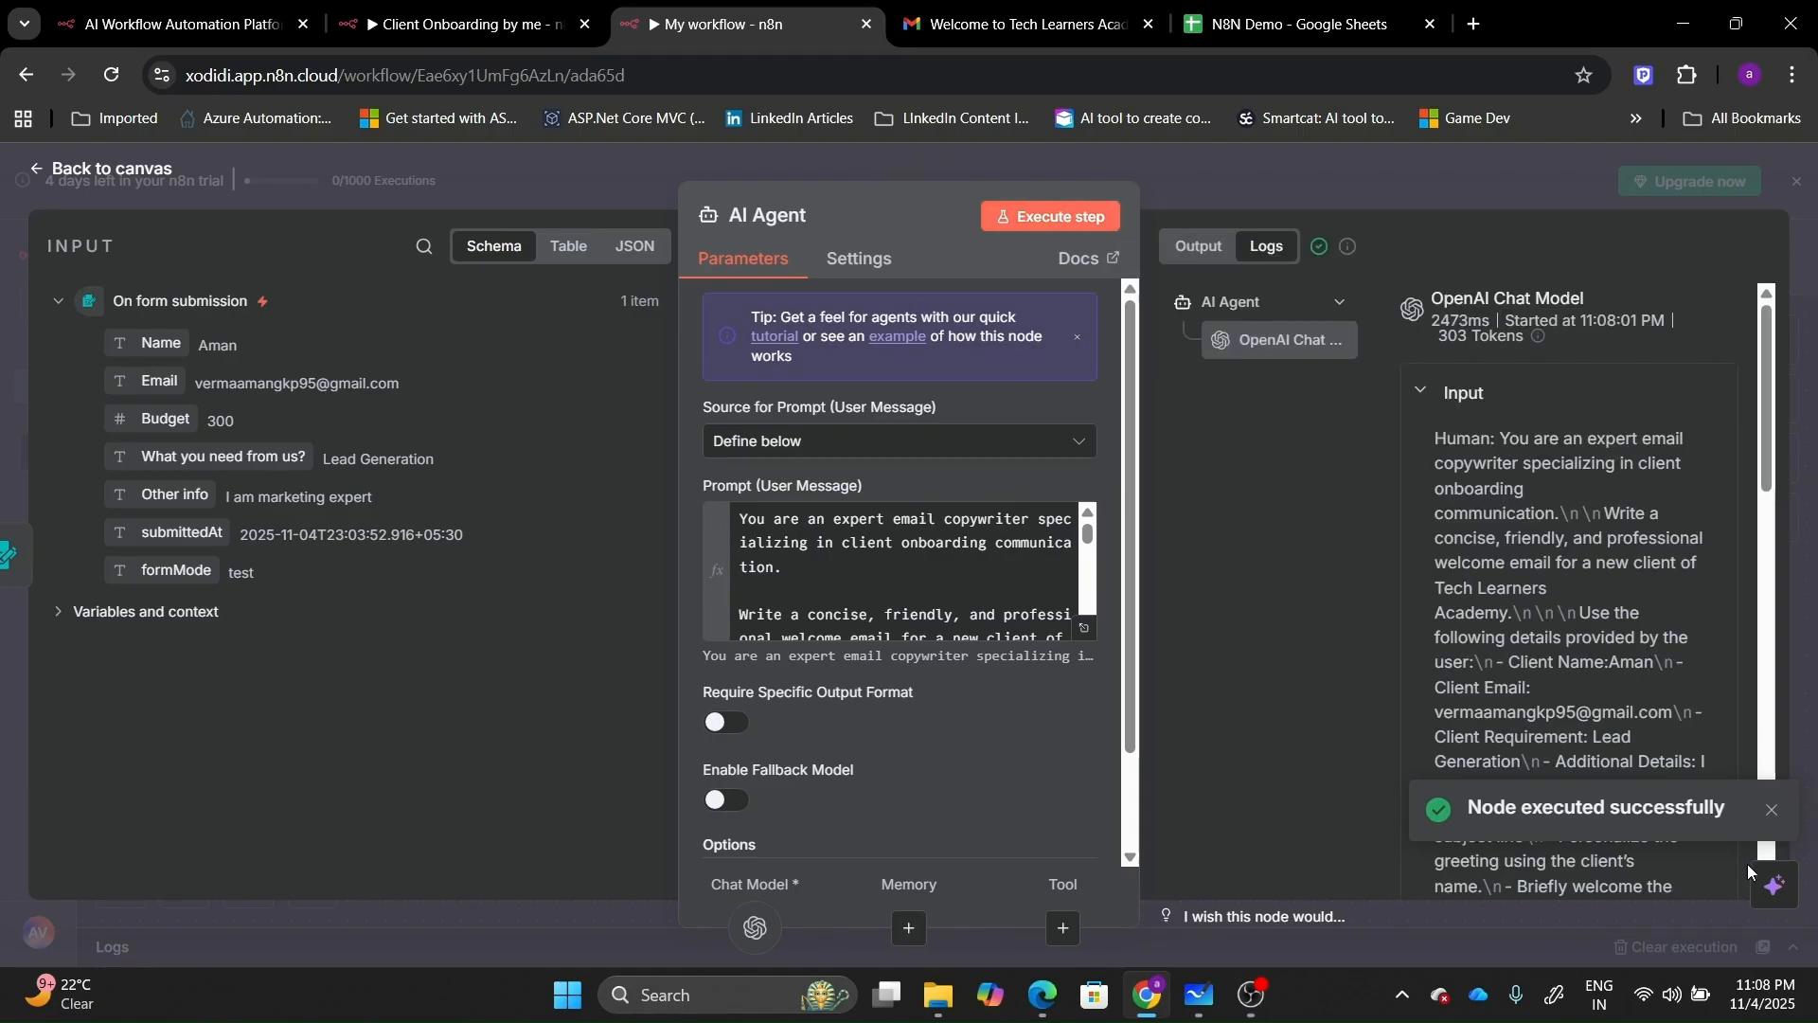
{"action": "left_click", "coordinate": [1199, 247]}
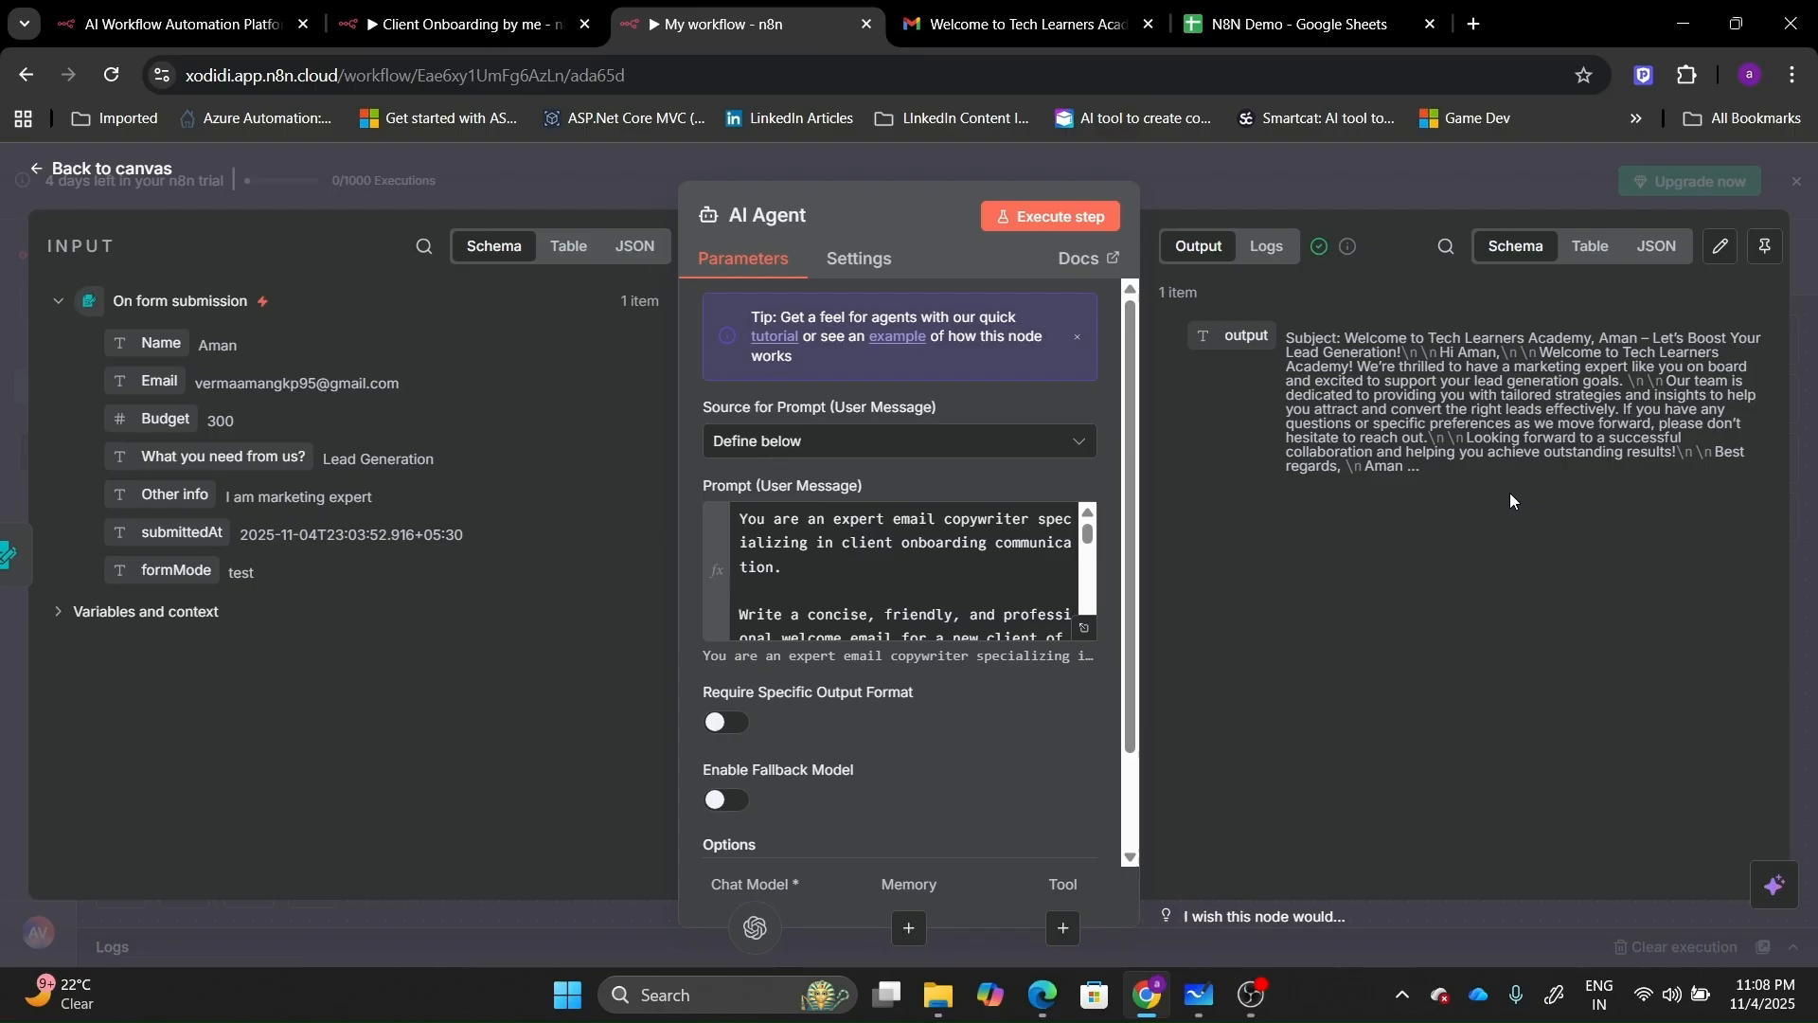
{"action": "left_click", "coordinate": [1655, 246]}
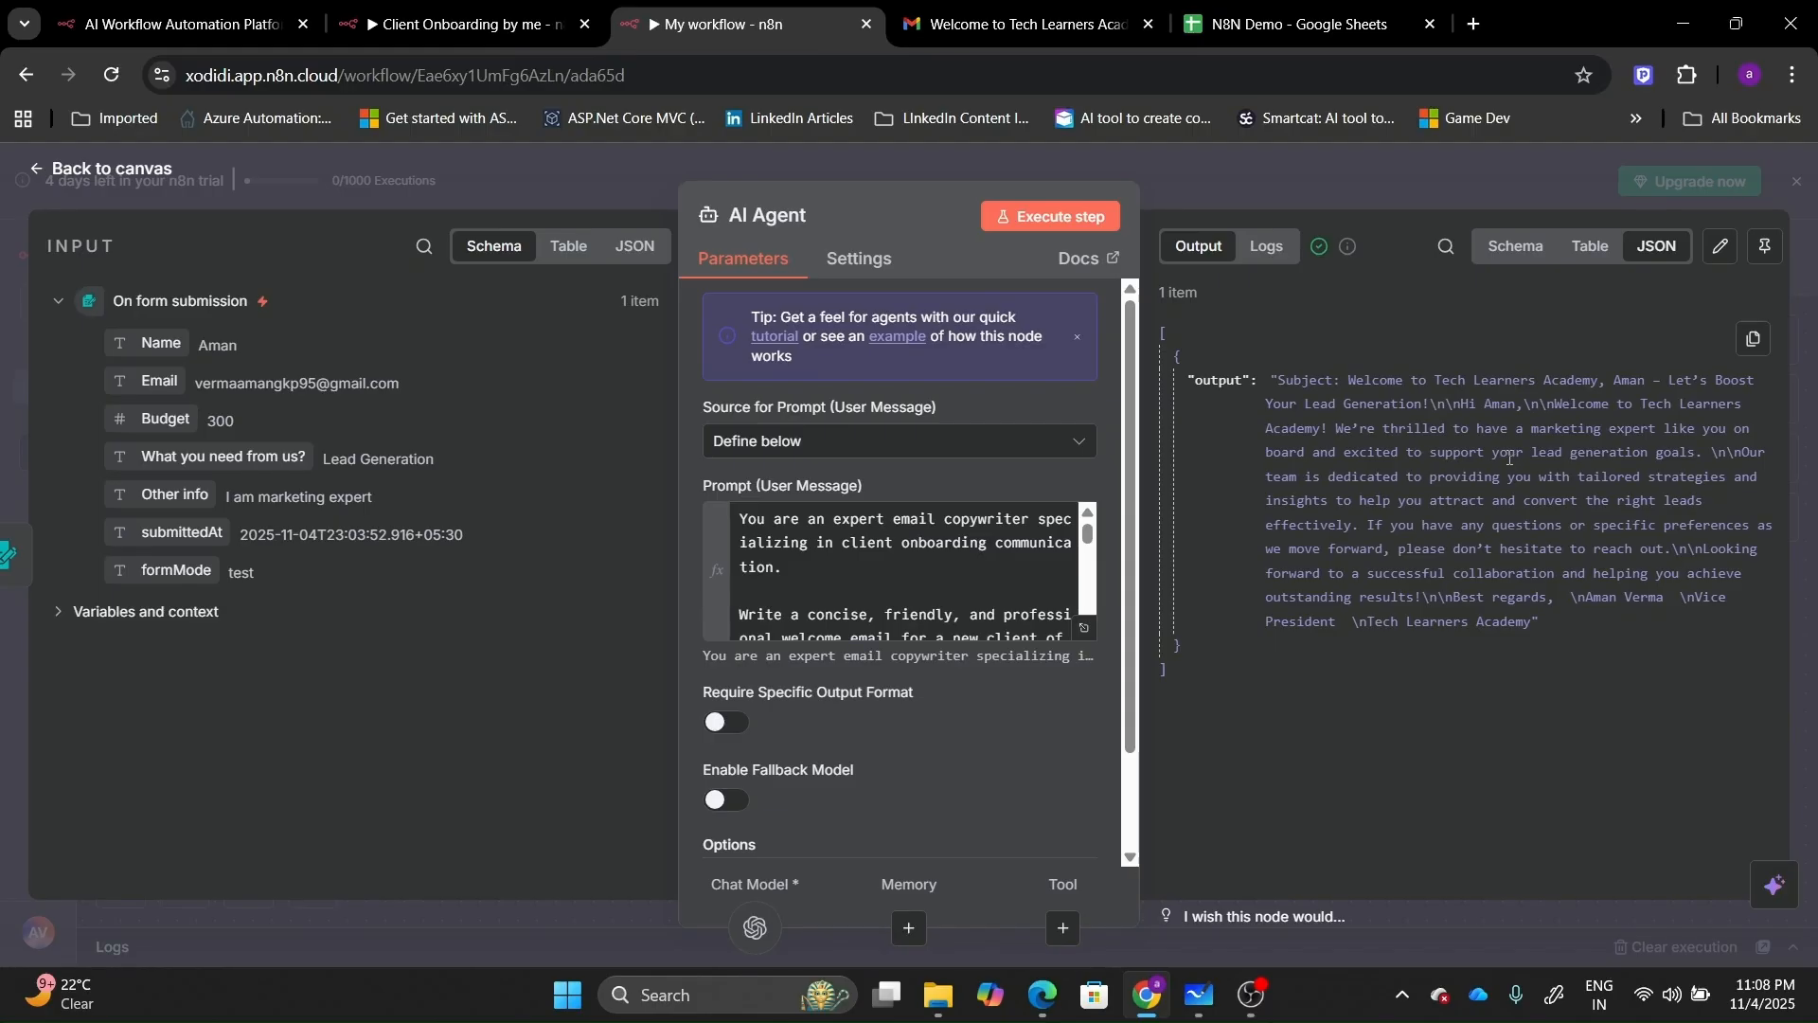
{"action": "left_click", "coordinate": [102, 170]}
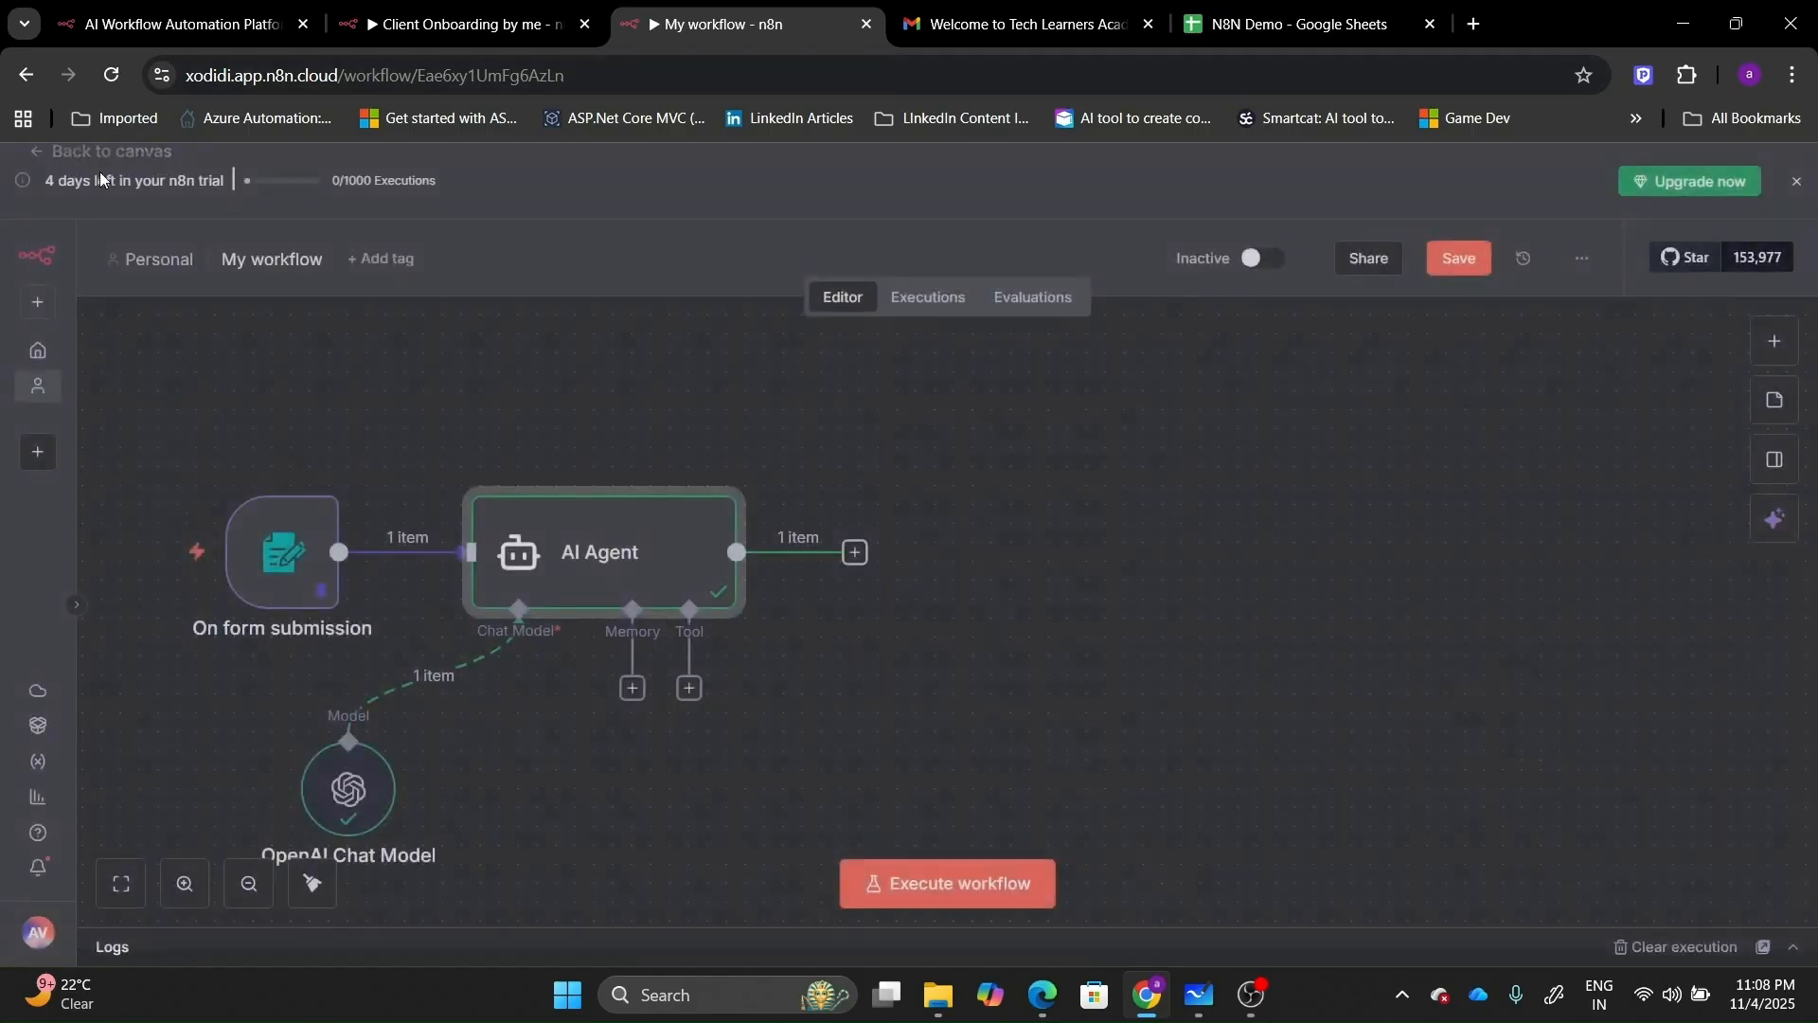
Add a Code in JavaScript node after the AI Agent.
{"action": "left_click", "coordinate": [856, 552]}
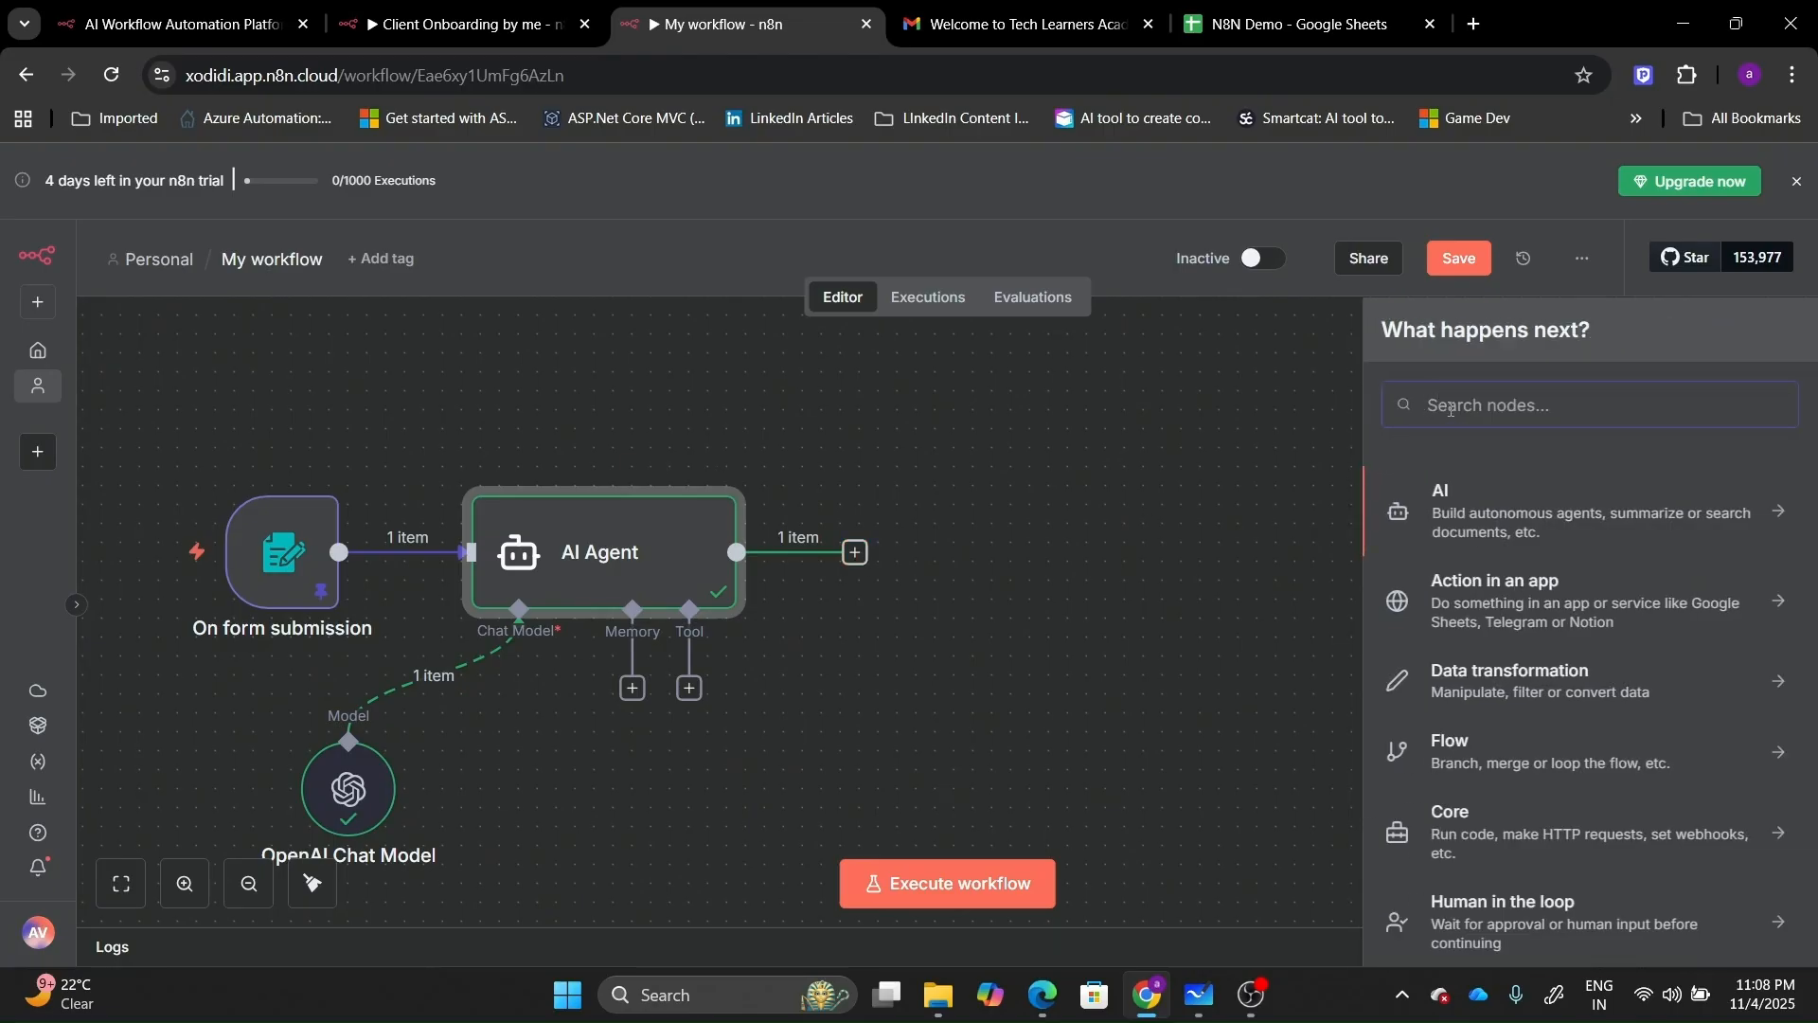
{"action": "type", "text": "code"}
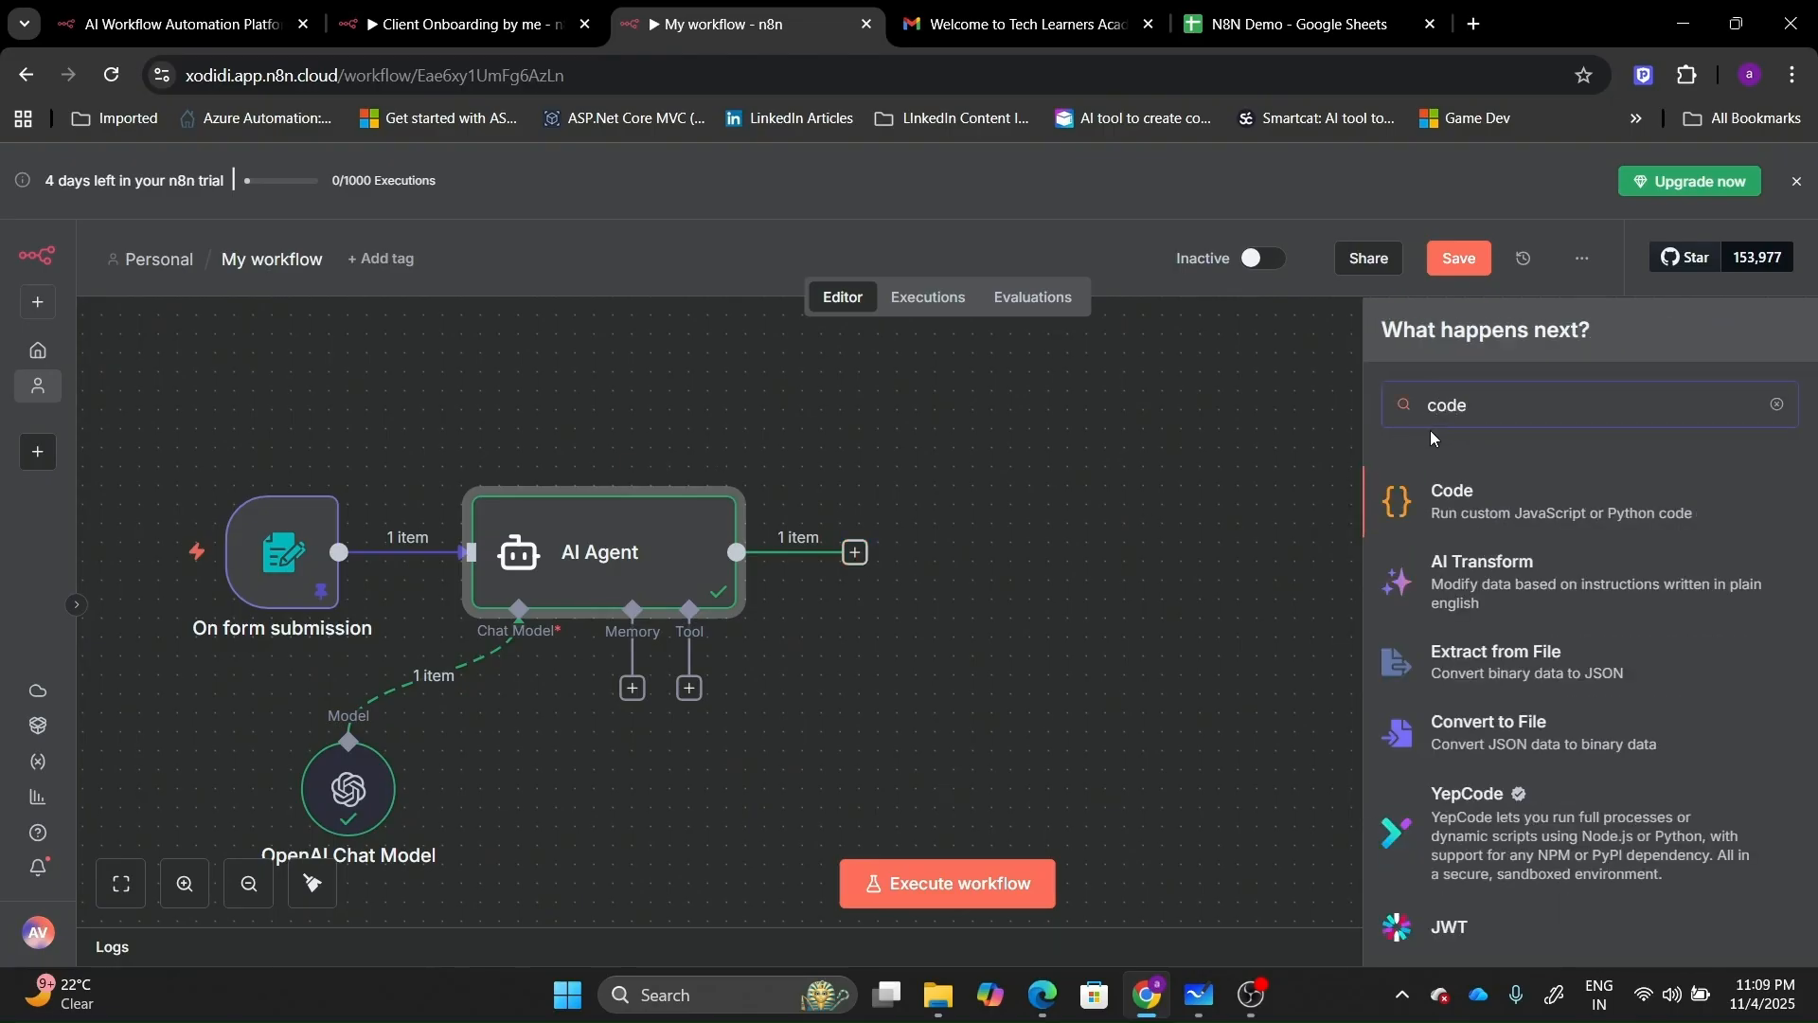
{"action": "left_click", "coordinate": [1436, 504]}
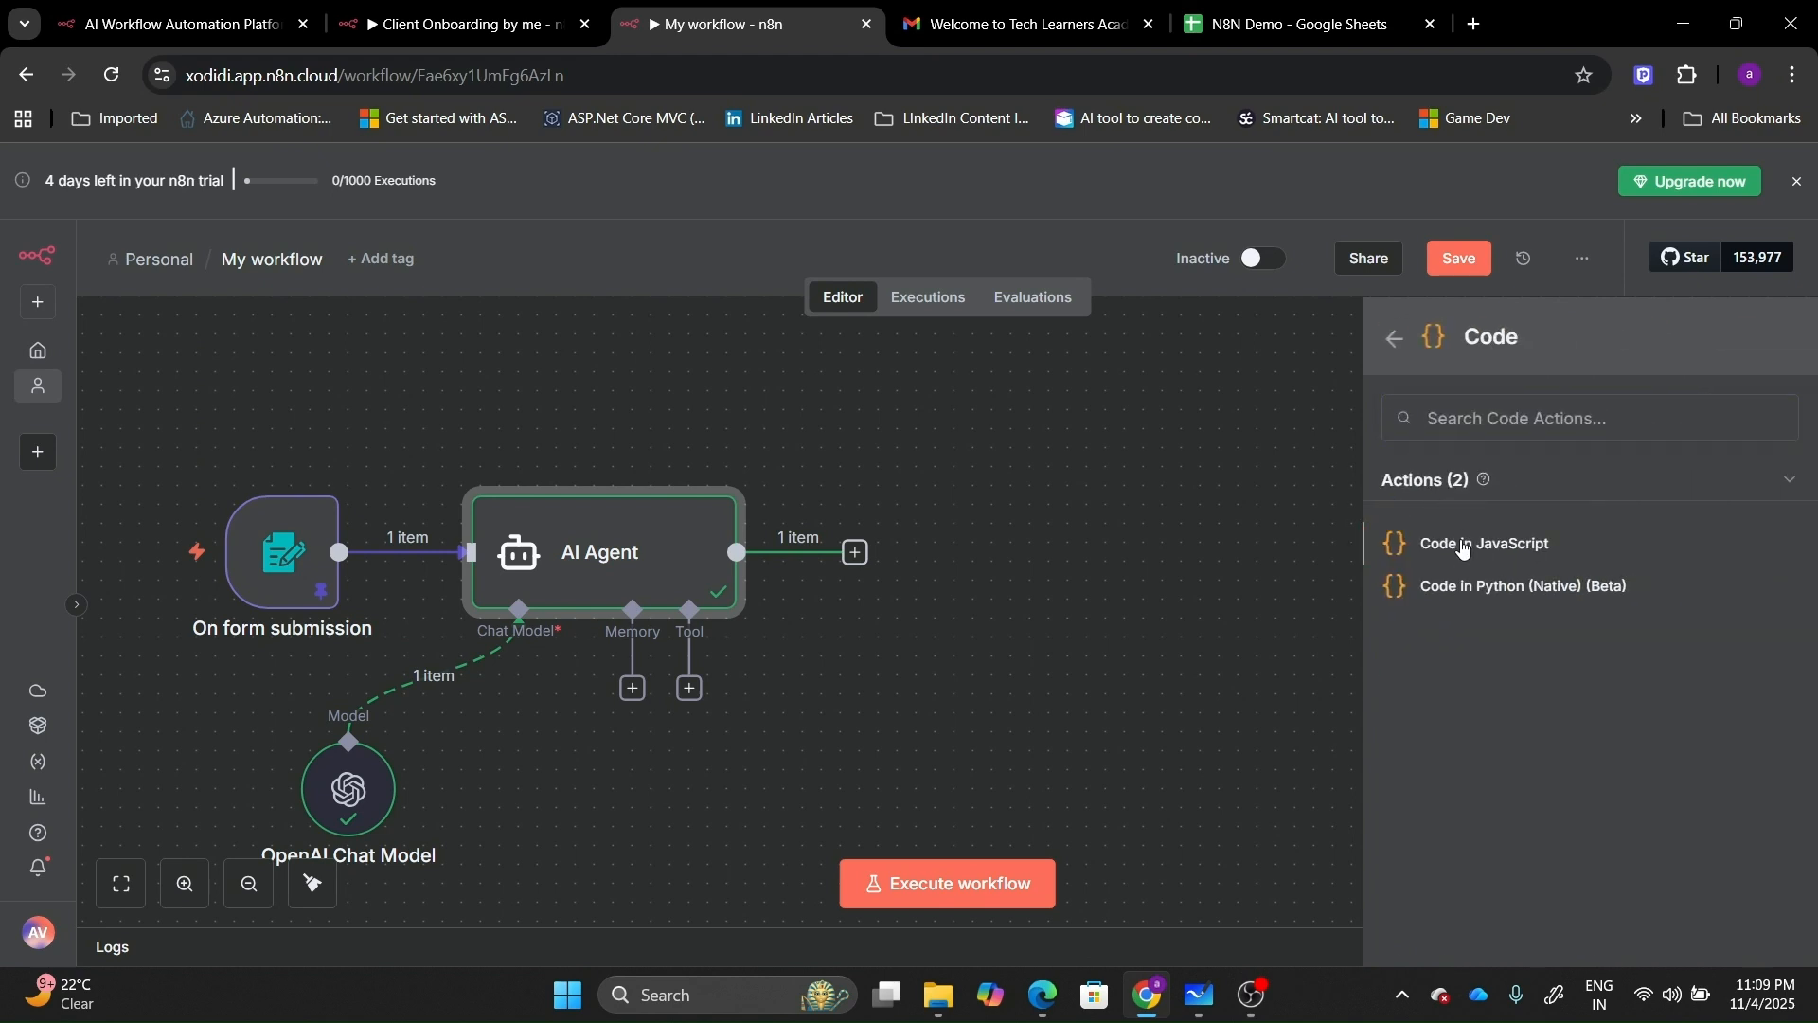
{"action": "left_click", "coordinate": [1464, 546]}
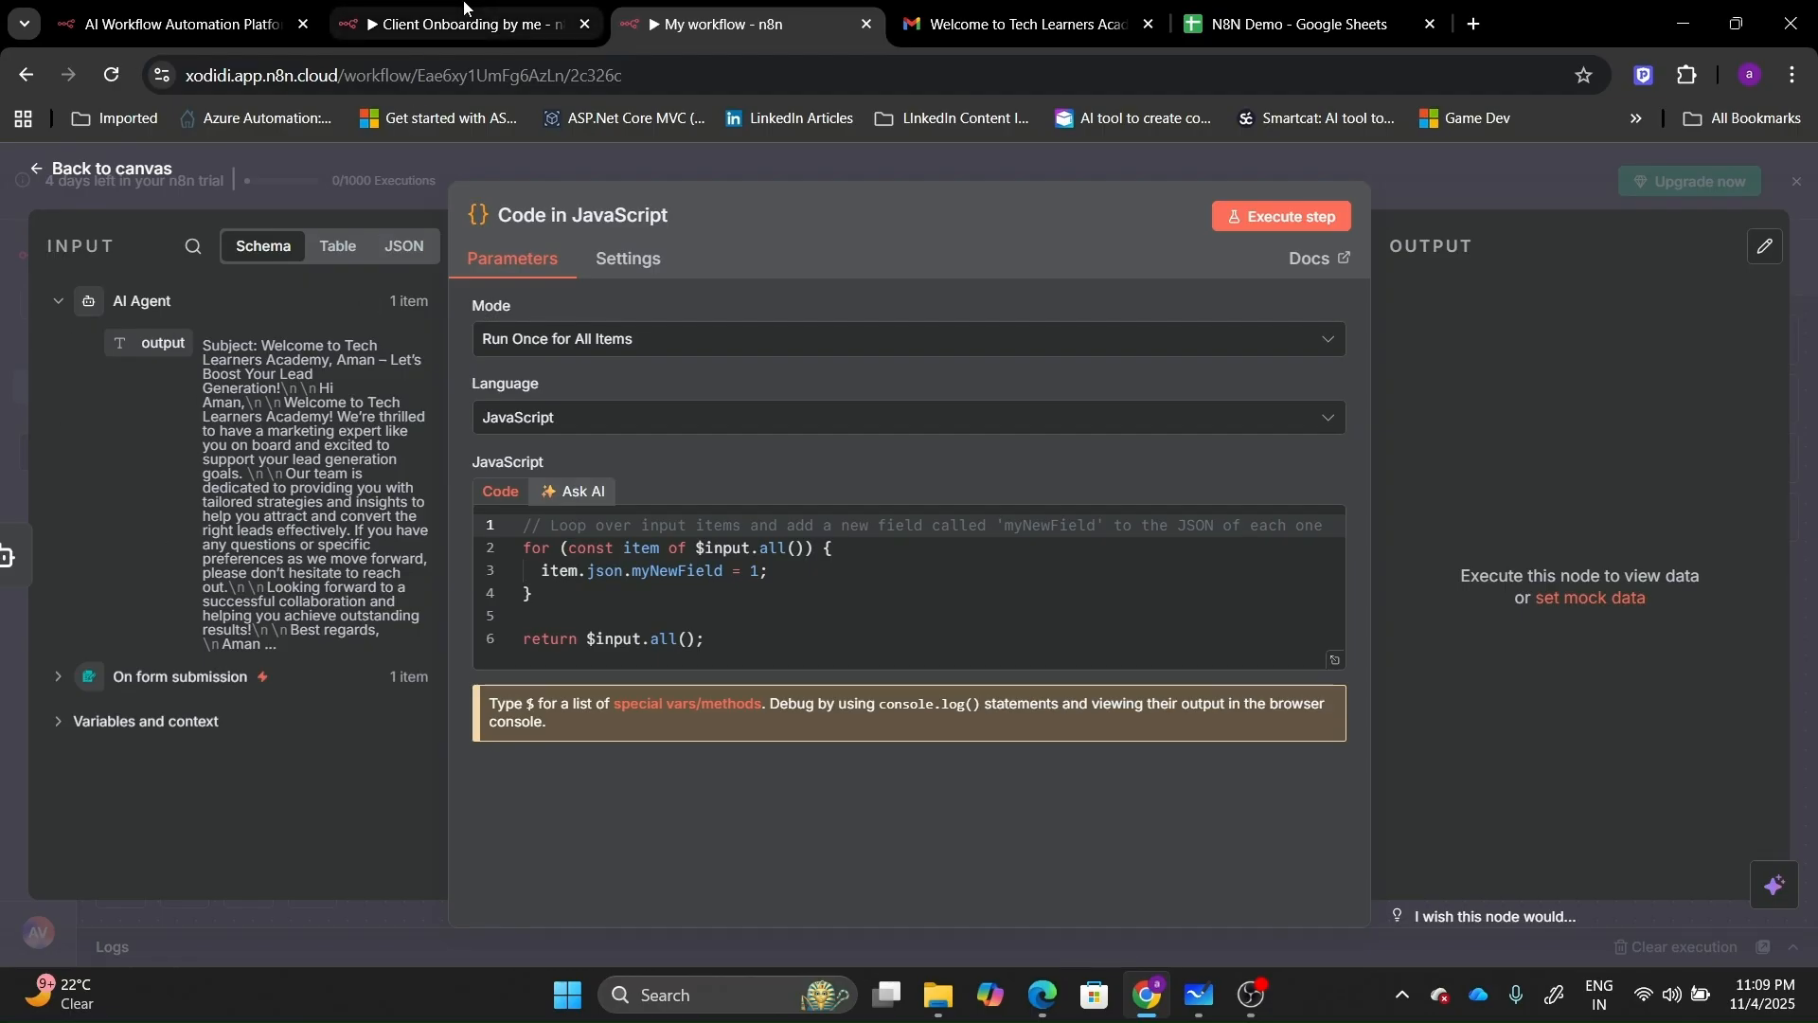
Open the Code in JavaScript node in the Client Onboarding workflow.
{"action": "left_click", "coordinate": [445, 25]}
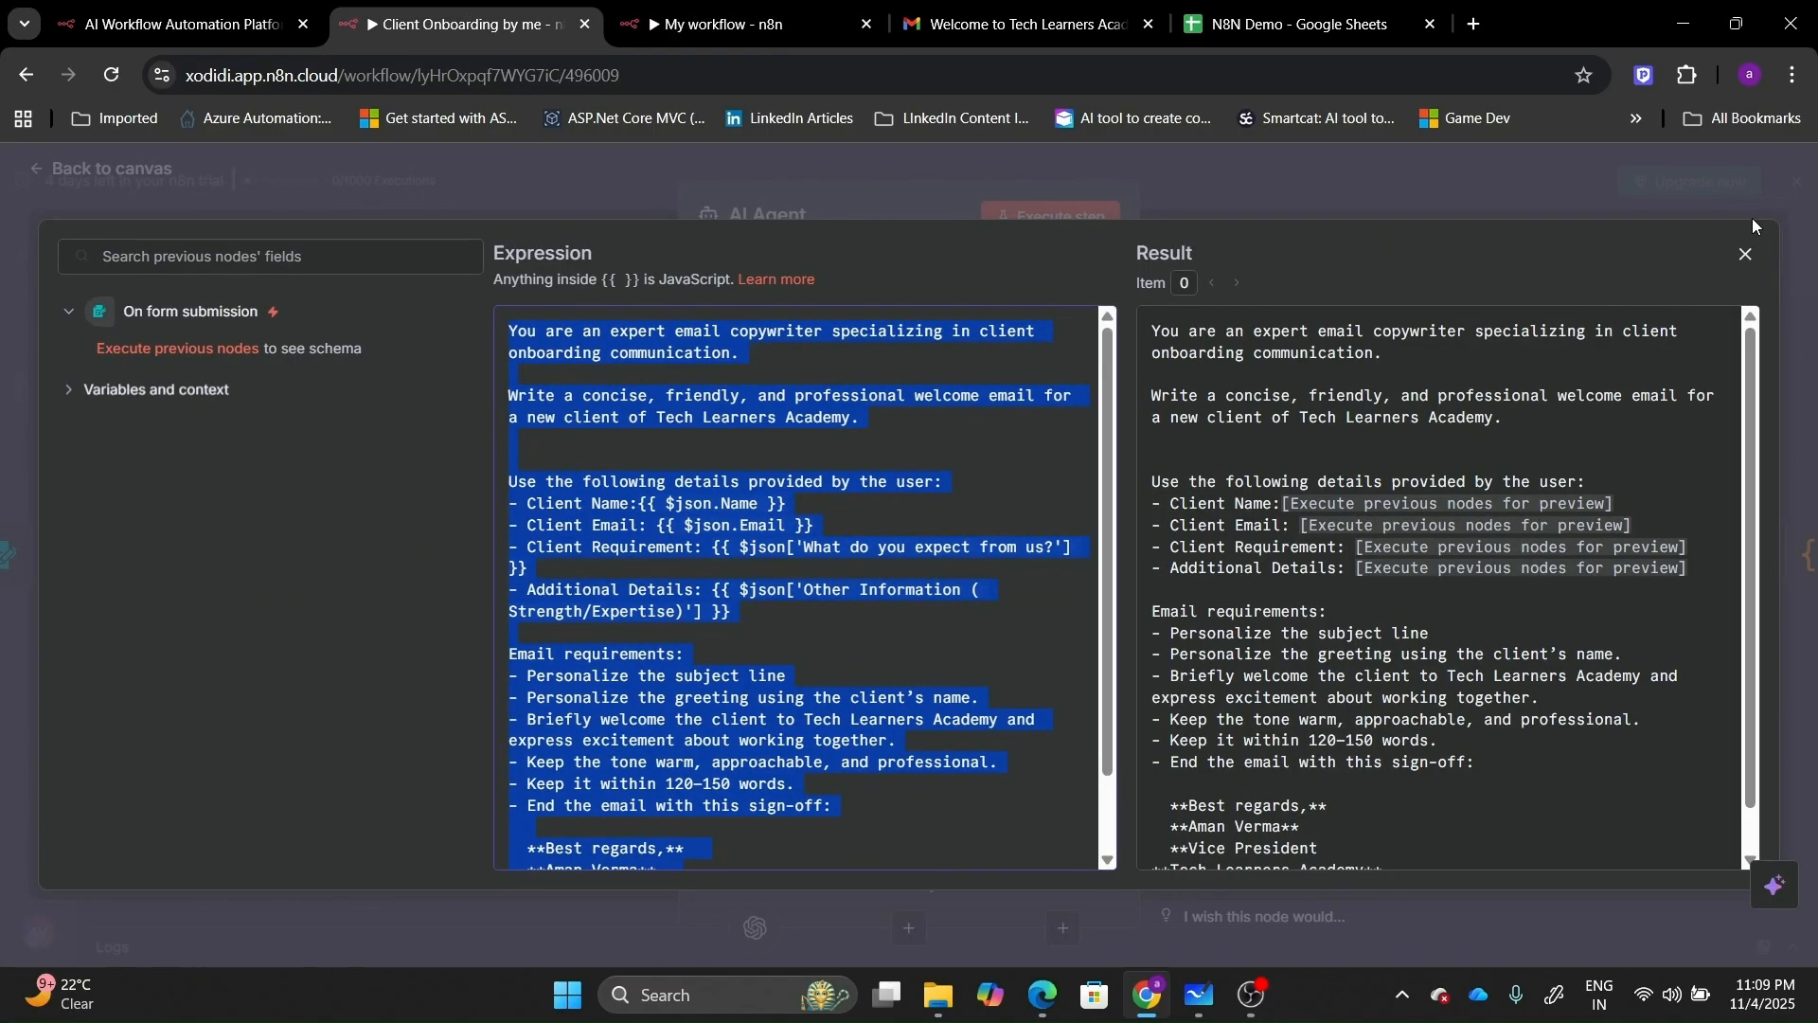
{"action": "left_click", "coordinate": [1747, 253]}
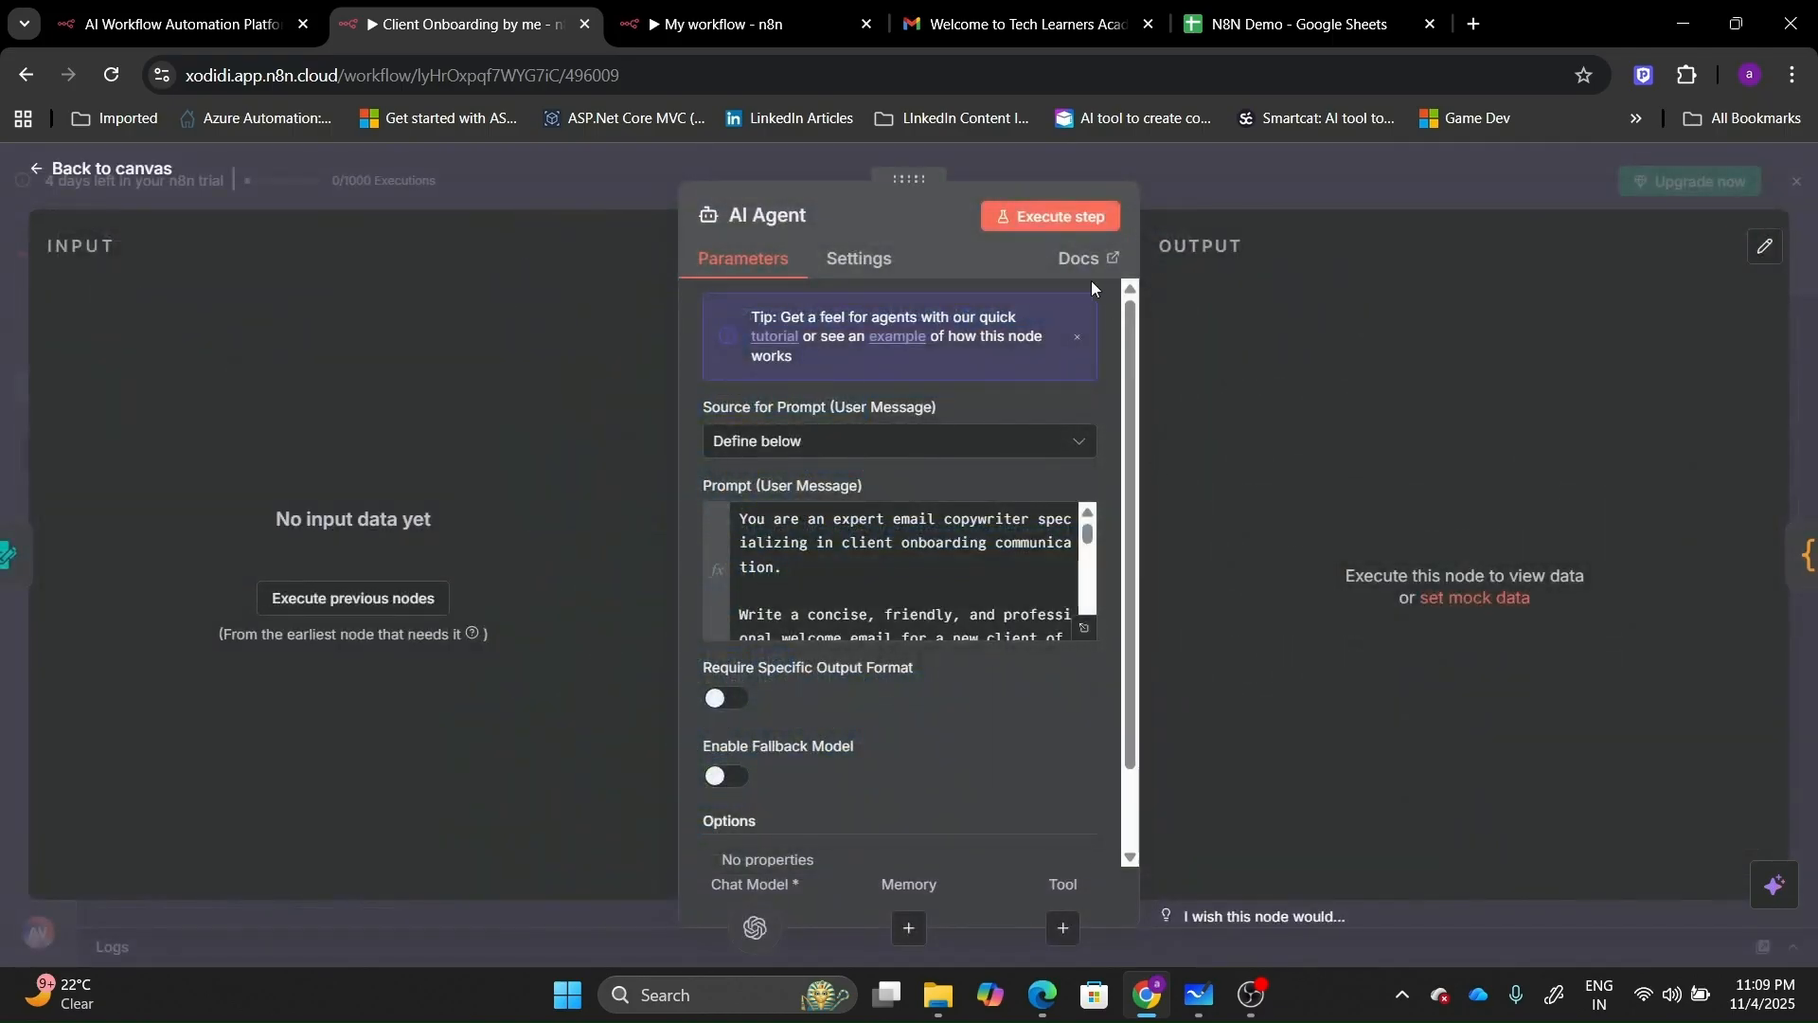
{"action": "left_click", "coordinate": [69, 6]}
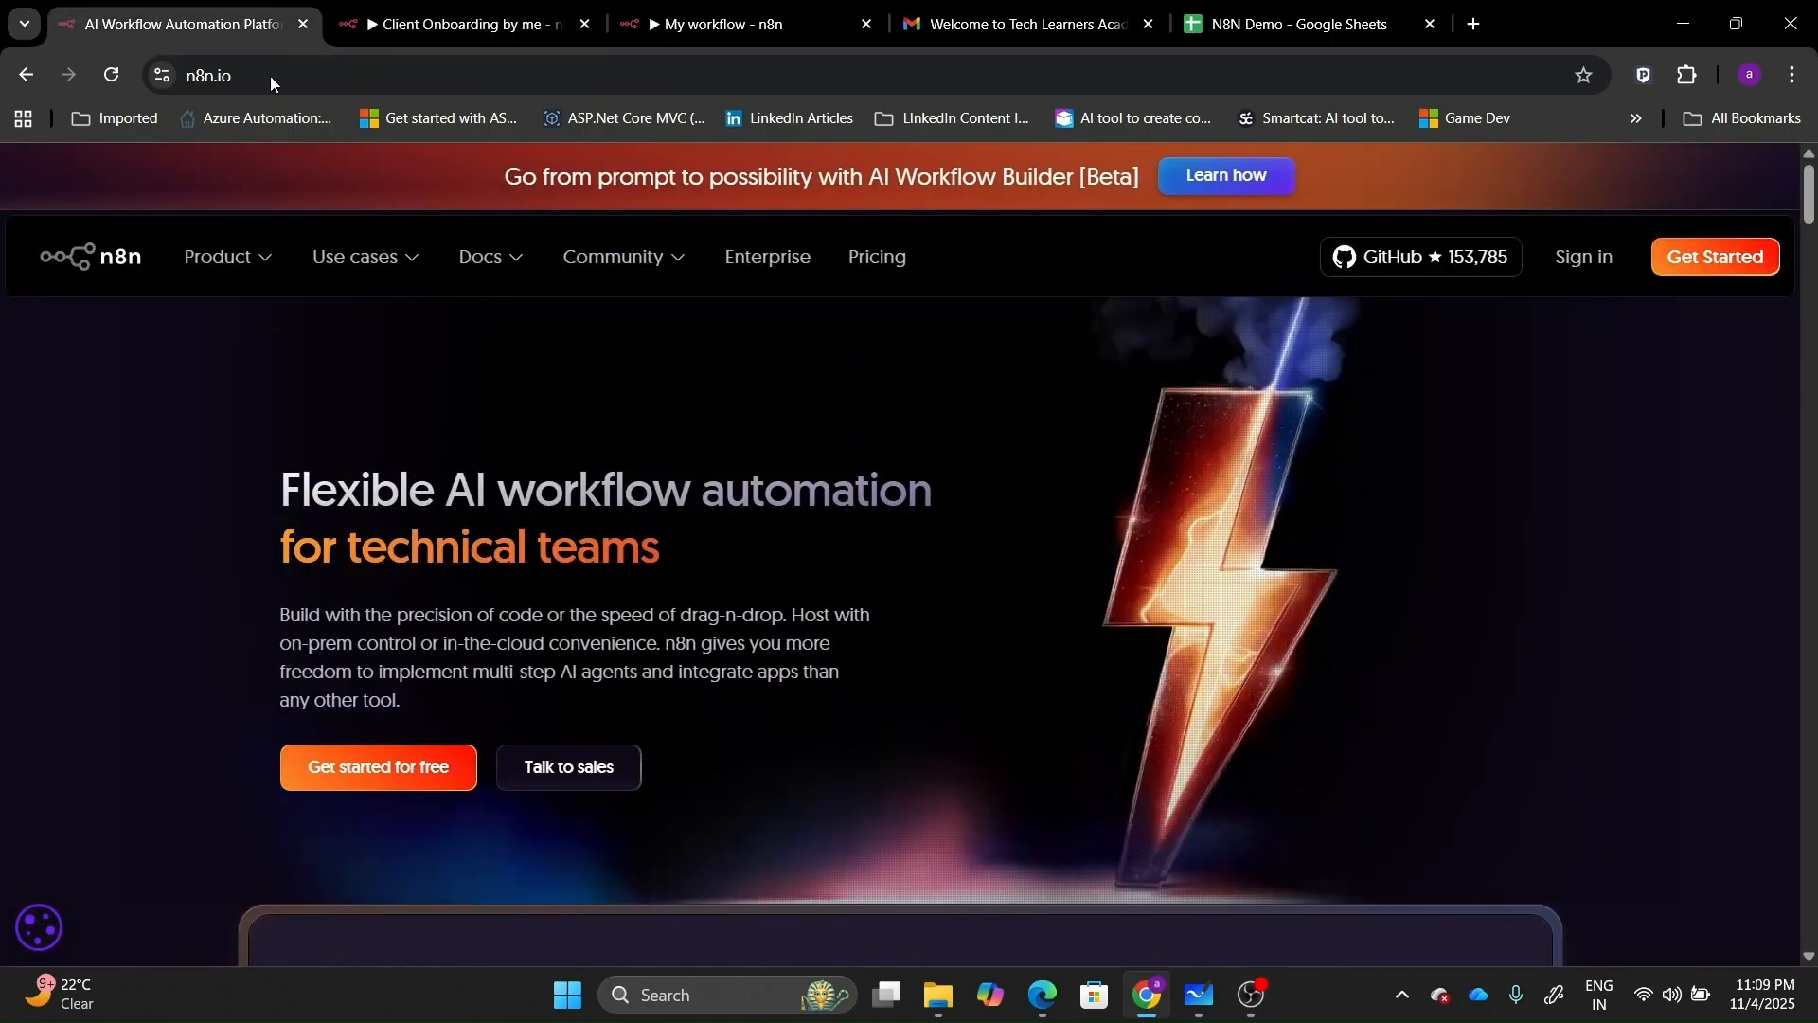
{"action": "left_click", "coordinate": [592, 8]}
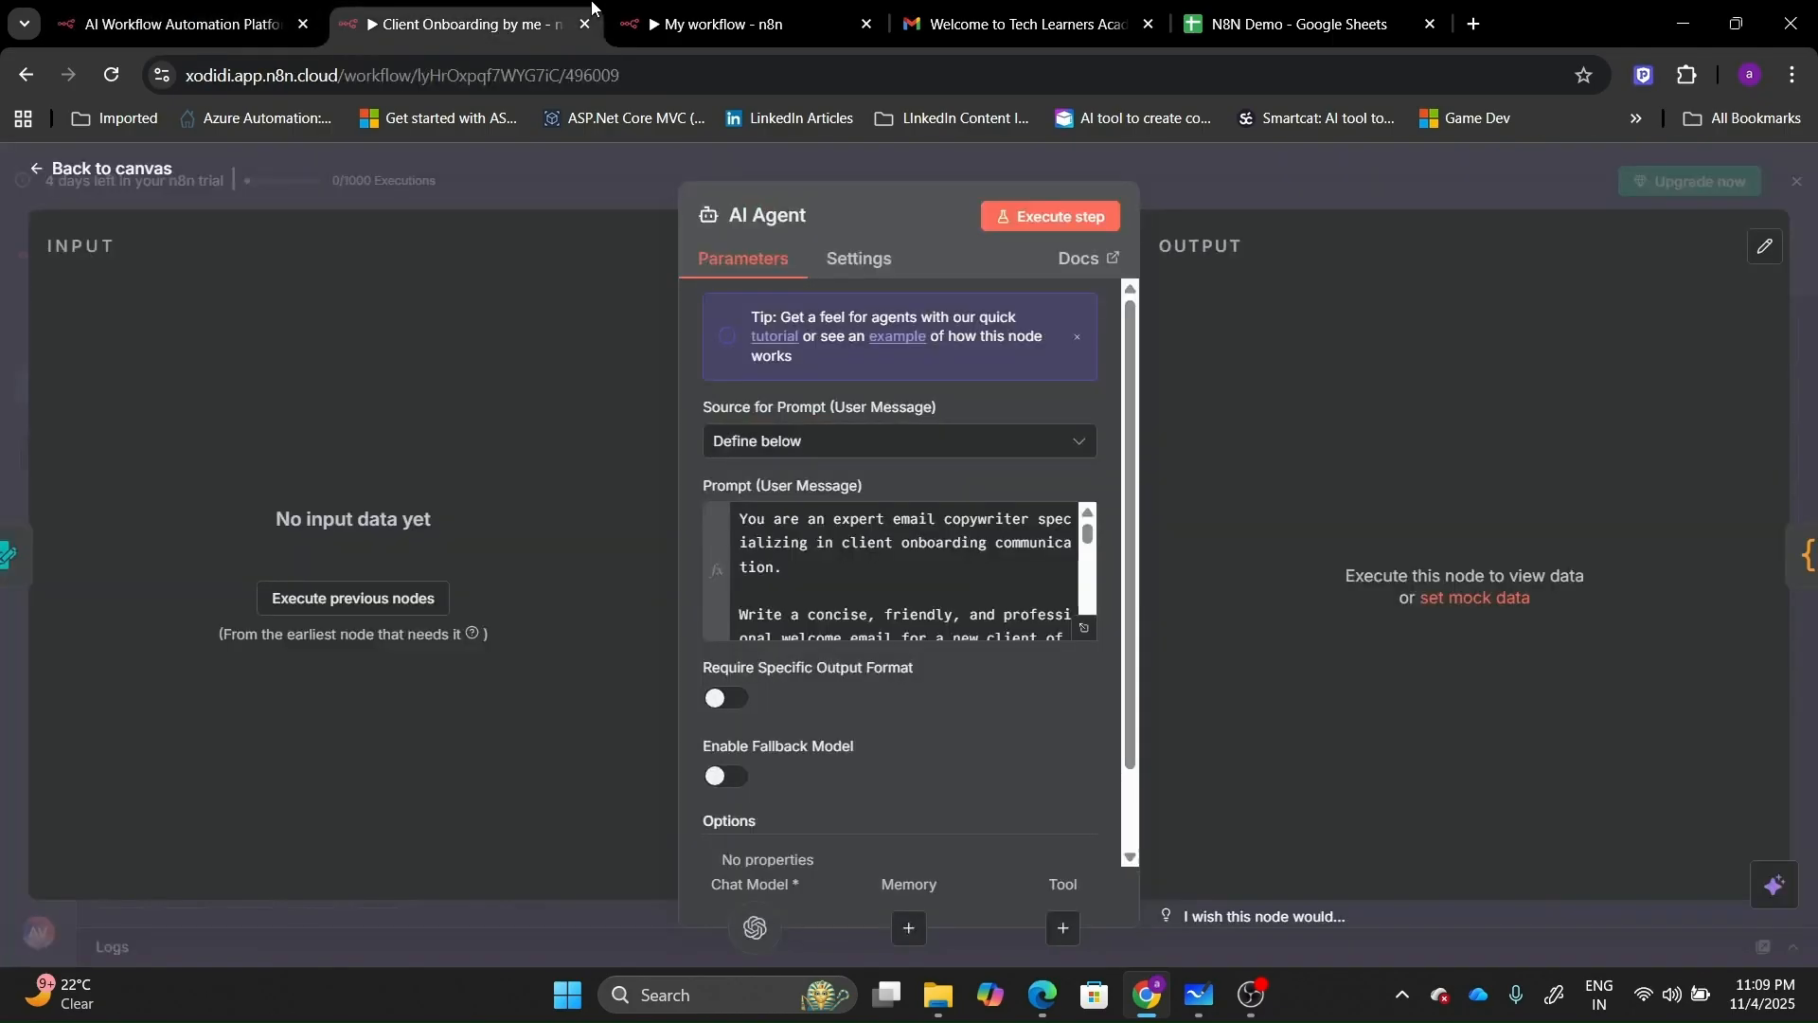
{"action": "left_click", "coordinate": [105, 171]}
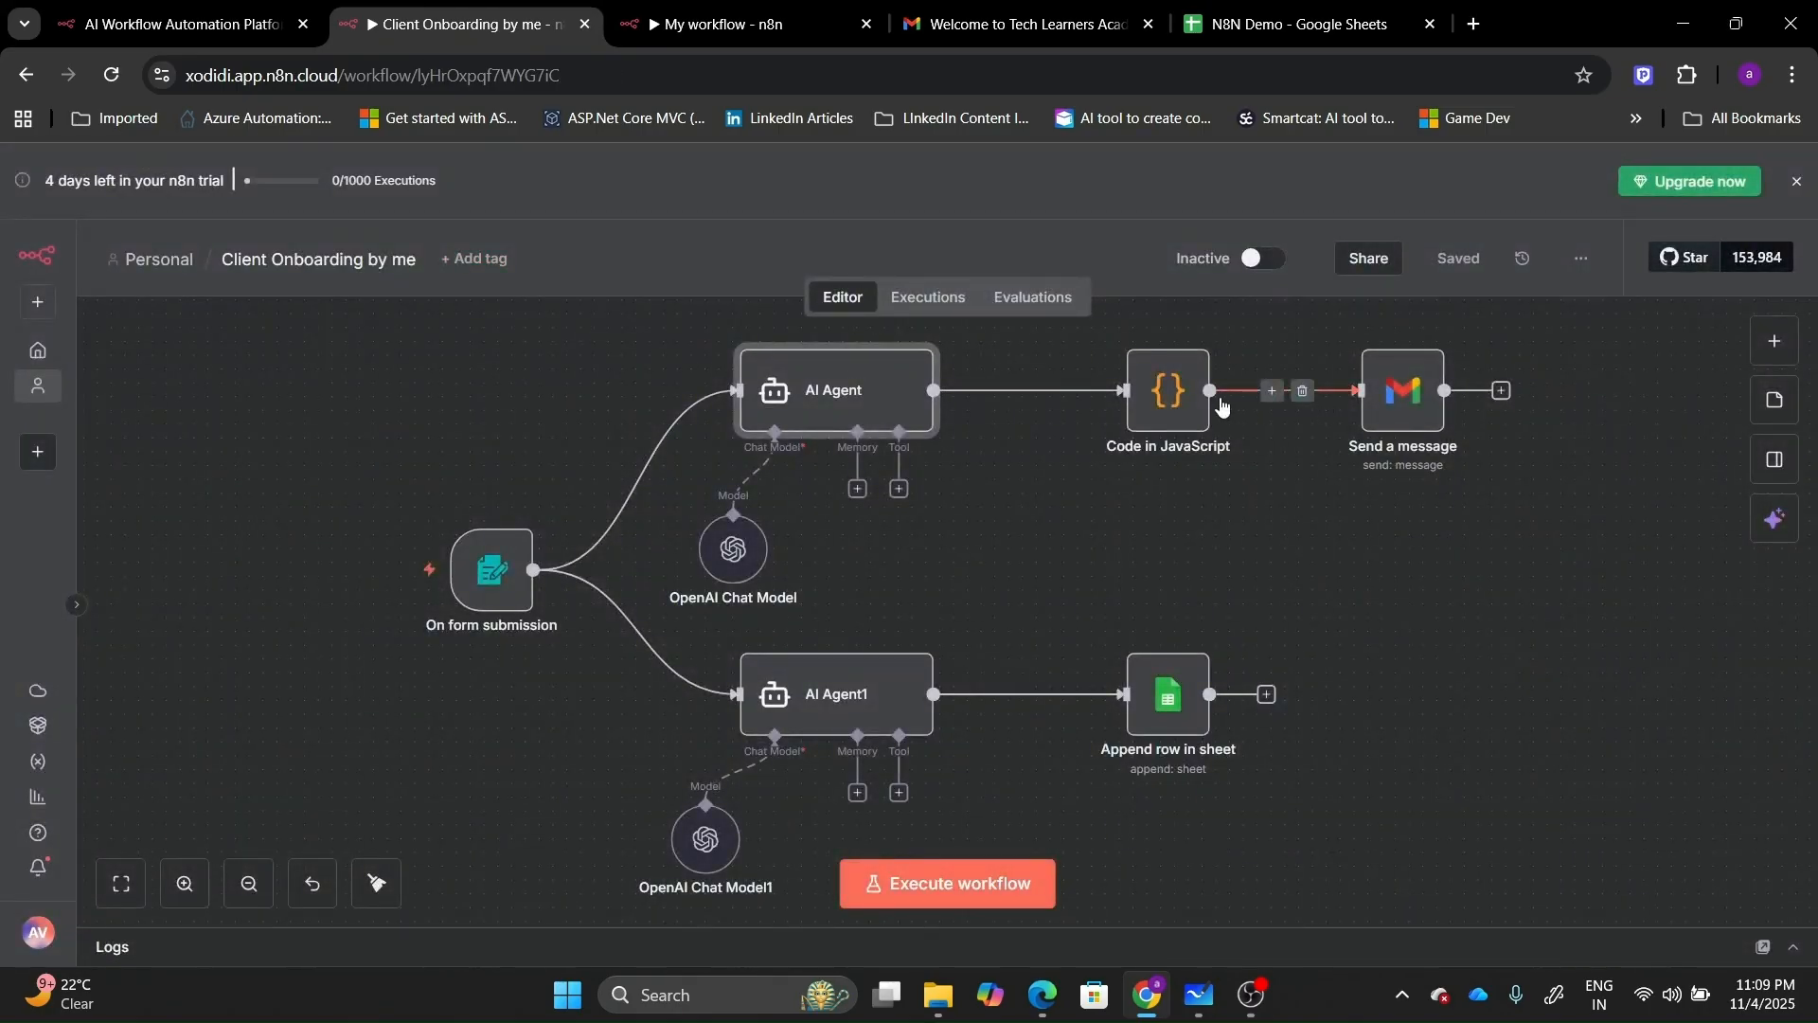
{"action": "left_click", "coordinate": [1192, 405]}
{"action": "double_click", "coordinate": [1192, 406]}
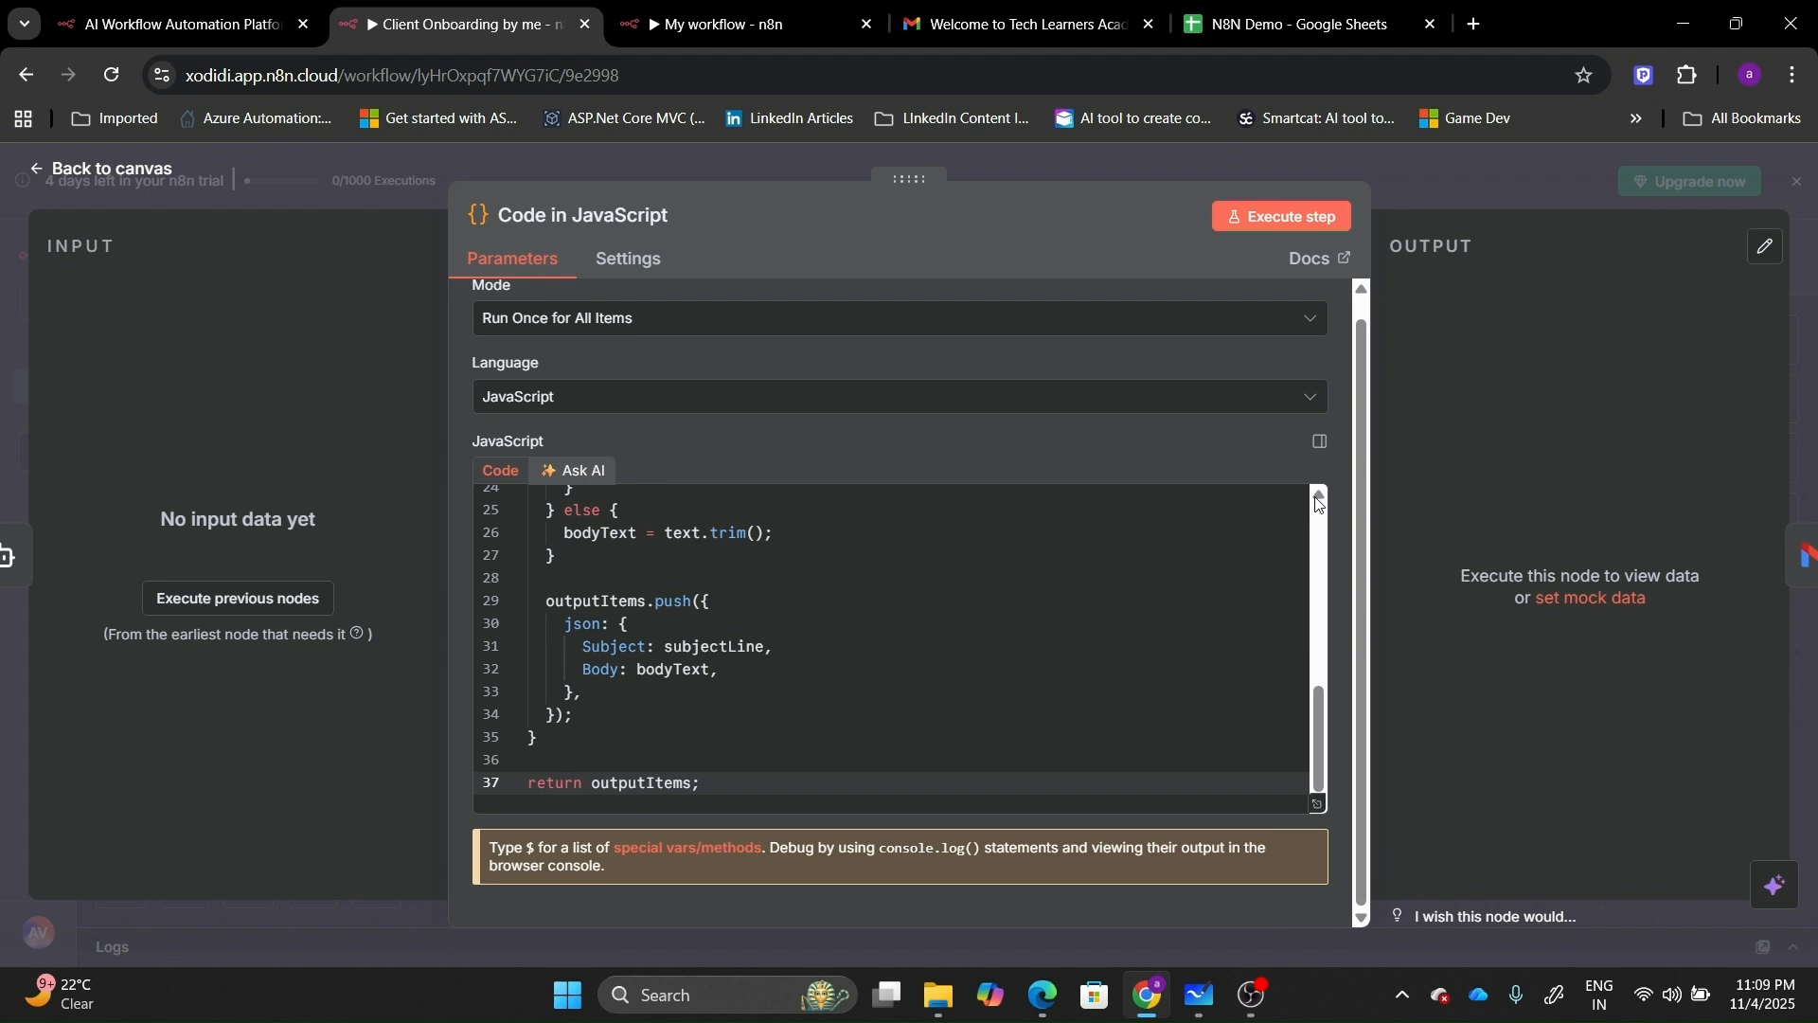
Select the original 37-line subject/body script and return to My workflow.
{"action": "scroll", "coordinate": [1318, 504], "scroll_direction": "up", "scroll_amount": 3}
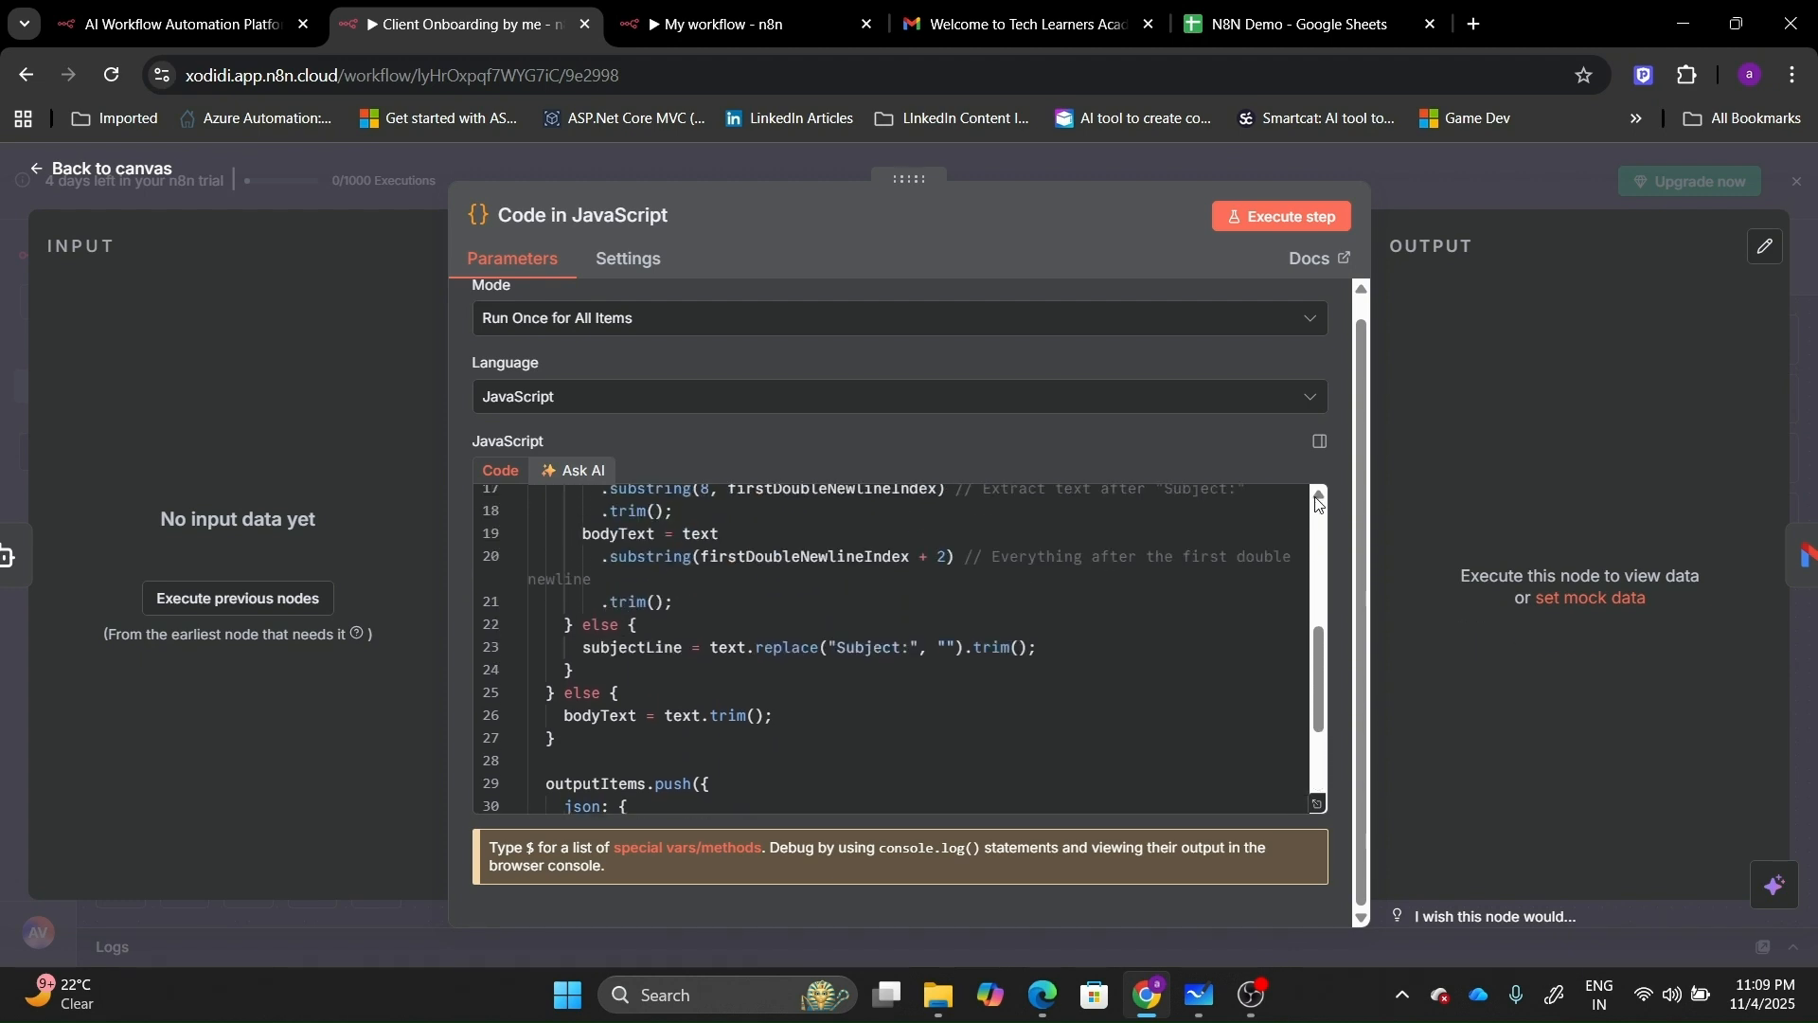
{"action": "scroll", "coordinate": [1318, 504], "scroll_direction": "up", "scroll_amount": 5}
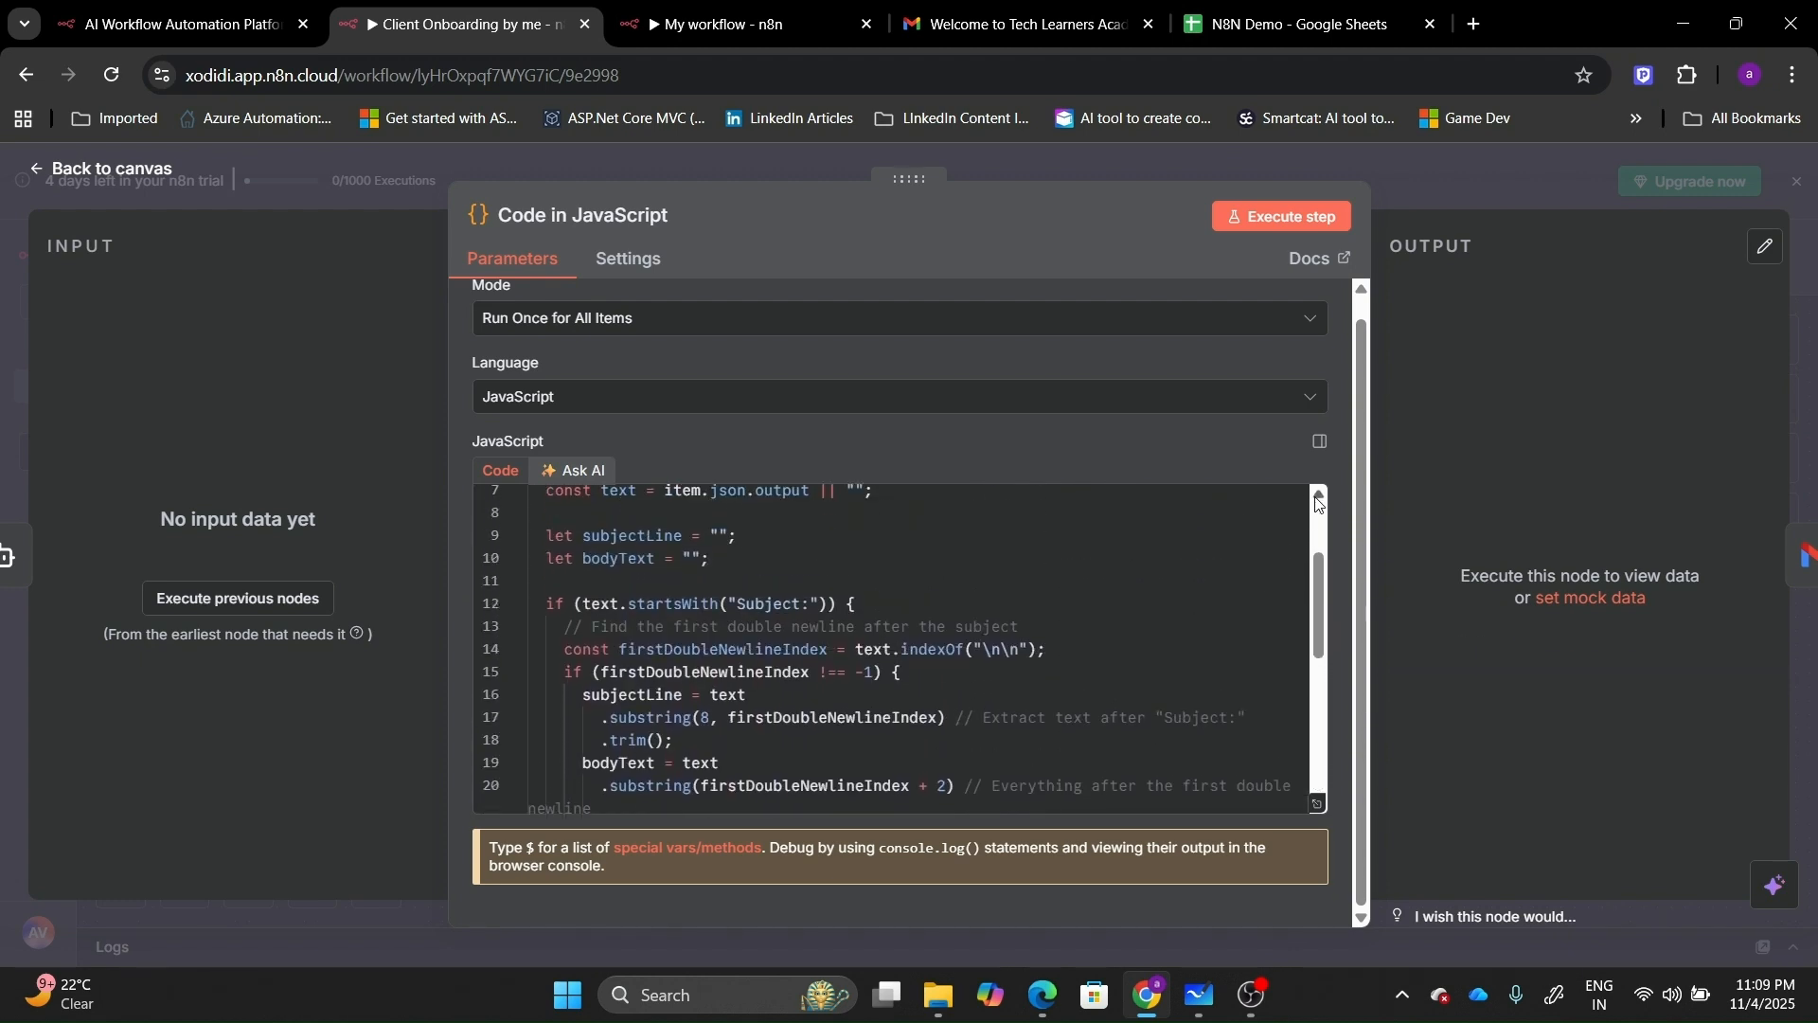
{"action": "left_click", "coordinate": [1119, 616]}
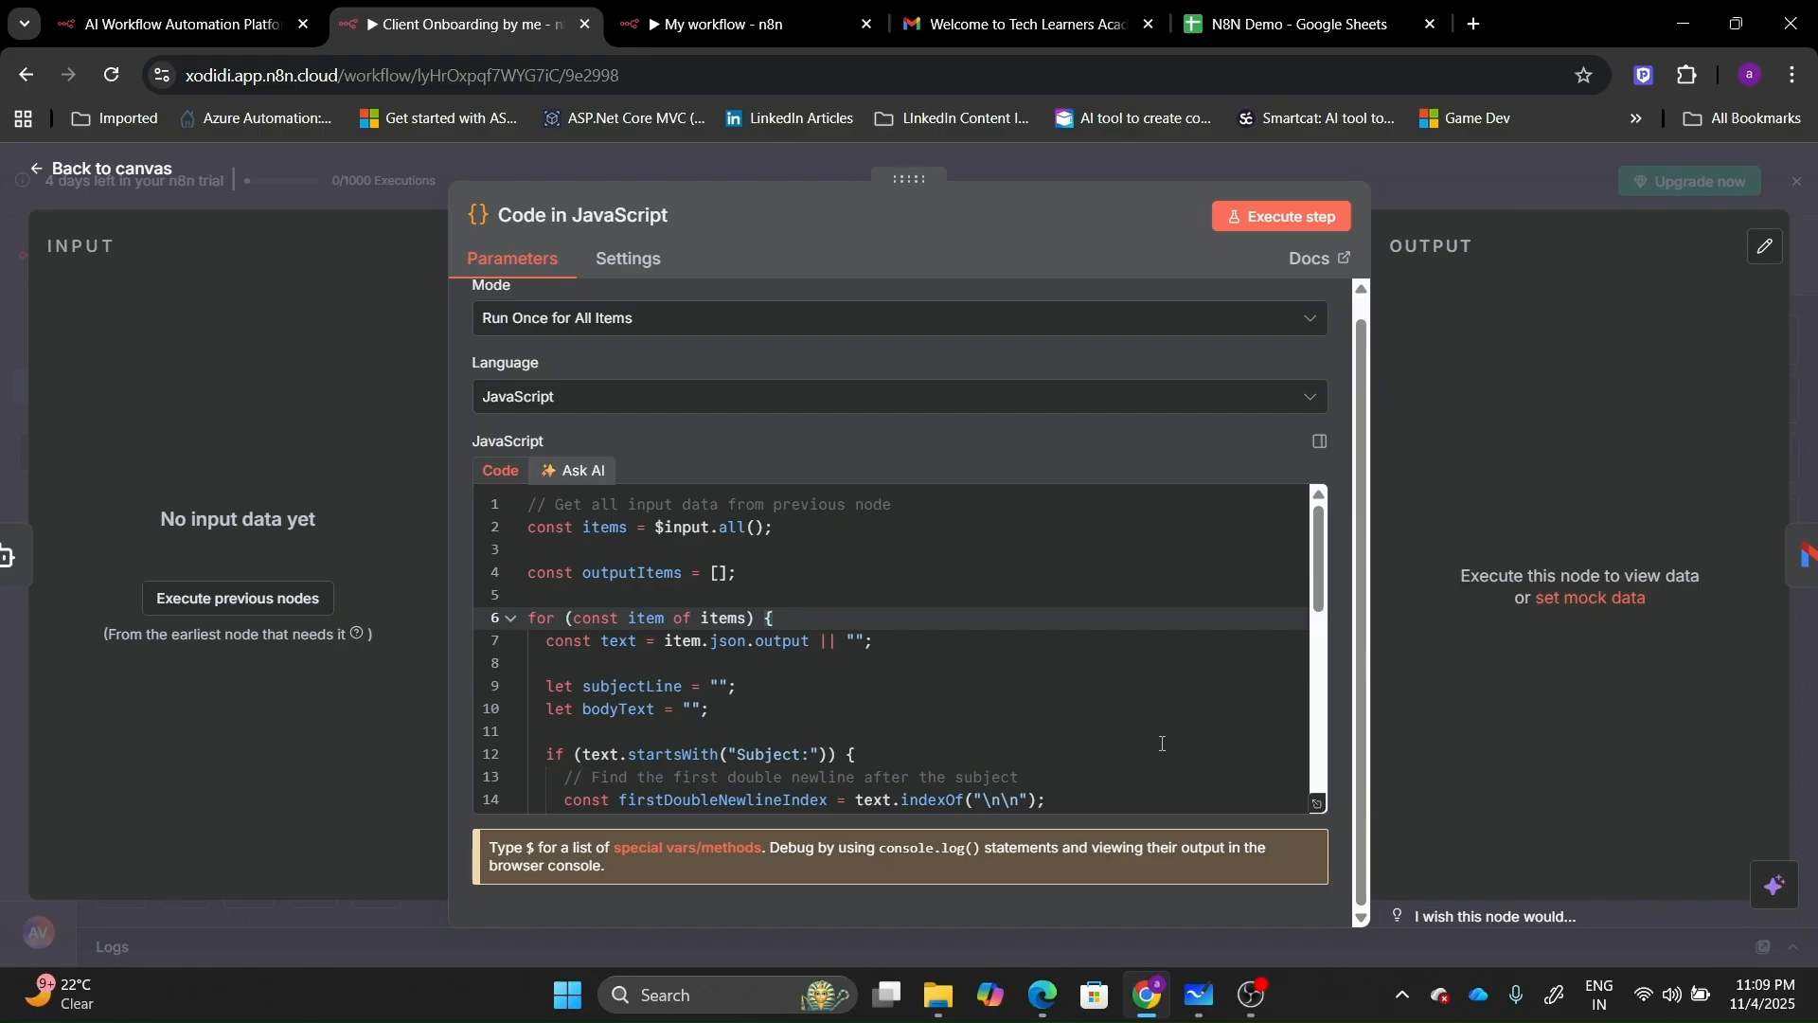
{"action": "left_click", "coordinate": [1091, 745]}
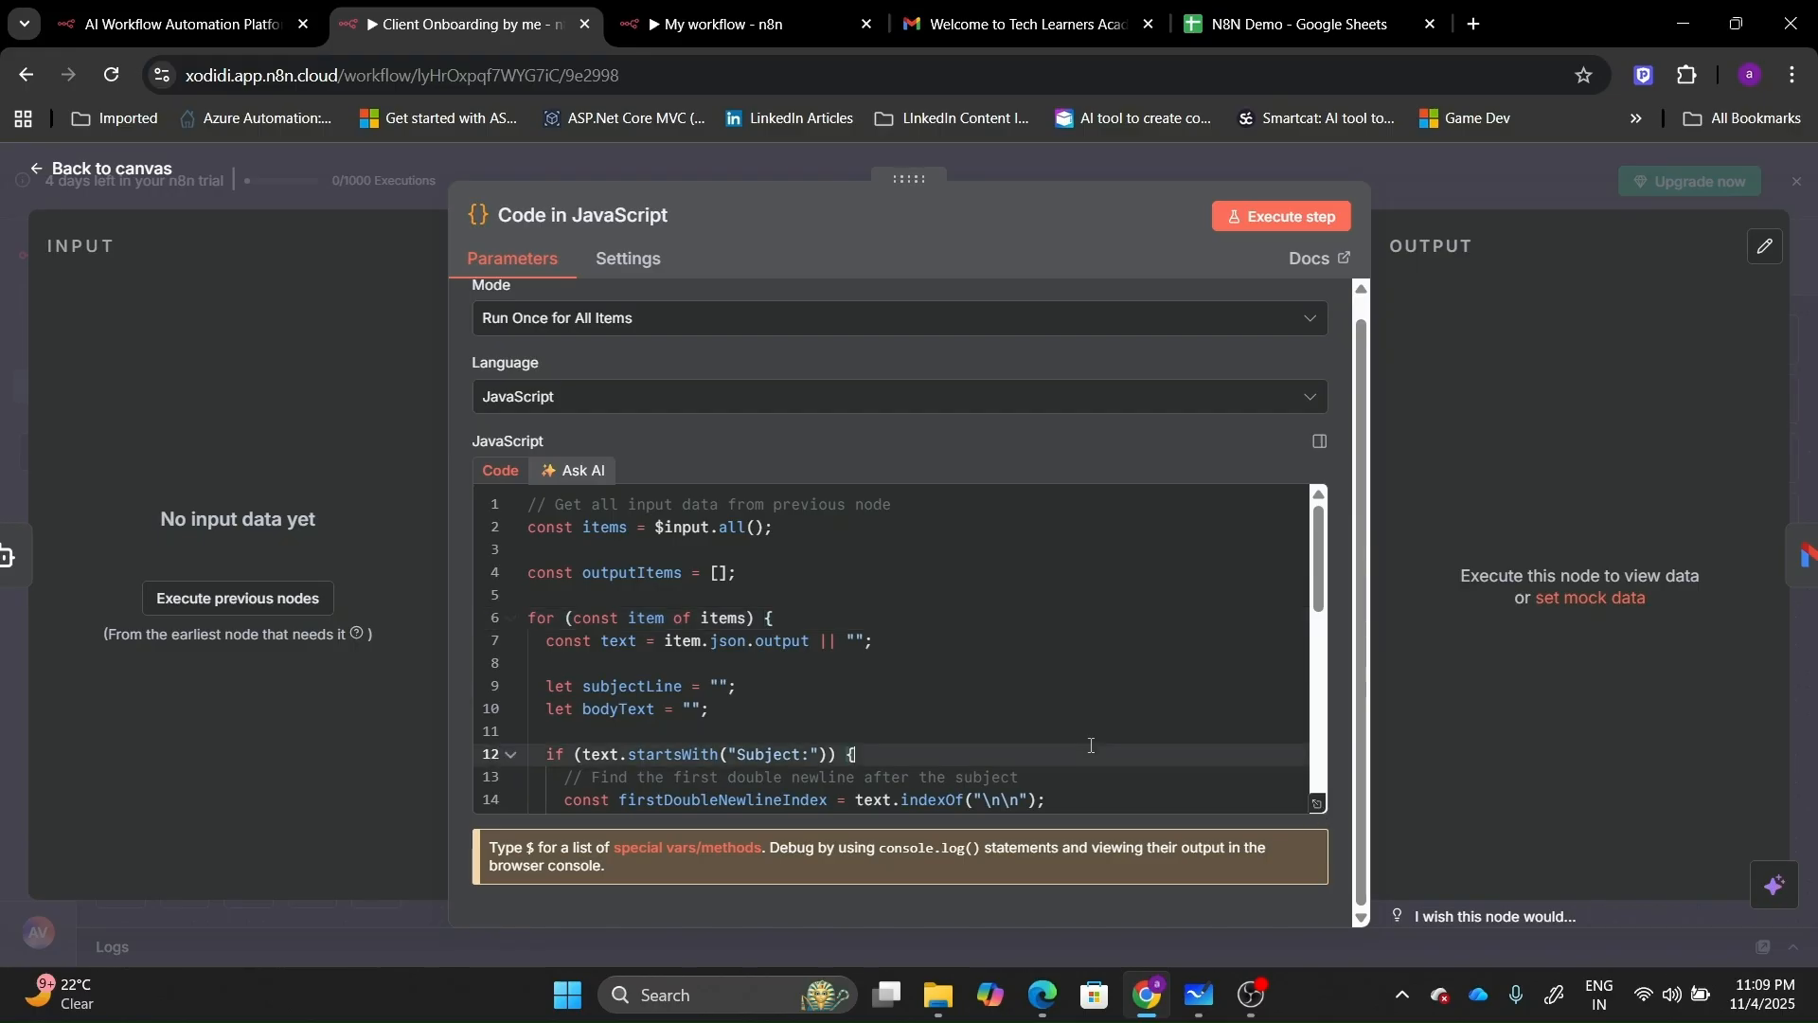
{"action": "key", "text": "ctrl+a"}
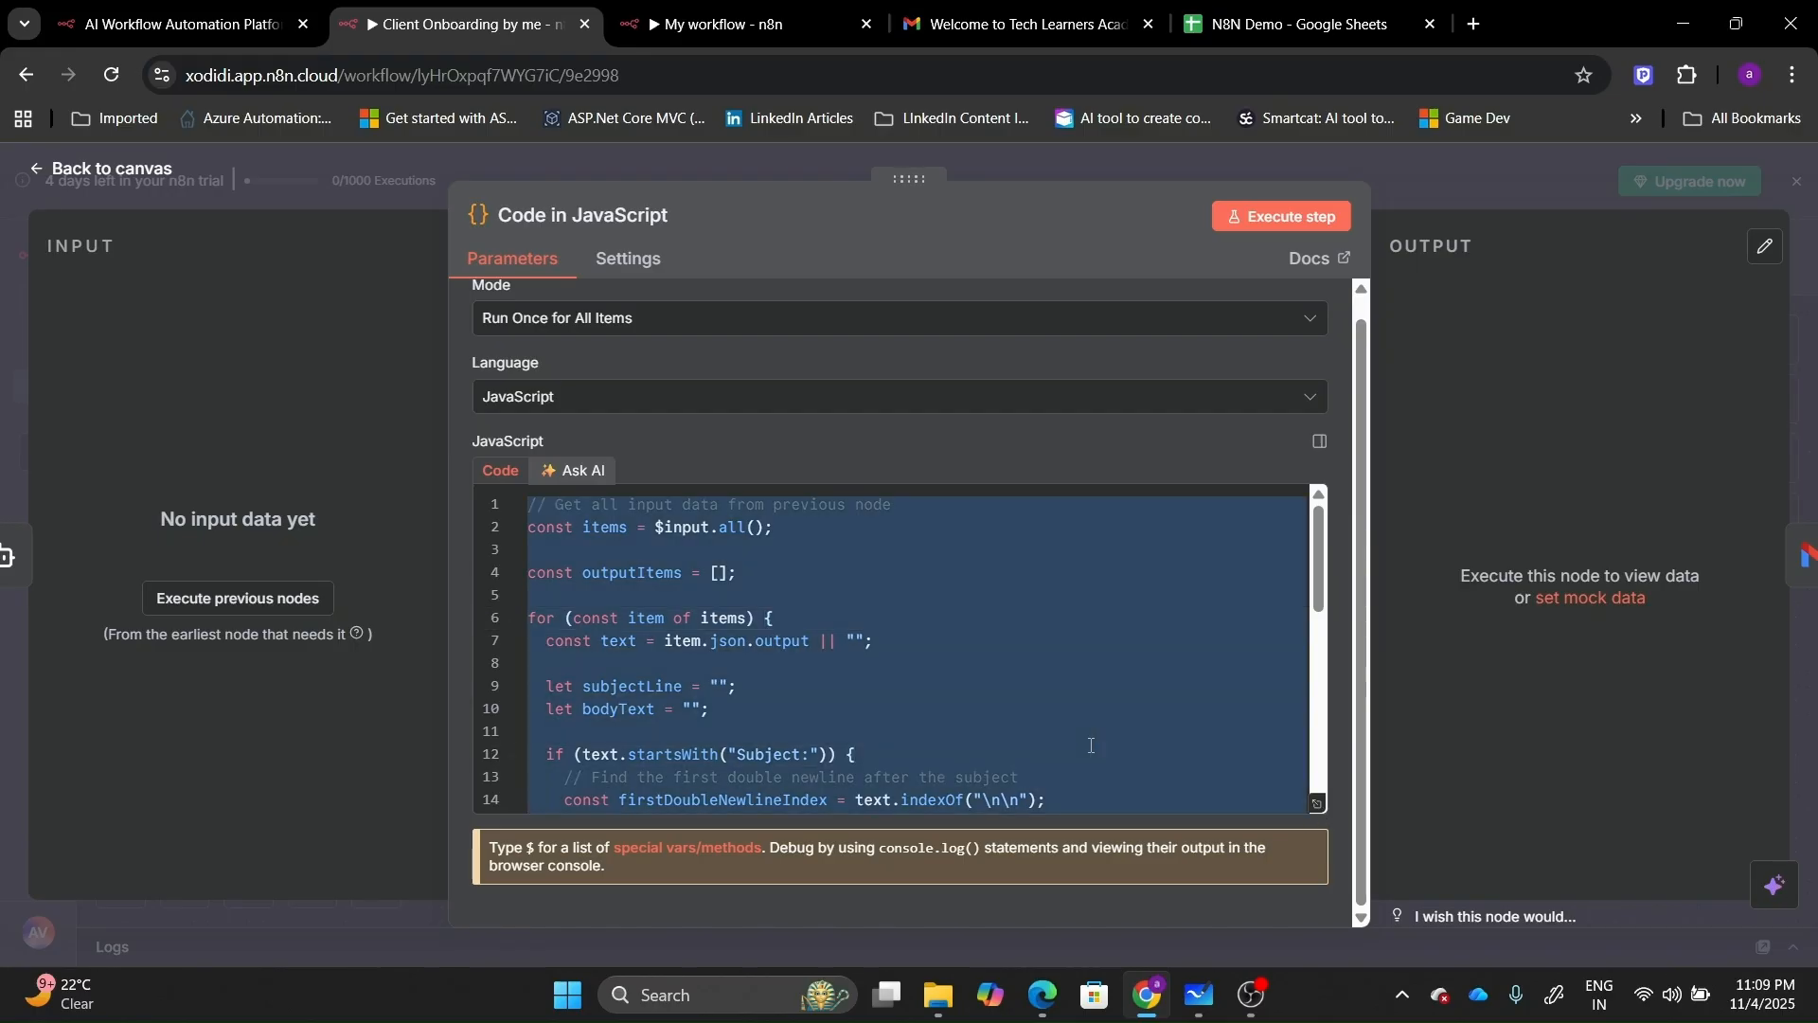
{"action": "key", "text": "ctrl+Tab"}
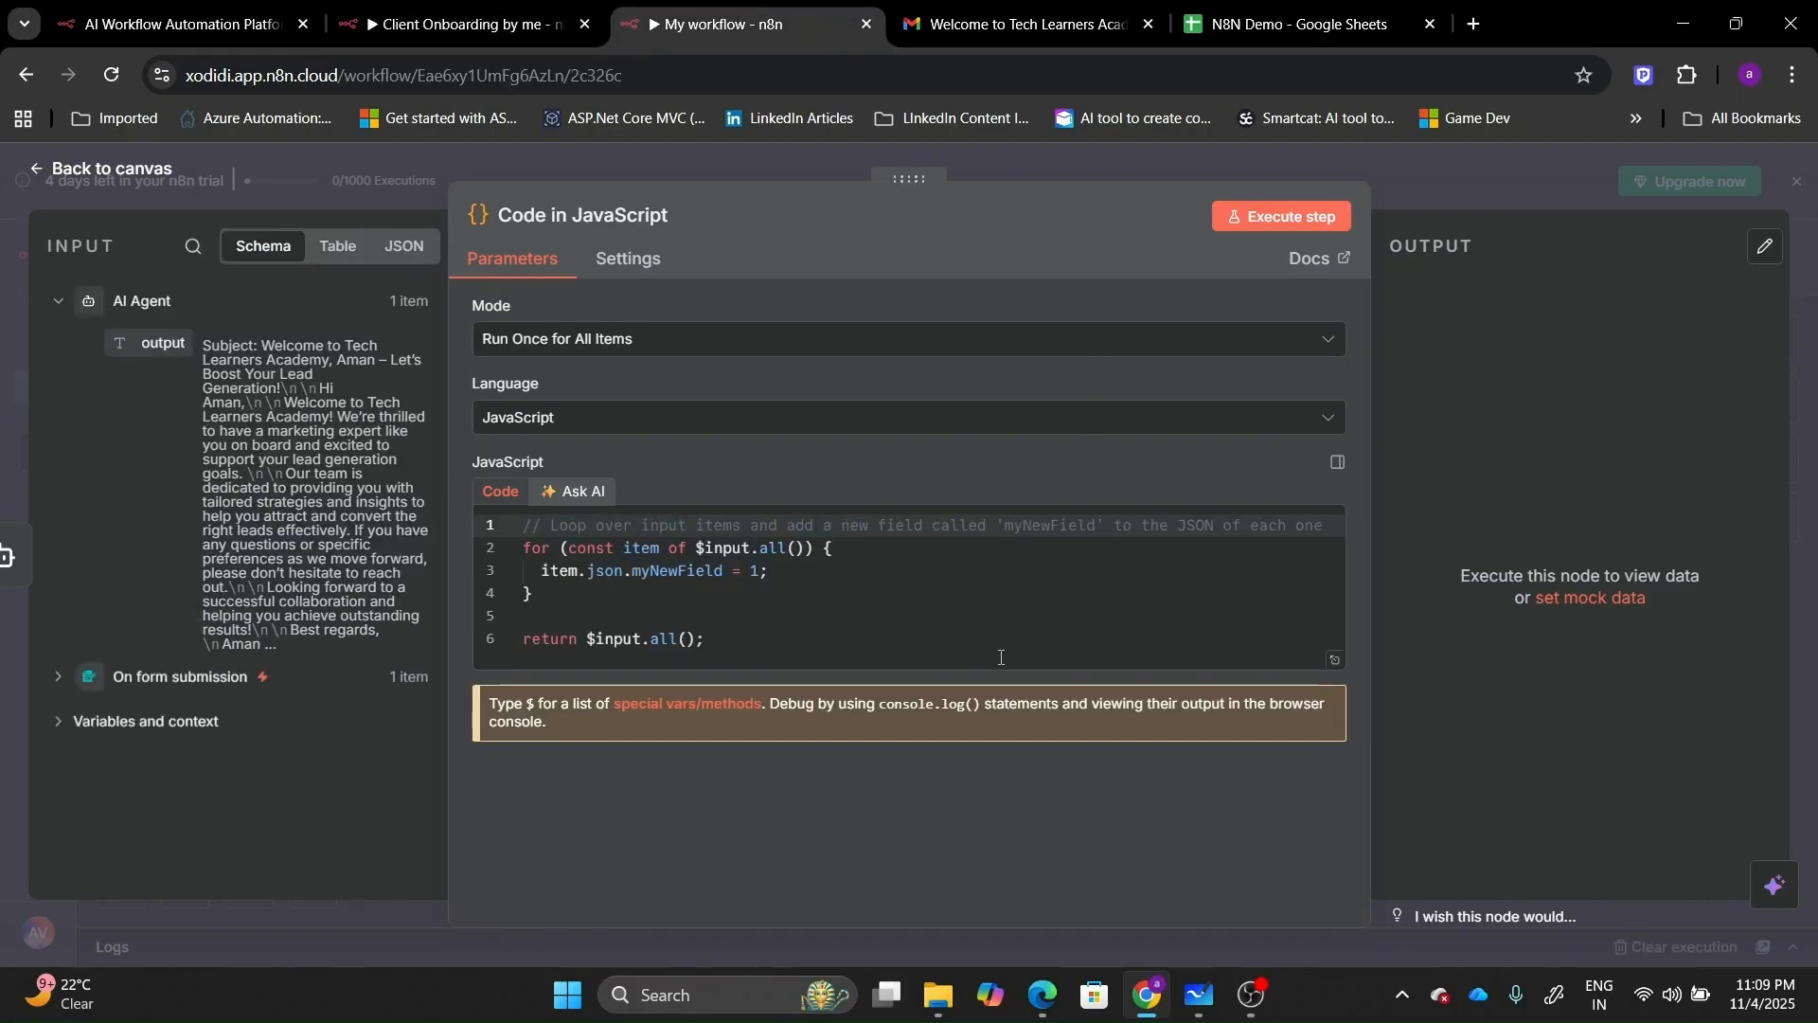
Replace the starter code with the copied script and run it to split Subject and Body.
{"action": "left_click", "coordinate": [1001, 657]}
{"action": "key", "text": "ctrl+a"}
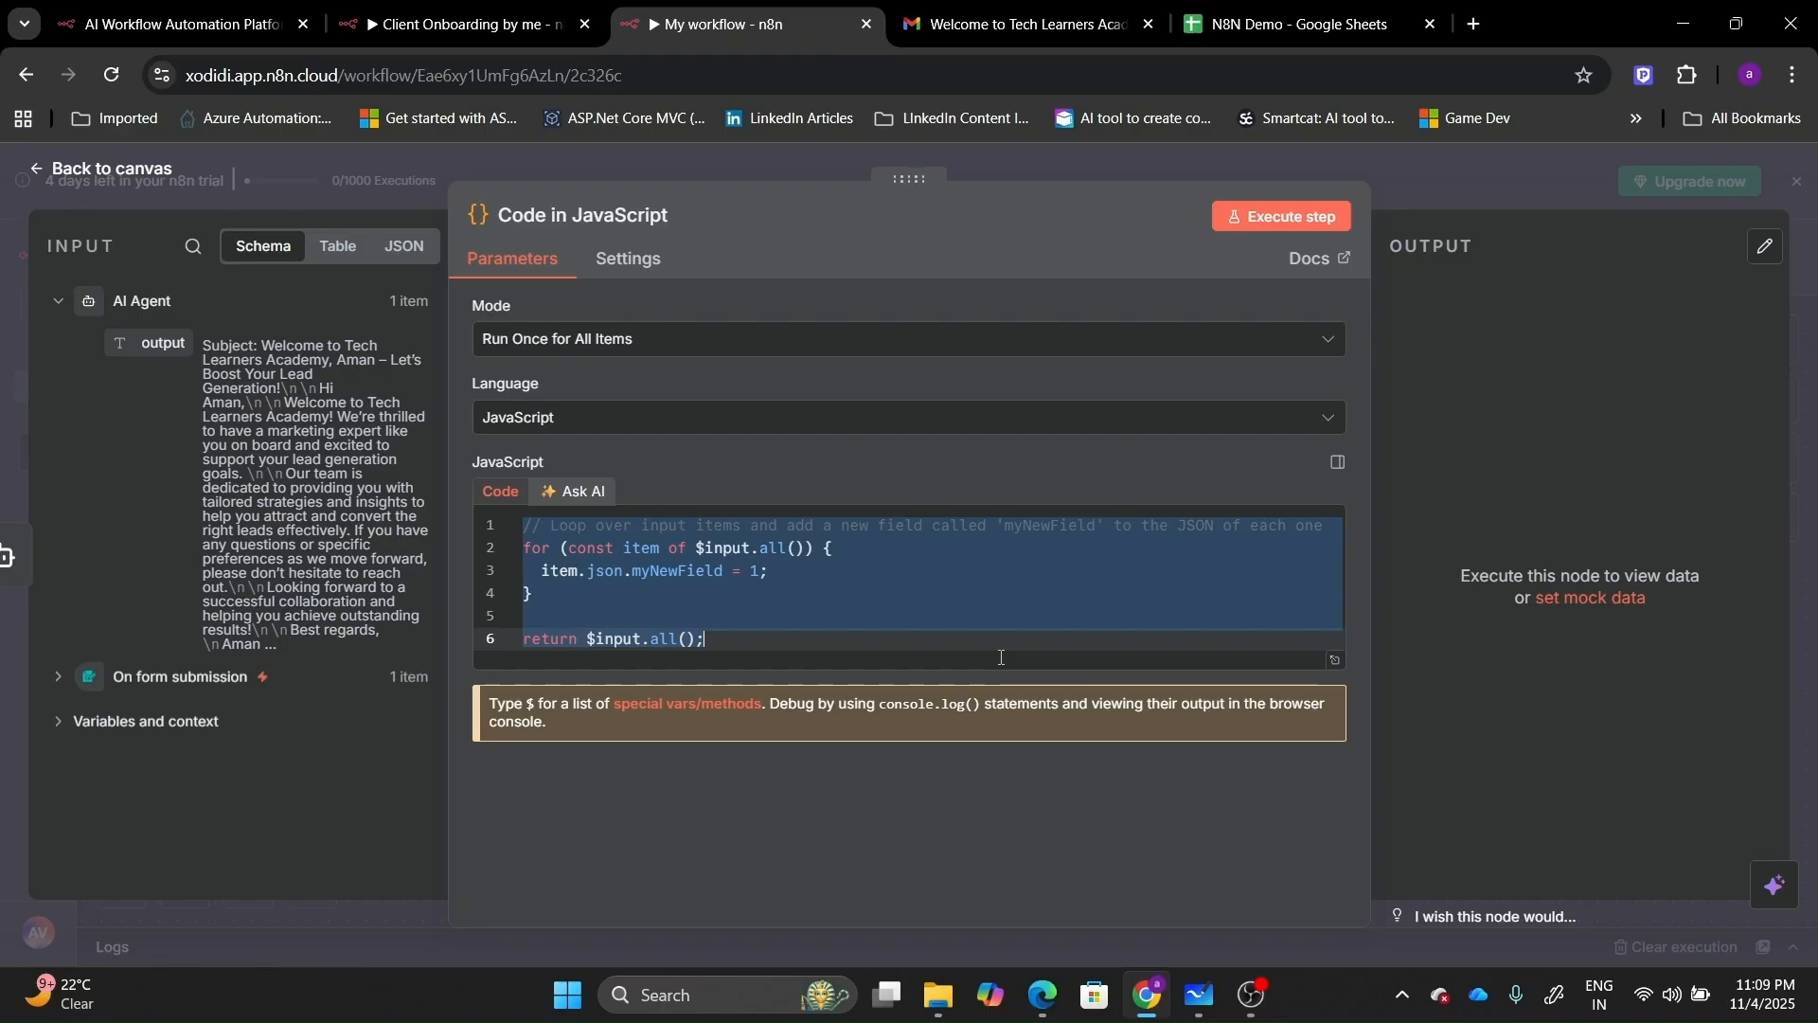
{"action": "key", "text": "ctrl+v"}
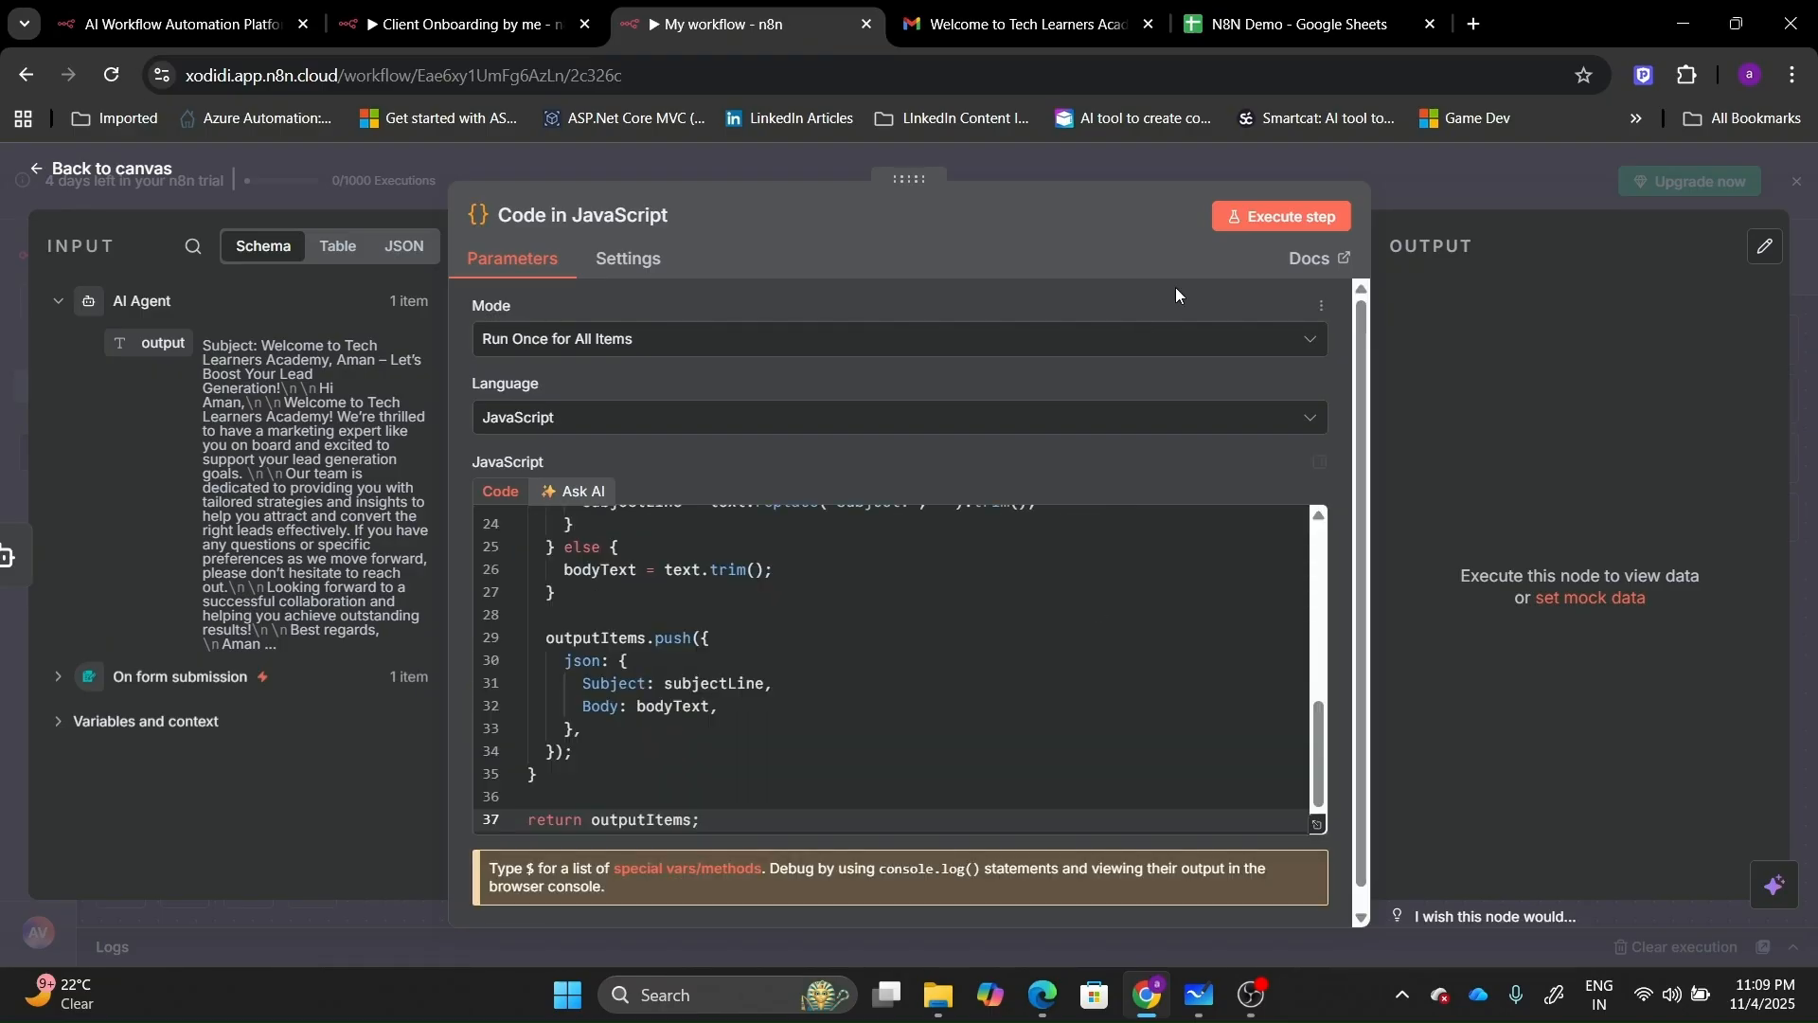
{"action": "left_click", "coordinate": [1318, 210]}
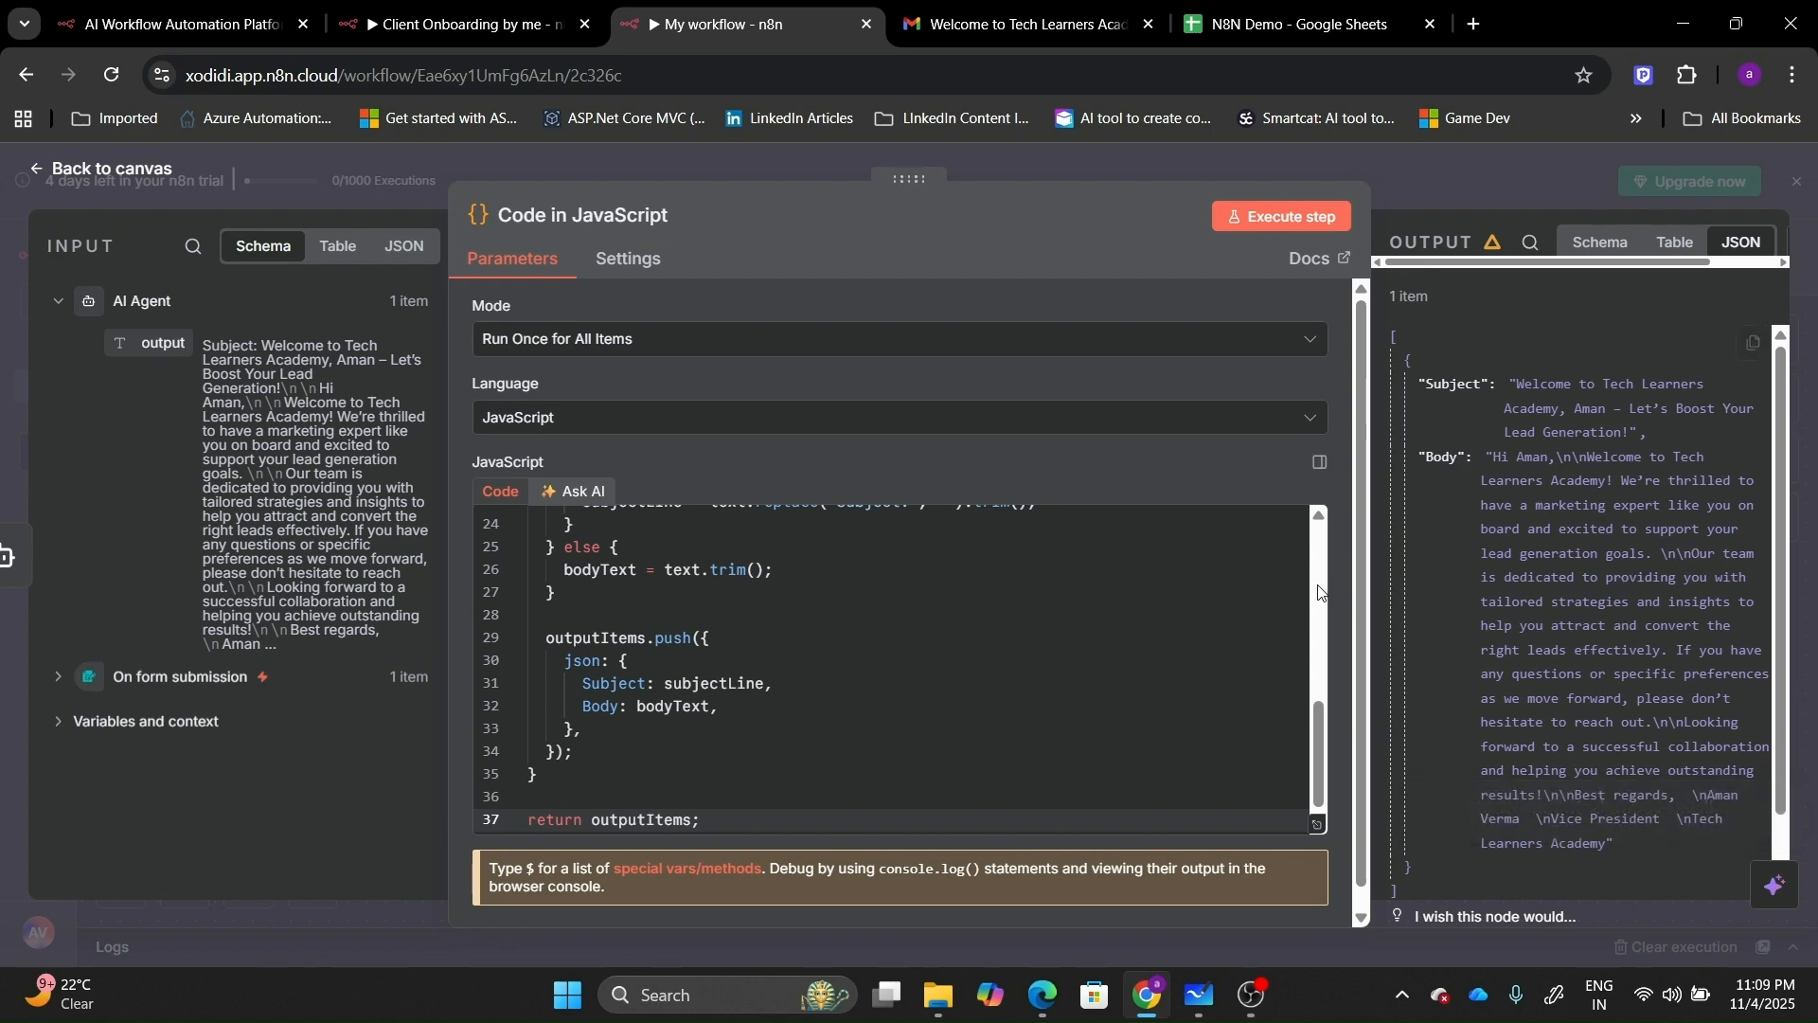
{"action": "left_click", "coordinate": [72, 172]}
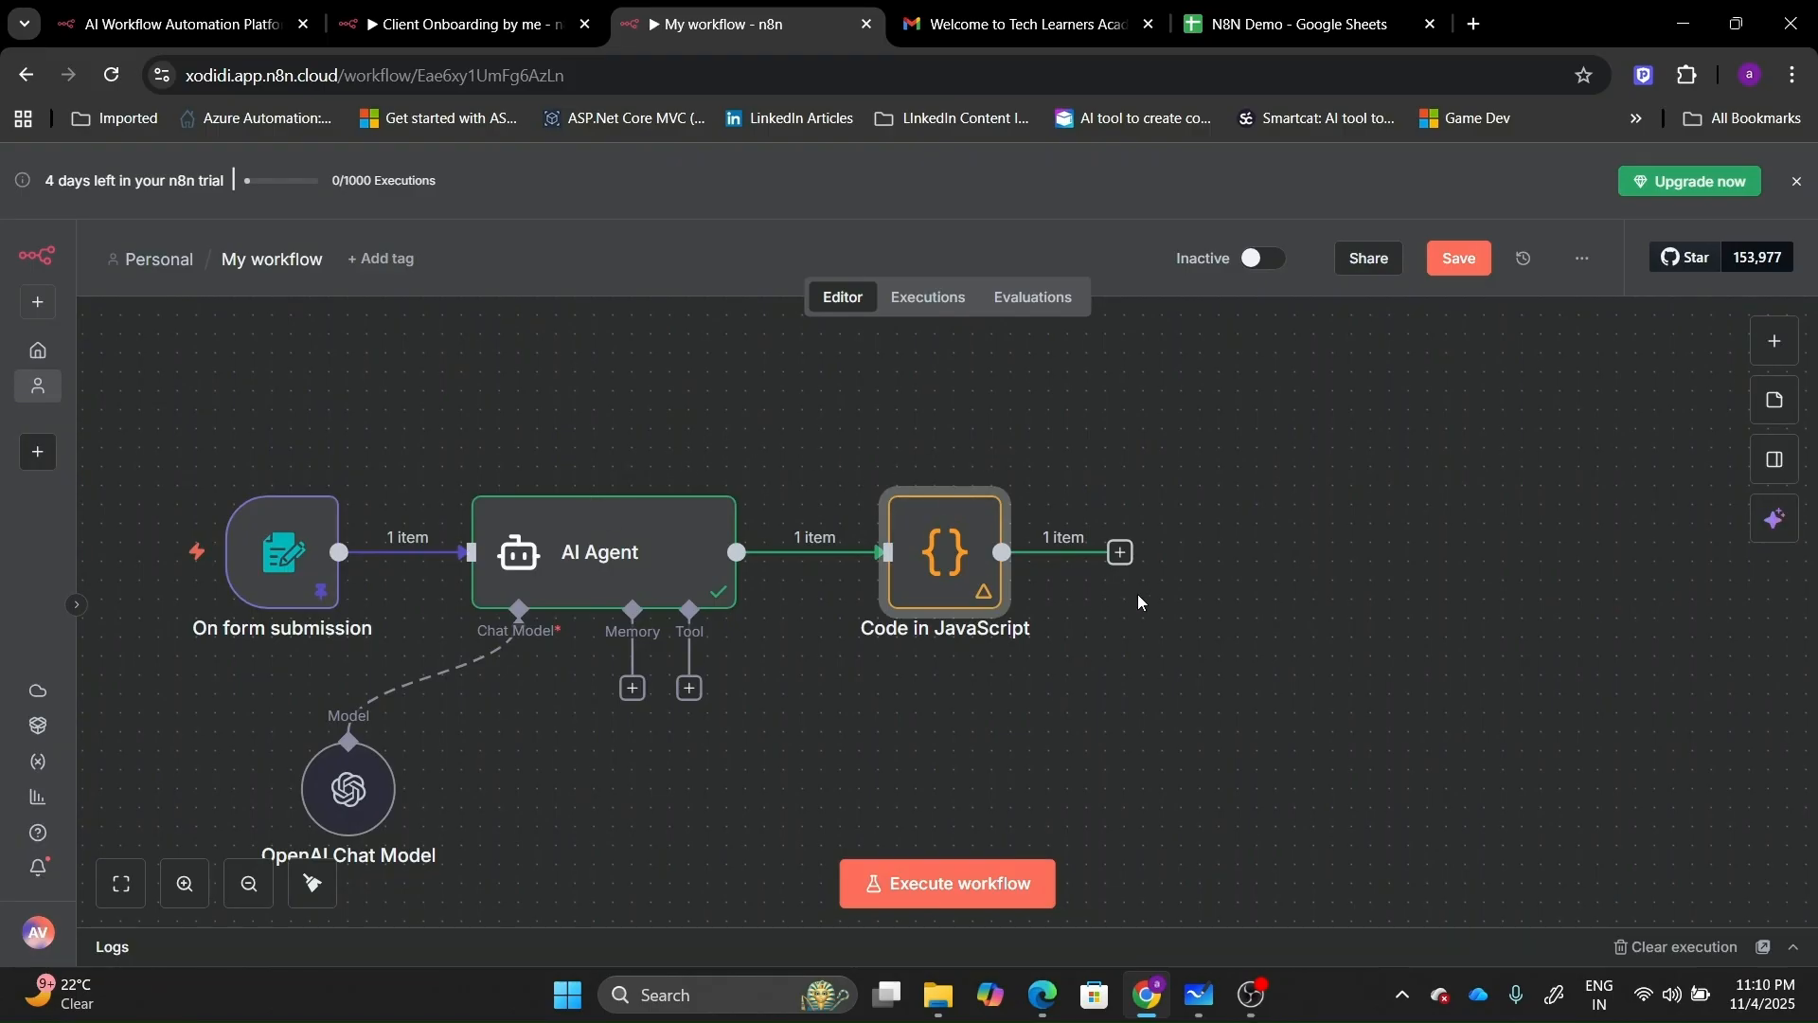
Add a Gmail 'Send a message' node after the Code in JavaScript node.
{"action": "left_click", "coordinate": [1122, 559]}
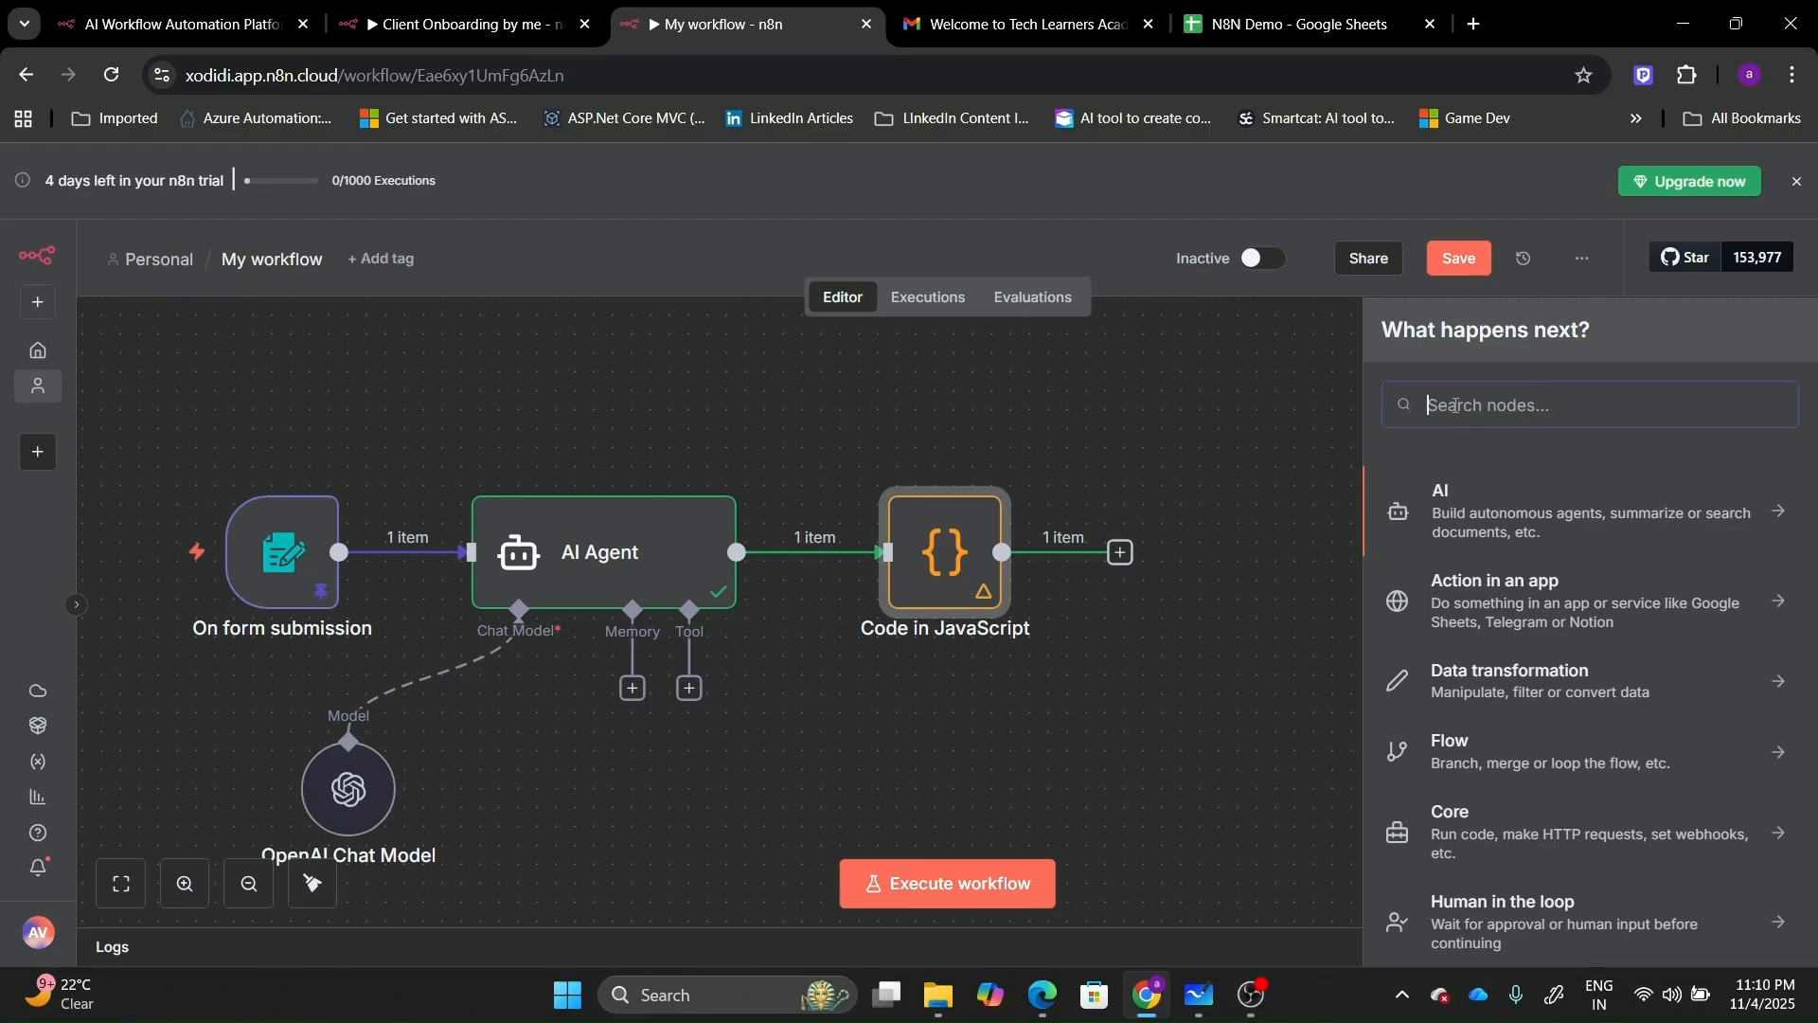
{"action": "type", "text": "g"}
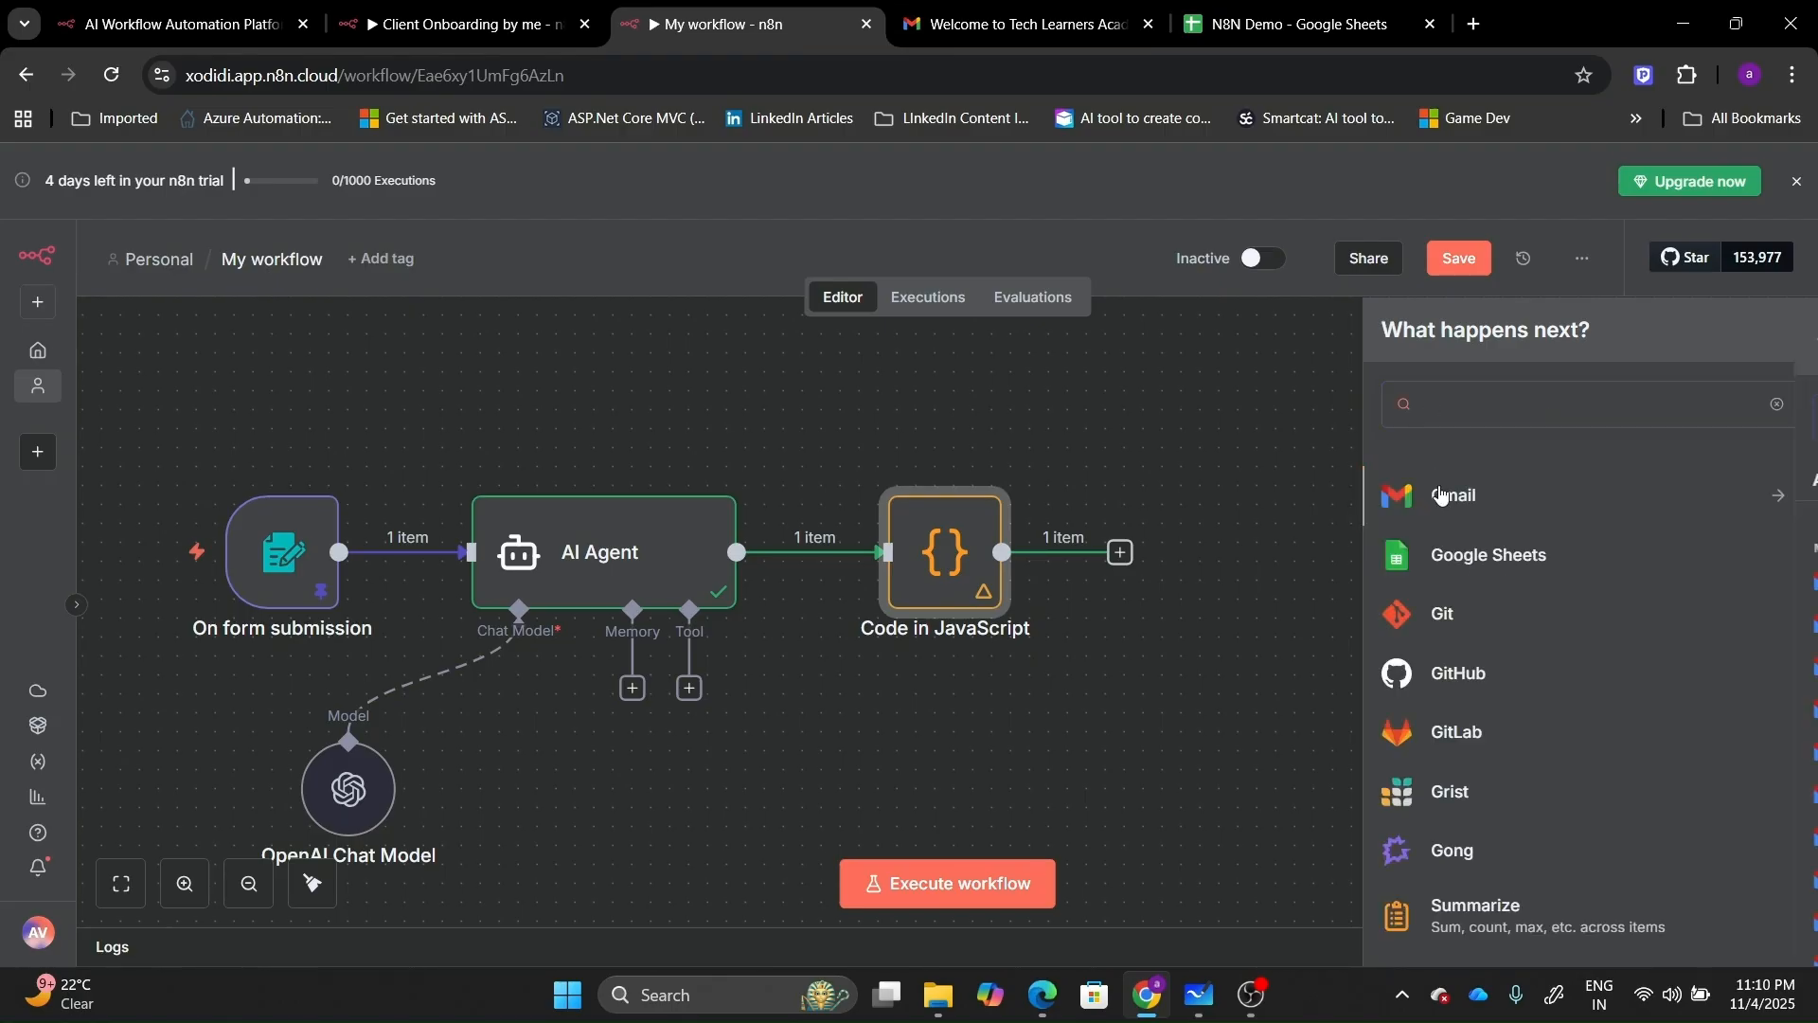
{"action": "left_click", "coordinate": [1441, 494]}
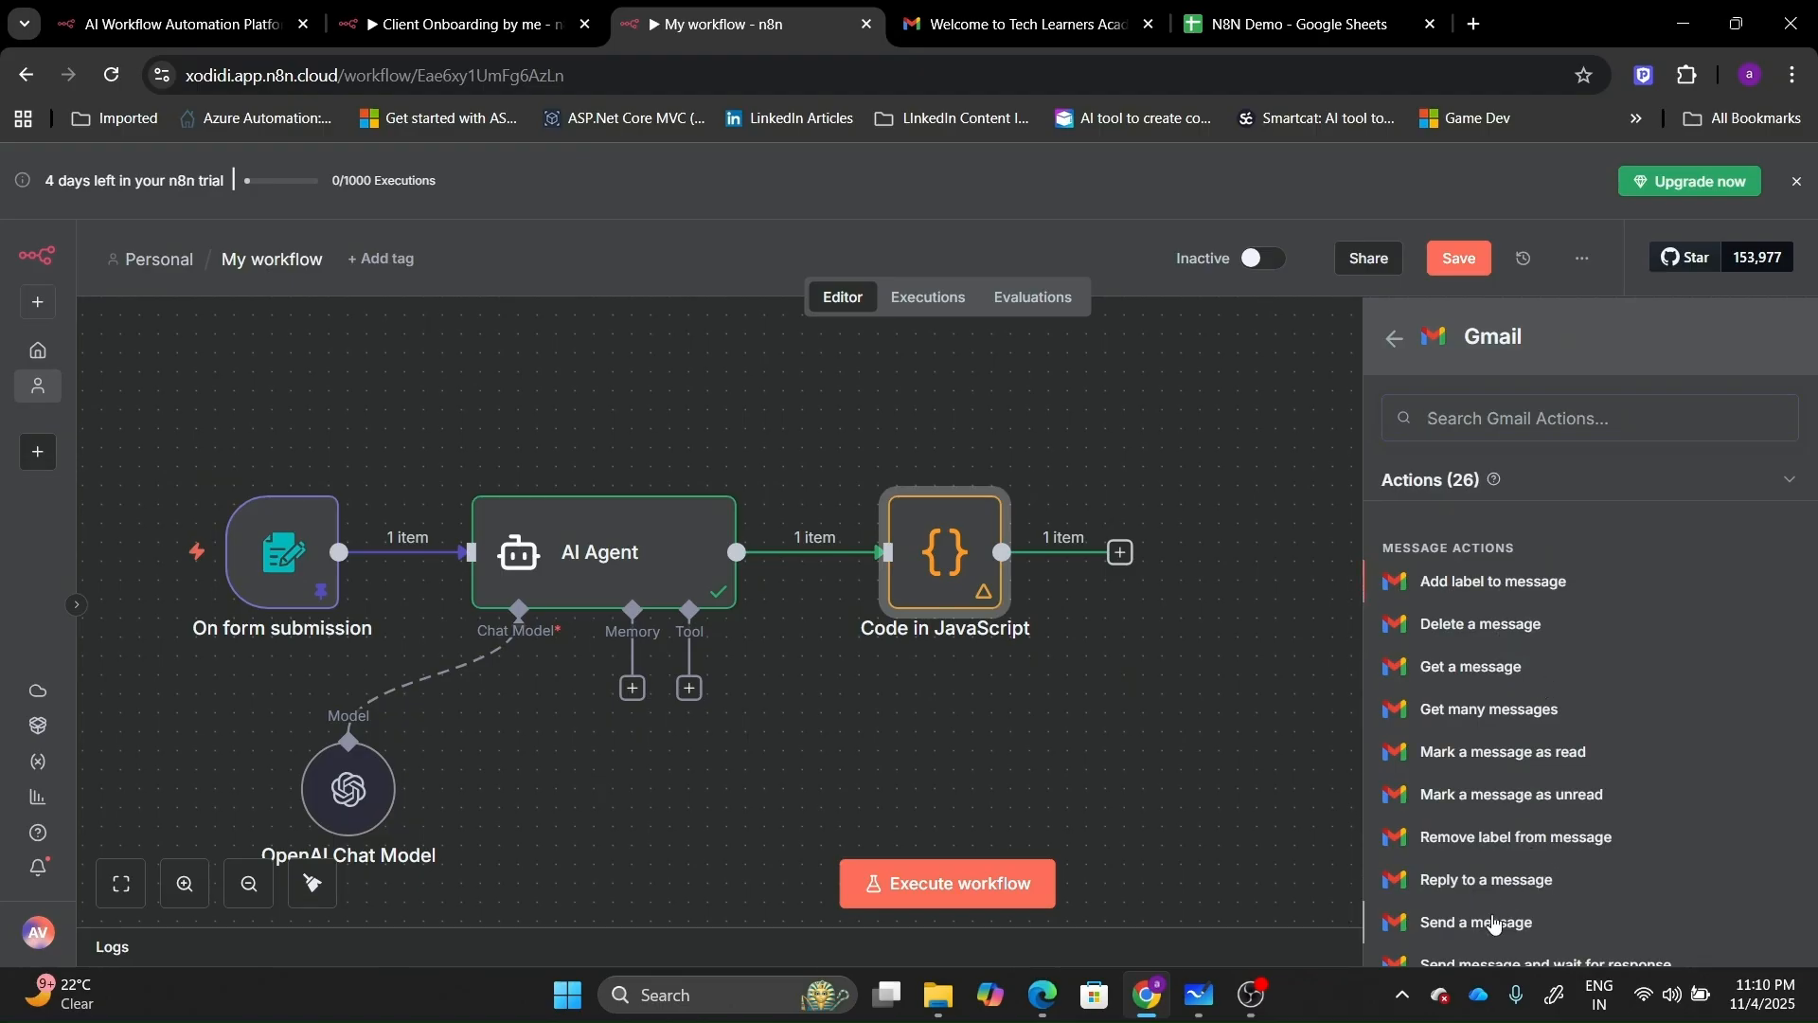
{"action": "left_click", "coordinate": [1478, 922]}
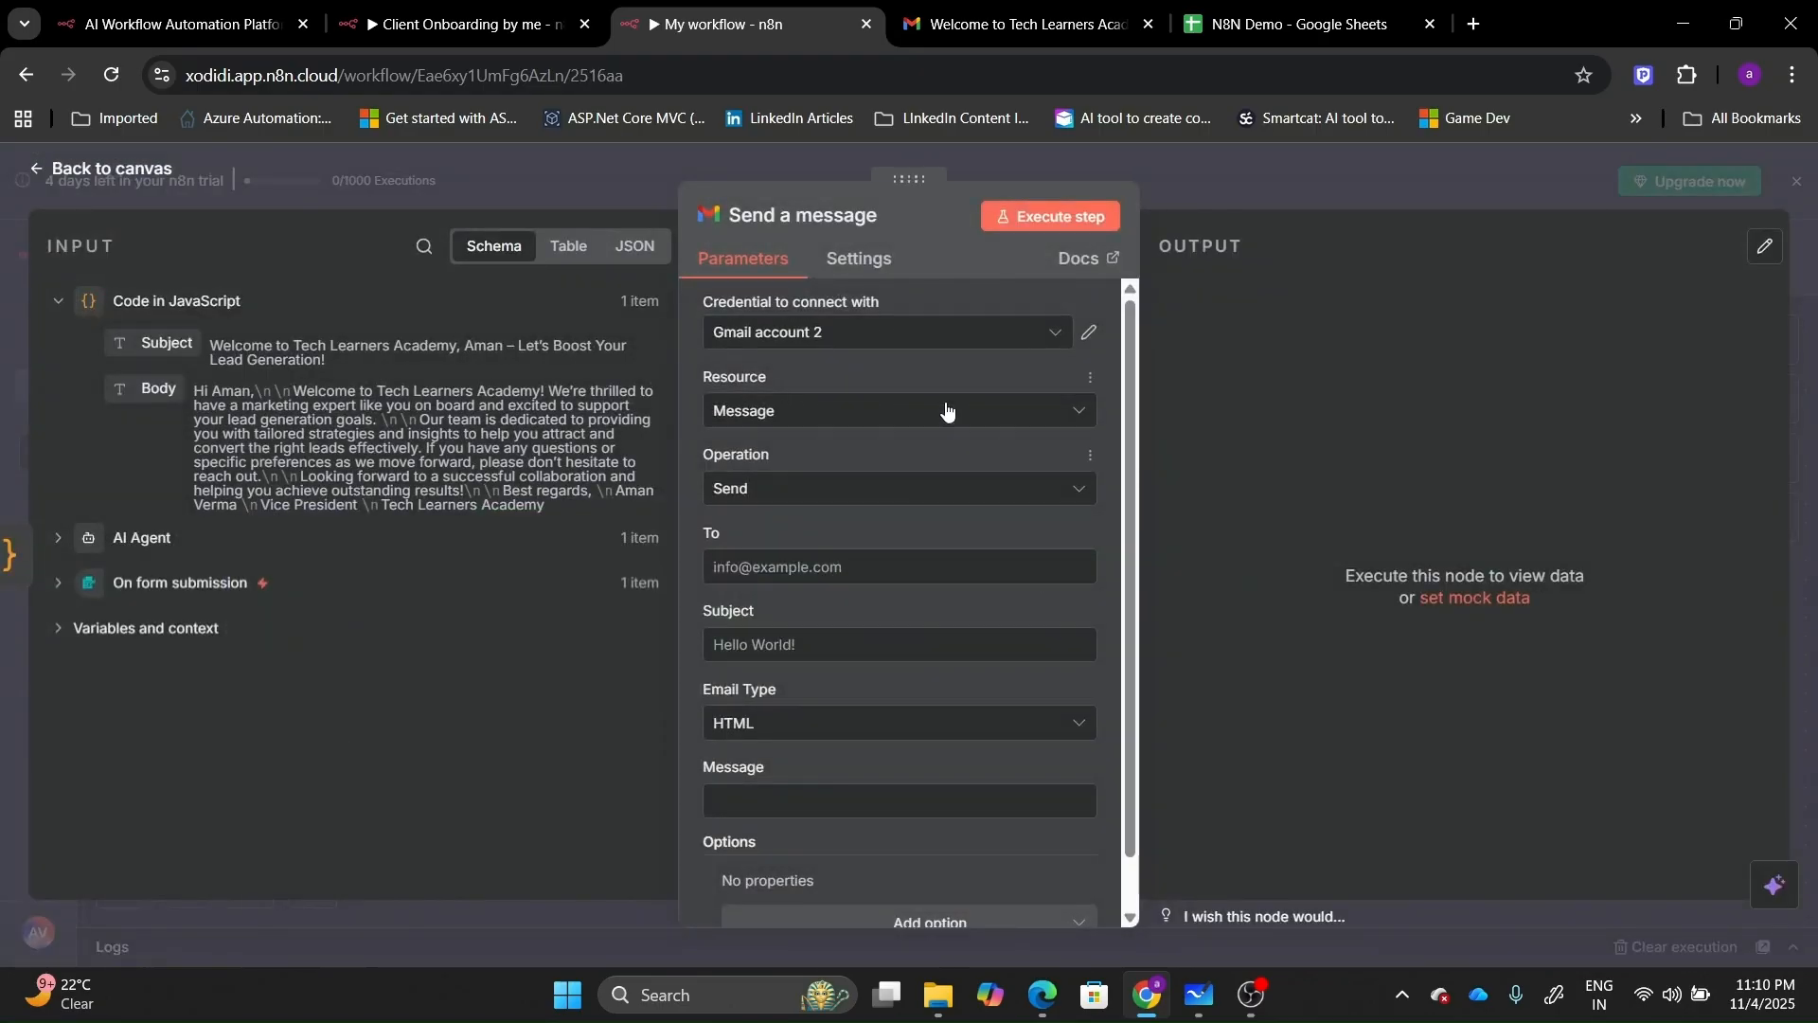
Keep Gmail account 2 as the credential and map the form's Email into To.
{"action": "left_click", "coordinate": [914, 339]}
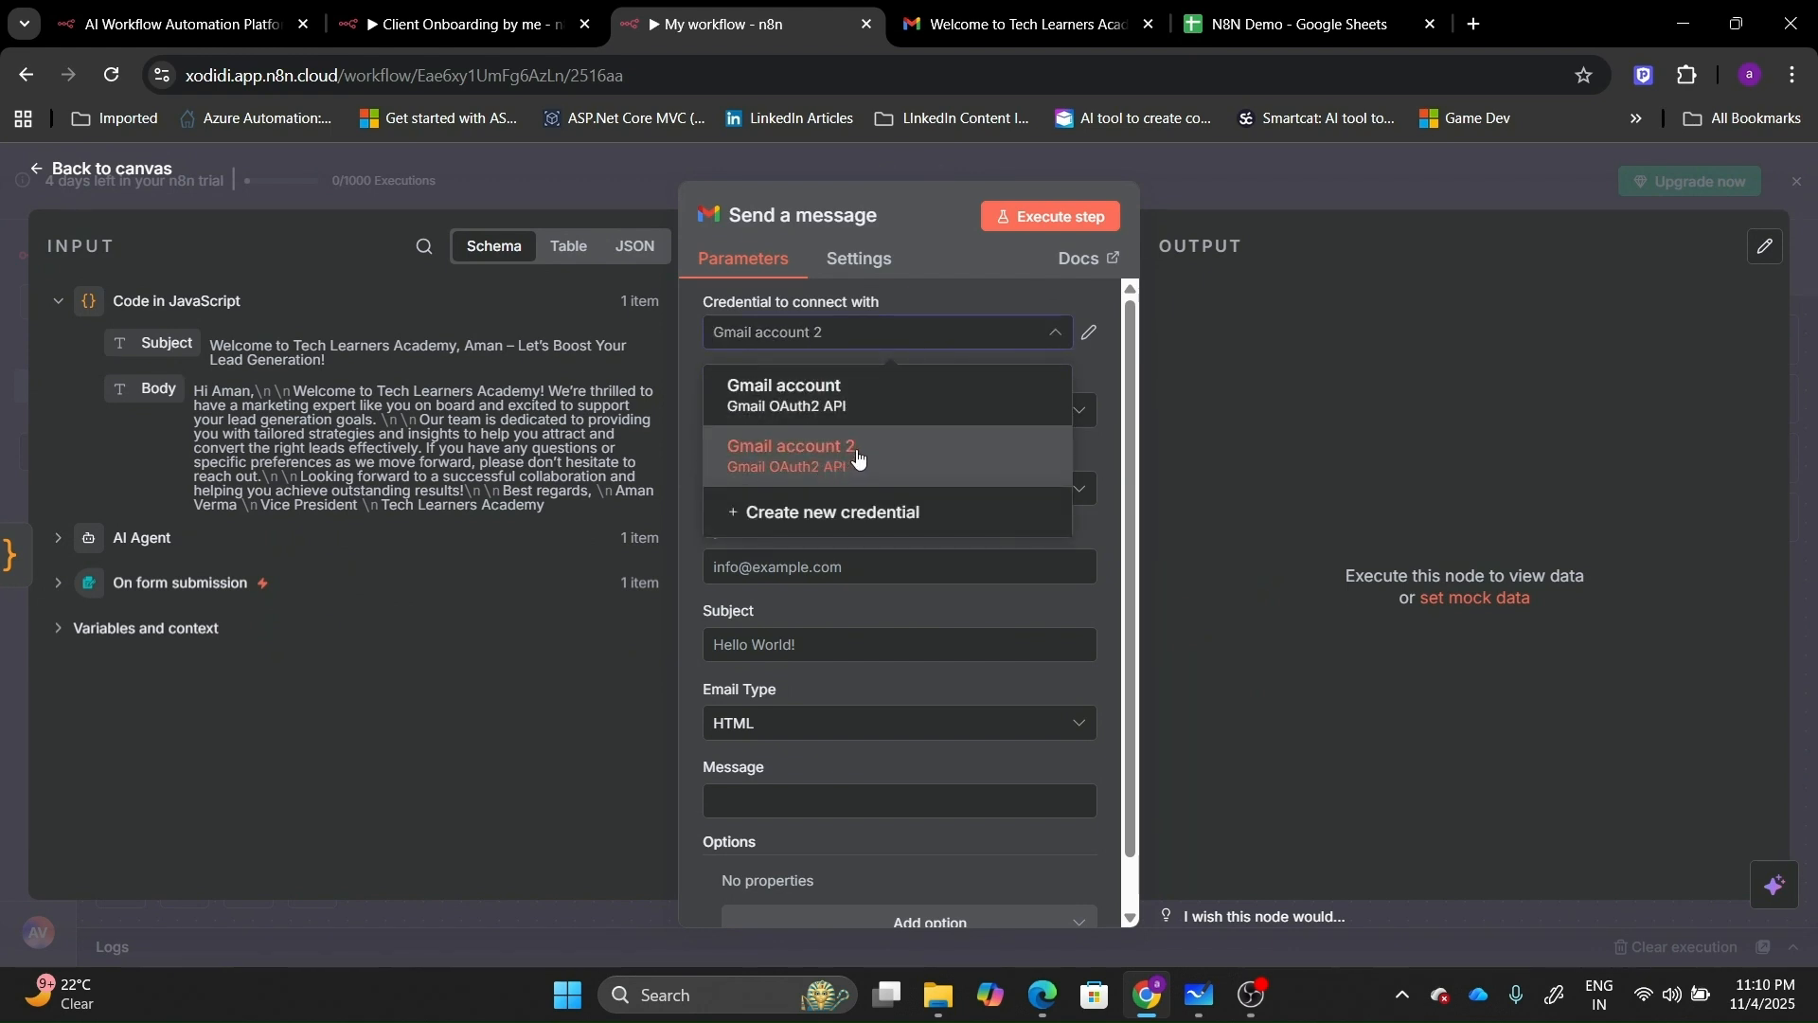
{"action": "left_click", "coordinate": [965, 447]}
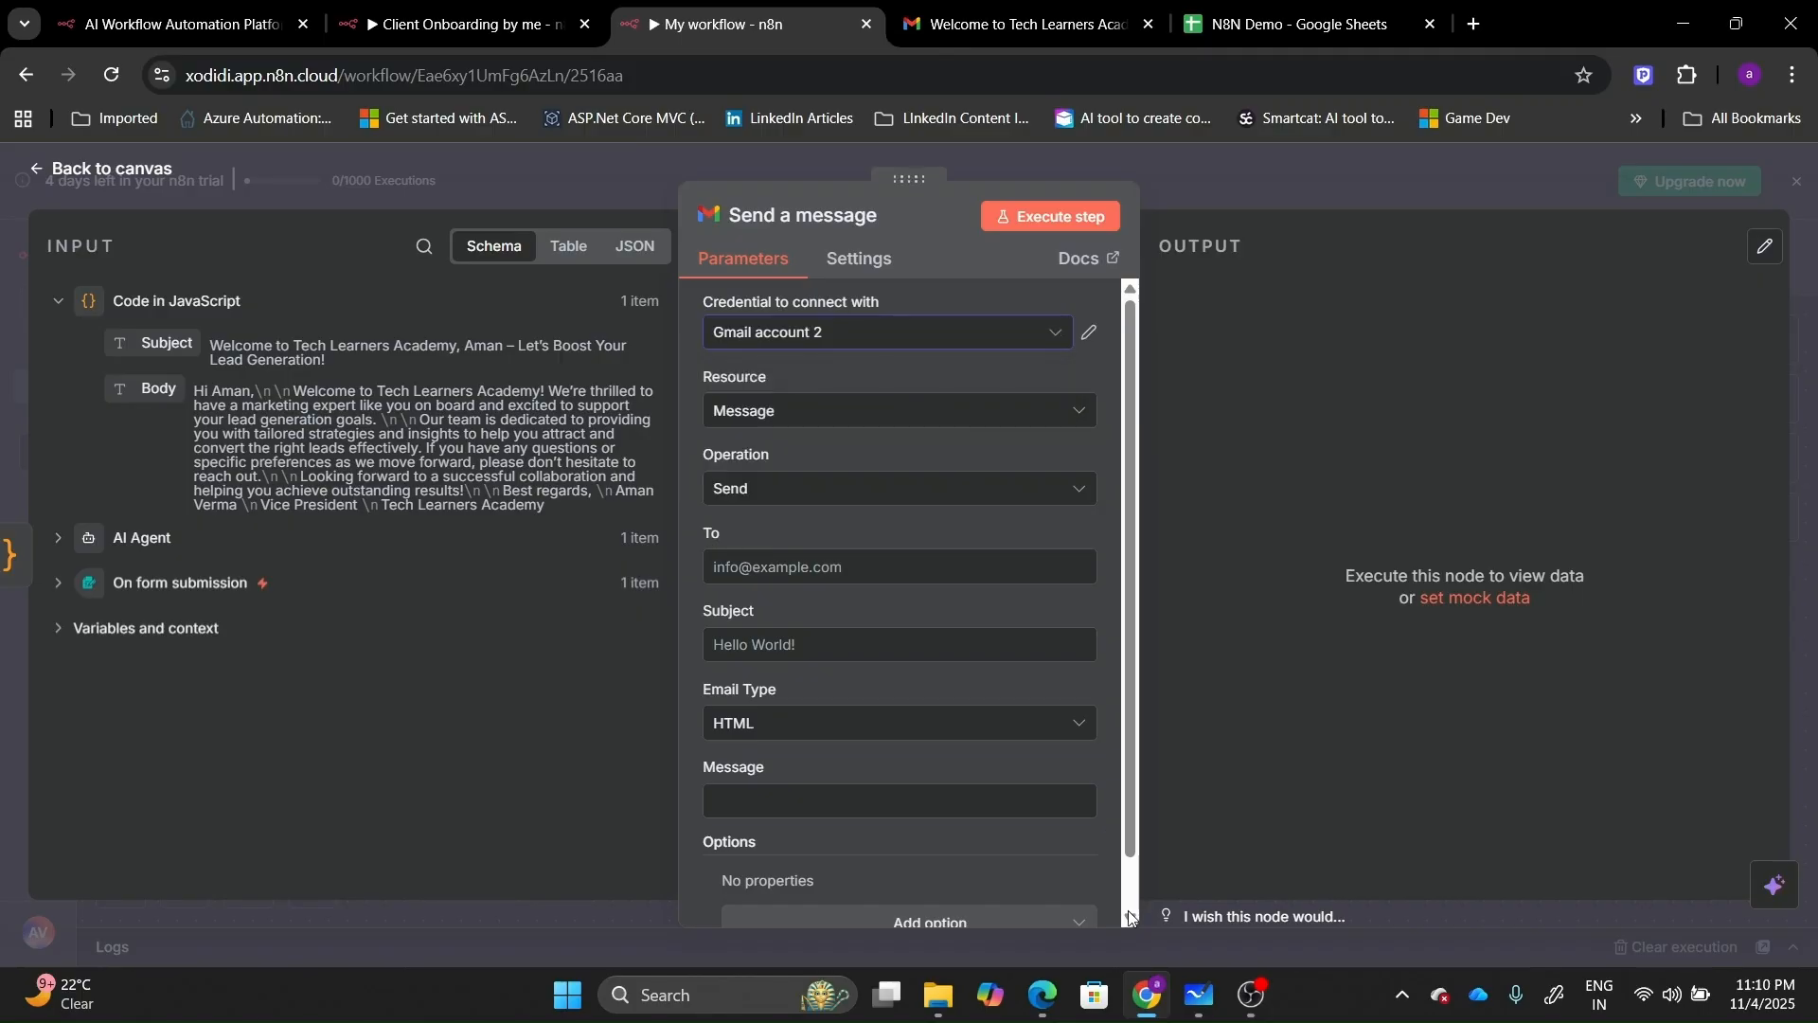
{"action": "left_click", "coordinate": [799, 572]}
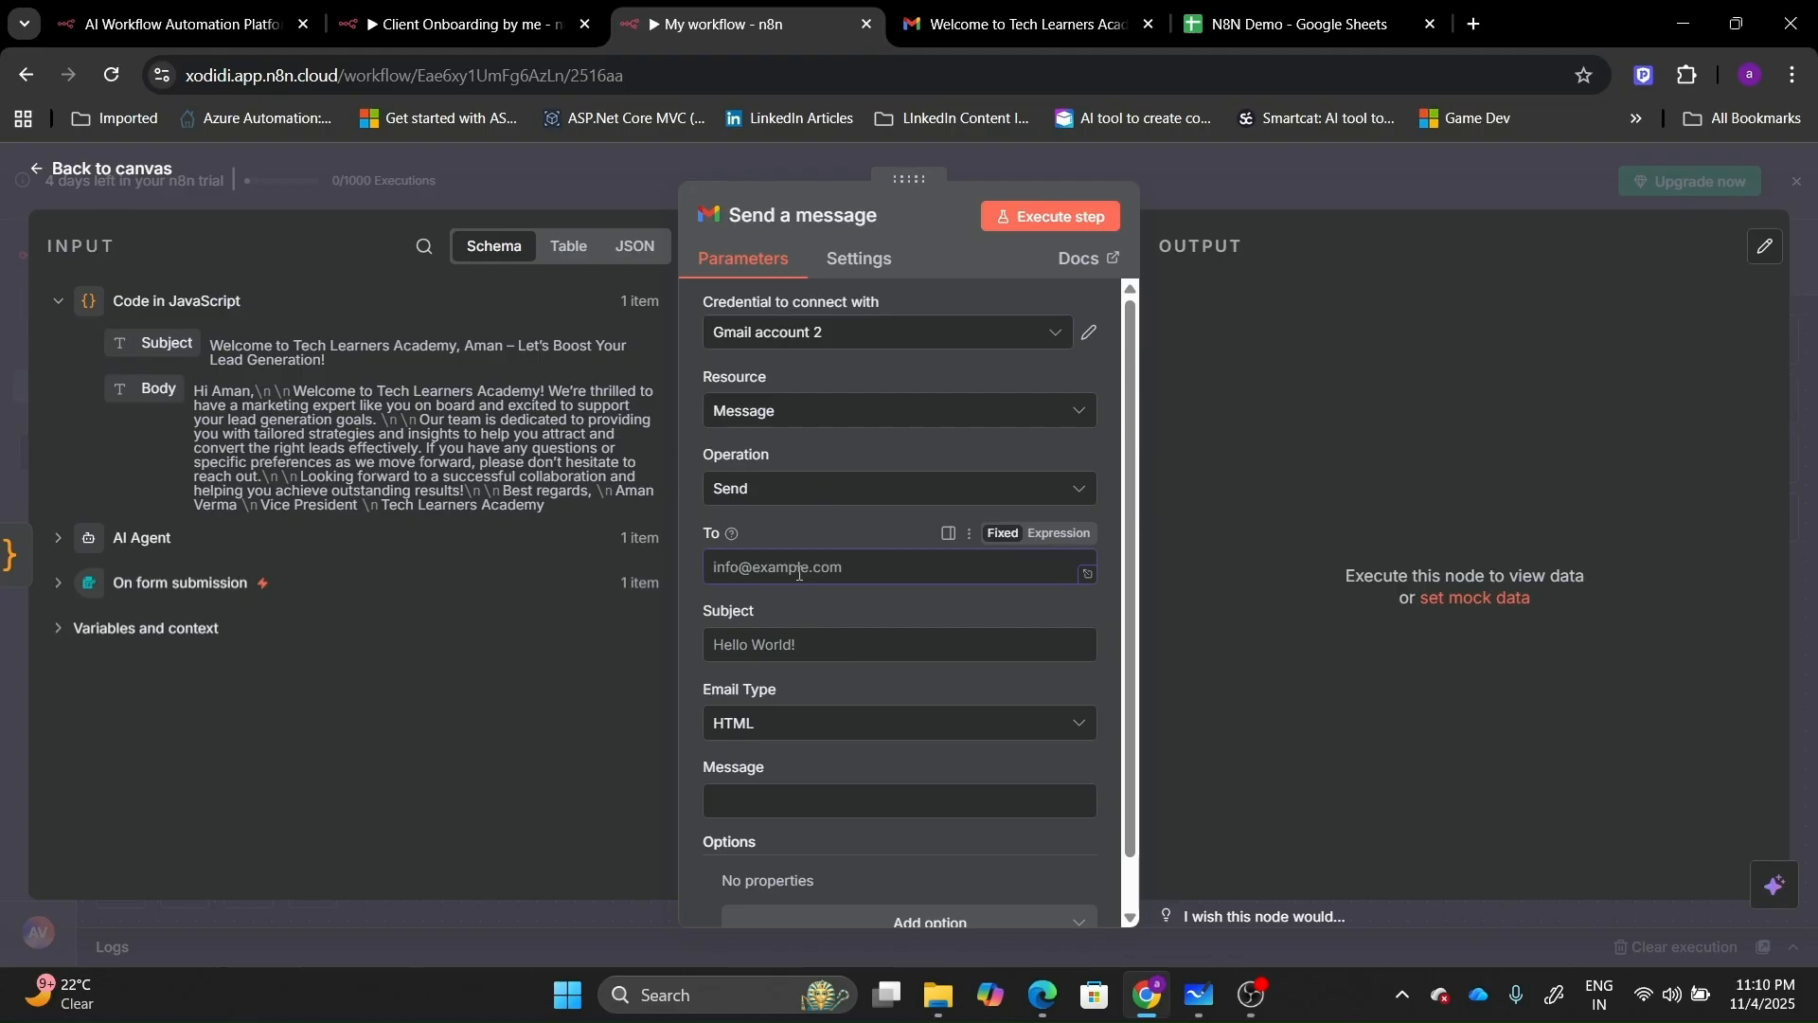
{"action": "left_click", "coordinate": [55, 585]}
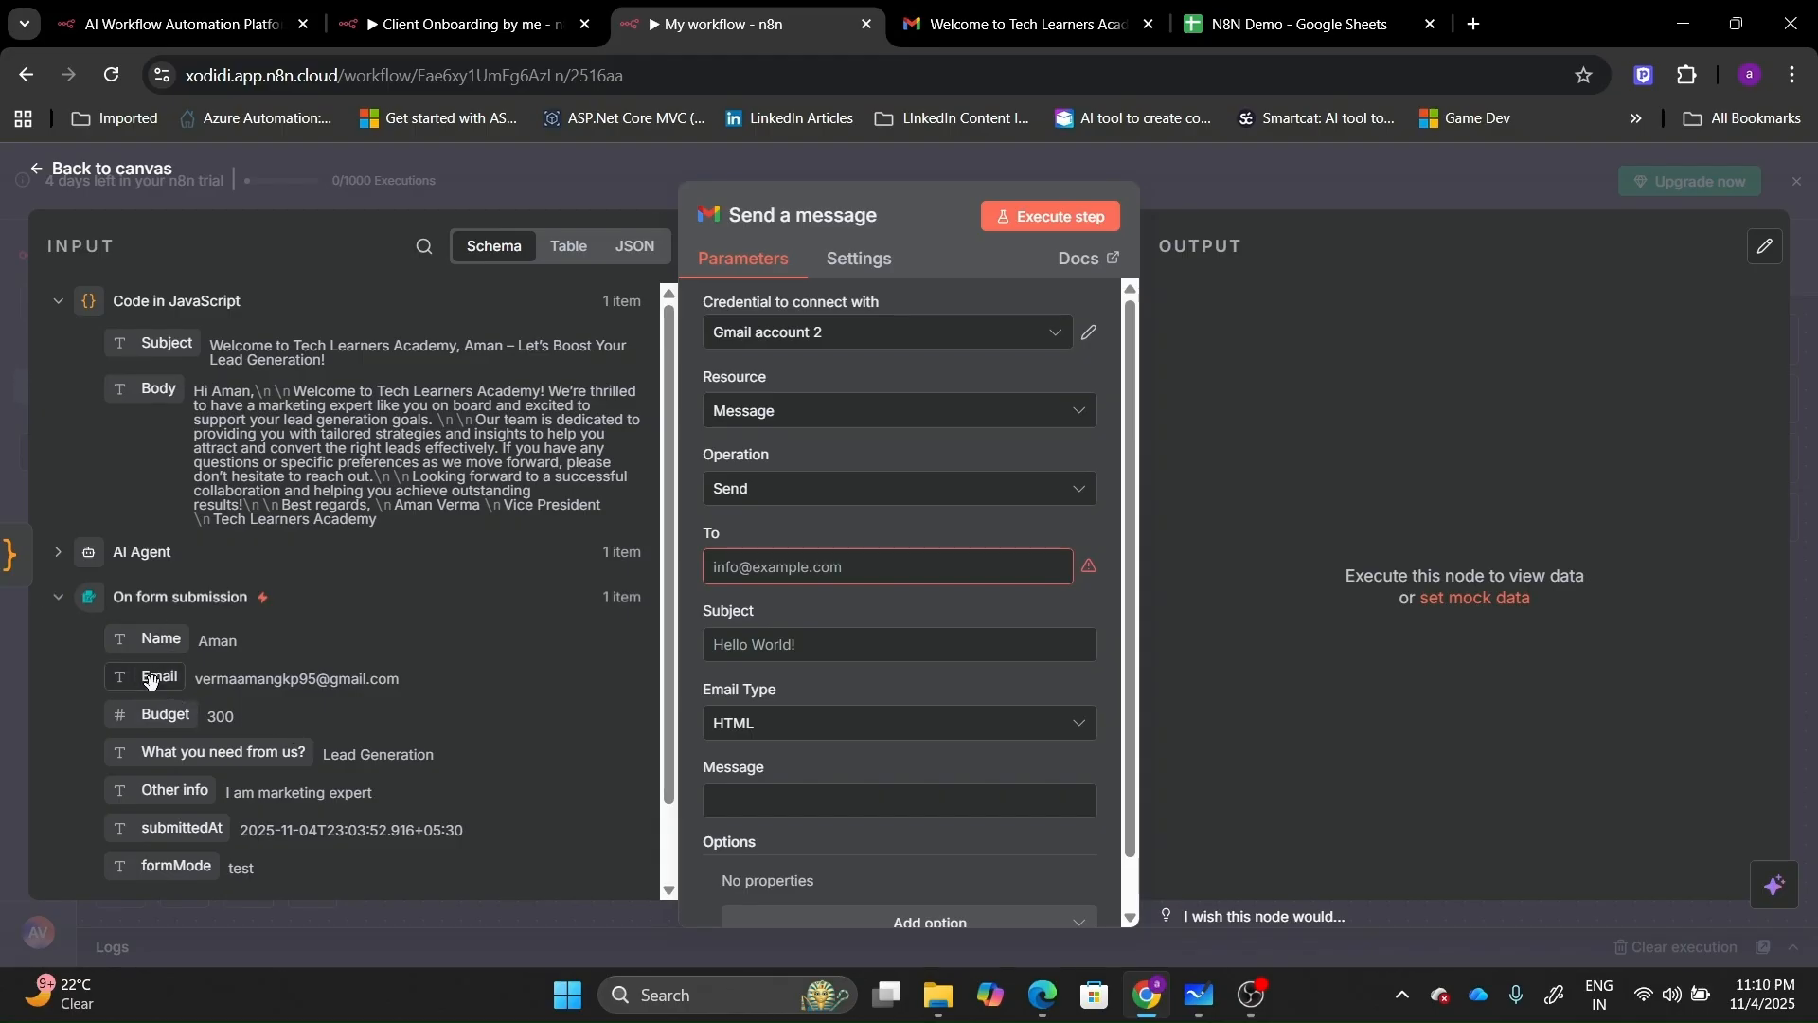
{"action": "left_click_drag", "start_coordinate": [150, 680], "coordinate": [818, 578]}
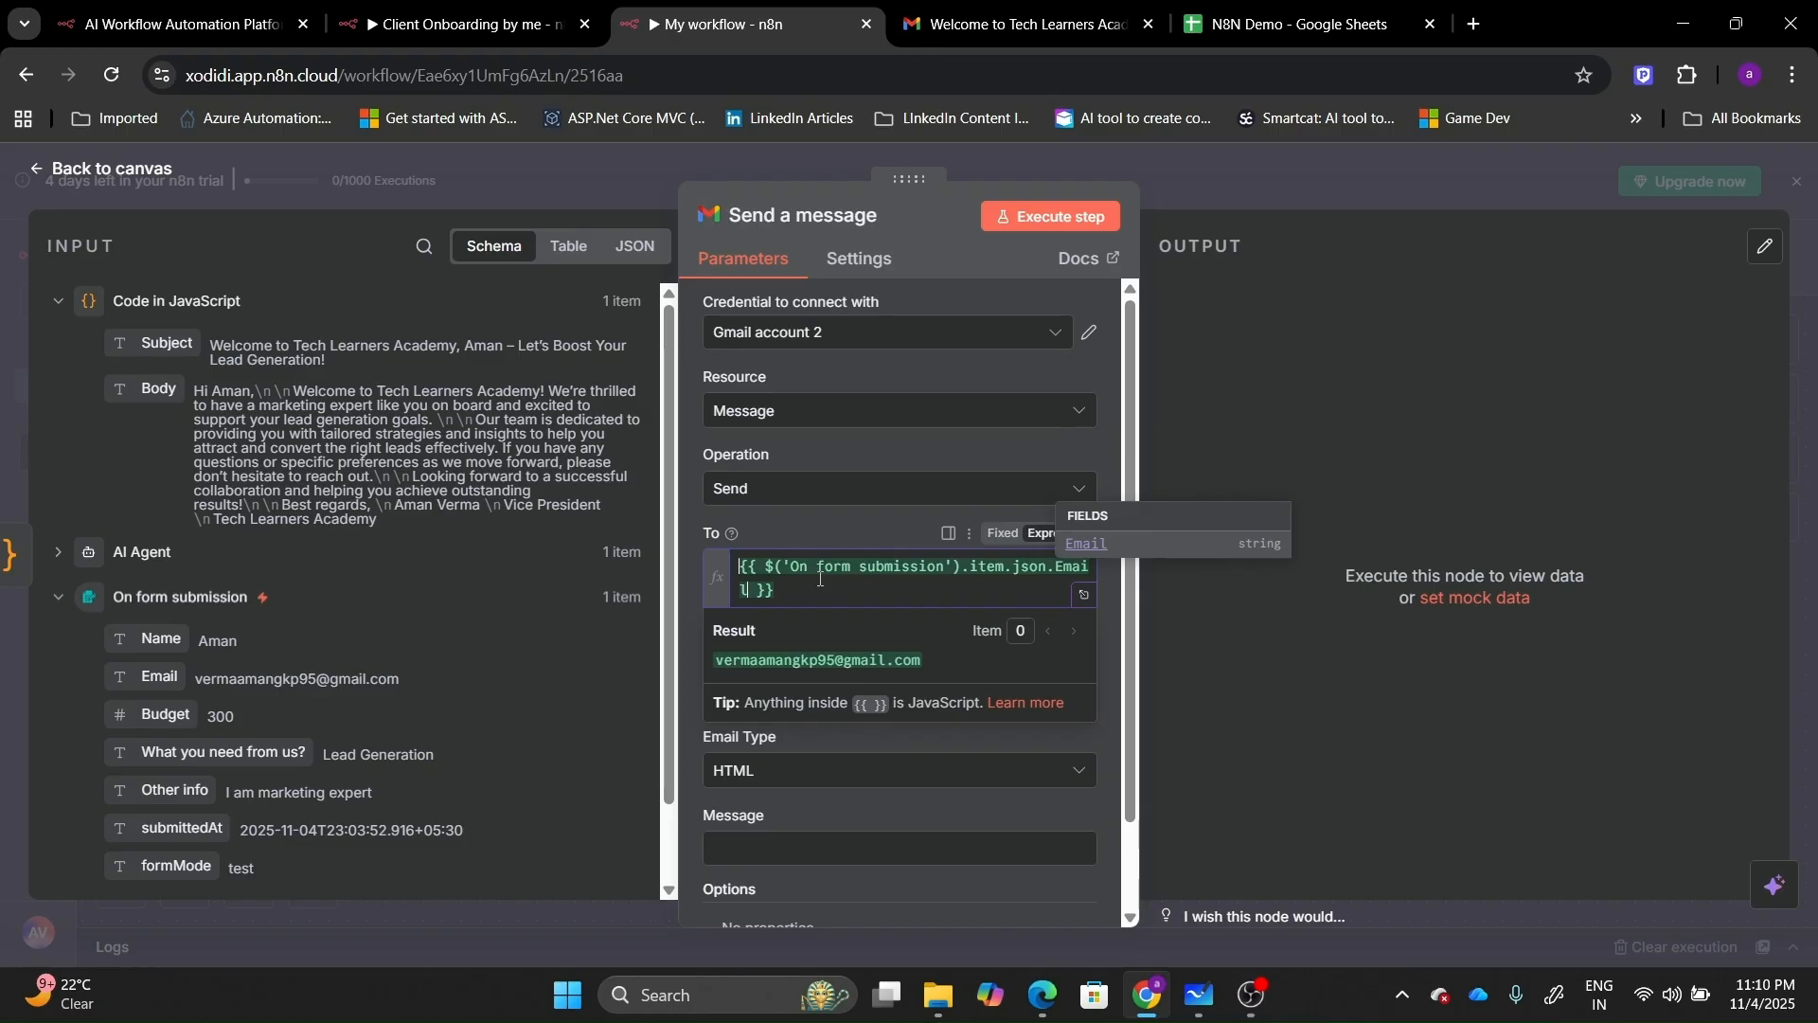
Set Email Type to Text and map the generated Body and Subject into their fields.
{"action": "left_click", "coordinate": [758, 771]}
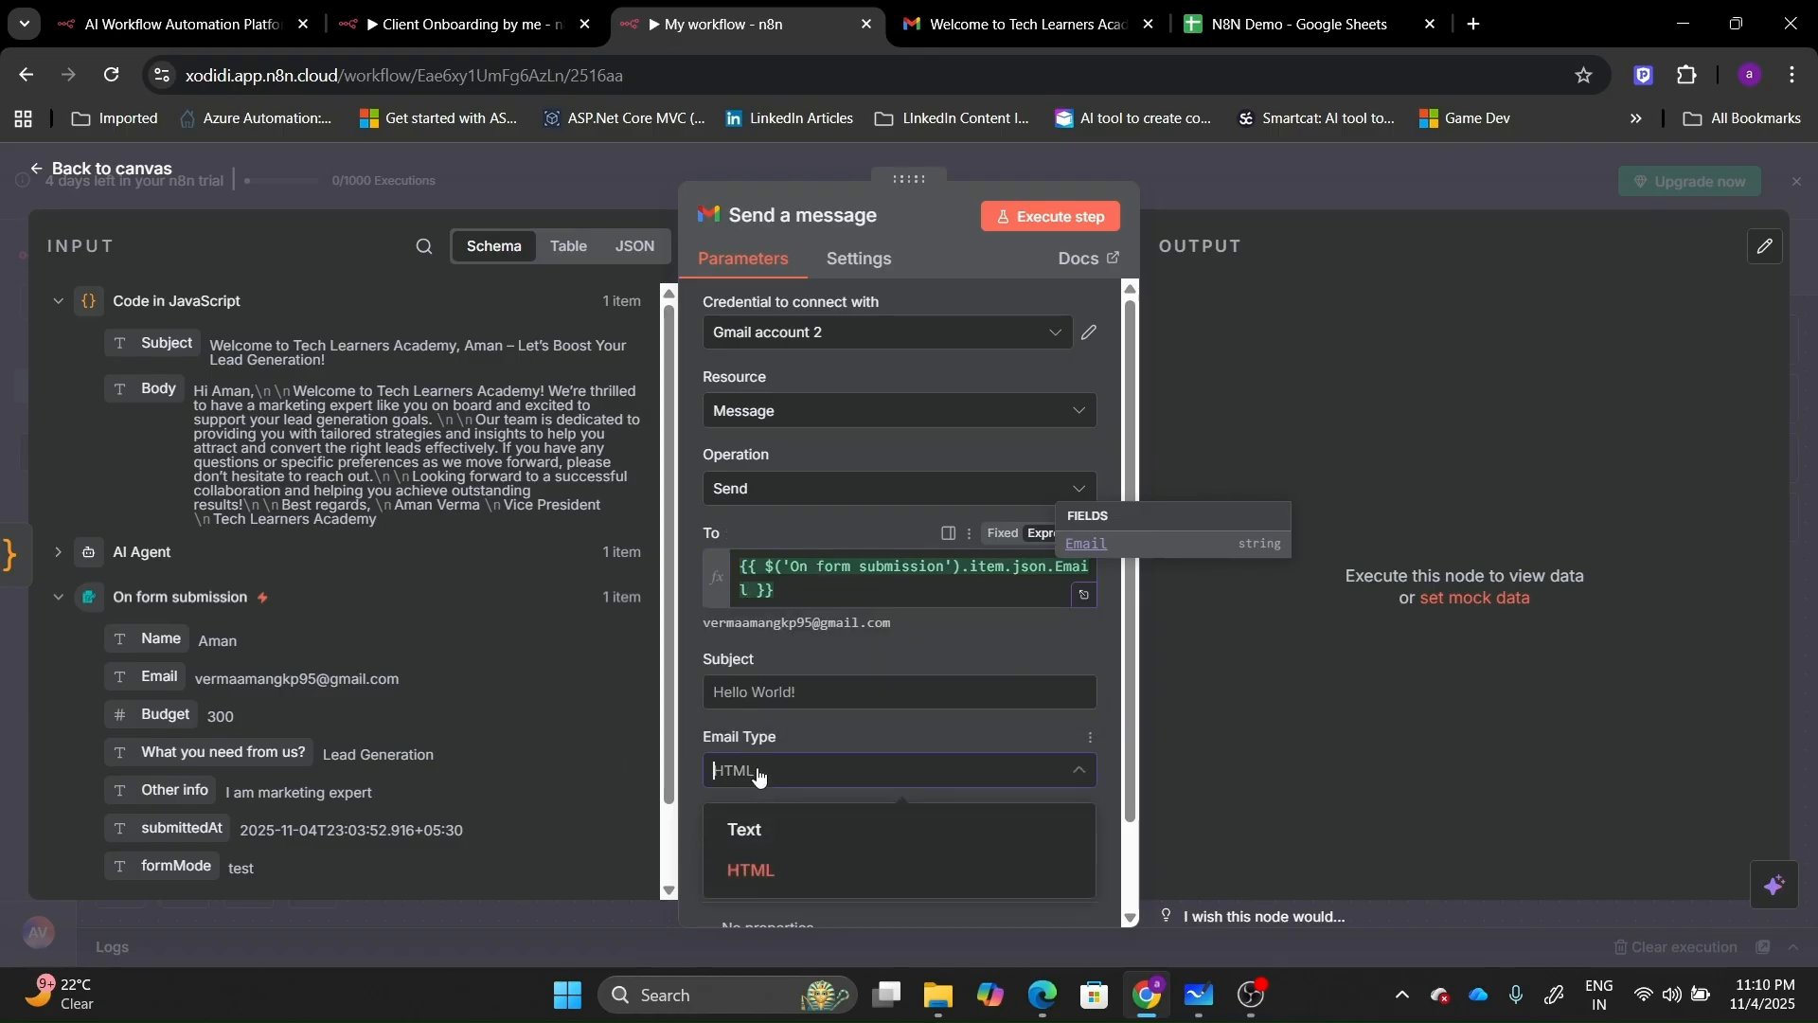
{"action": "left_click", "coordinate": [738, 832]}
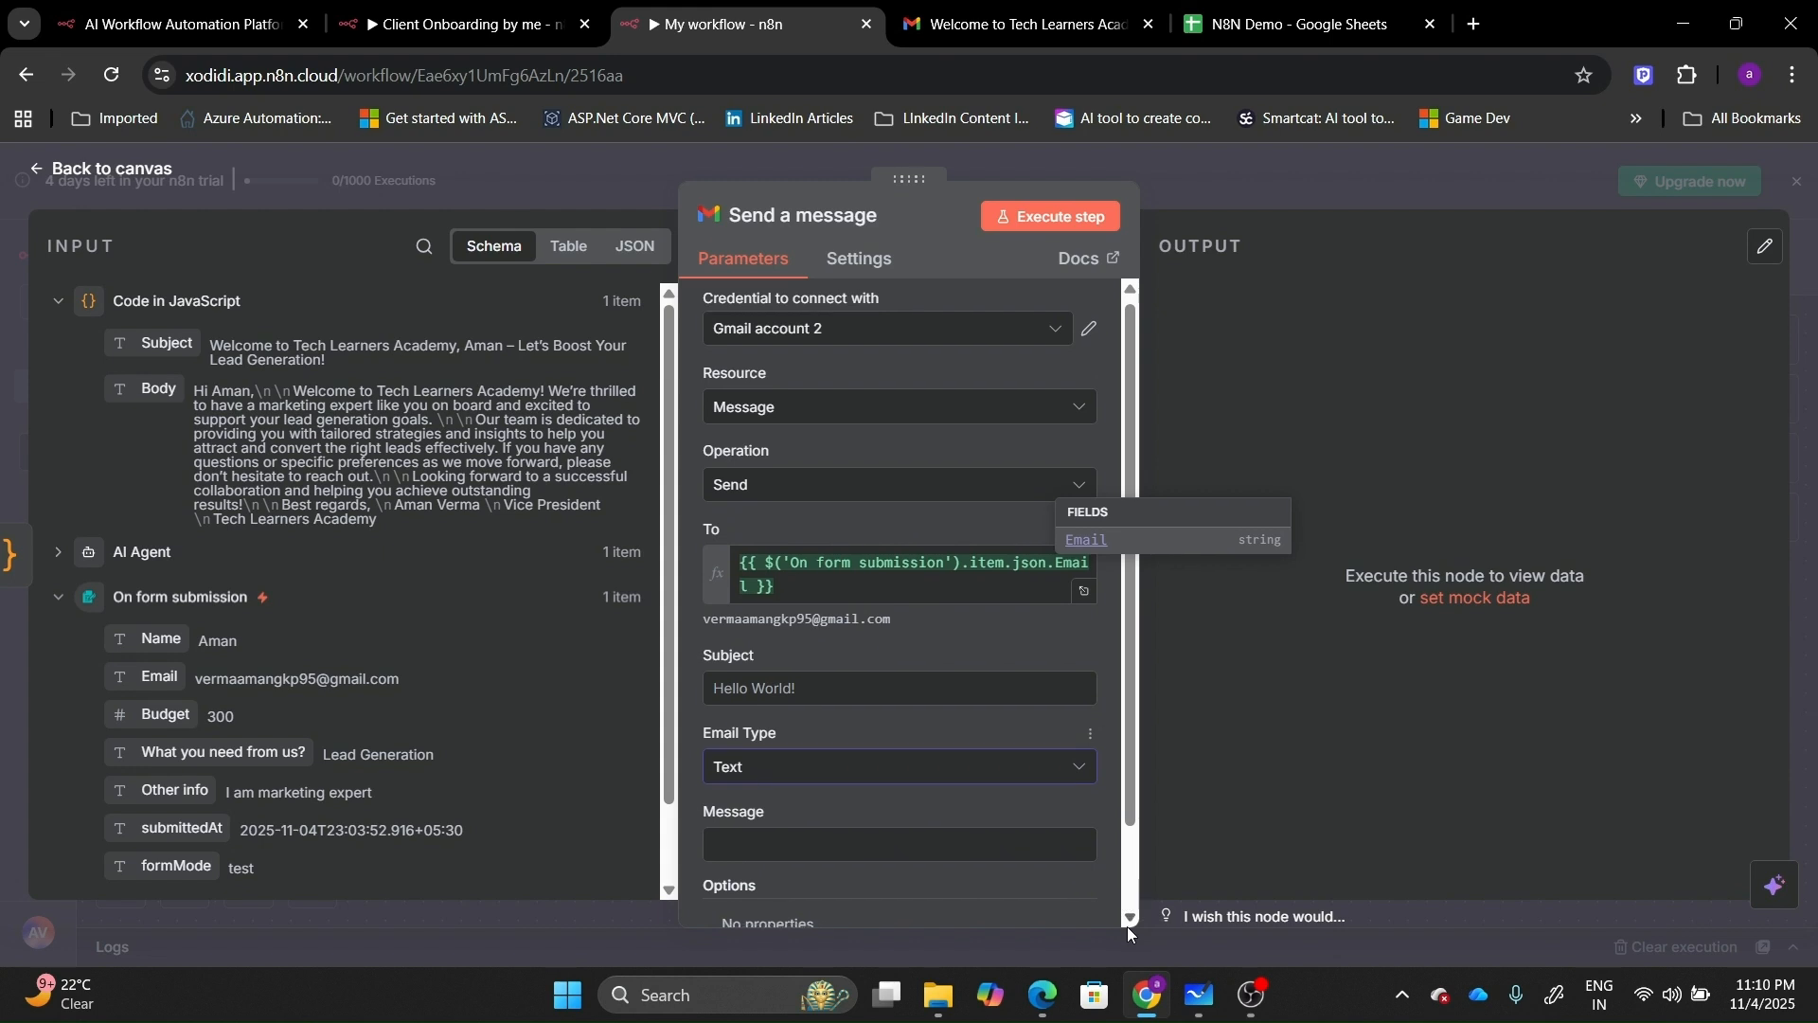
{"action": "scroll", "coordinate": [1128, 926], "scroll_direction": "down", "scroll_amount": 3}
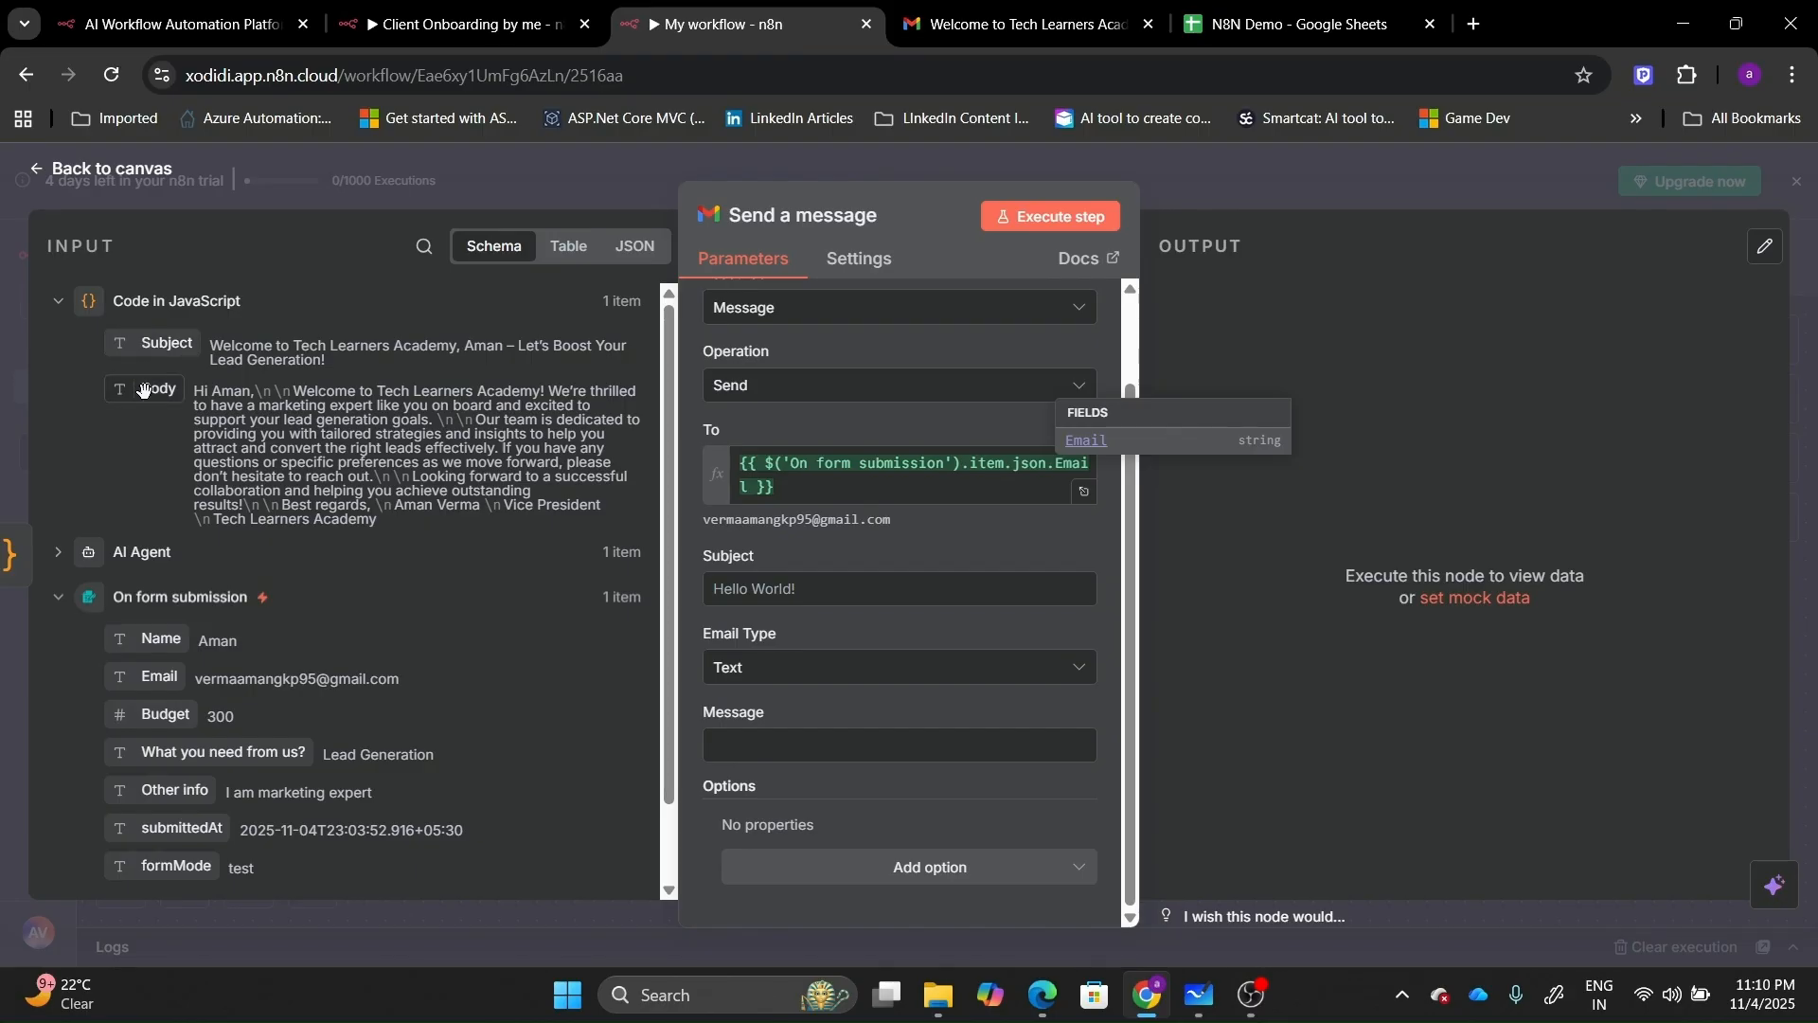
{"action": "left_click_drag", "start_coordinate": [145, 388], "coordinate": [748, 745]}
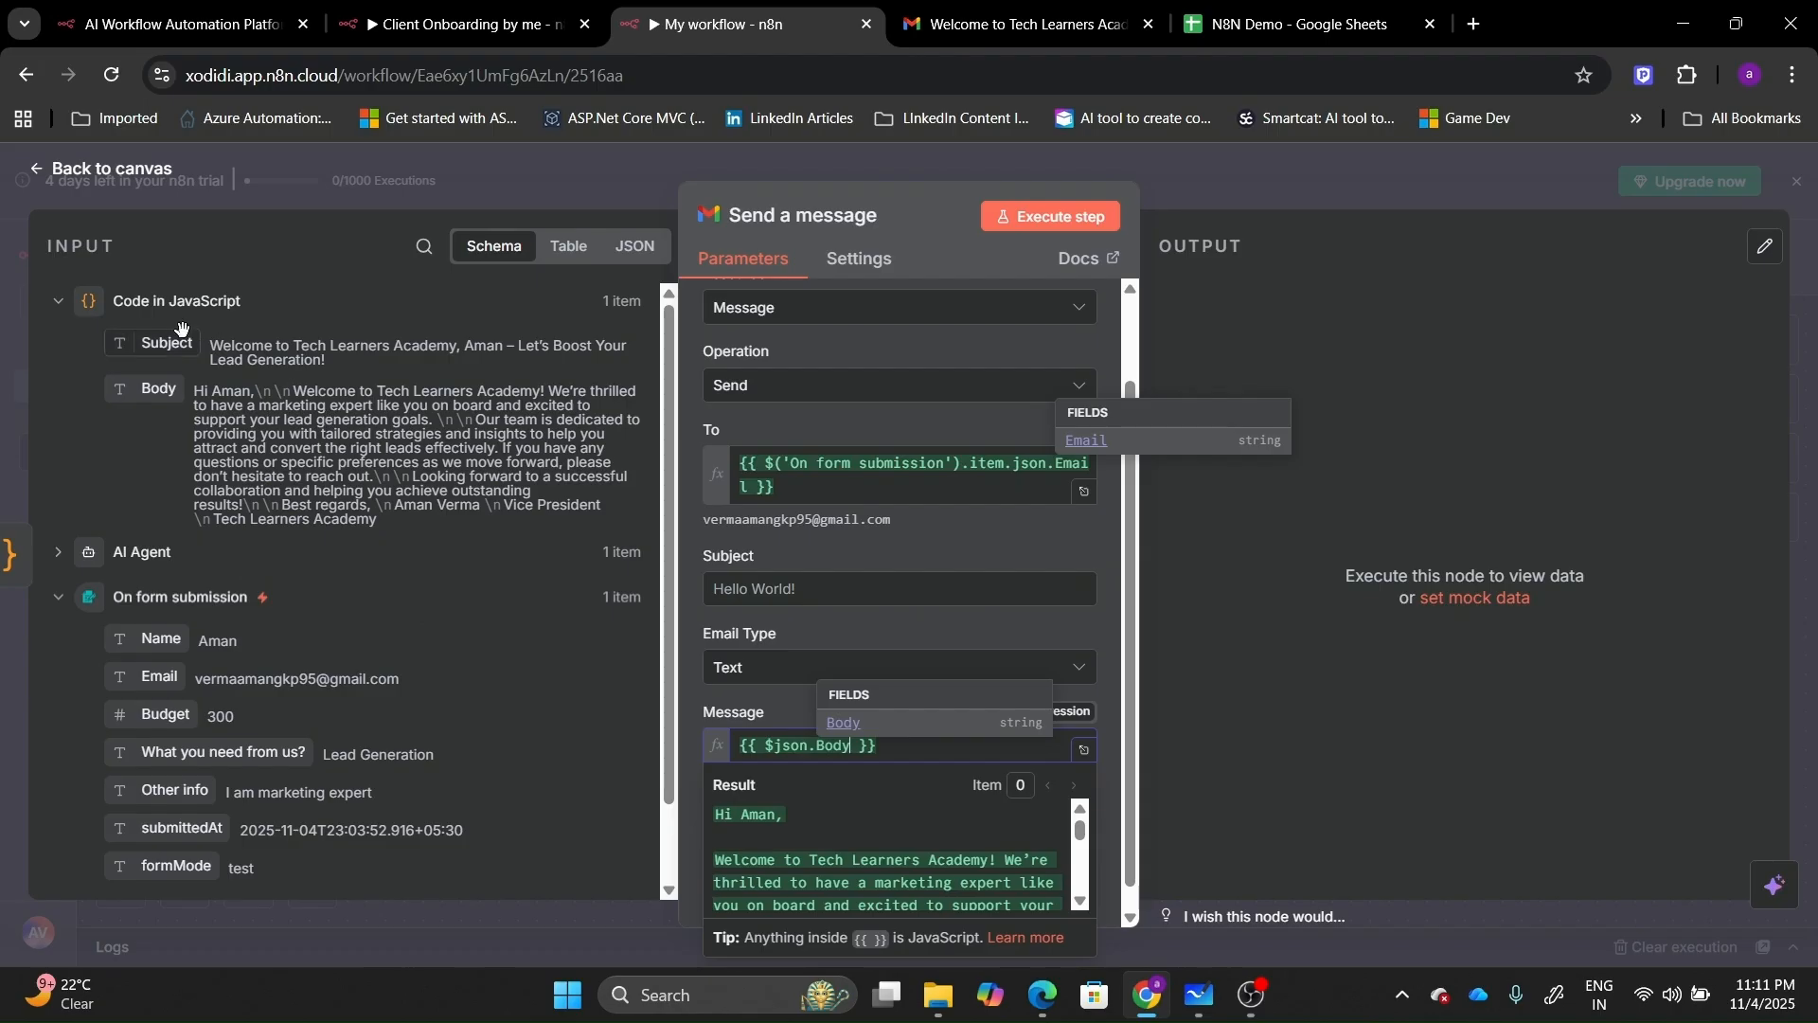
{"action": "left_click_drag", "start_coordinate": [175, 333], "coordinate": [765, 609]}
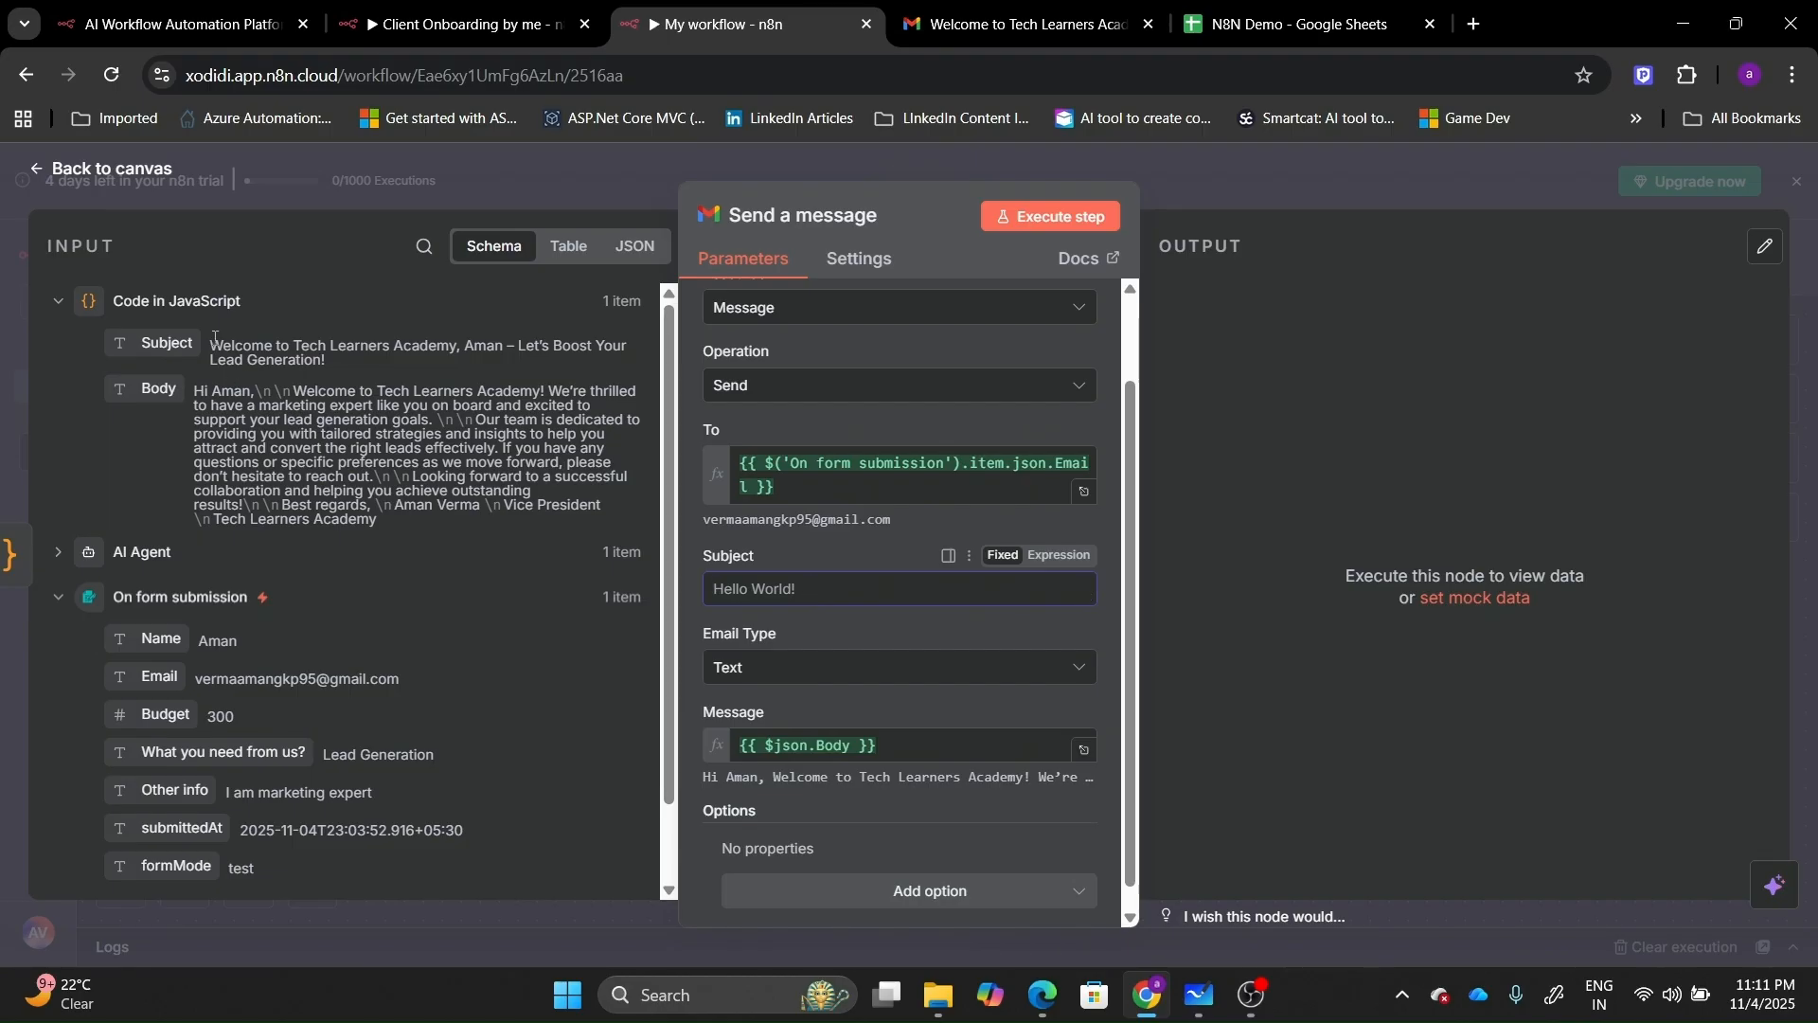
{"action": "left_click_drag", "start_coordinate": [164, 326], "coordinate": [779, 606]}
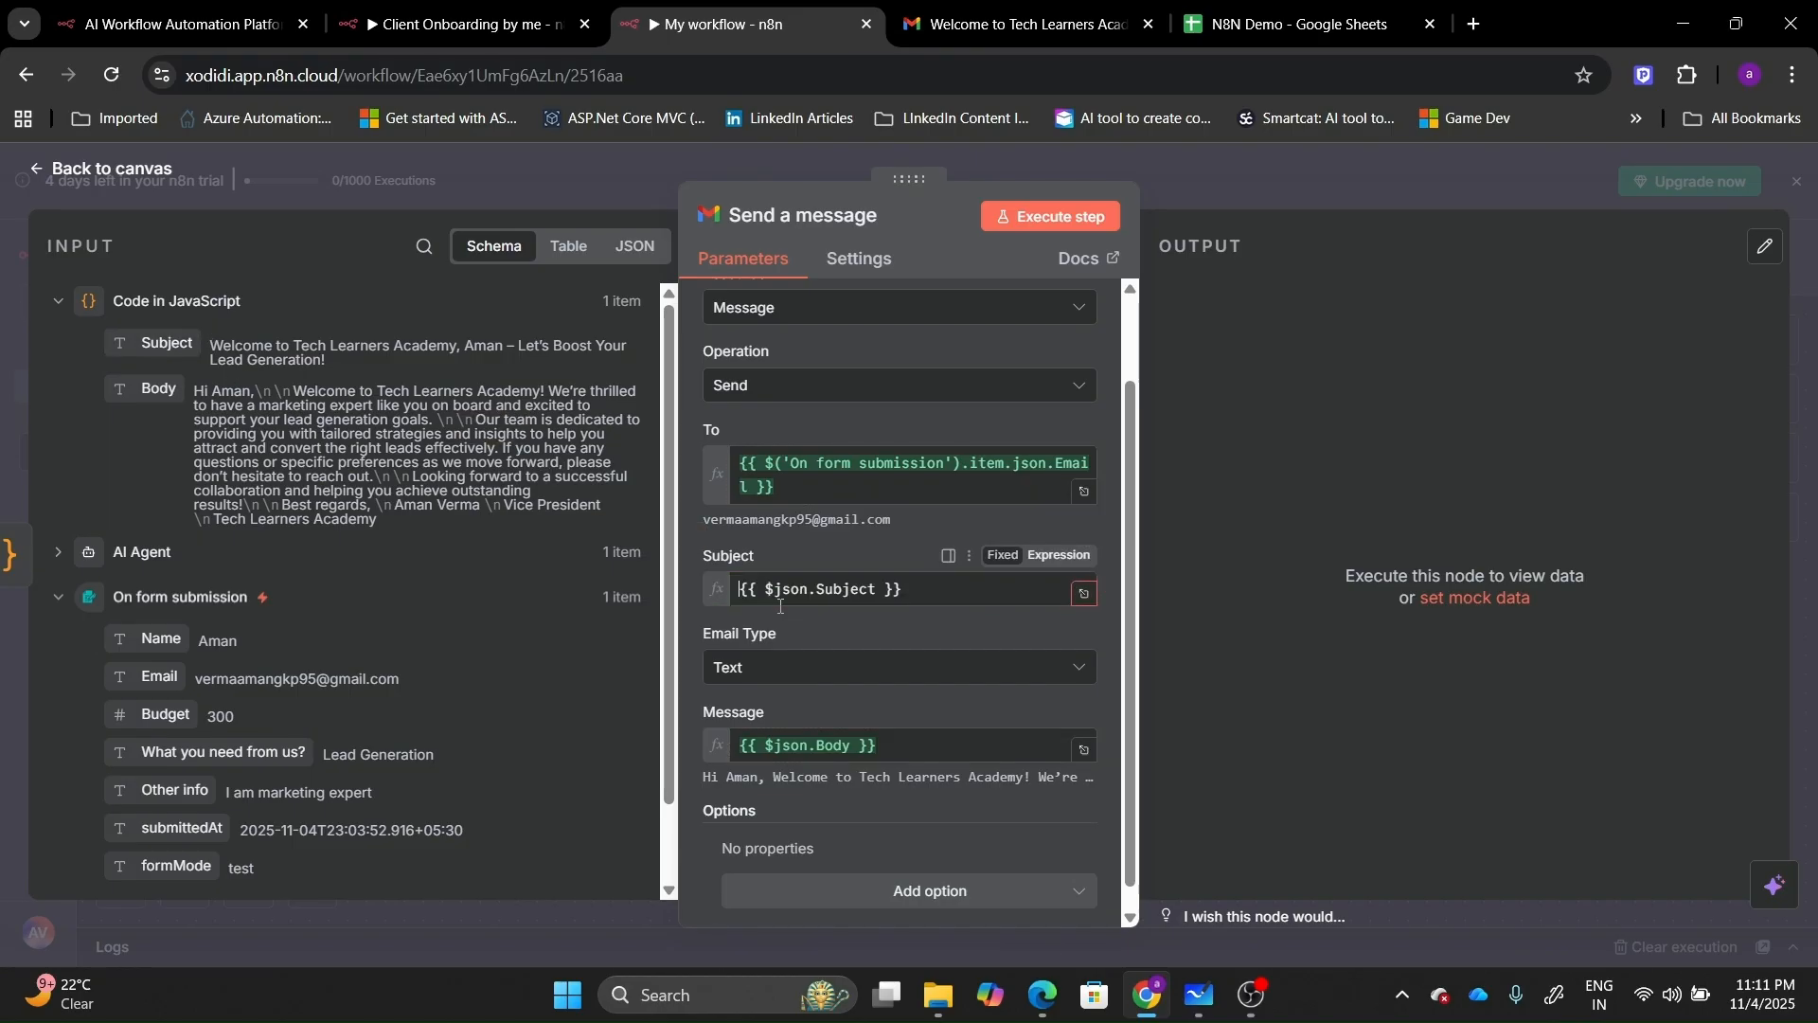
{"action": "left_click", "coordinate": [1254, 826]}
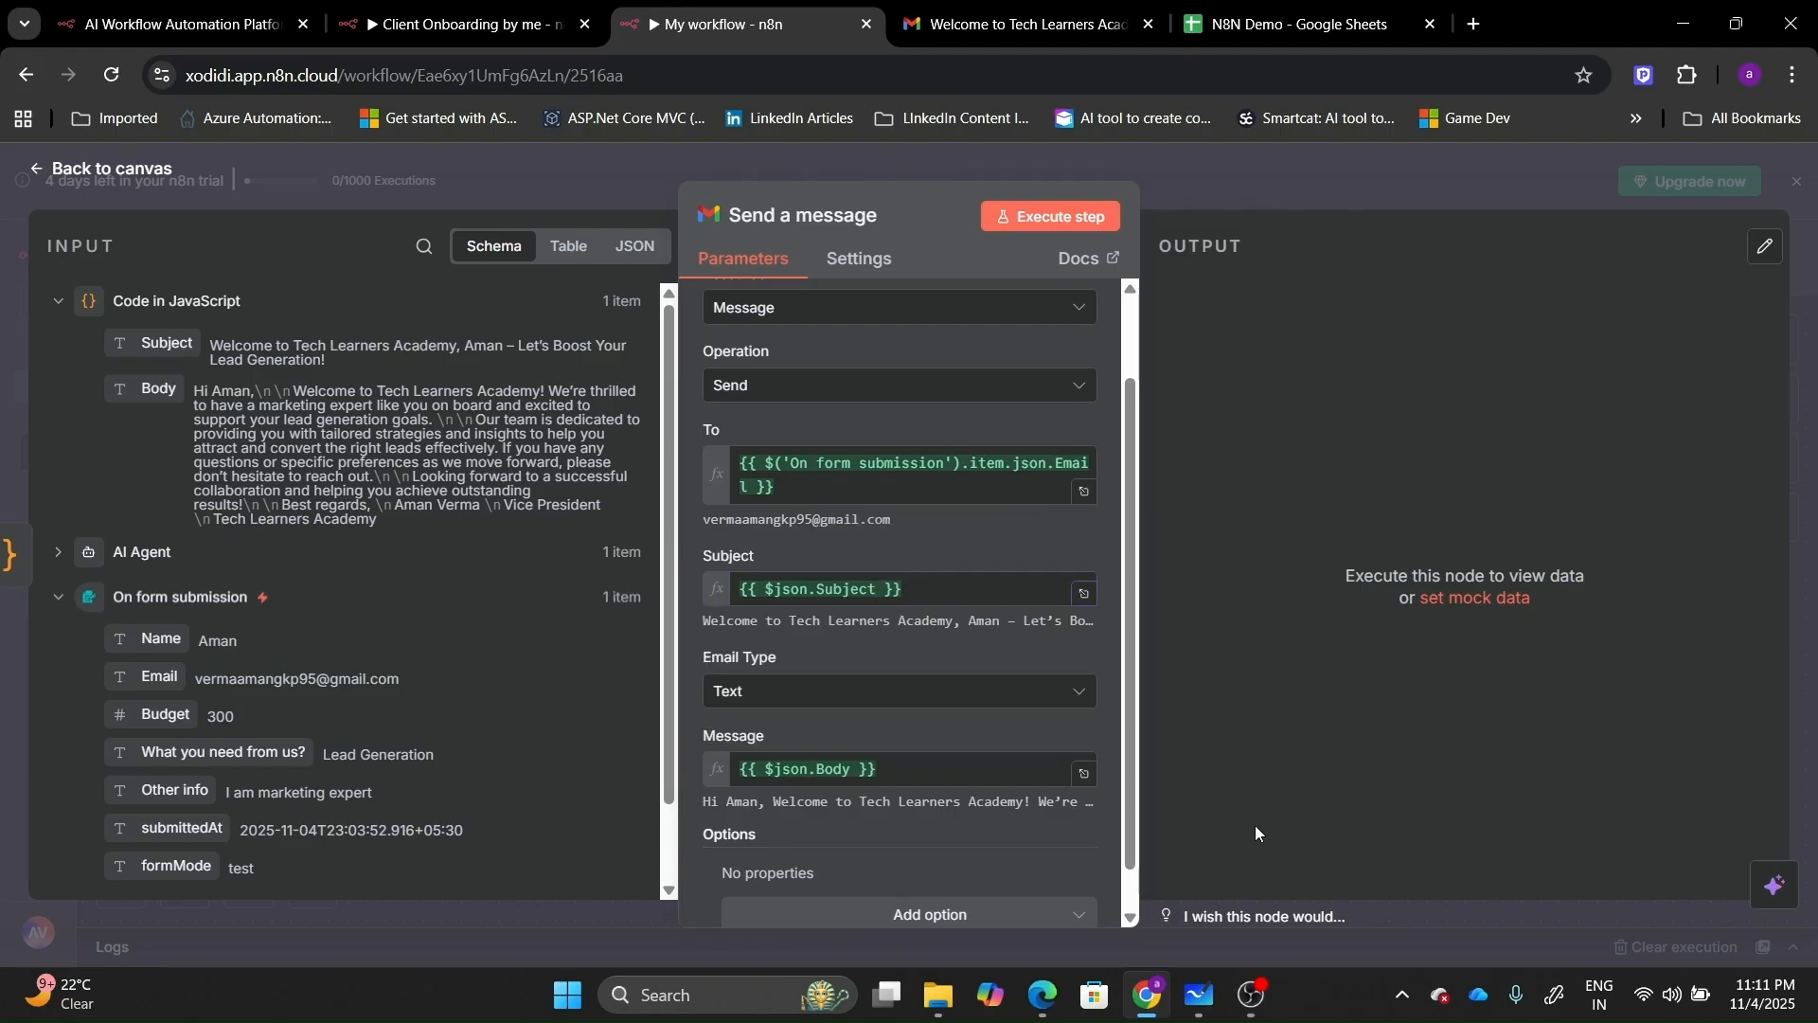
Add the Append n8n Attribution option and turn it off.
{"action": "left_click", "coordinate": [1129, 915]}
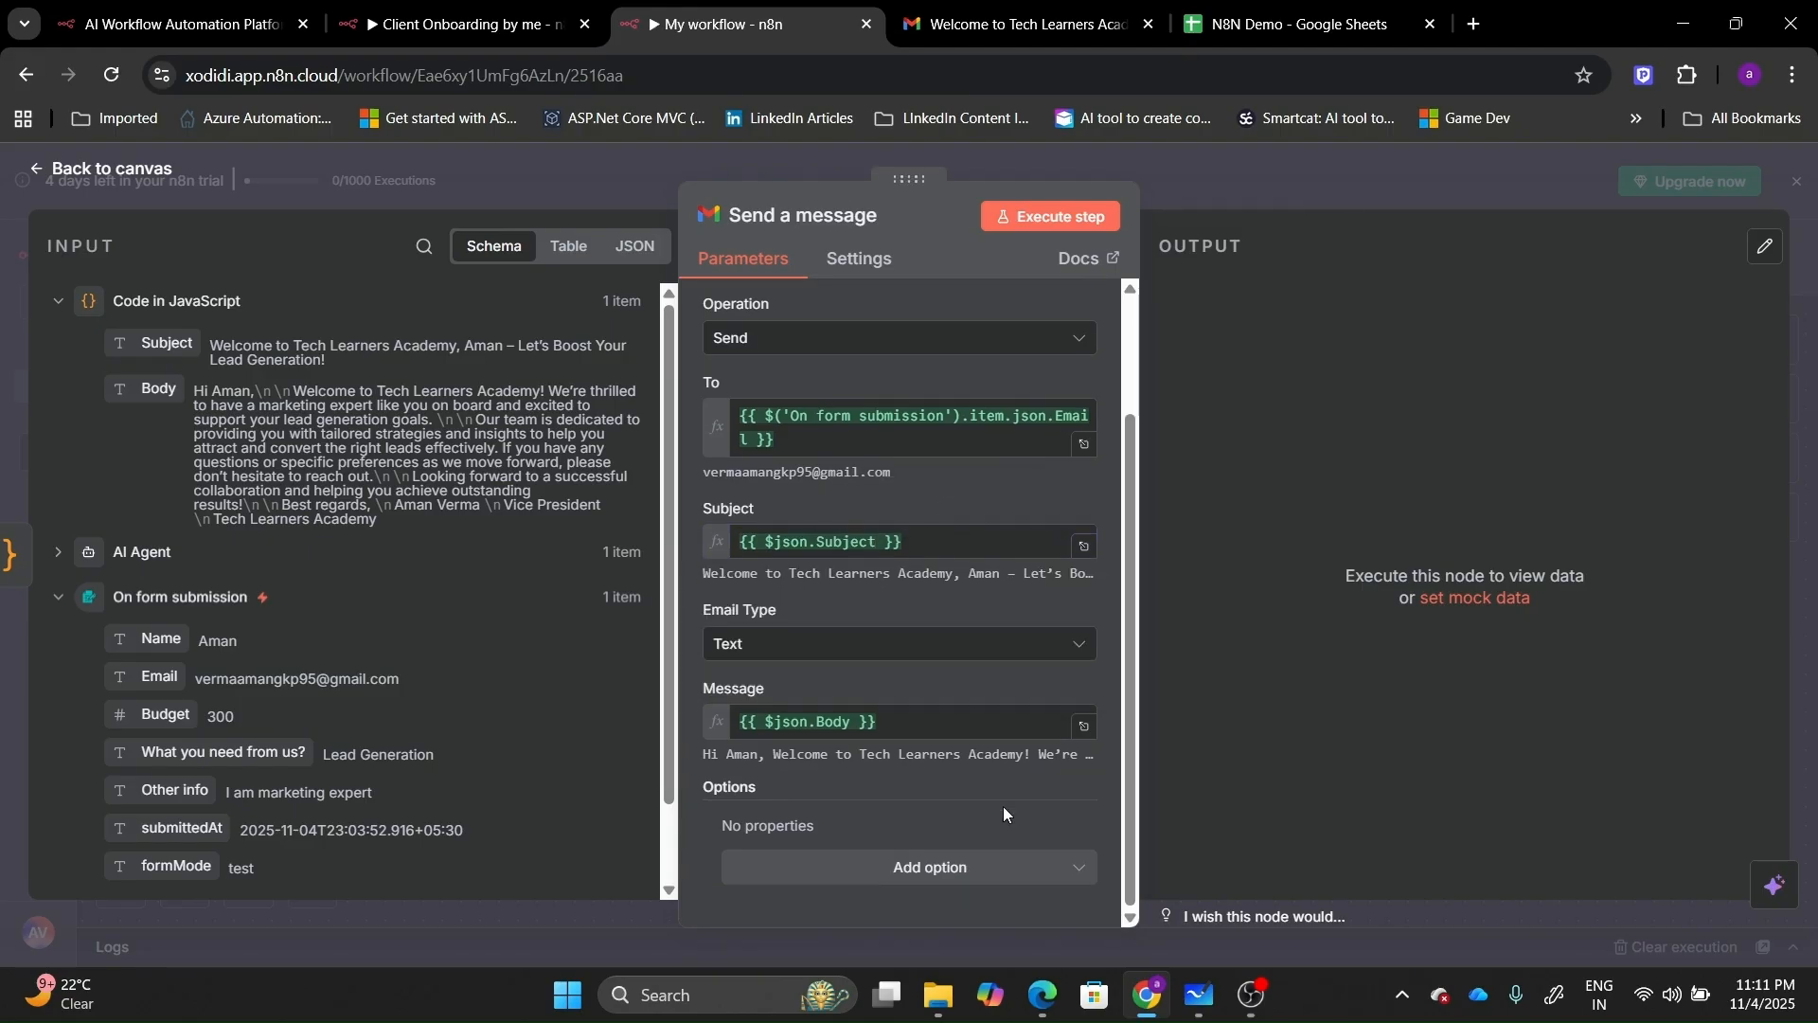
{"action": "left_click", "coordinate": [990, 866]}
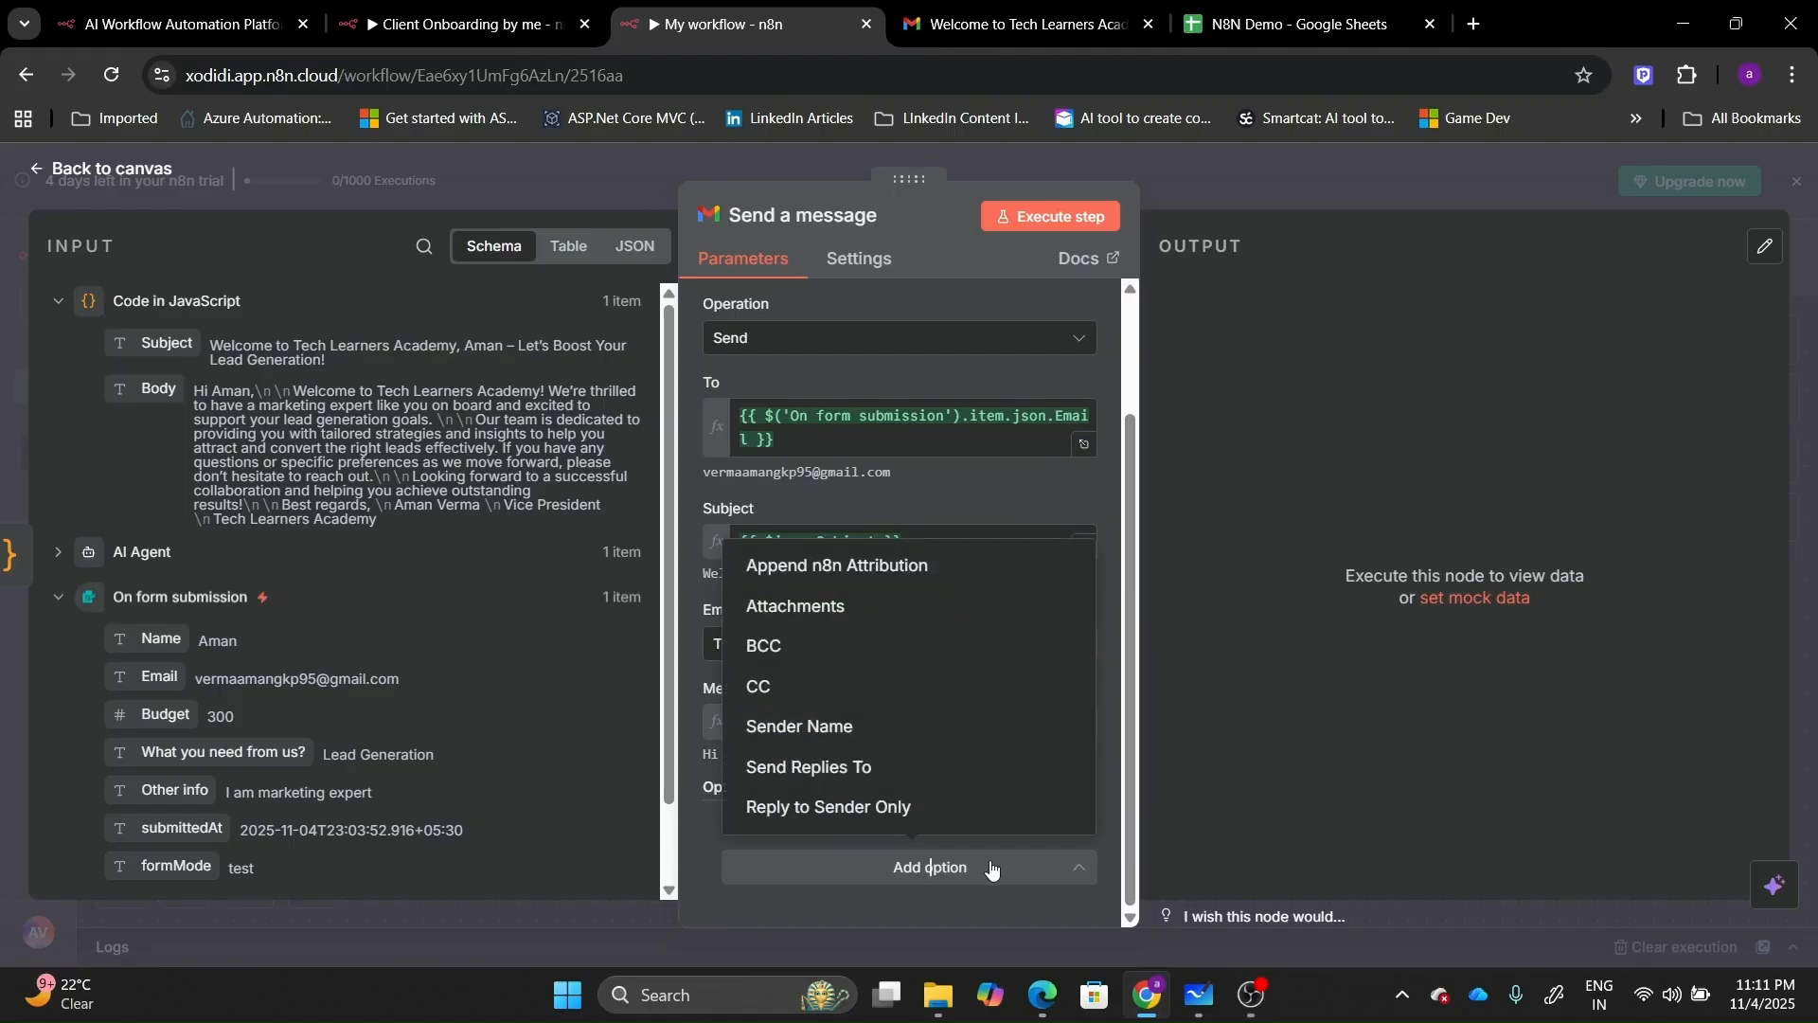
{"action": "left_click", "coordinate": [860, 565]}
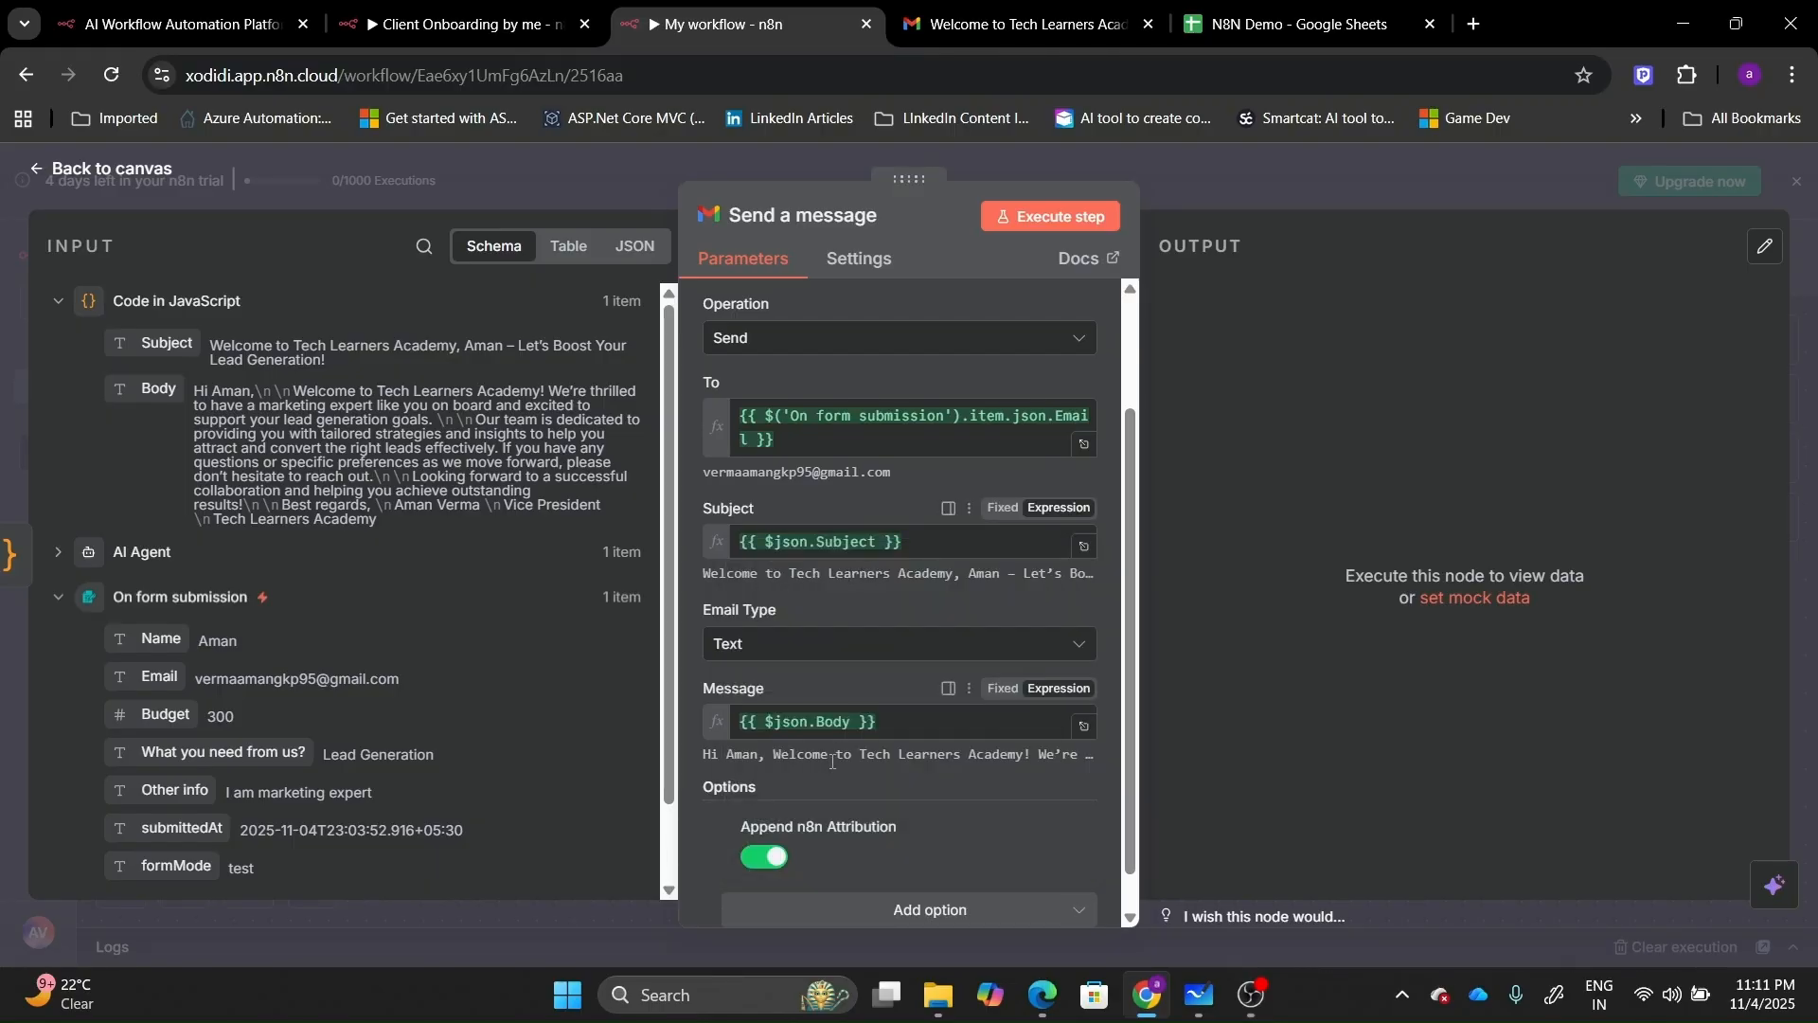
{"action": "left_click", "coordinate": [775, 857]}
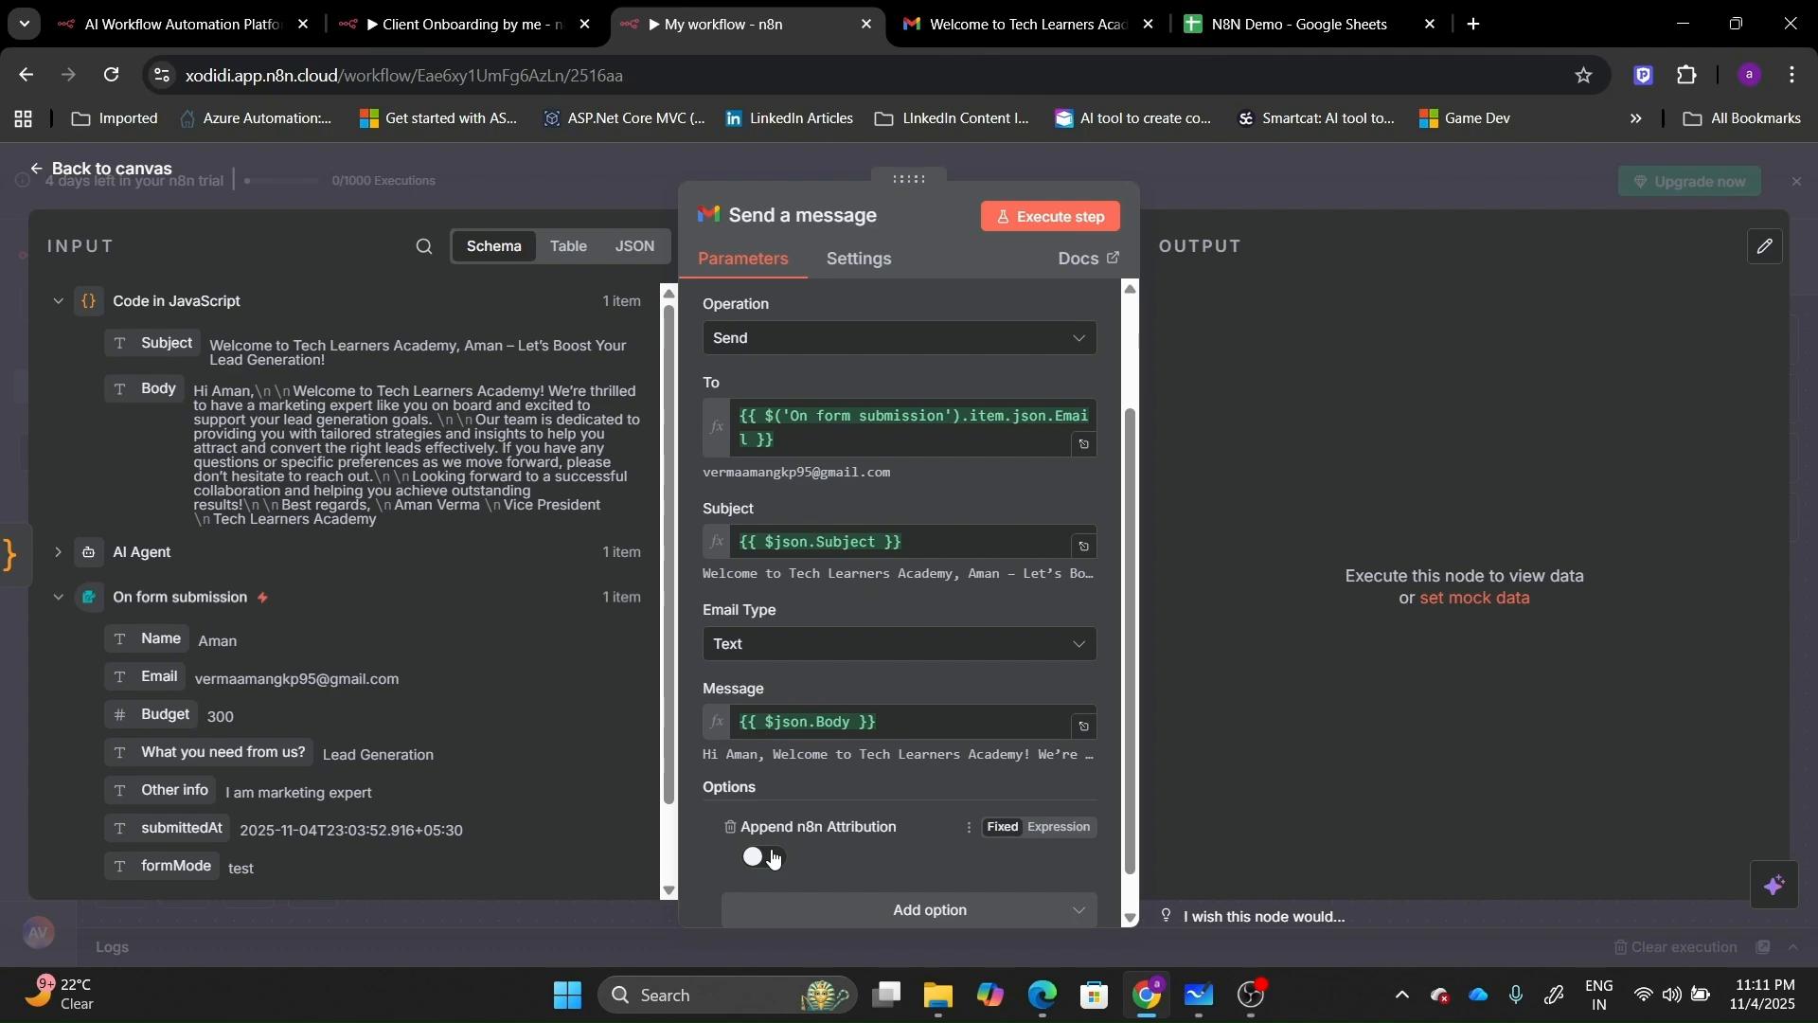
{"action": "left_click", "coordinate": [1018, 24]}
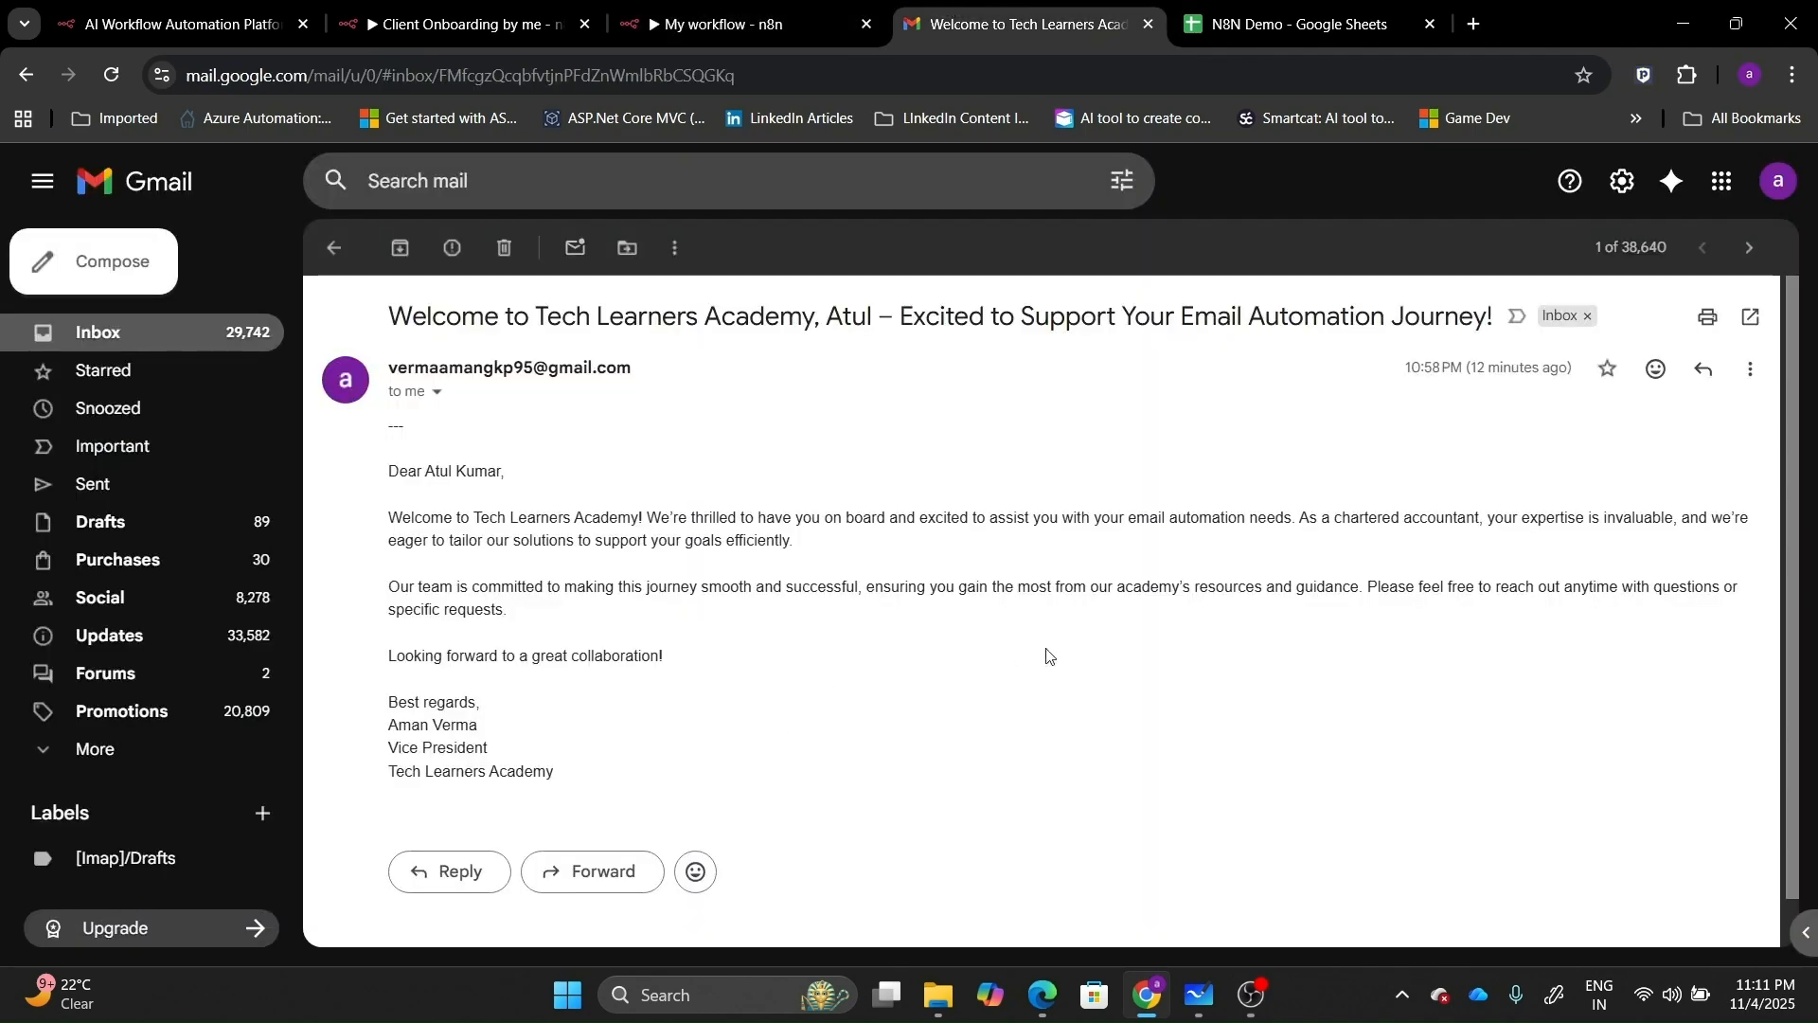
{"action": "left_click", "coordinate": [769, 8]}
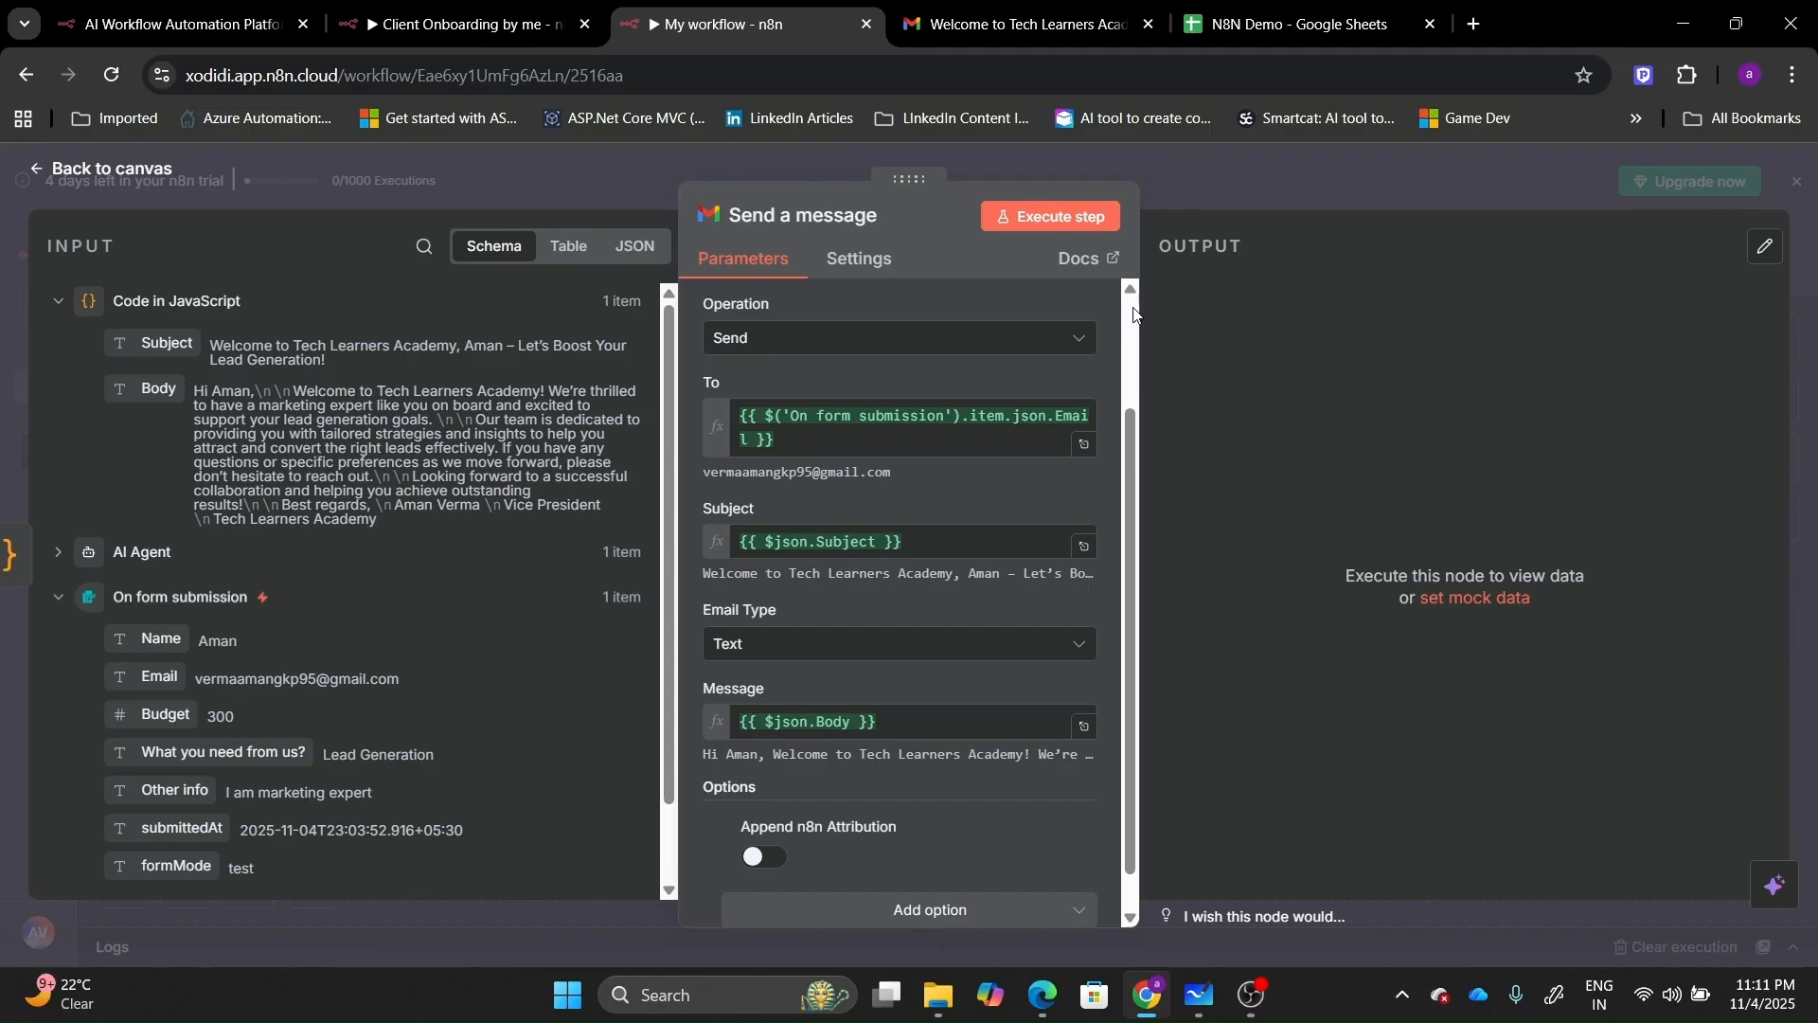
{"action": "scroll", "coordinate": [1133, 316], "scroll_direction": "up", "scroll_amount": 2}
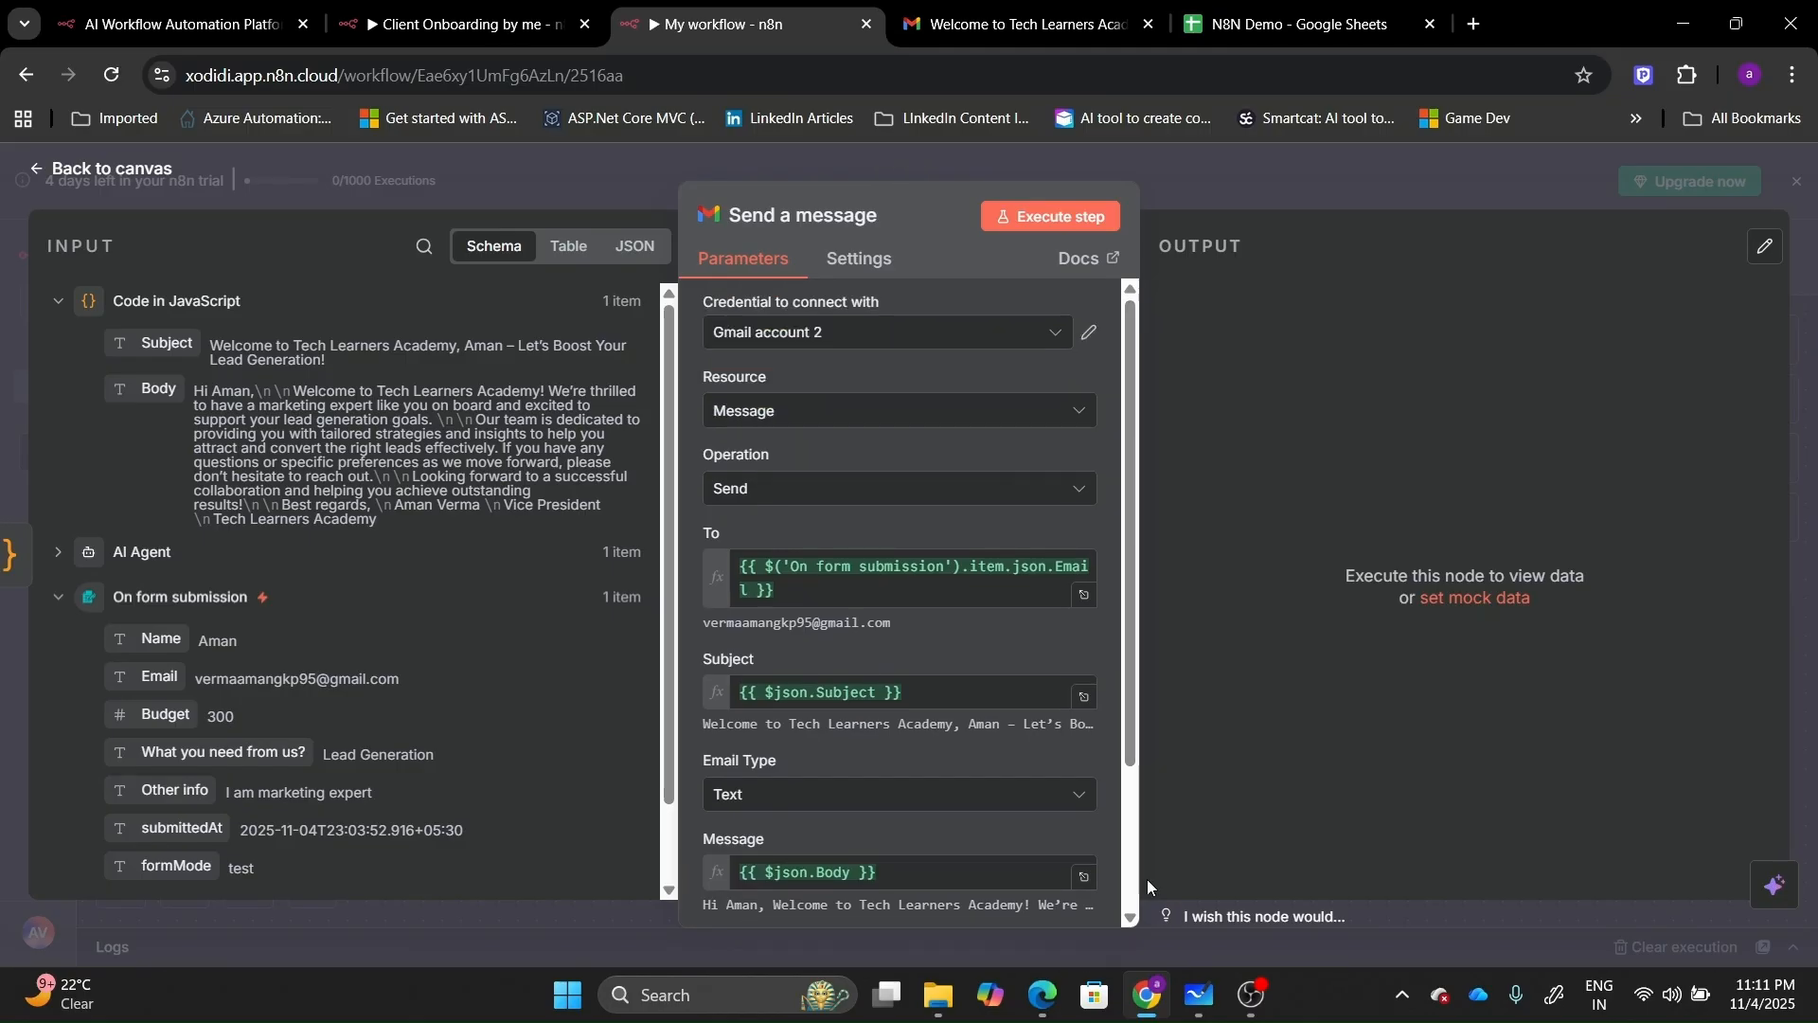
{"action": "scroll", "coordinate": [1135, 913], "scroll_direction": "down", "scroll_amount": 2}
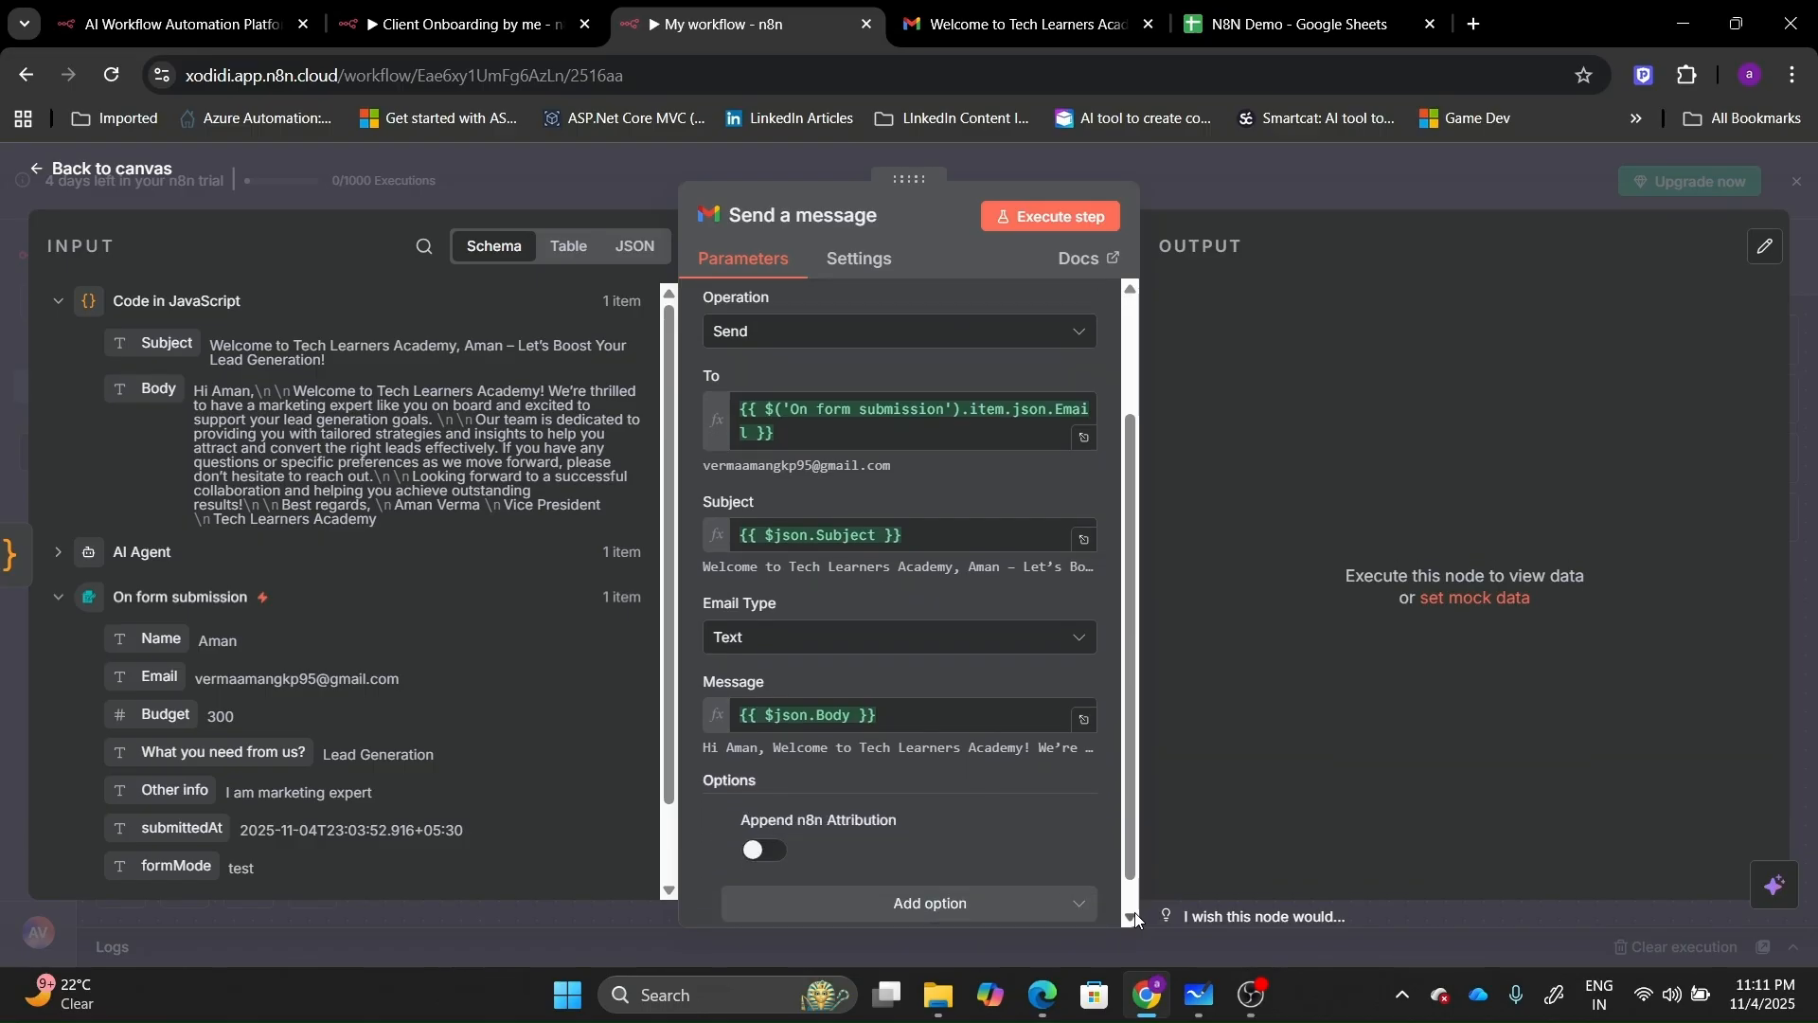
Test-run the Gmail node and open the Tech Learners Academy welcome email in Gmail.
{"action": "left_click", "coordinate": [1062, 221]}
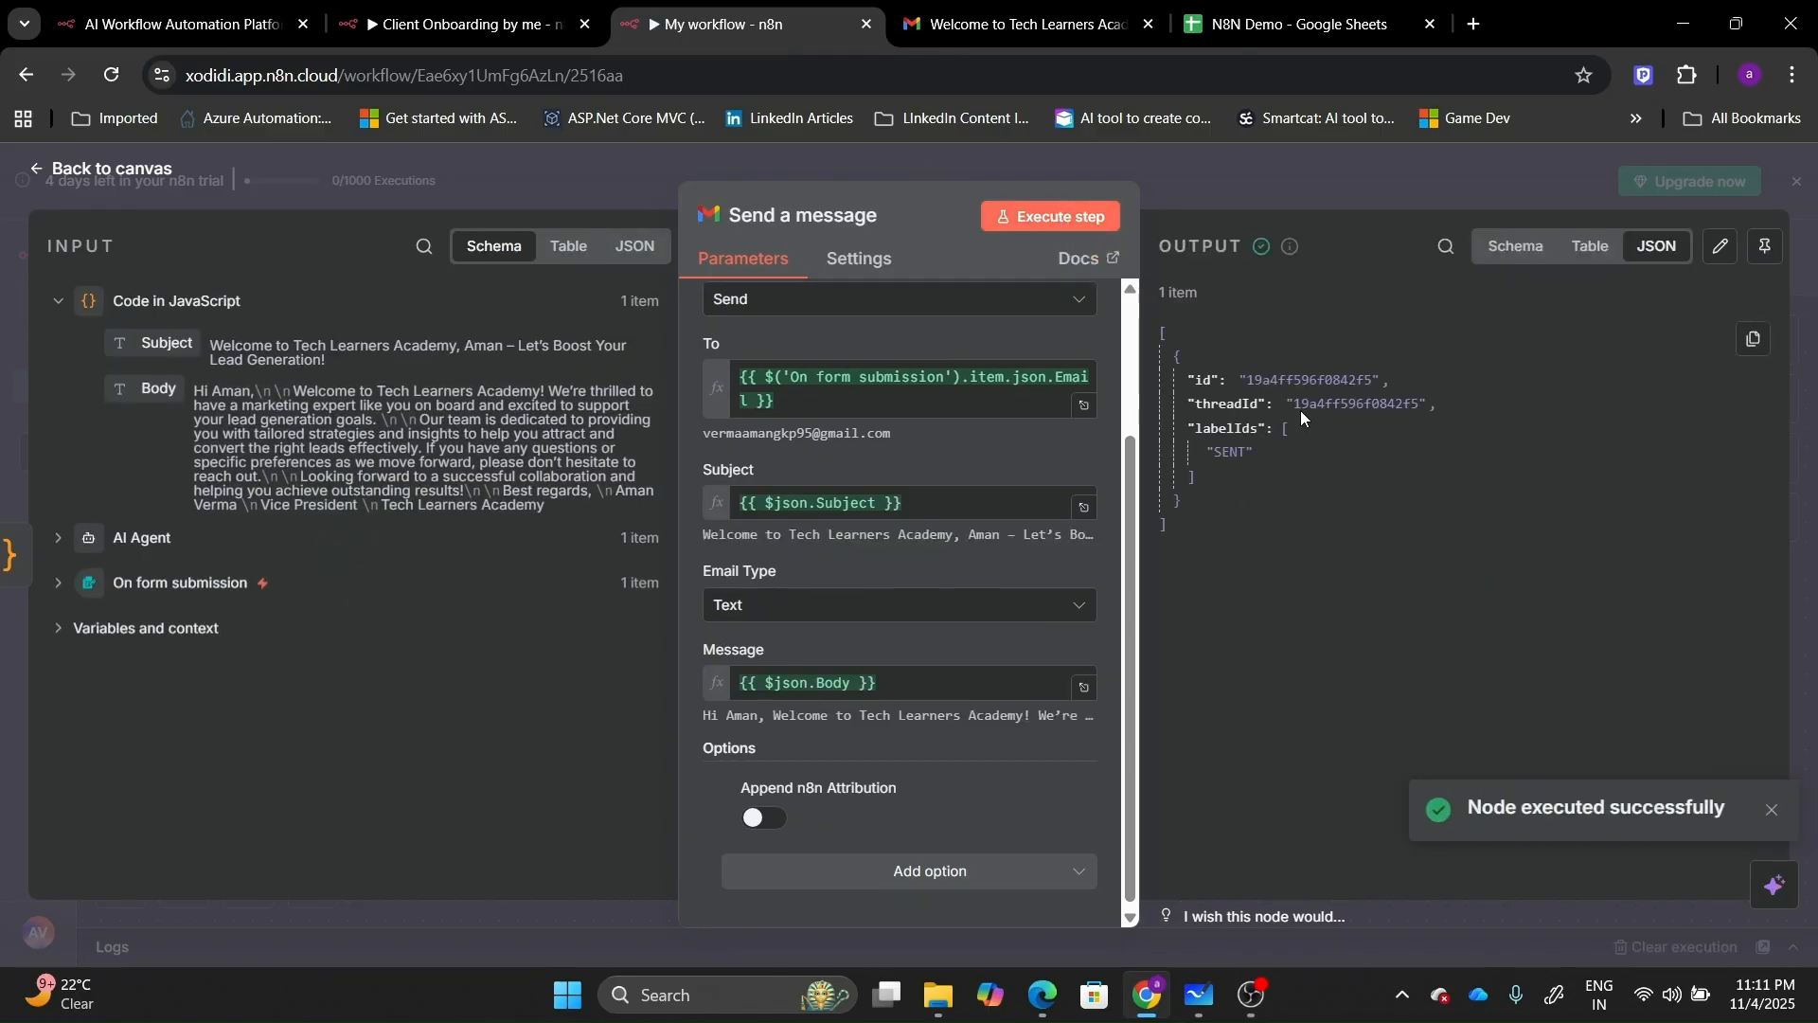
{"action": "left_click", "coordinate": [1021, 24]}
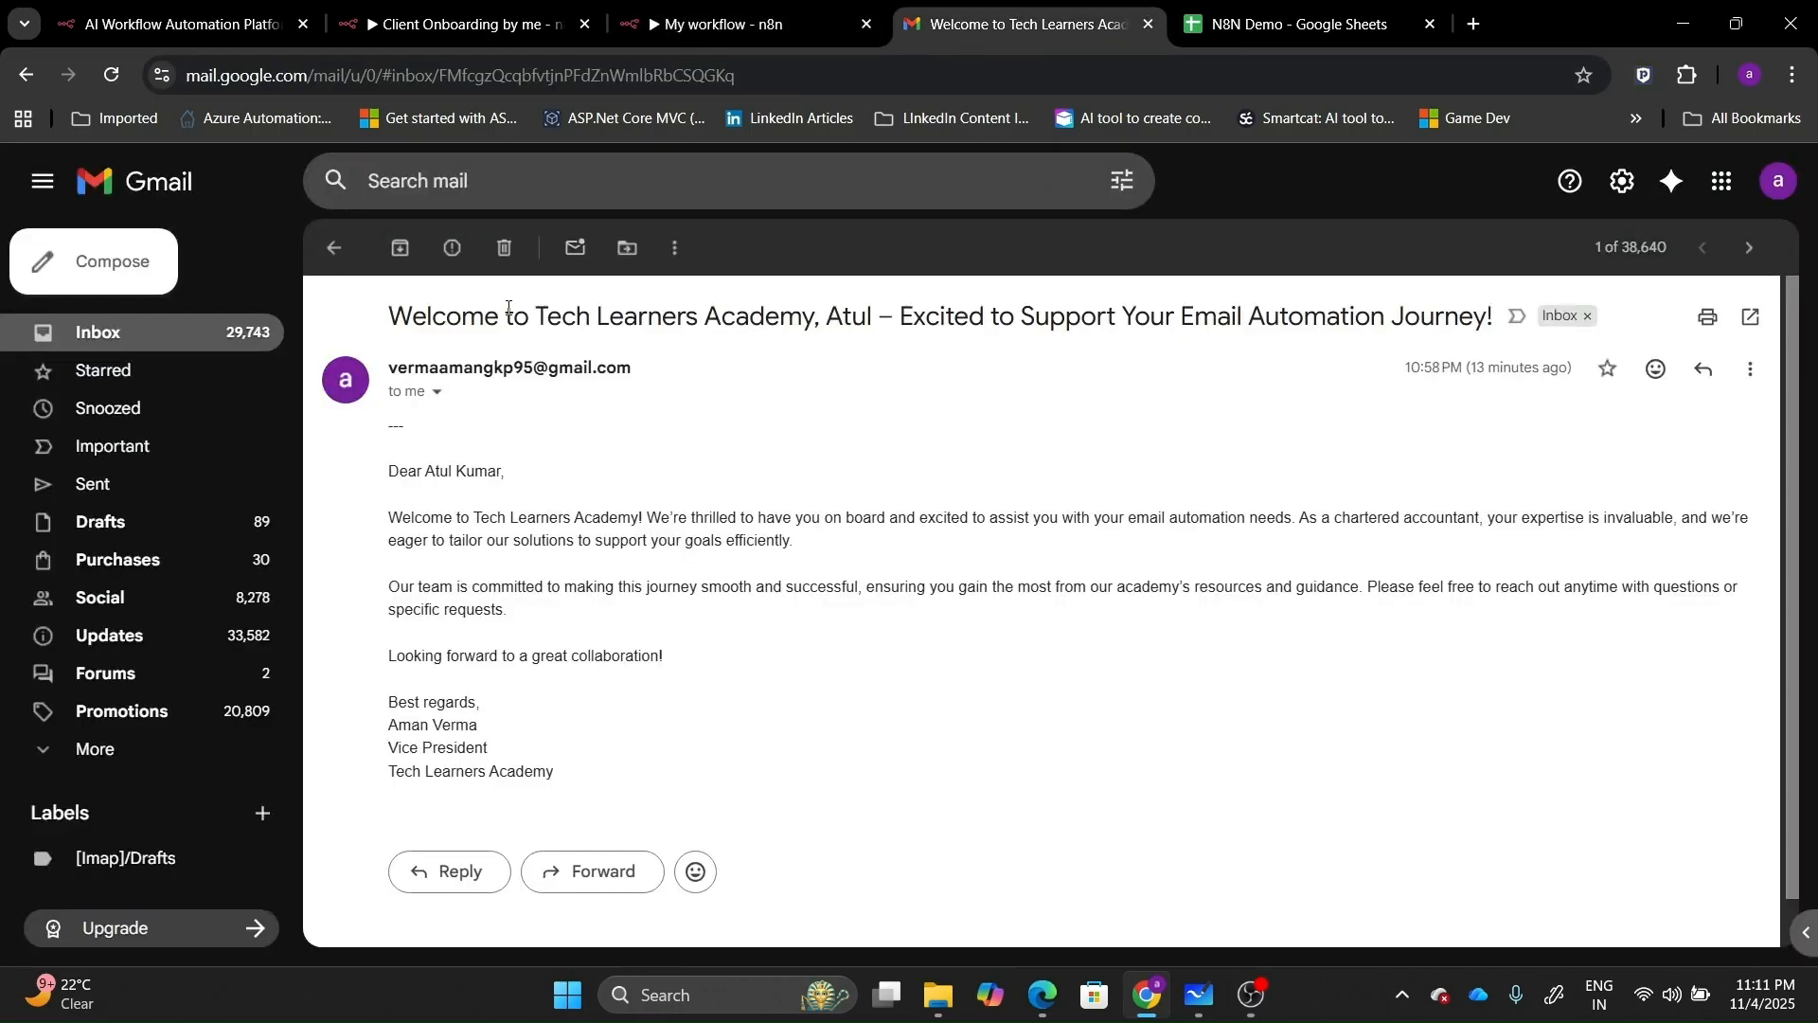
{"action": "left_click", "coordinate": [353, 248]}
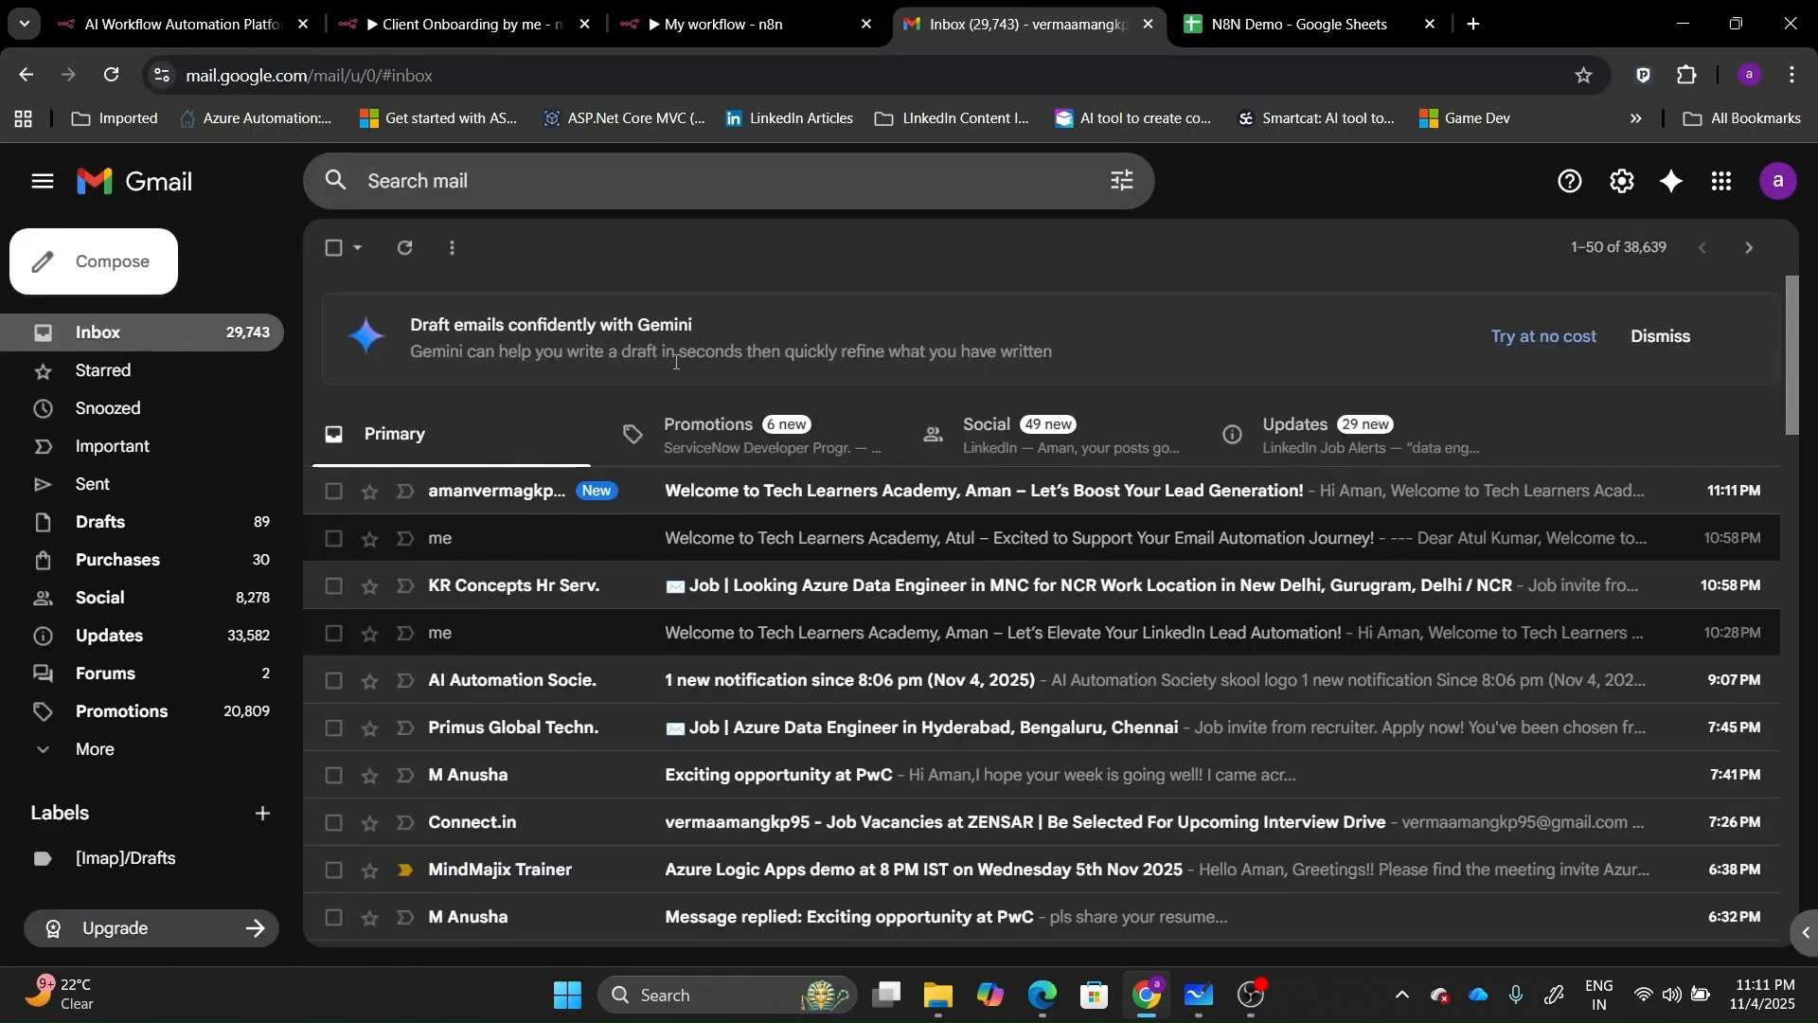
{"action": "left_click", "coordinate": [712, 490]}
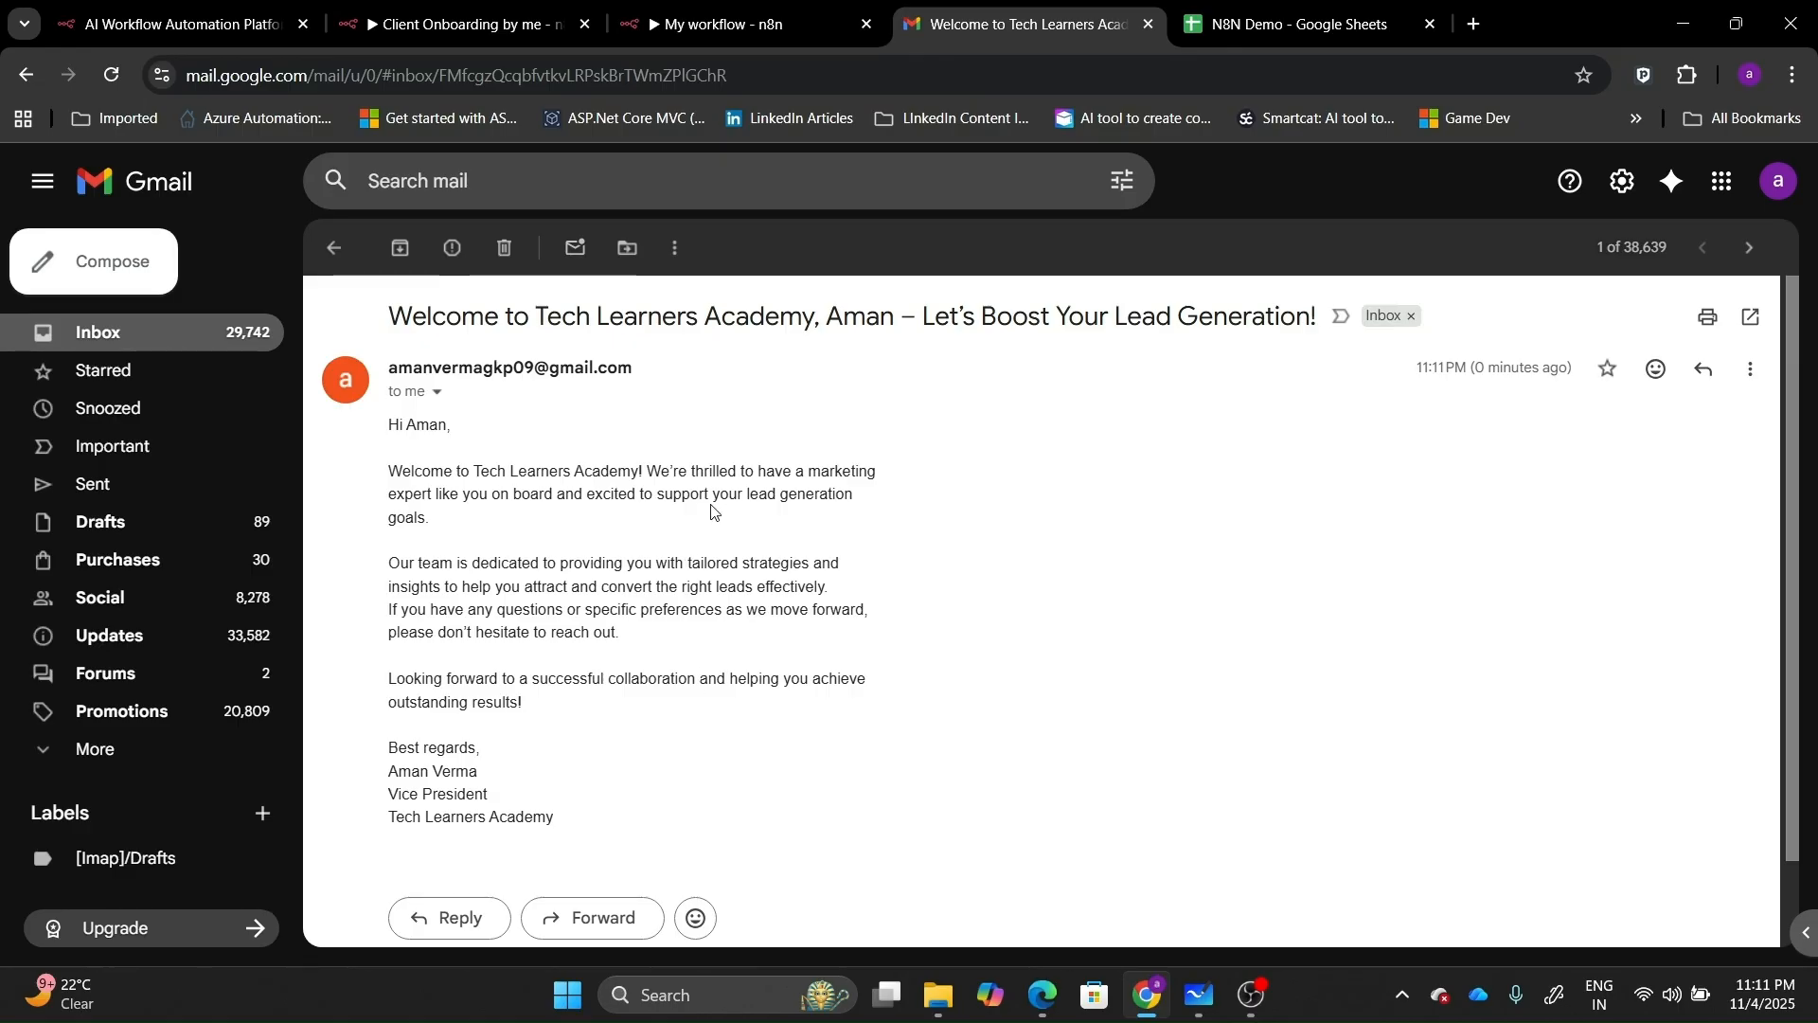
{"action": "left_click", "coordinate": [825, 9]}
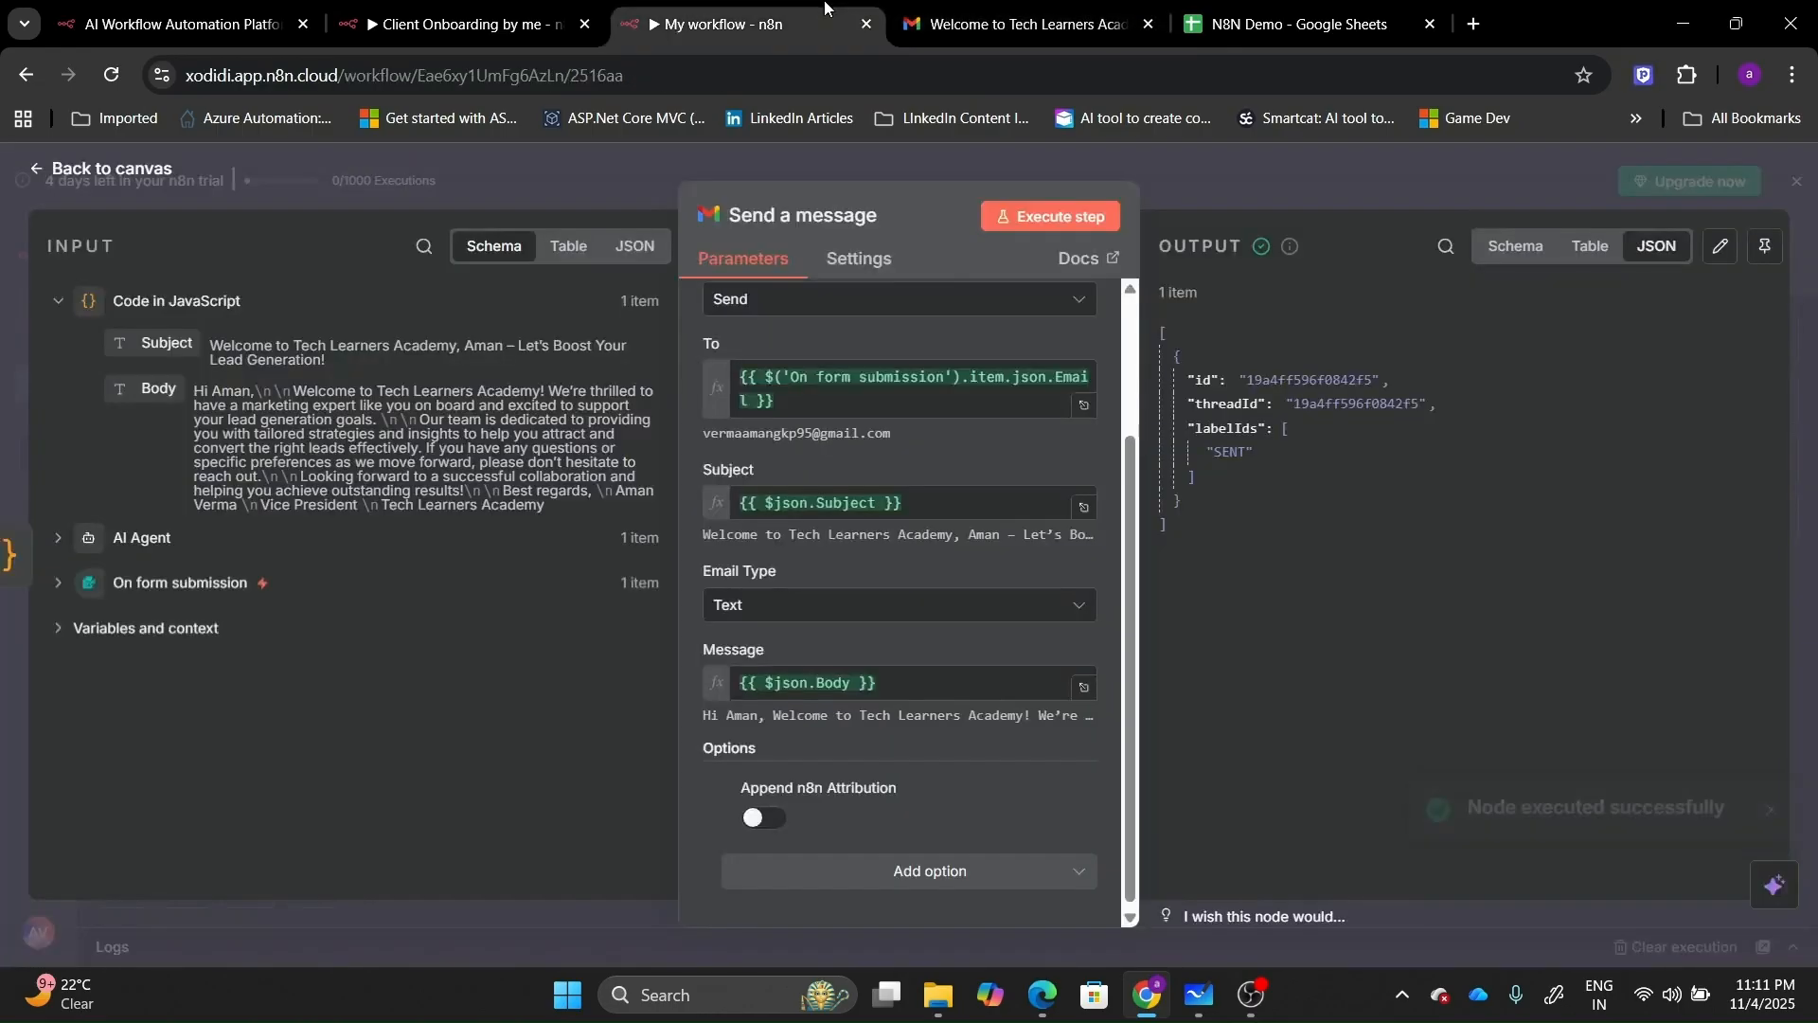
Try HTML as the Email Type, re-run the node and check the resulting email.
{"action": "left_click", "coordinate": [944, 603]}
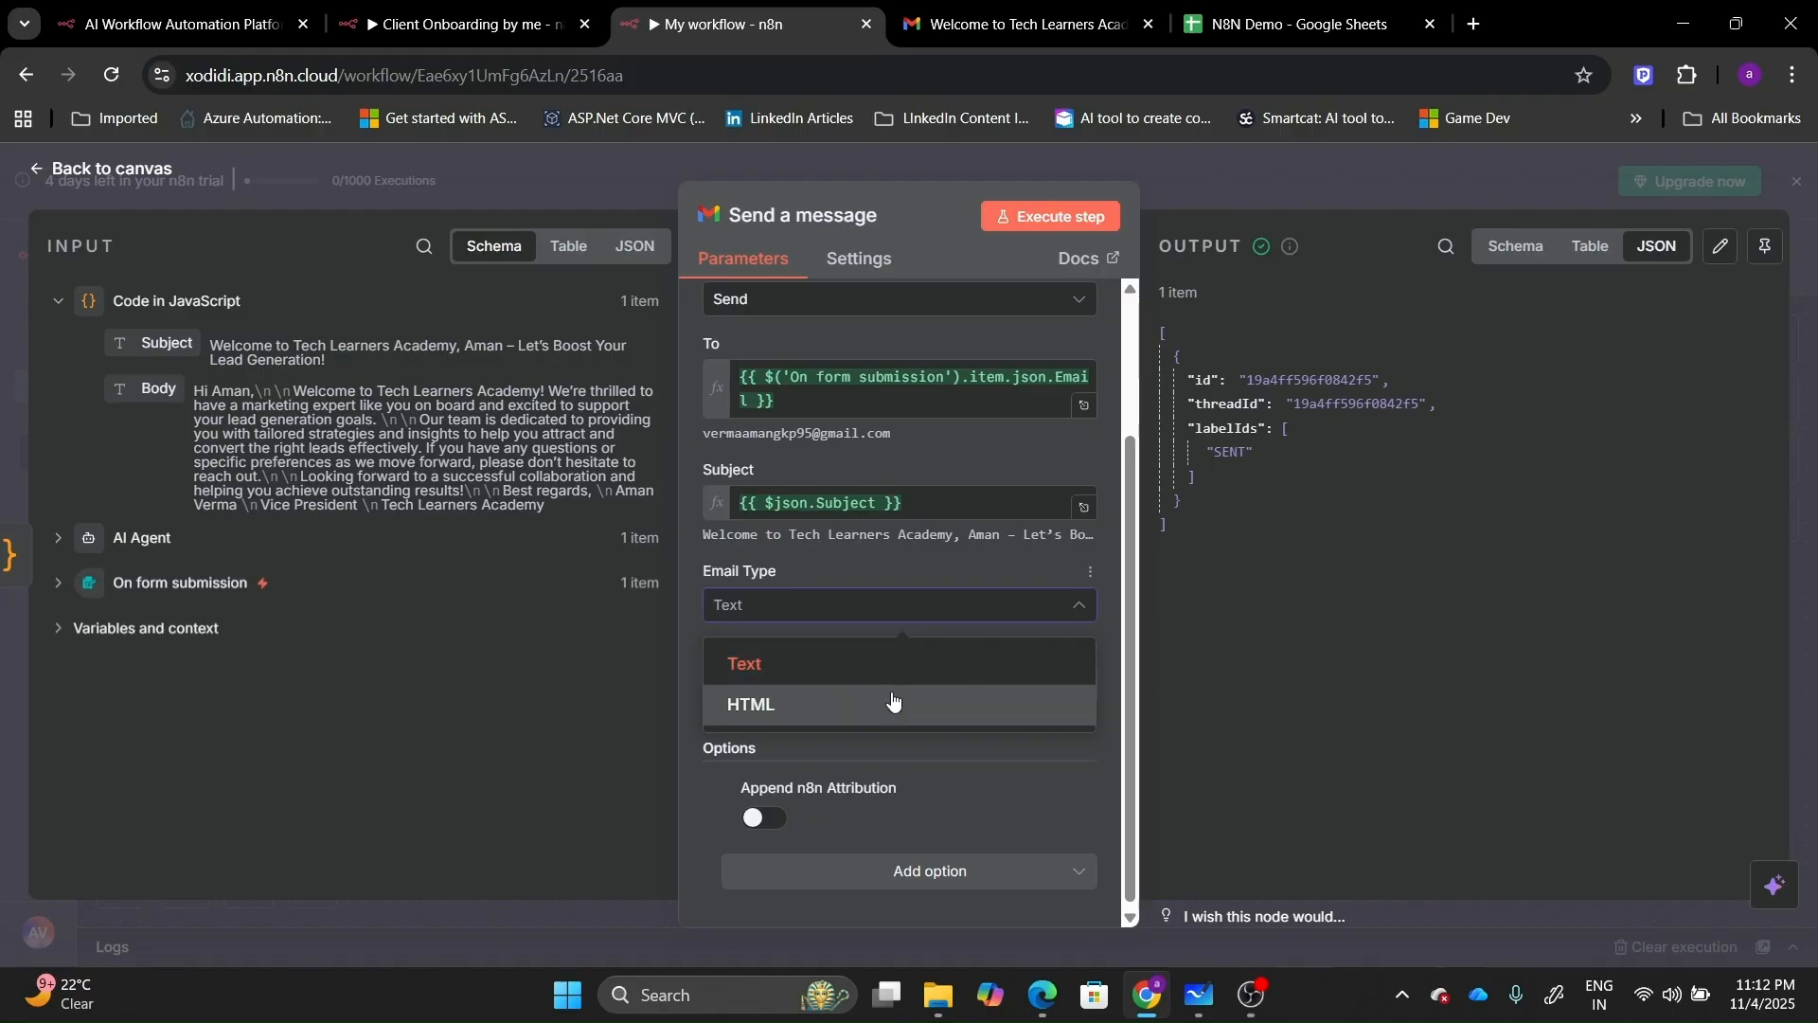
{"action": "left_click", "coordinate": [892, 694]}
{"action": "left_click", "coordinate": [1009, 217]}
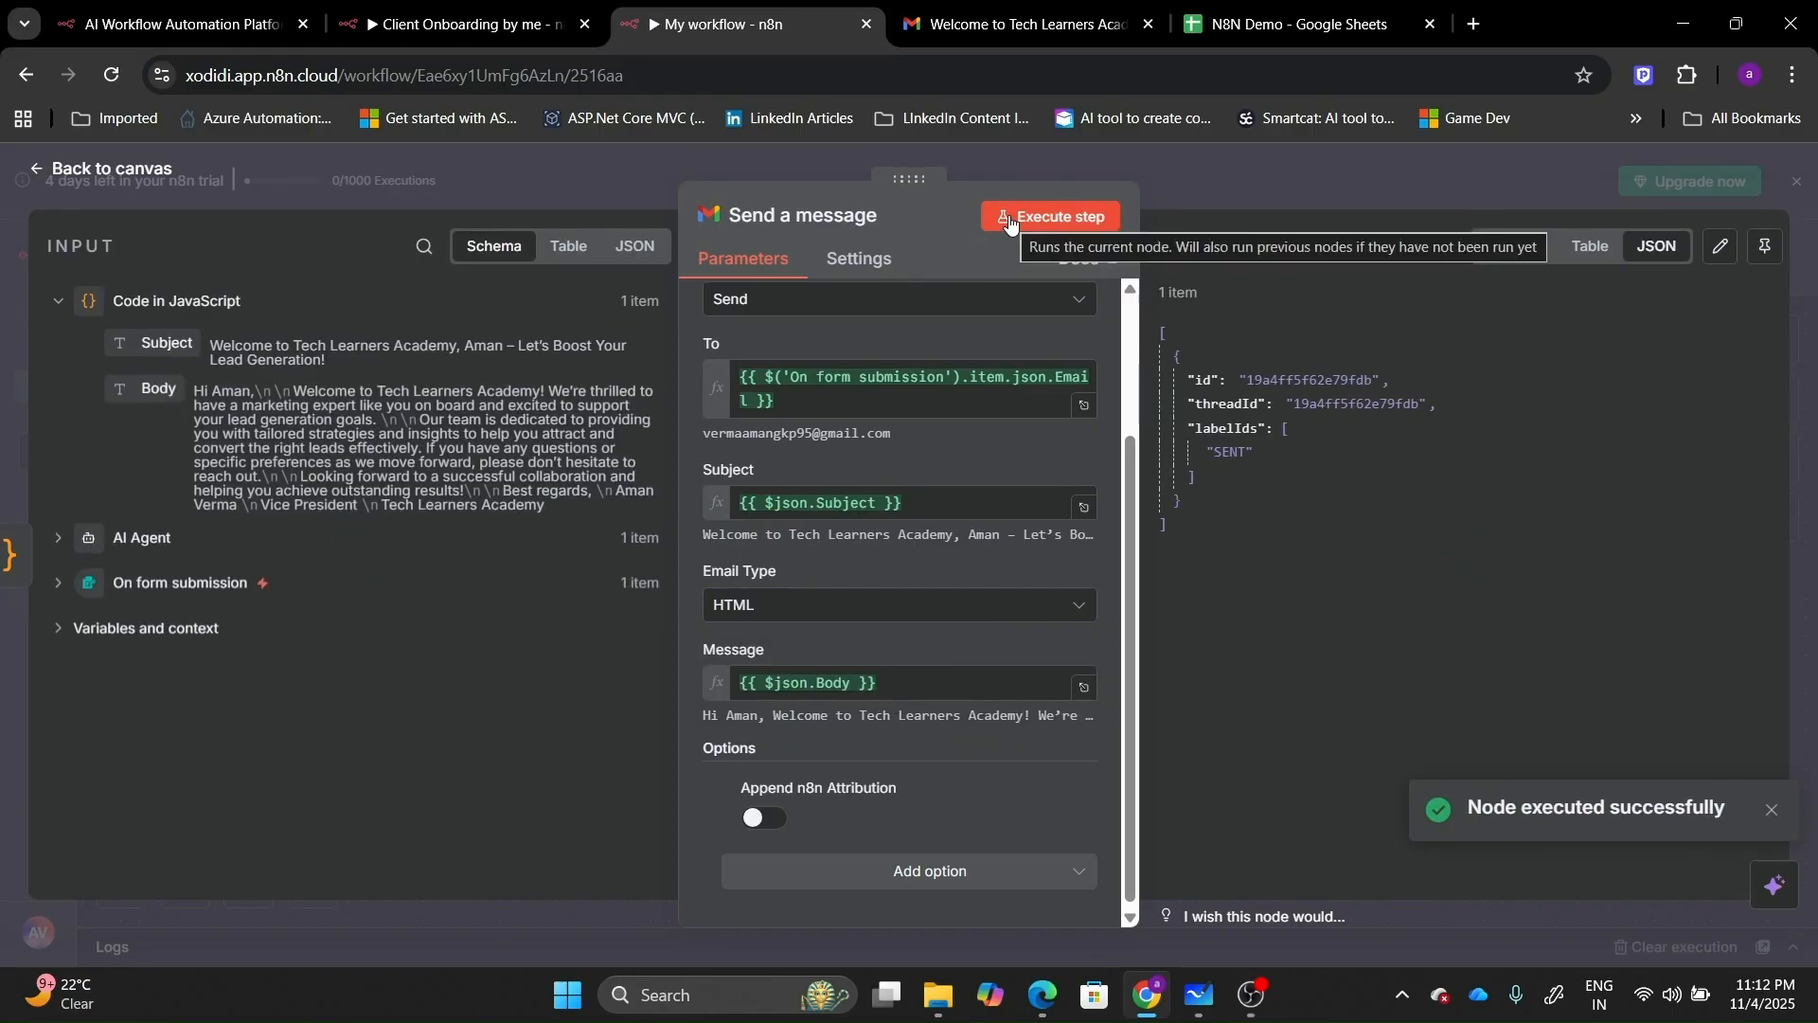
{"action": "left_click", "coordinate": [1118, 7]}
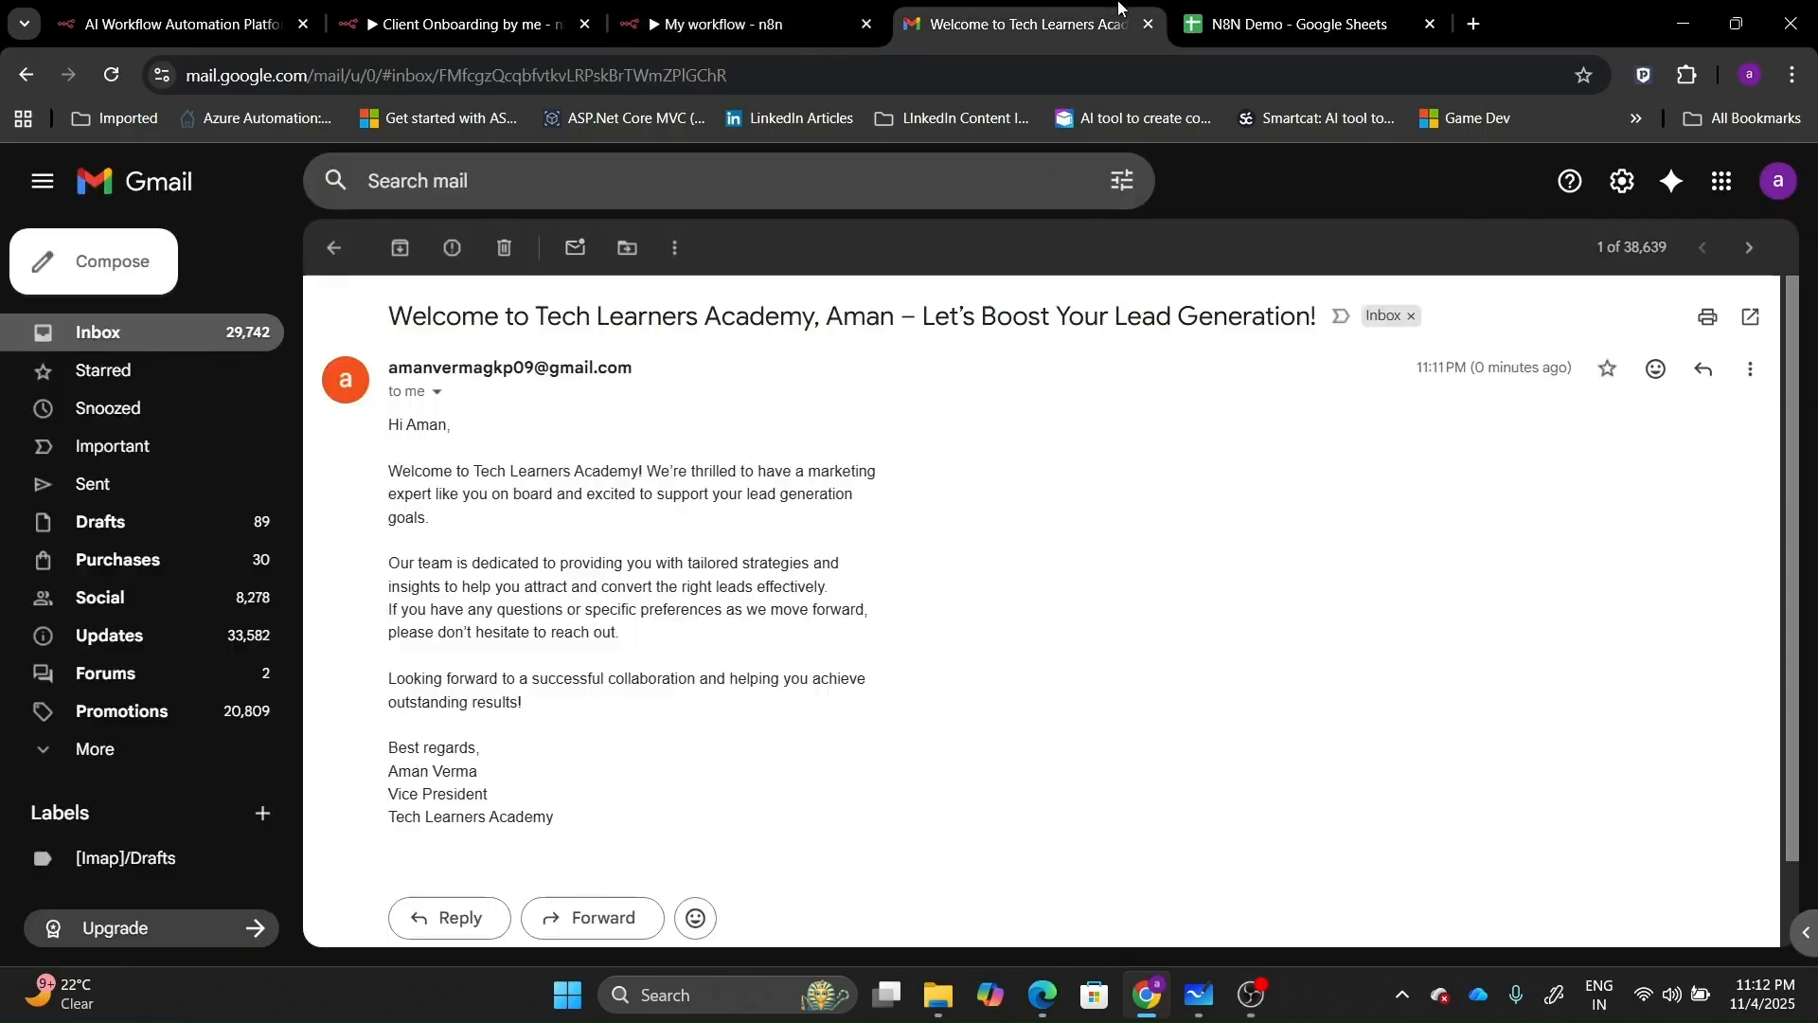
{"action": "left_click", "coordinate": [334, 252]}
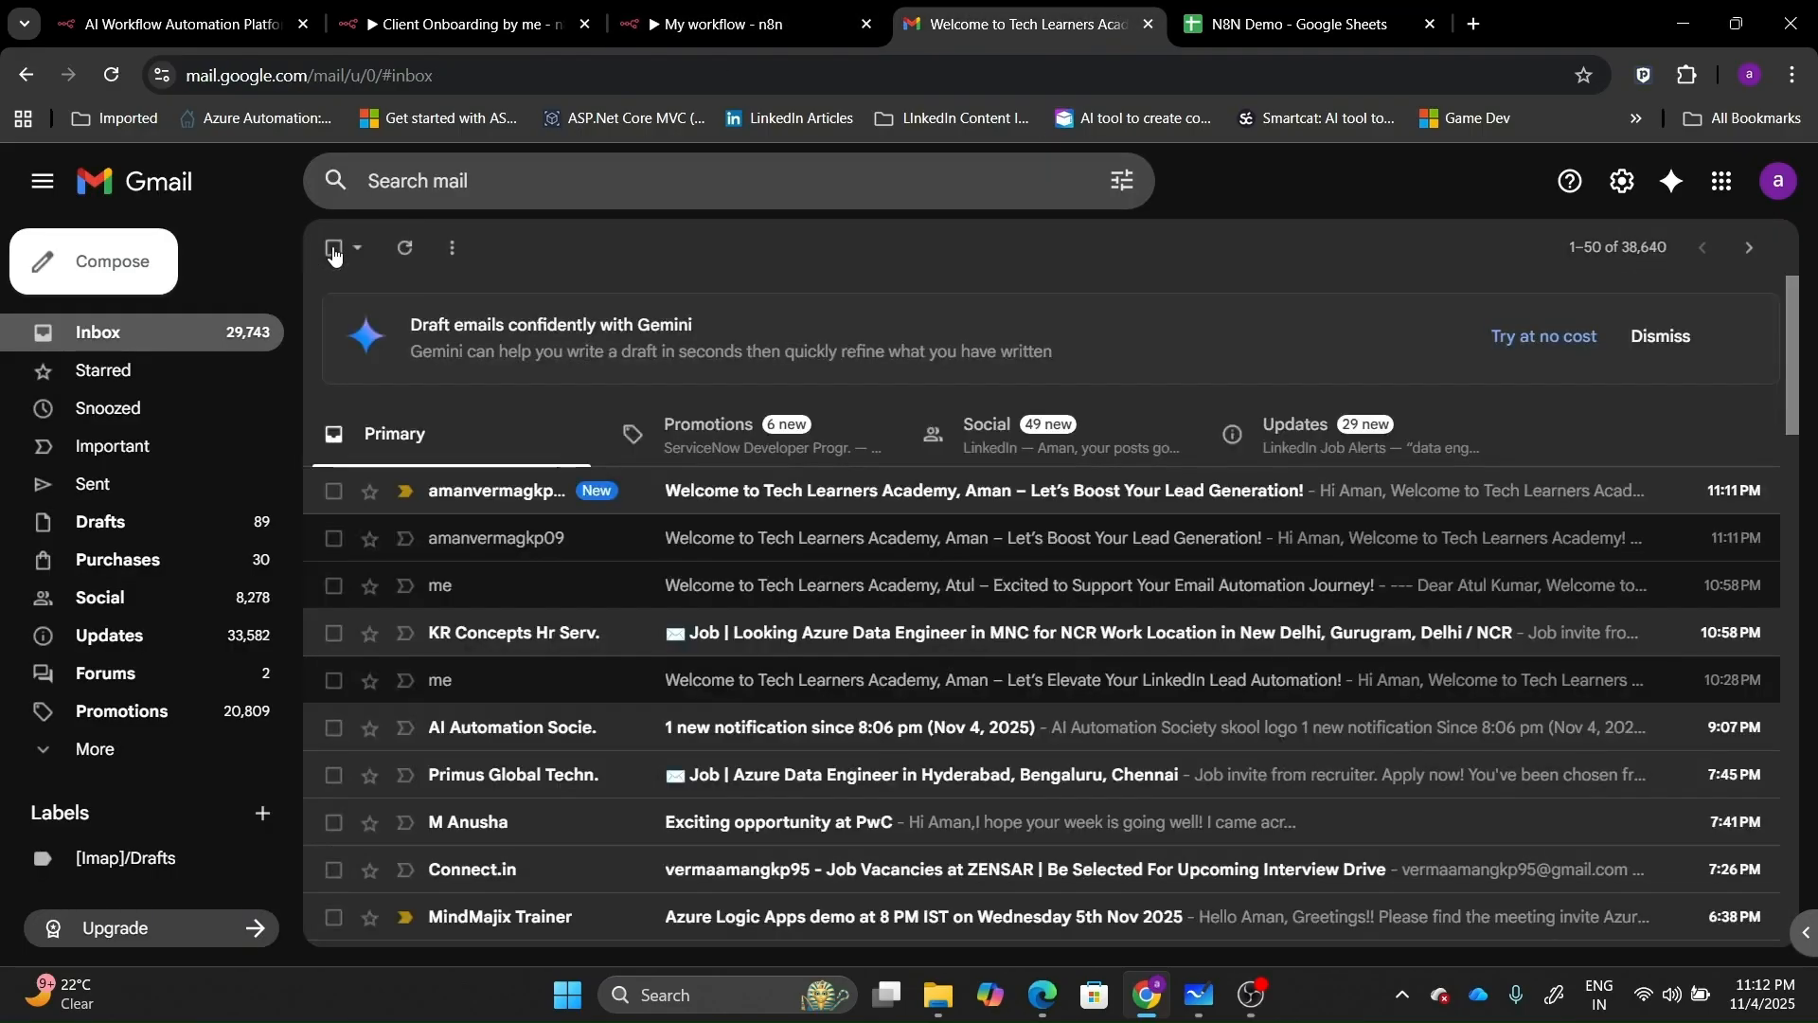
{"action": "left_click", "coordinate": [717, 484]}
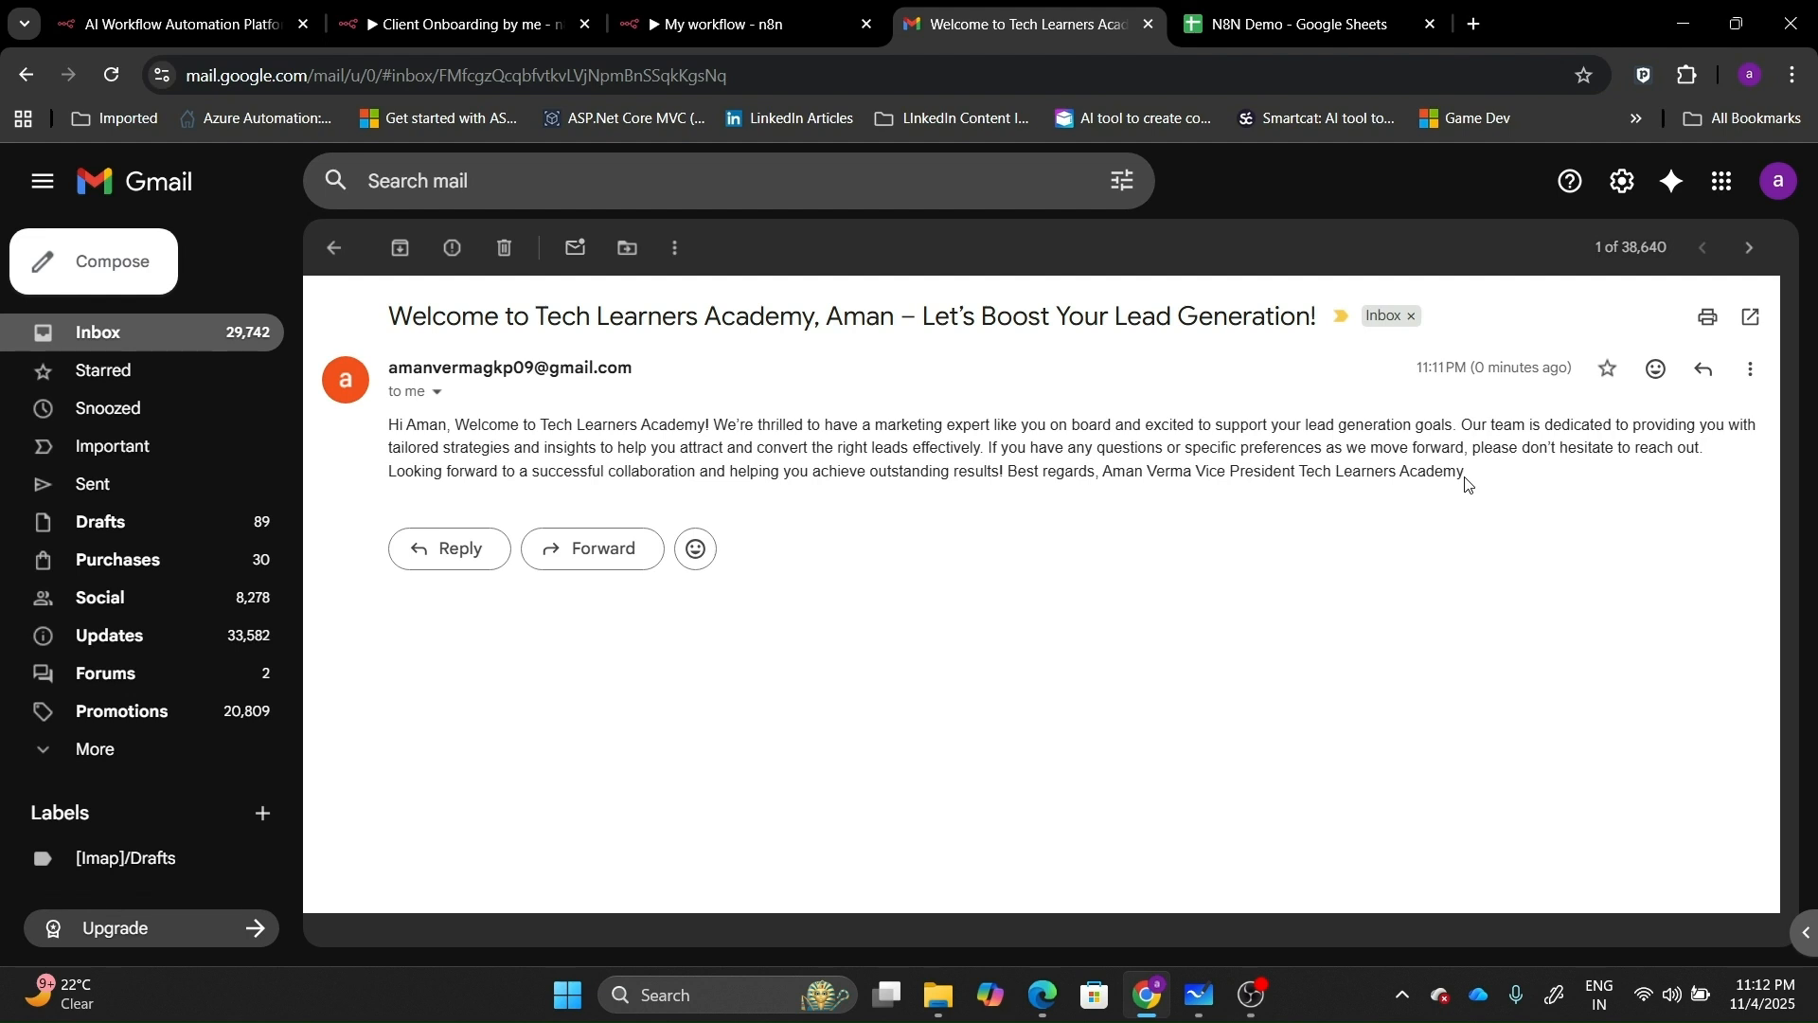
{"action": "left_click", "coordinate": [739, 24]}
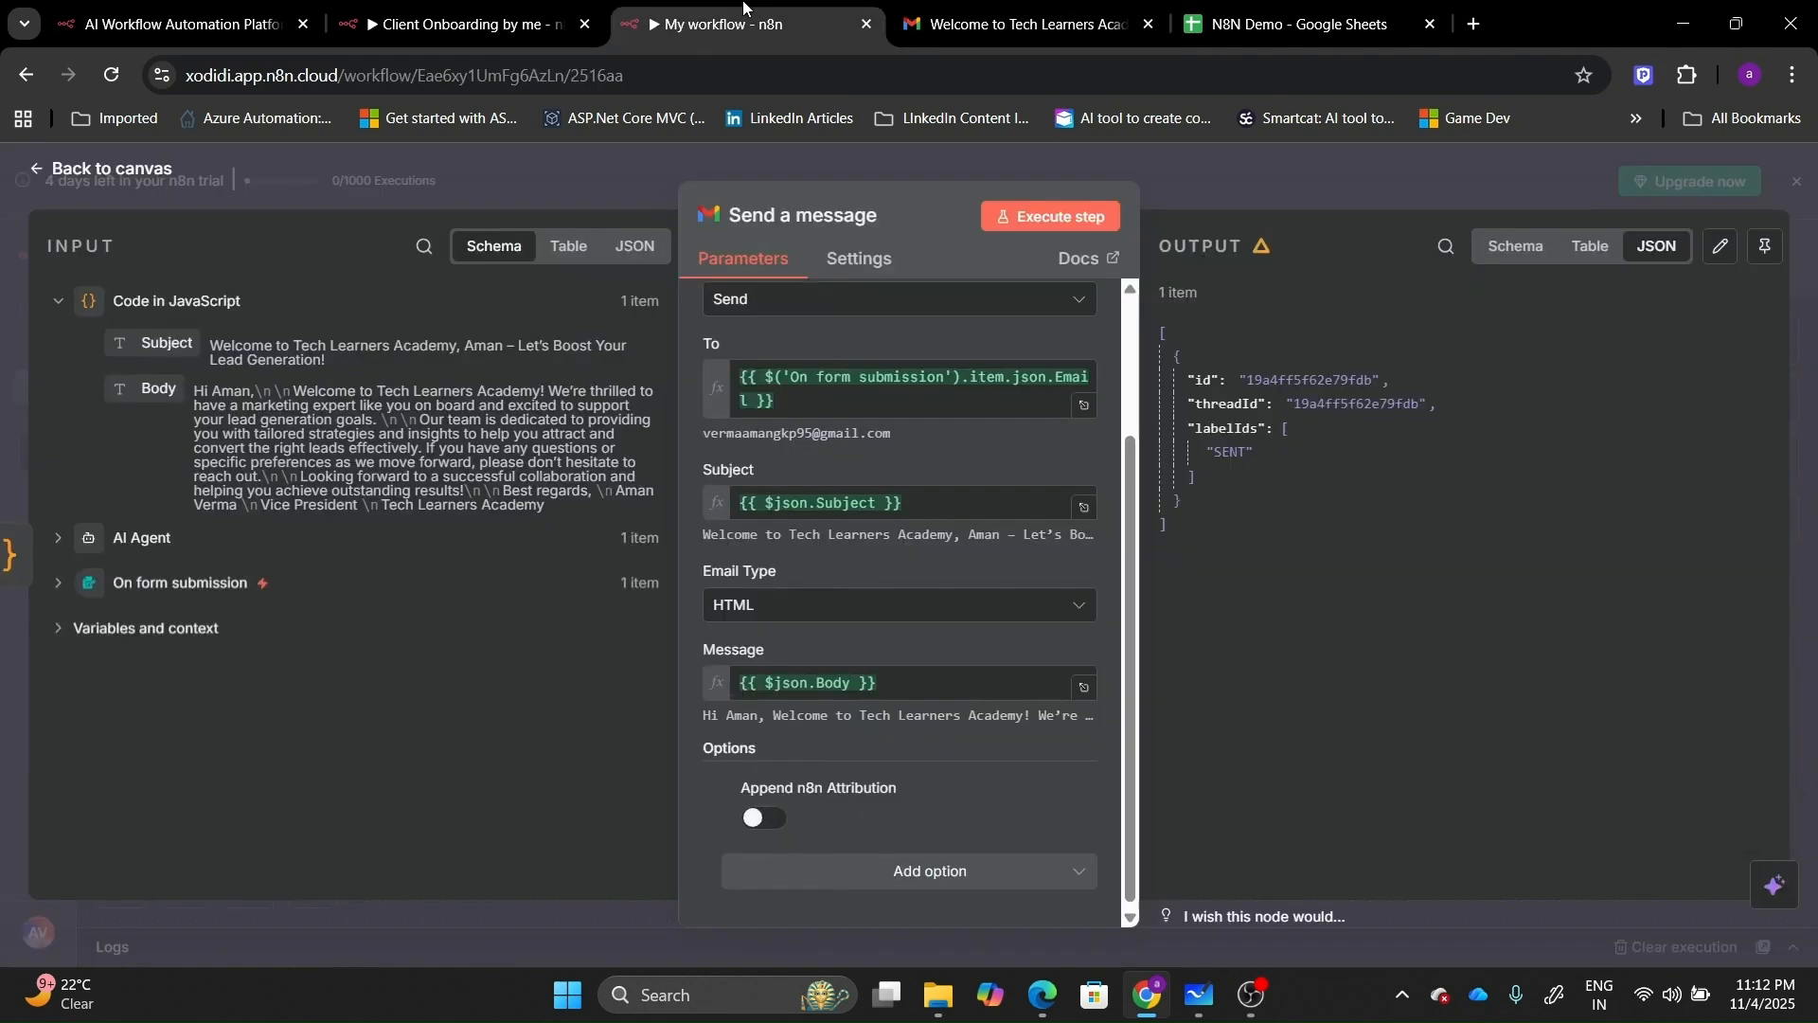
Set Email Type back to Text and save the workflow.
{"action": "left_click", "coordinate": [858, 599]}
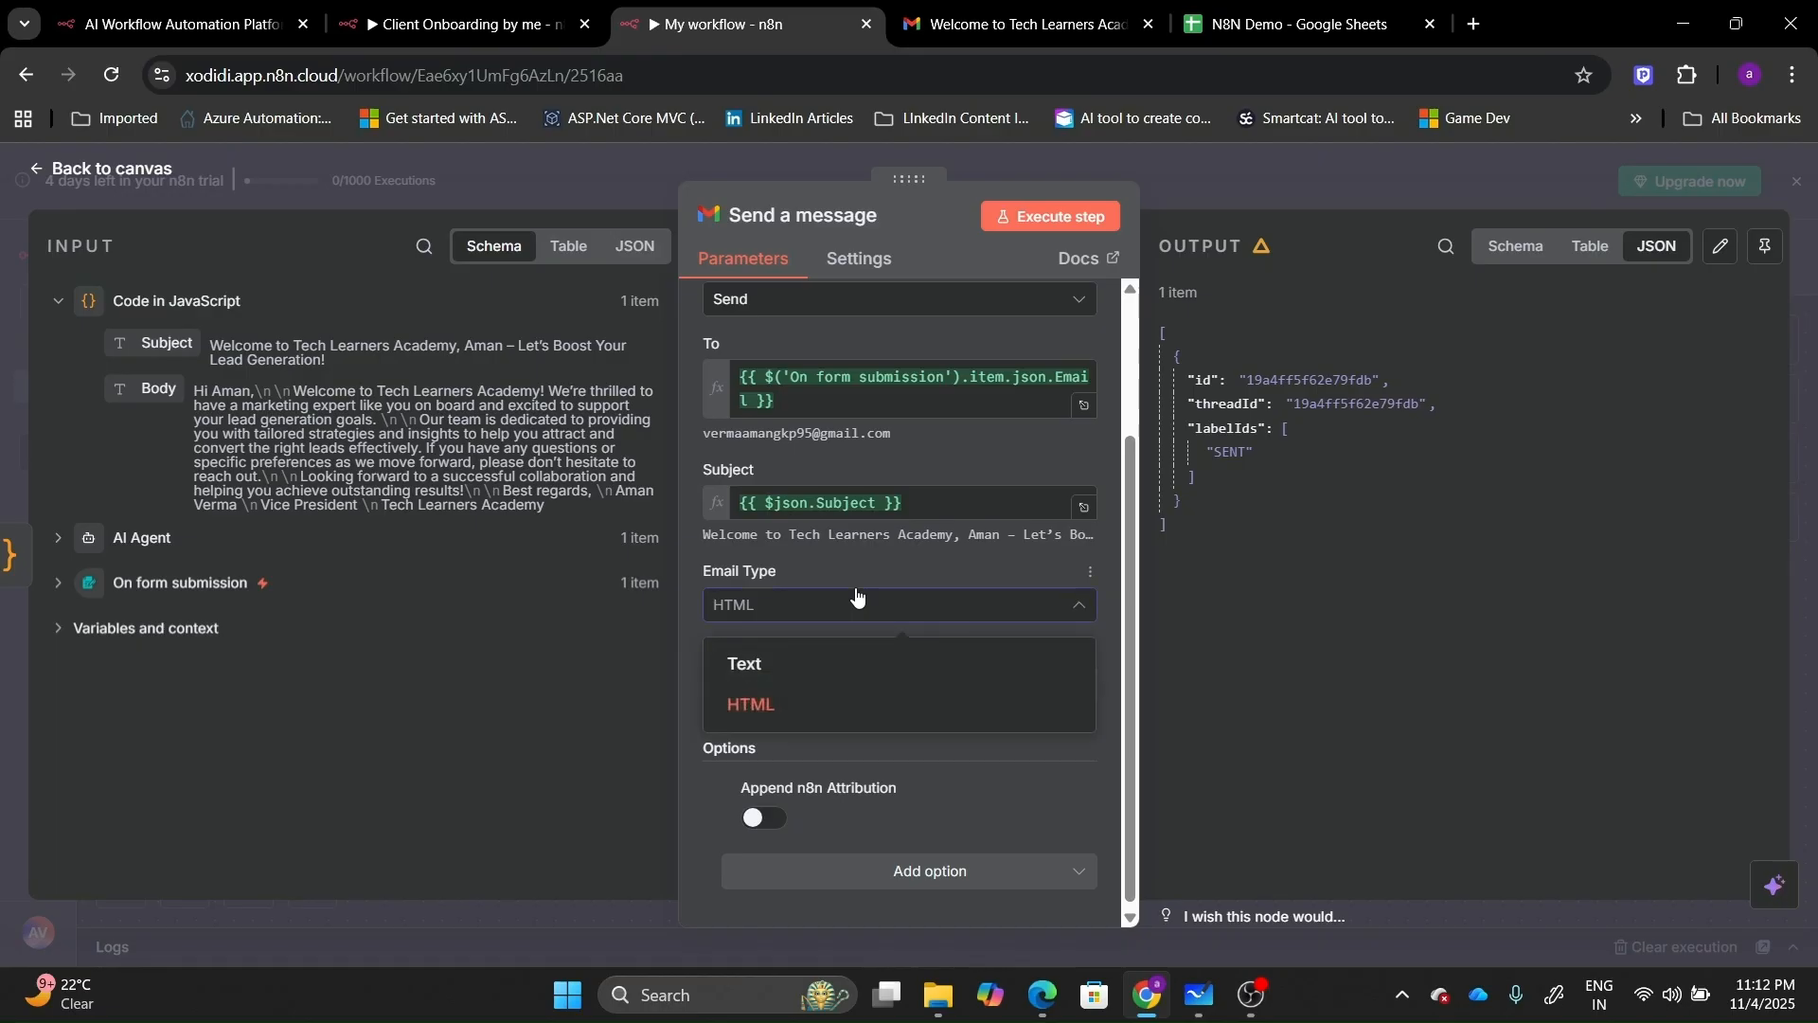
{"action": "left_click", "coordinate": [825, 663]}
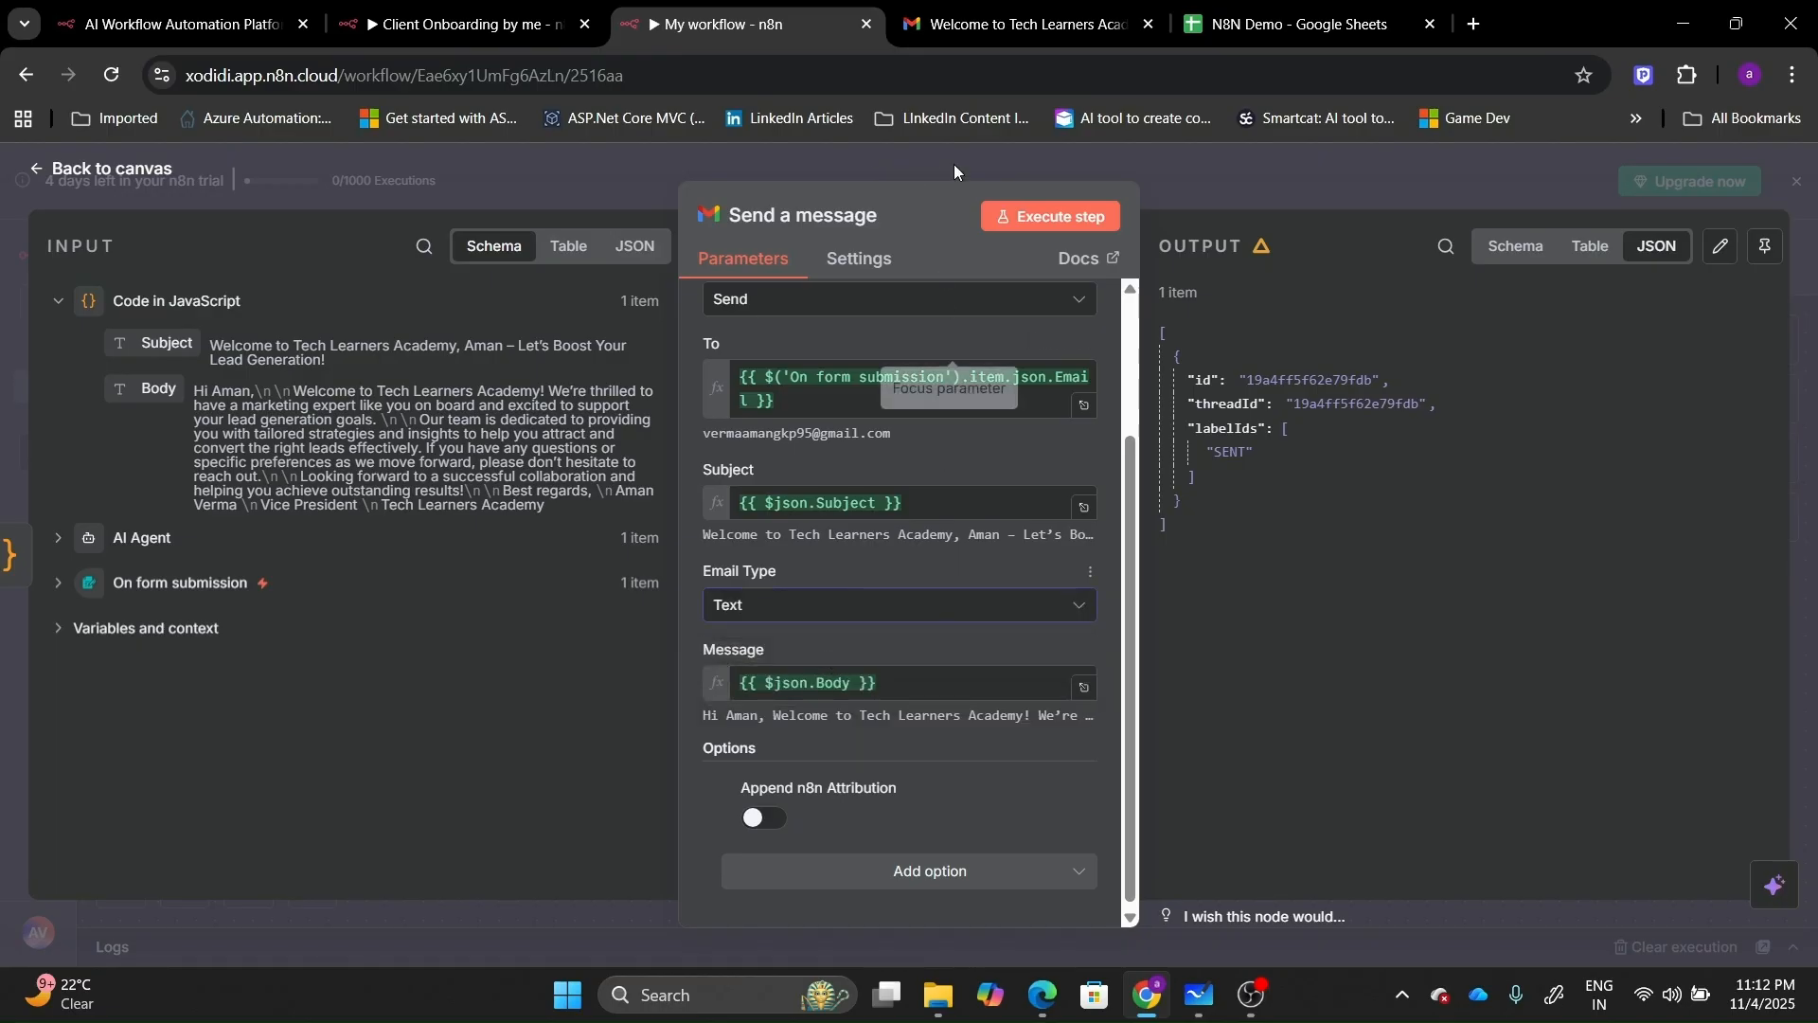
{"action": "left_click", "coordinate": [95, 169]}
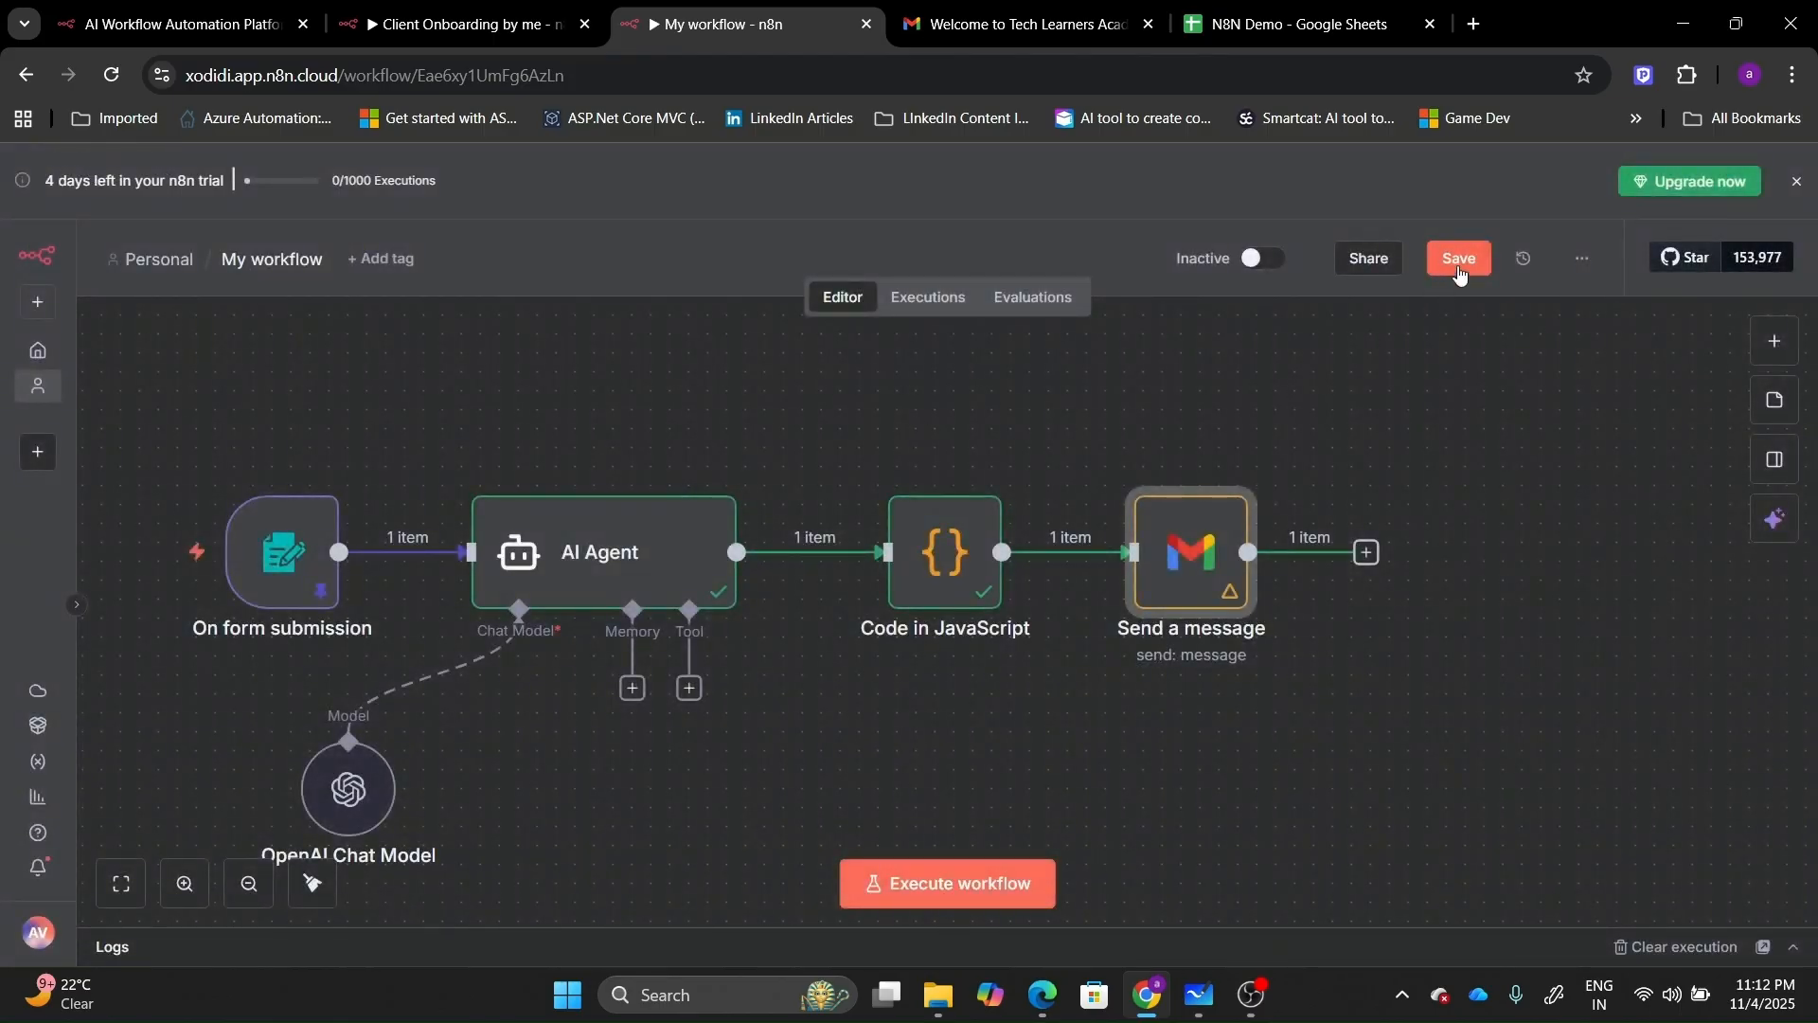
{"action": "left_click", "coordinate": [1459, 258]}
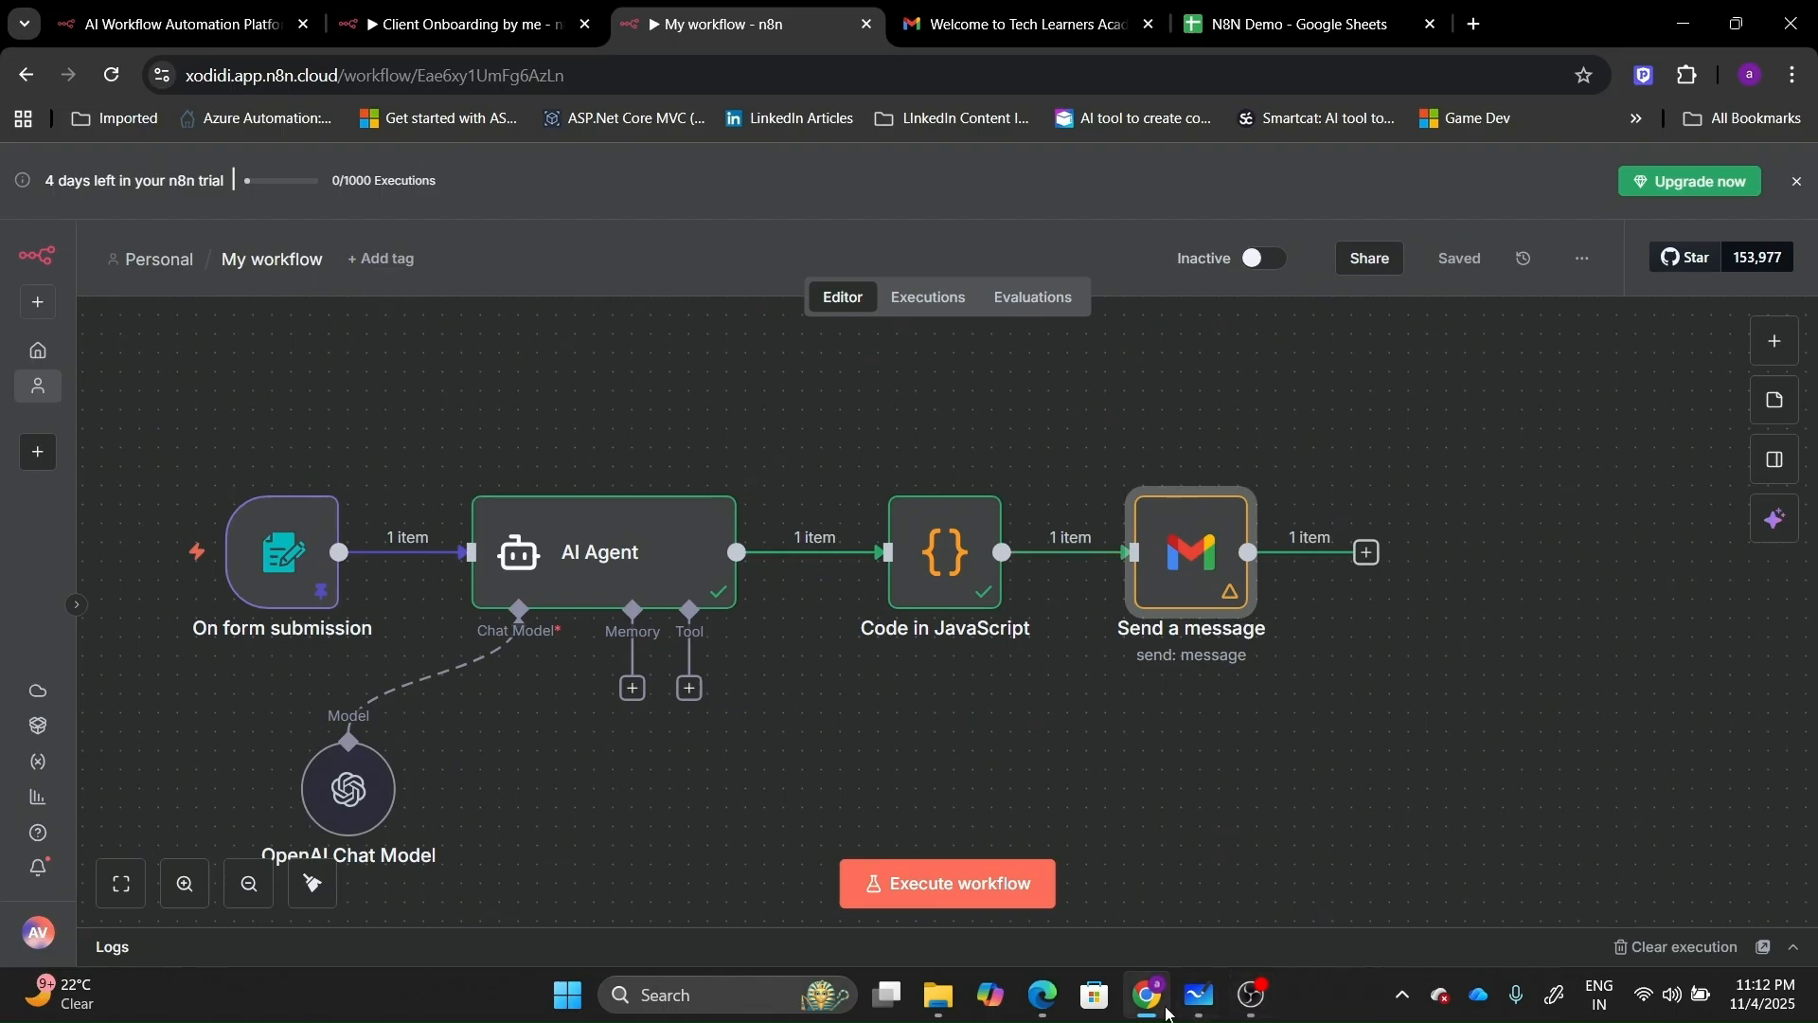
{"action": "left_click", "coordinate": [1199, 995]}
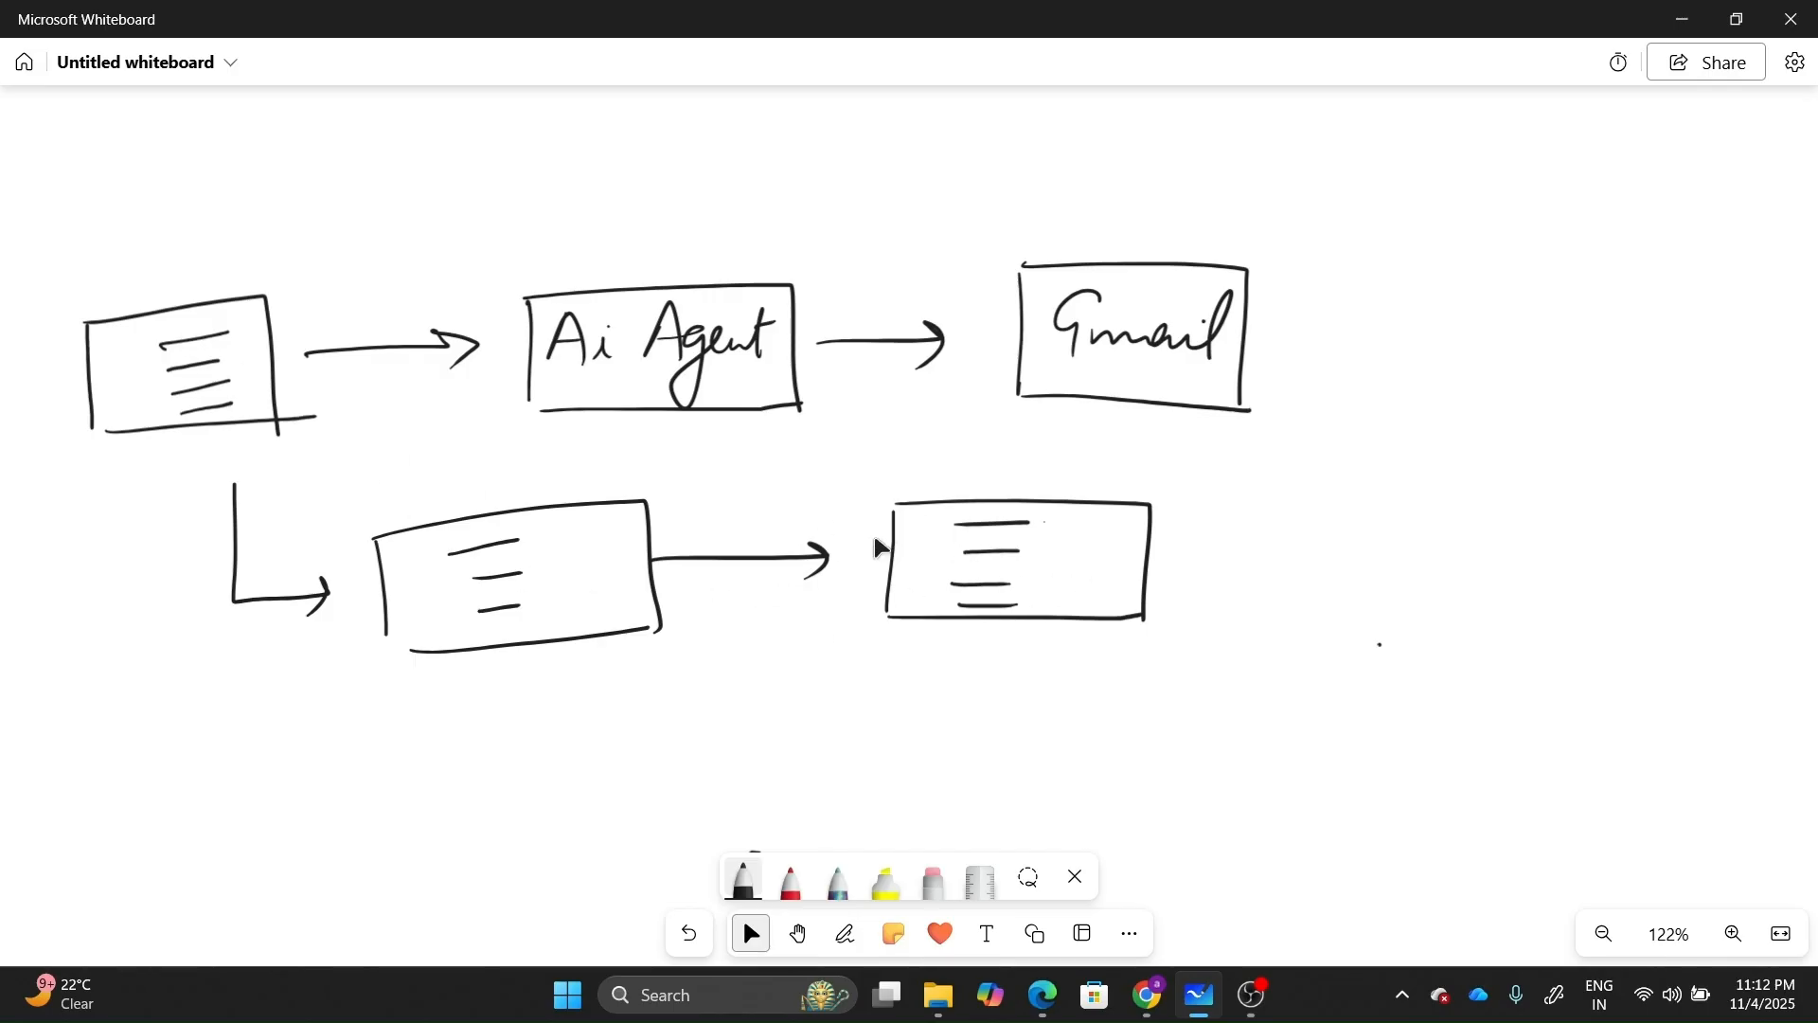
Minimize the whiteboard flow sketch to return to the n8n editor.
{"action": "left_click", "coordinate": [1686, 16]}
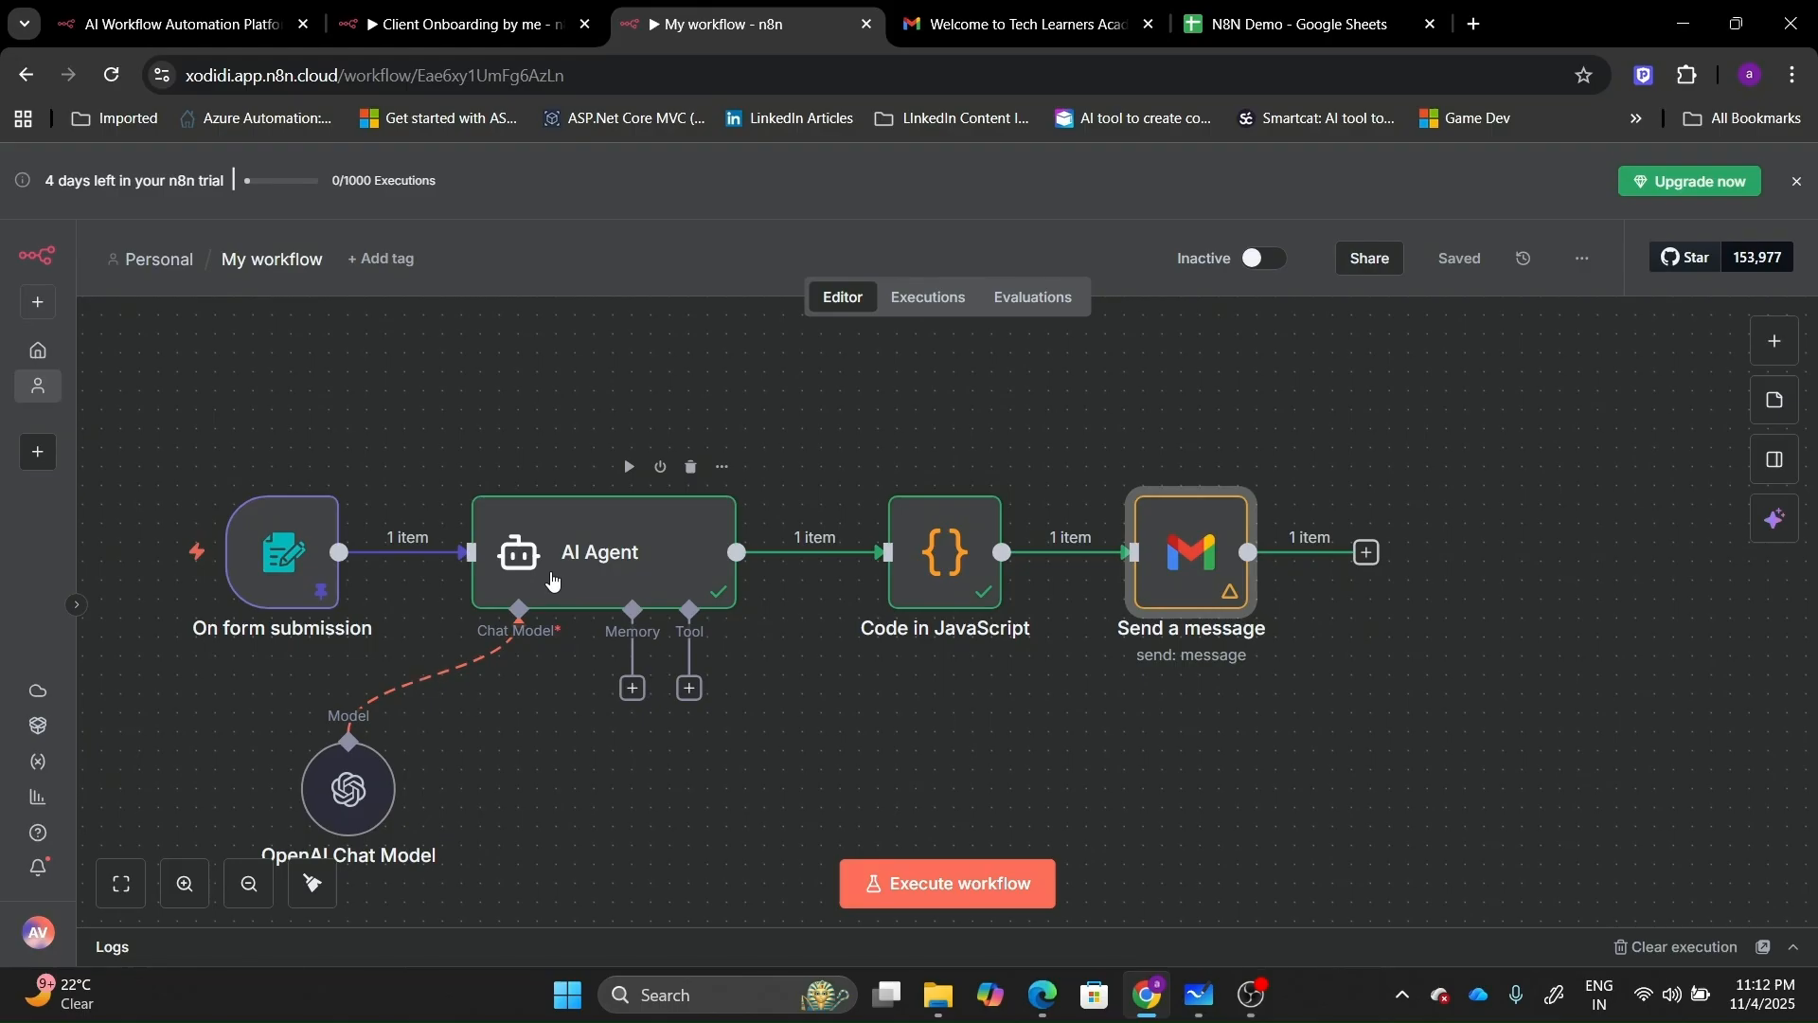
Move the AI Agent, Code, Gmail and OpenAI Chat Model nodes higher on the canvas.
{"action": "left_click_drag", "start_coordinate": [552, 580], "coordinate": [552, 429]}
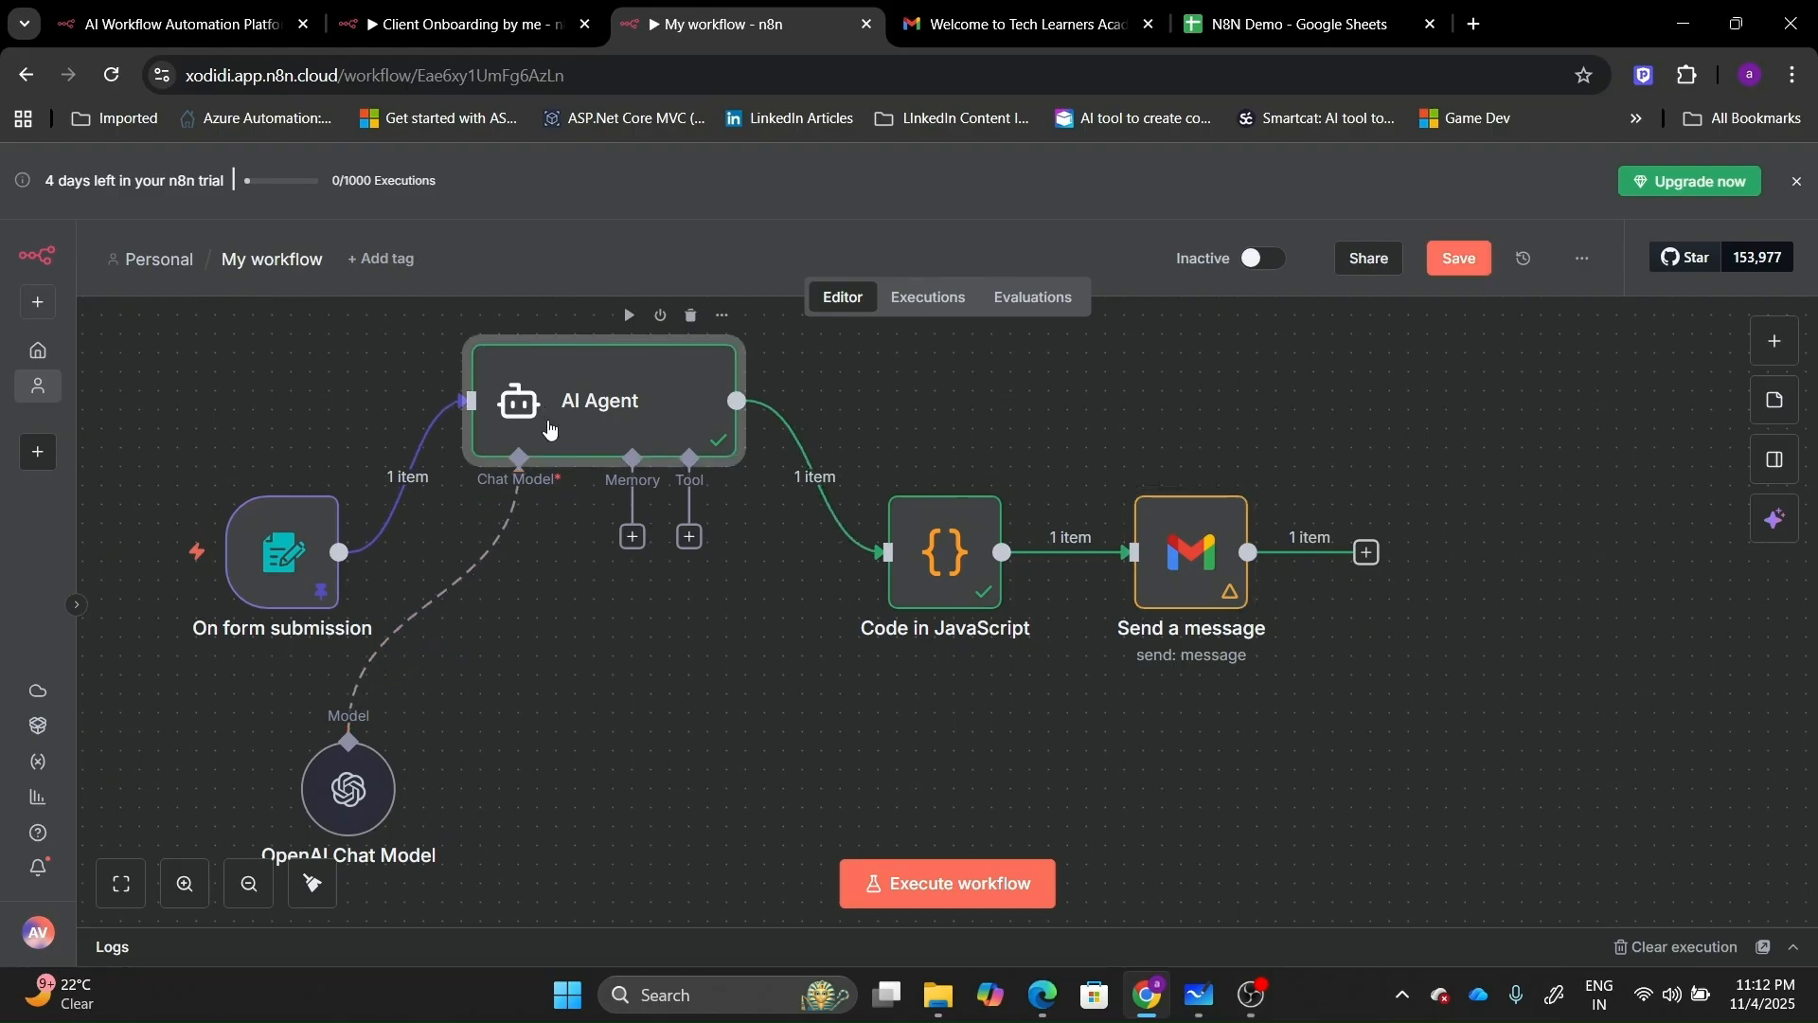
{"action": "left_click_drag", "start_coordinate": [921, 540], "coordinate": [940, 388]}
{"action": "left_click_drag", "start_coordinate": [1173, 556], "coordinate": [1192, 405]}
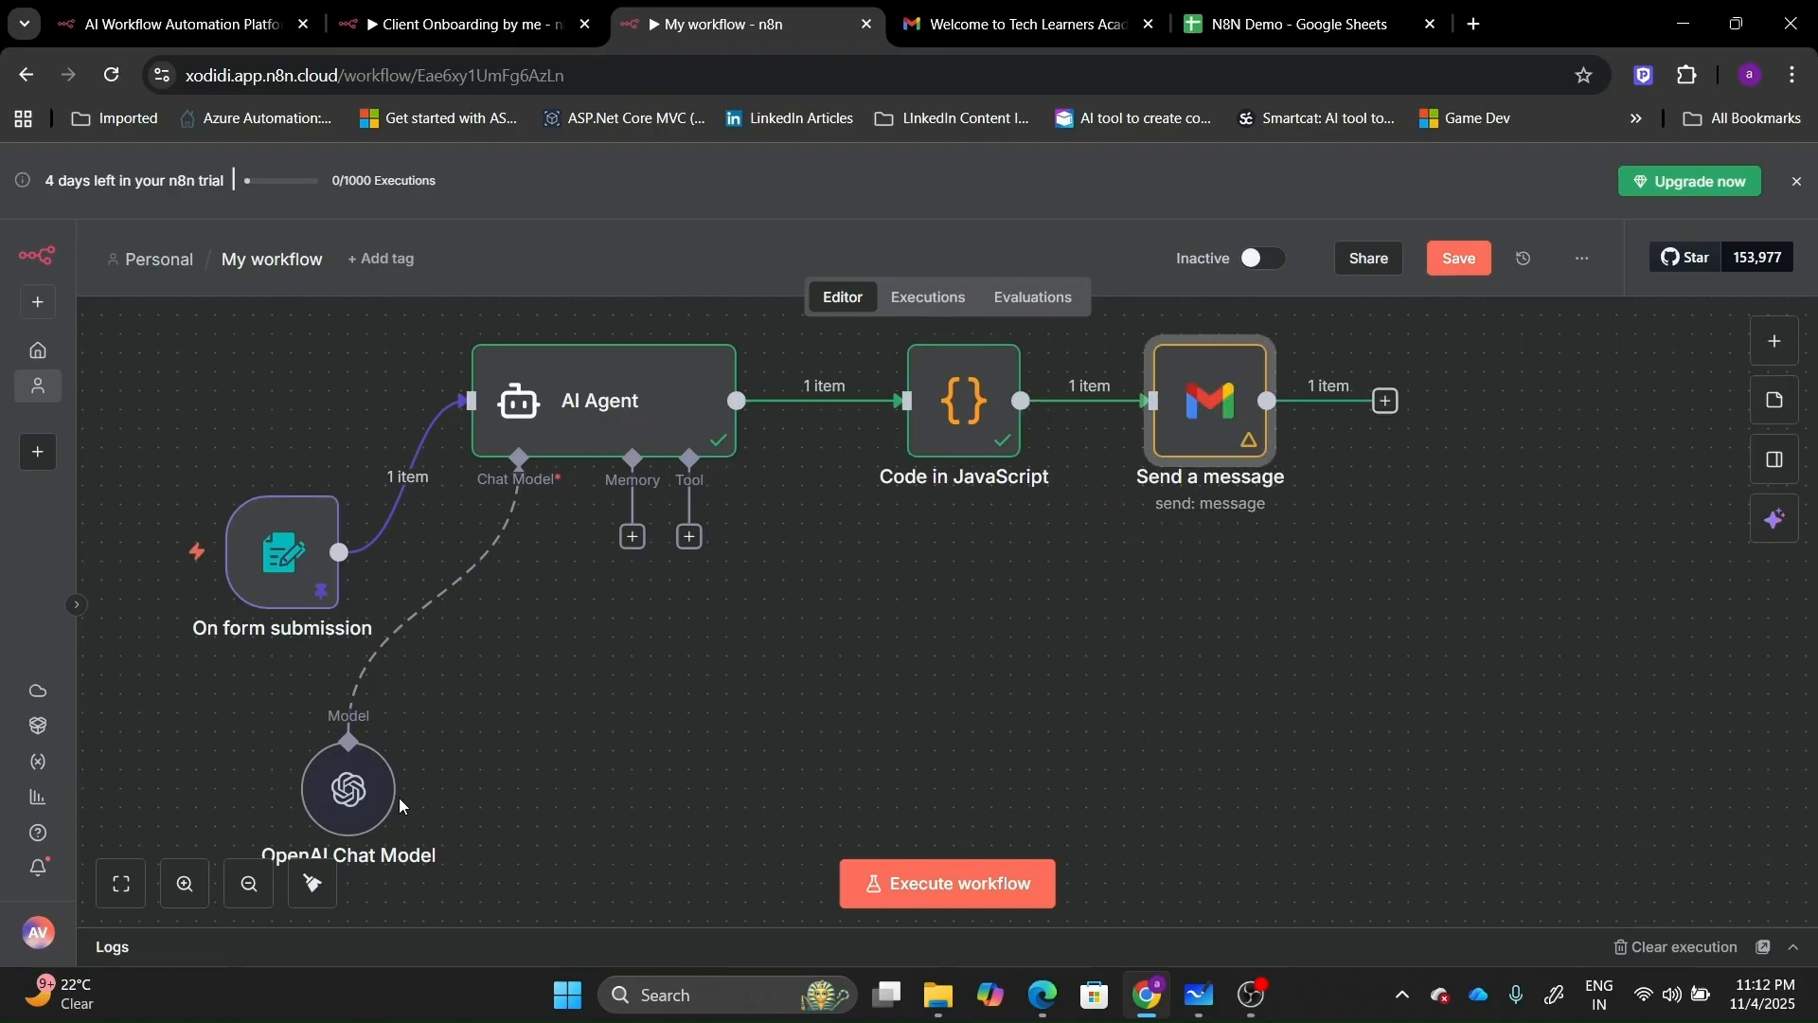
{"action": "left_click_drag", "start_coordinate": [353, 767], "coordinate": [486, 578]}
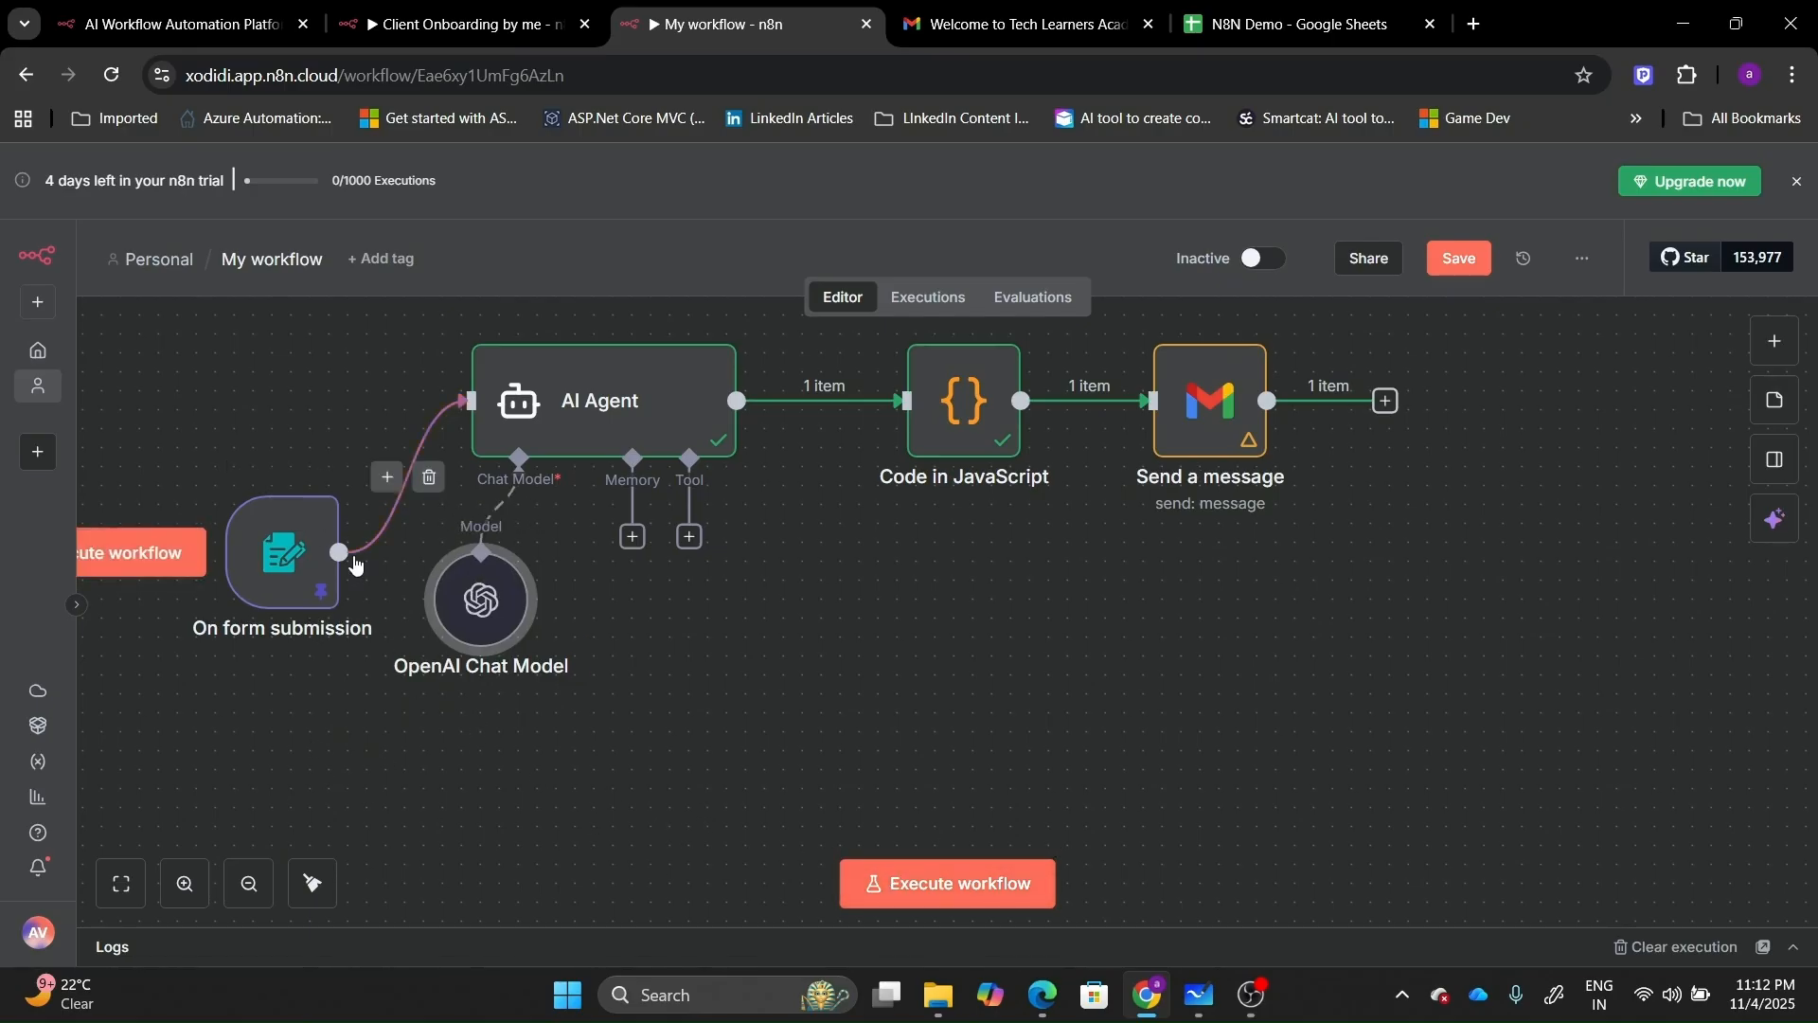
Add a second AI Agent node branching from the form trigger.
{"action": "left_click", "coordinate": [339, 554]}
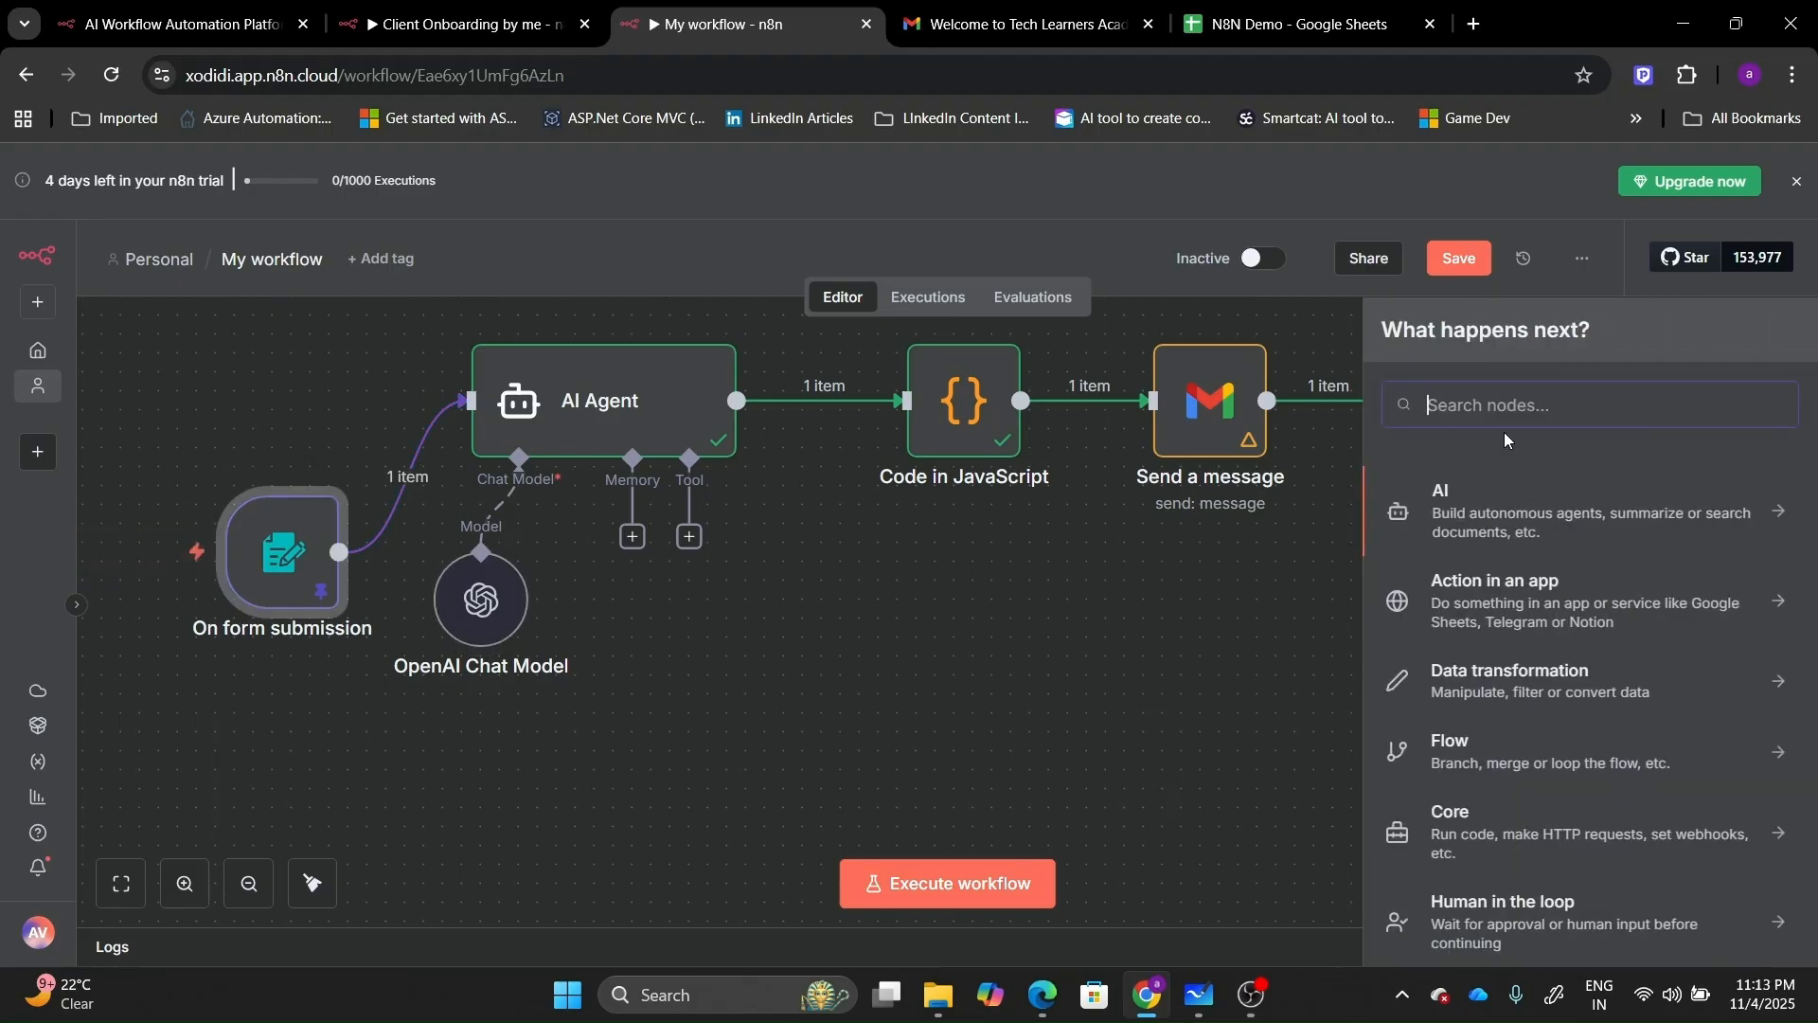
{"action": "type", "text": "Ai"}
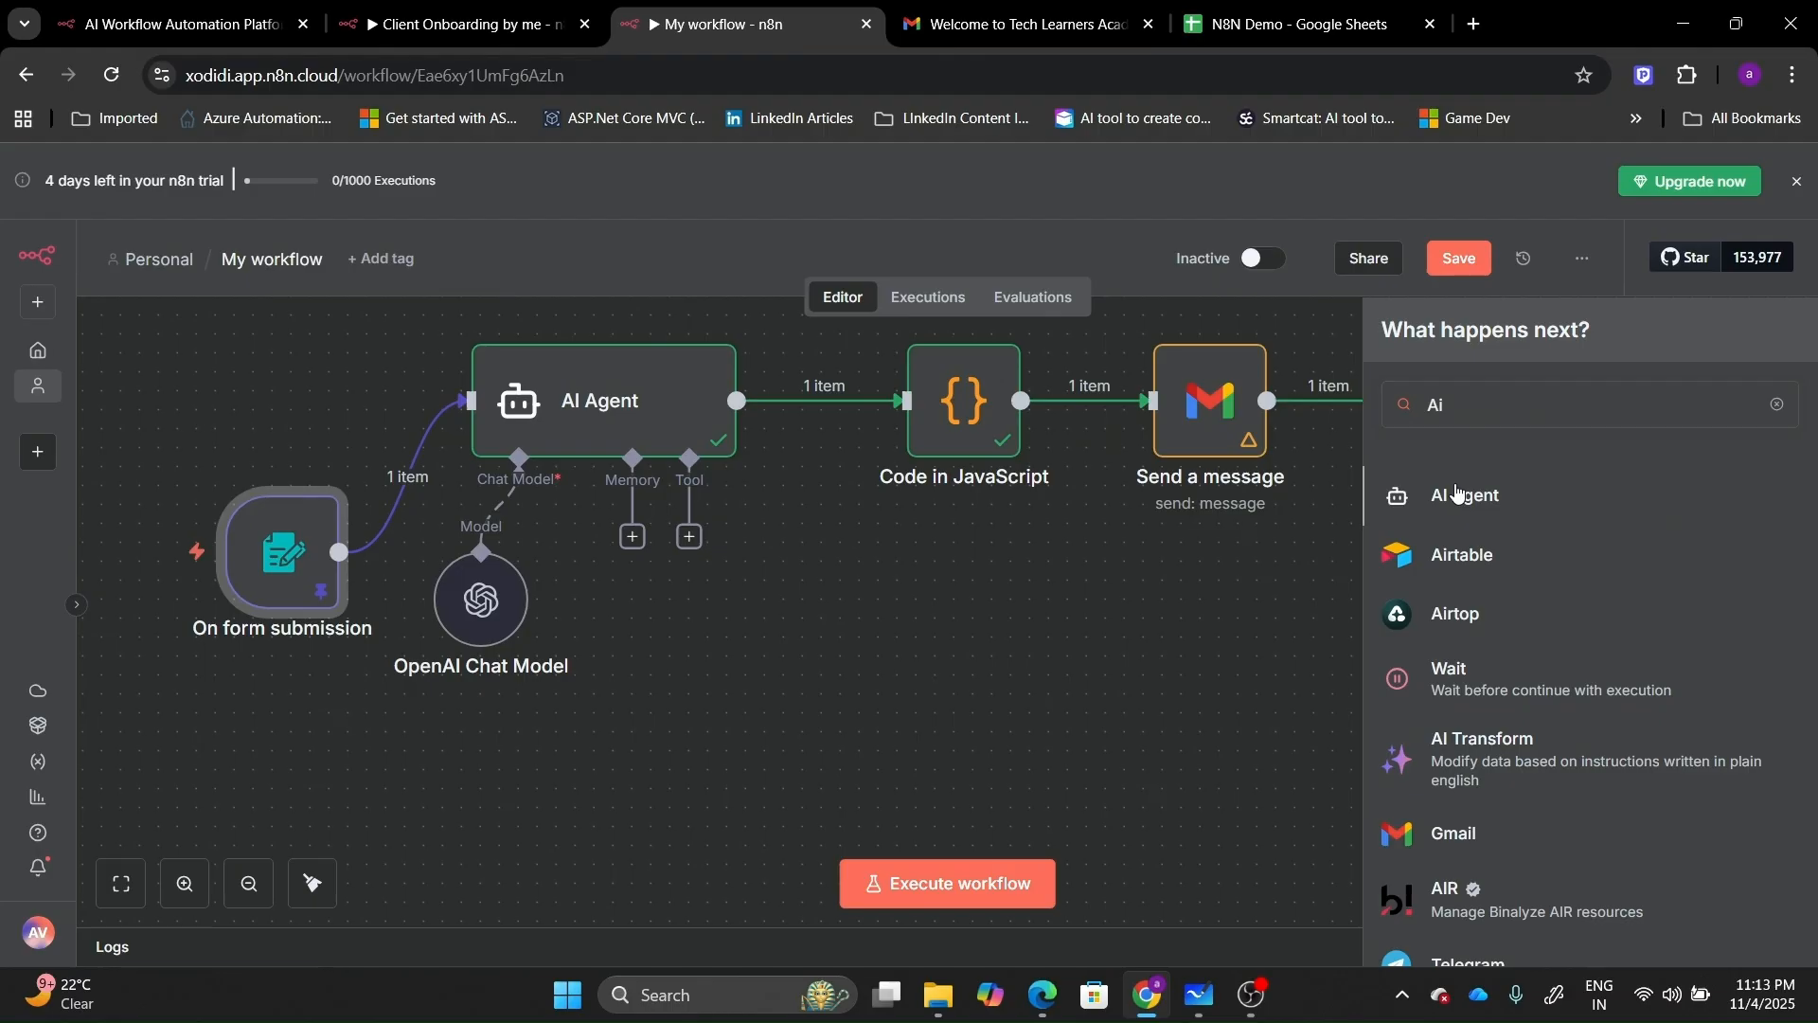
{"action": "left_click", "coordinate": [1457, 493]}
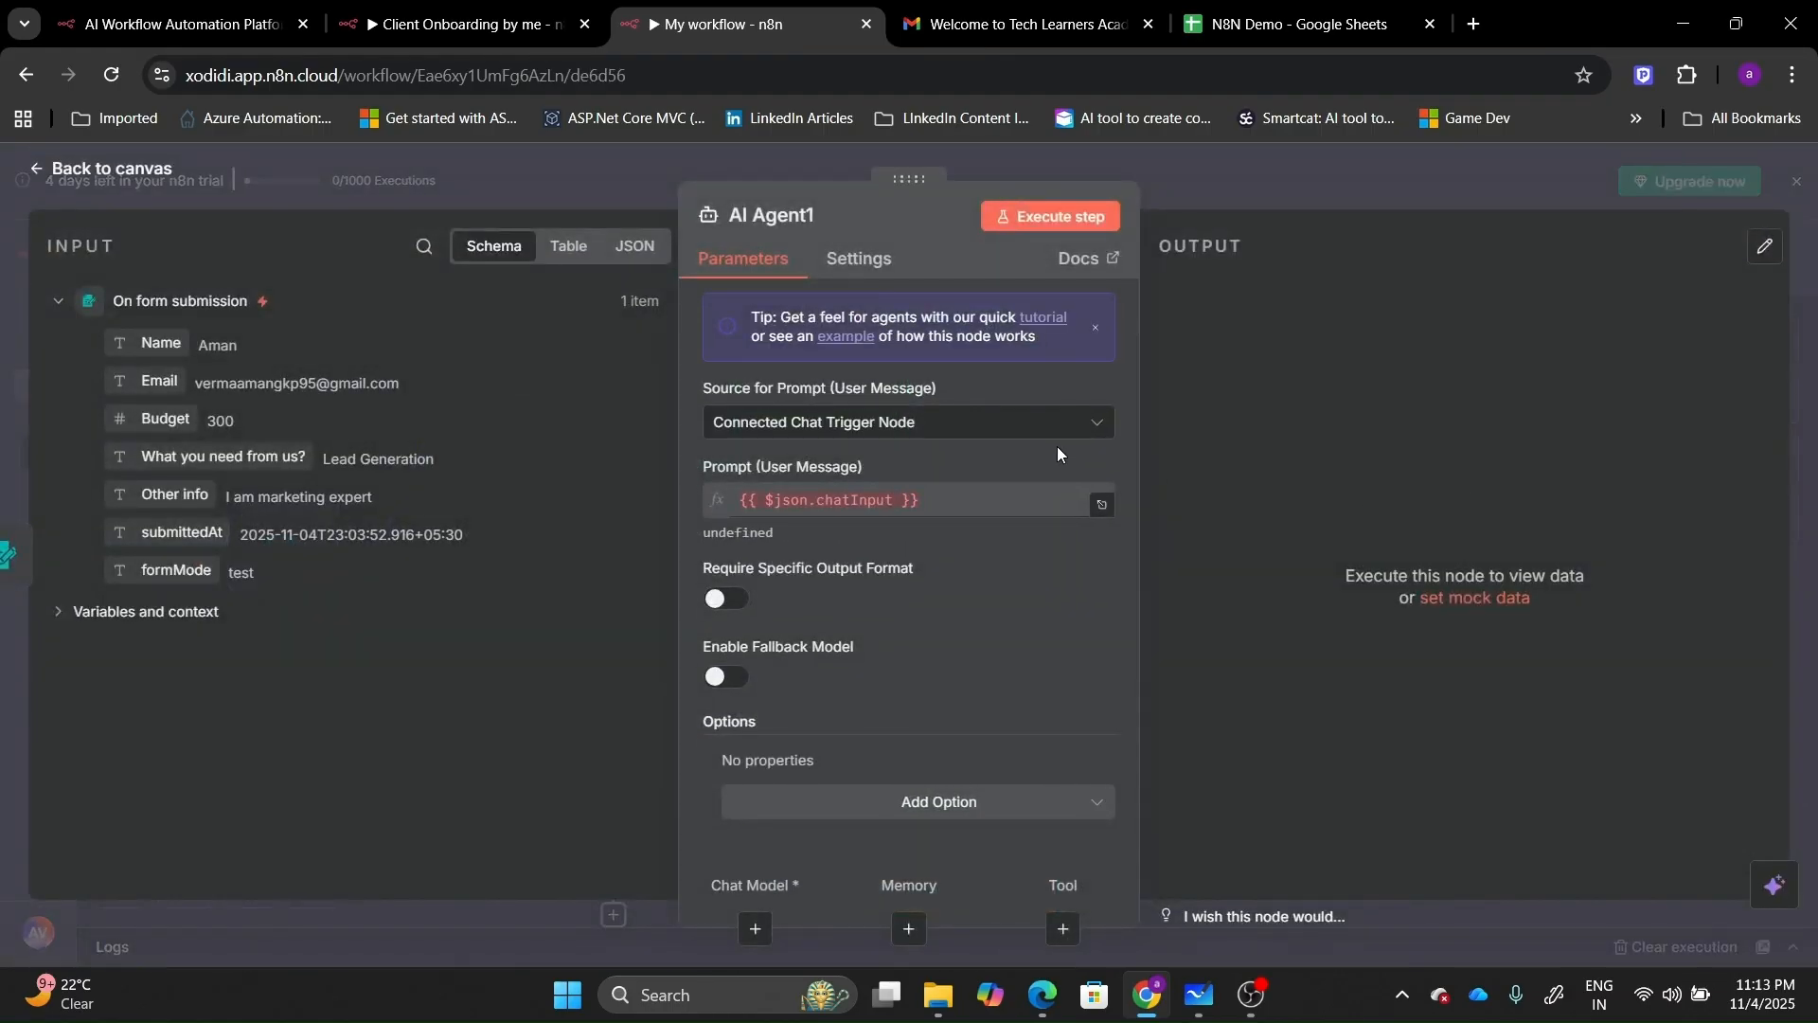
Set AI Agent1's prompt source to Define below as an expression in the full editor.
{"action": "left_click", "coordinate": [1046, 423]}
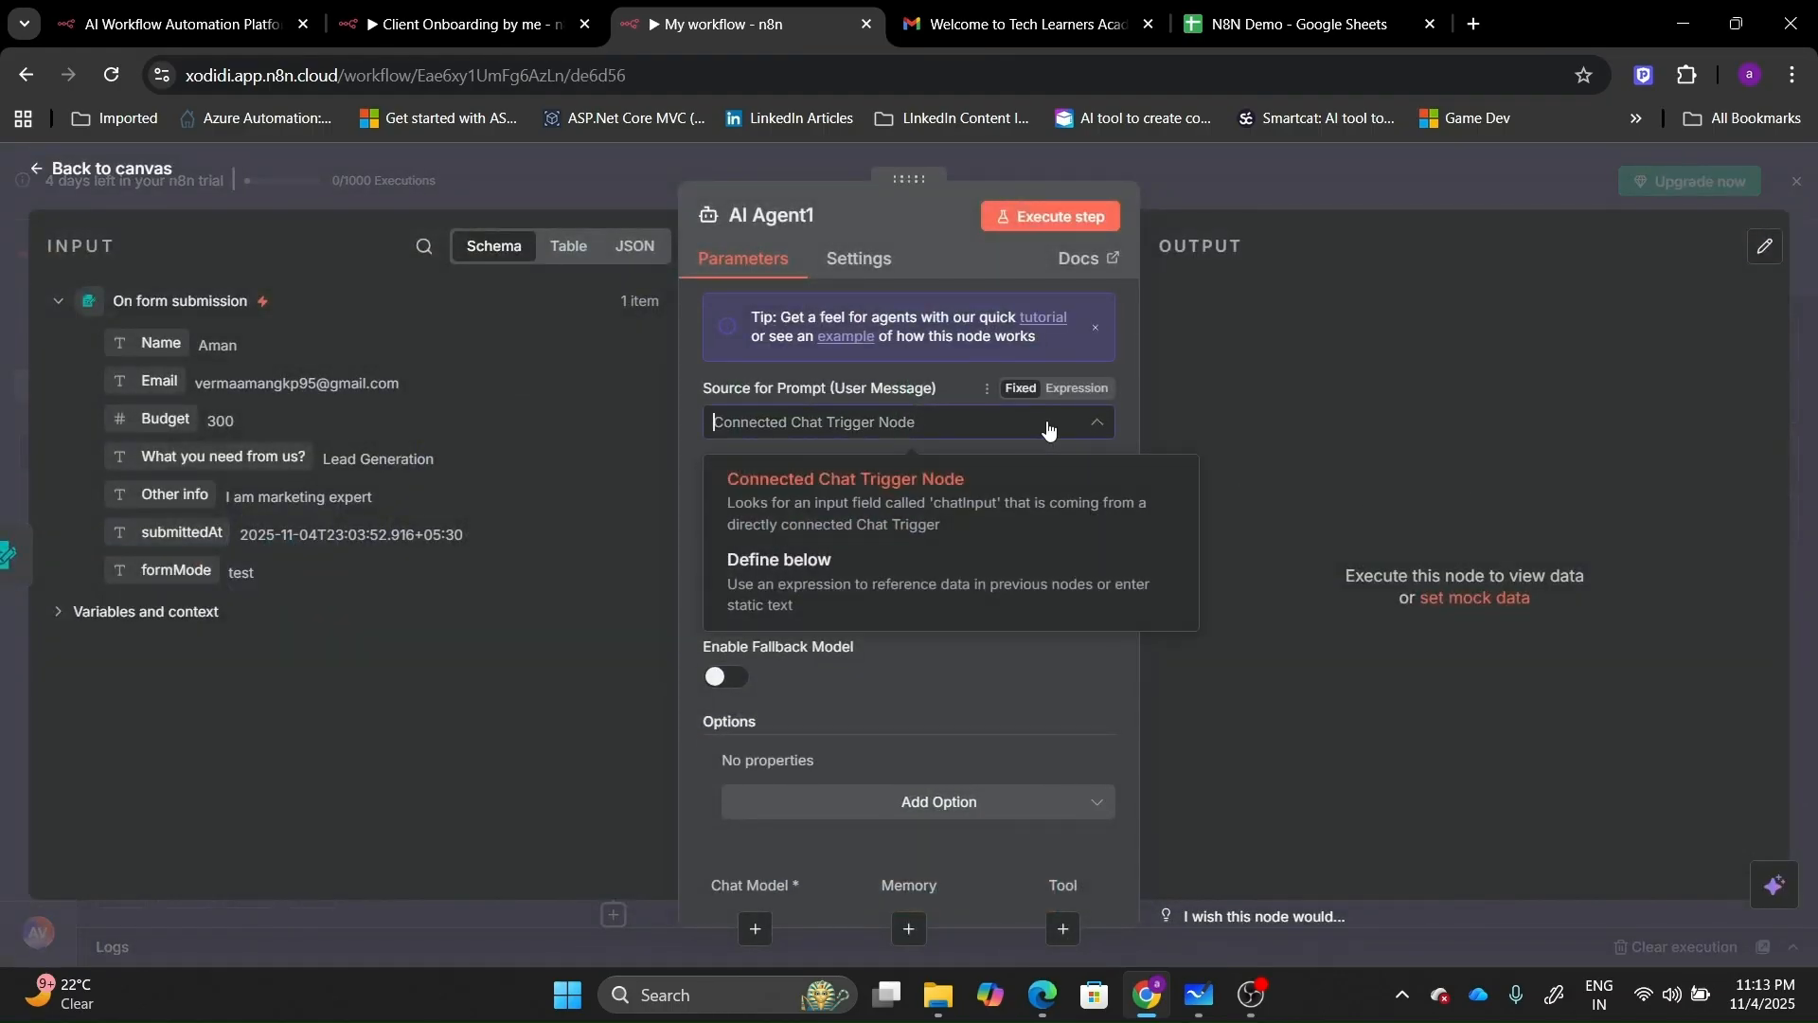
{"action": "left_click", "coordinate": [972, 571]}
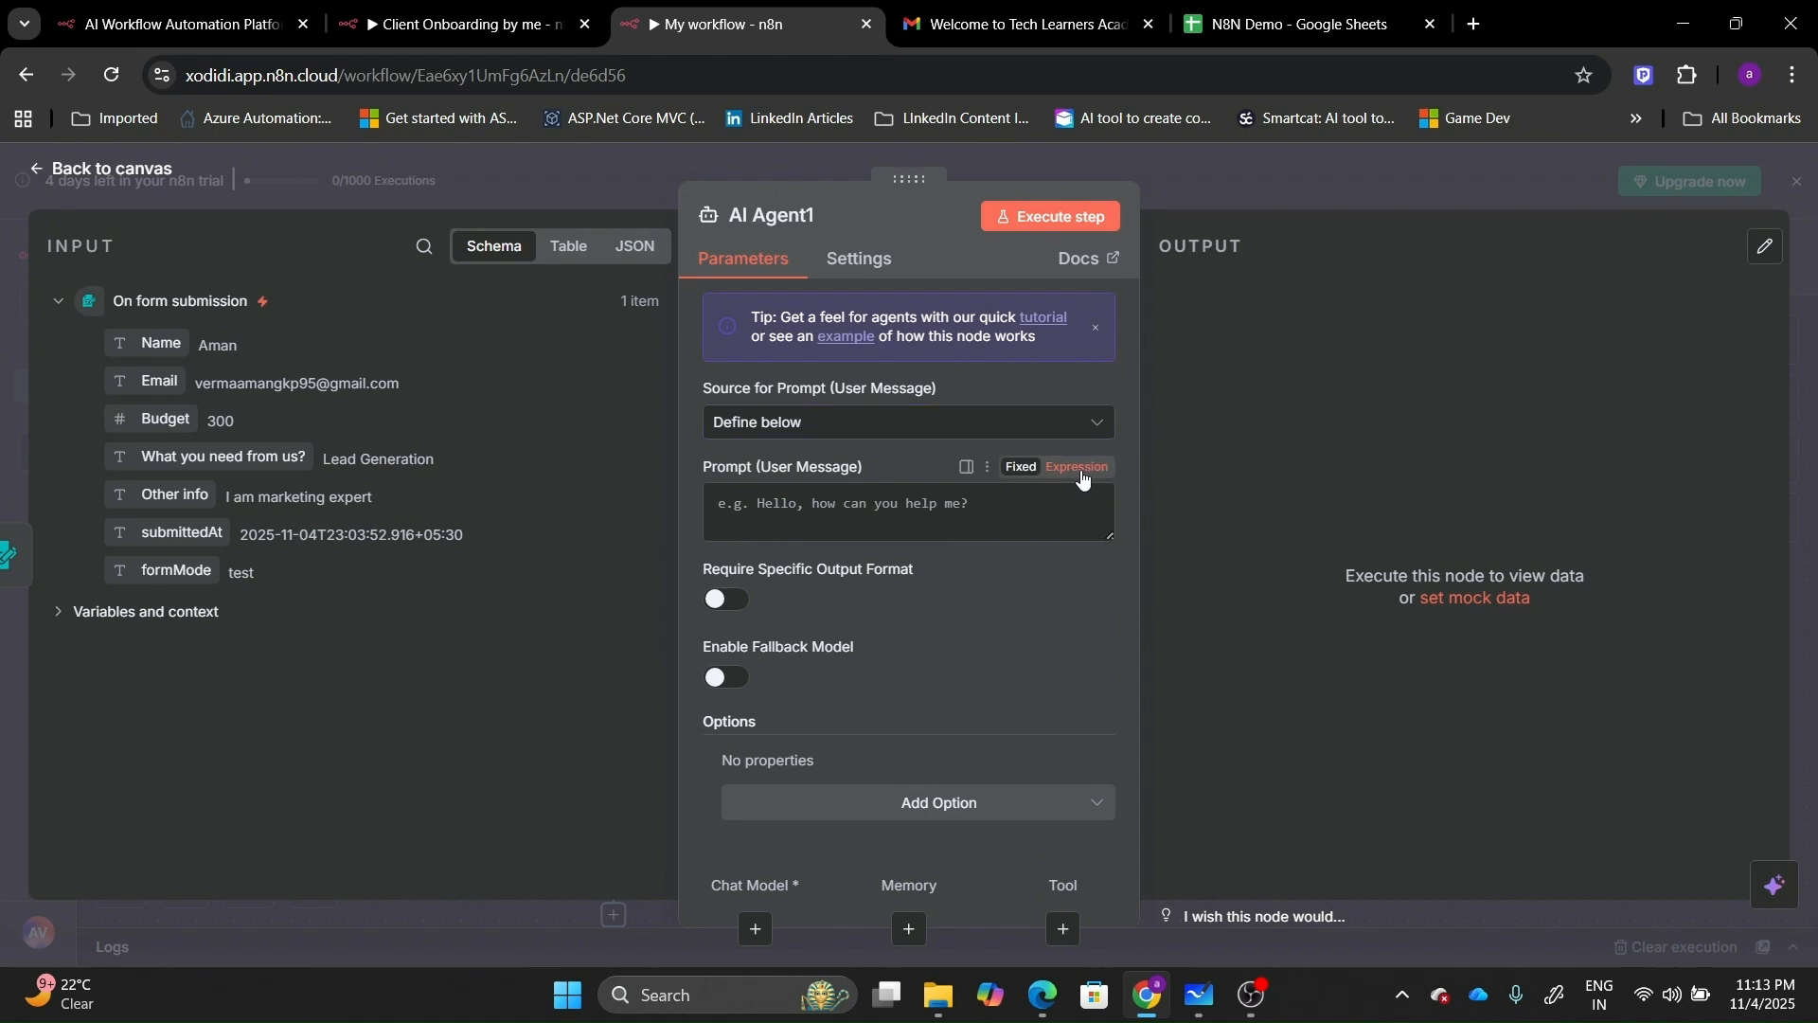
{"action": "left_click", "coordinate": [1085, 476]}
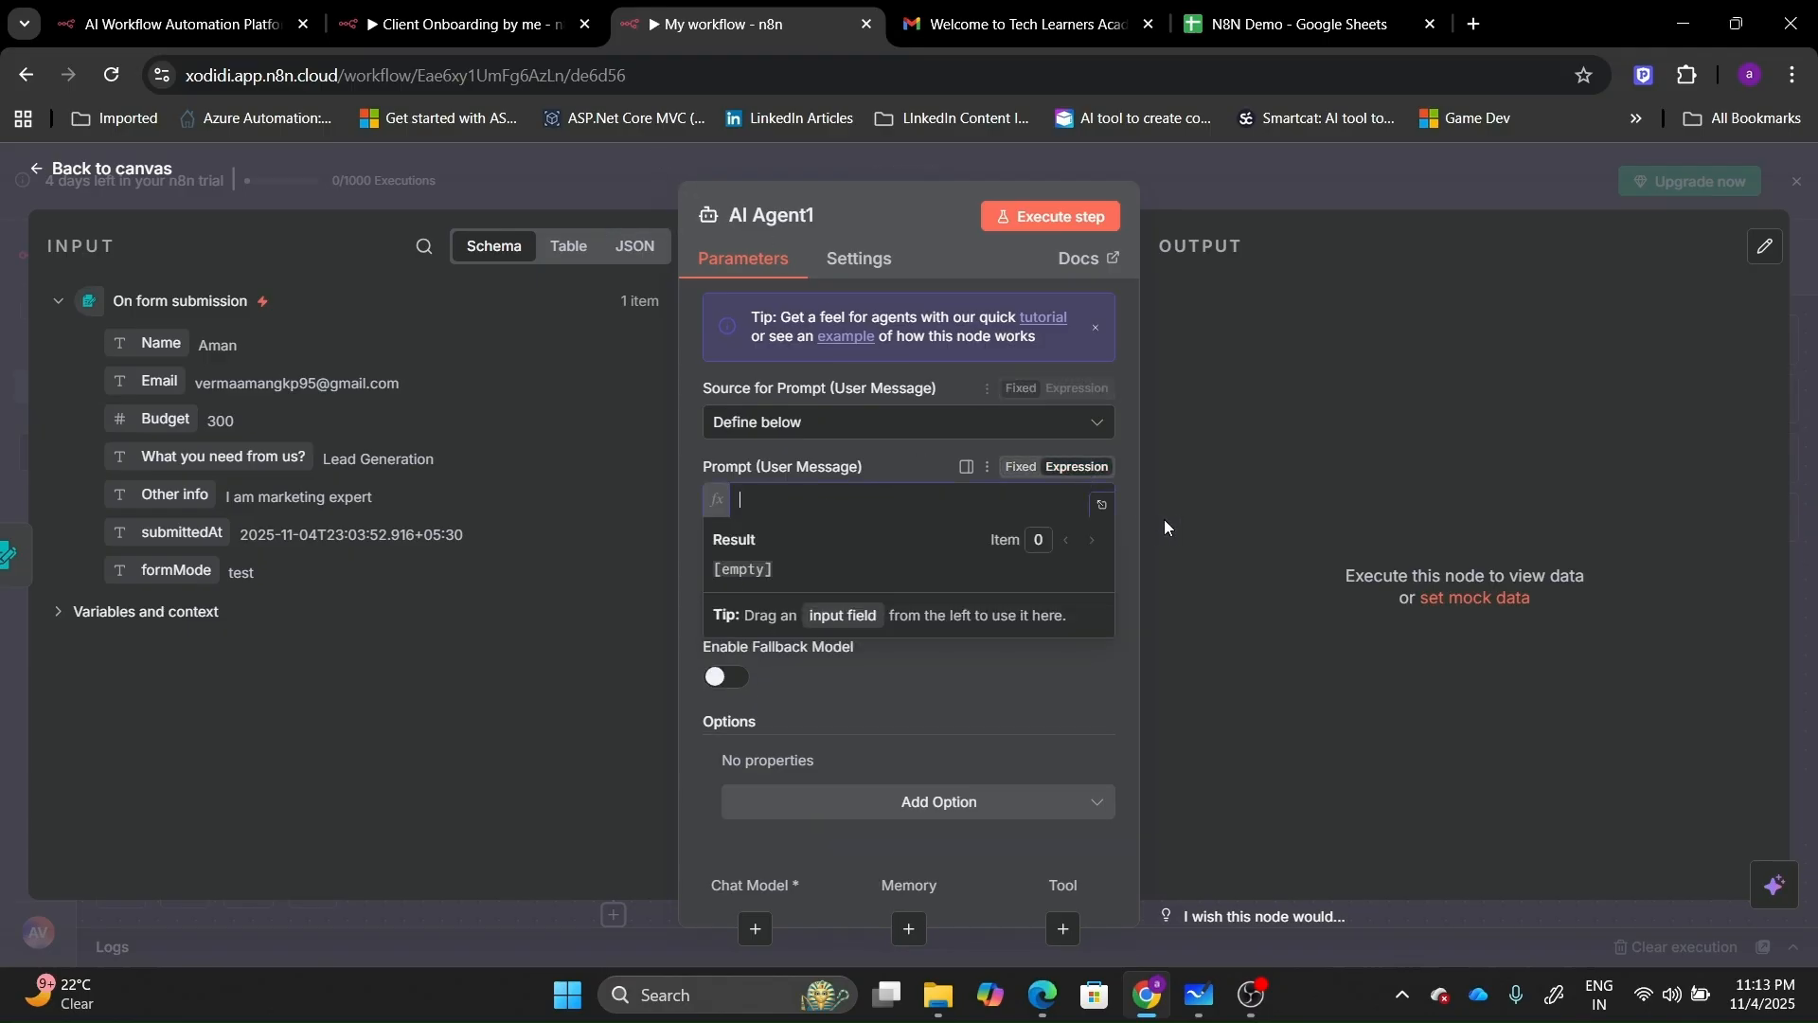
{"action": "left_click", "coordinate": [1102, 505]}
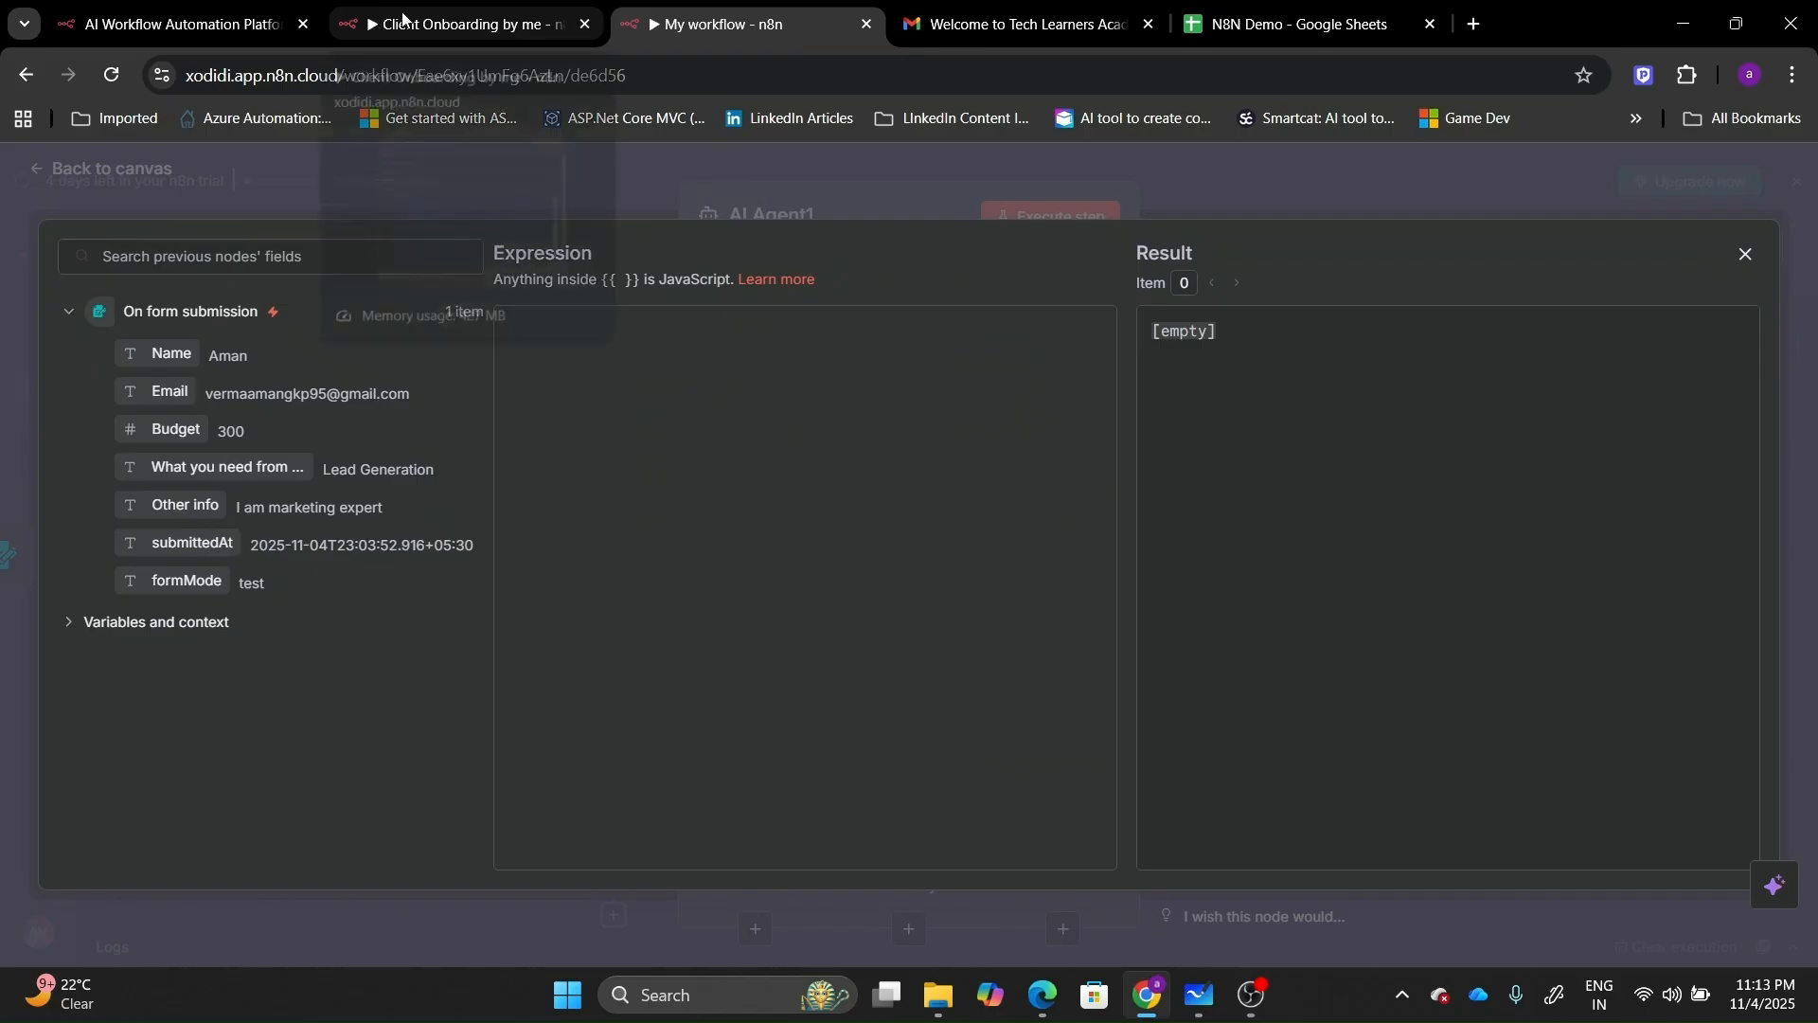
{"action": "left_click", "coordinate": [372, 19]}
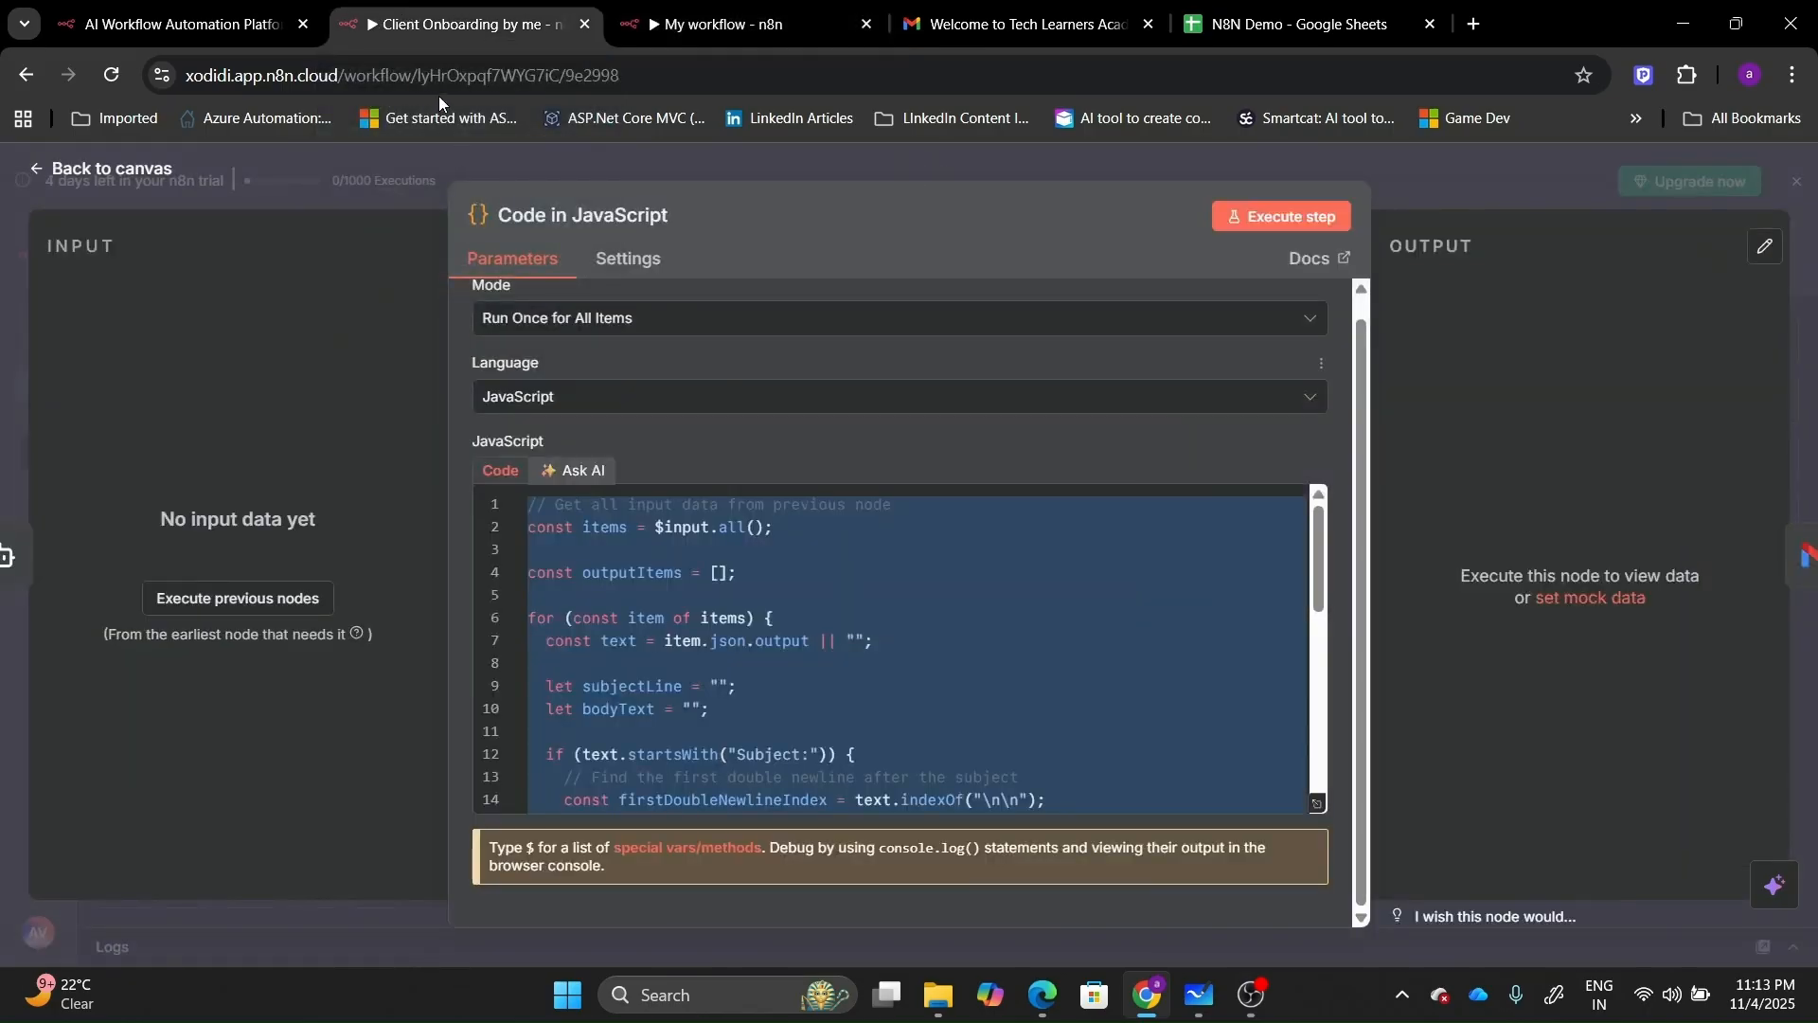
Copy the Client Profile Summary prompt from the Client Onboarding workflow's AI Agent1.
{"action": "left_click", "coordinate": [120, 171]}
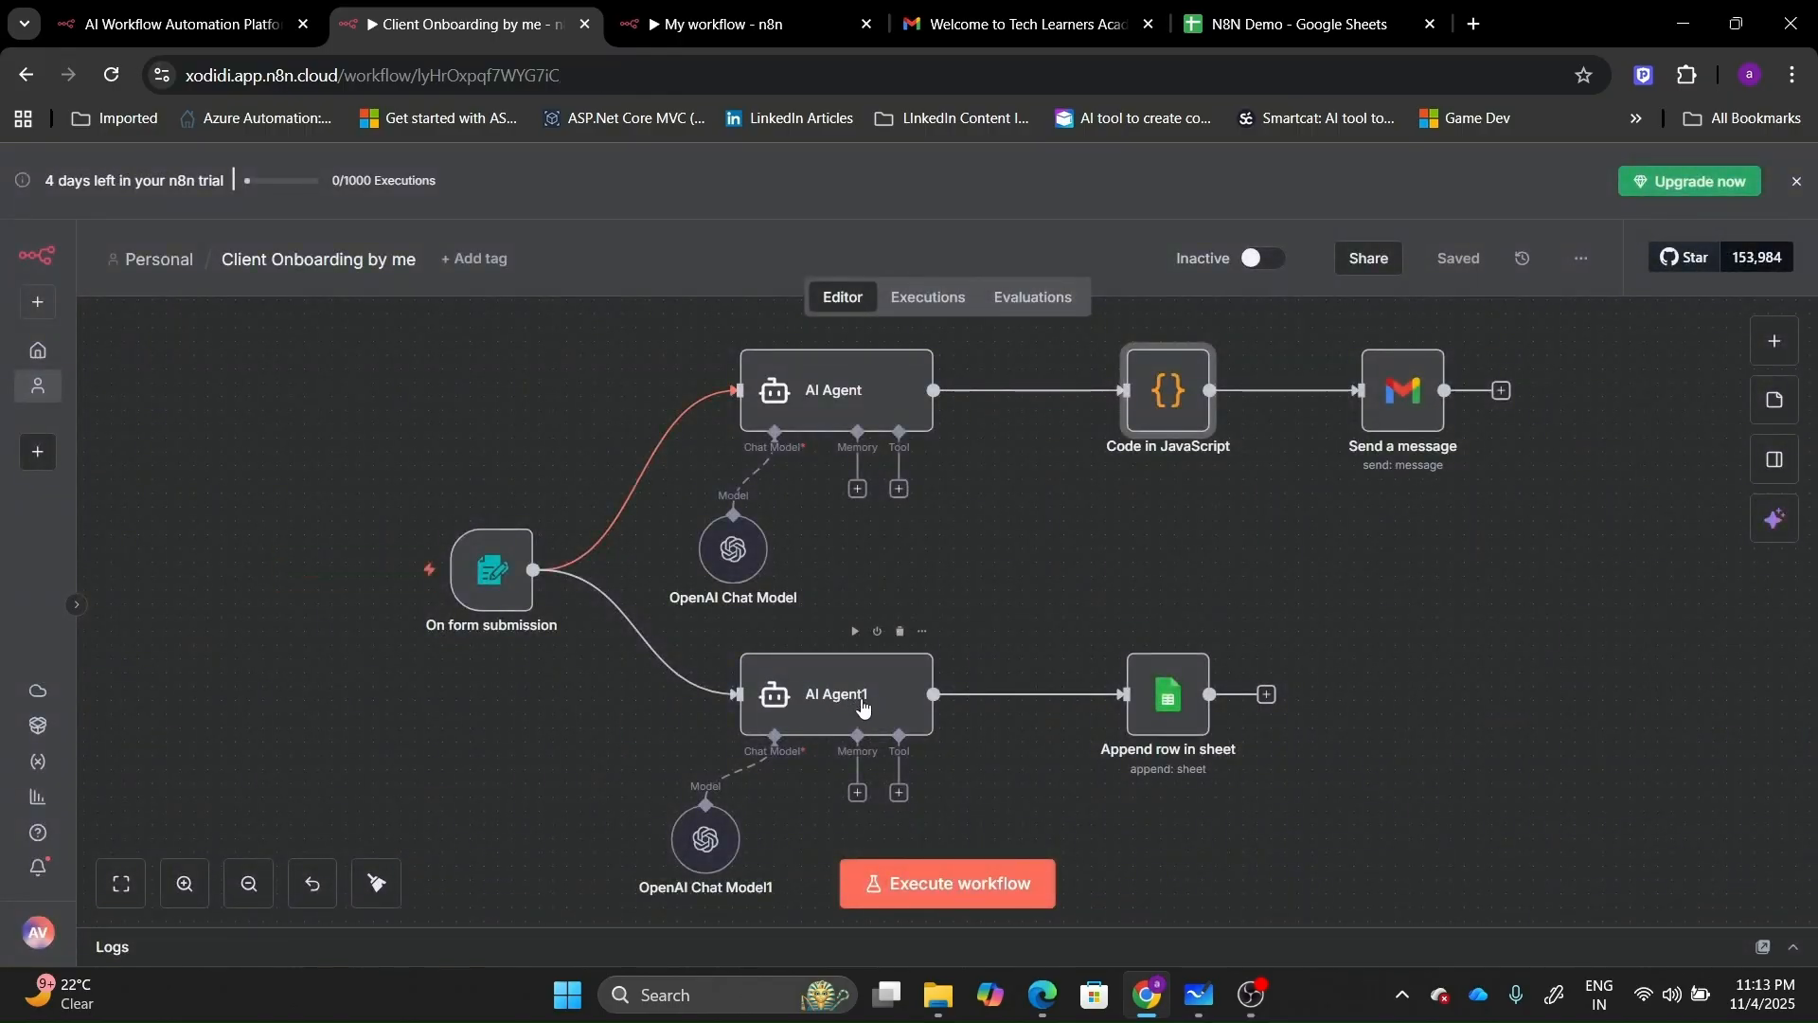
{"action": "double_click", "coordinate": [861, 697]}
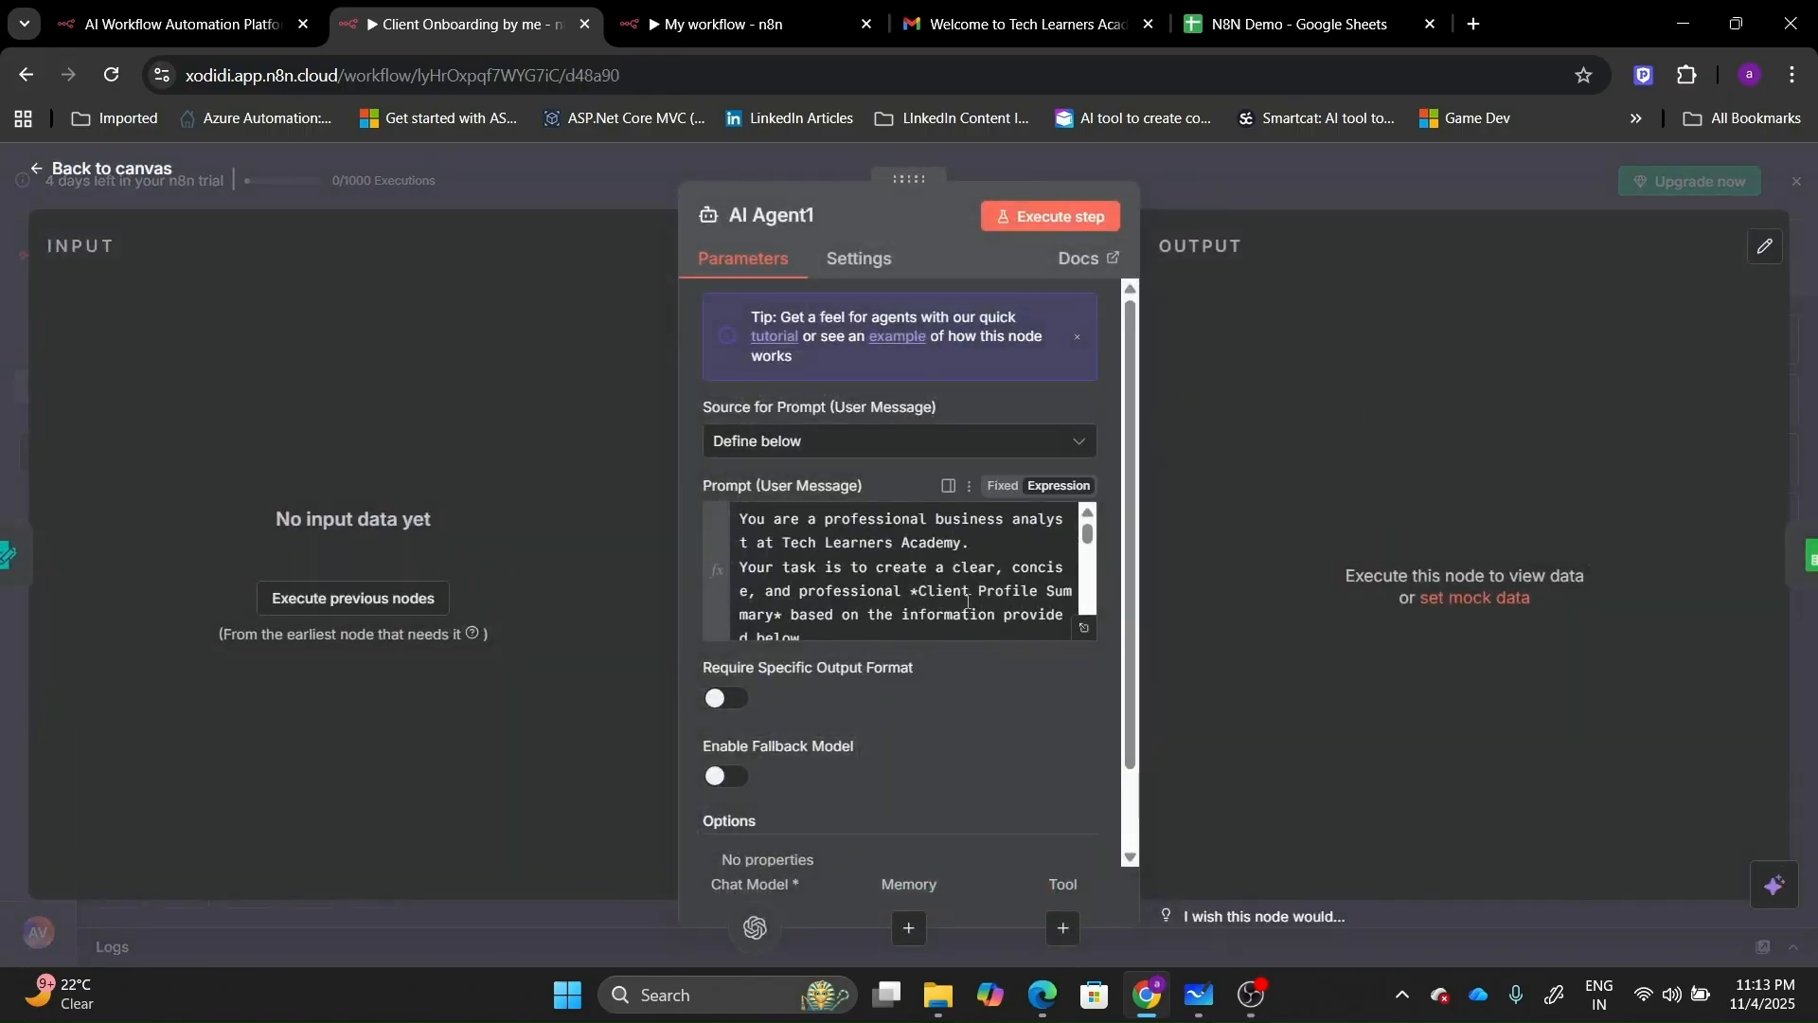
{"action": "left_click", "coordinate": [1088, 631]}
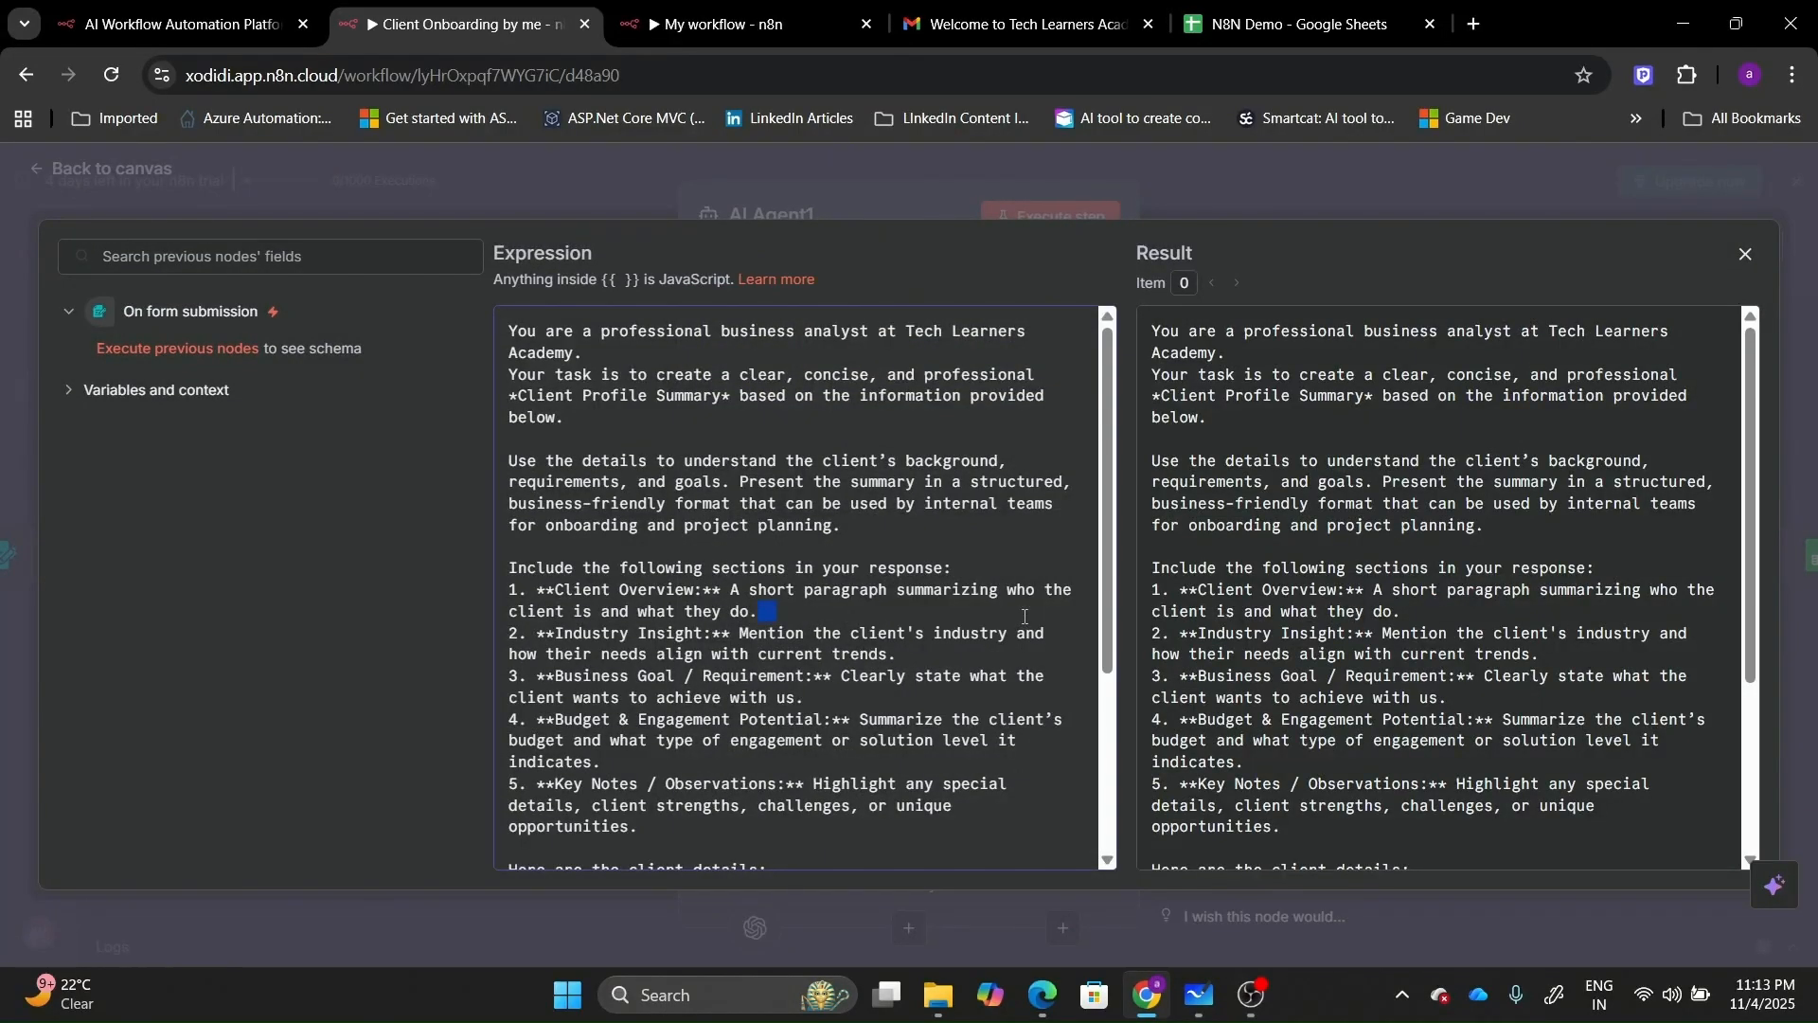
{"action": "key", "text": "ctrl+a"}
{"action": "key", "text": "ctrl+c"}
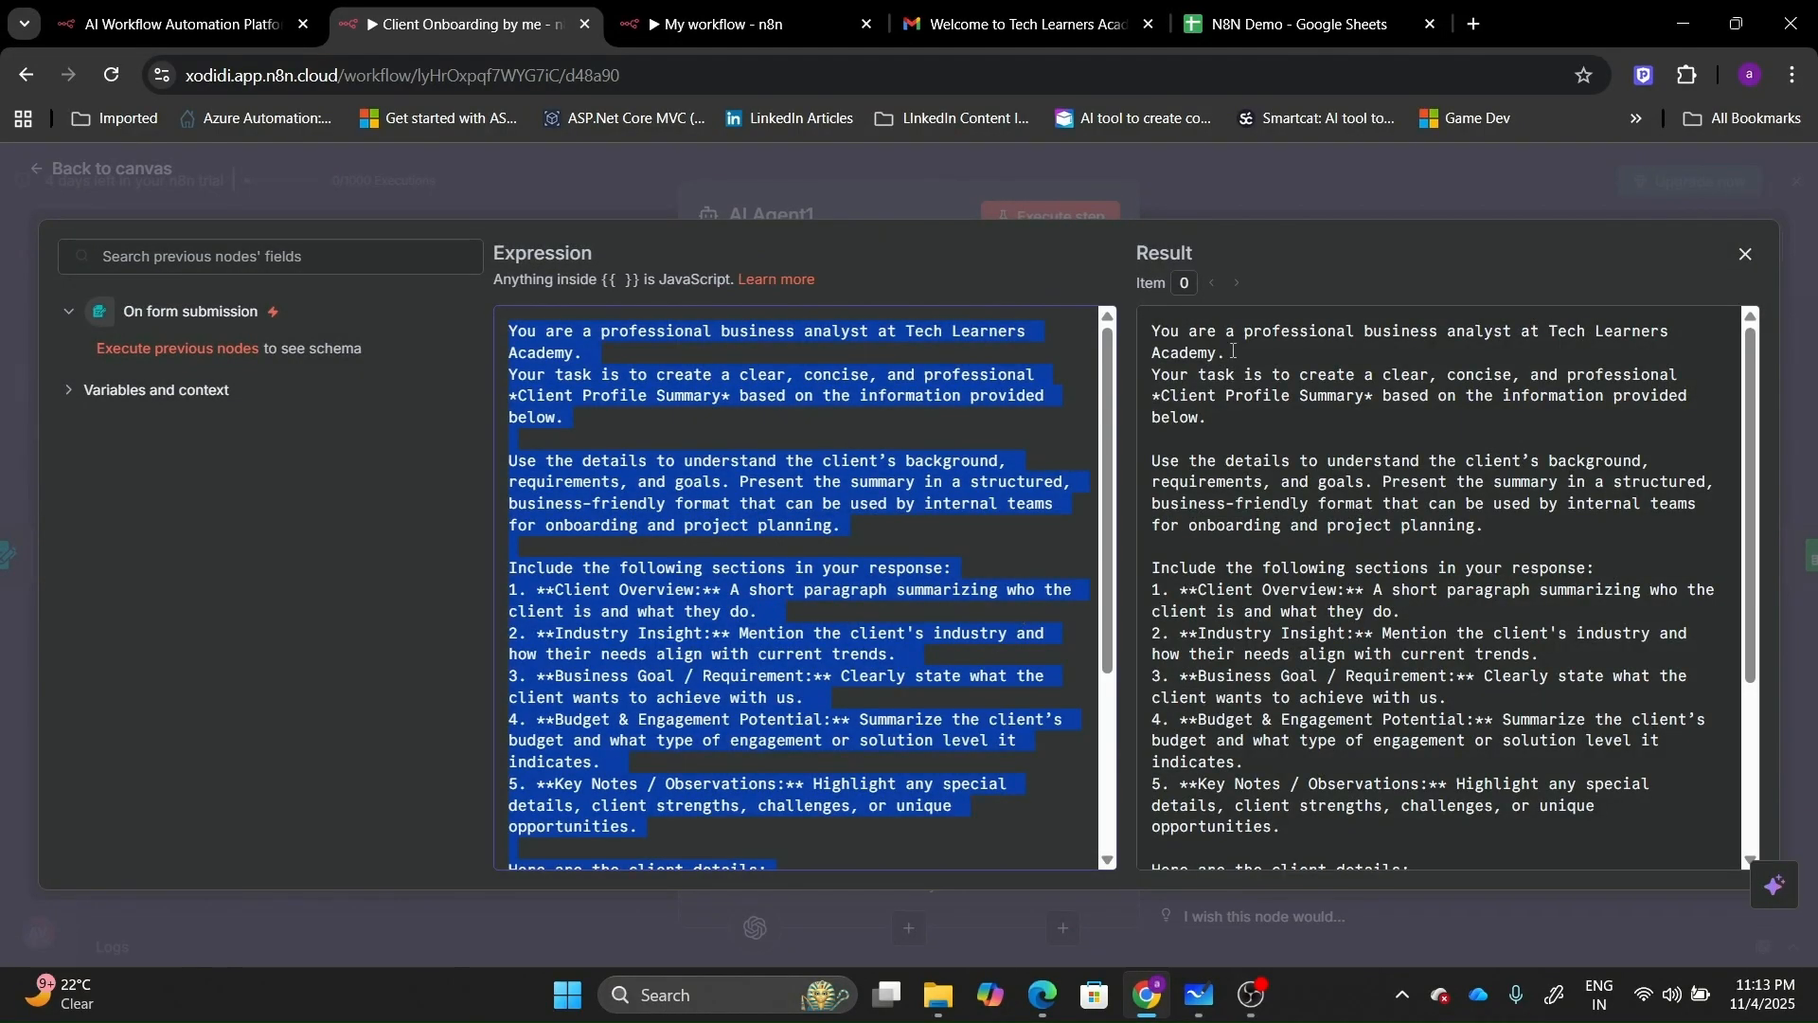
{"action": "left_click", "coordinate": [1746, 254]}
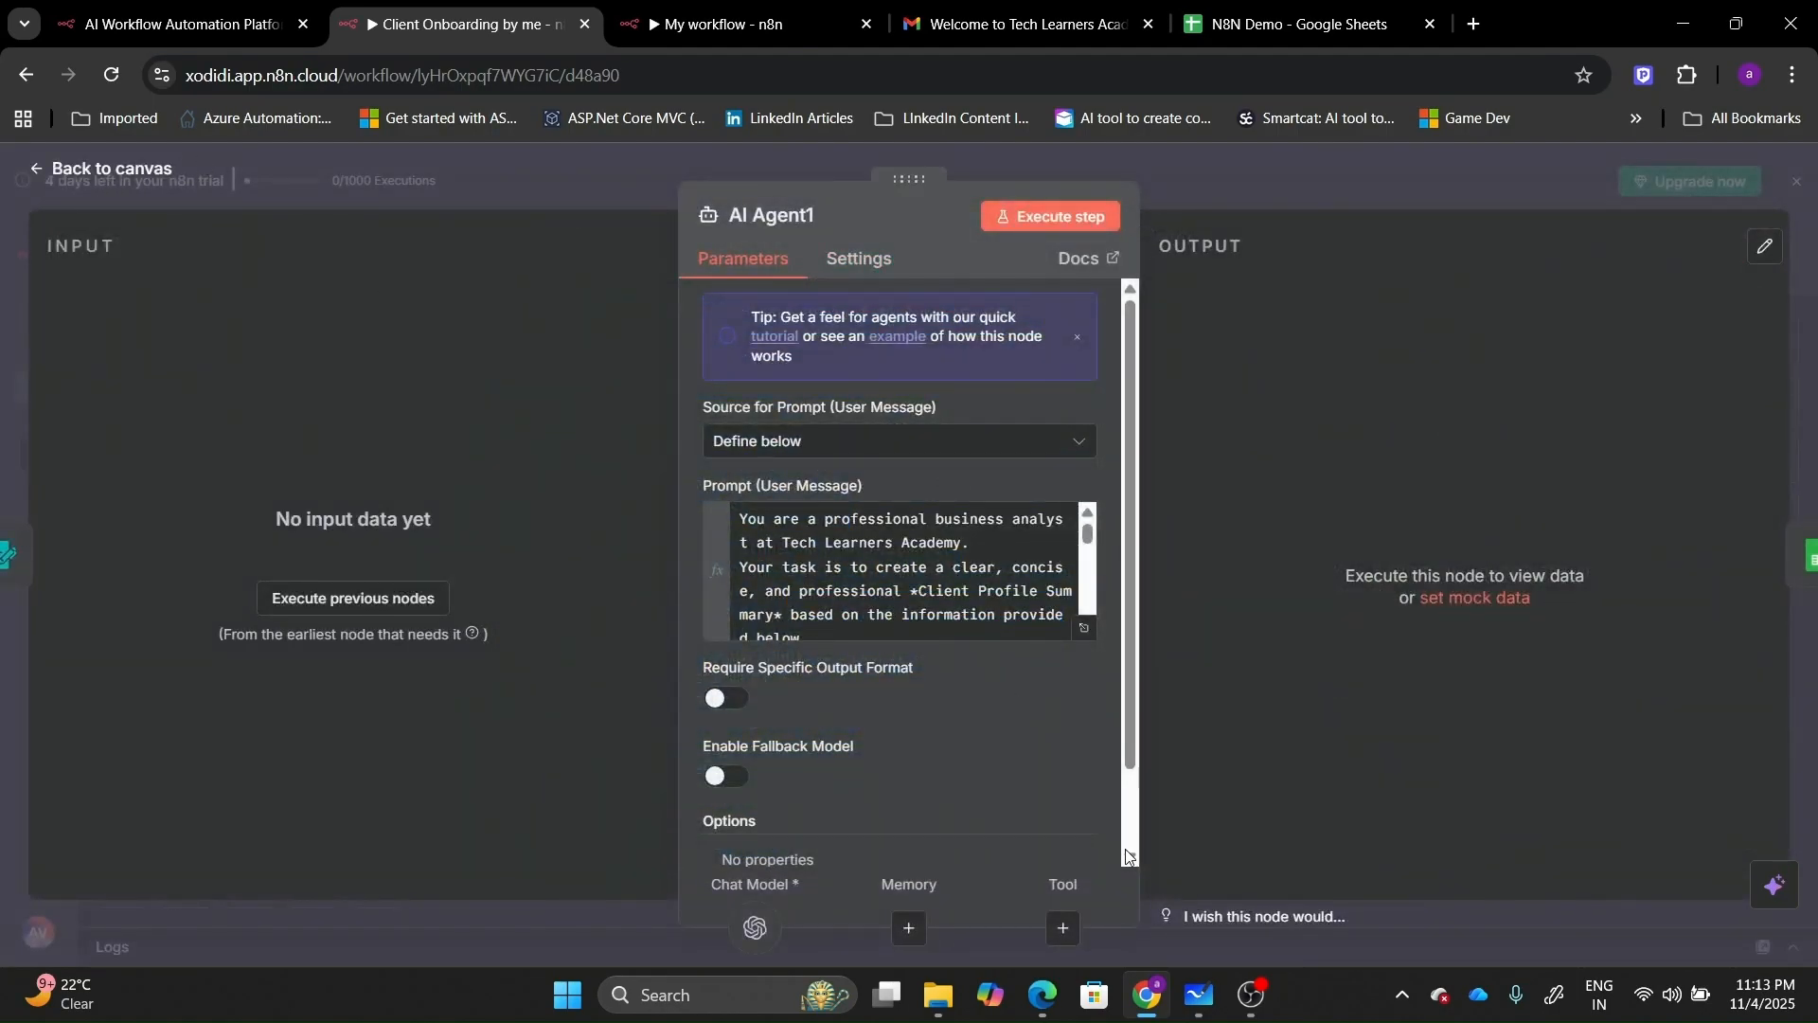
{"action": "left_click", "coordinate": [1127, 858]}
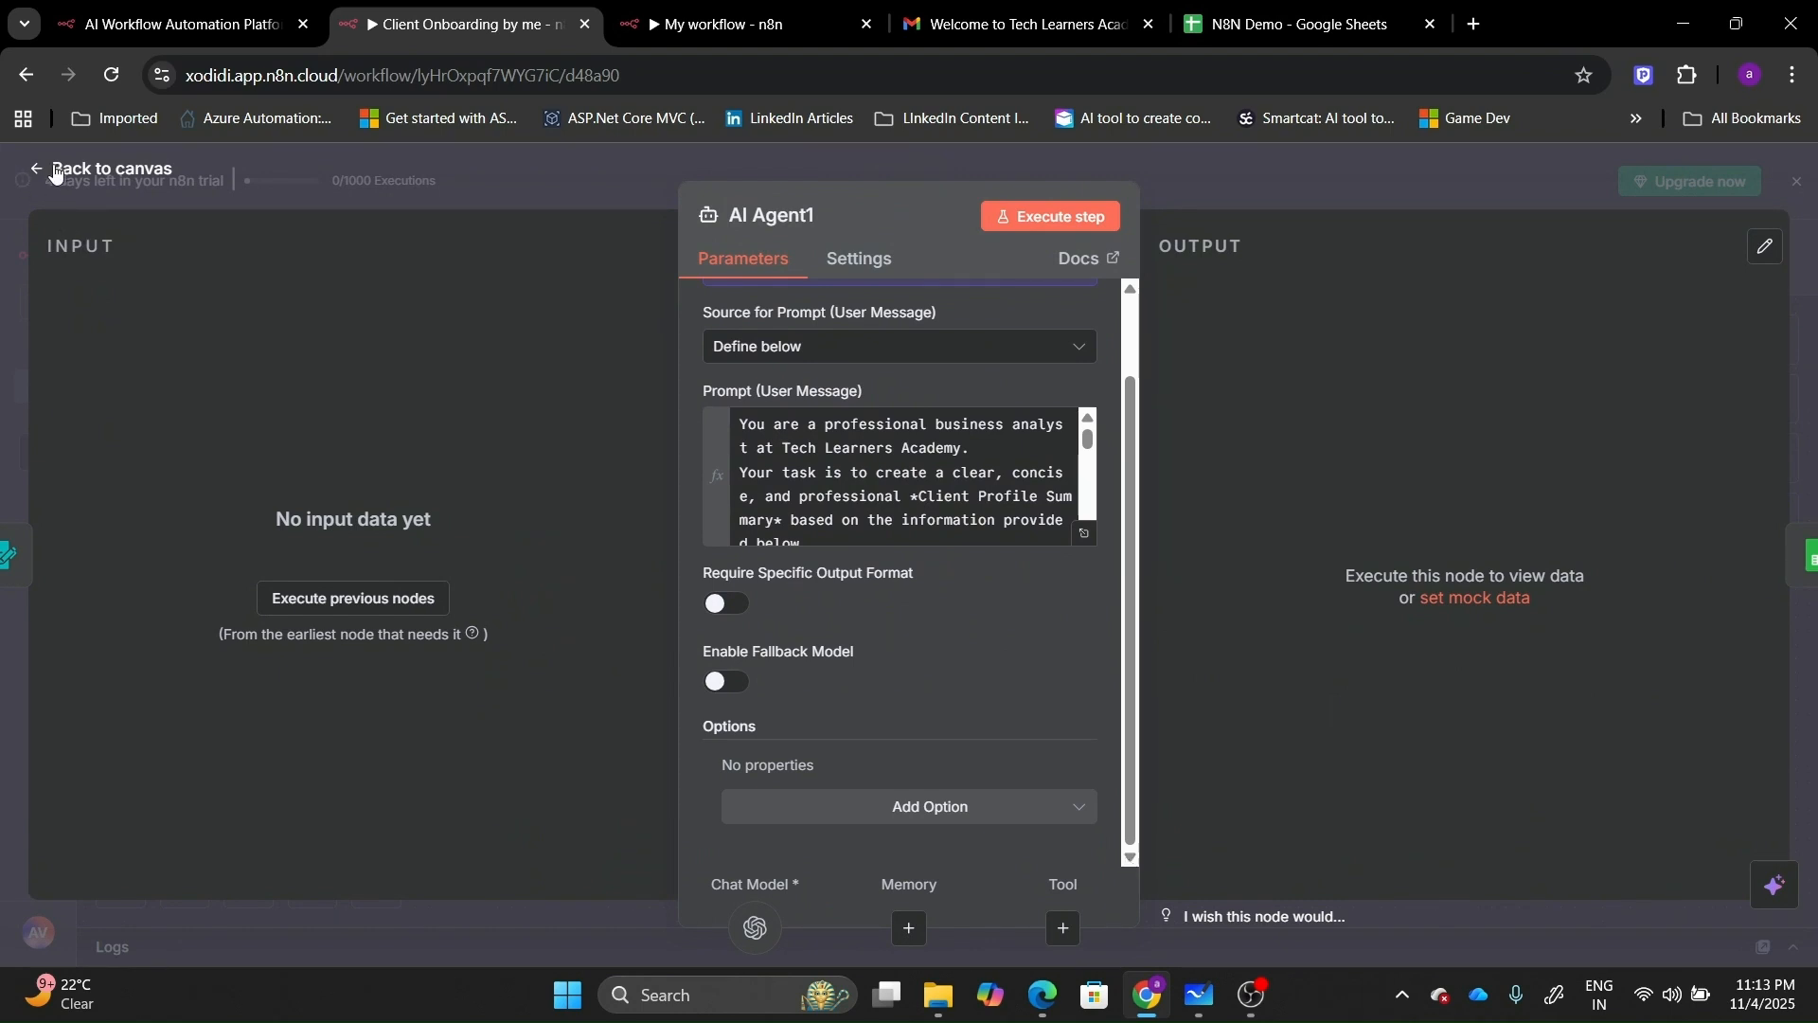
{"action": "left_click", "coordinate": [104, 168]}
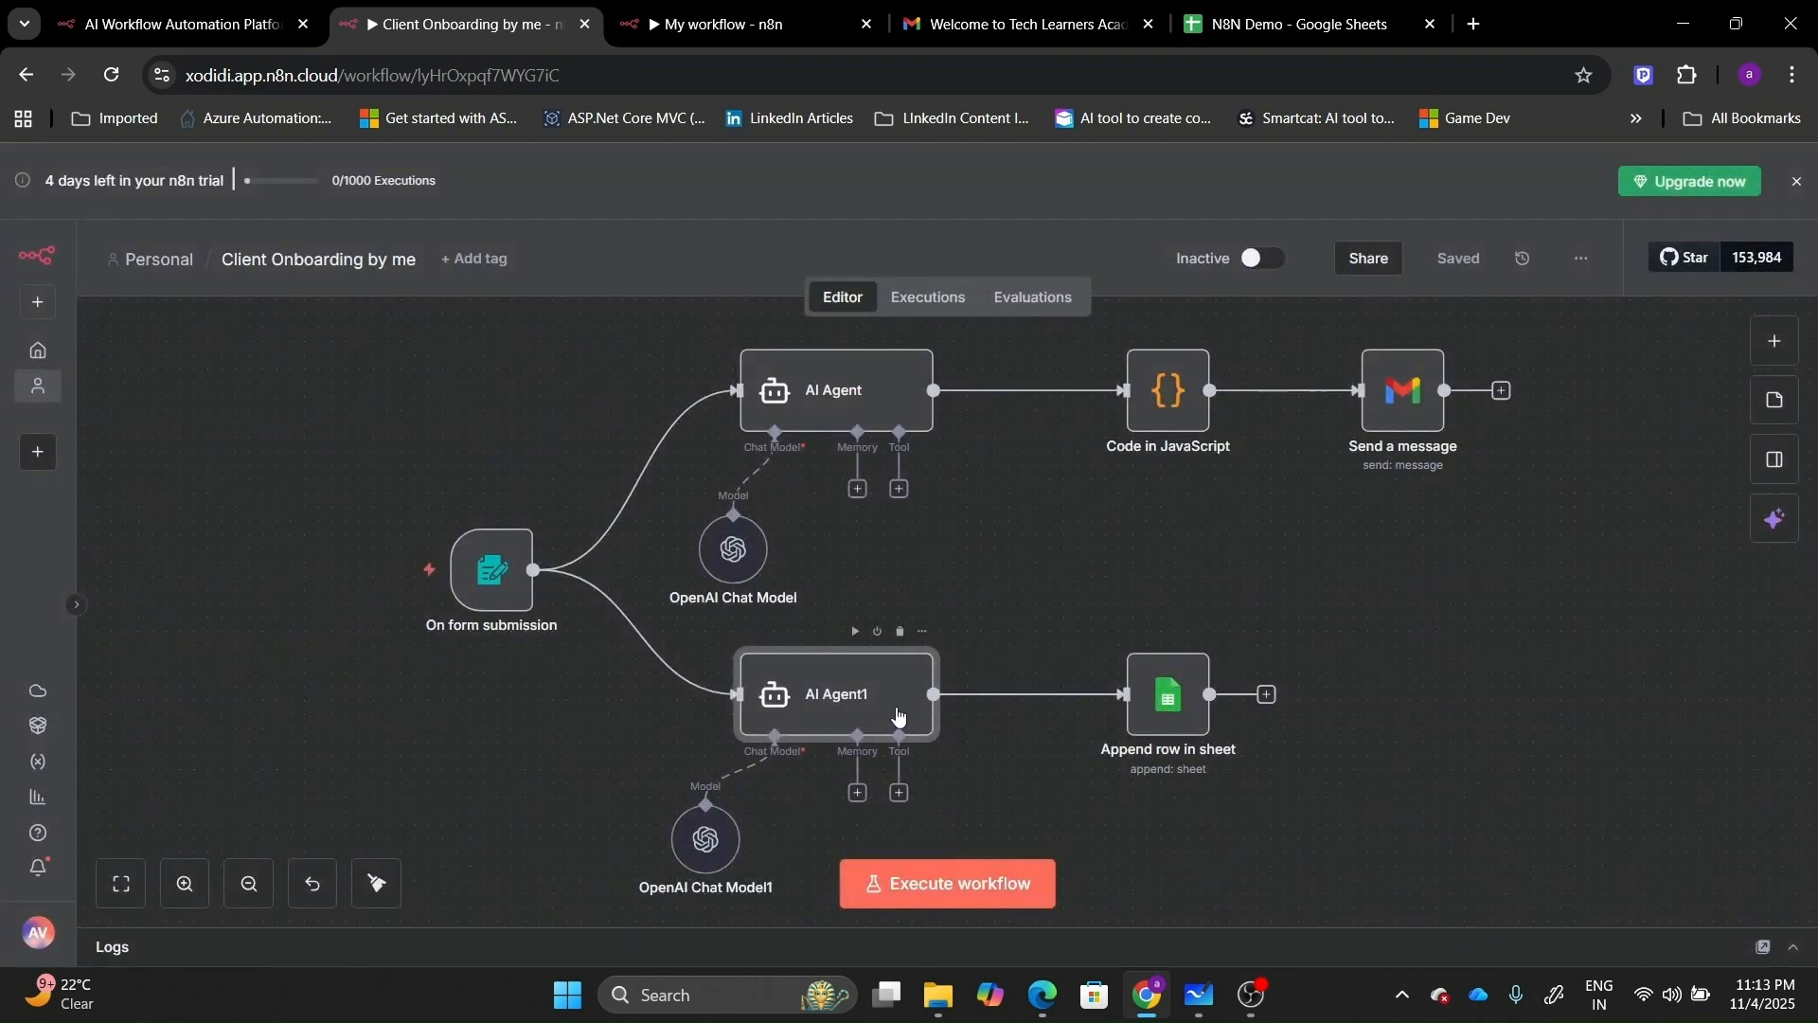
{"action": "left_click", "coordinate": [742, 7]}
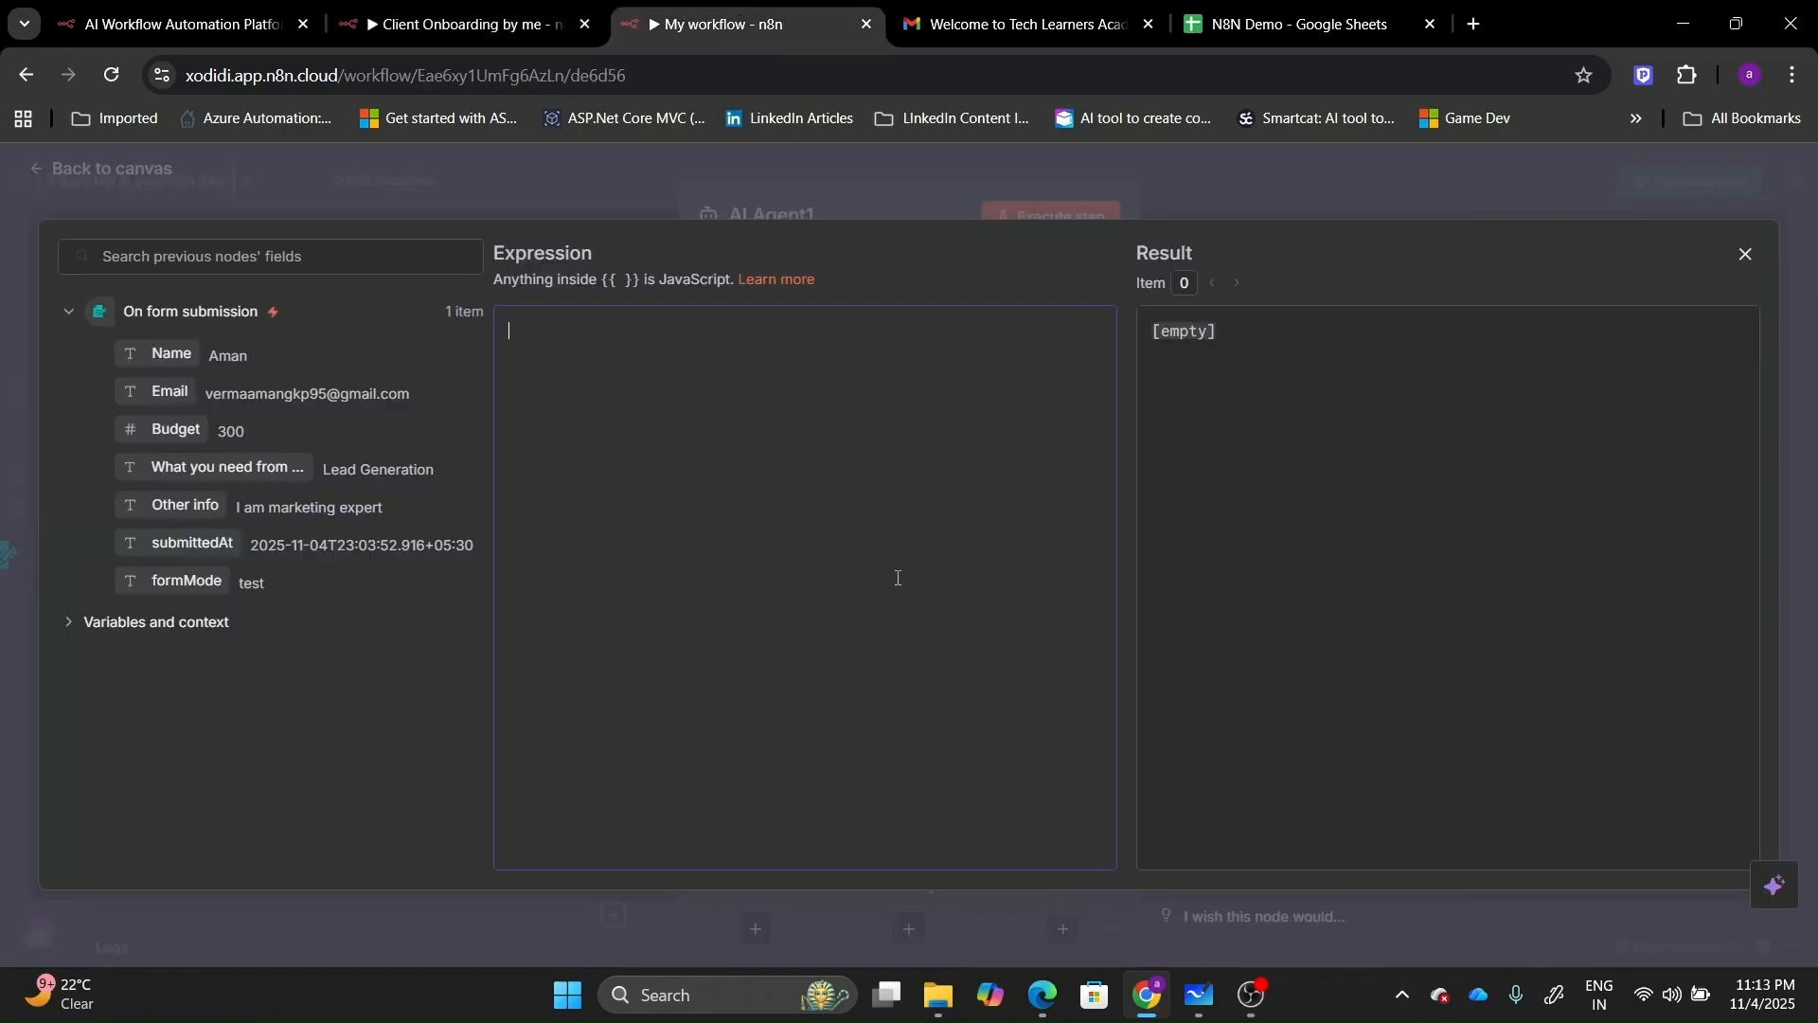
Paste the Client Profile Summary prompt into AI Agent1's expression editor.
{"action": "key", "text": "ctrl+v"}
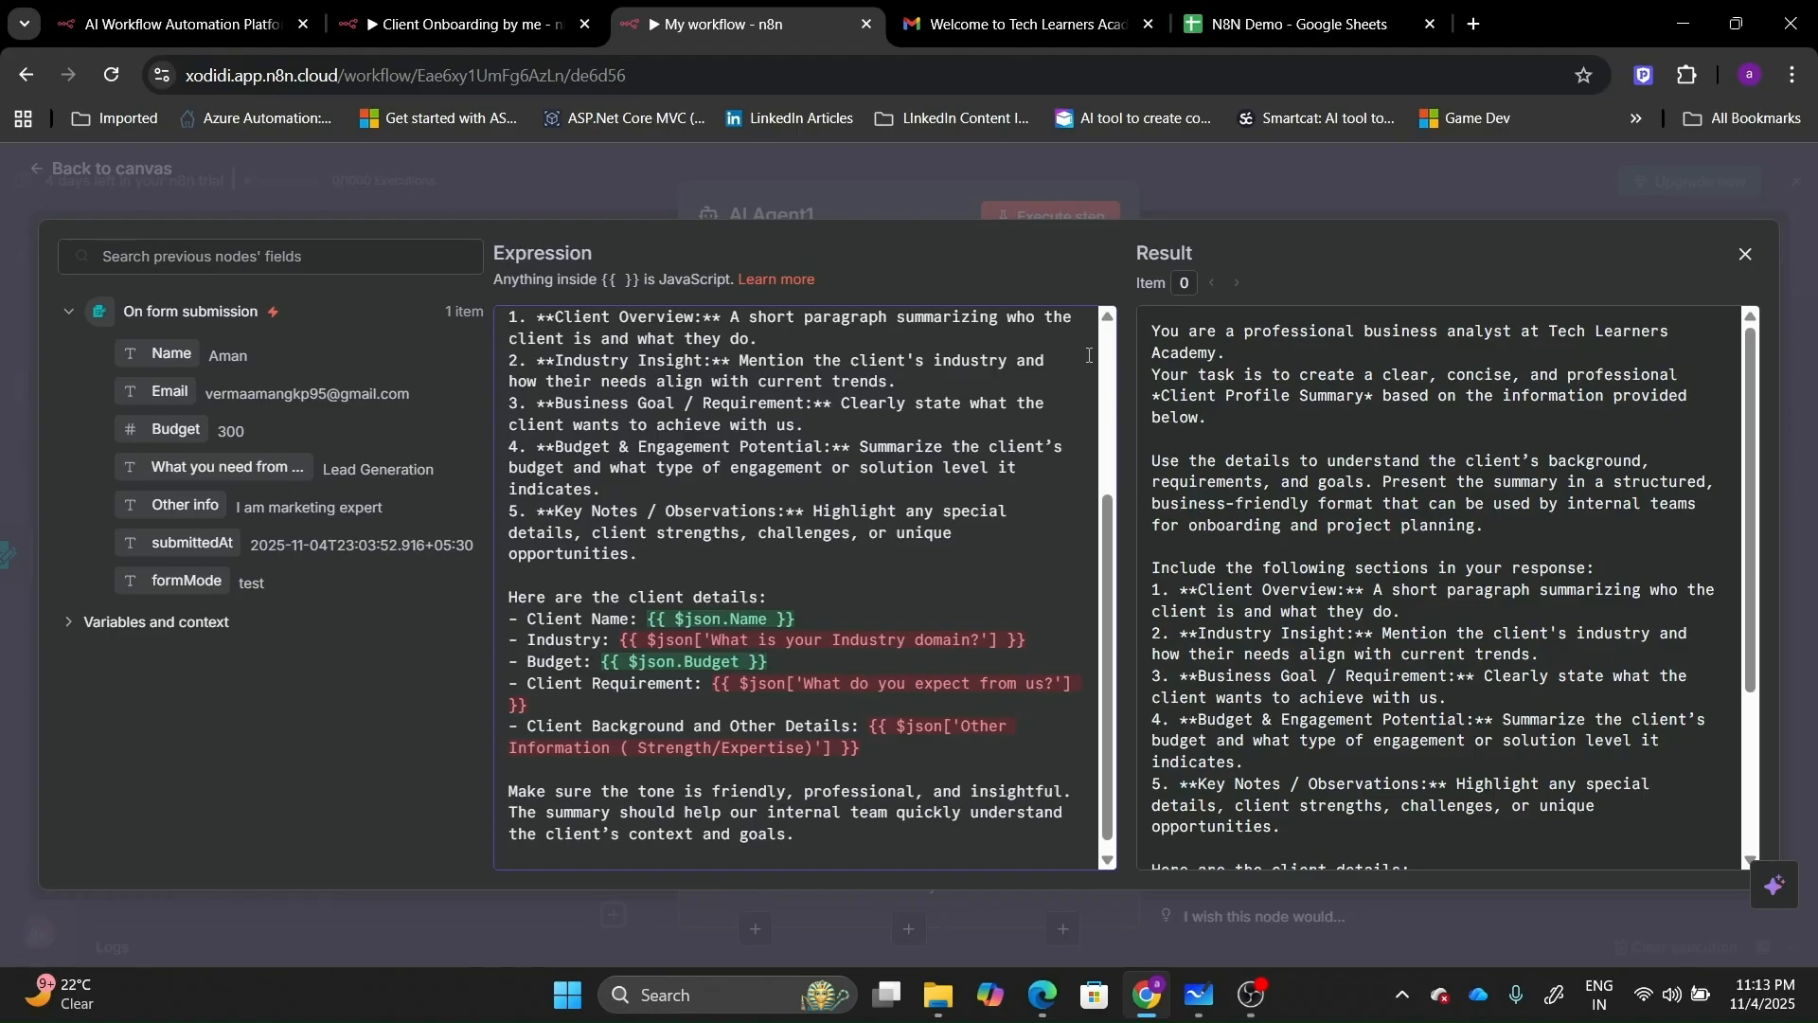
{"action": "scroll", "coordinate": [1106, 345], "scroll_direction": "up", "scroll_amount": 3}
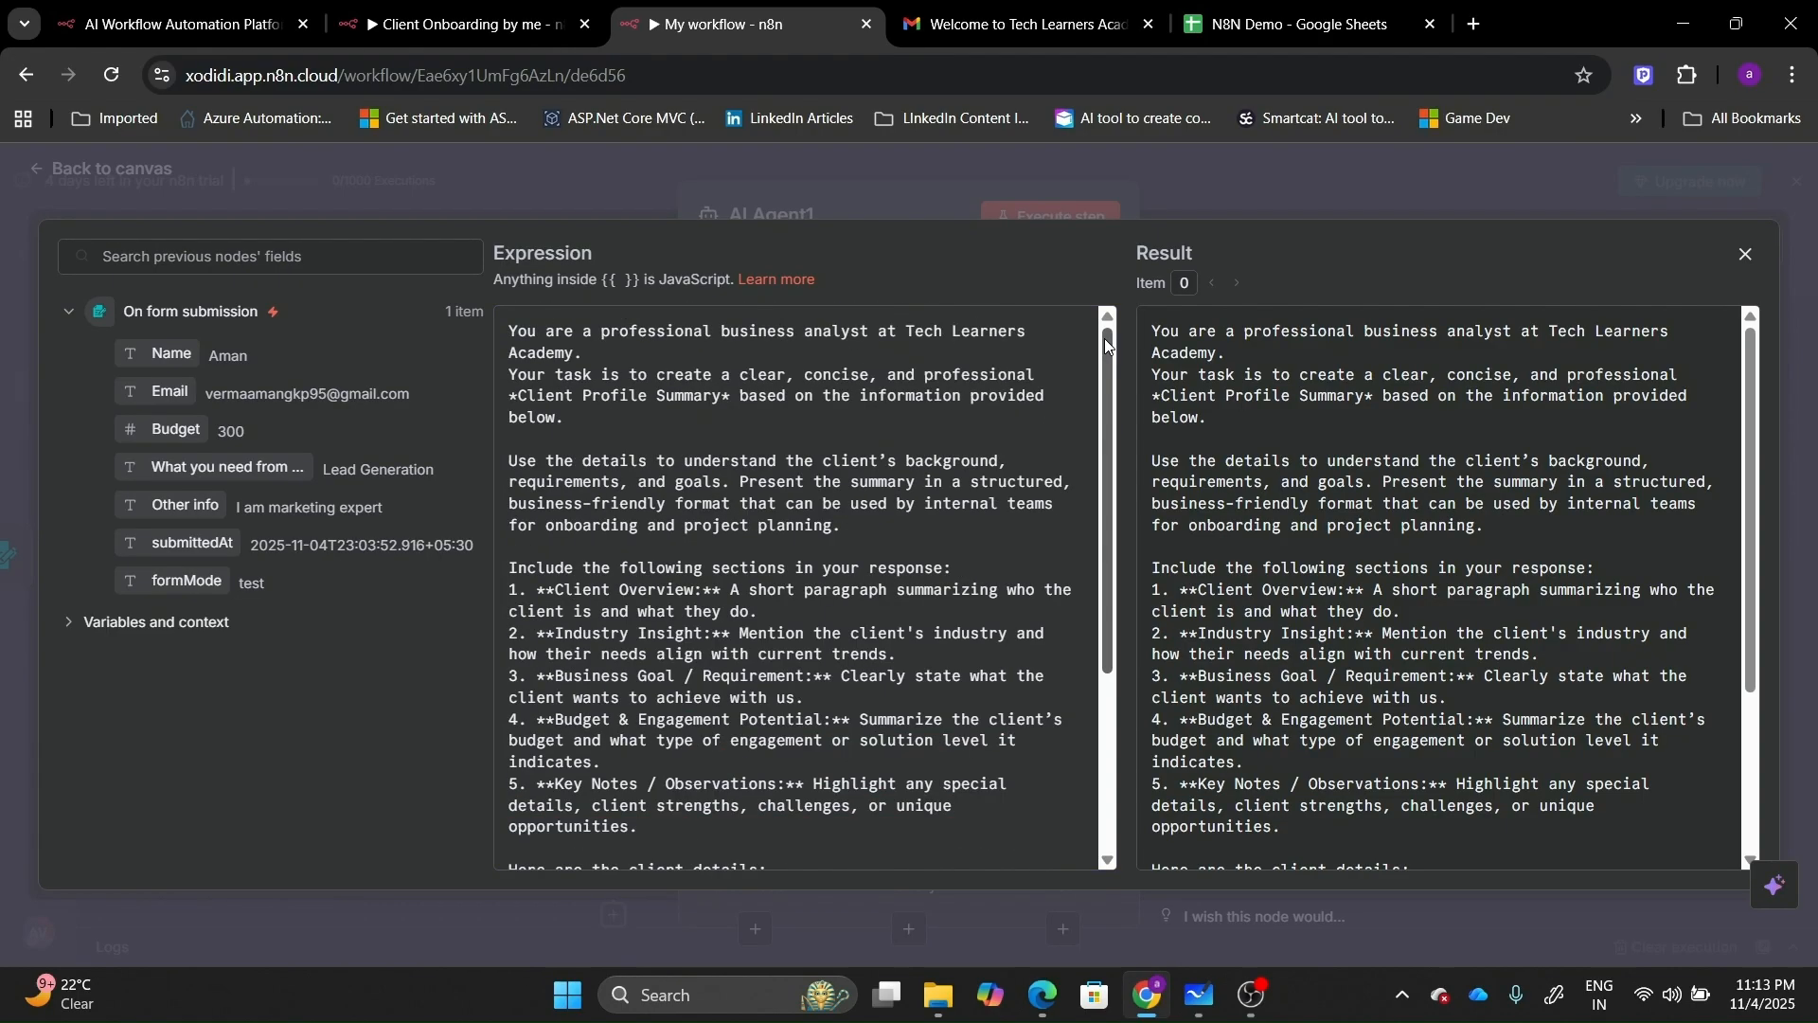
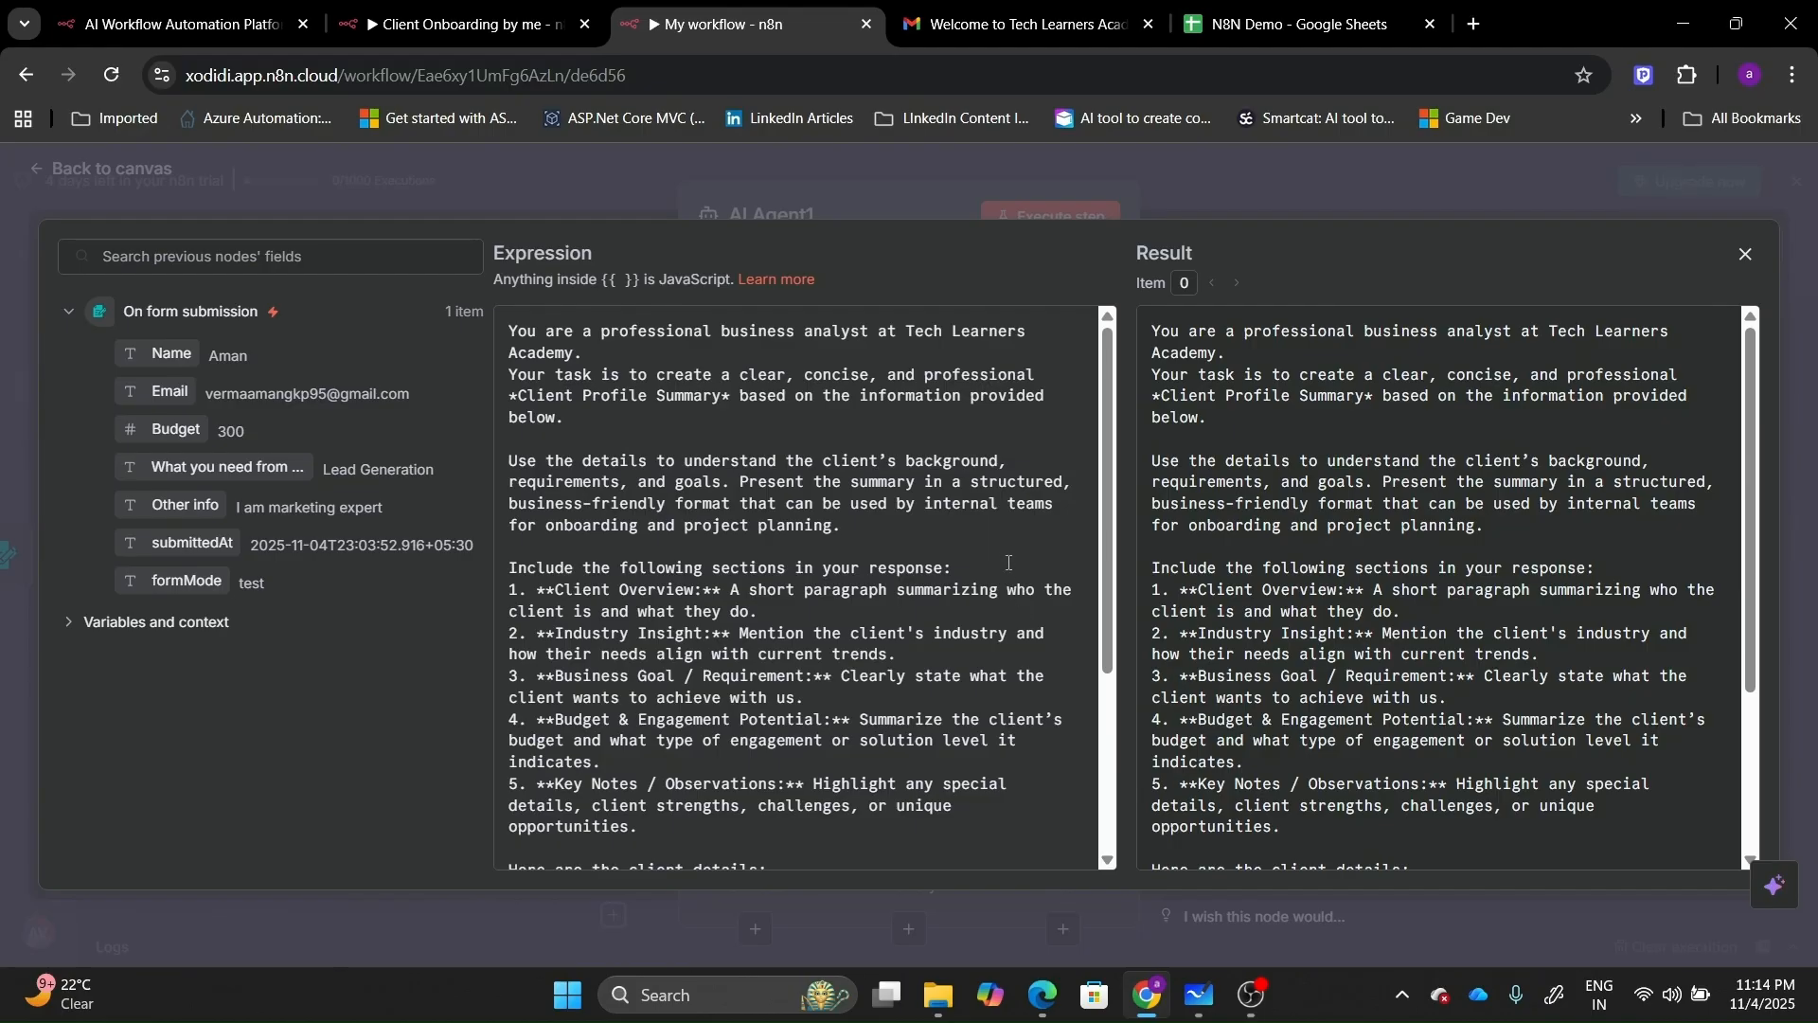
Delete the Industry line from the prompt's client details.
{"action": "scroll", "coordinate": [1107, 855], "scroll_direction": "down", "scroll_amount": 3}
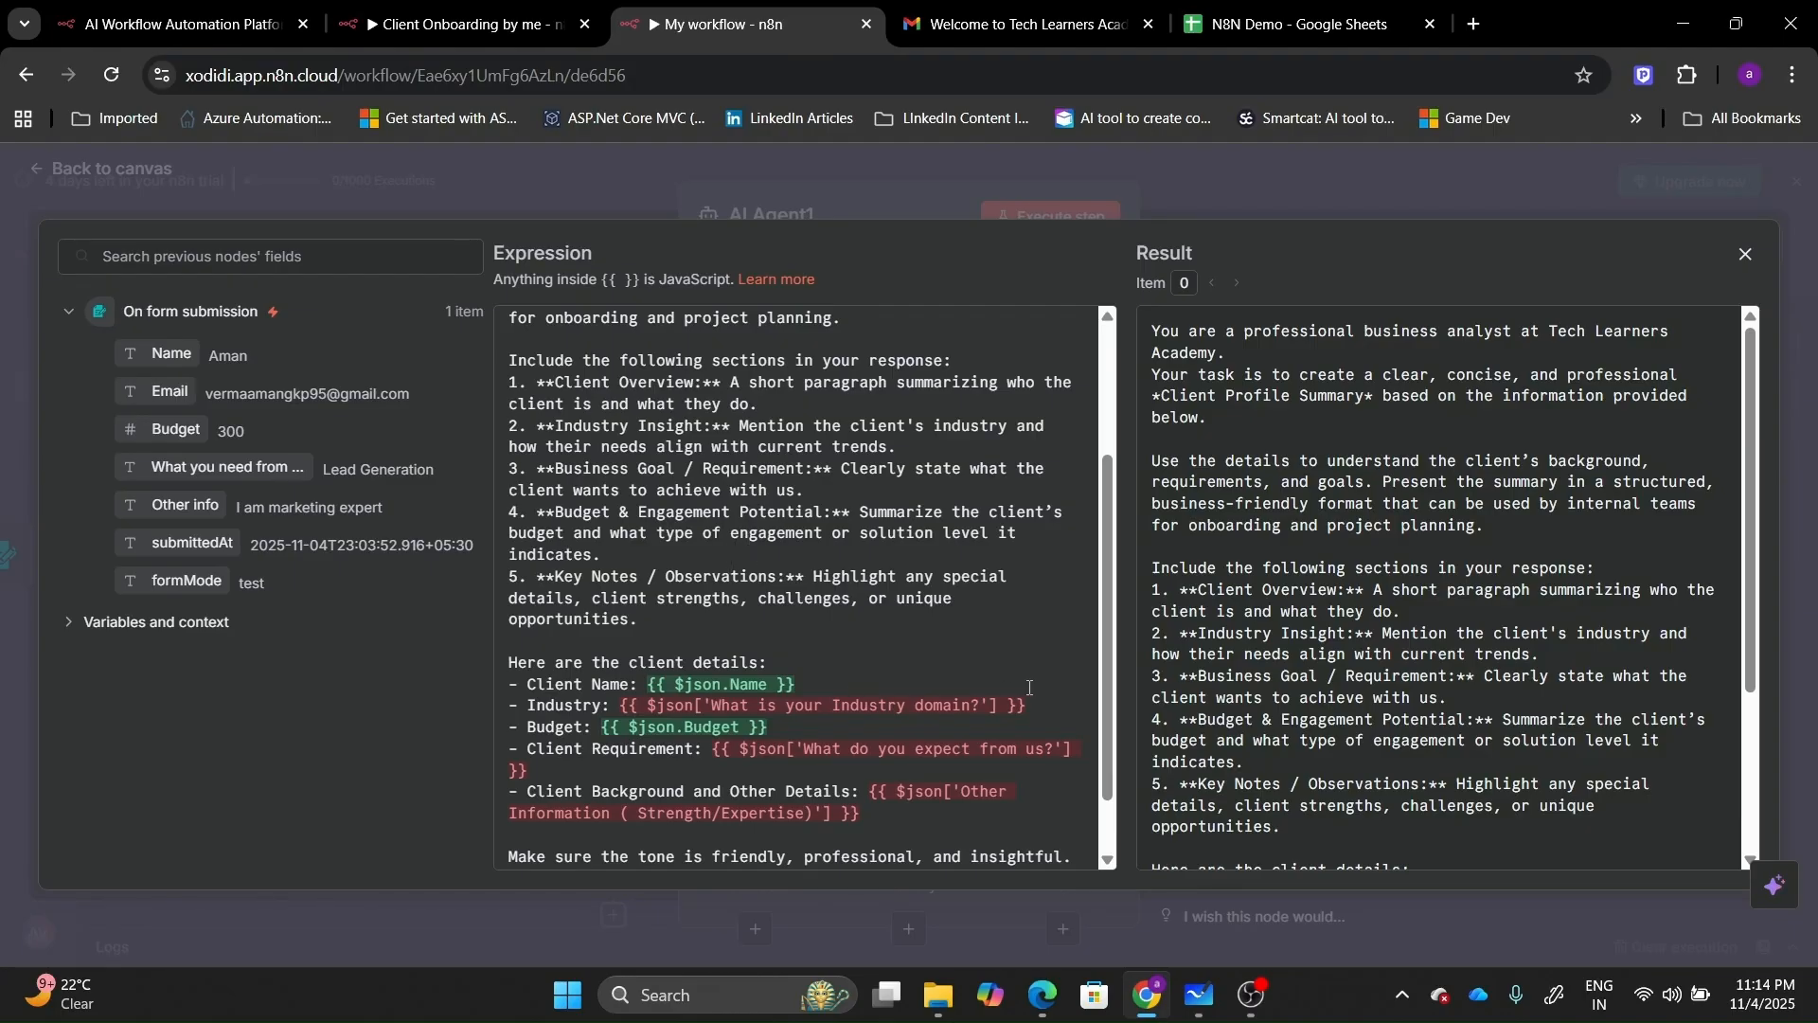
{"action": "key", "text": "BackSpace"}
{"action": "key", "text": "BackSpace"}
{"action": "key", "text": "BackSpace"}
{"action": "key", "text": "BackSpace"}
{"action": "key", "text": "BackSpace"}
{"action": "key", "text": "BackSpace"}
{"action": "key", "text": "BackSpace"}
{"action": "key", "text": "BackSpace"}
{"action": "key", "text": "BackSpace"}
{"action": "key", "text": "BackSpace"}
{"action": "key", "text": "BackSpace"}
{"action": "key", "text": "BackSpace"}
{"action": "key", "text": "BackSpace"}
{"action": "key", "text": "BackSpace"}
{"action": "key", "text": "BackSpace"}
{"action": "key", "text": "BackSpace"}
{"action": "key", "text": "BackSpace"}
{"action": "key", "text": "BackSpace"}
{"action": "key", "text": "BackSpace"}
{"action": "key", "text": "BackSpace"}
{"action": "key", "text": "BackSpace"}
{"action": "key", "text": "BackSpace"}
{"action": "key", "text": "BackSpace"}
{"action": "key", "text": "BackSpace"}
{"action": "key", "text": "BackSpace"}
{"action": "key", "text": "BackSpace"}
{"action": "key", "text": "BackSpace"}
{"action": "key", "text": "BackSpace"}
{"action": "key", "text": "BackSpace"}
{"action": "key", "text": "BackSpace"}
{"action": "key", "text": "BackSpace"}
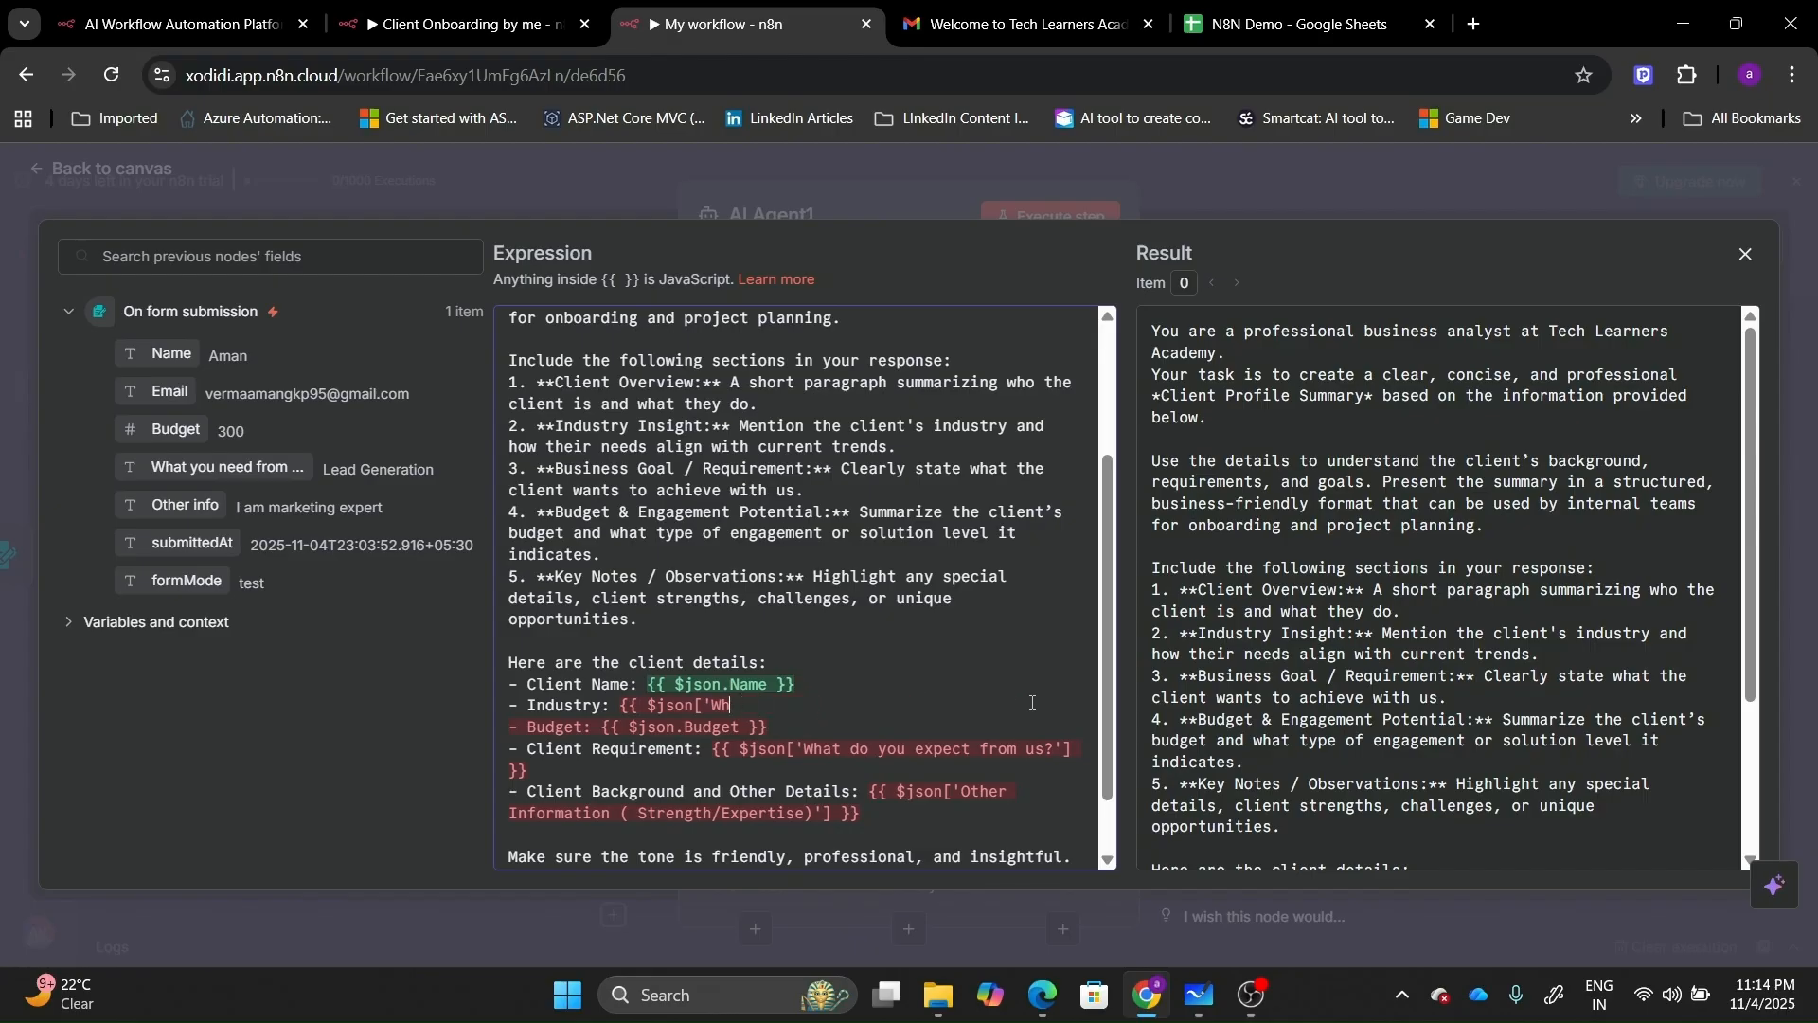
{"action": "key", "text": "BackSpace"}
{"action": "key", "text": "BackSpace"}
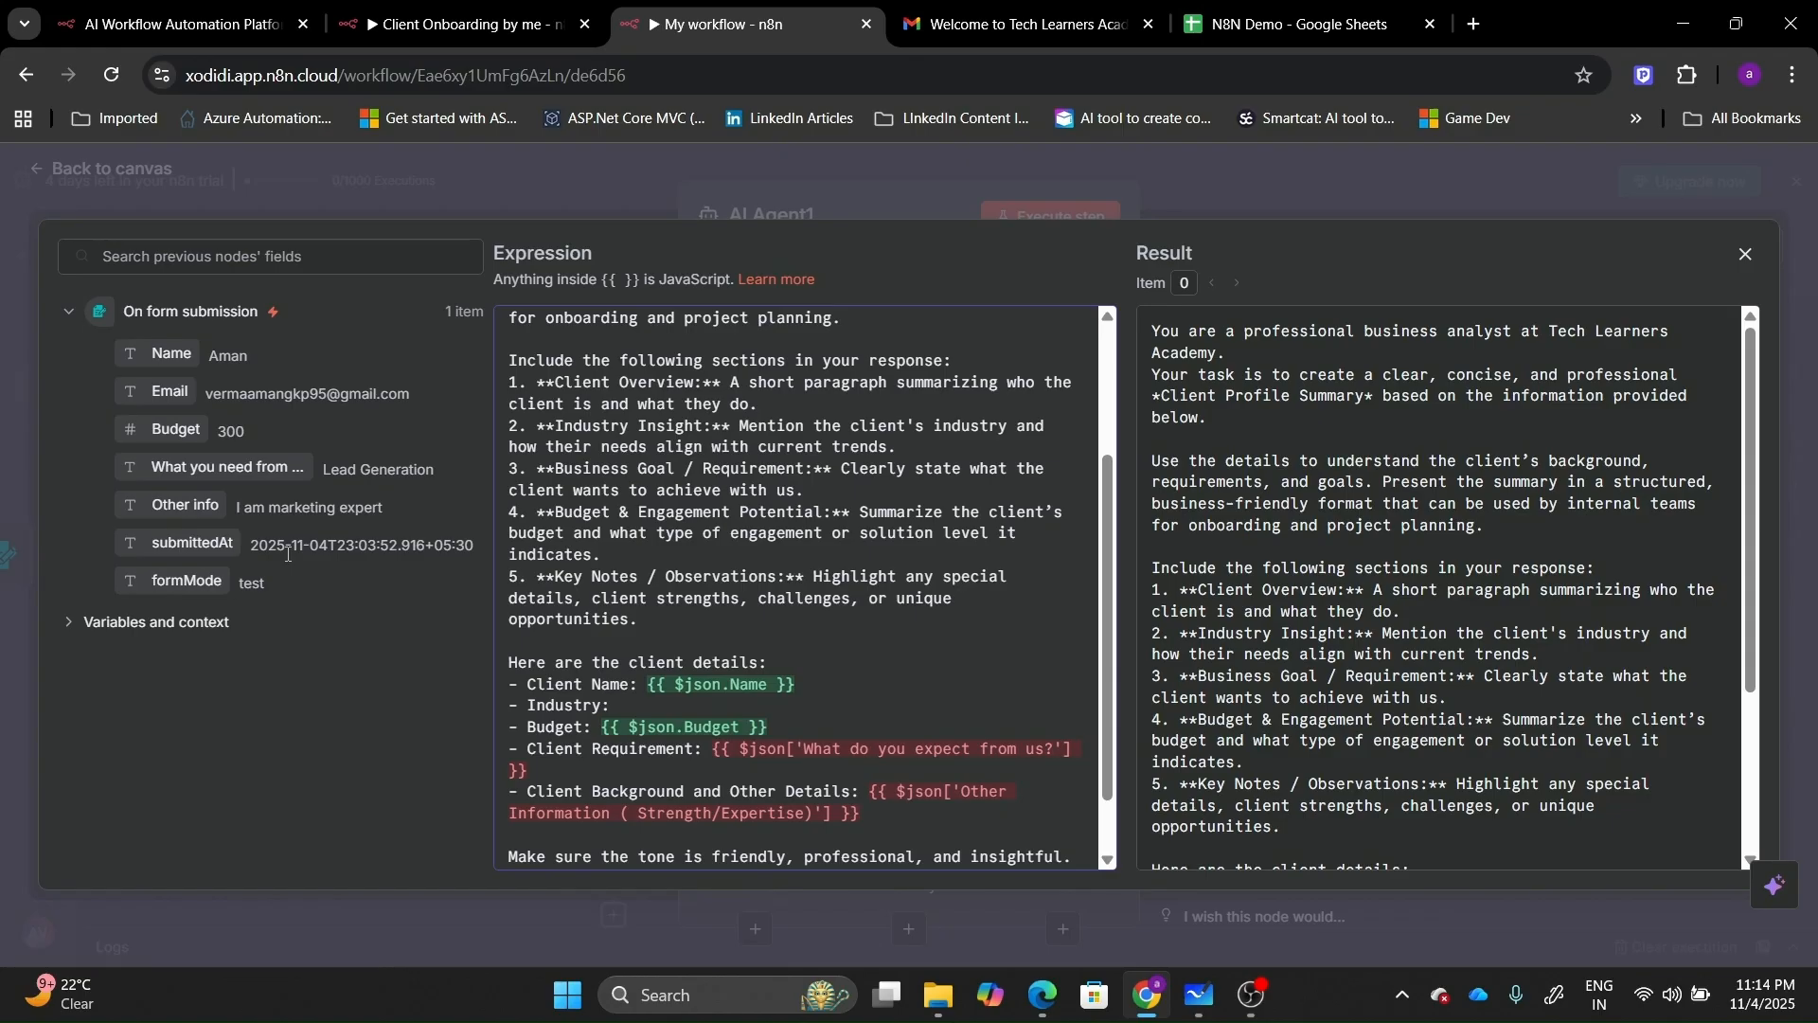
{"action": "key", "text": "BackSpace"}
{"action": "key", "text": "BackSpace"}
{"action": "key", "text": "BackSpace"}
{"action": "key", "text": "BackSpace"}
{"action": "key", "text": "BackSpace"}
{"action": "key", "text": "BackSpace"}
{"action": "key", "text": "BackSpace"}
{"action": "key", "text": "BackSpace"}
{"action": "key", "text": "BackSpace"}
{"action": "key", "text": "BackSpace"}
{"action": "key", "text": "BackSpace"}
Replace the Client Requirement expression with the 'What you need from us?' field.
{"action": "left_click", "coordinate": [1106, 861]}
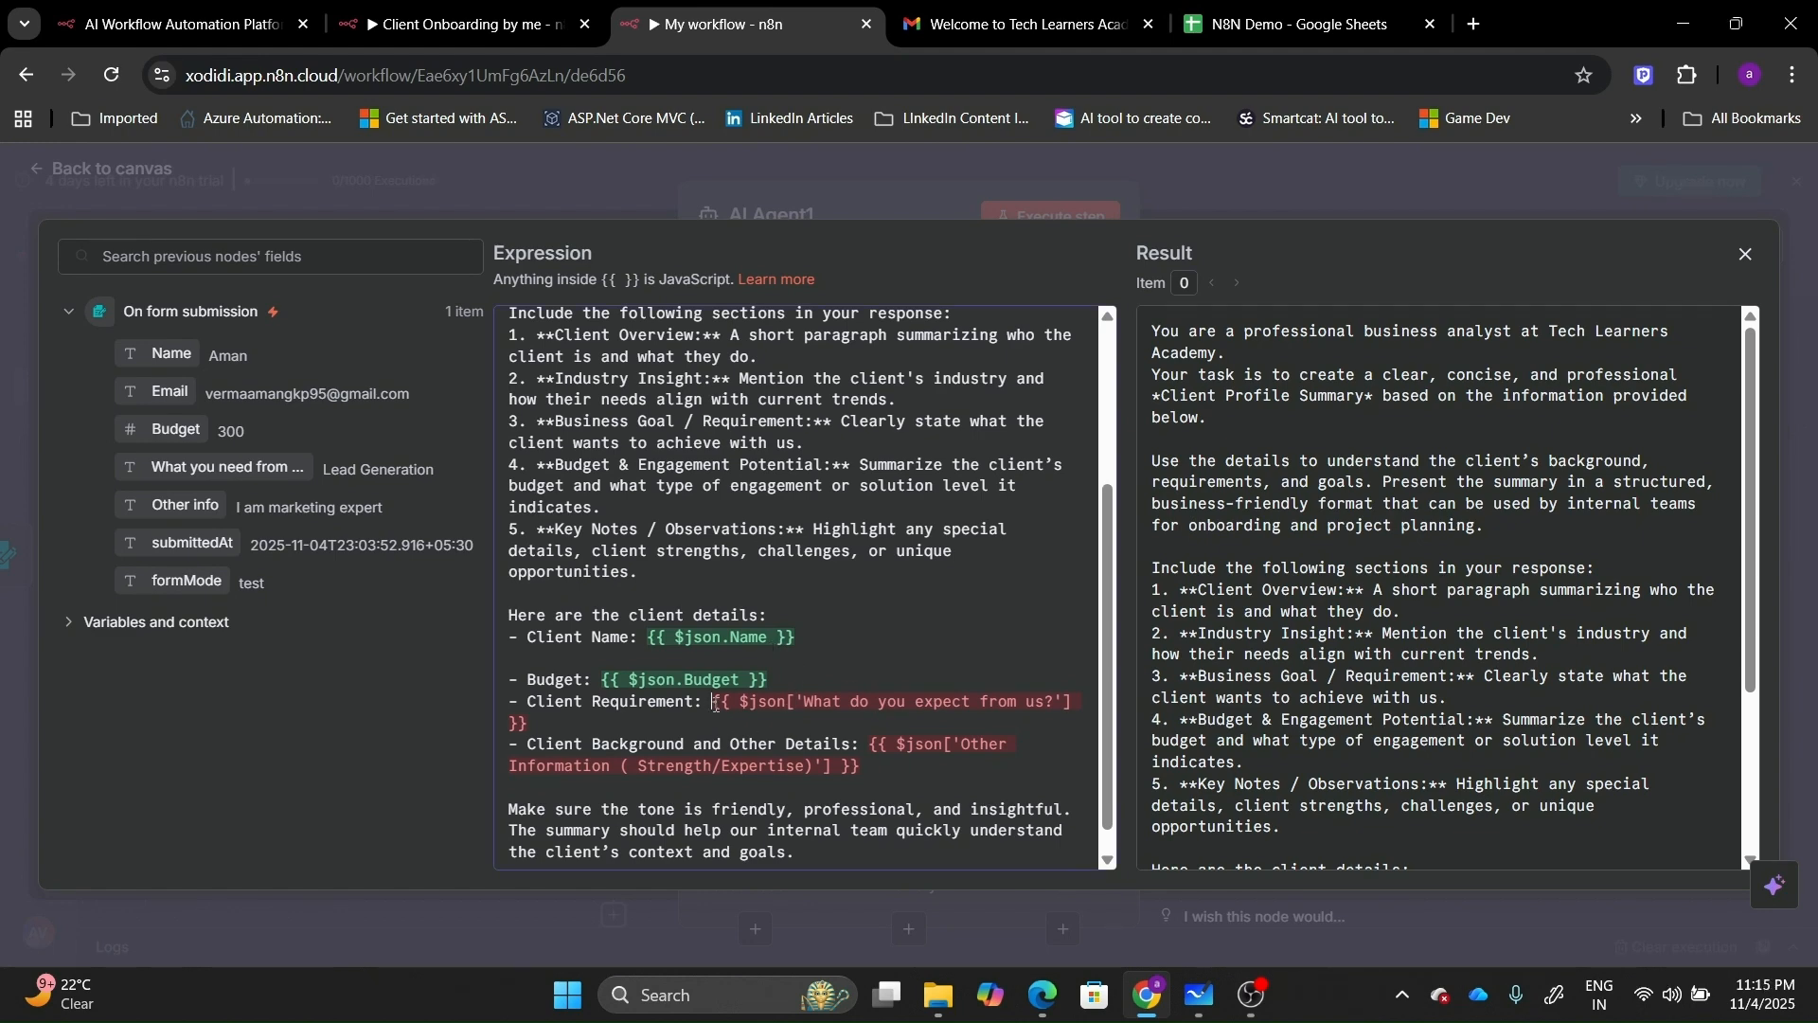
{"action": "left_click_drag", "start_coordinate": [712, 702], "coordinate": [756, 735]}
{"action": "key", "text": "BackSpace"}
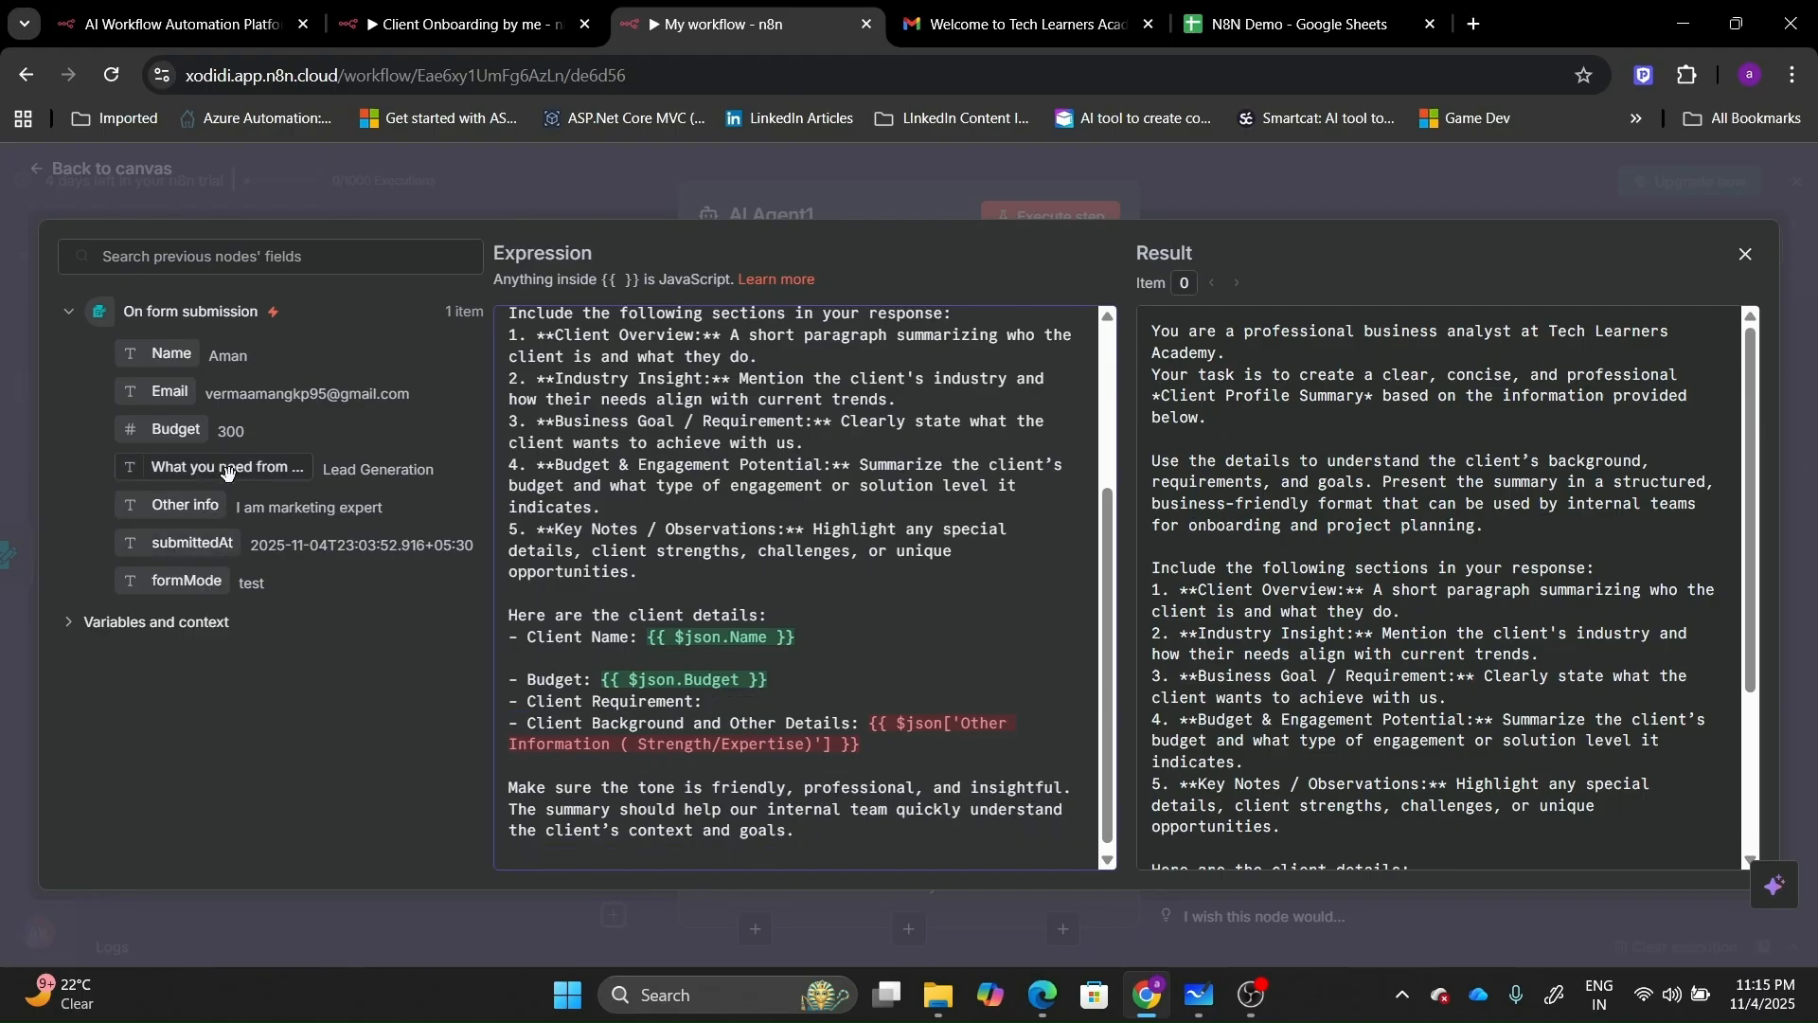
{"action": "left_click_drag", "start_coordinate": [230, 469], "coordinate": [758, 706]}
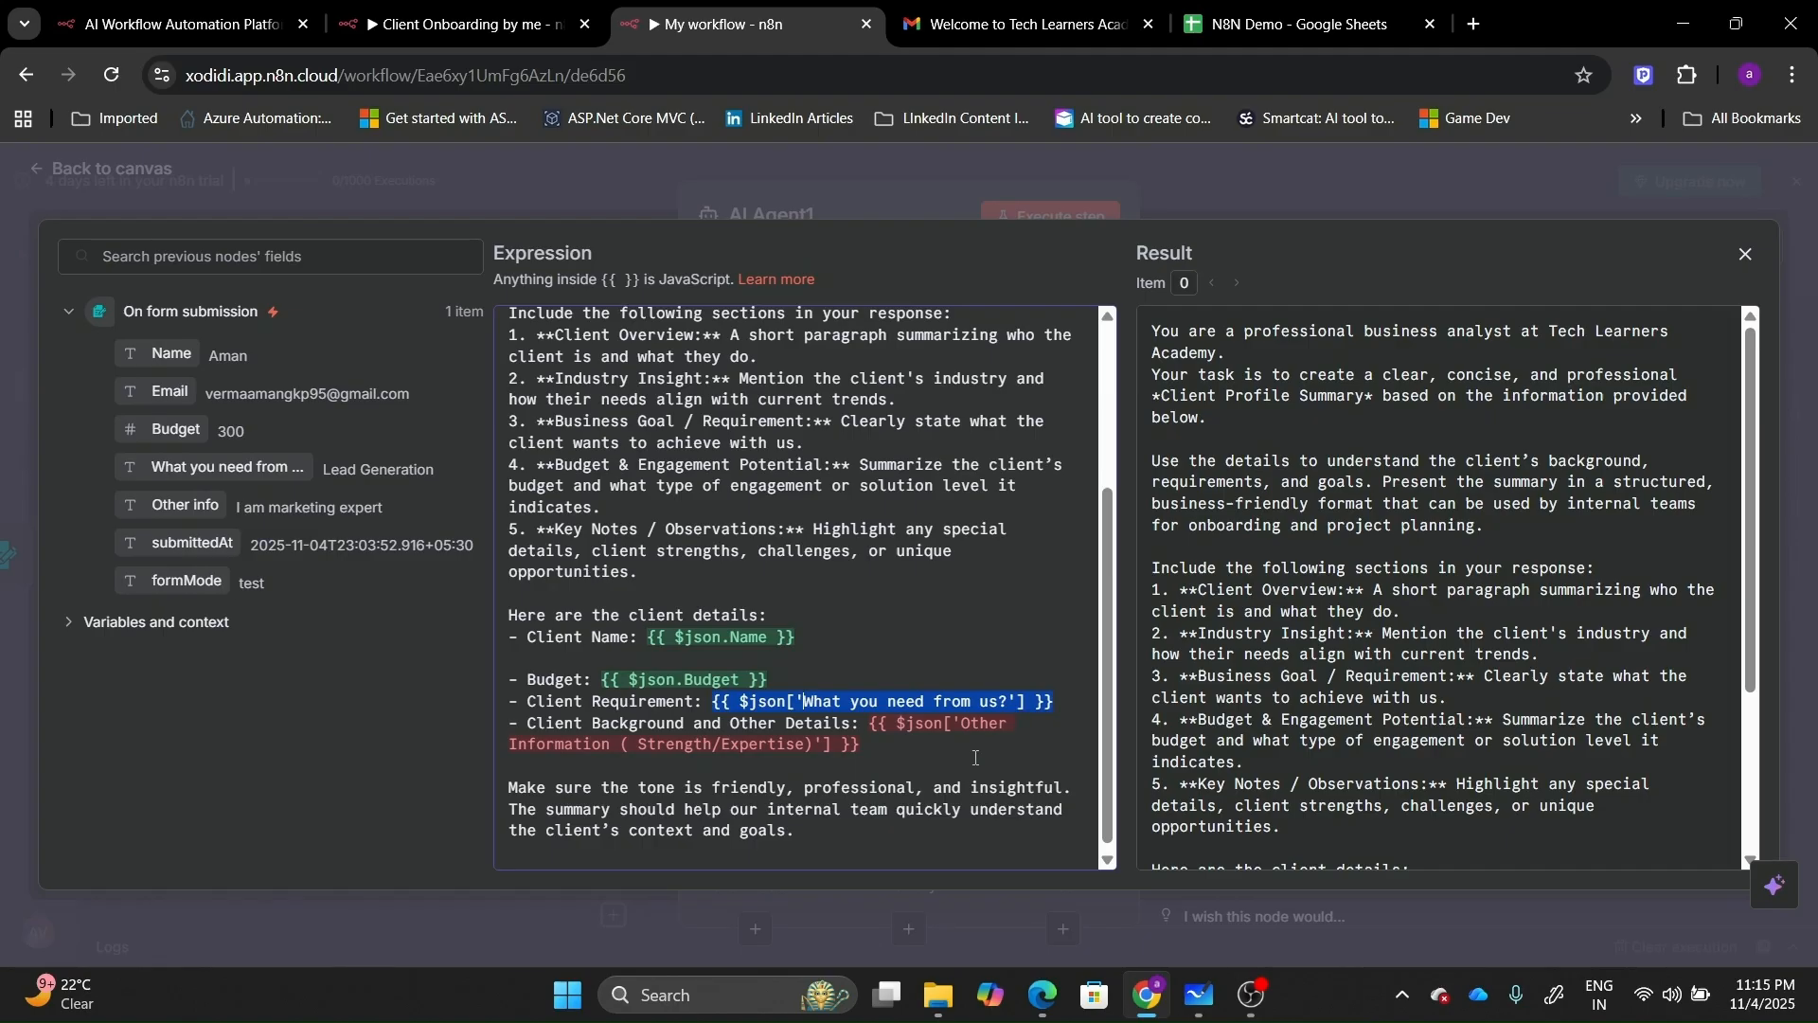
Map Other Details to the 'What you need from us?' field and delete the Industry Insight section.
{"action": "left_click", "coordinate": [976, 757]}
{"action": "left_click_drag", "start_coordinate": [953, 746], "coordinate": [864, 723]}
{"action": "key", "text": "BackSpace"}
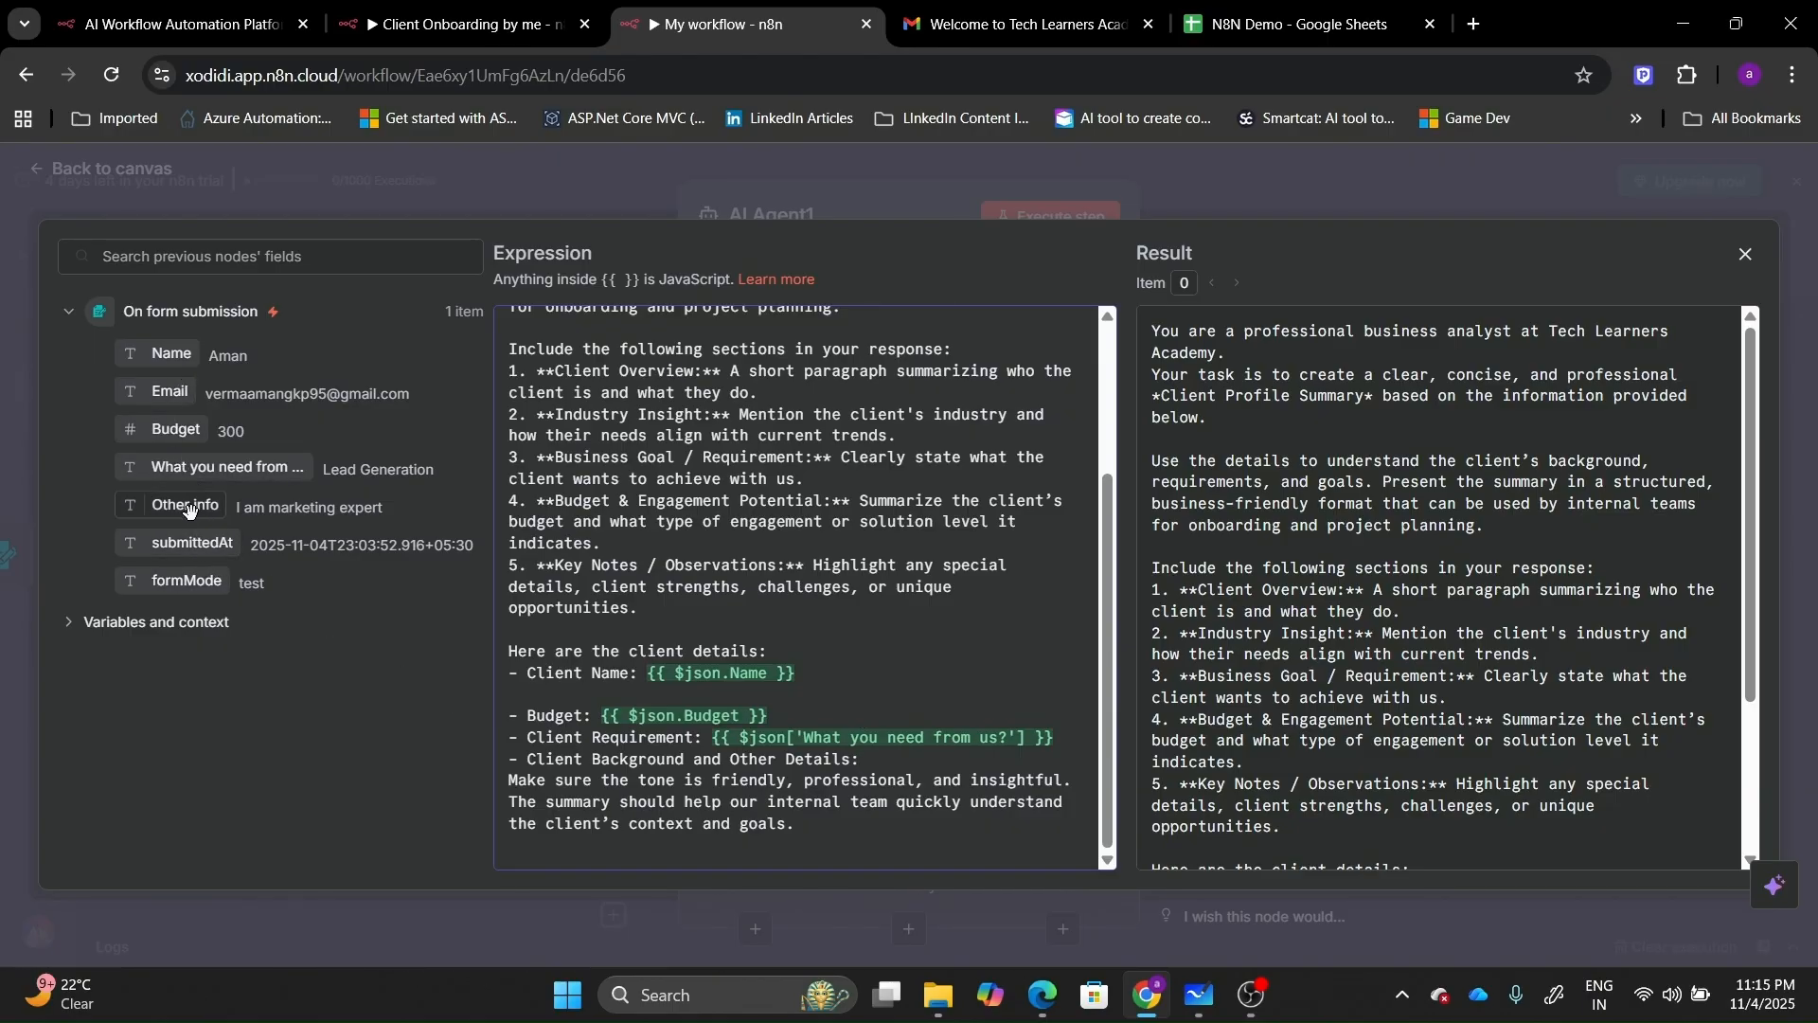
{"action": "left_click_drag", "start_coordinate": [190, 510], "coordinate": [878, 772]}
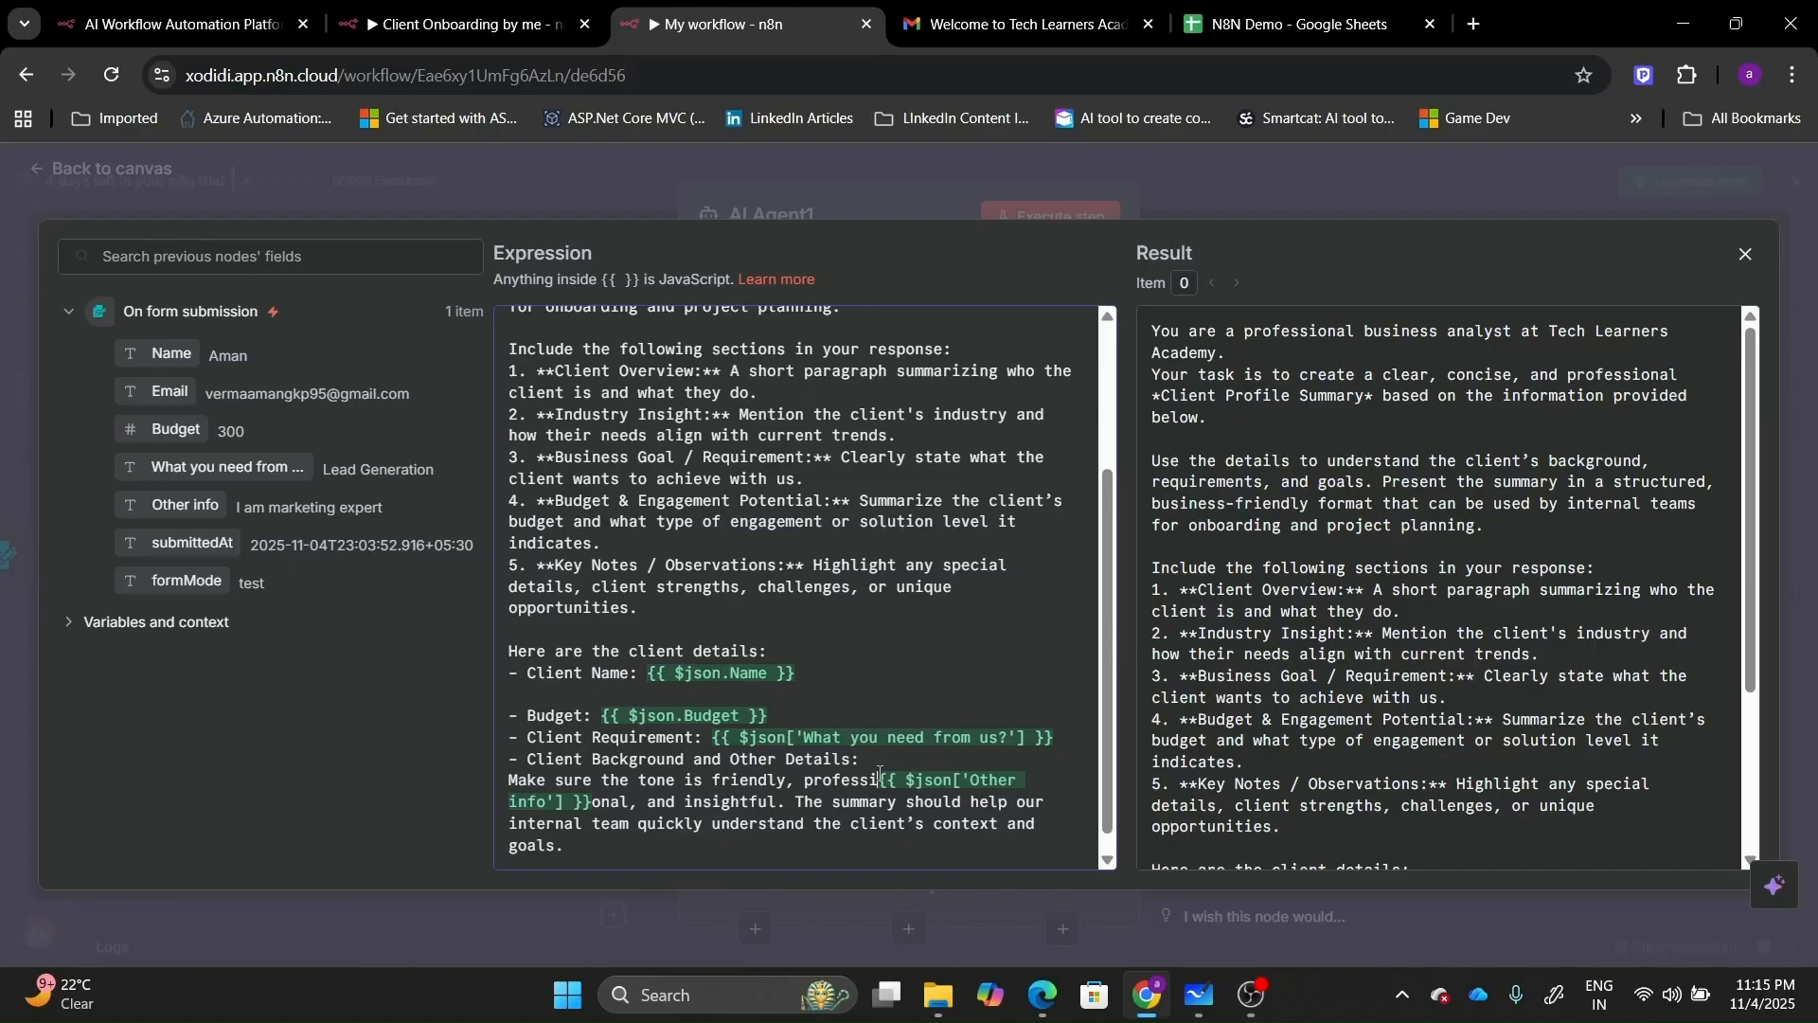
{"action": "key", "text": "ctrl+z"}
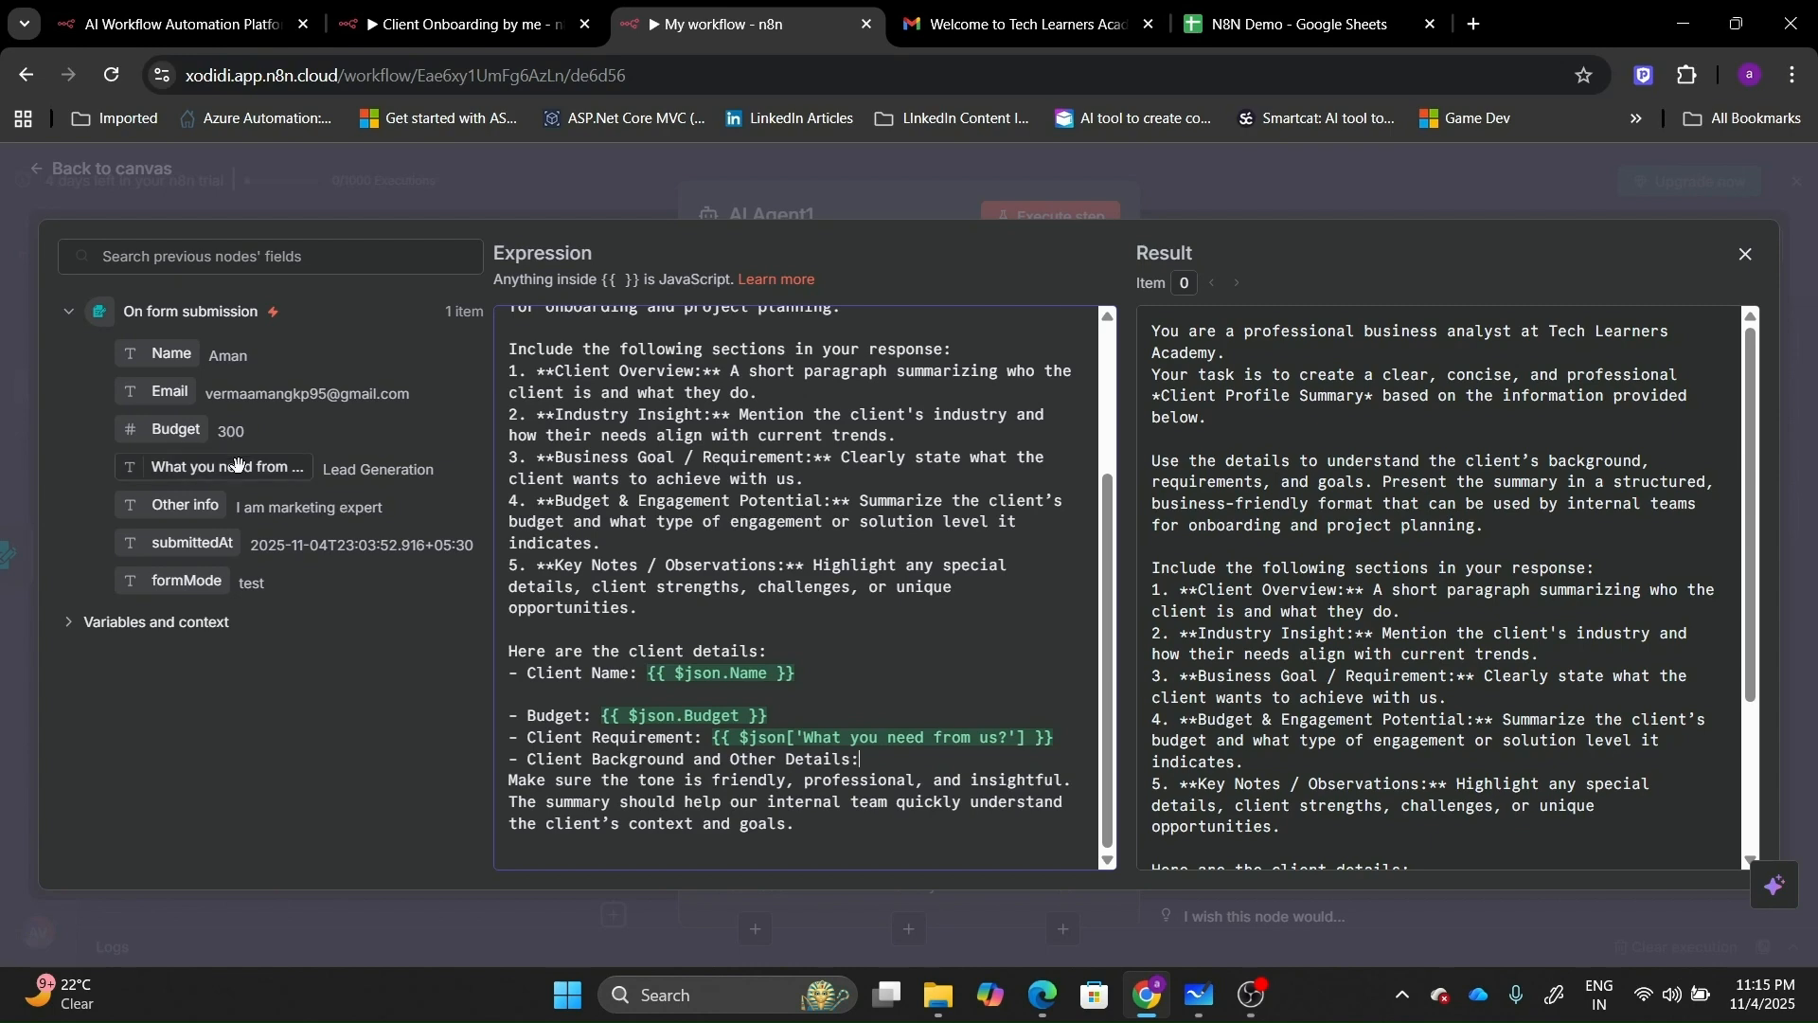
{"action": "left_click_drag", "start_coordinate": [228, 467], "coordinate": [653, 674]}
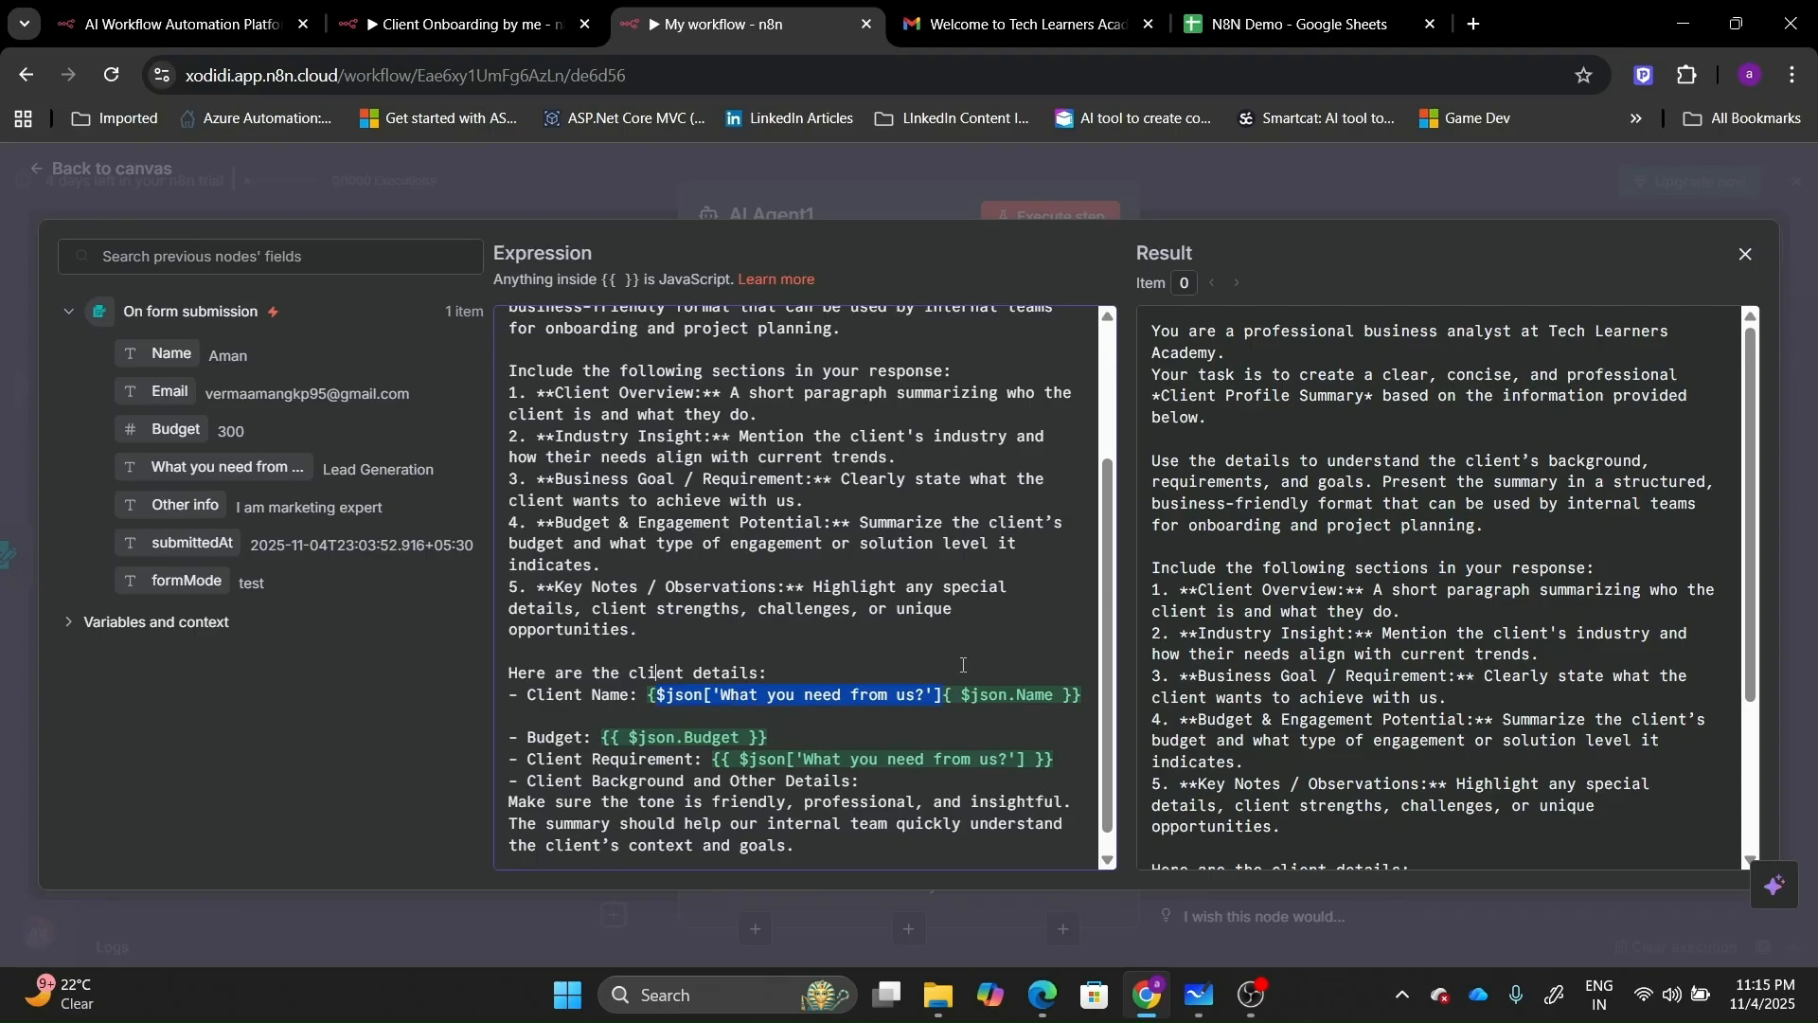
{"action": "key", "text": "ctrl+z"}
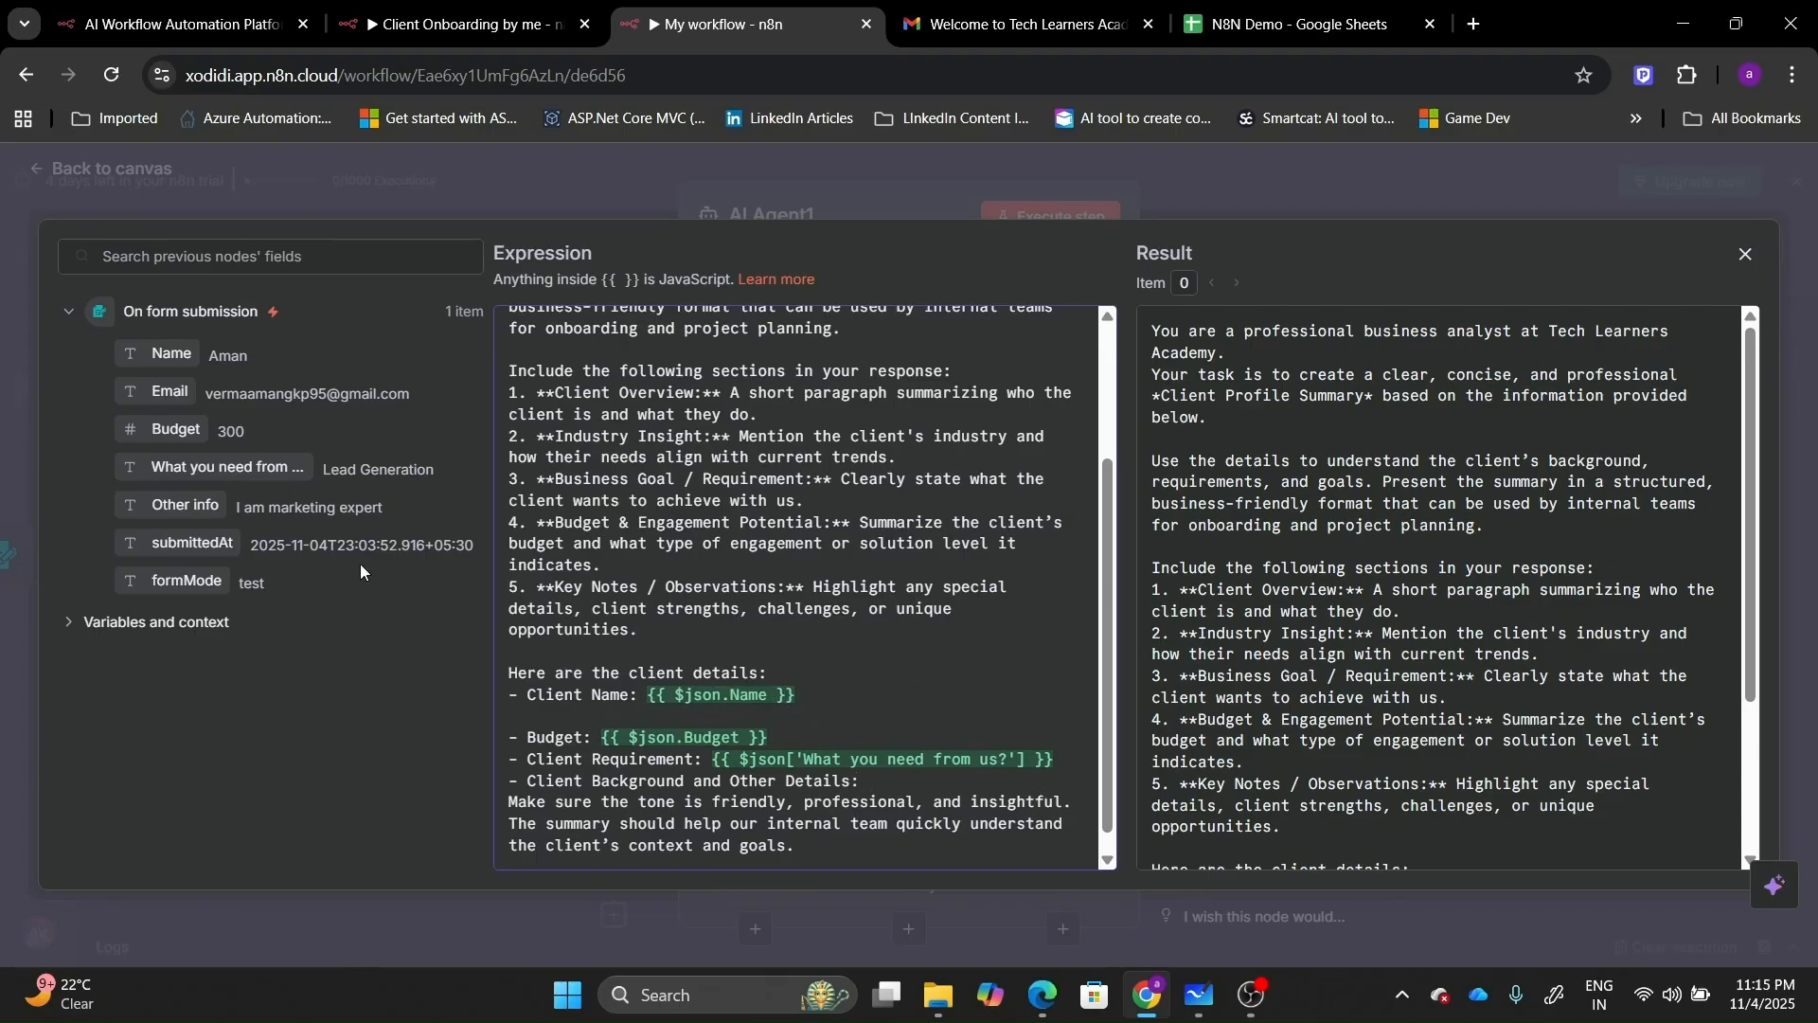
{"action": "left_click_drag", "start_coordinate": [246, 469], "coordinate": [901, 786]}
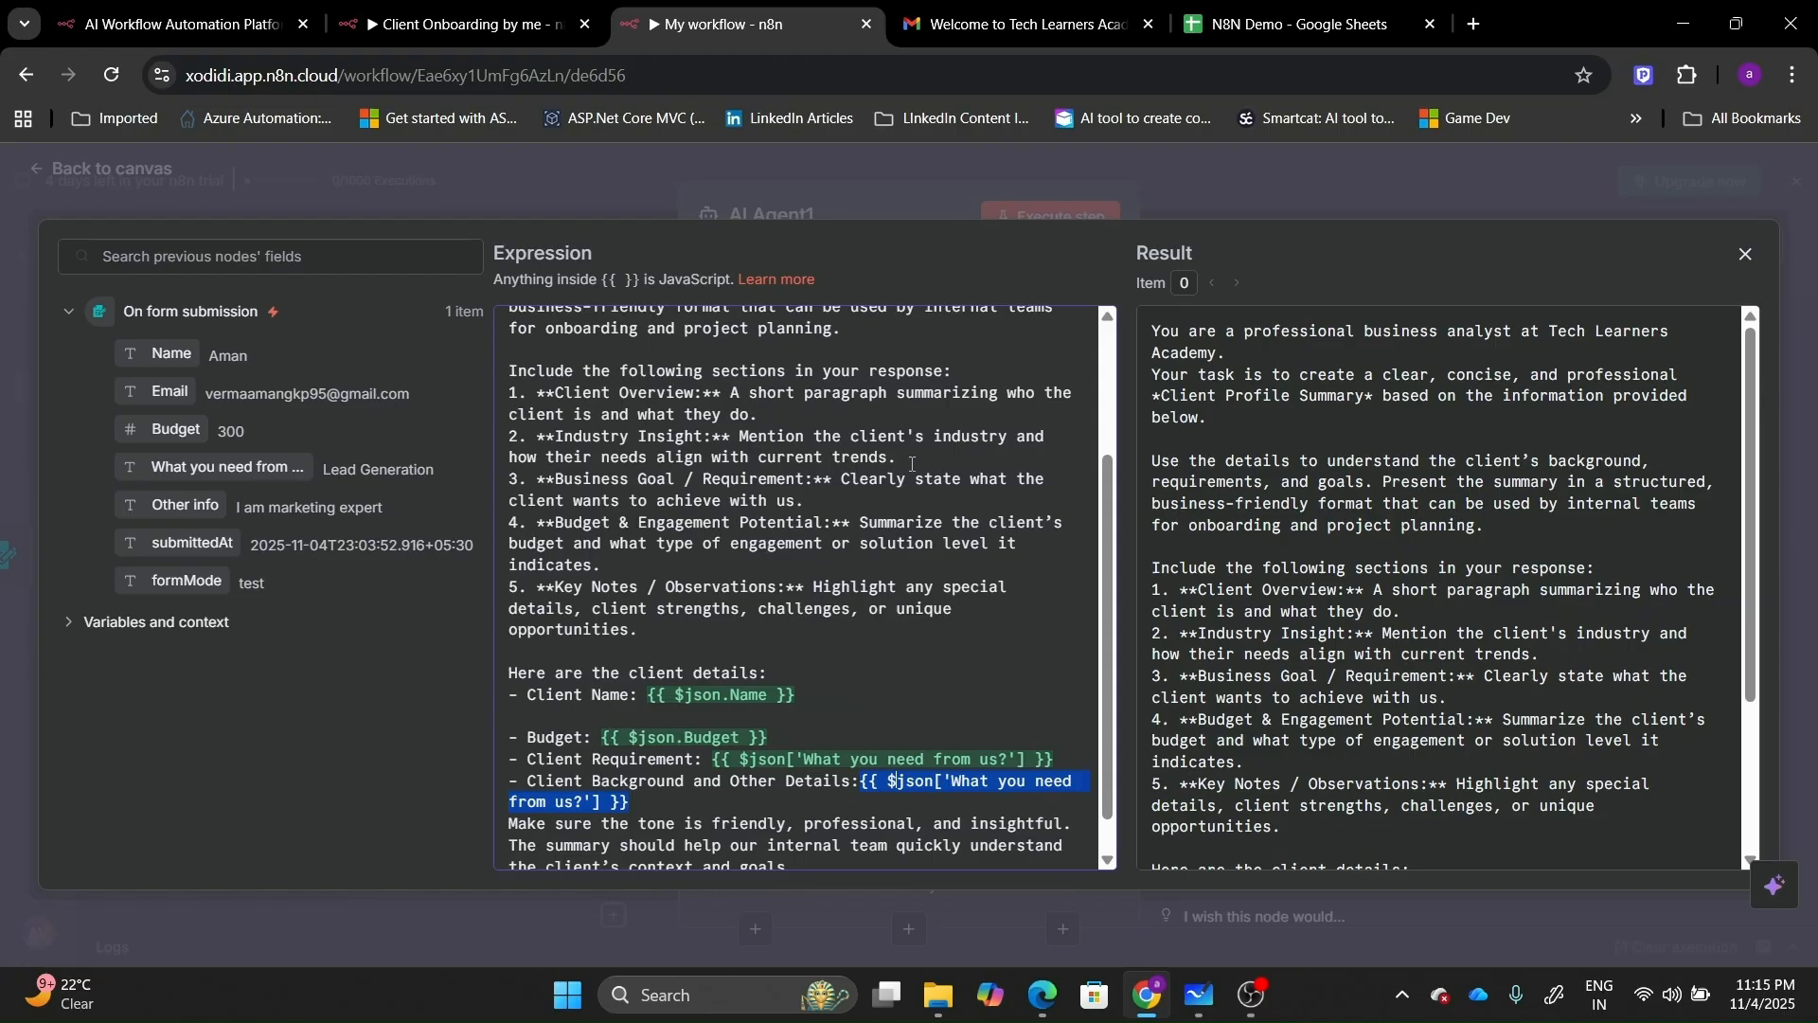
{"action": "left_click_drag", "start_coordinate": [910, 459], "coordinate": [505, 431]}
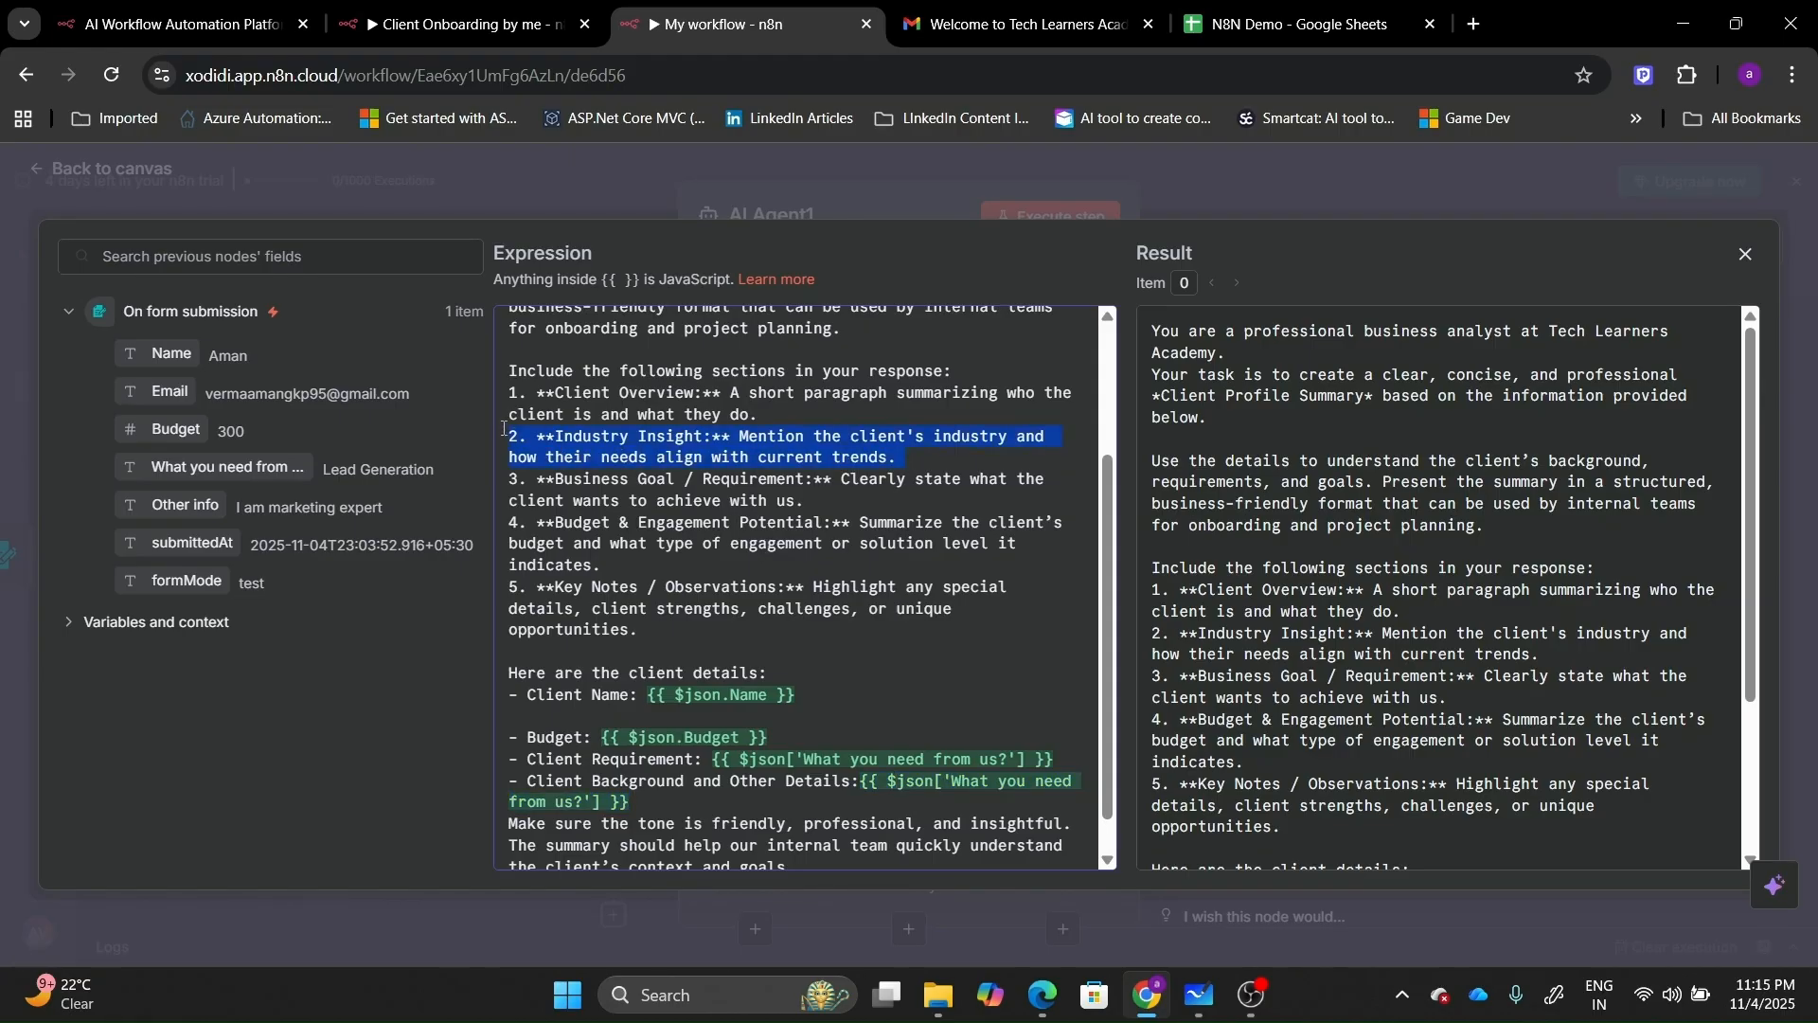
{"action": "key", "text": "BackSpace"}
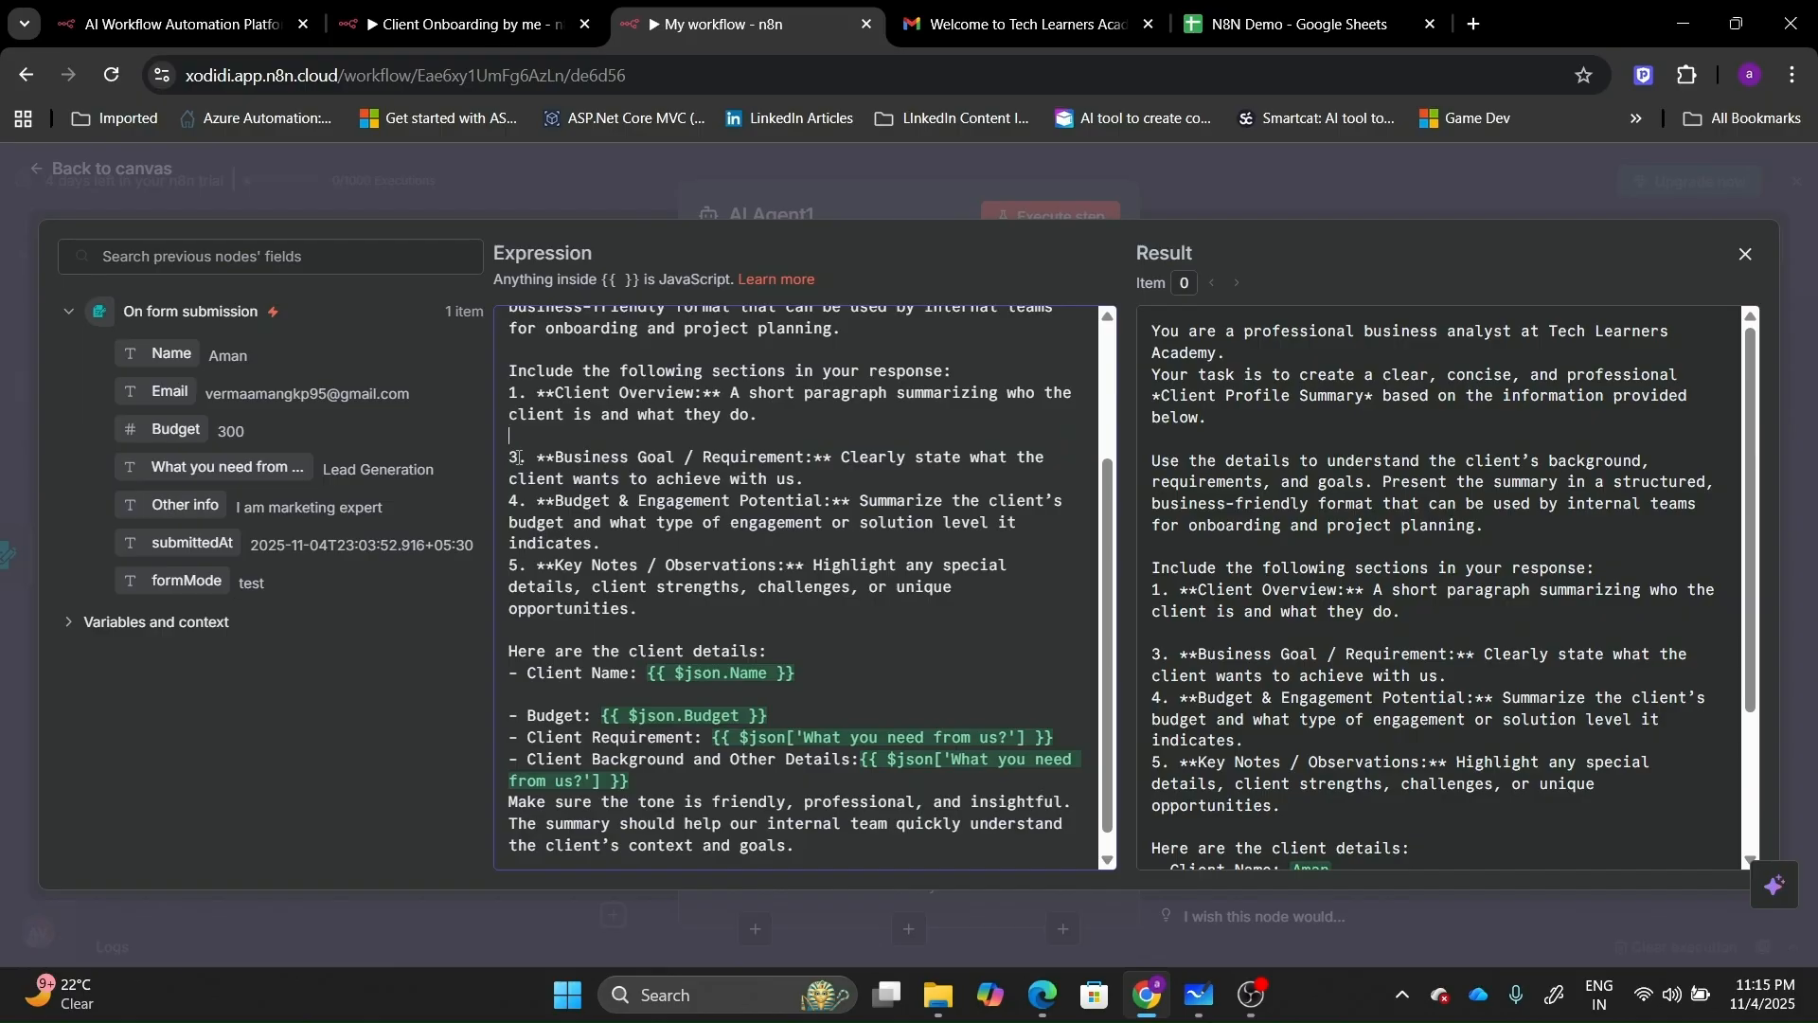
Renumber Business Goal, Budget & Engagement and Key Notes as items 2, 3 and 4.
{"action": "left_click", "coordinate": [518, 458]}
{"action": "key", "text": "BackSpace"}
{"action": "type", "text": "2"}
{"action": "left_click", "coordinate": [519, 505]}
{"action": "key", "text": "BackSpace"}
{"action": "type", "text": "3"}
{"action": "left_click", "coordinate": [519, 559]}
{"action": "key", "text": "BackSpace"}
{"action": "type", "text": "4"}
Remove the blank line and leading space before Business Goal, then close the expression editor.
{"action": "left_click", "coordinate": [510, 456]}
{"action": "key", "text": "BackSpace"}
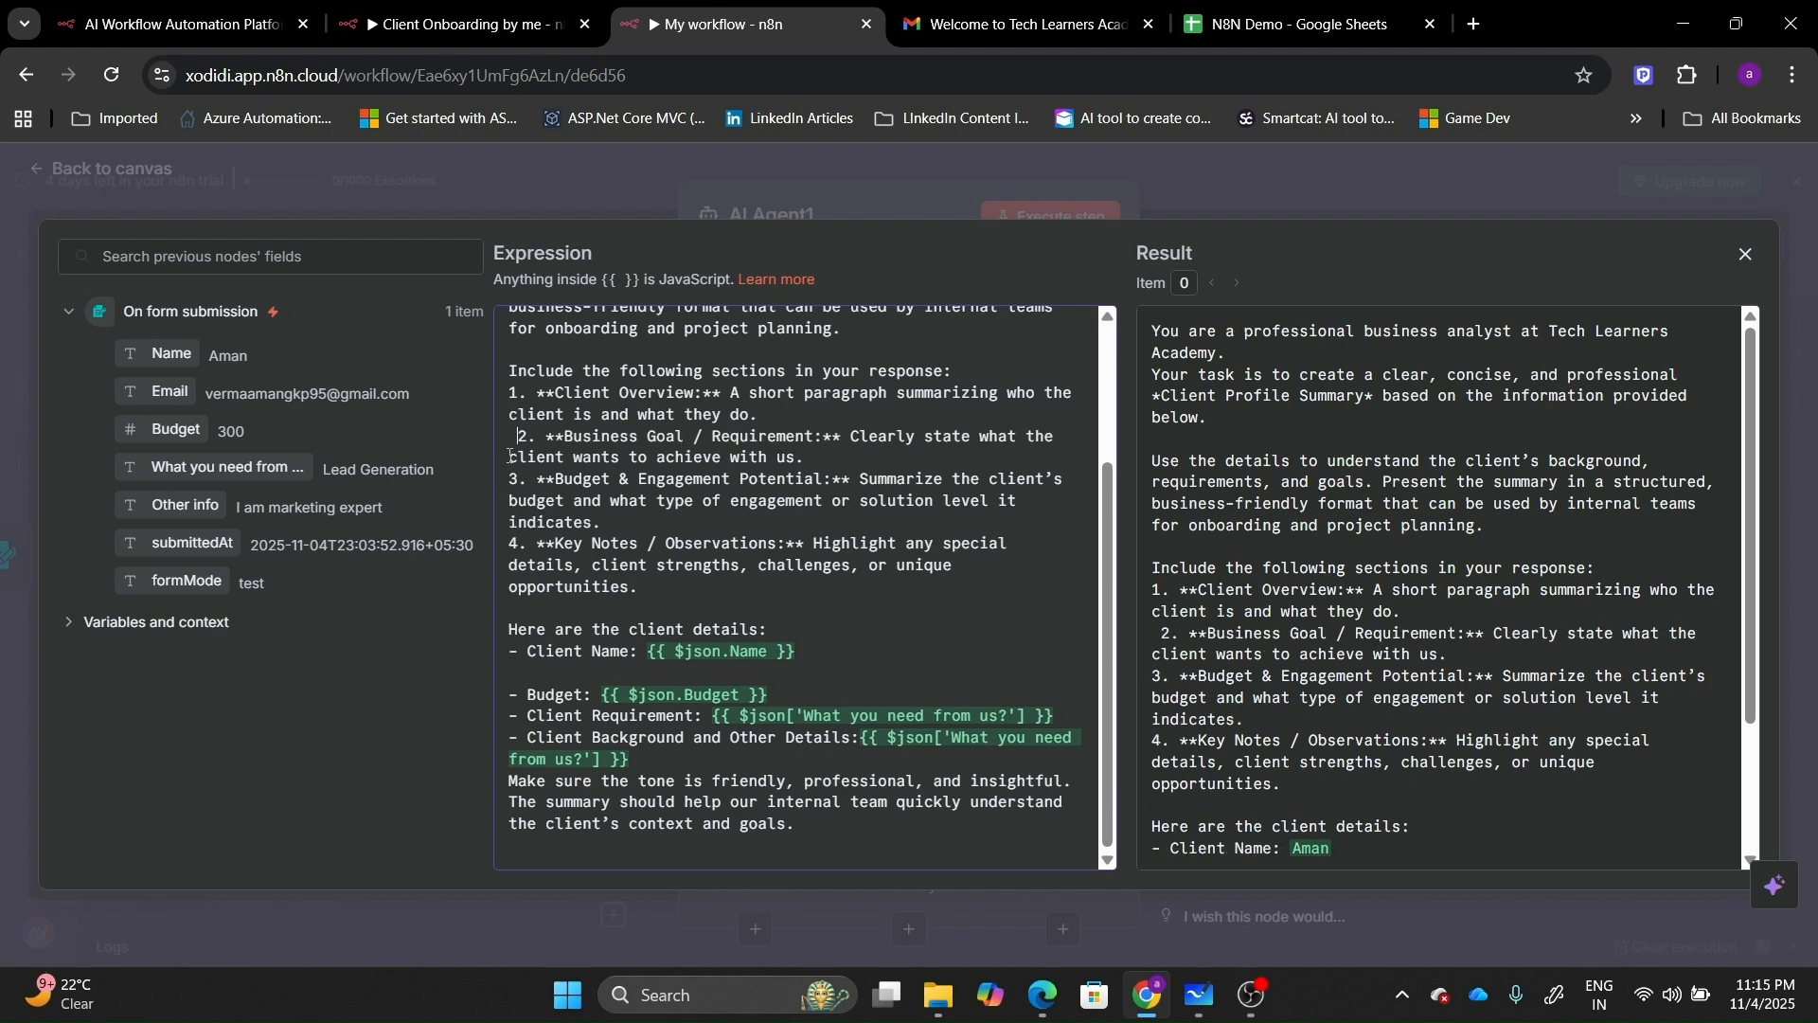
{"action": "key", "text": "Delete"}
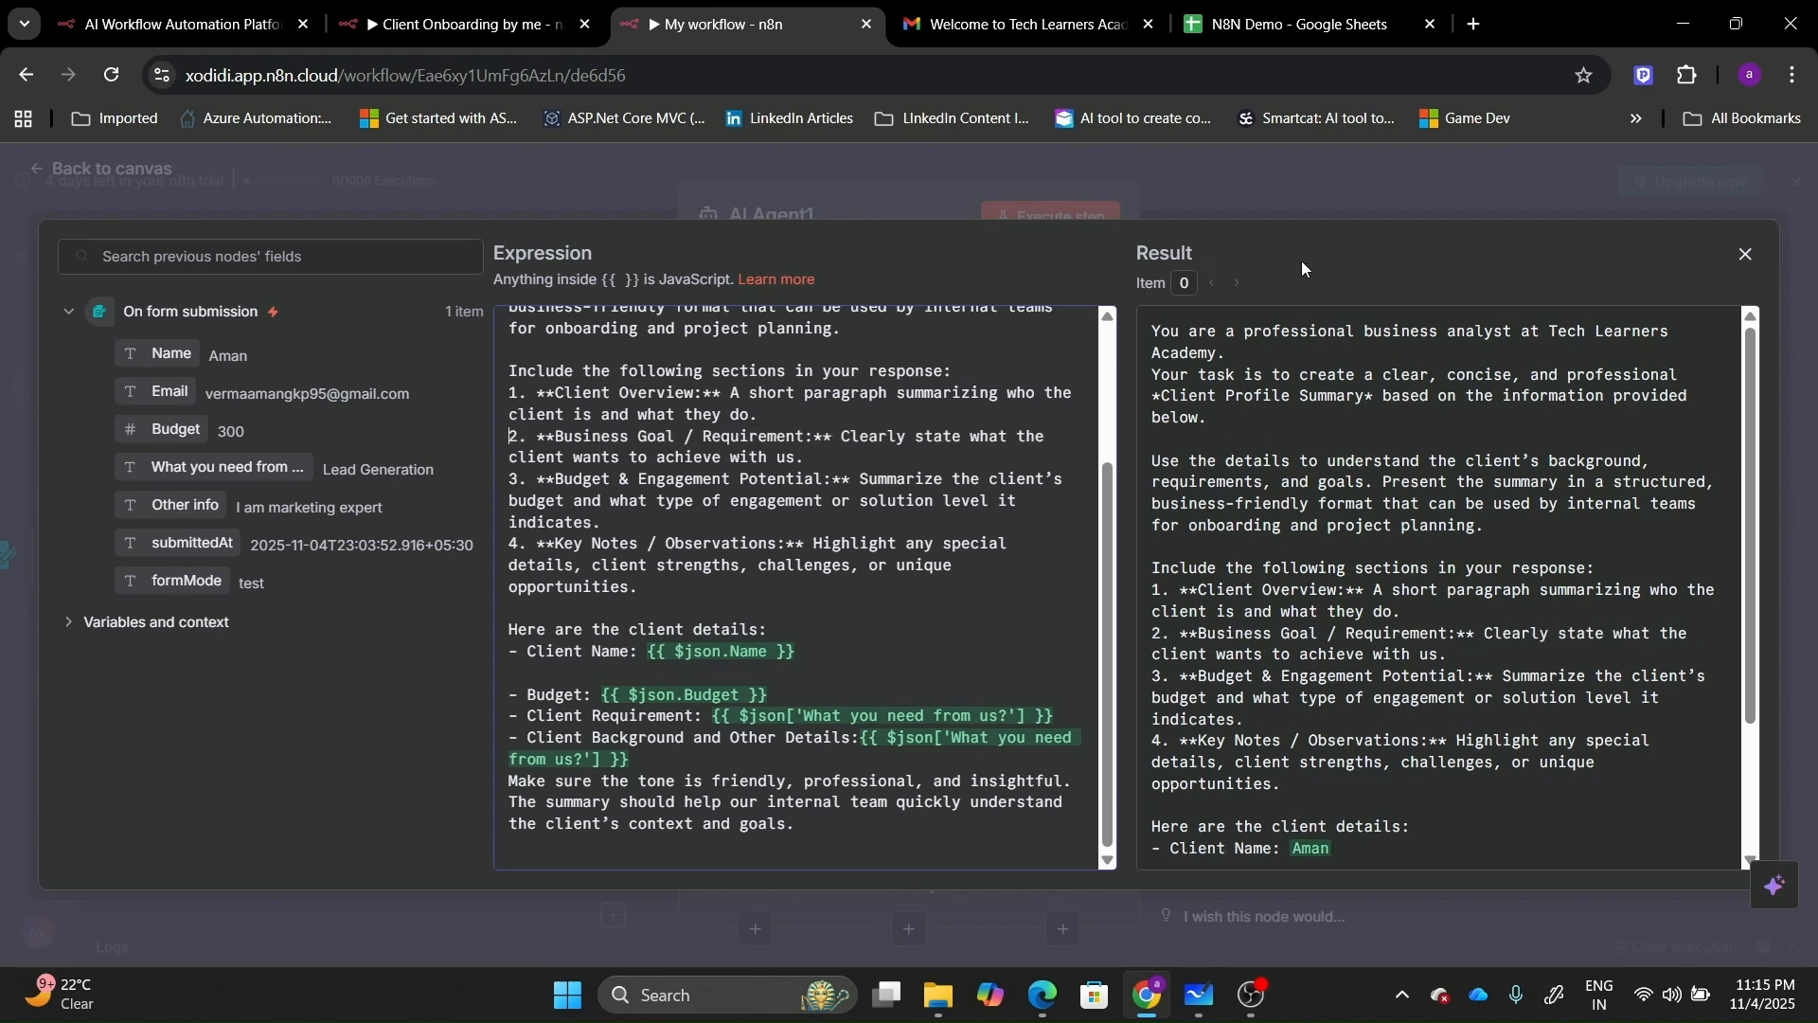
{"action": "left_click", "coordinate": [1761, 257]}
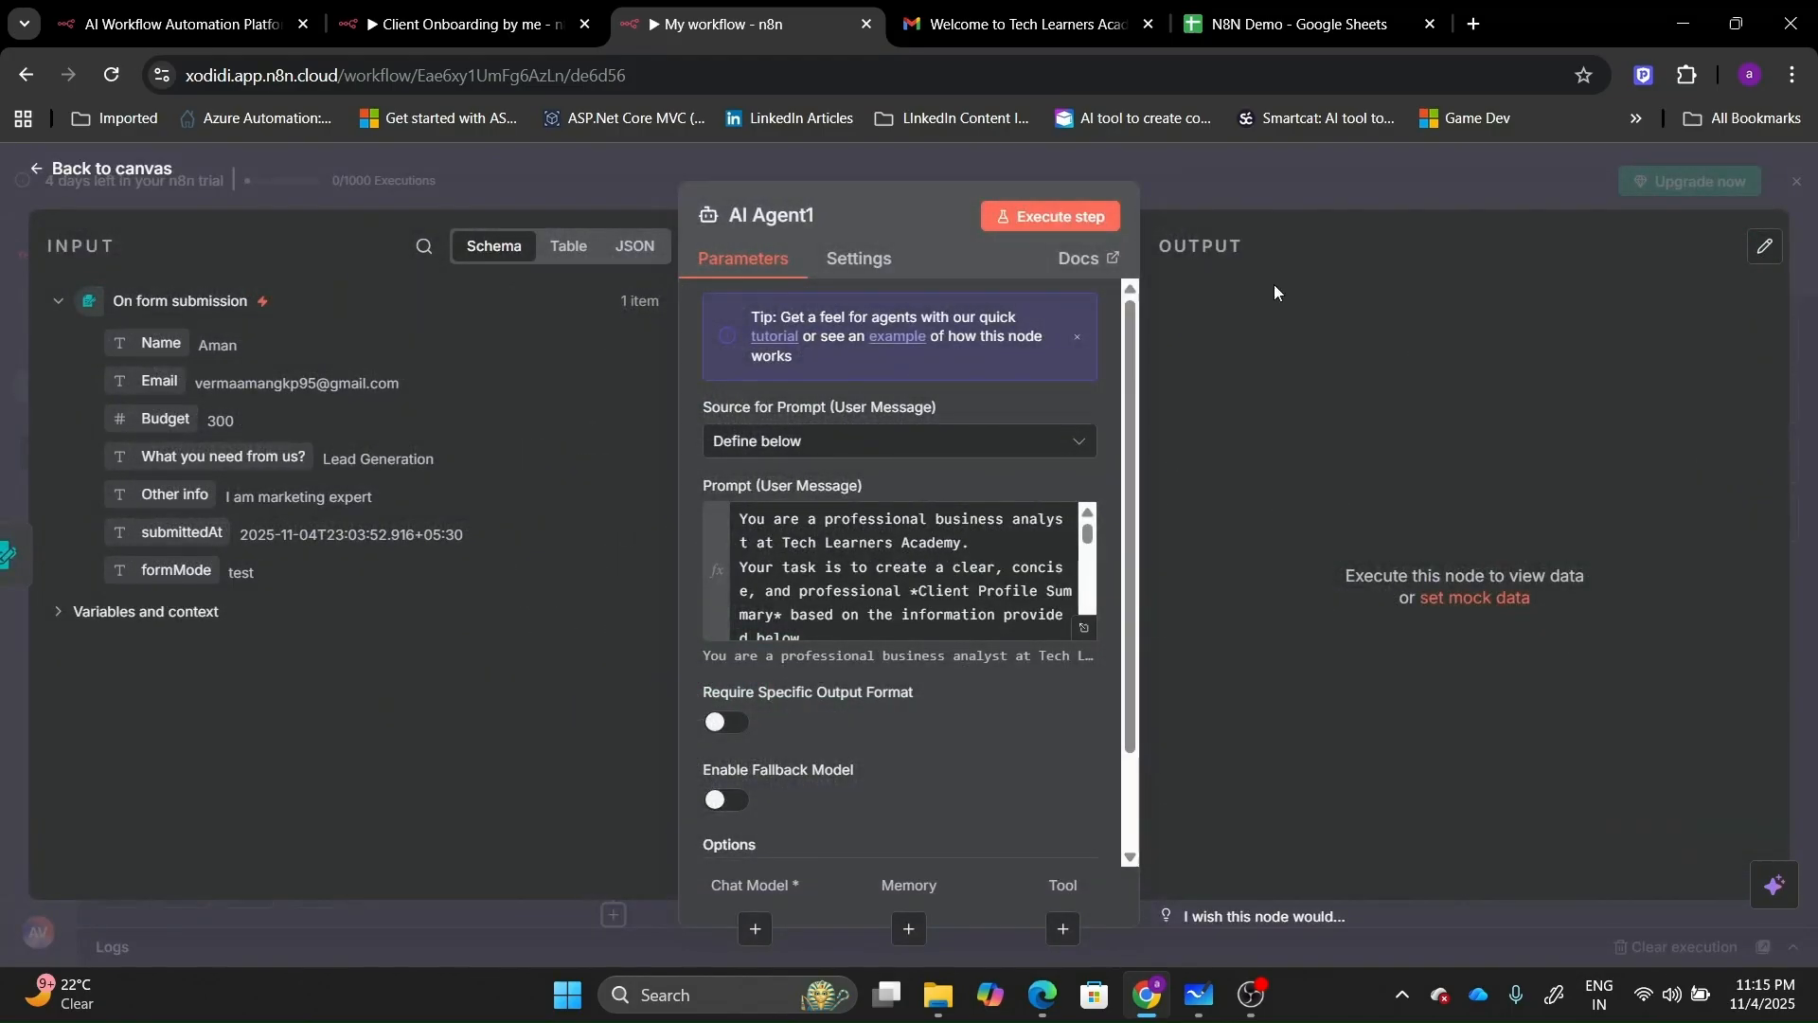
Attach an OpenAI Chat Model1 to AI Agent1, placed below it, and fit the workflow in view.
{"action": "left_click", "coordinate": [1059, 205]}
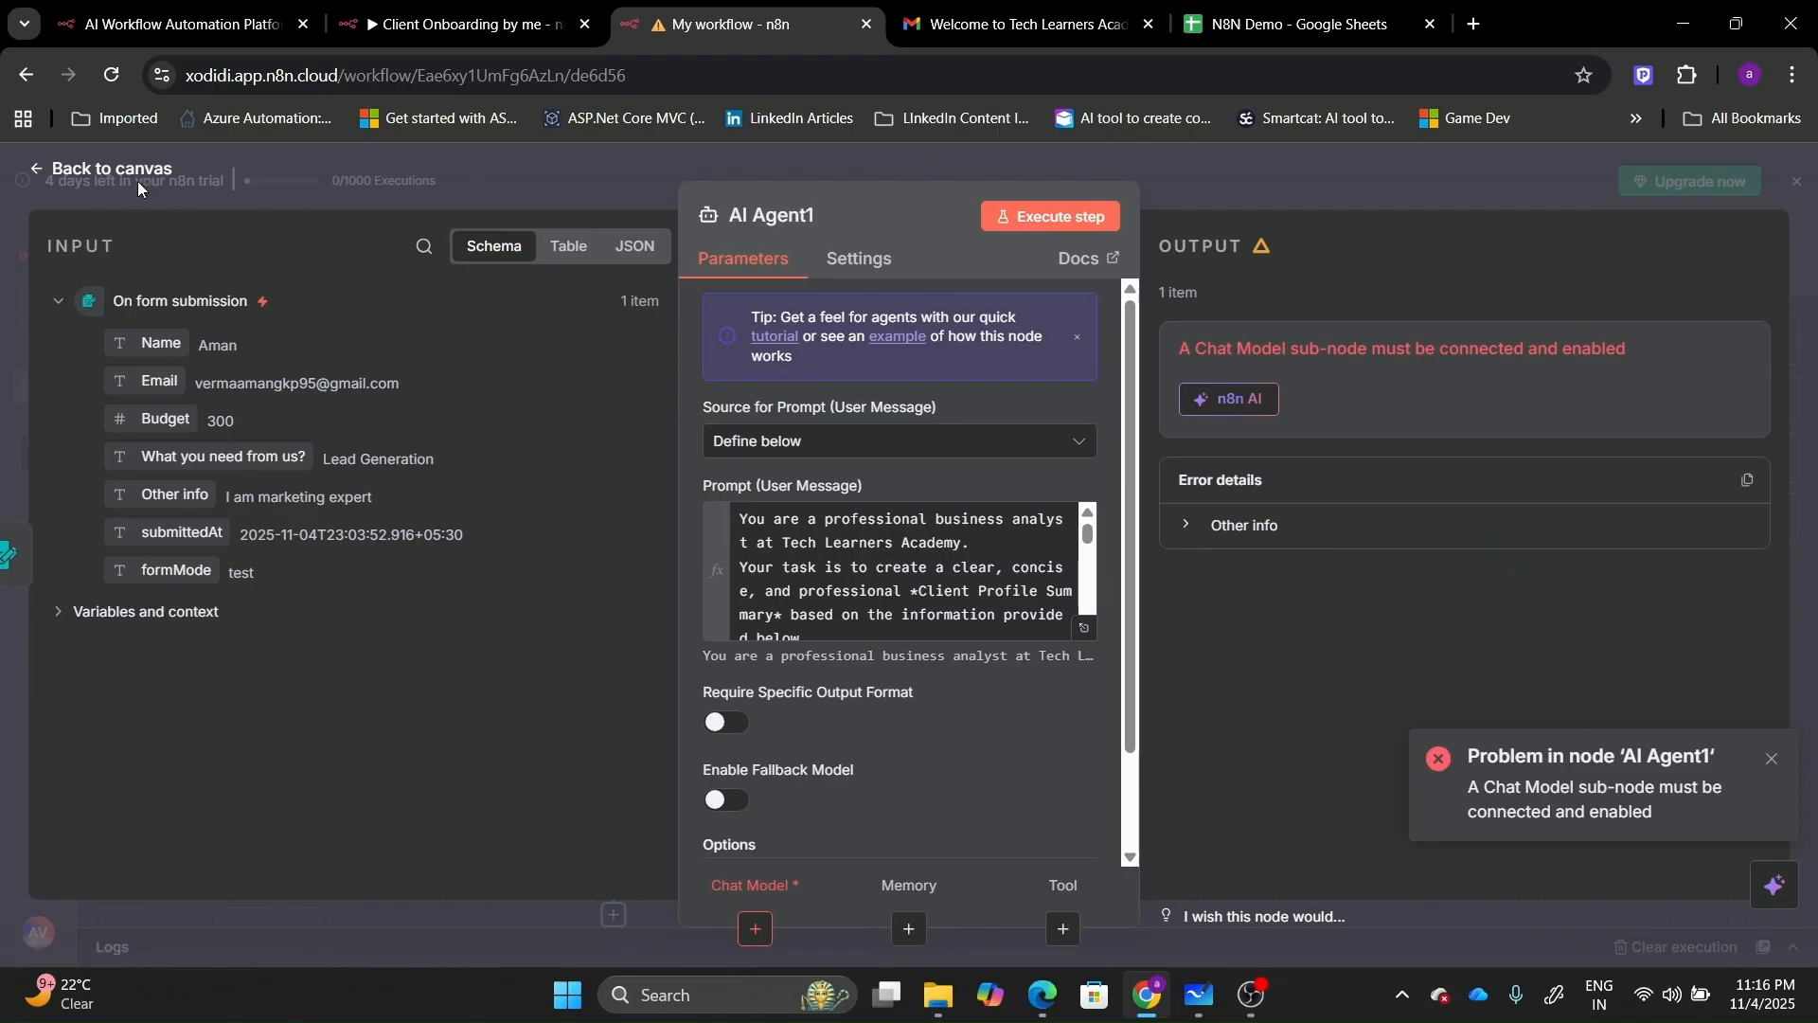
{"action": "left_click", "coordinate": [107, 167]}
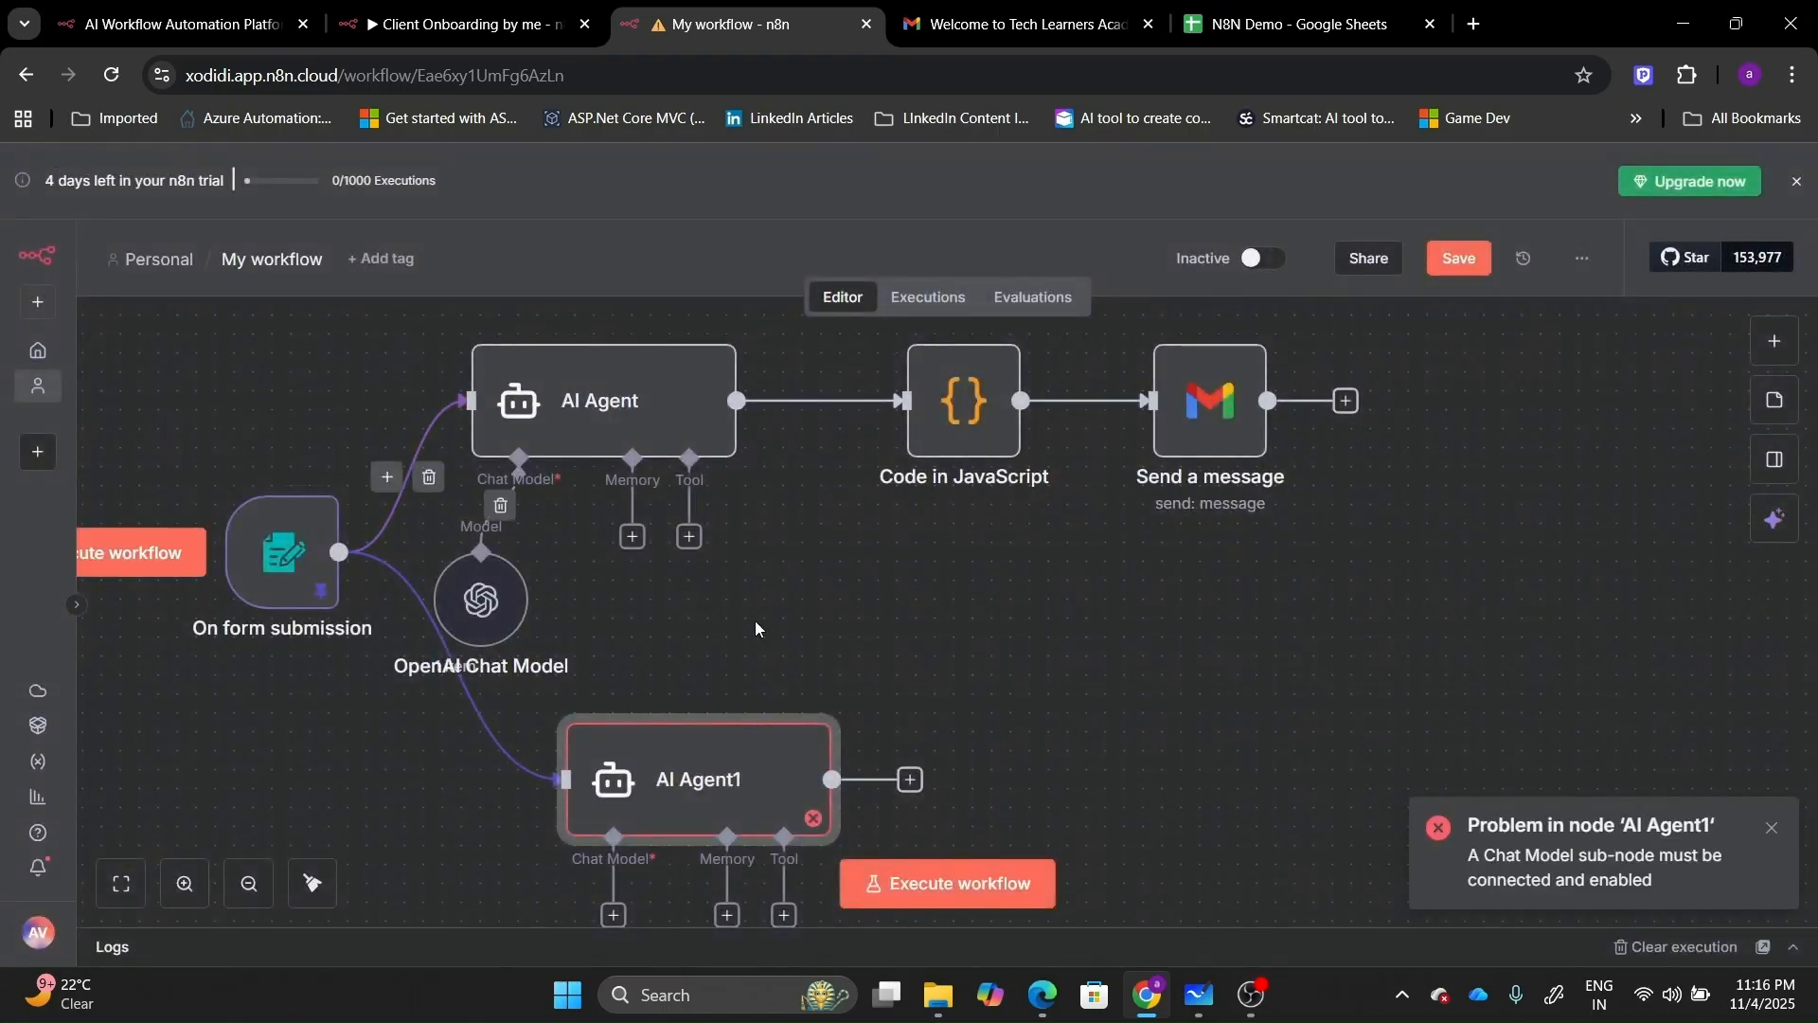
{"action": "left_click", "coordinate": [615, 917]}
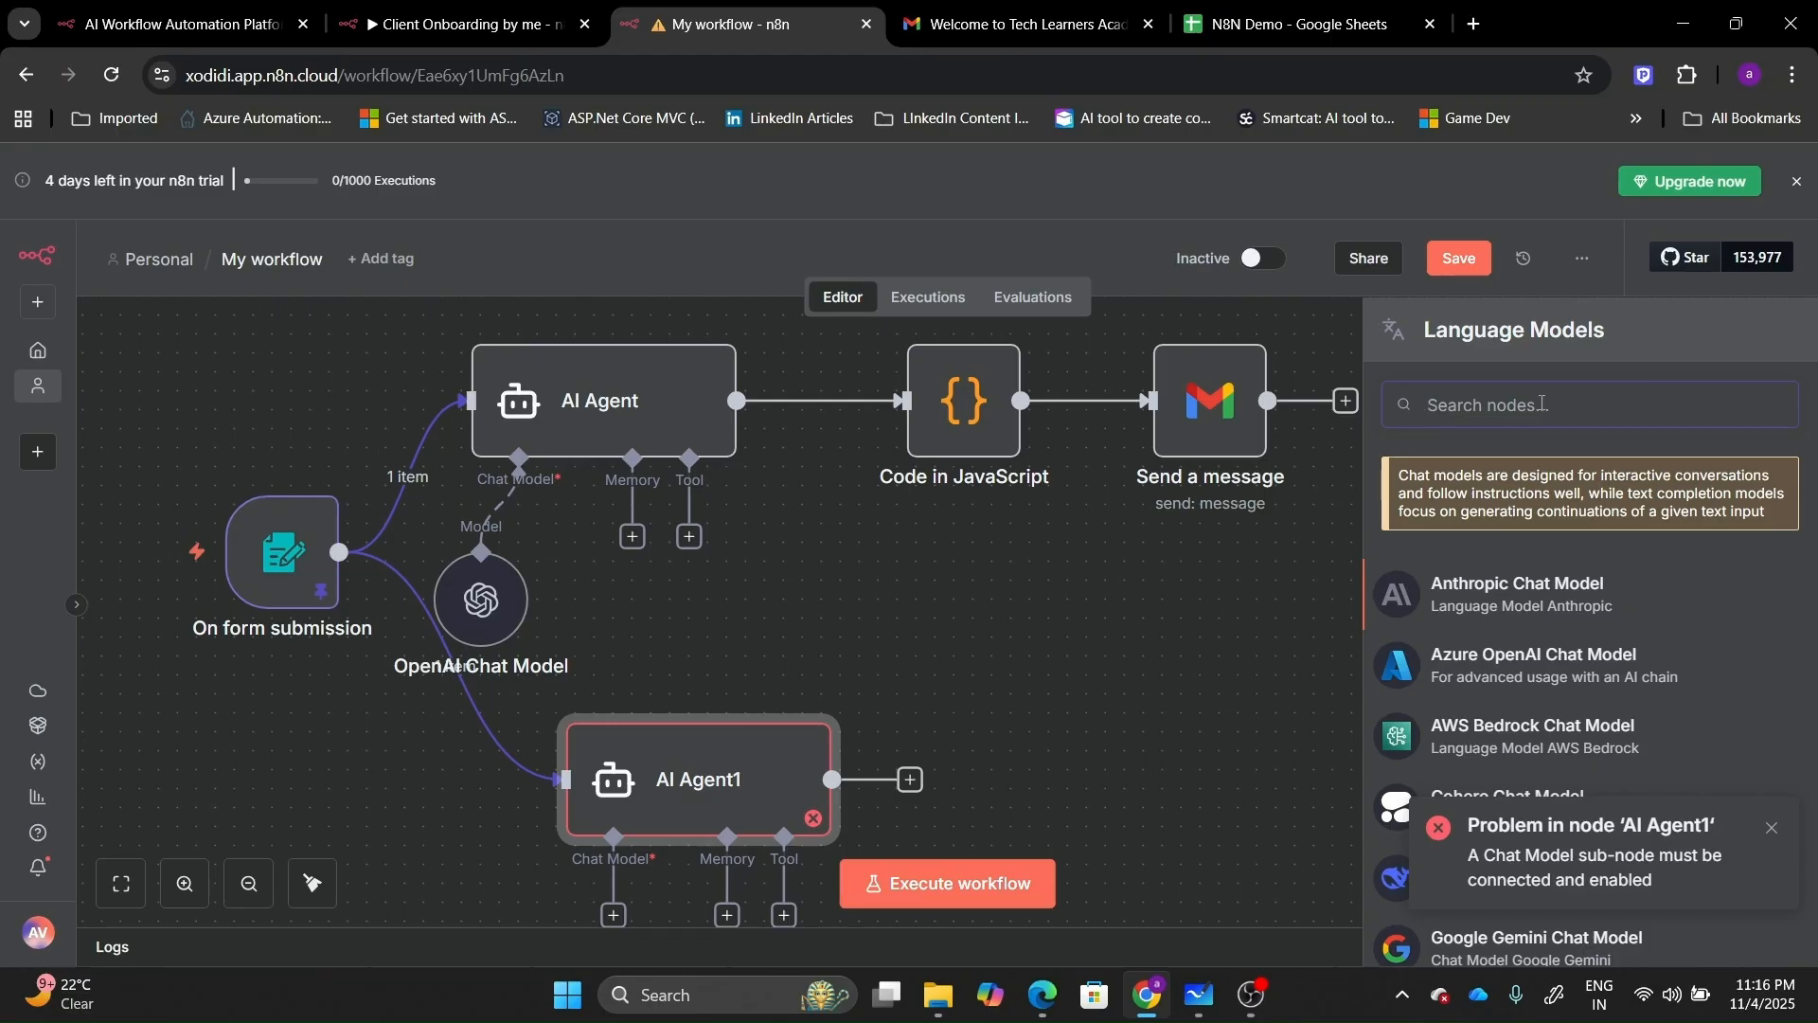
{"action": "type", "text": "open"}
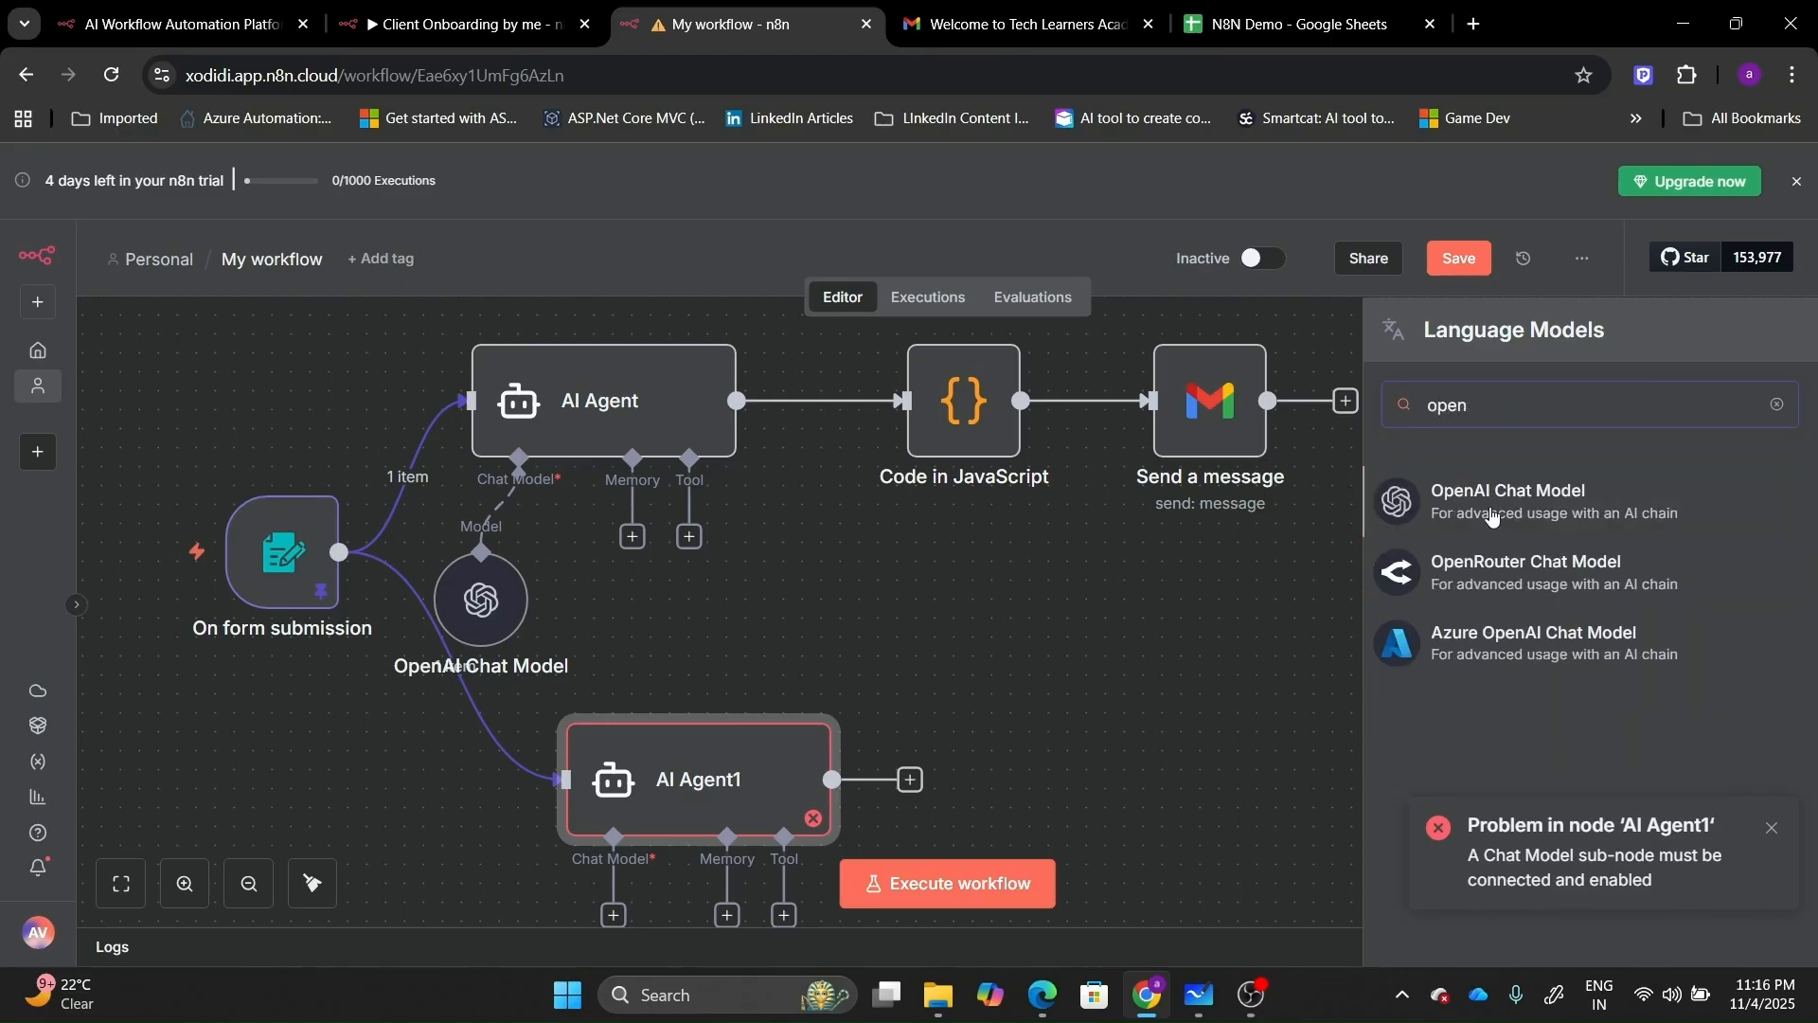
{"action": "left_click", "coordinate": [1491, 516]}
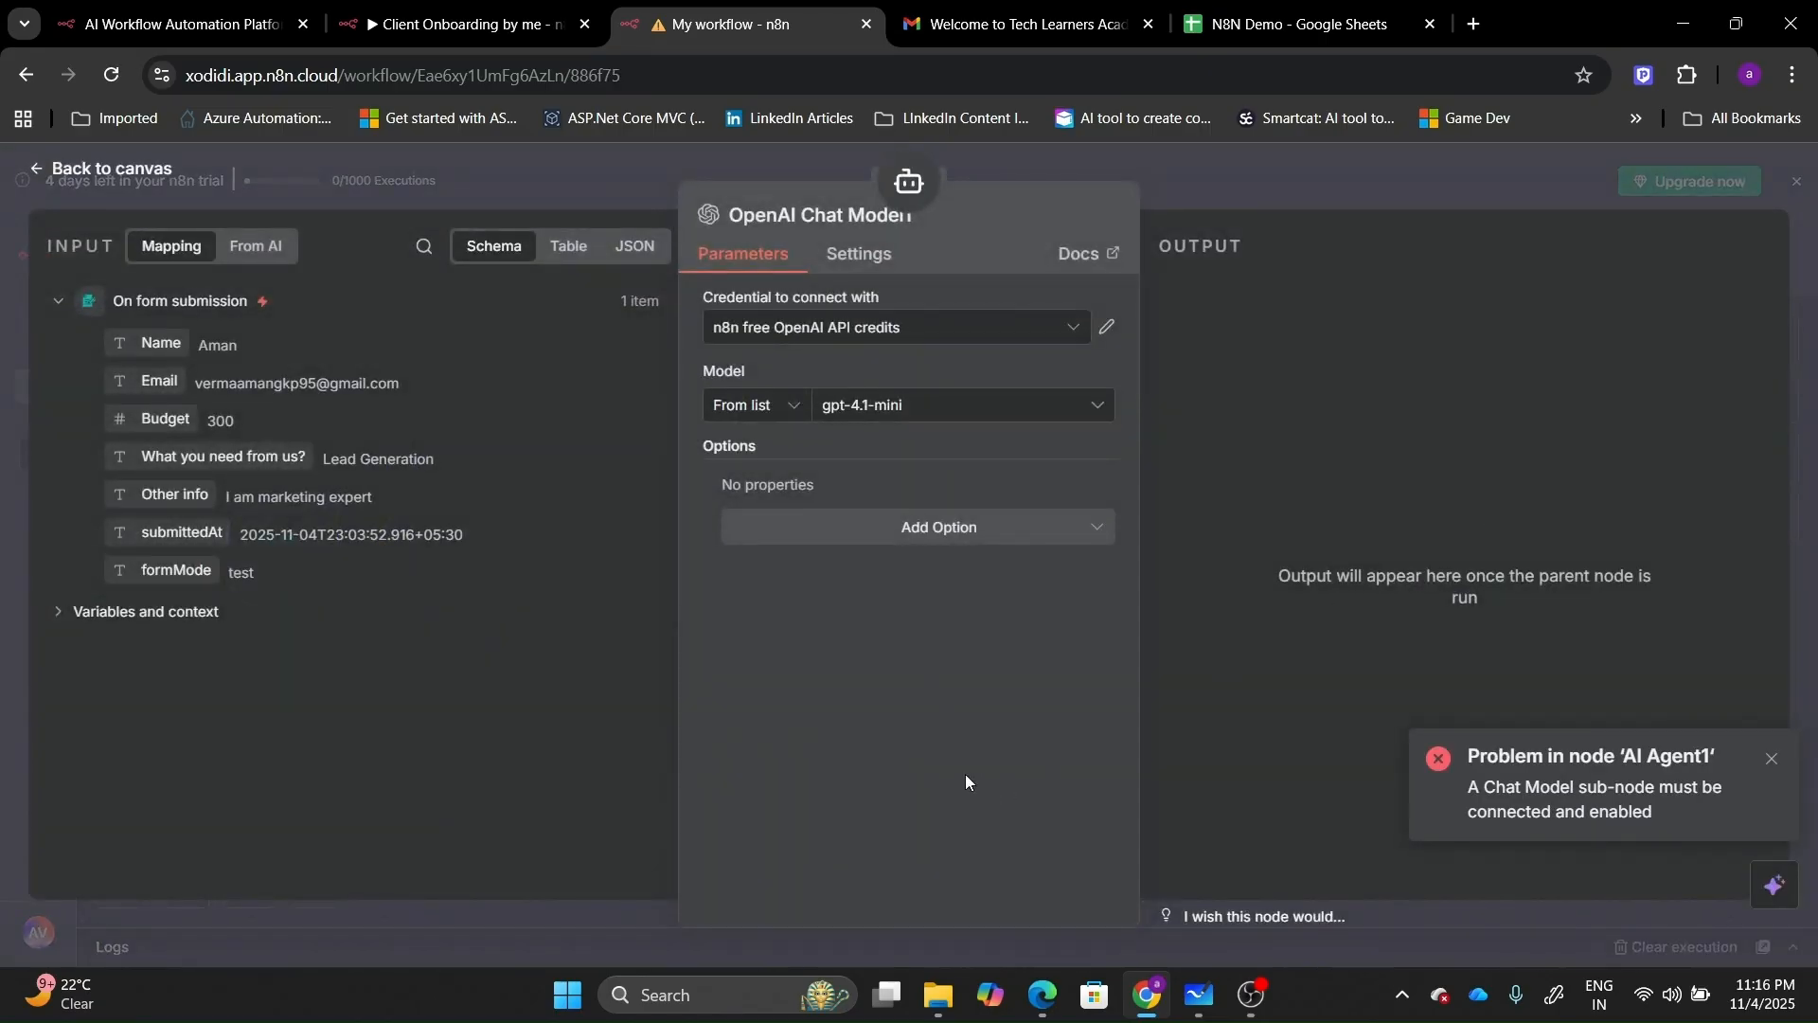
{"action": "left_click", "coordinate": [54, 173]}
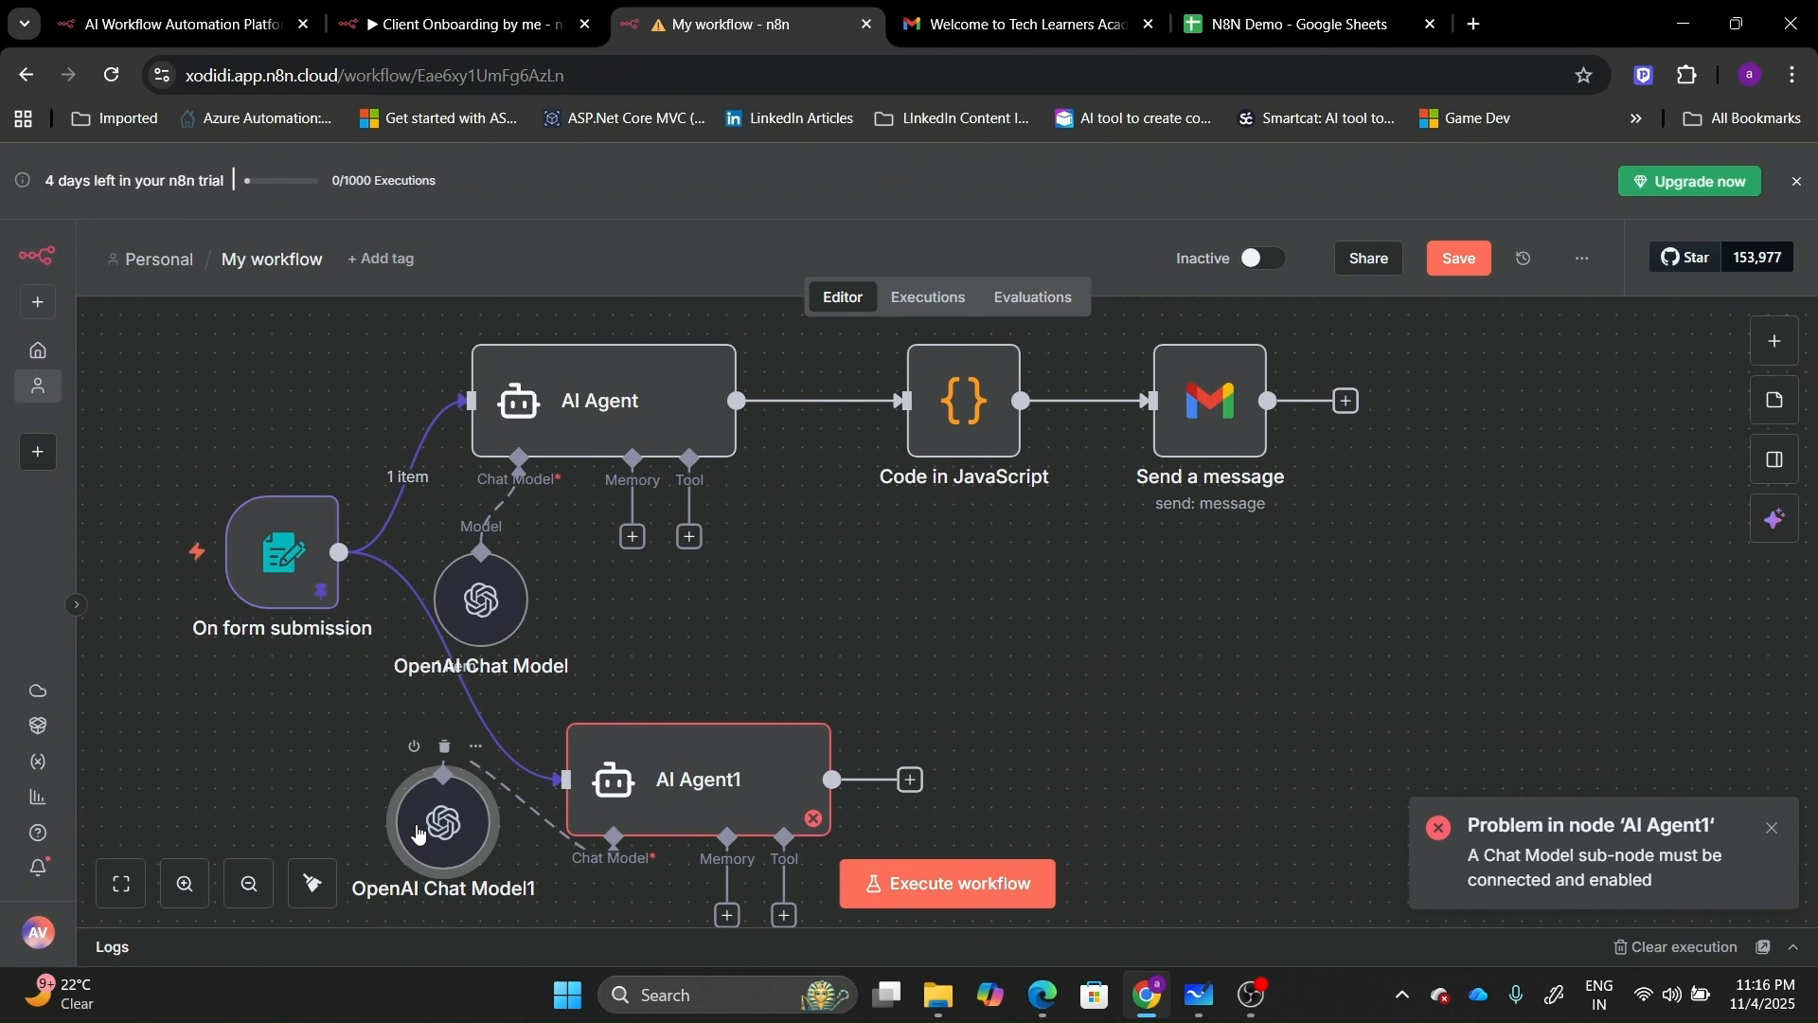
{"action": "left_click_drag", "start_coordinate": [417, 834], "coordinate": [367, 574]}
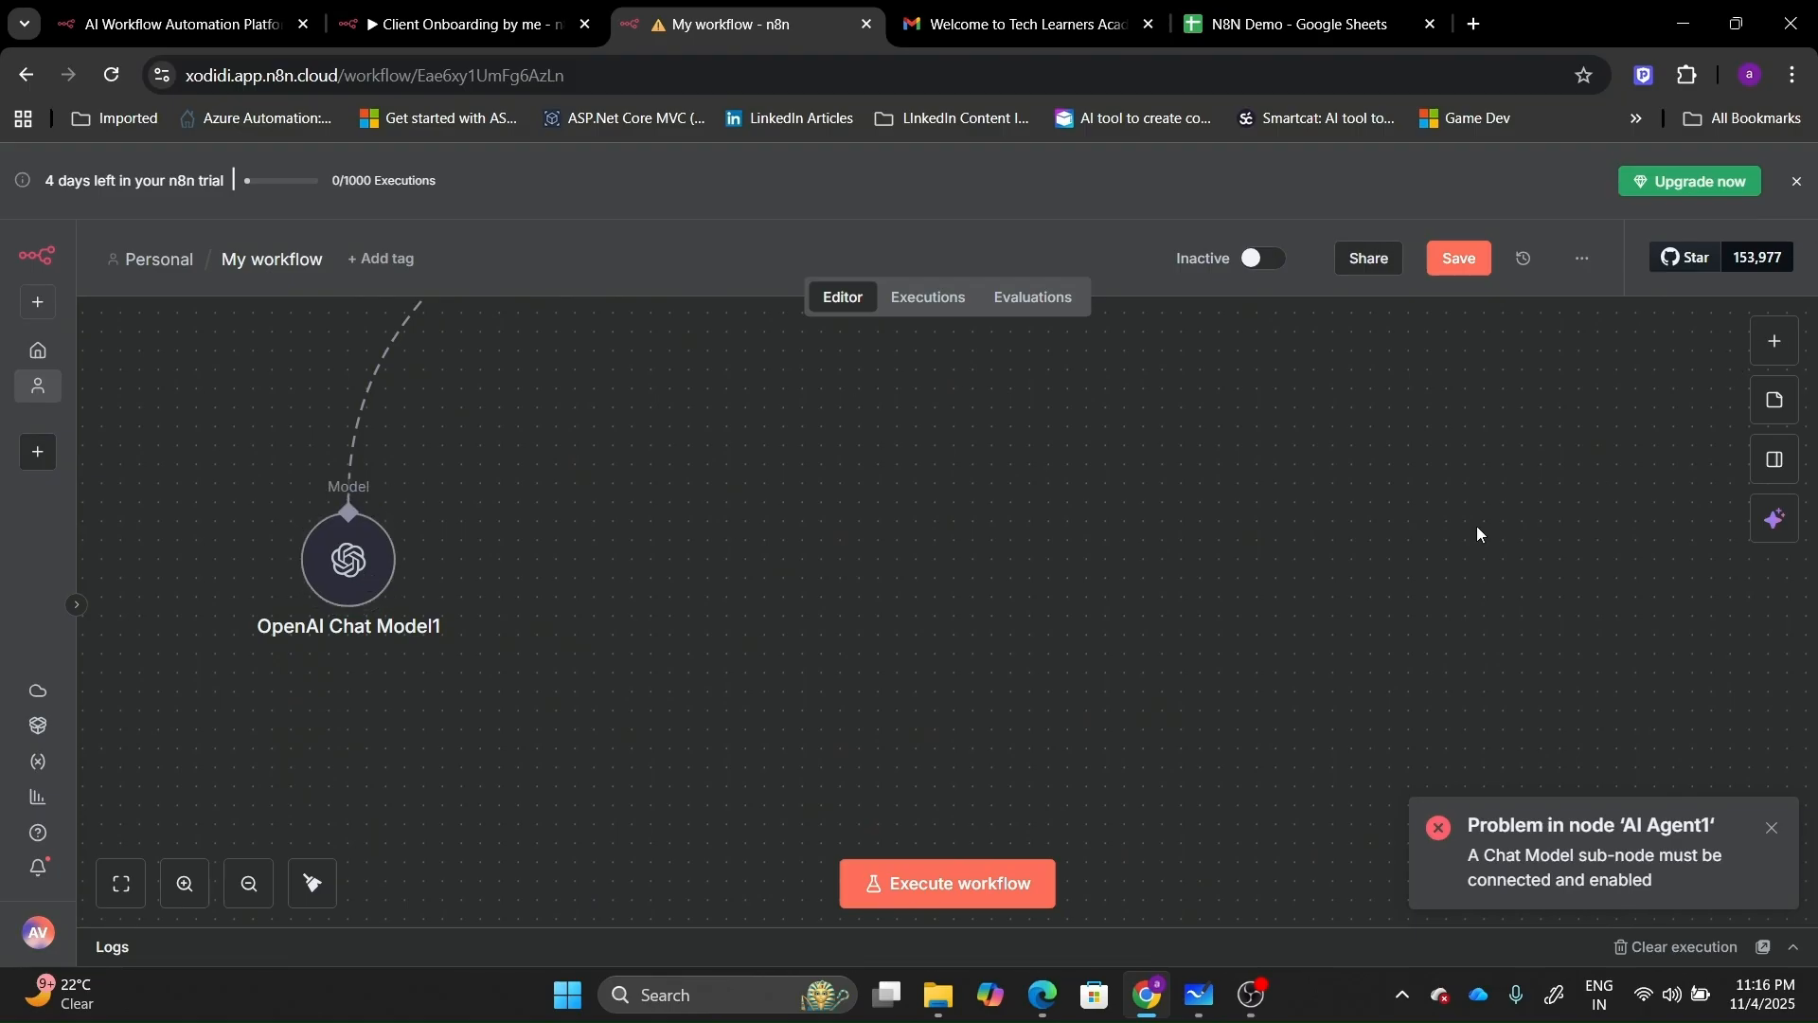
{"action": "left_click", "coordinate": [121, 882]}
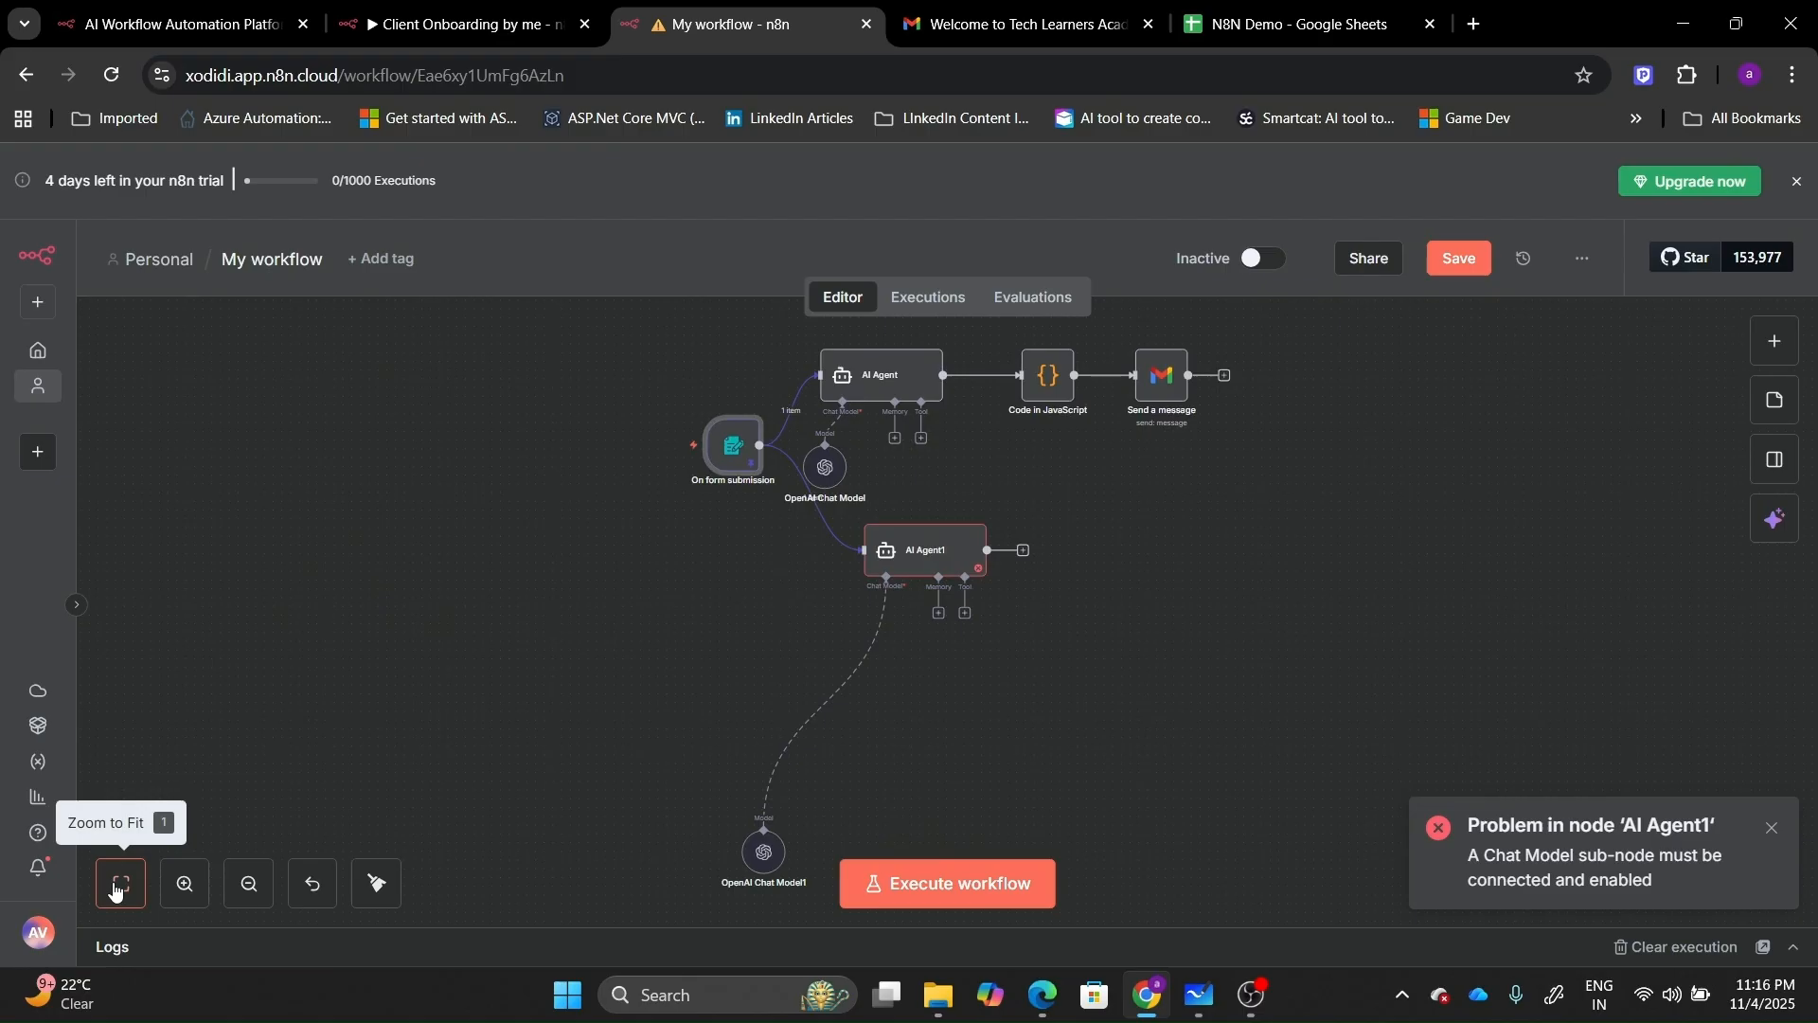
Execute AI Agent1 and confirm its JSON output is one Client Profile Summary item.
{"action": "left_click", "coordinate": [1094, 552]}
{"action": "scroll", "coordinate": [1093, 549], "scroll_direction": "up", "scroll_amount": 5}
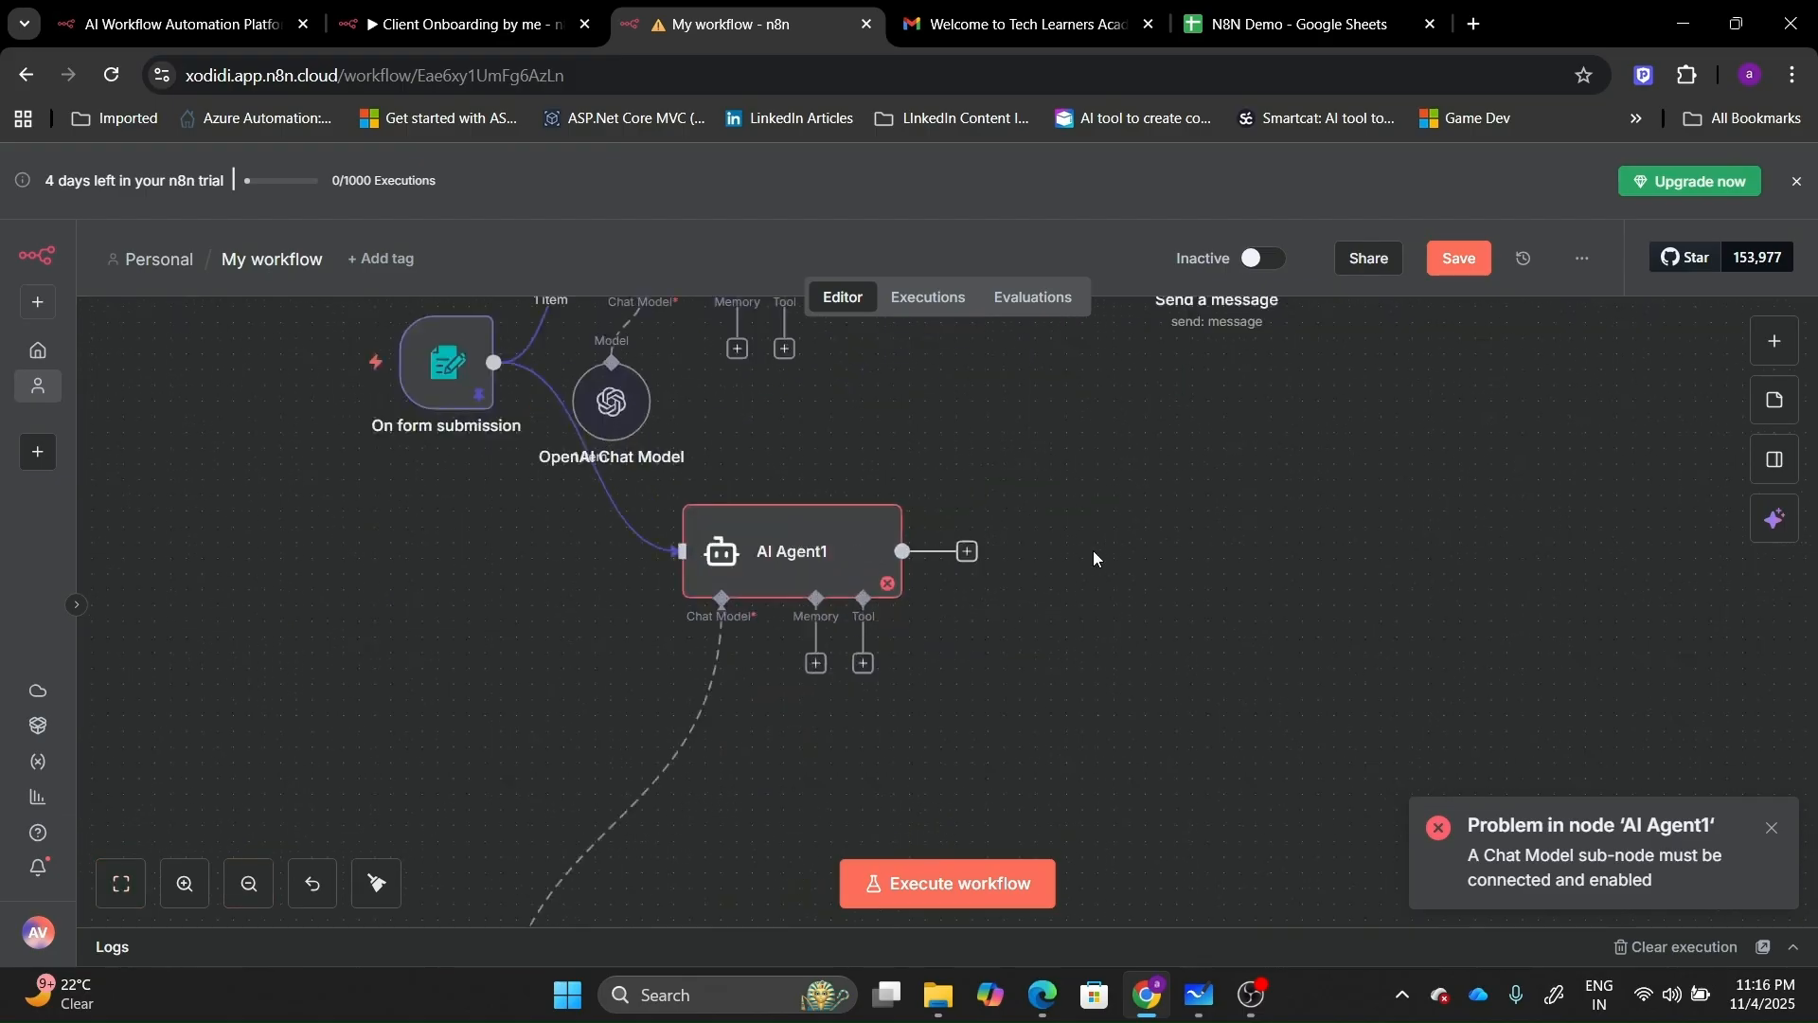
{"action": "left_click", "coordinate": [953, 552]}
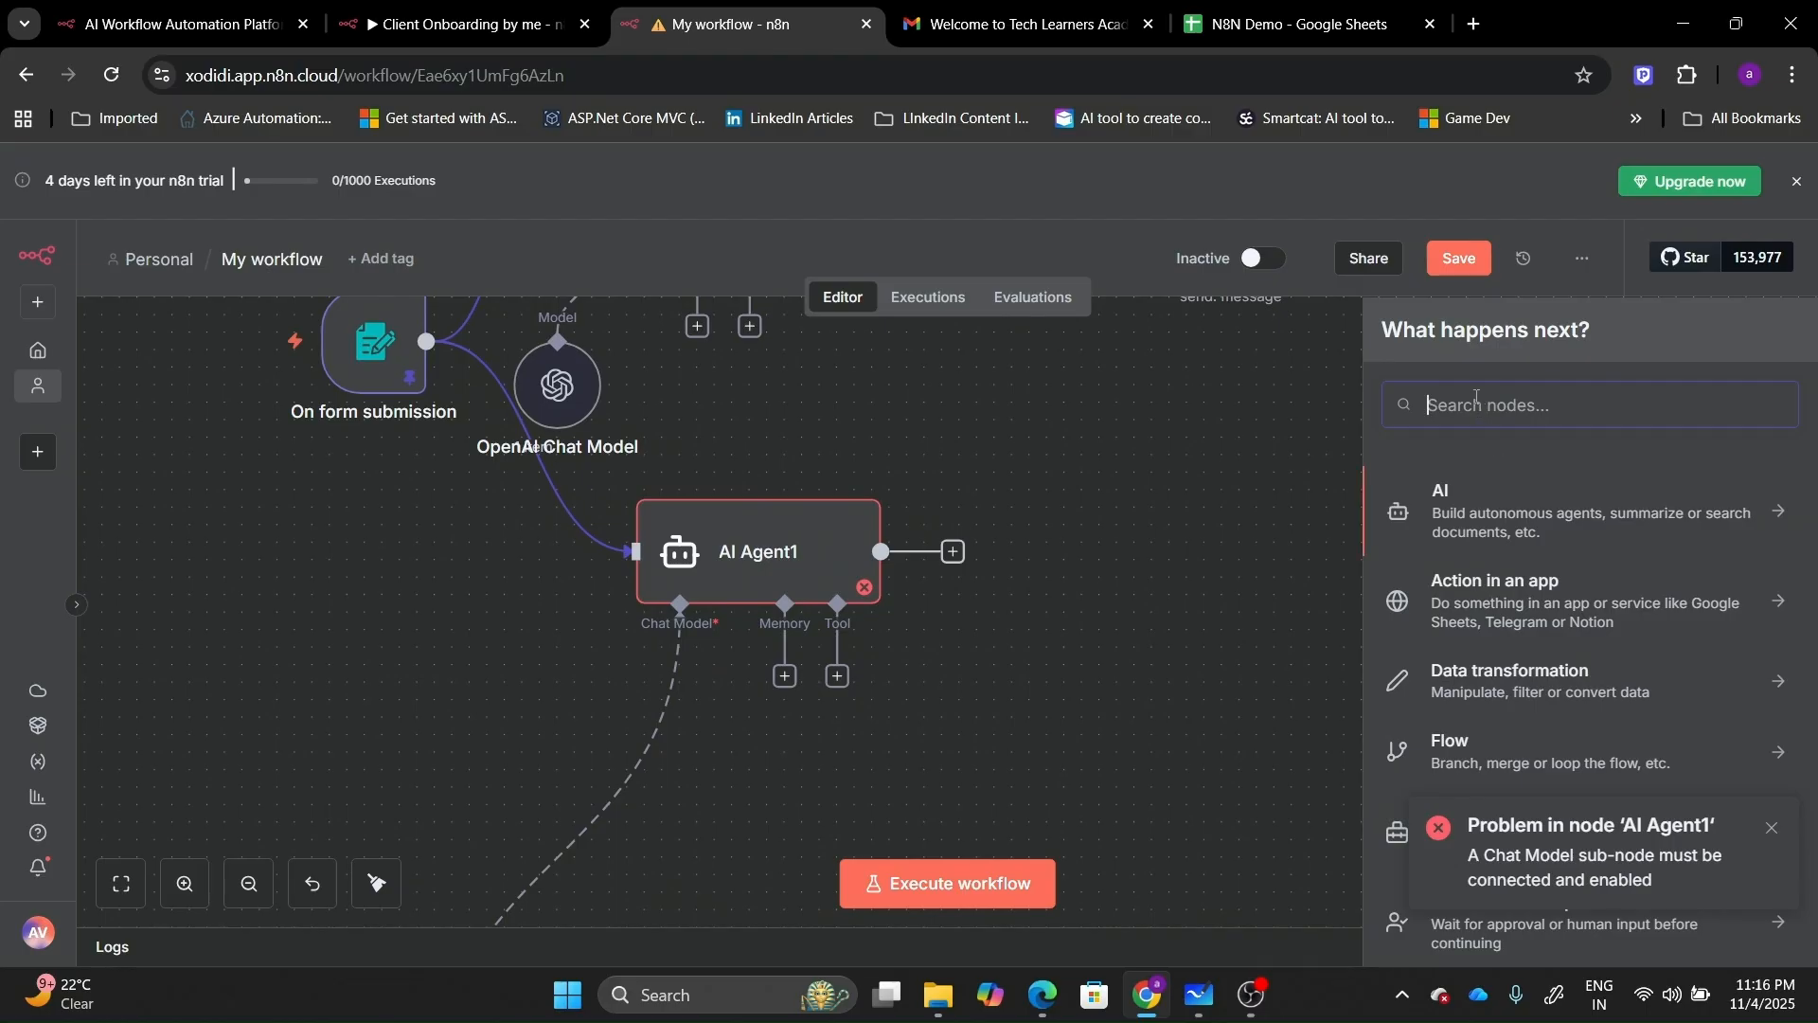
{"action": "double_click", "coordinate": [812, 556]}
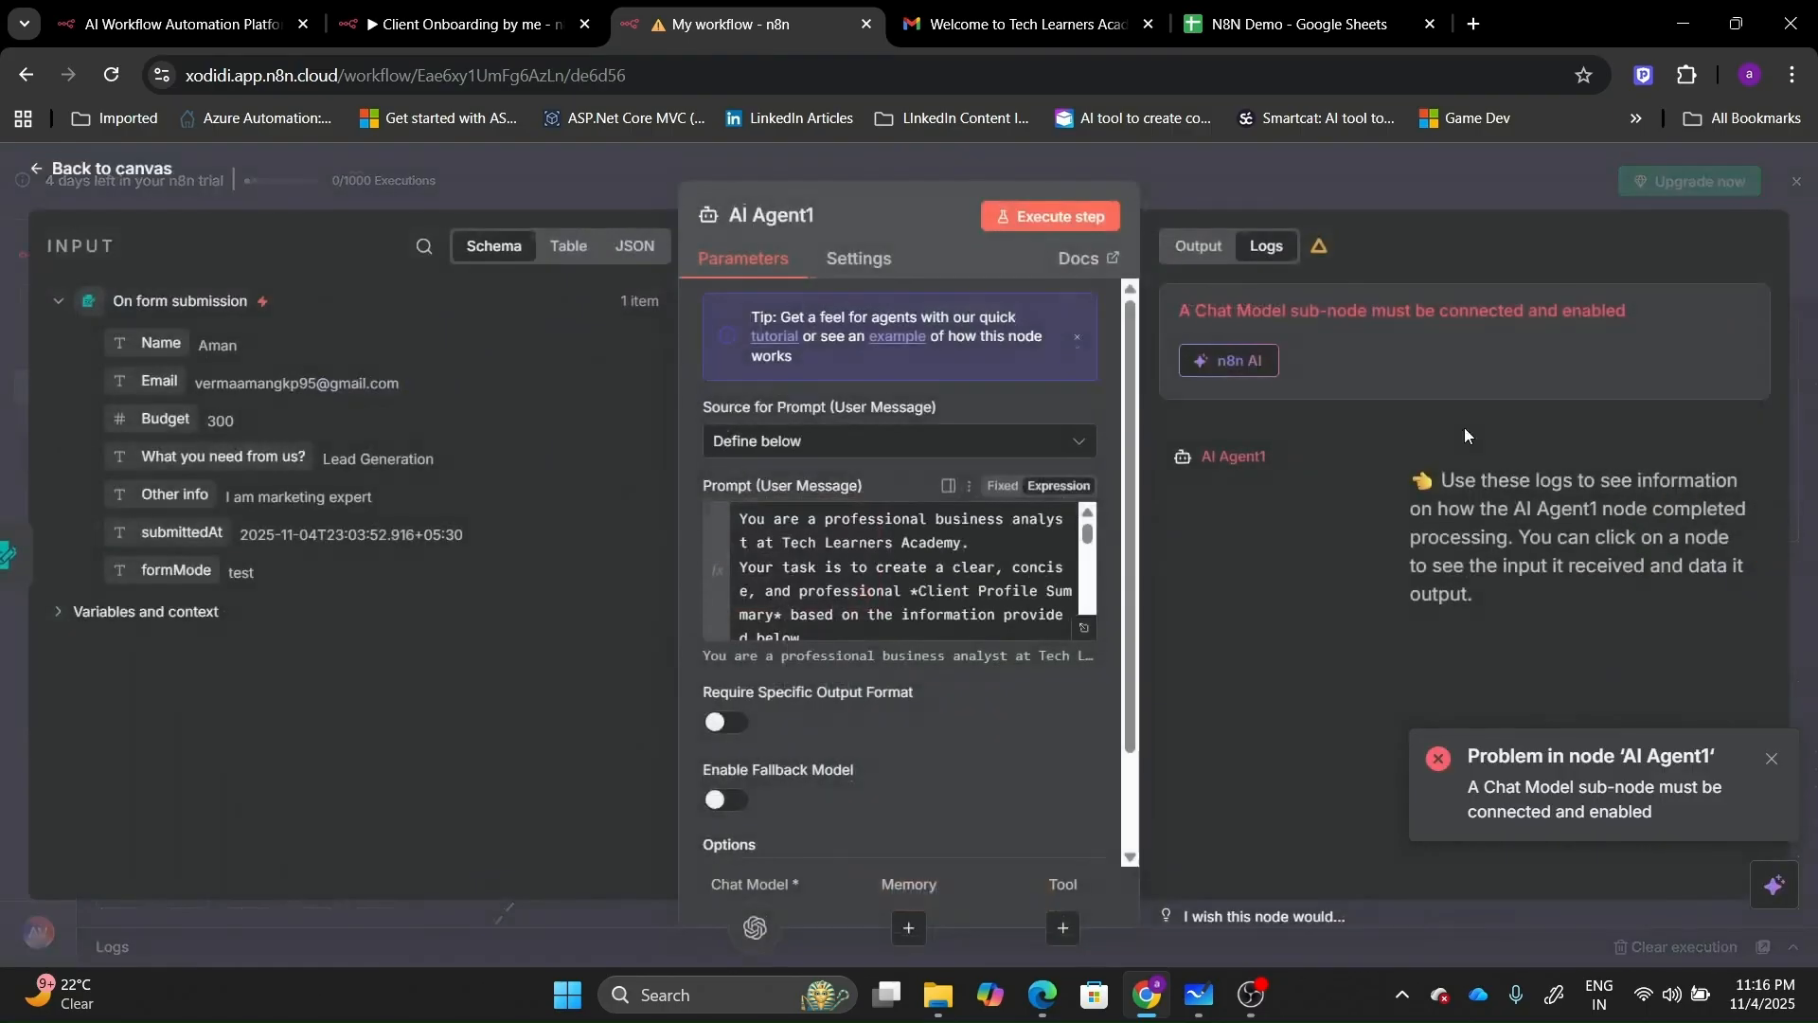
{"action": "left_click", "coordinate": [1064, 216]}
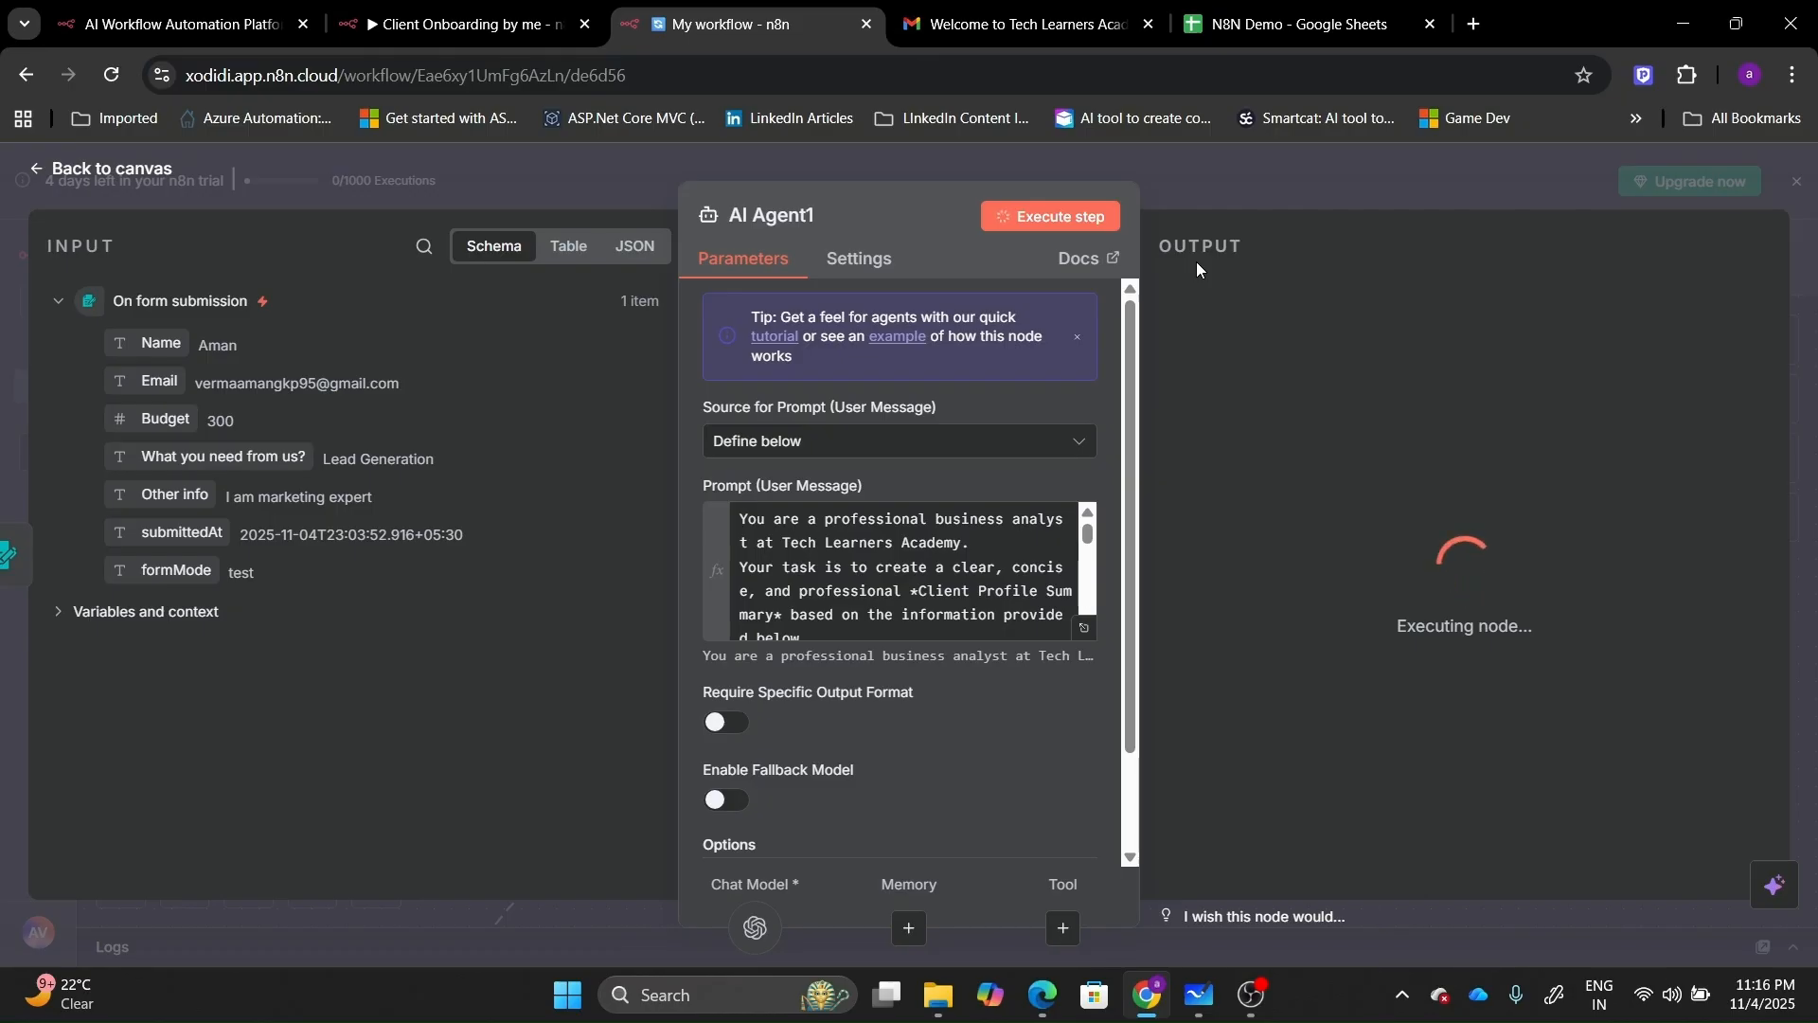
{"action": "left_click", "coordinate": [1198, 263]}
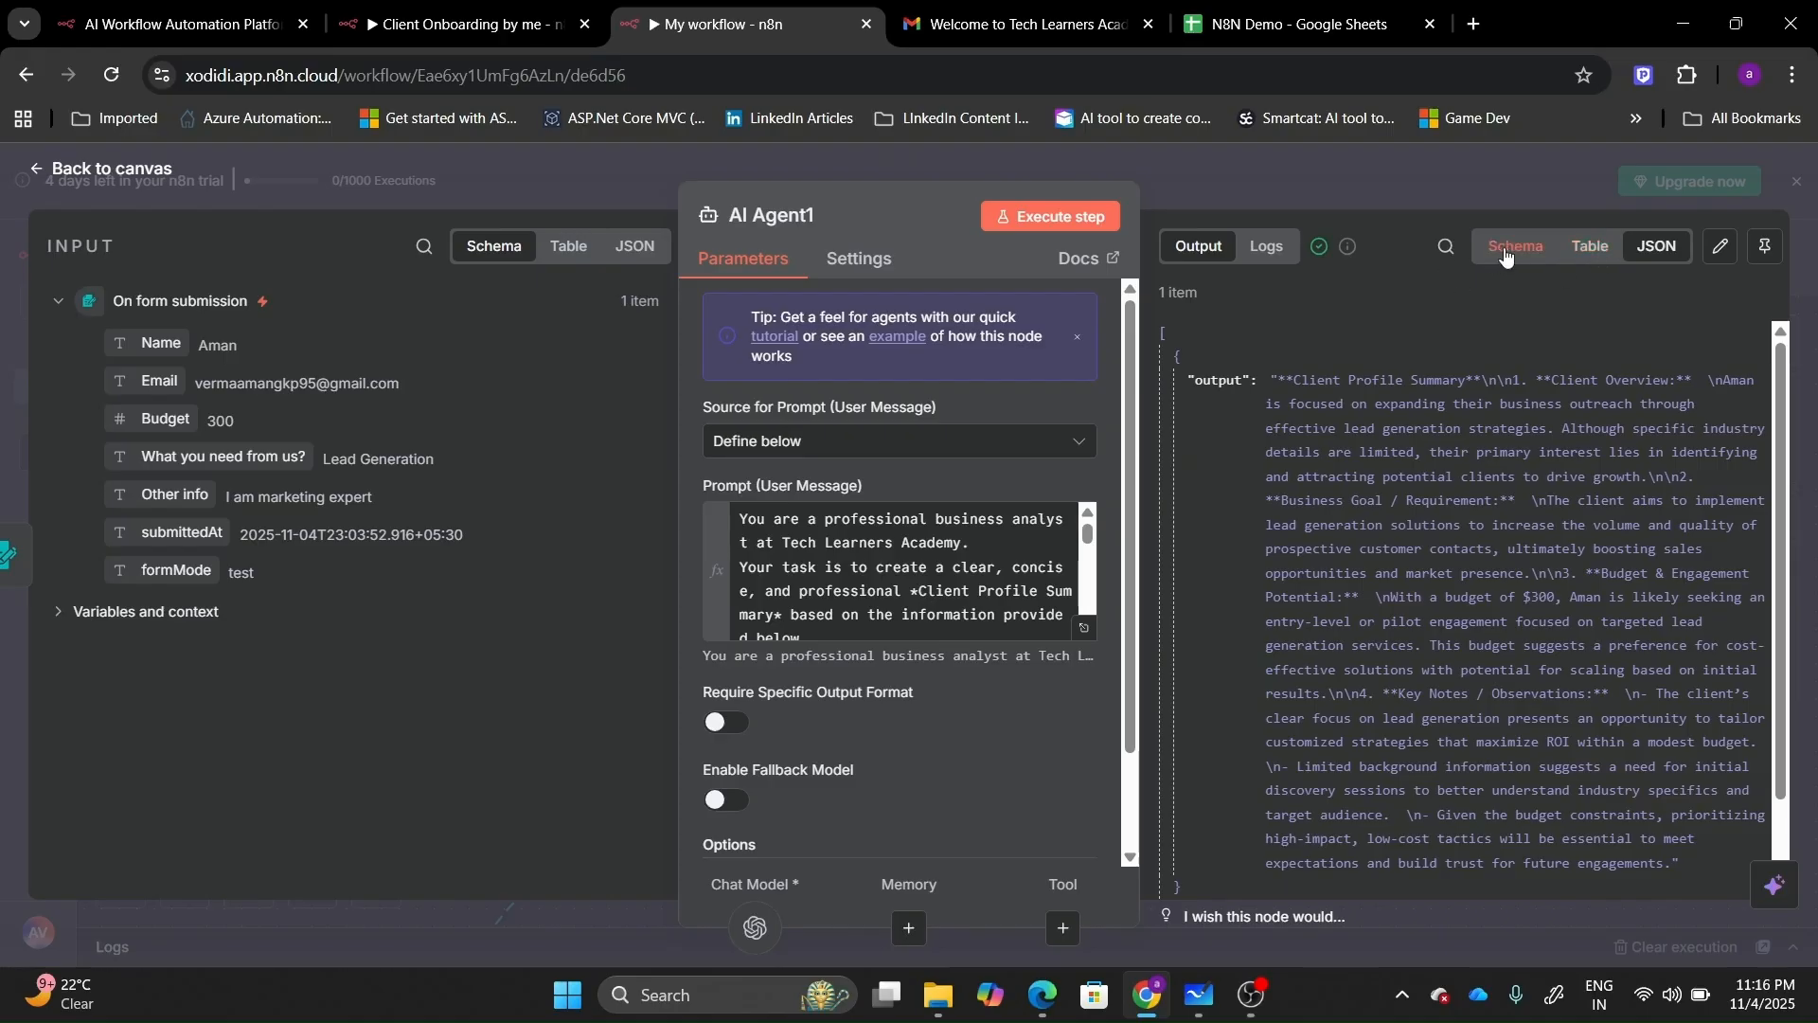
{"action": "left_click", "coordinate": [87, 180]}
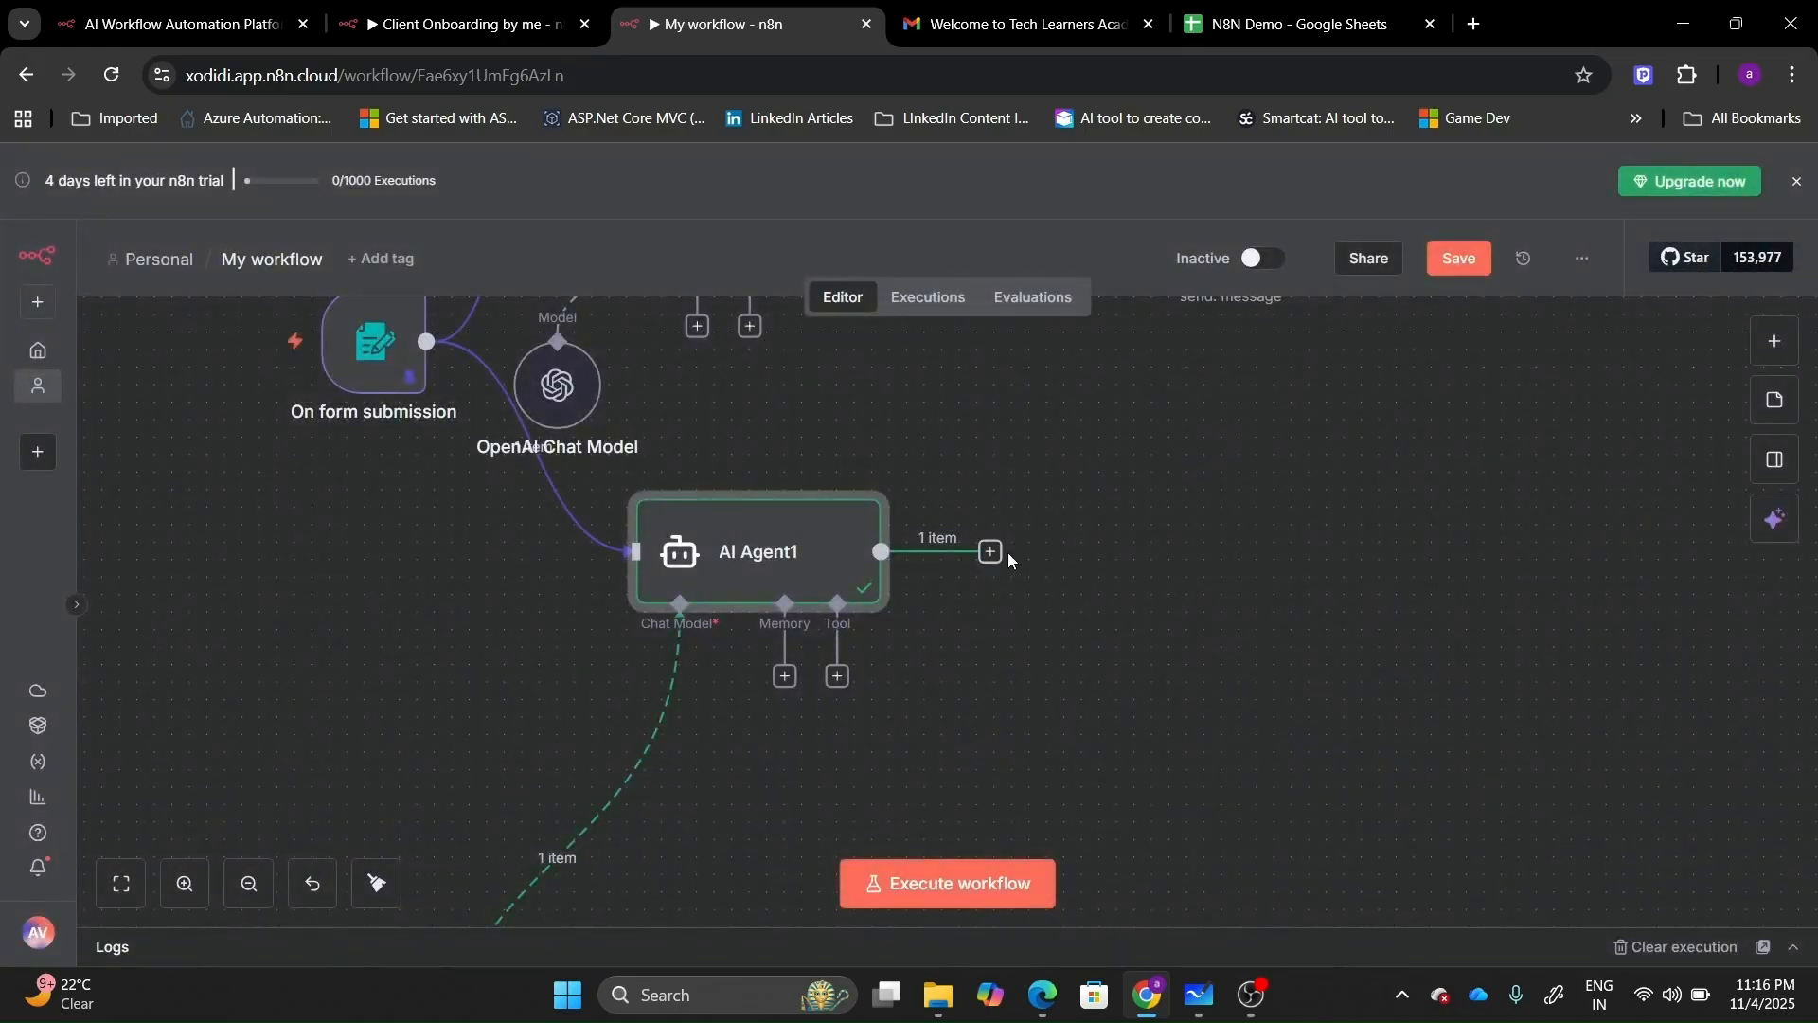
Search 'sheet' and choose Google Sheets for the step after AI Agent1.
{"action": "left_click", "coordinate": [991, 552]}
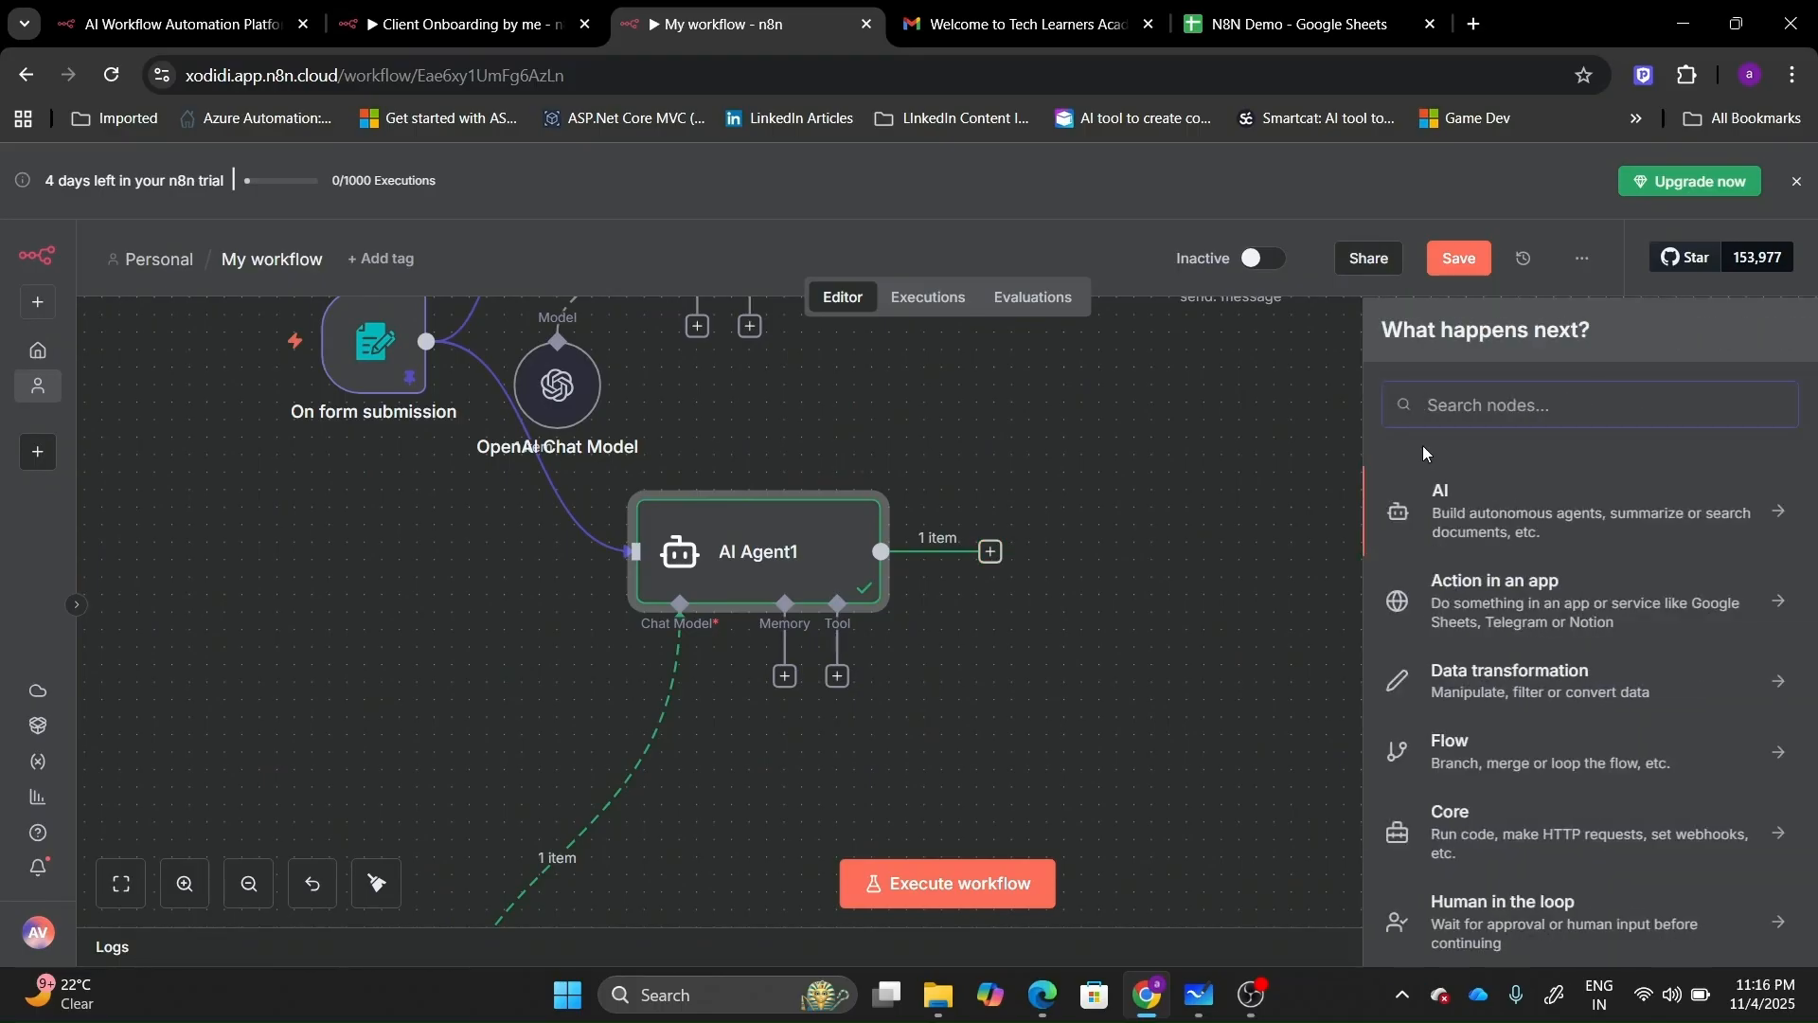
{"action": "type", "text": "sheet"}
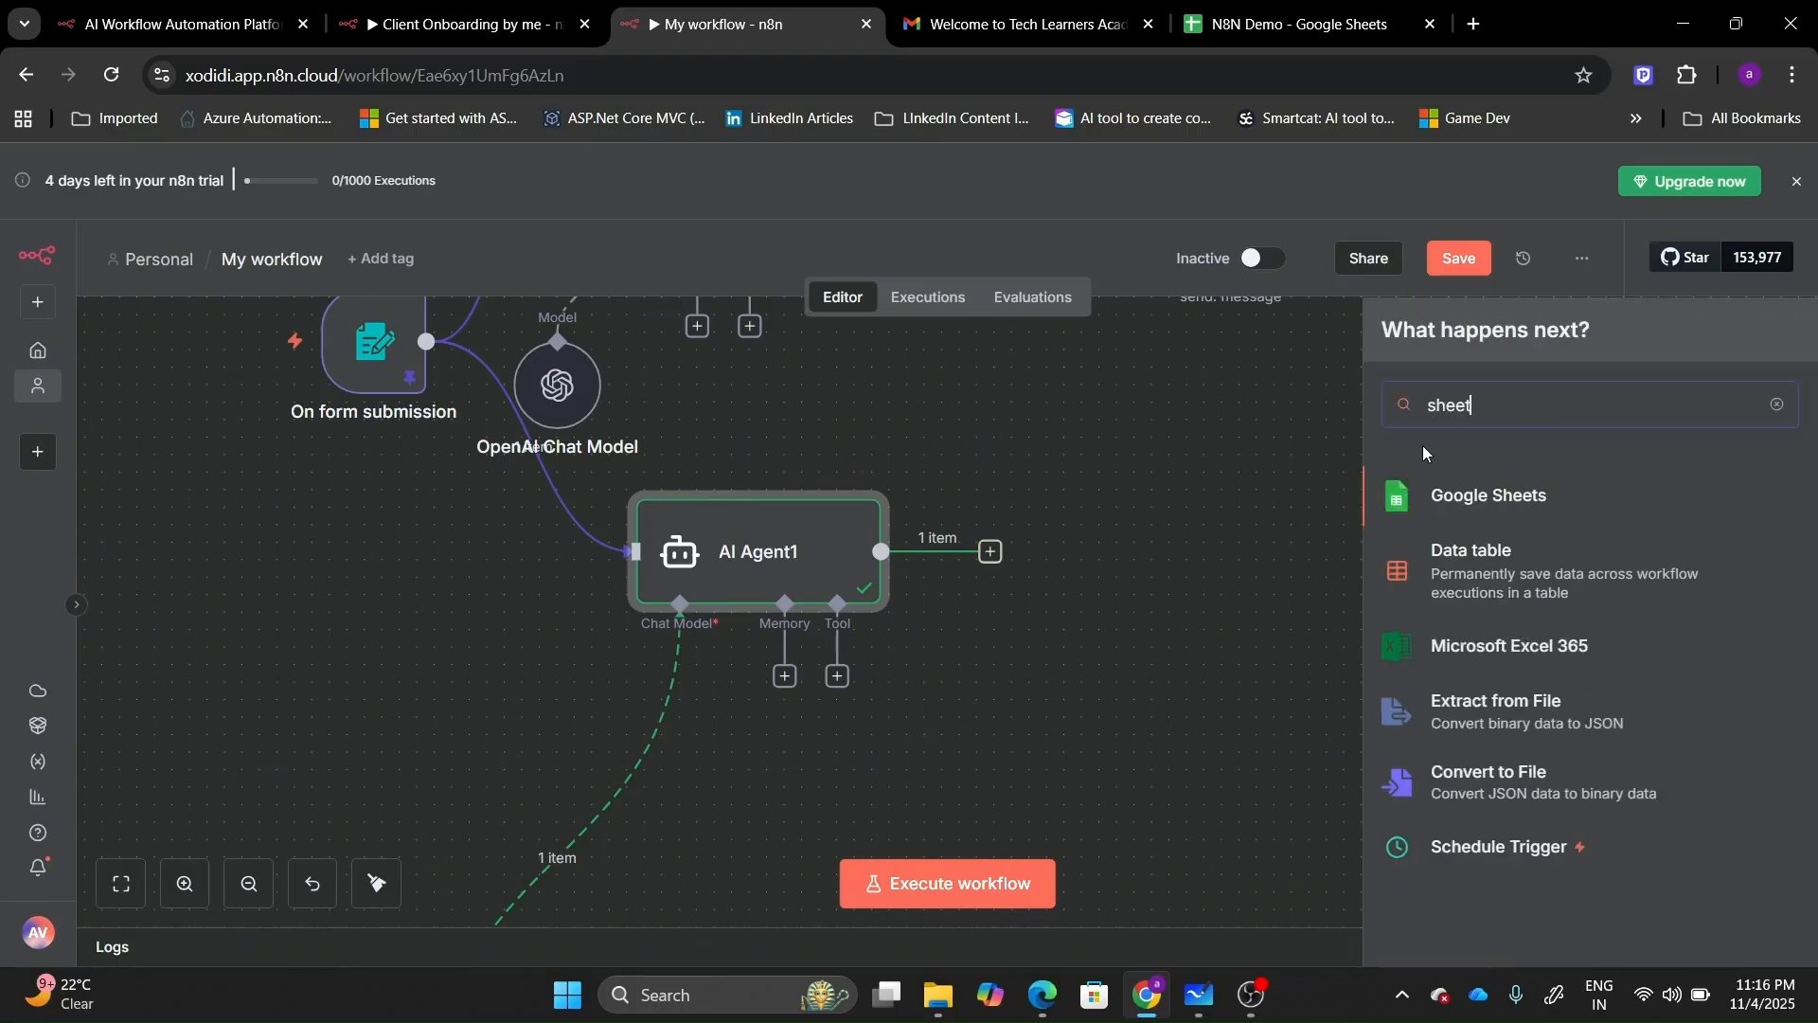
{"action": "left_click", "coordinate": [1443, 520]}
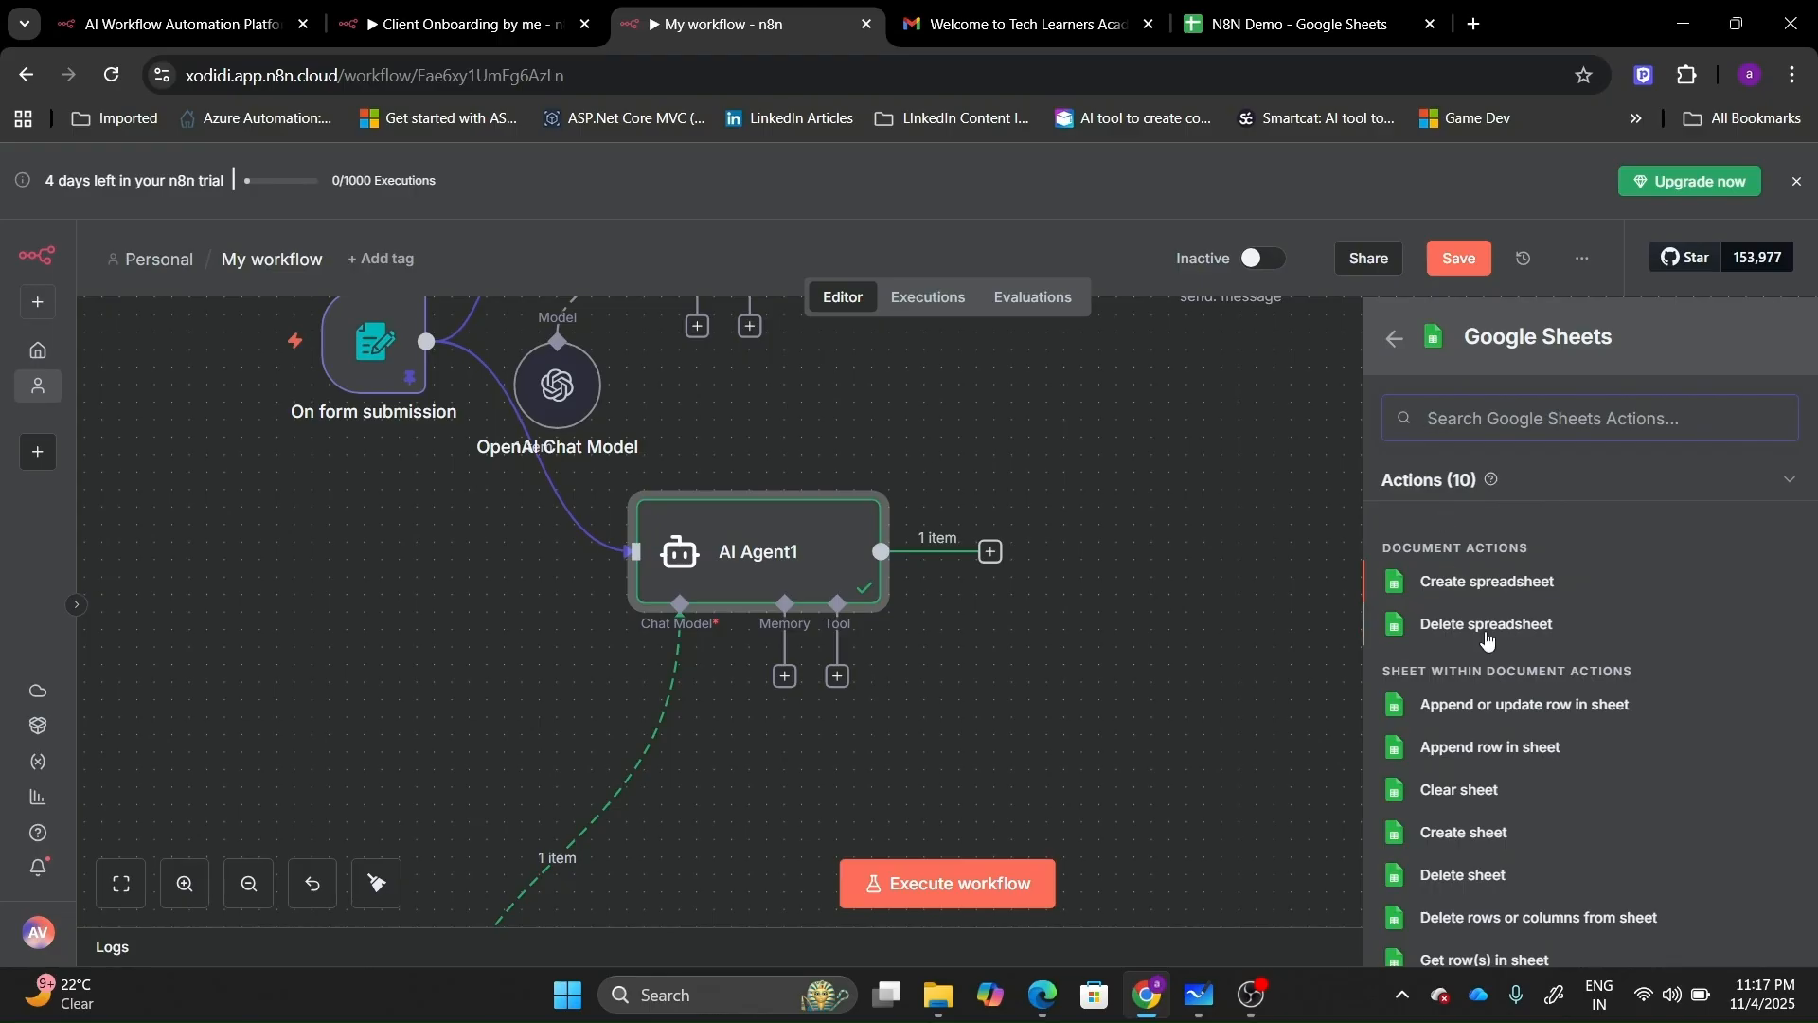
Add an Append row in sheet step targeting the Contact sheet of the N8N Demo document.
{"action": "left_click", "coordinate": [1487, 750]}
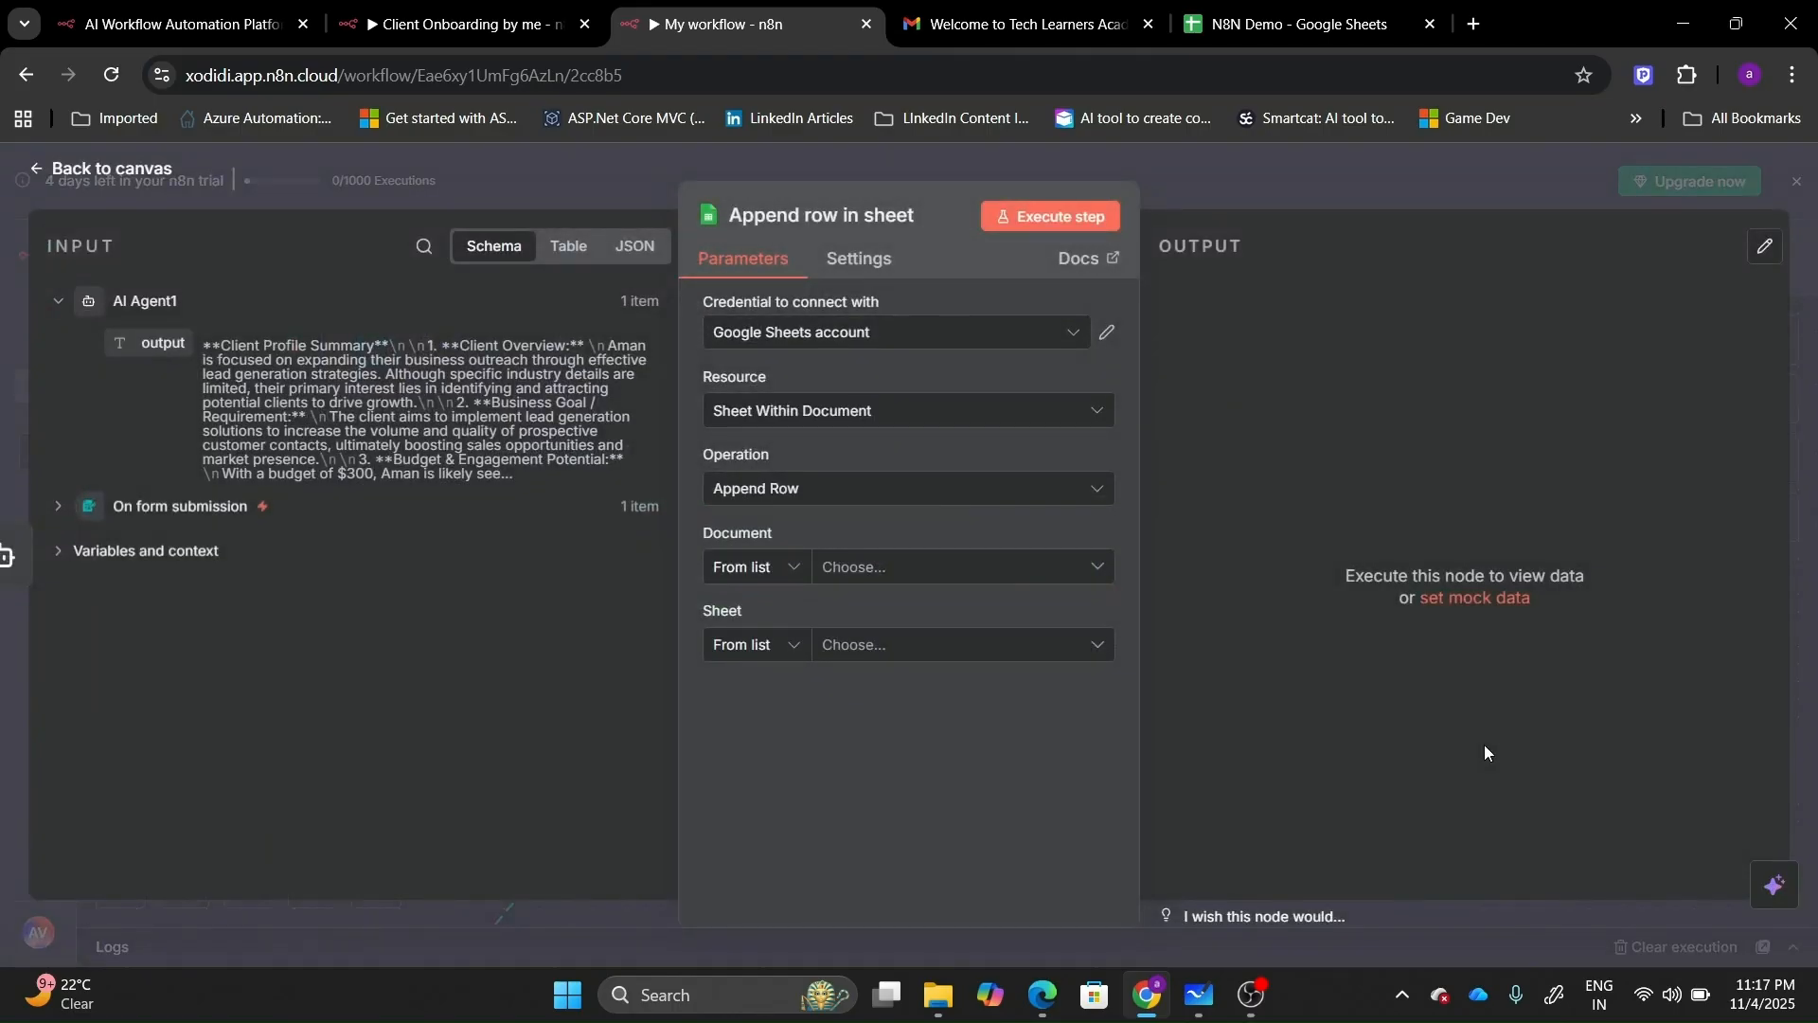
{"action": "left_click", "coordinate": [1010, 579]}
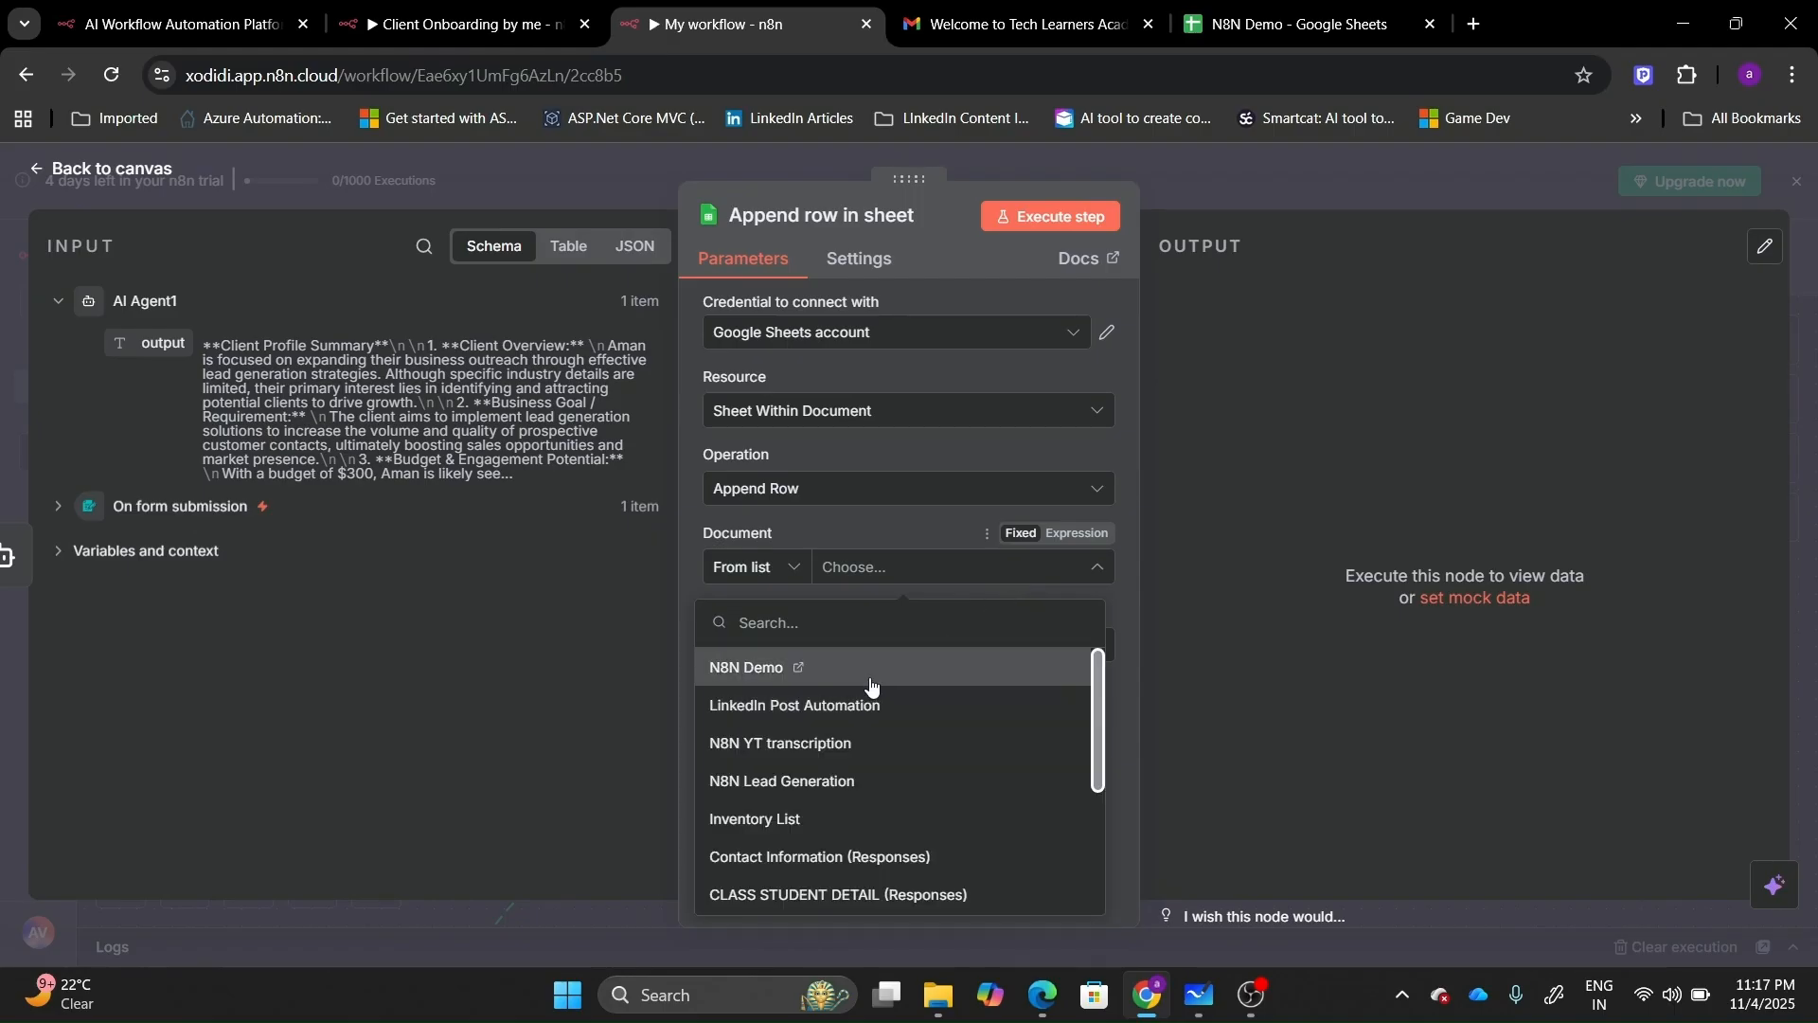
{"action": "left_click", "coordinate": [871, 681]}
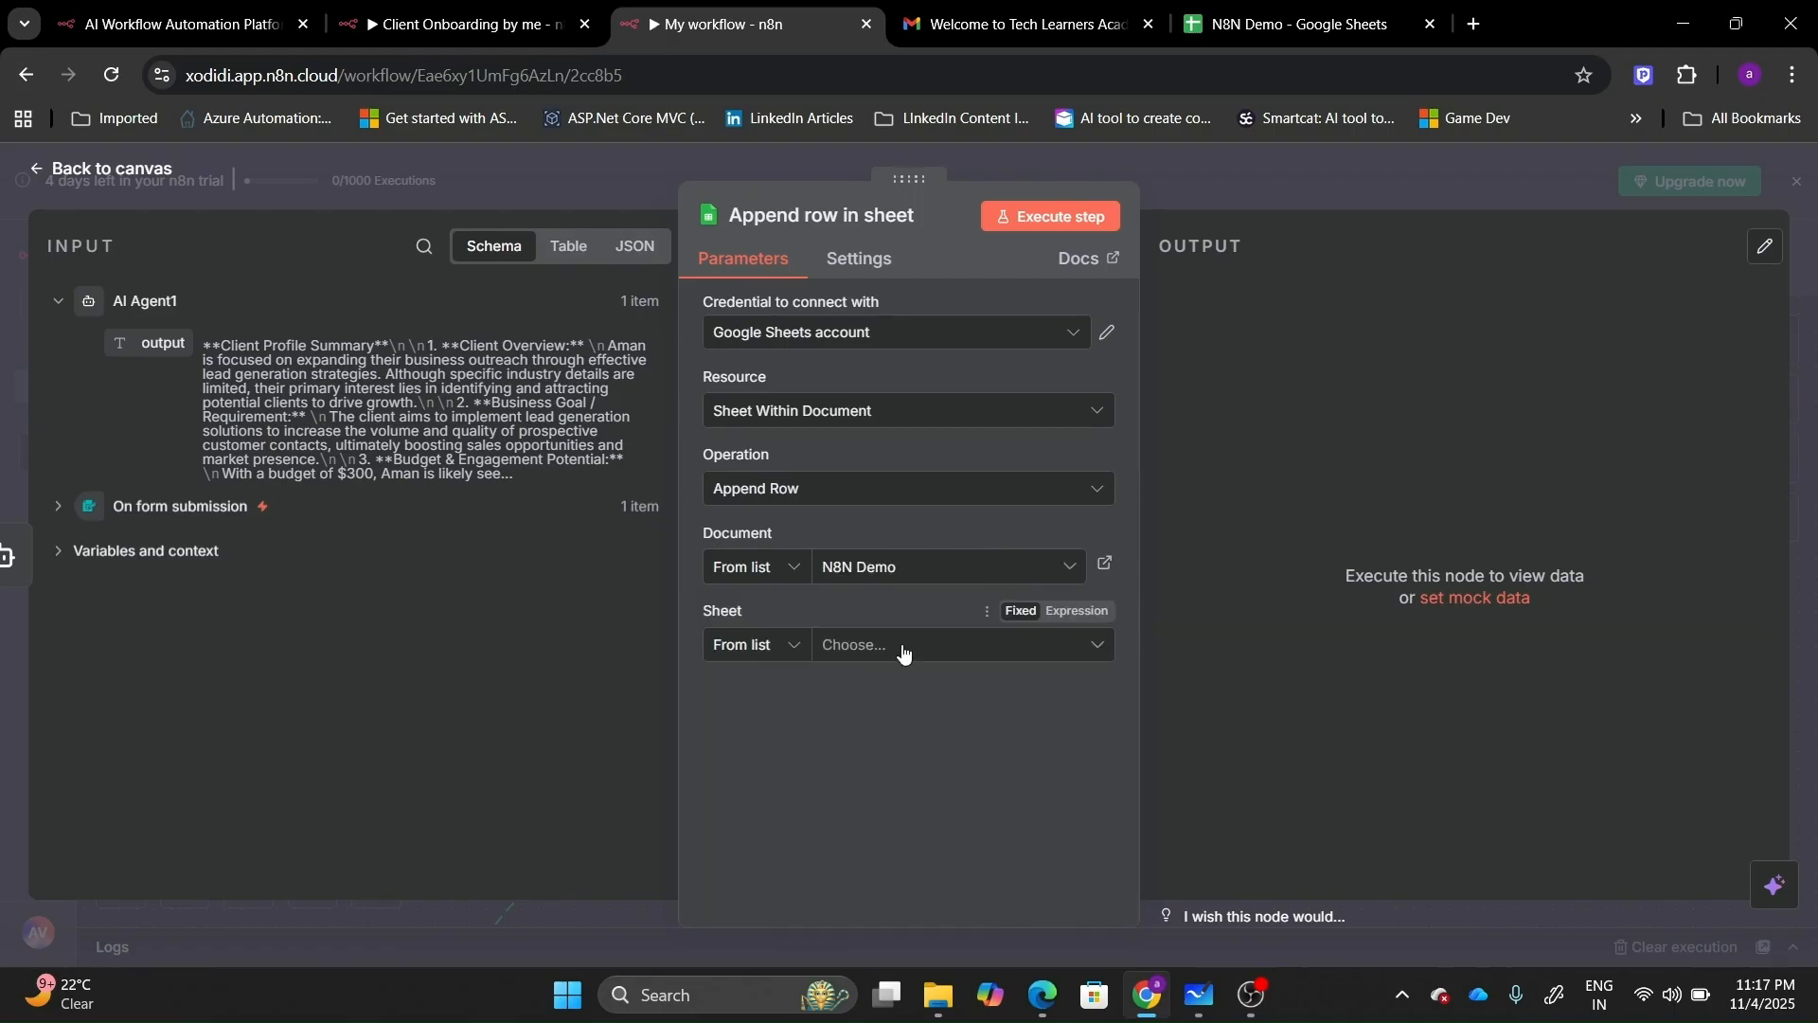
{"action": "left_click", "coordinate": [905, 649]}
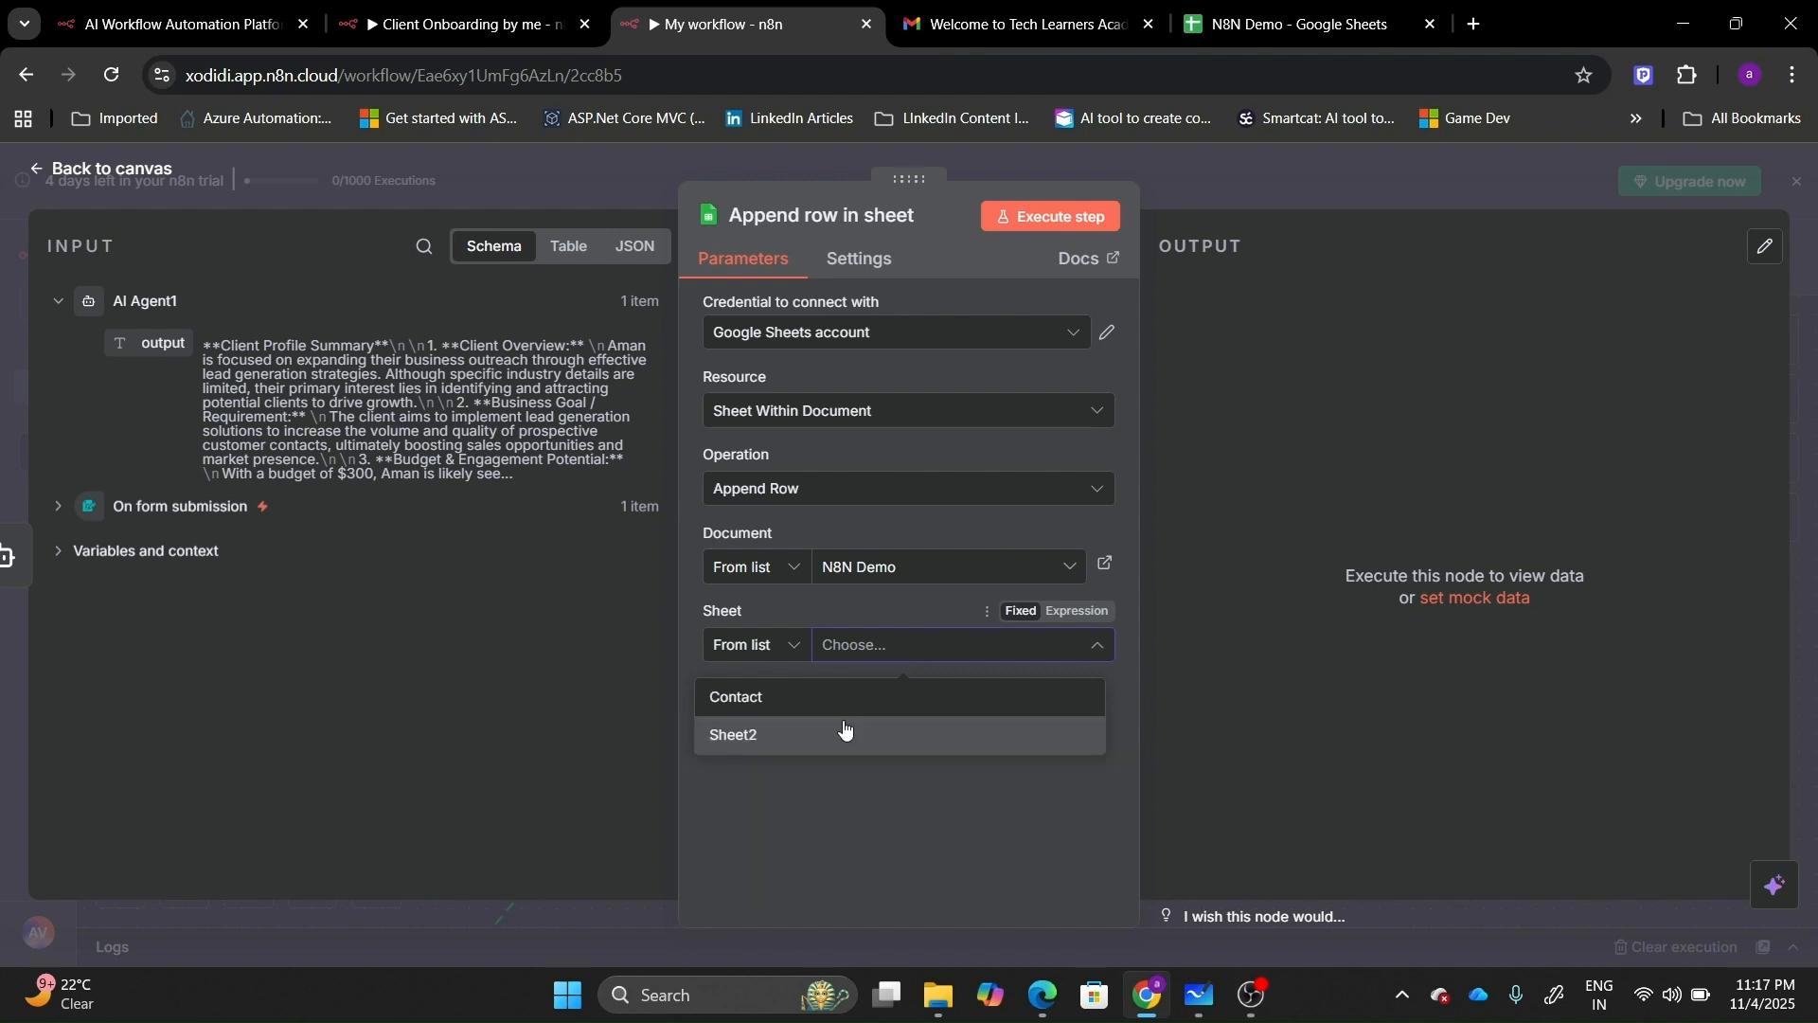
{"action": "left_click", "coordinate": [797, 712]}
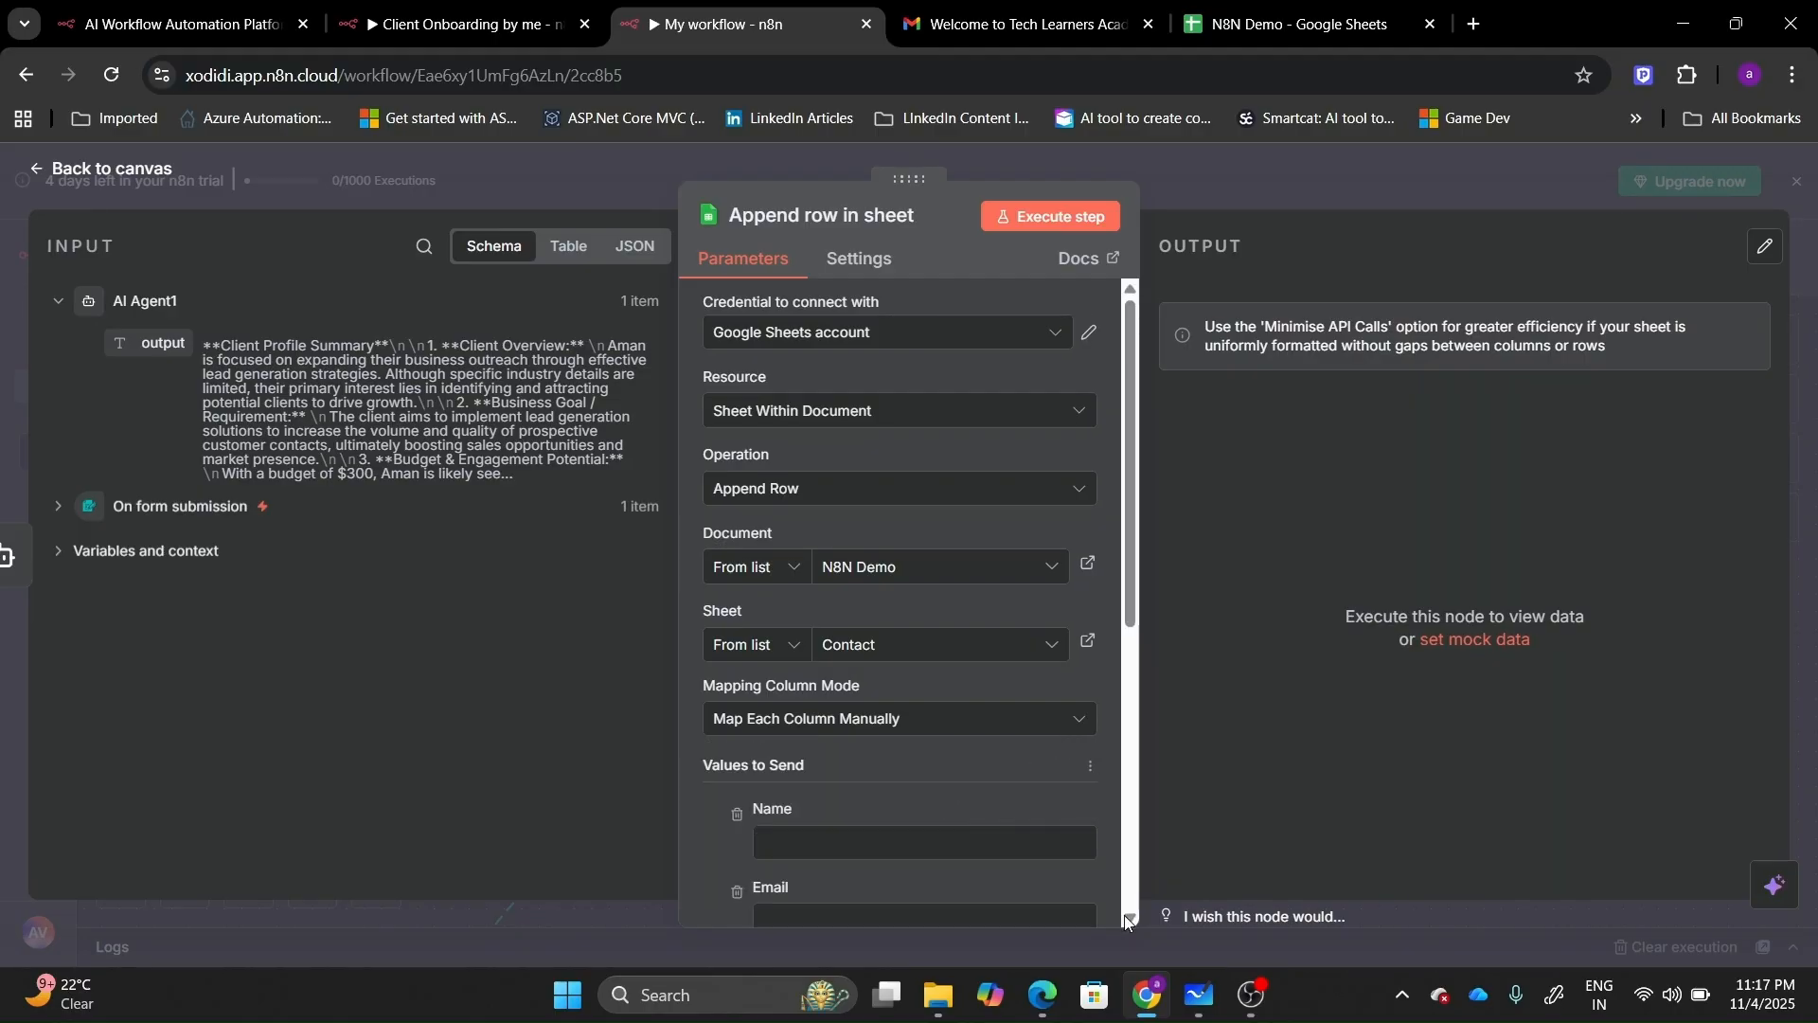
{"action": "left_click", "coordinate": [1127, 919]}
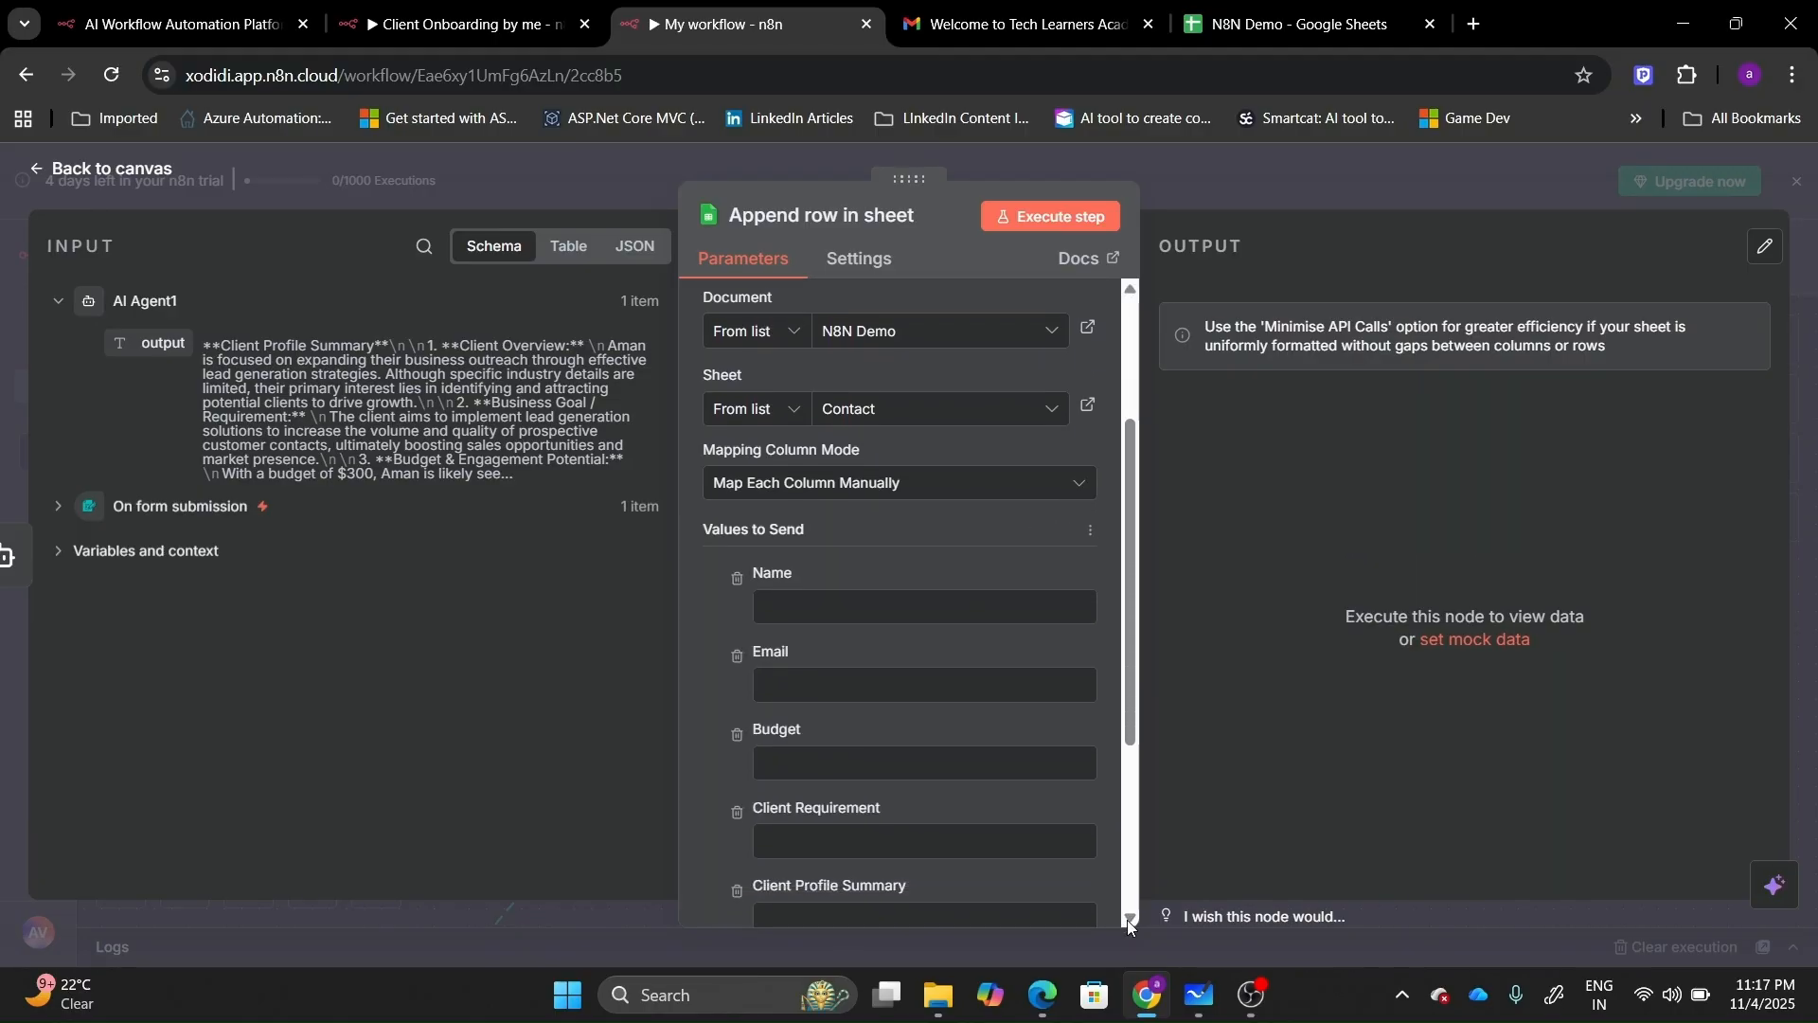
{"action": "left_click", "coordinate": [1127, 919]}
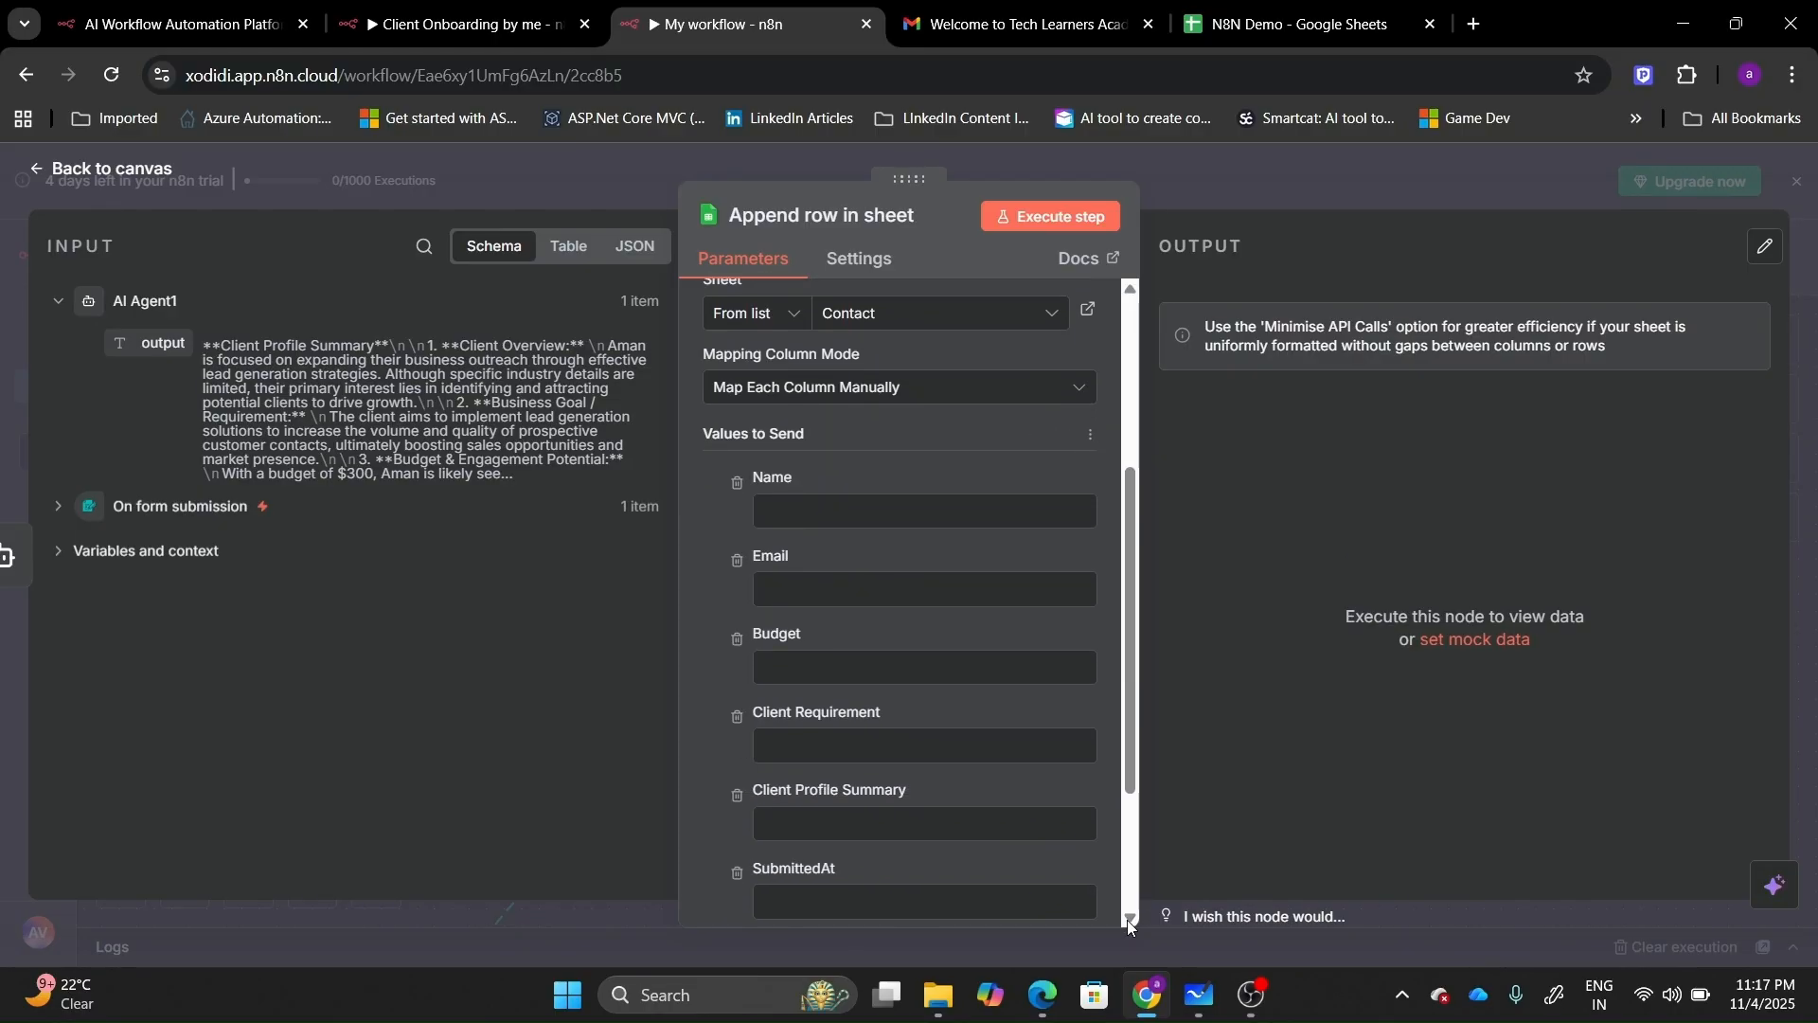
{"action": "left_click", "coordinate": [133, 509]}
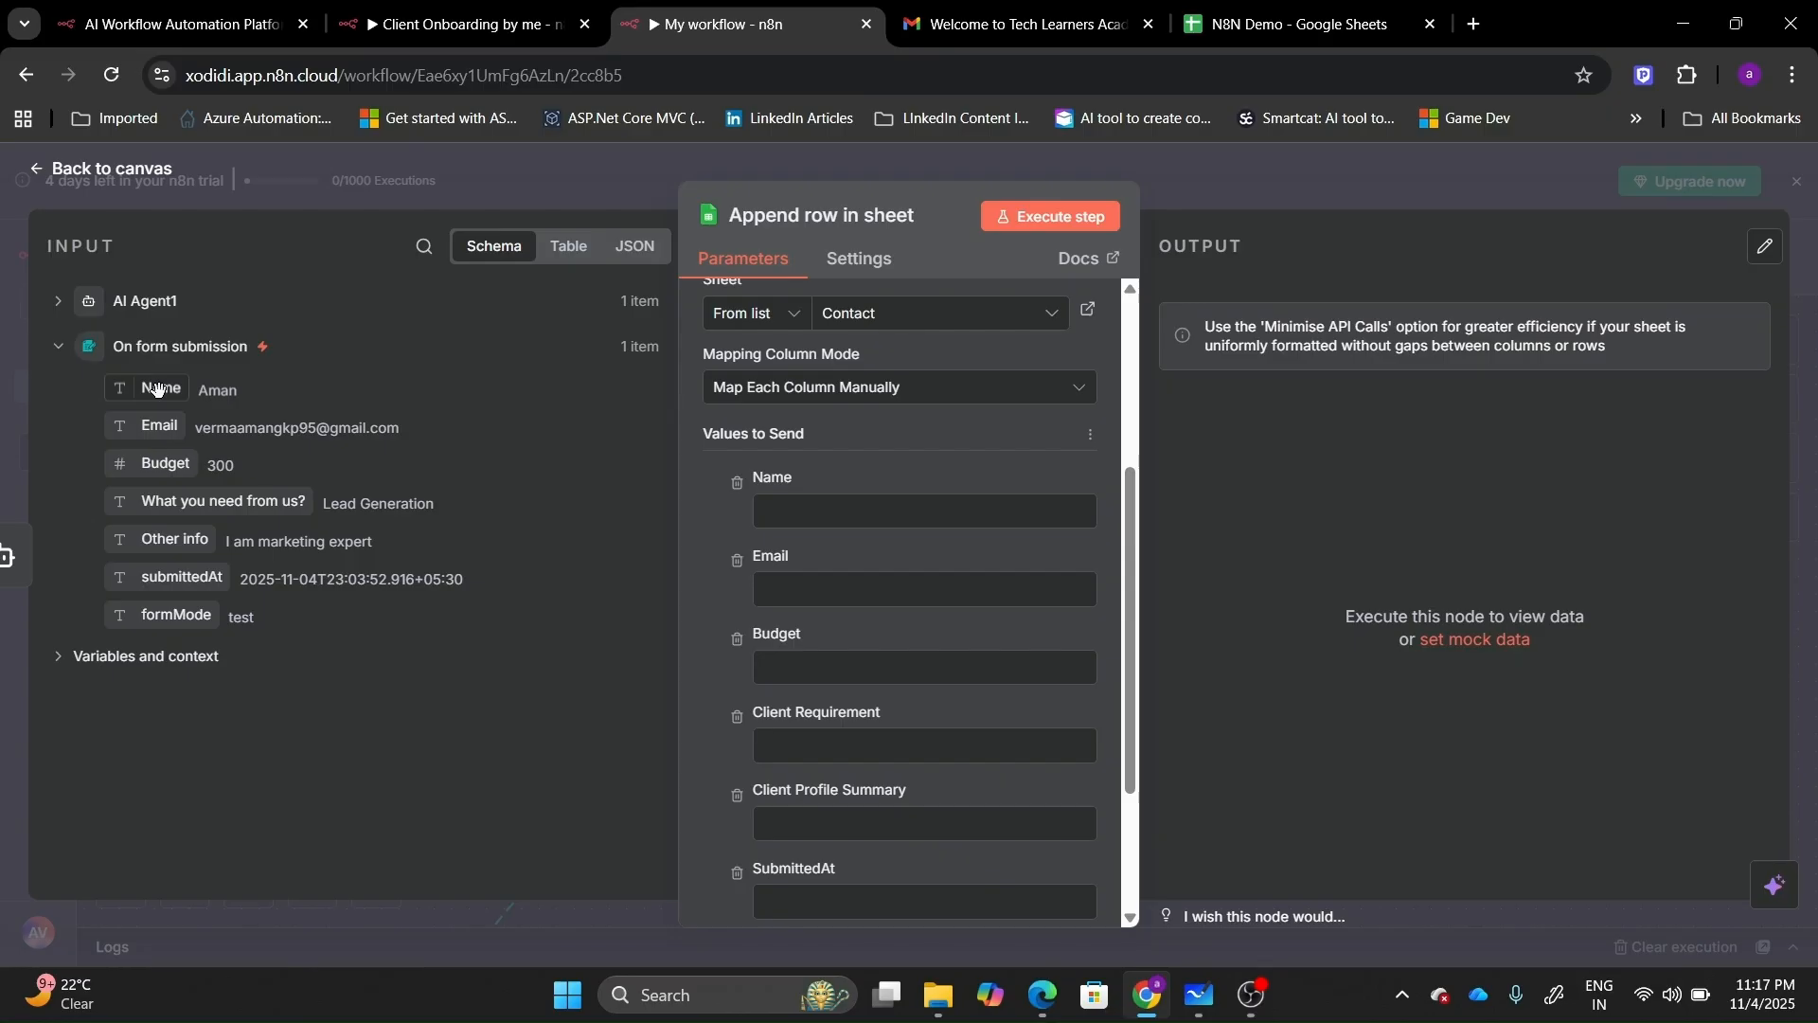
Map the form's Name, Email and Budget fields into the matching sheet columns.
{"action": "left_click_drag", "start_coordinate": [155, 388], "coordinate": [803, 528]}
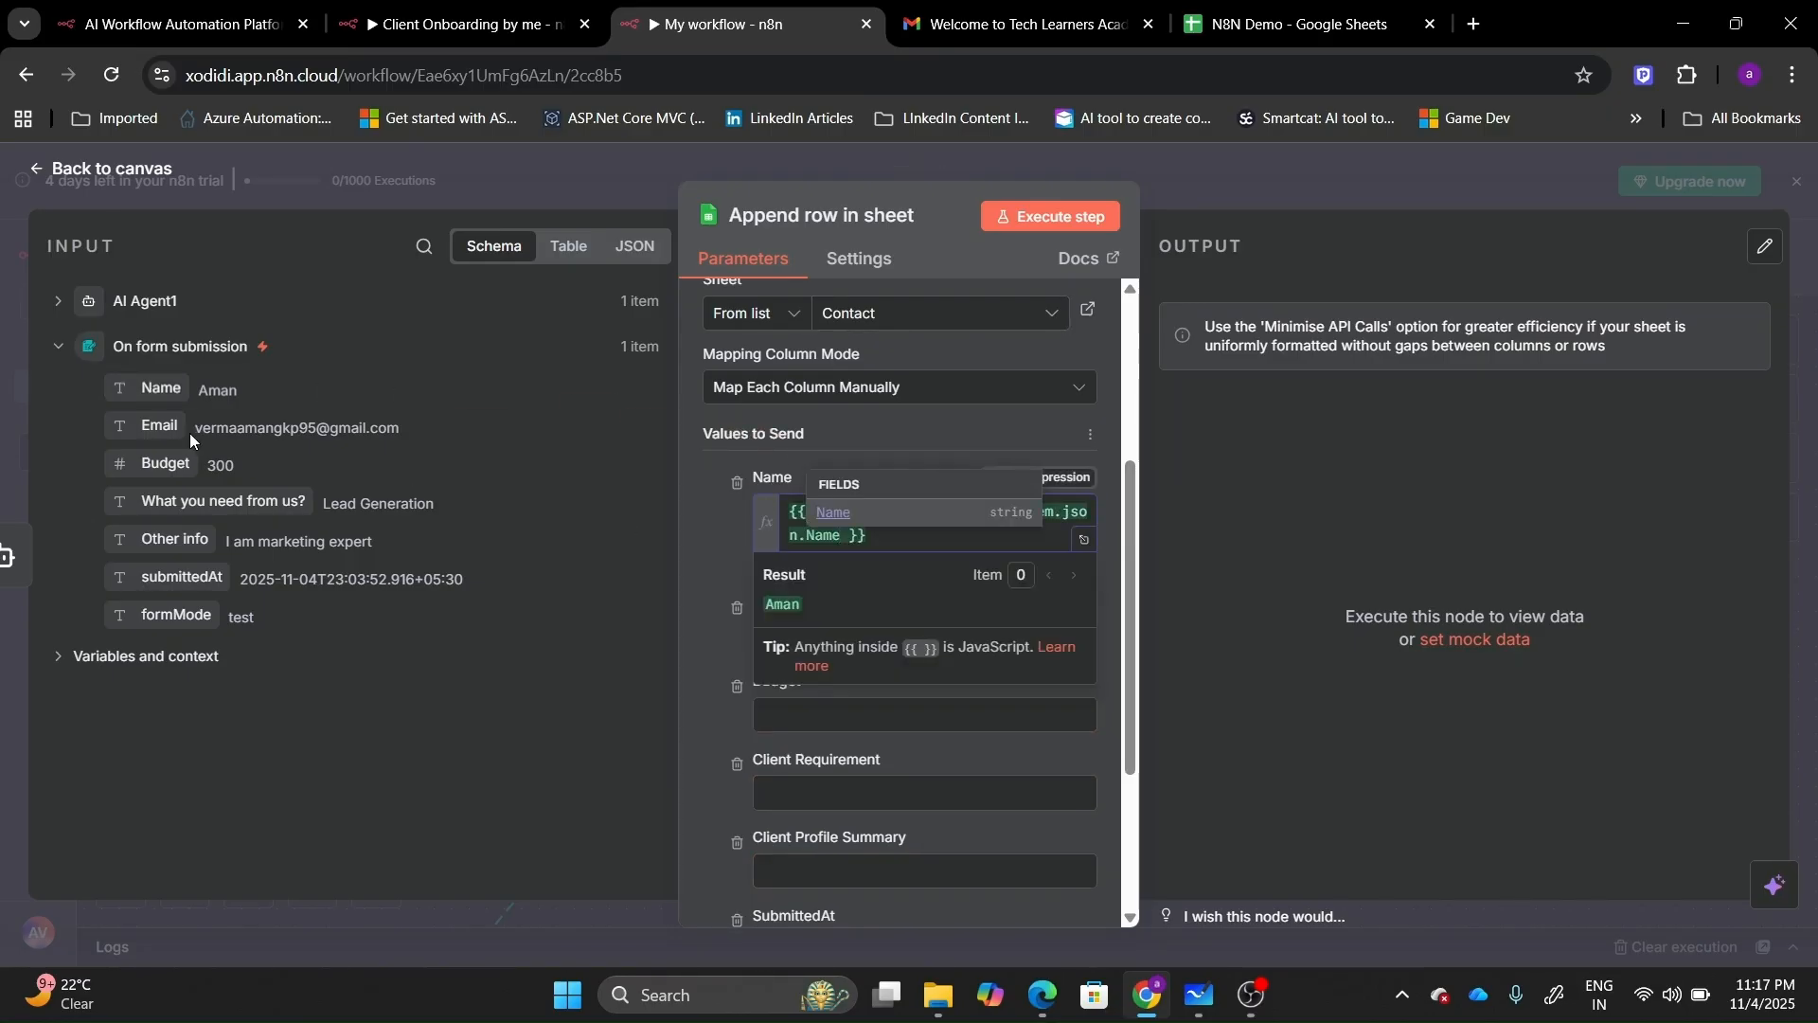
{"action": "left_click", "coordinate": [157, 426]}
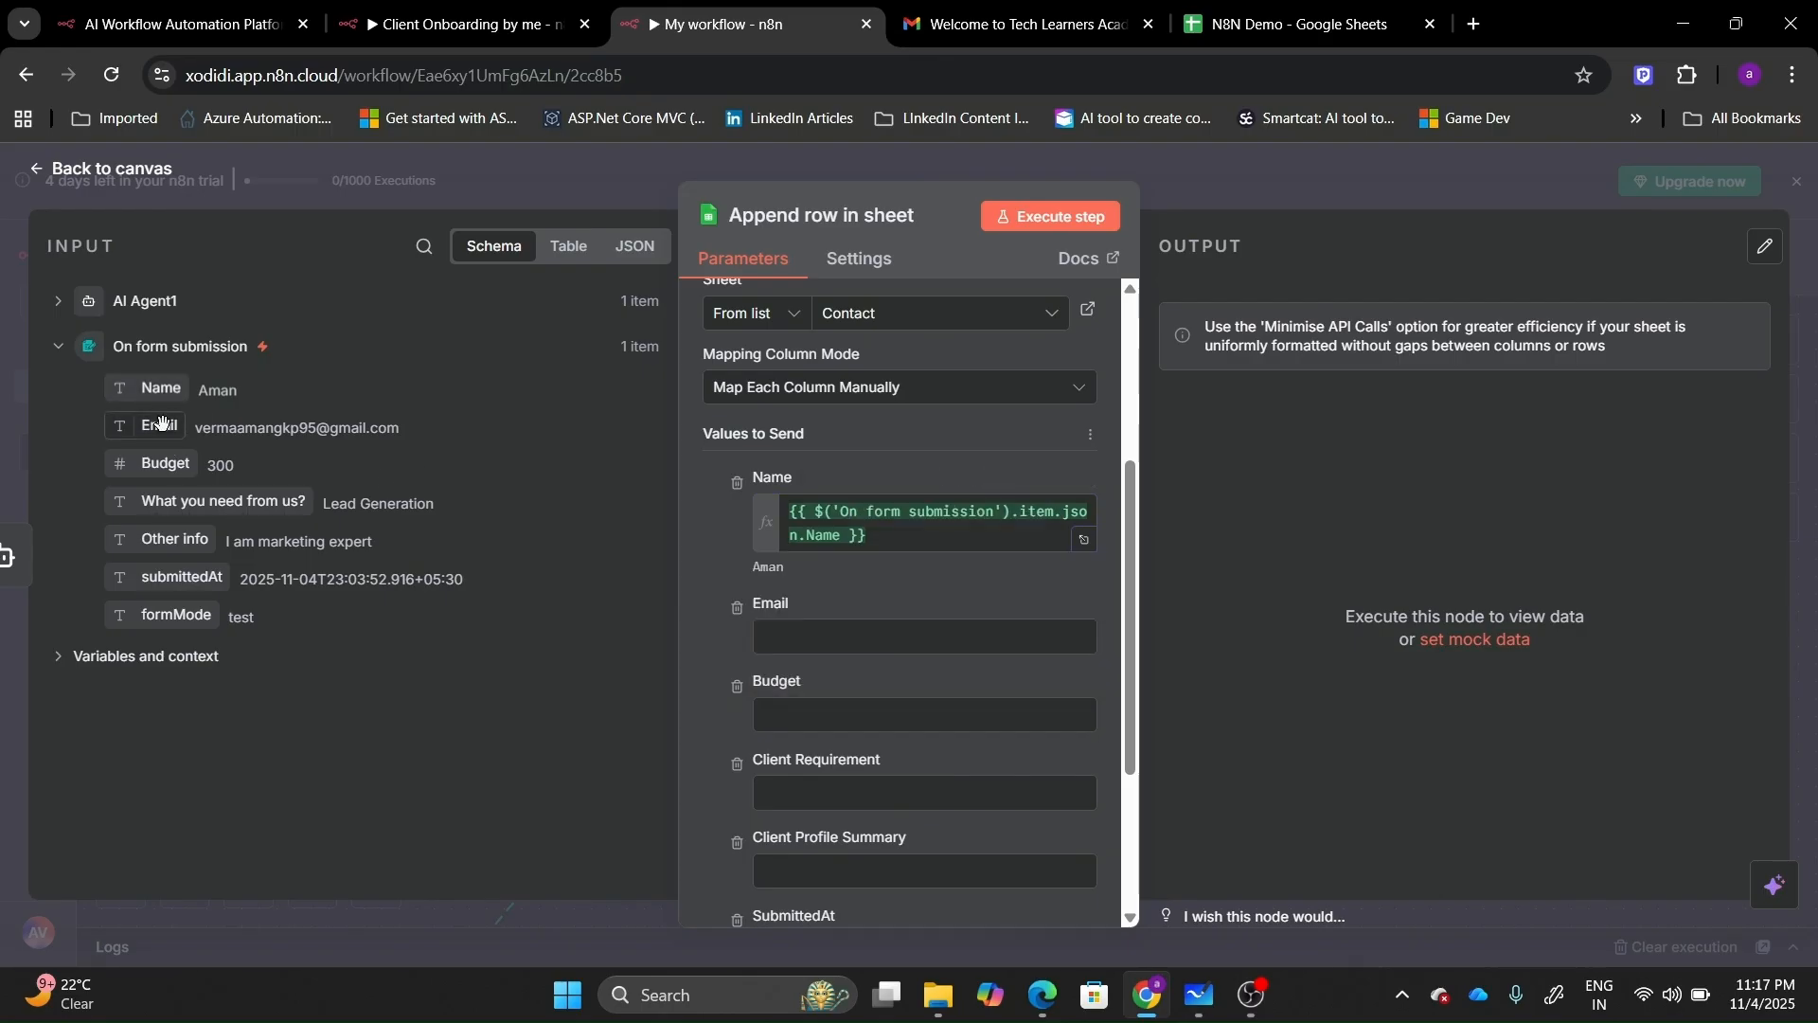
{"action": "left_click_drag", "start_coordinate": [161, 427], "coordinate": [843, 633]}
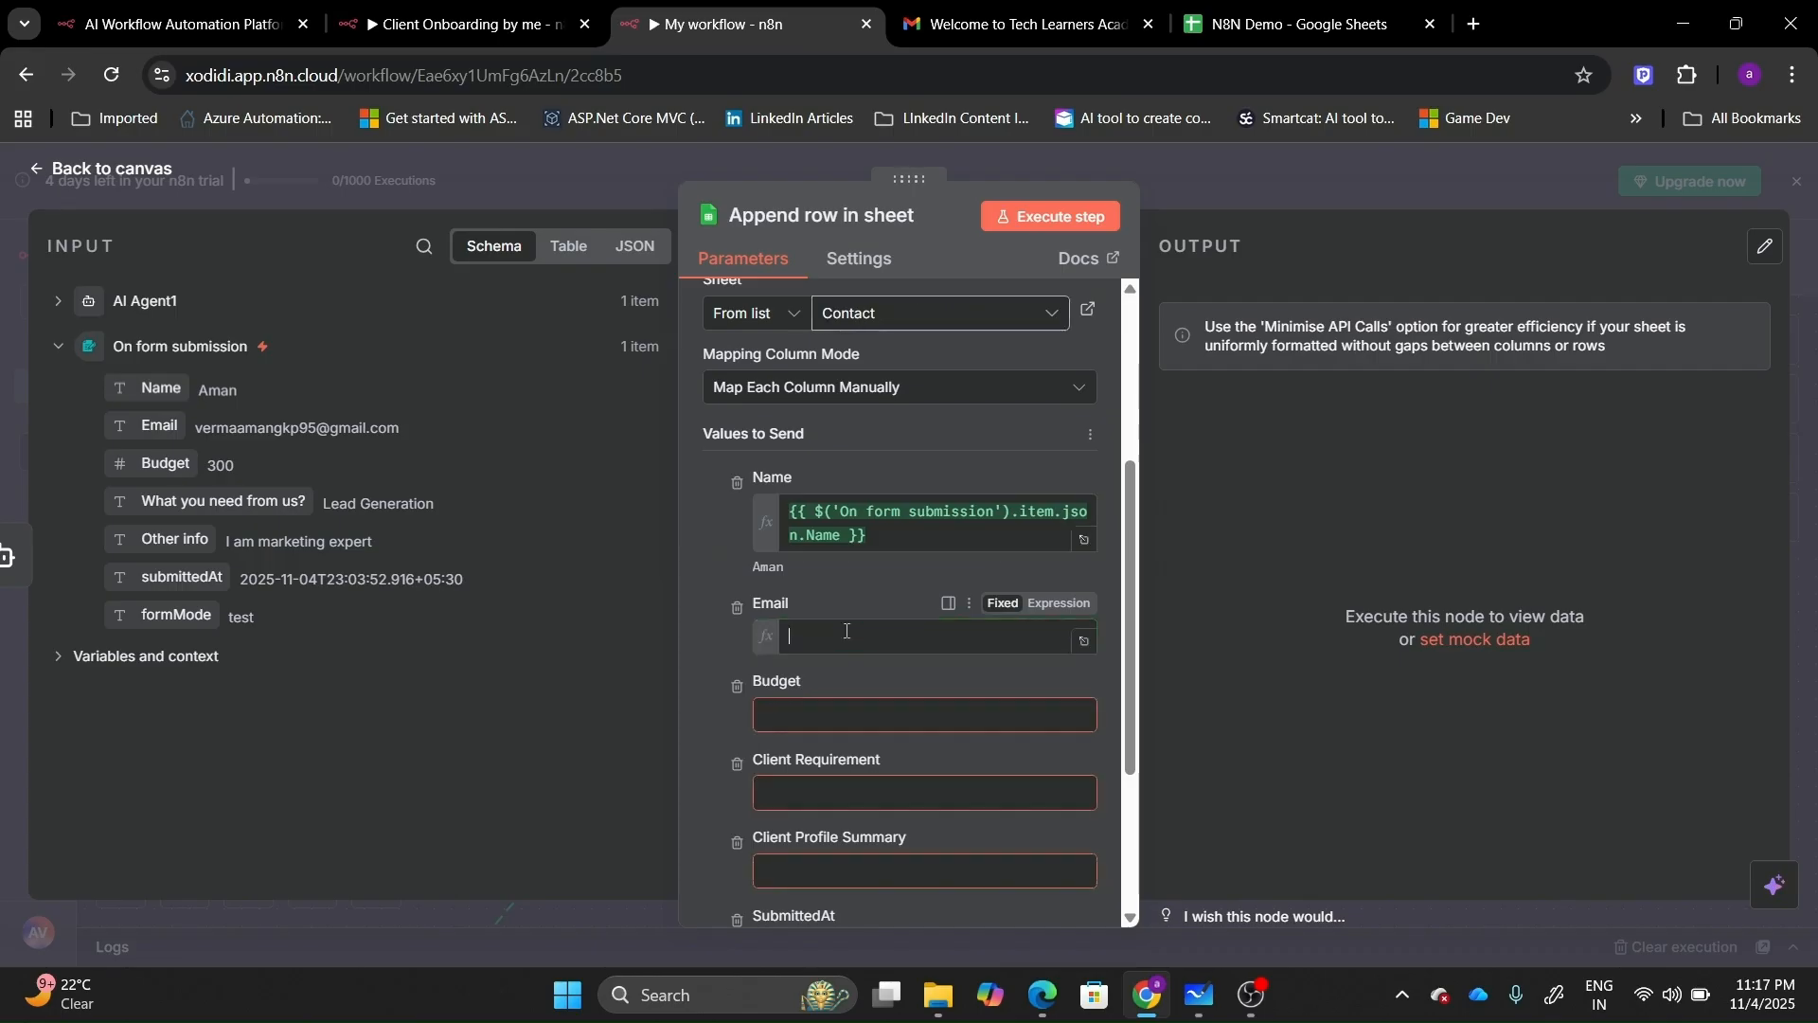
{"action": "left_click", "coordinate": [673, 786]}
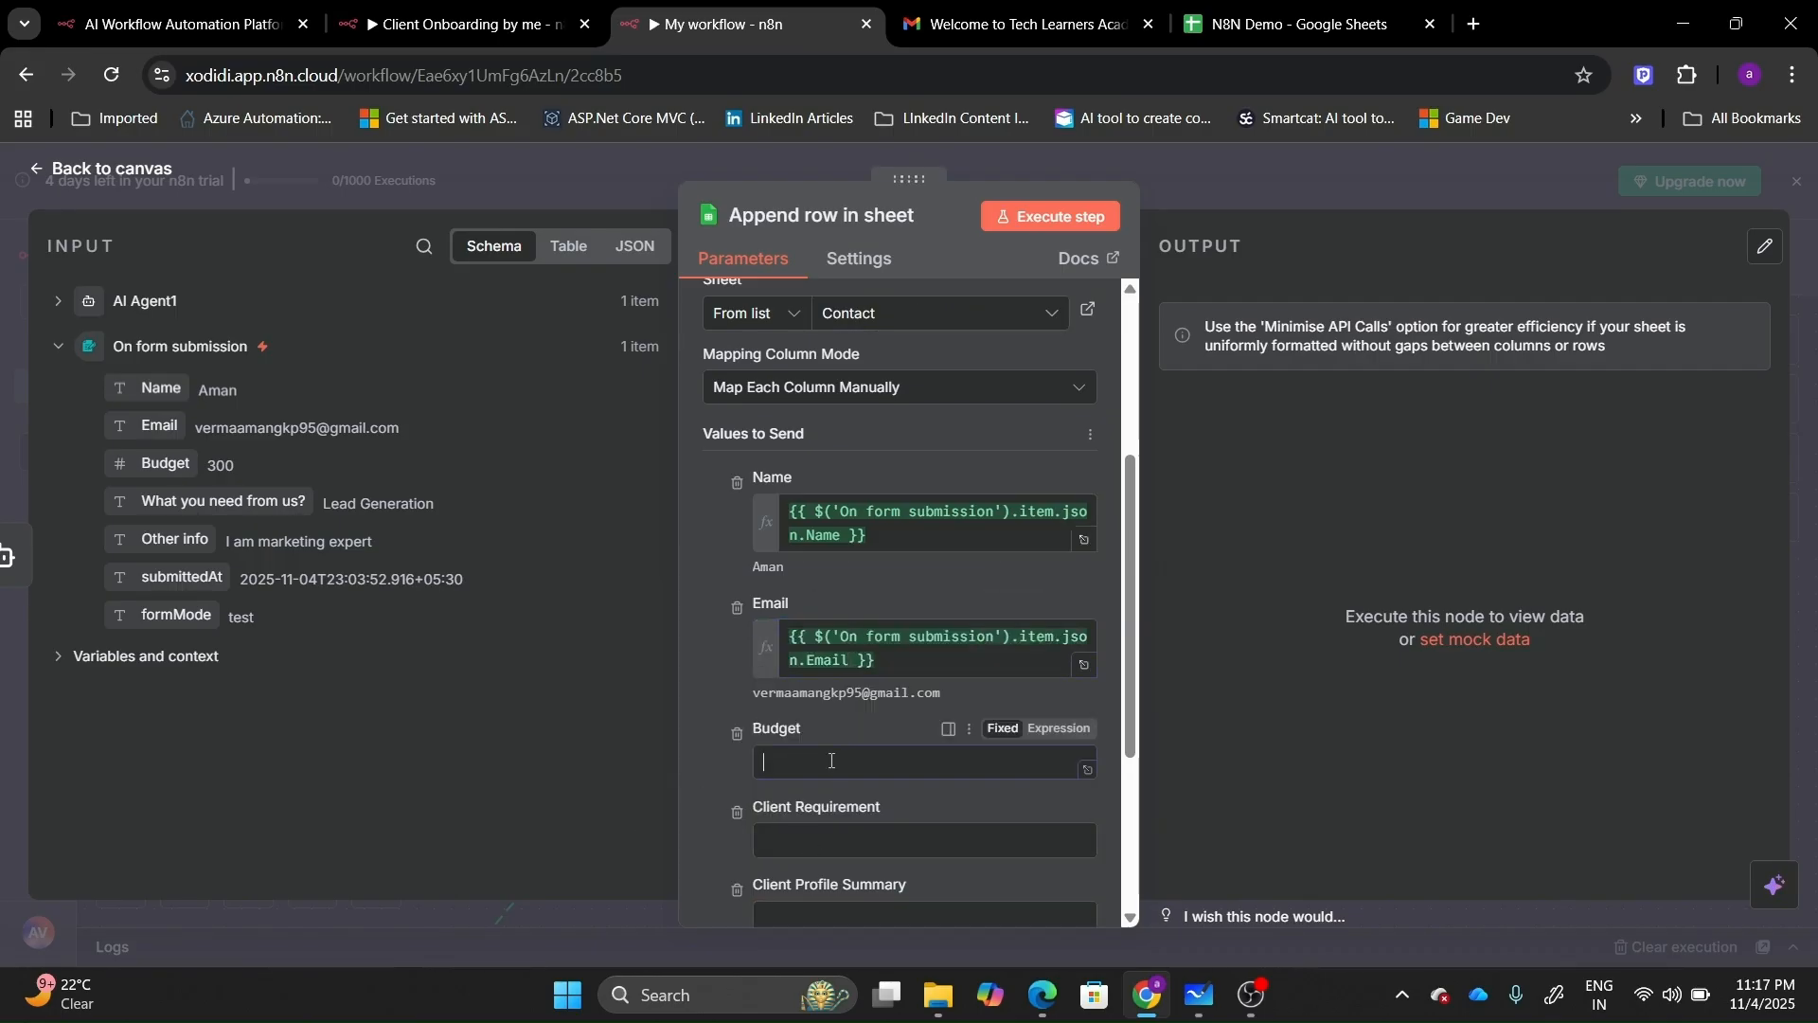
{"action": "left_click_drag", "start_coordinate": [166, 463], "coordinate": [801, 762]}
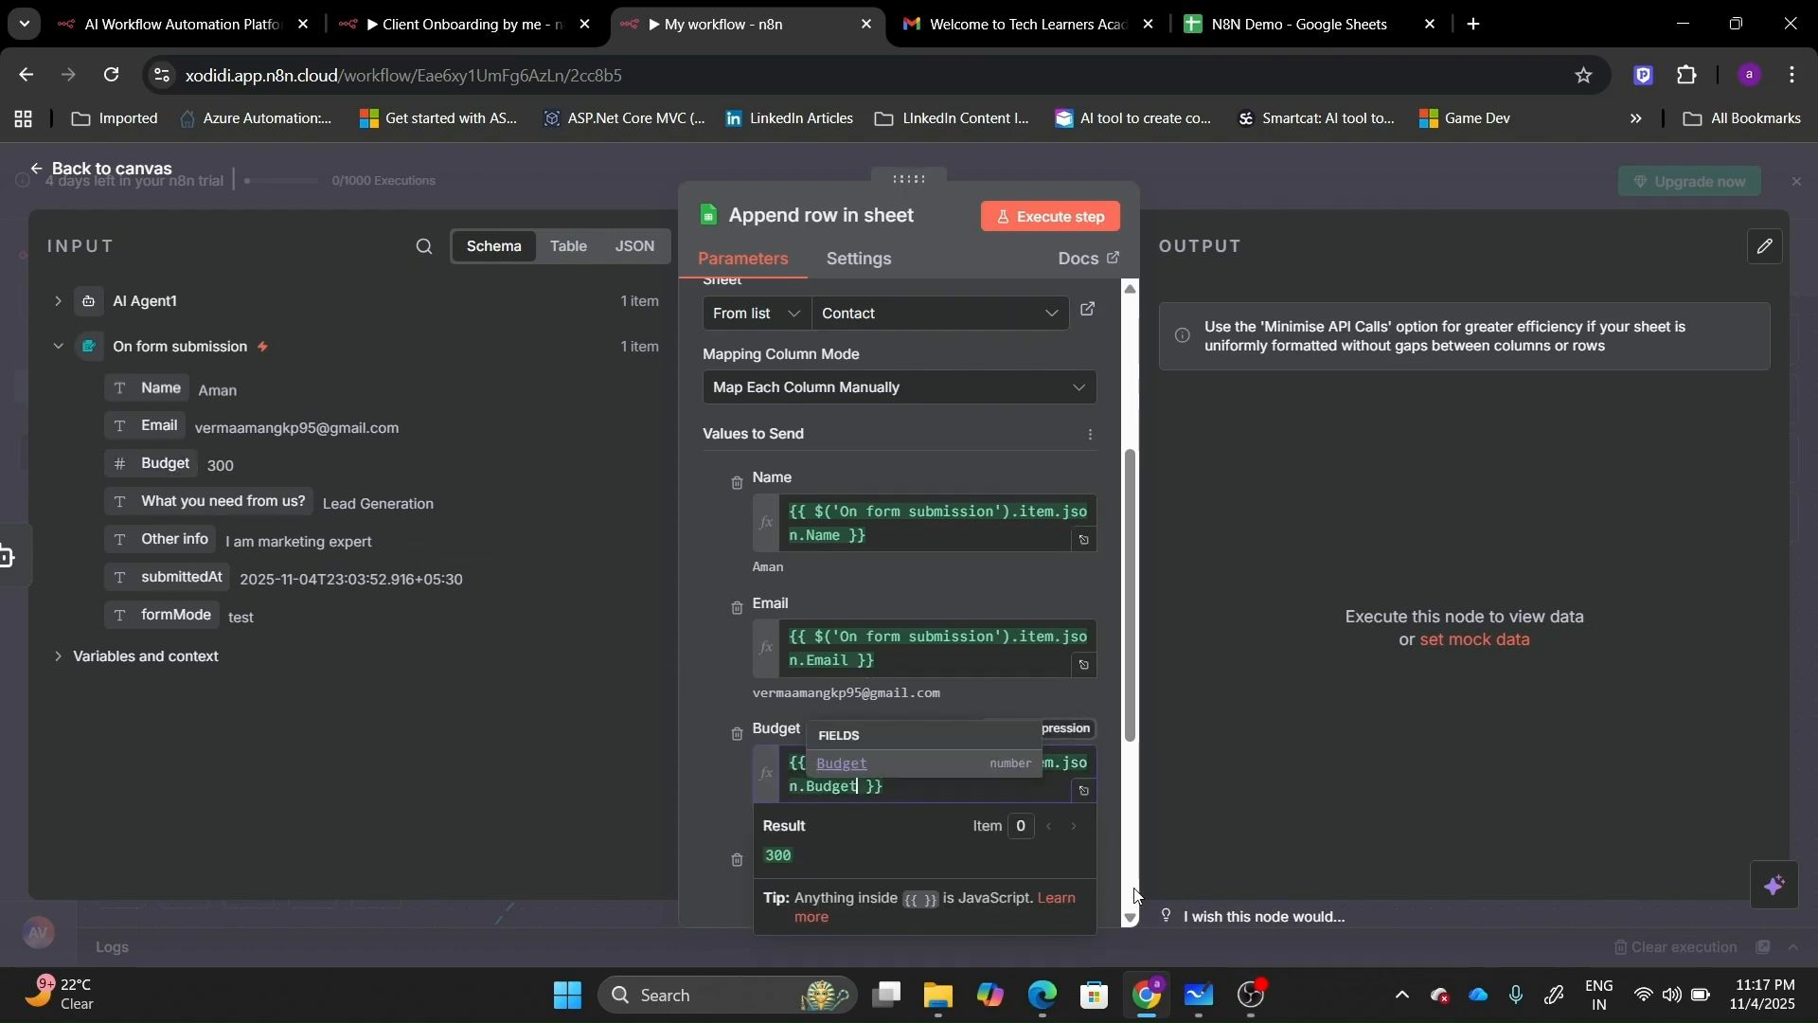
{"action": "scroll", "coordinate": [1131, 917], "scroll_direction": "down", "scroll_amount": 3}
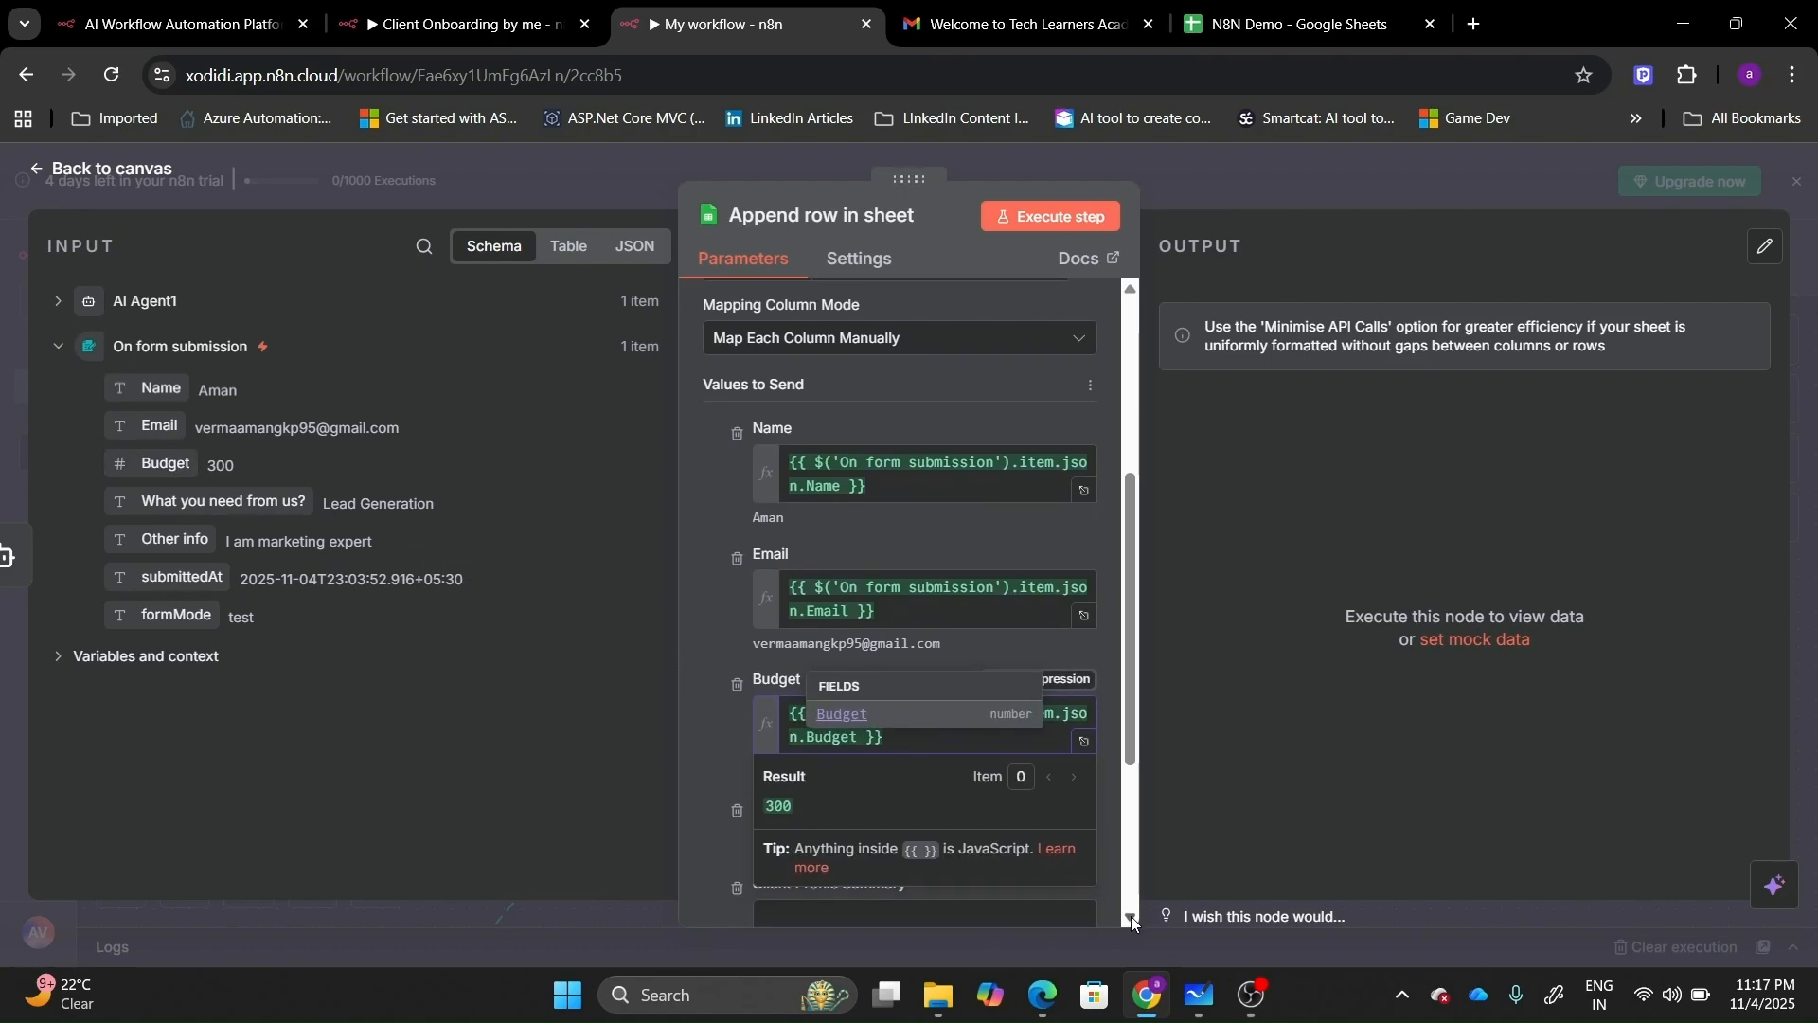
{"action": "scroll", "coordinate": [1131, 917], "scroll_direction": "down", "scroll_amount": 1}
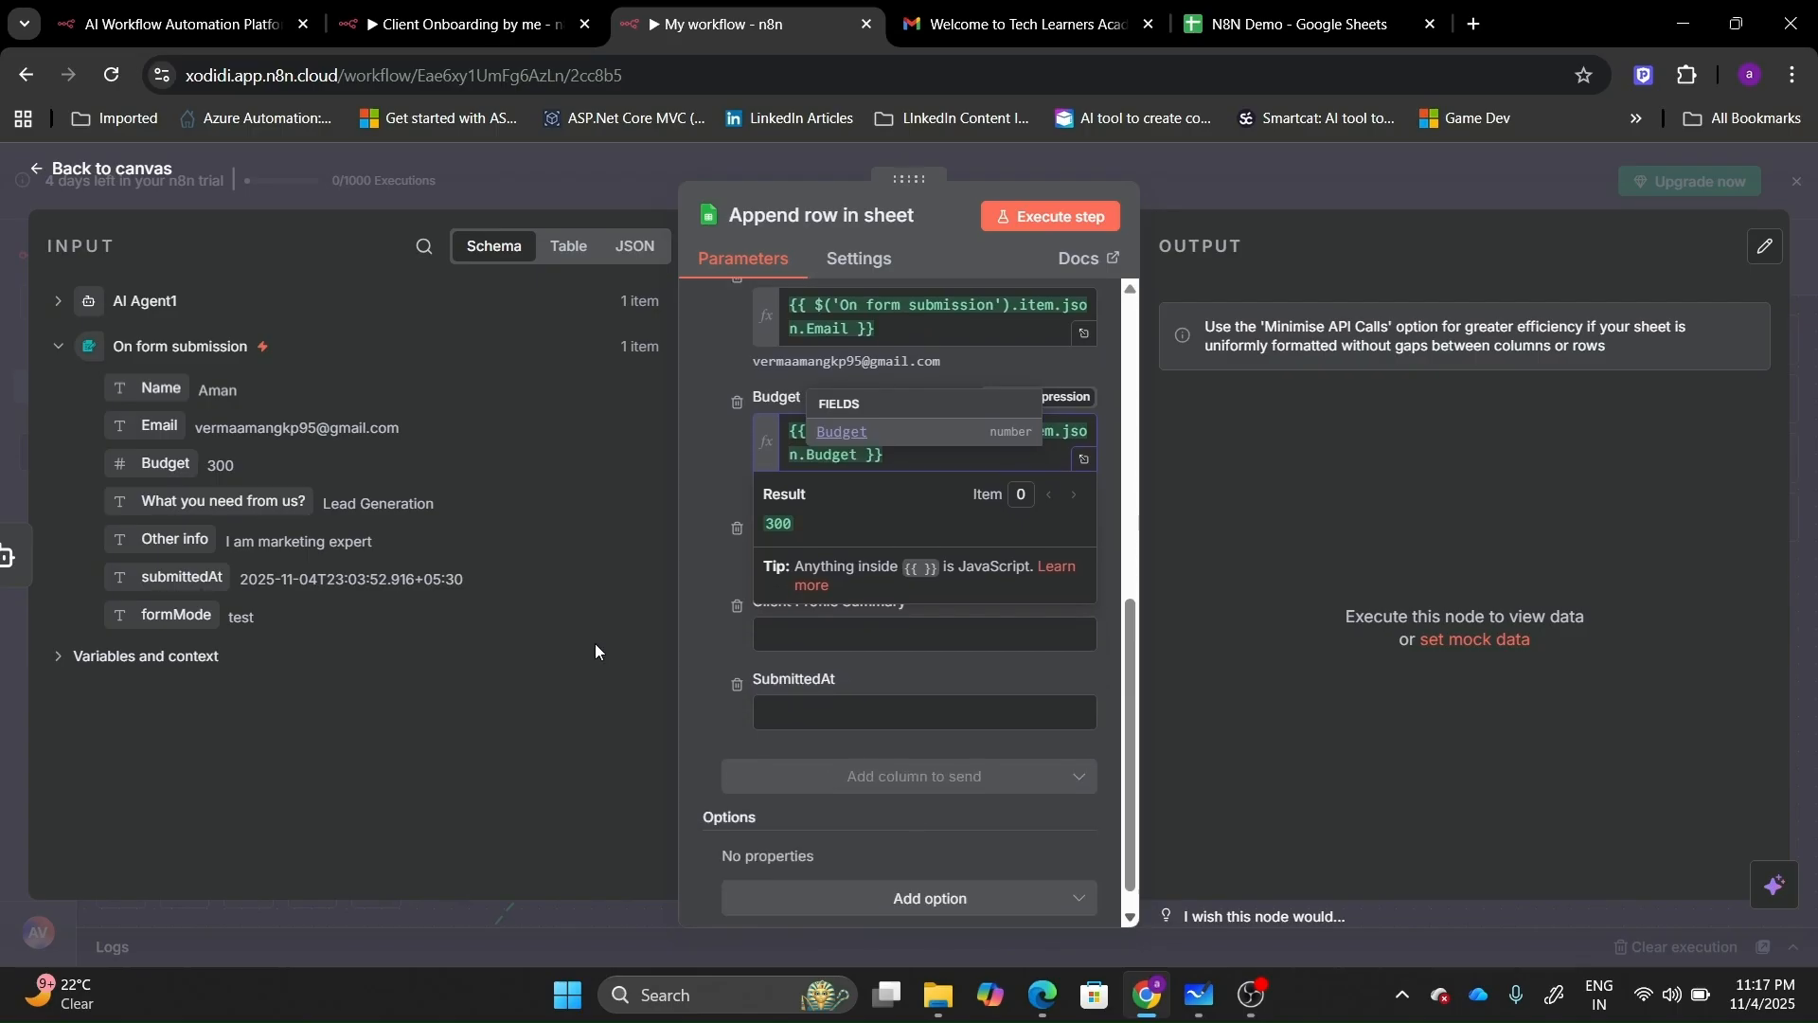
{"action": "left_click", "coordinate": [695, 470]}
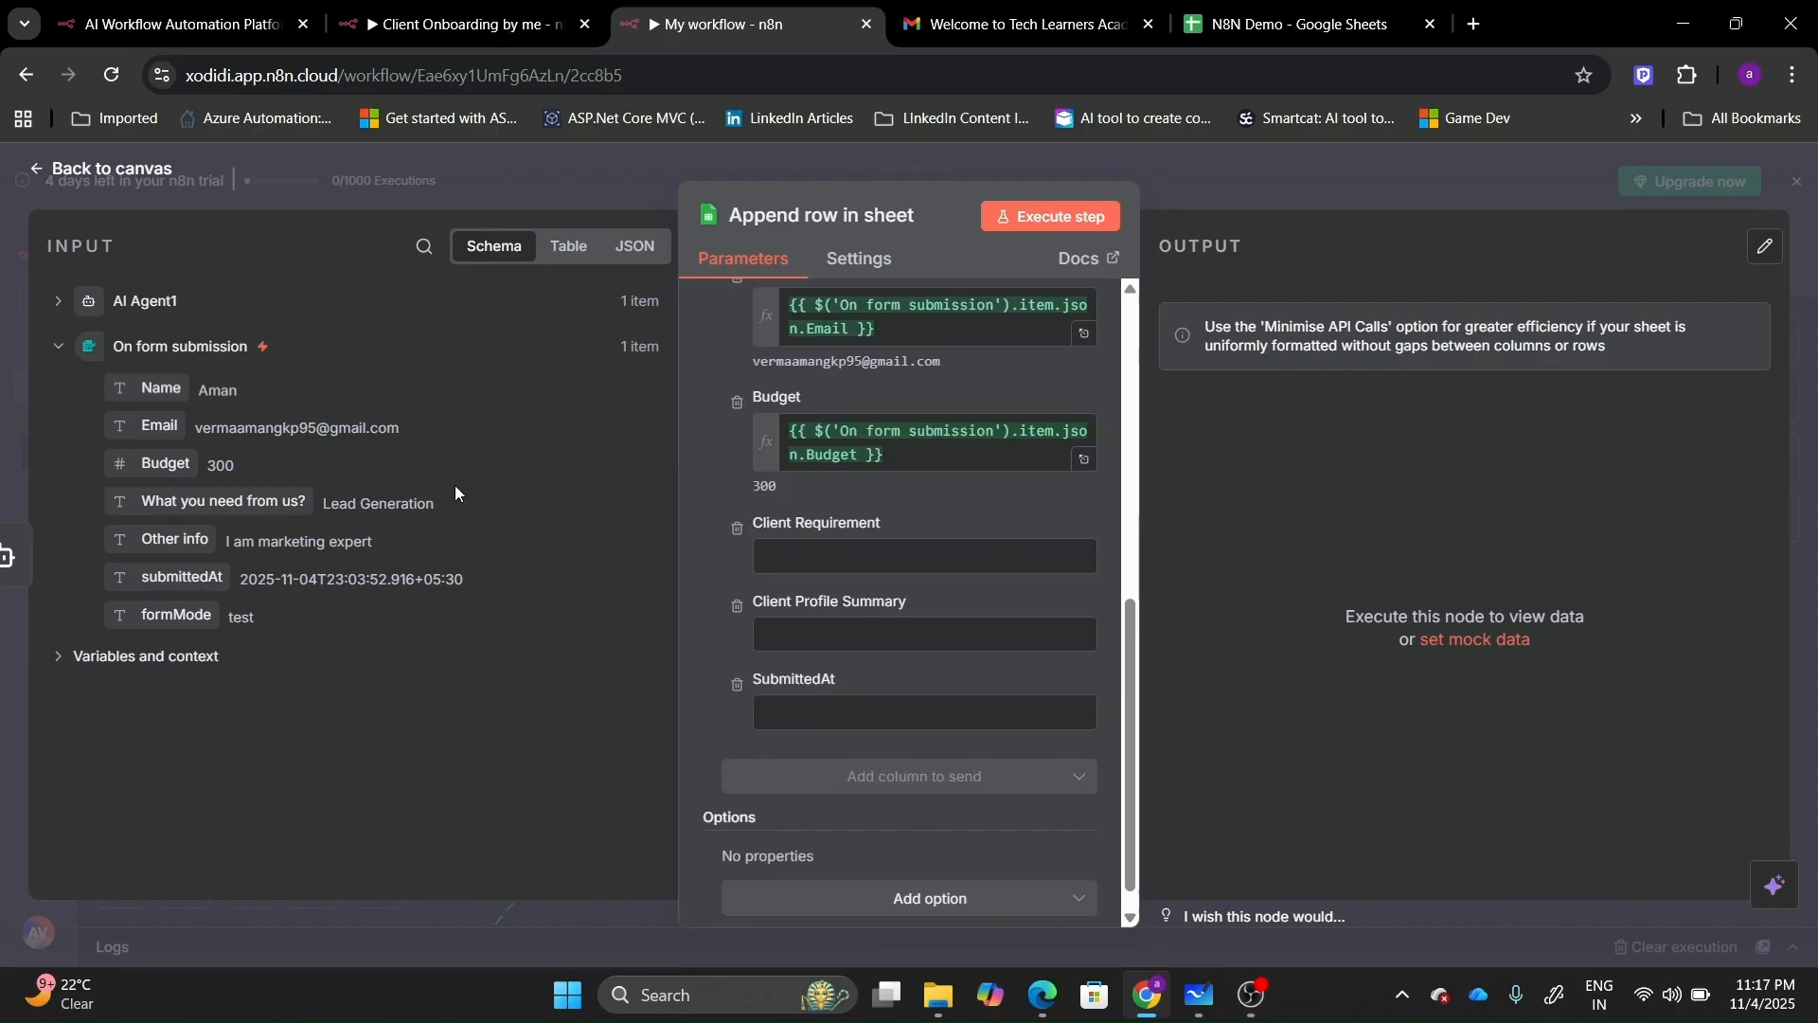
Map 'What you need from us?', AI Agent1's output and submittedAt to Client Requirement, Client Profile Summary and SubmittedAt.
{"action": "left_click_drag", "start_coordinate": [216, 500], "coordinate": [820, 559]}
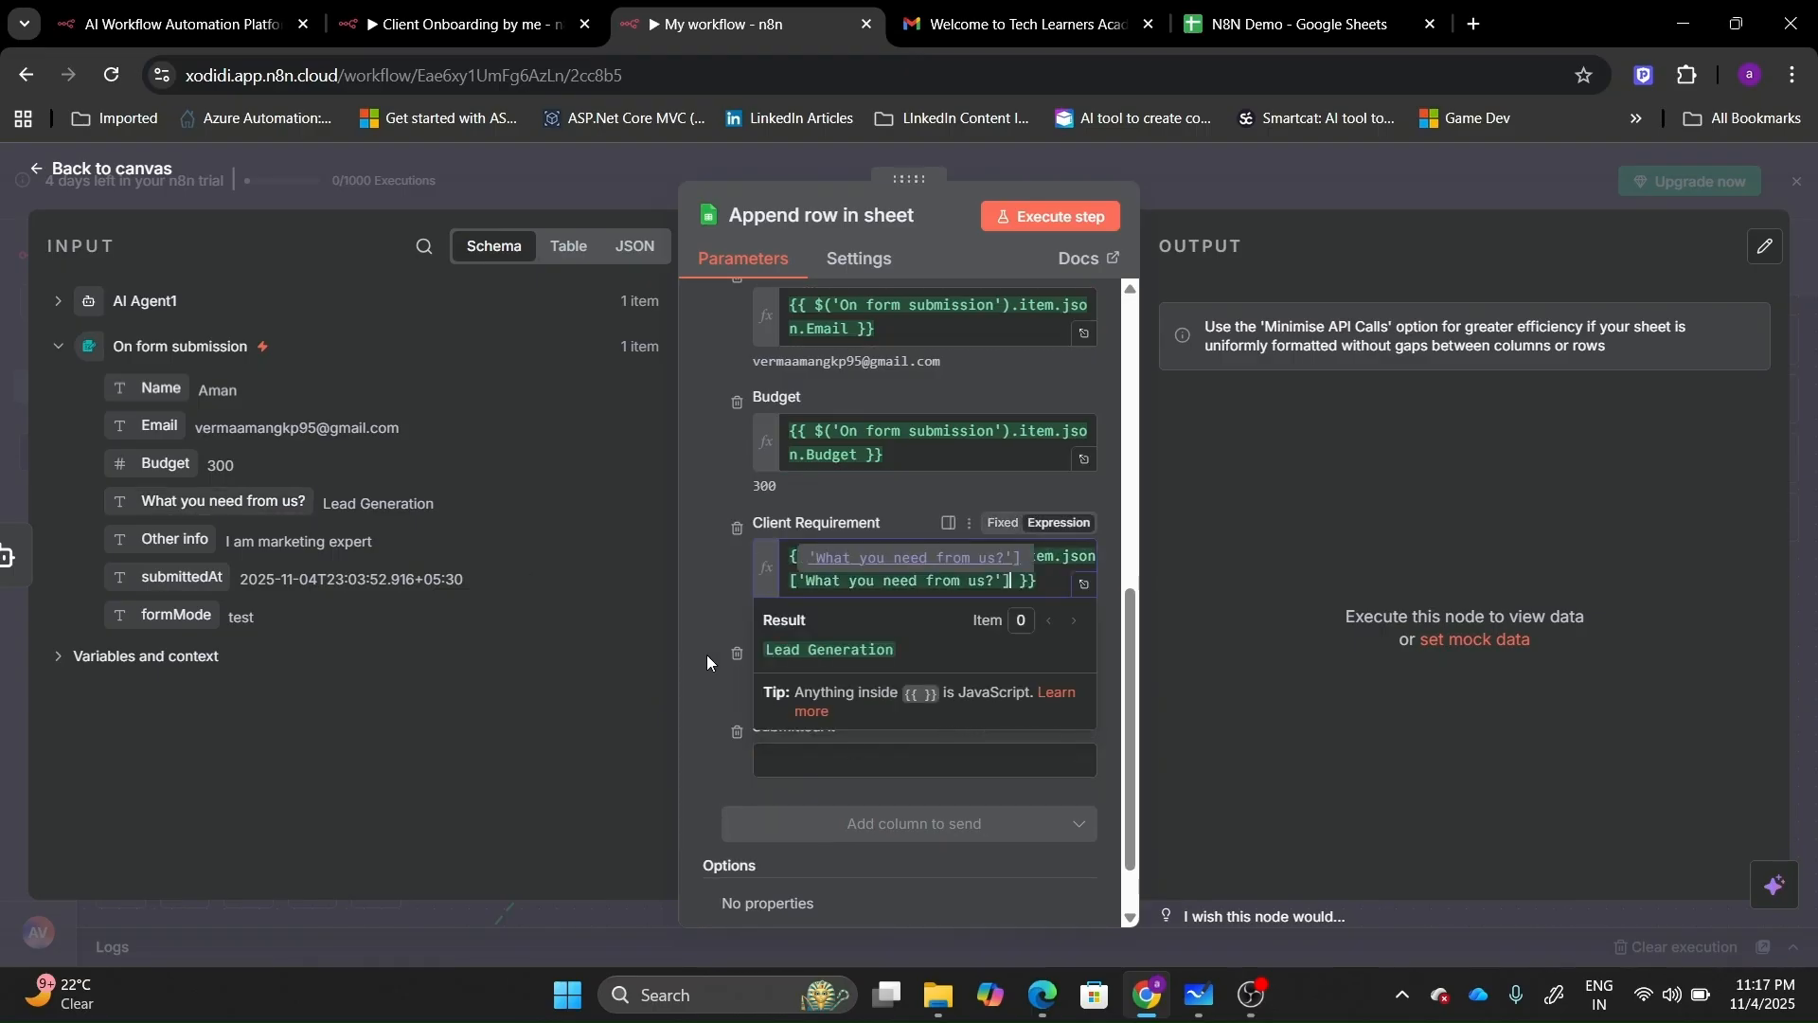
{"action": "left_click", "coordinate": [707, 655]}
{"action": "left_click", "coordinate": [848, 678]}
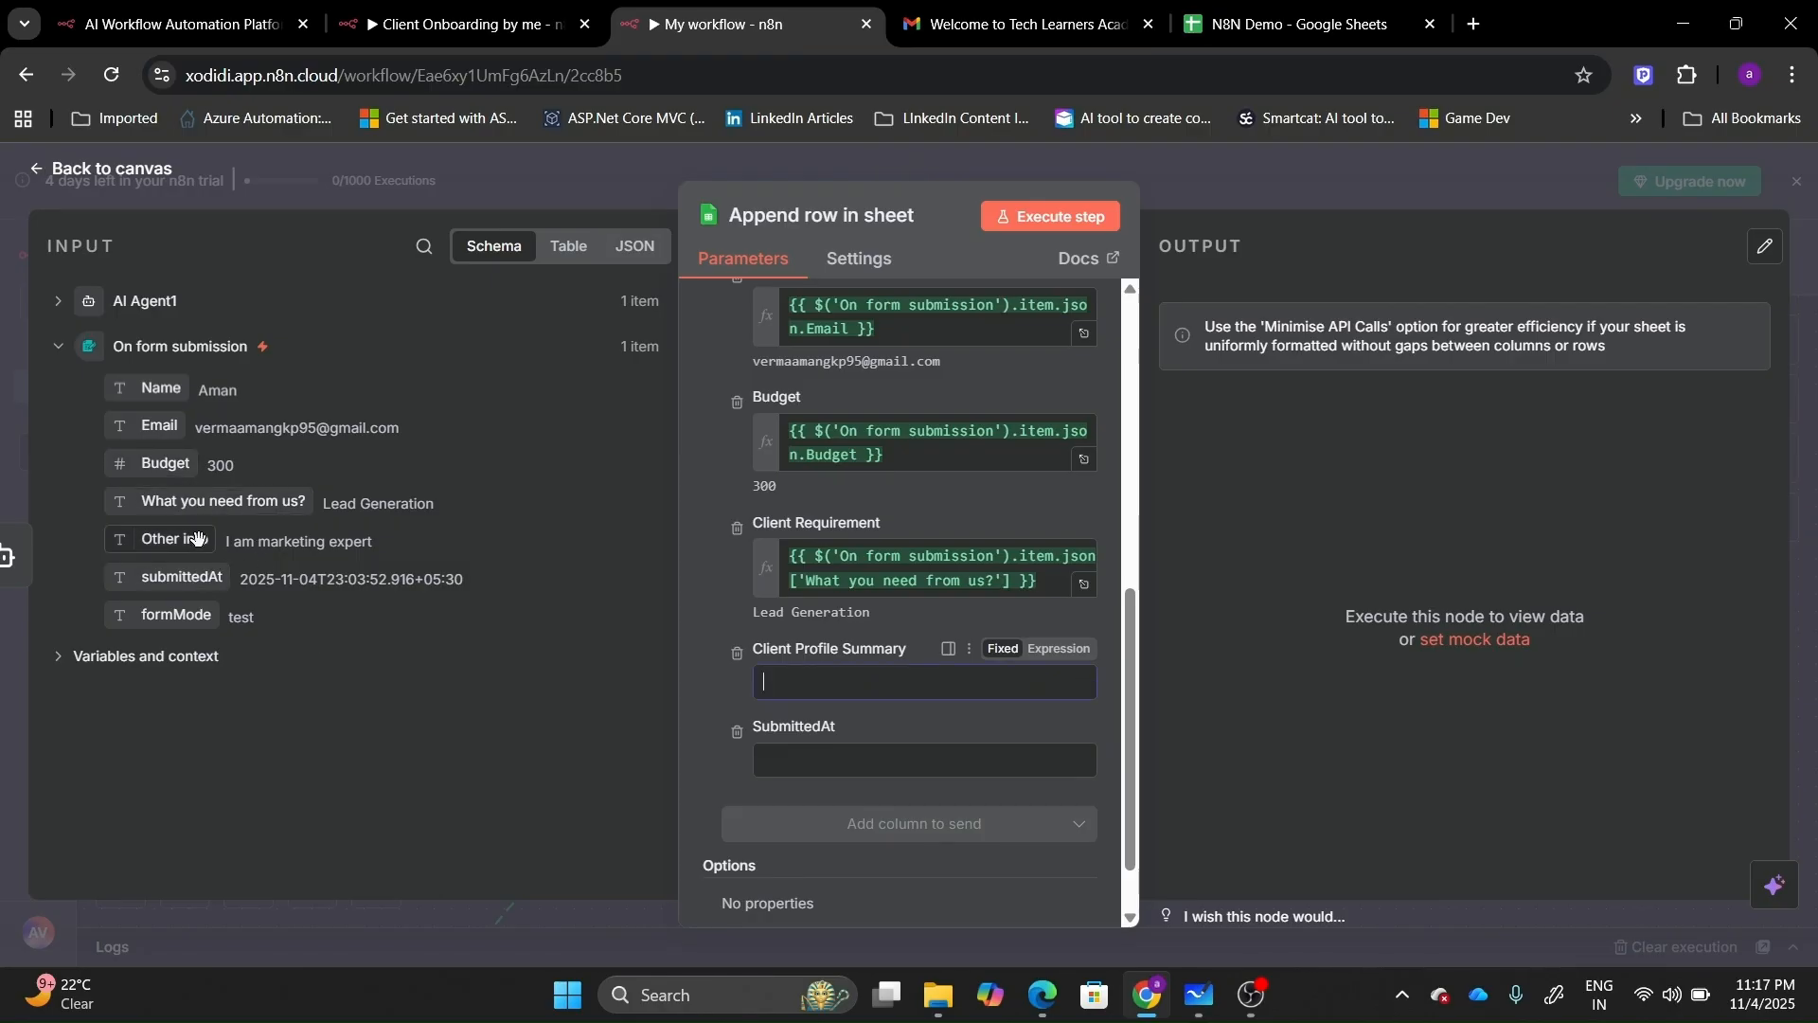
{"action": "left_click", "coordinate": [102, 305]}
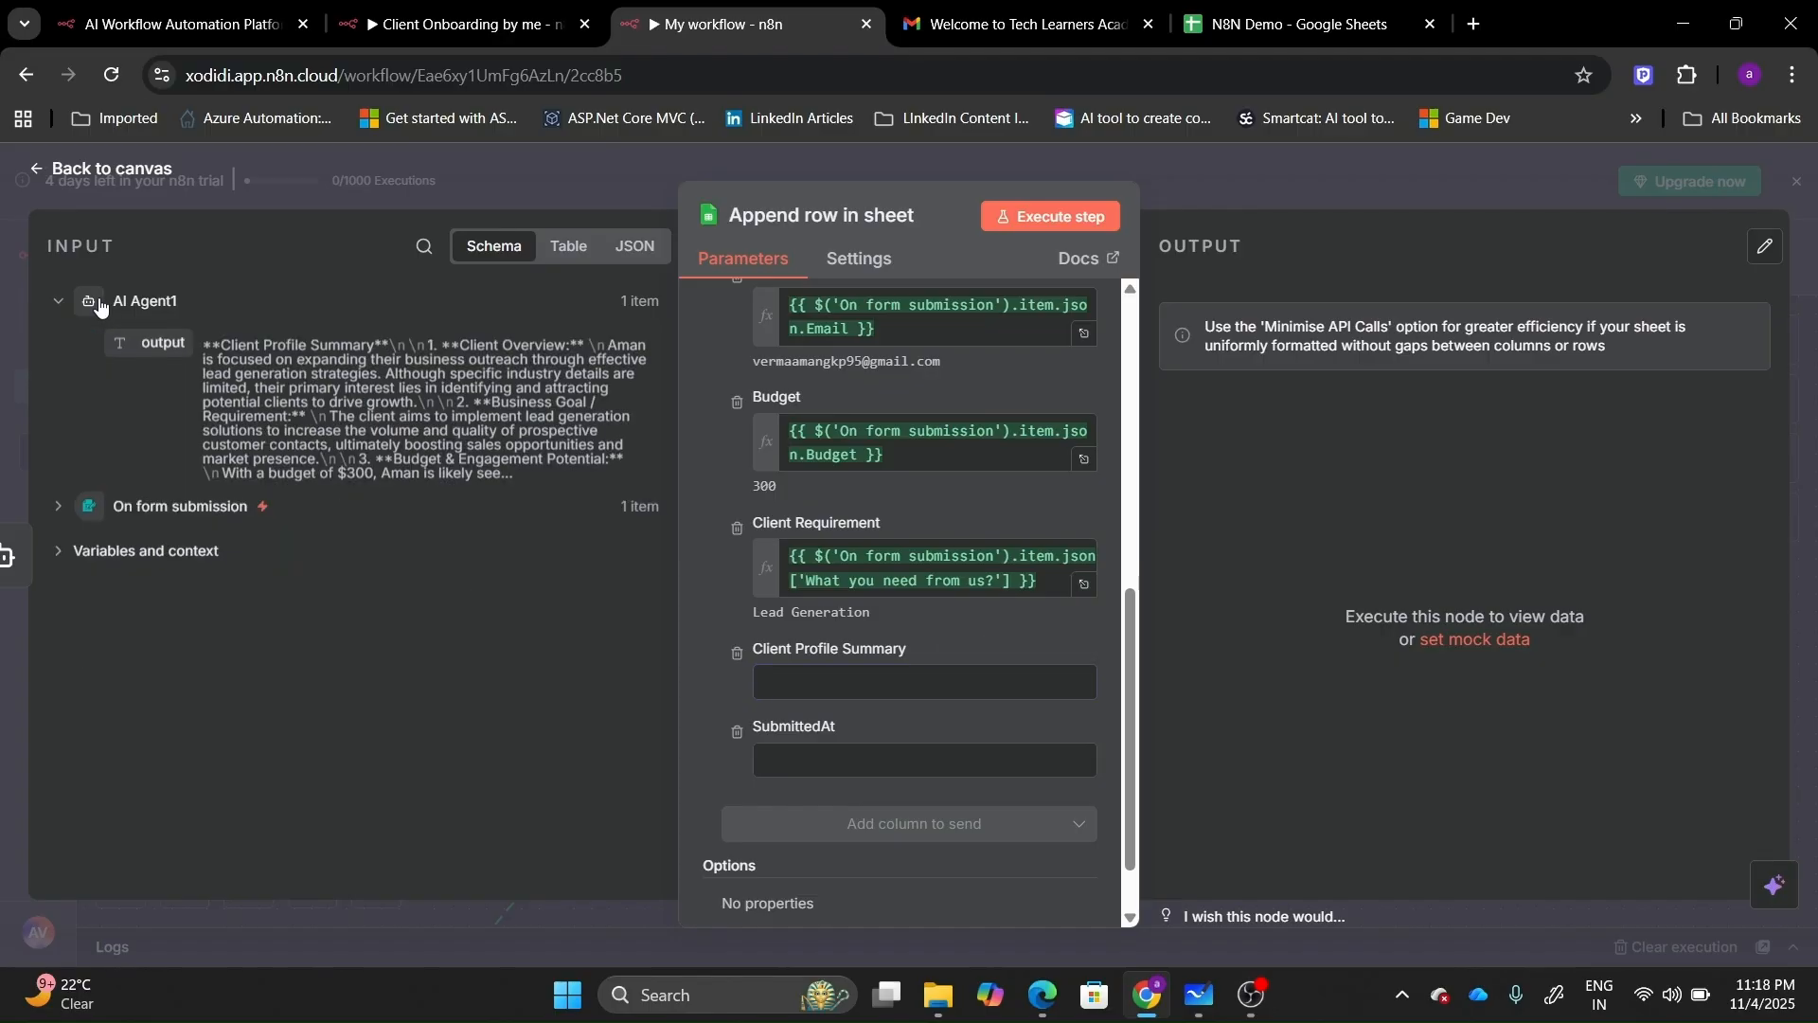
{"action": "left_click_drag", "start_coordinate": [170, 343], "coordinate": [816, 699]}
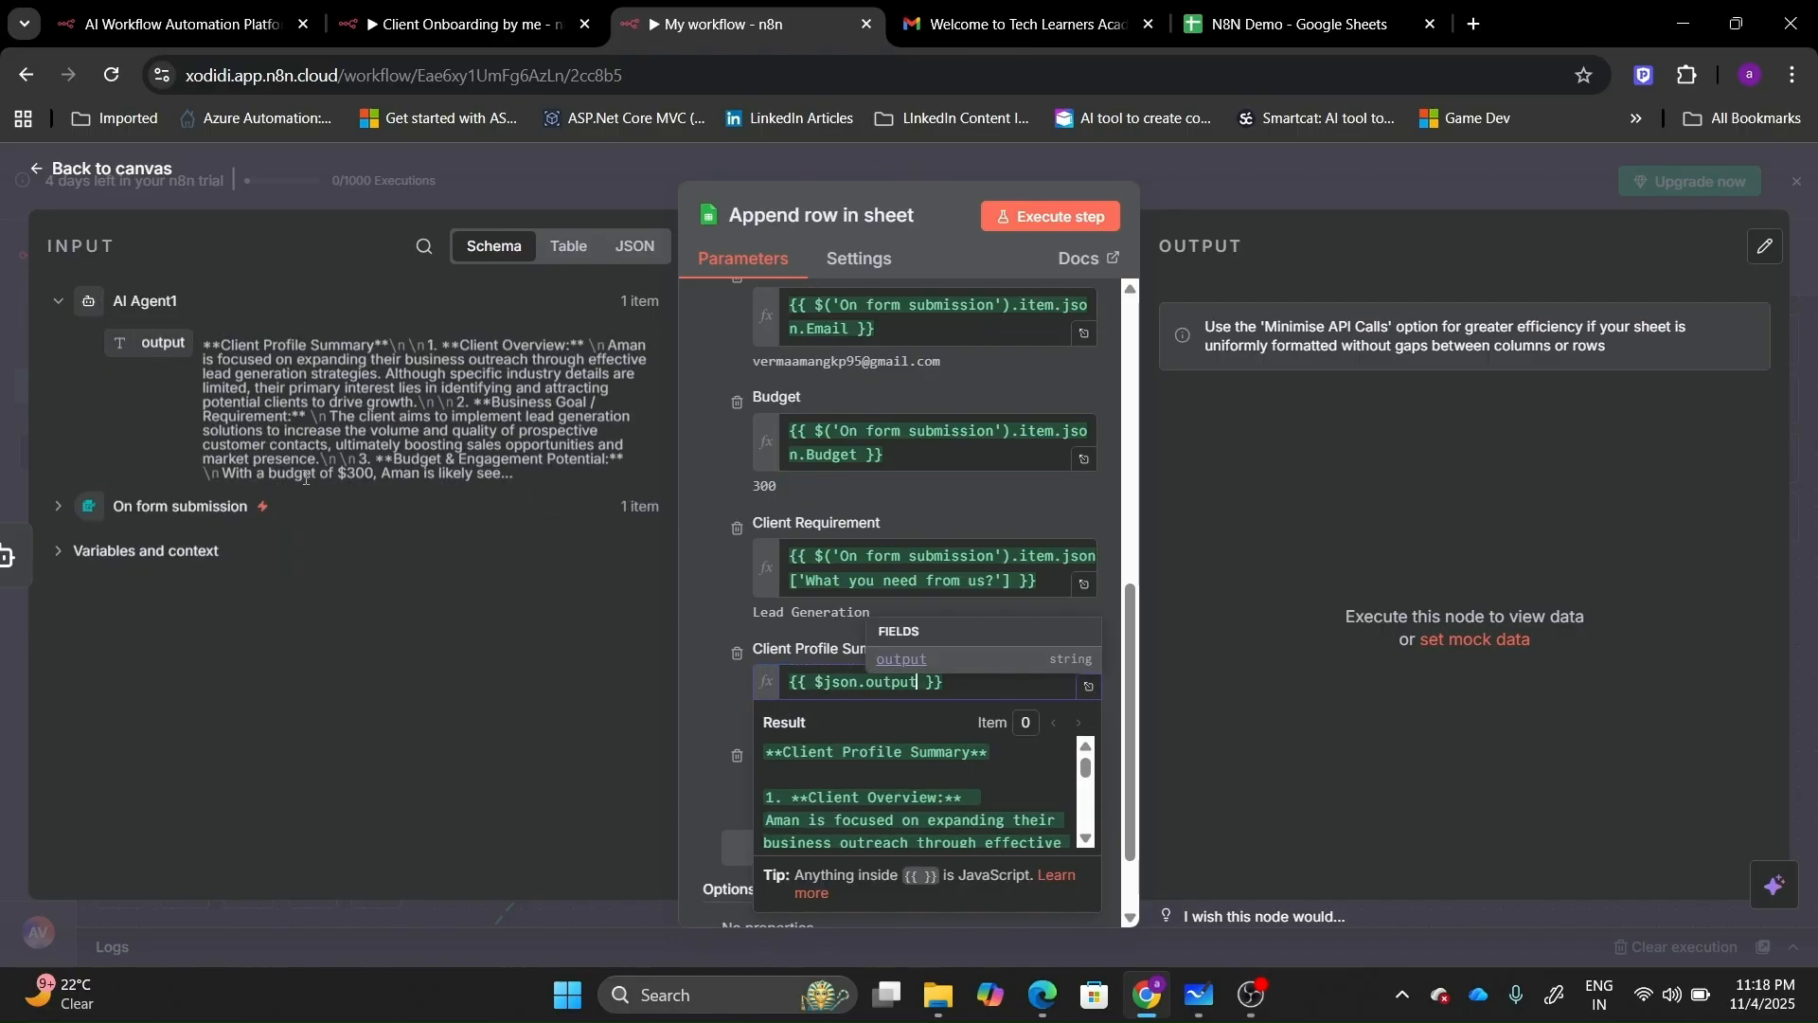
{"action": "left_click", "coordinate": [57, 507]}
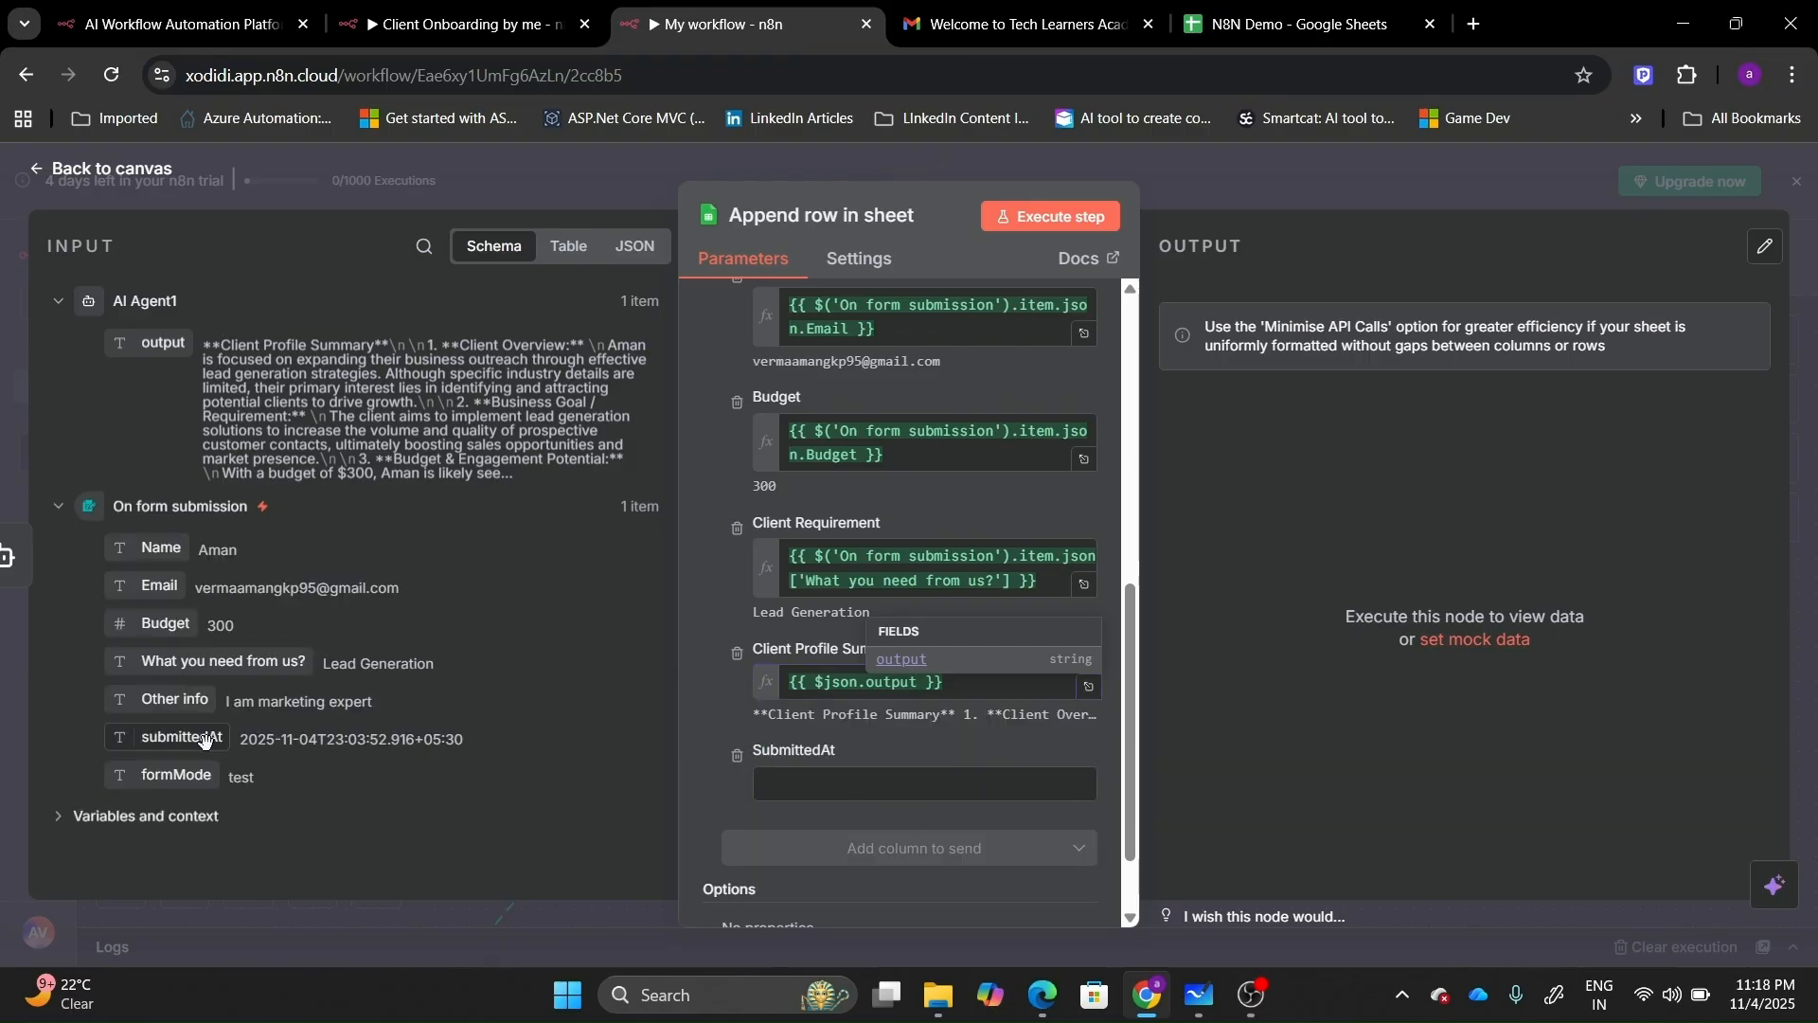
{"action": "left_click_drag", "start_coordinate": [182, 737], "coordinate": [984, 834]}
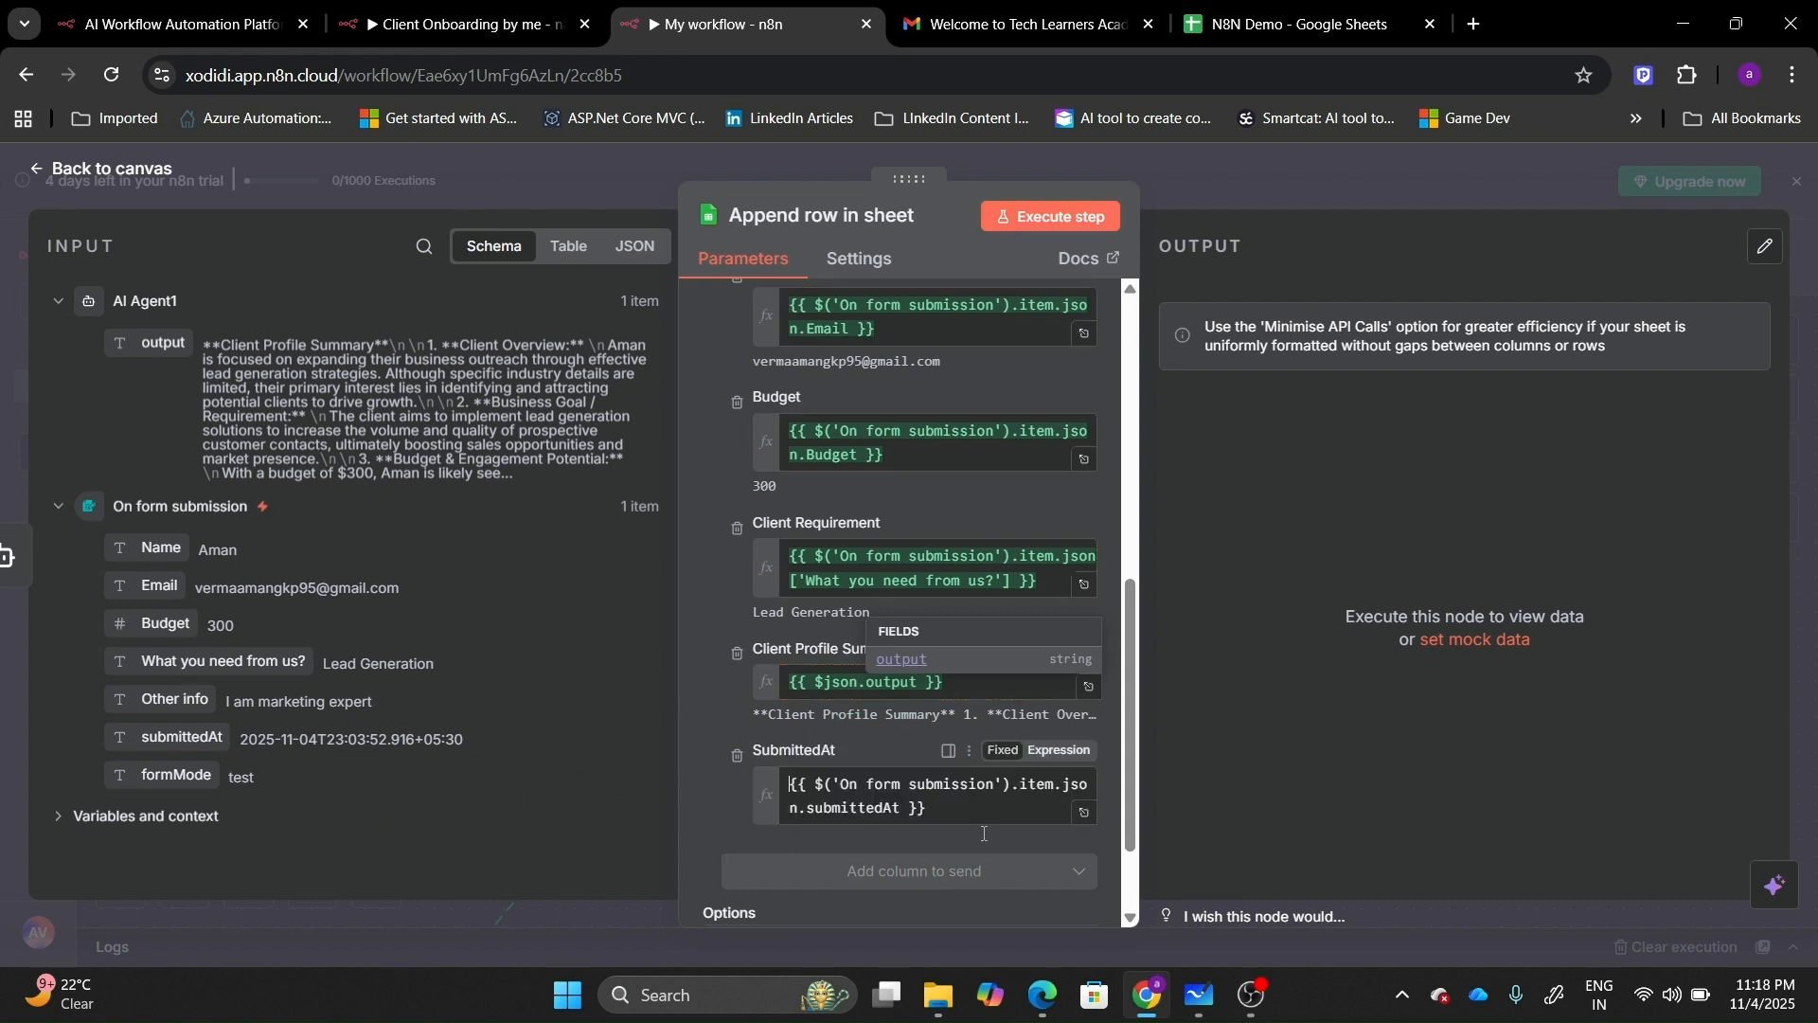
{"action": "left_click", "coordinate": [1134, 917]}
{"action": "left_click", "coordinate": [1134, 916]}
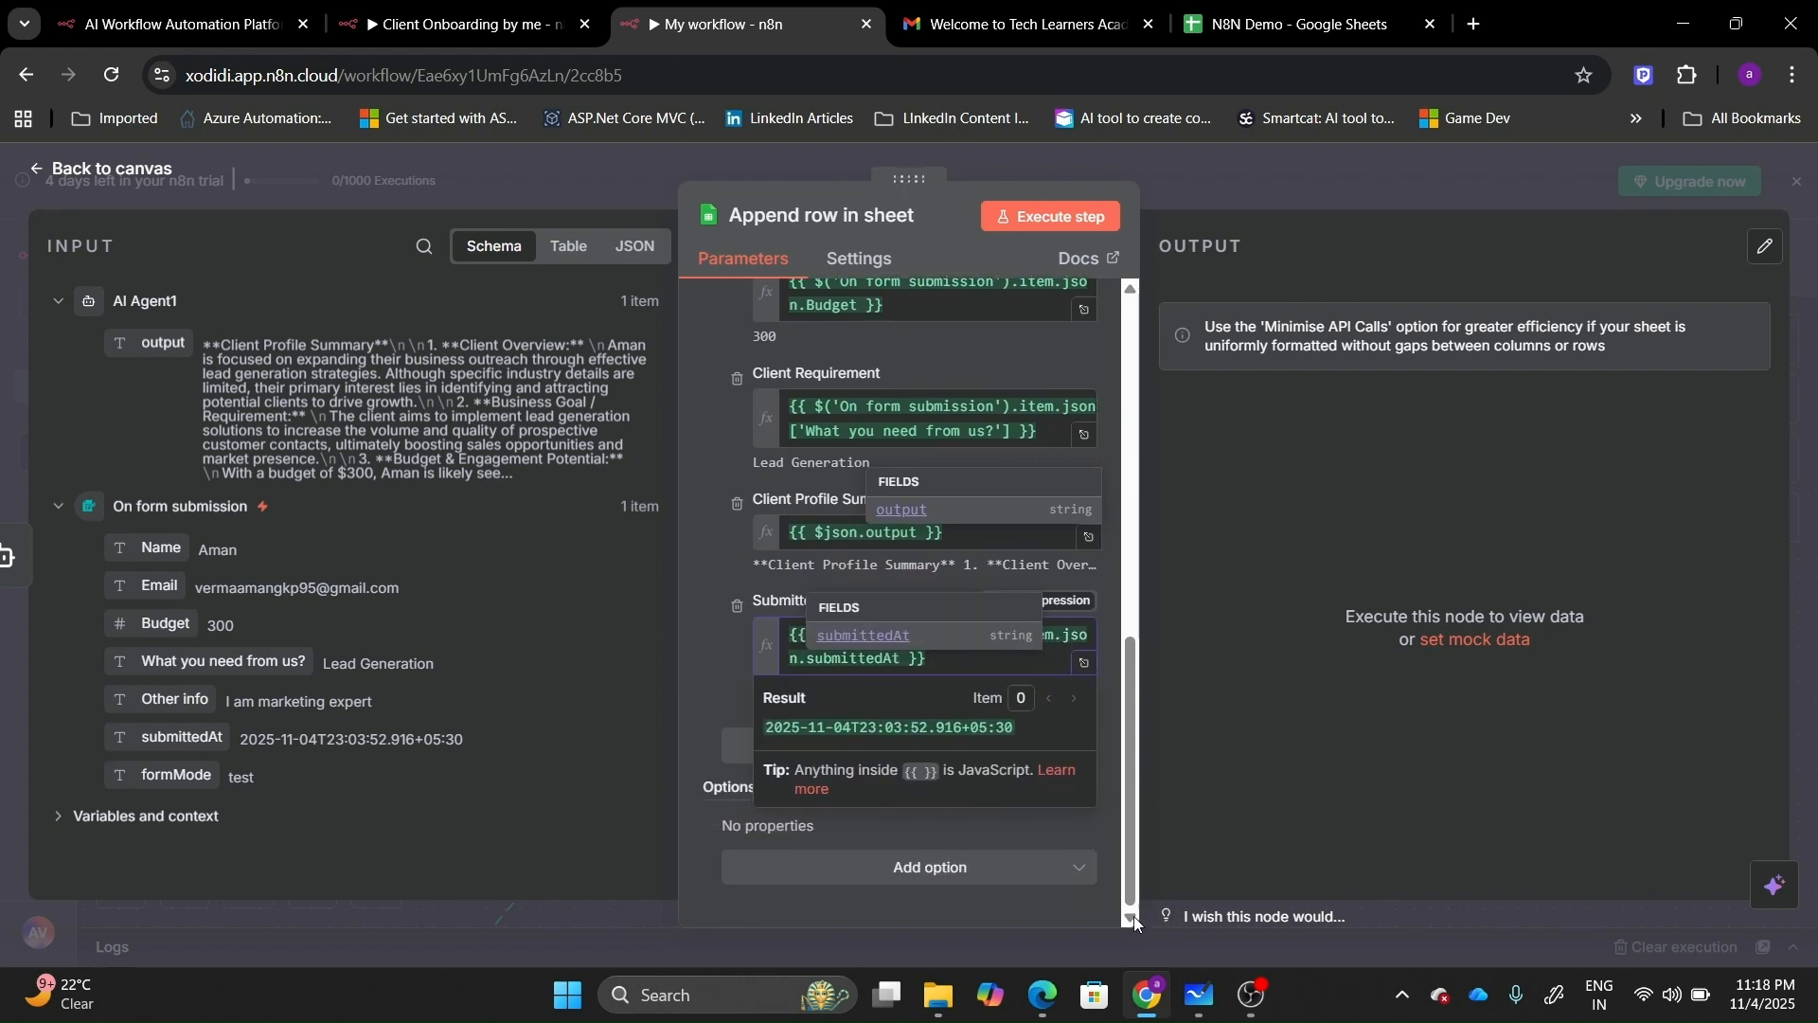
{"action": "left_click", "coordinate": [1023, 875]}
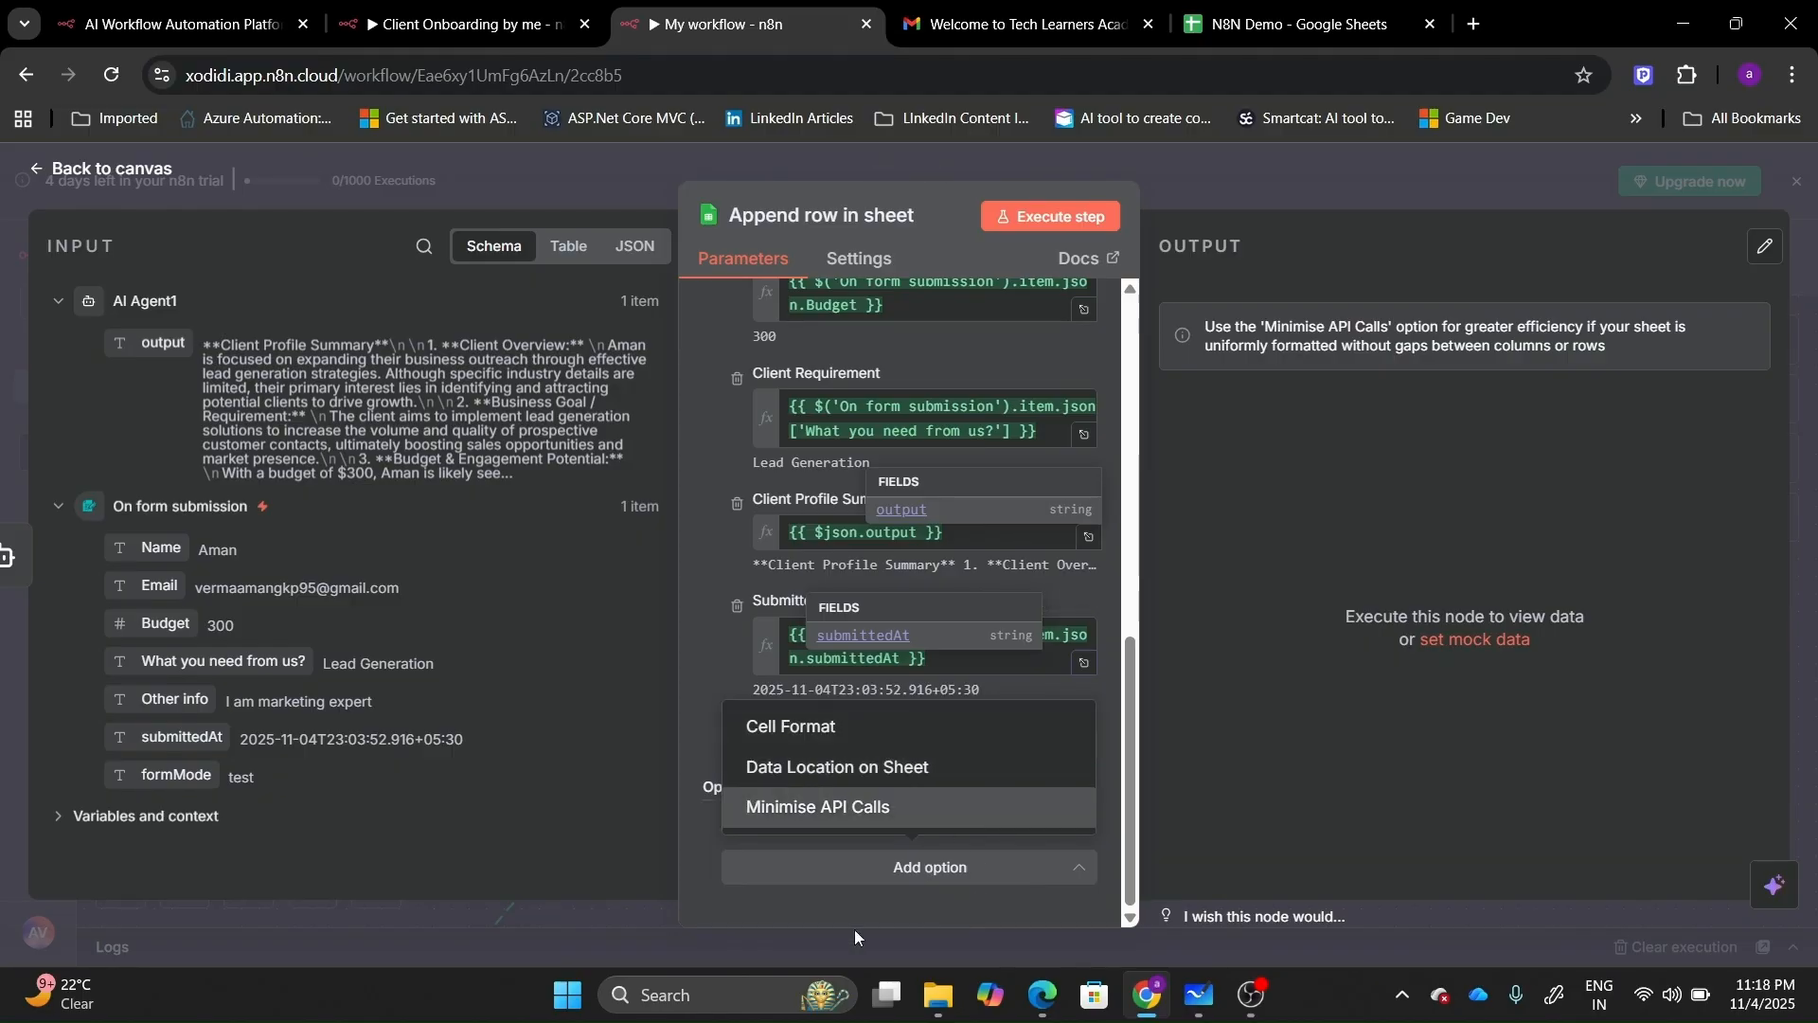
{"action": "left_click", "coordinate": [680, 839]}
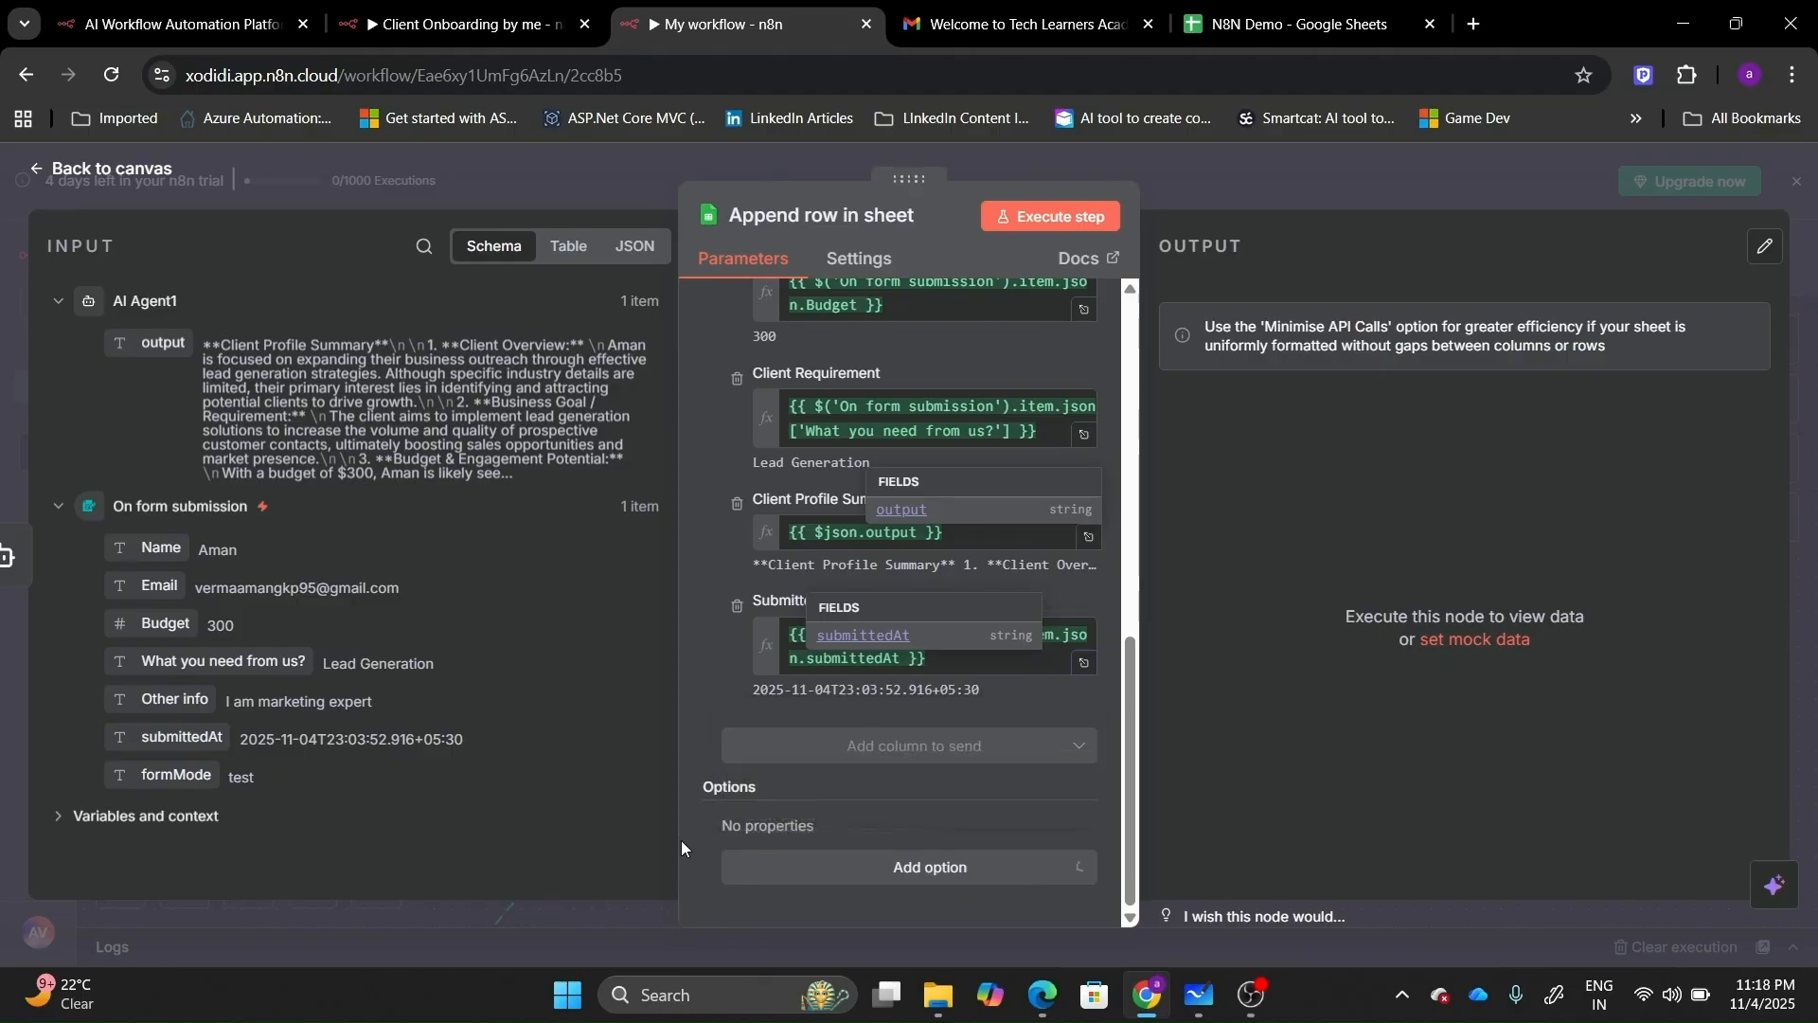
Execute Append row in sheet, verify the new row in N8N Demo, and switch to Client Onboarding by me.
{"action": "left_click", "coordinate": [1049, 220]}
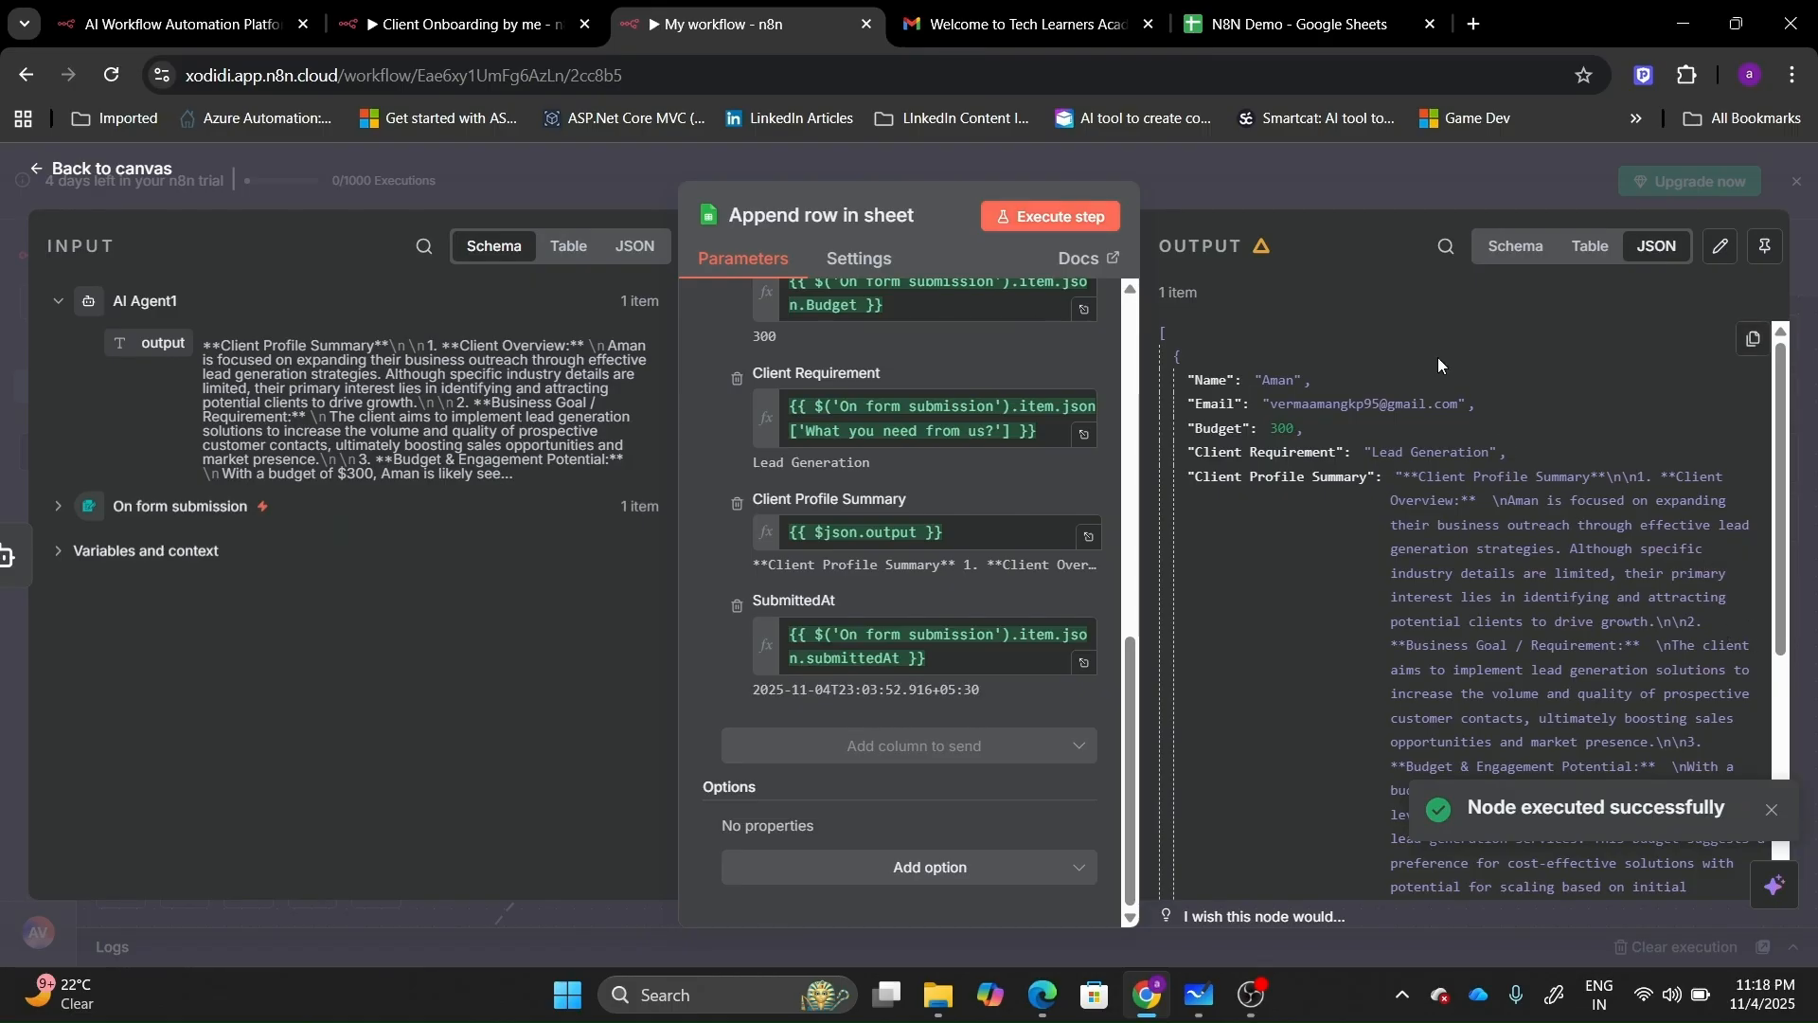
{"action": "left_click", "coordinate": [1189, 5]}
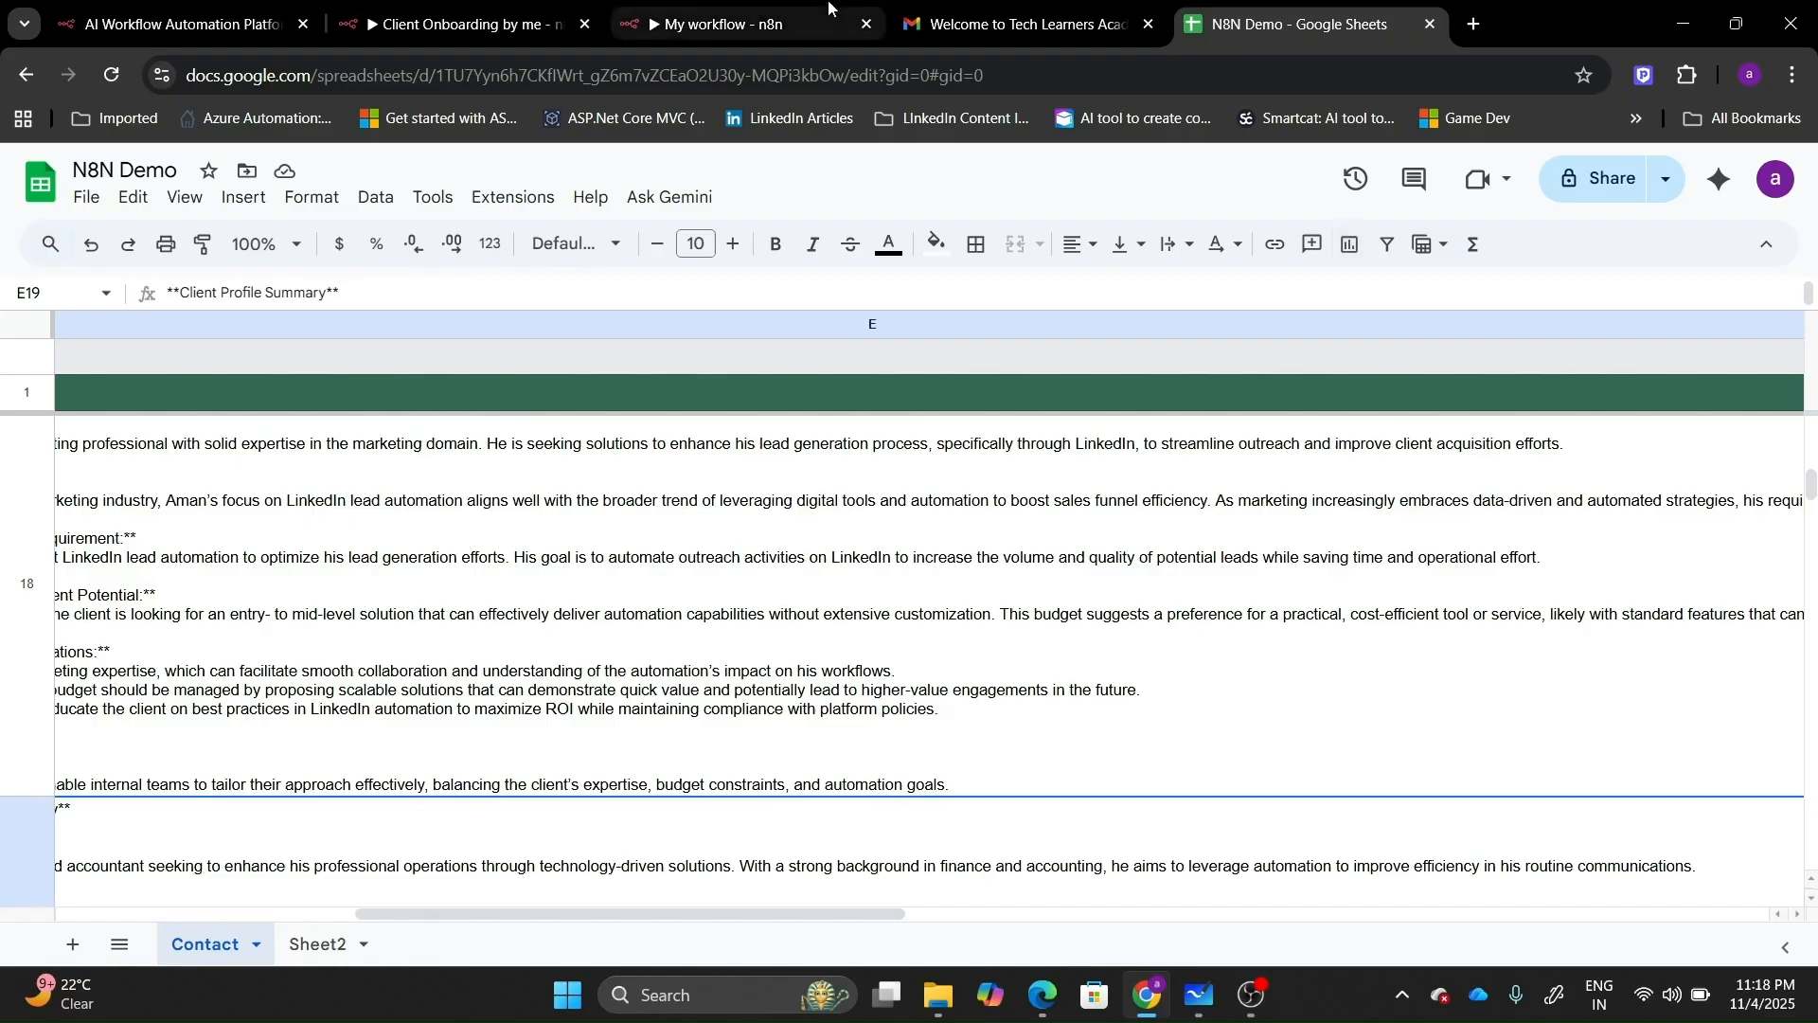
{"action": "left_click", "coordinate": [170, 23]}
{"action": "left_click", "coordinate": [437, 7]}
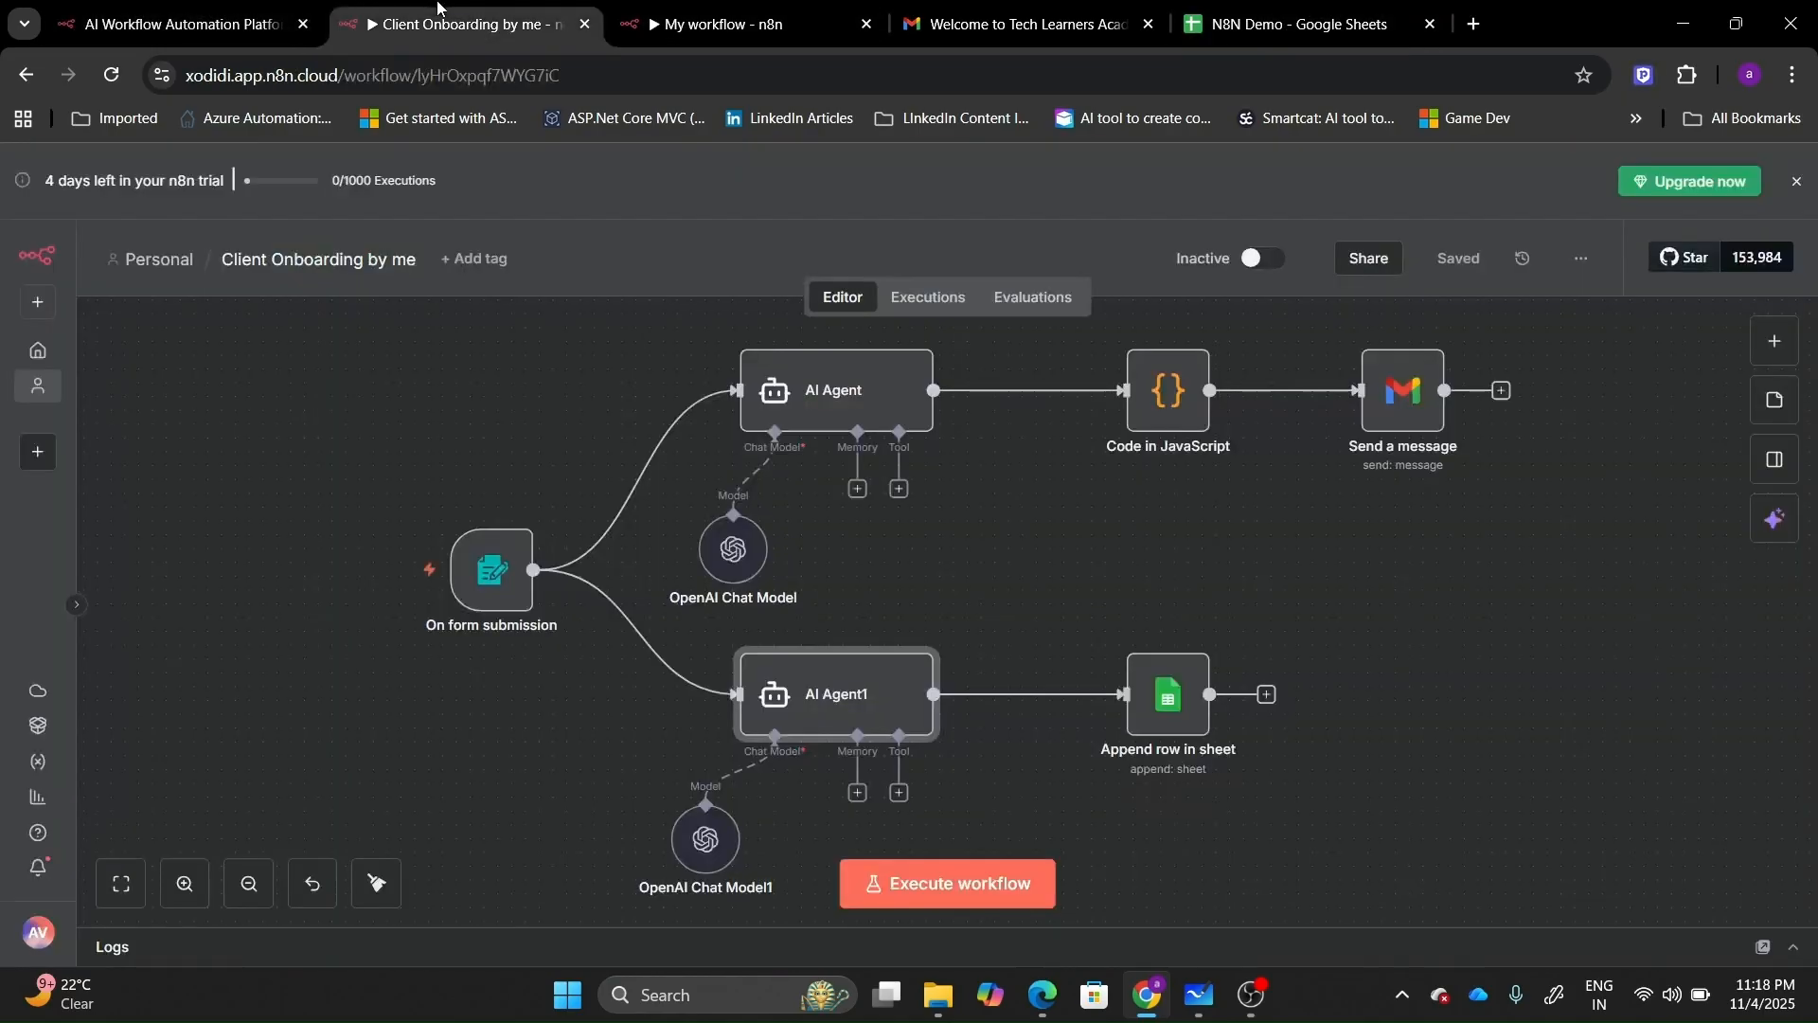
Return to My workflow's canvas, fit the two-branch workflow in view, and save it.
{"action": "left_click", "coordinate": [725, 24]}
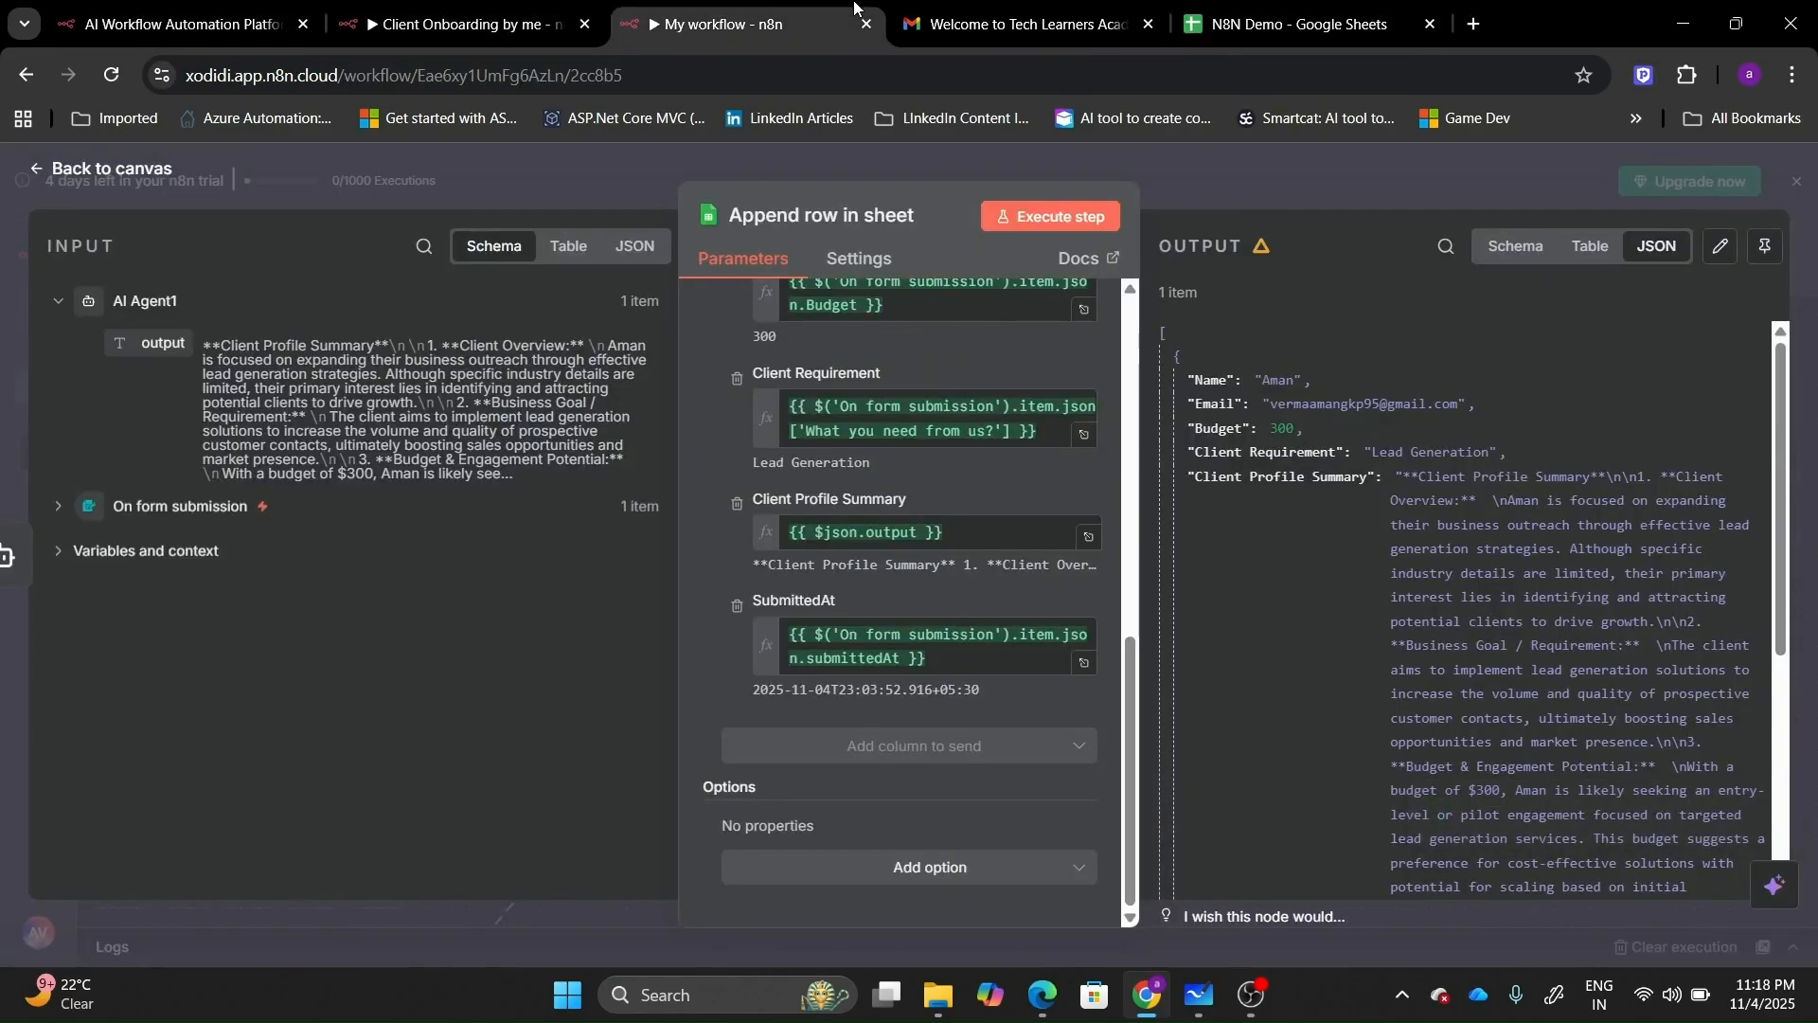
{"action": "left_click", "coordinate": [105, 170]}
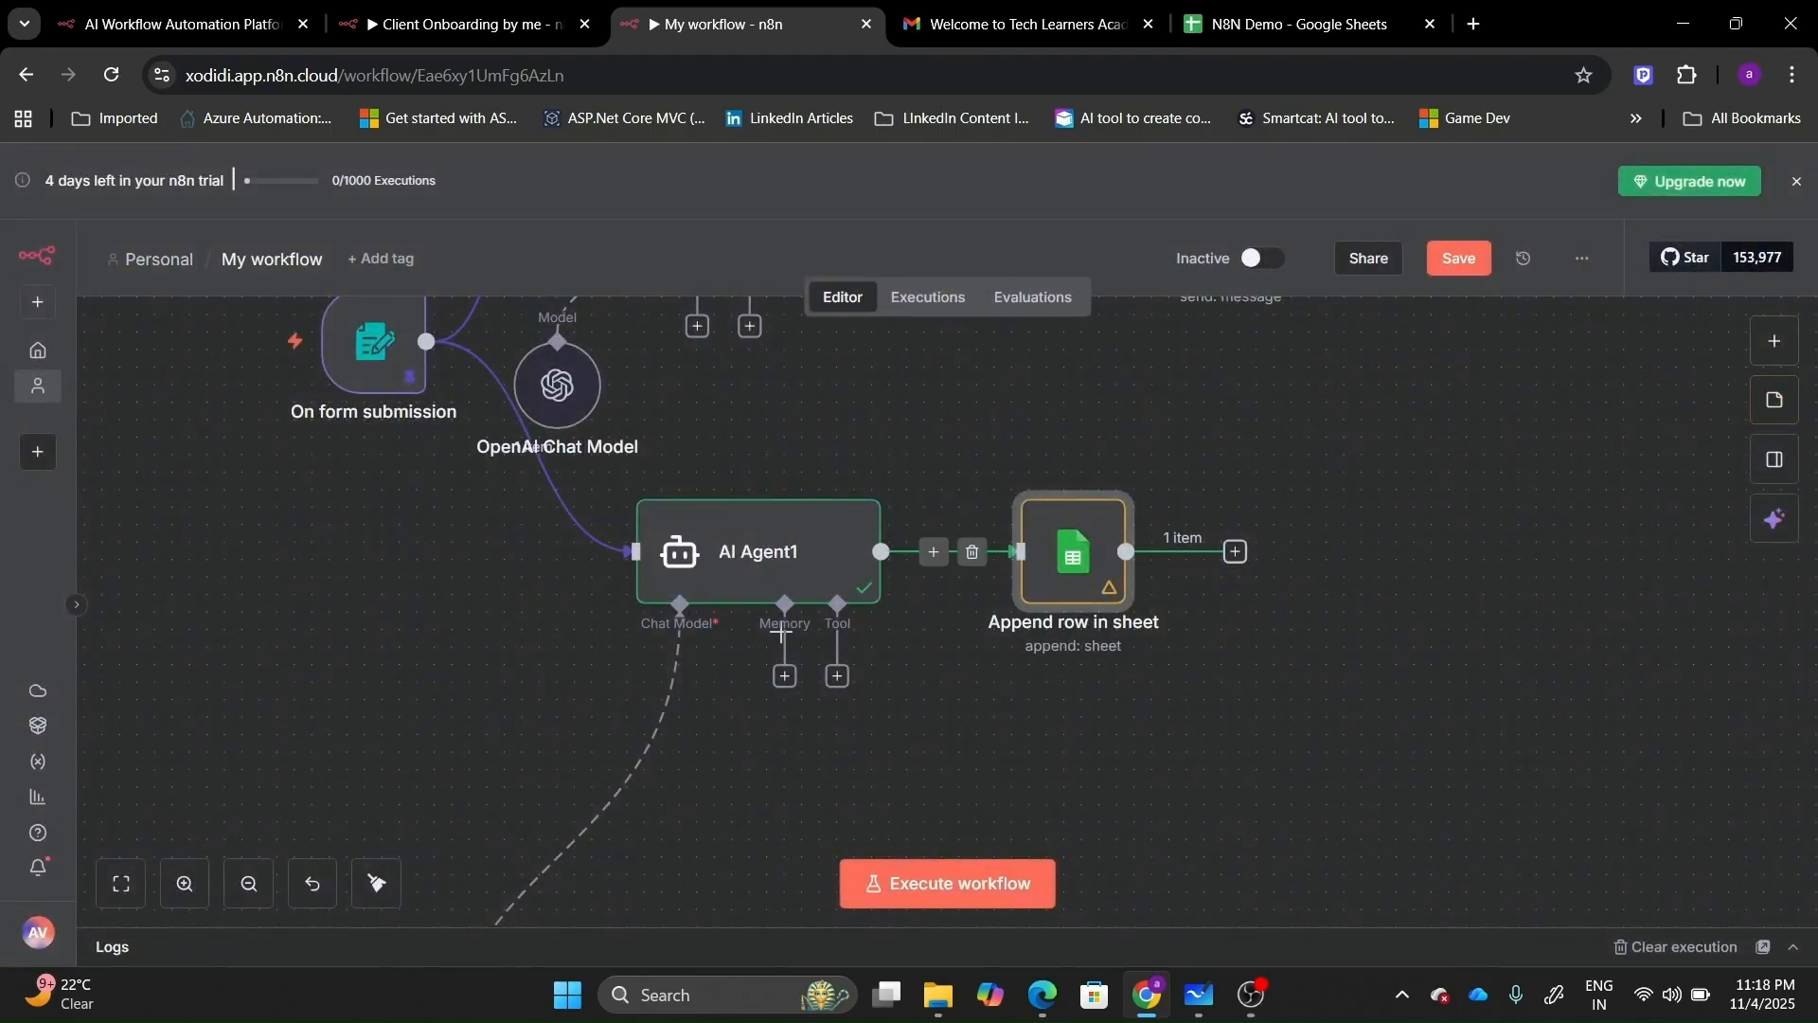
{"action": "left_click", "coordinate": [121, 883]}
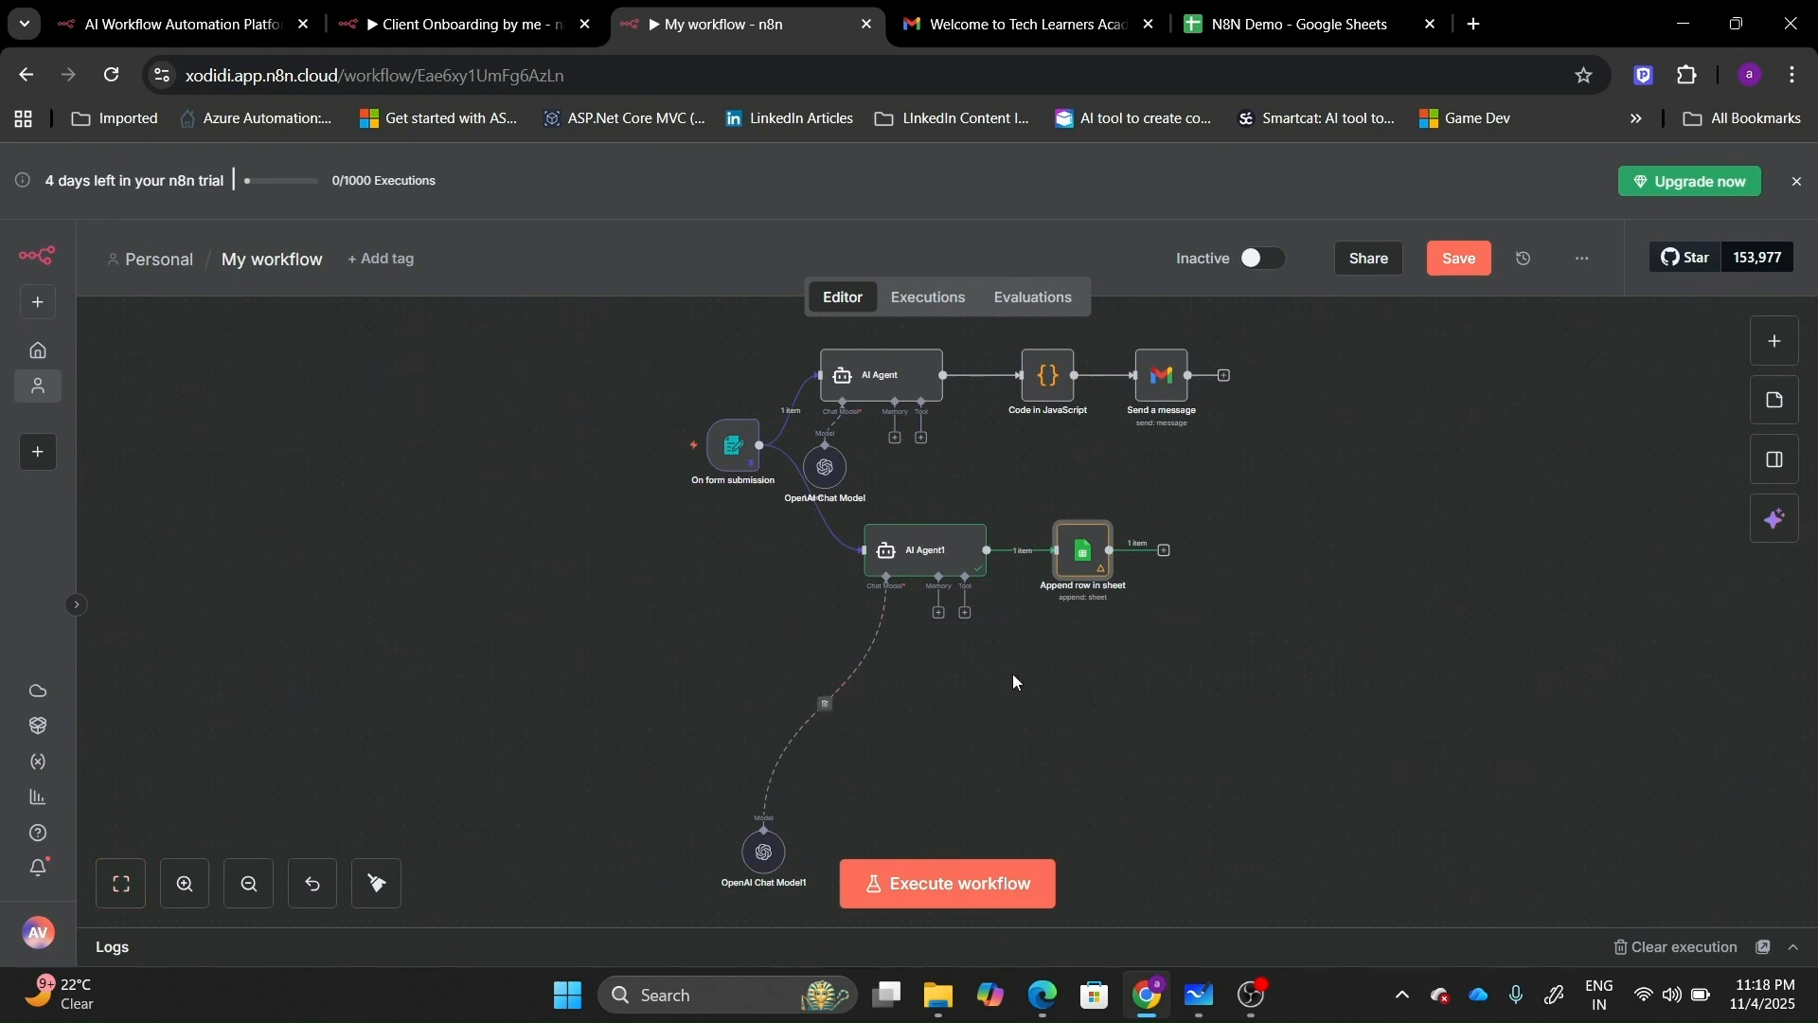
{"action": "left_click", "coordinate": [1465, 259]}
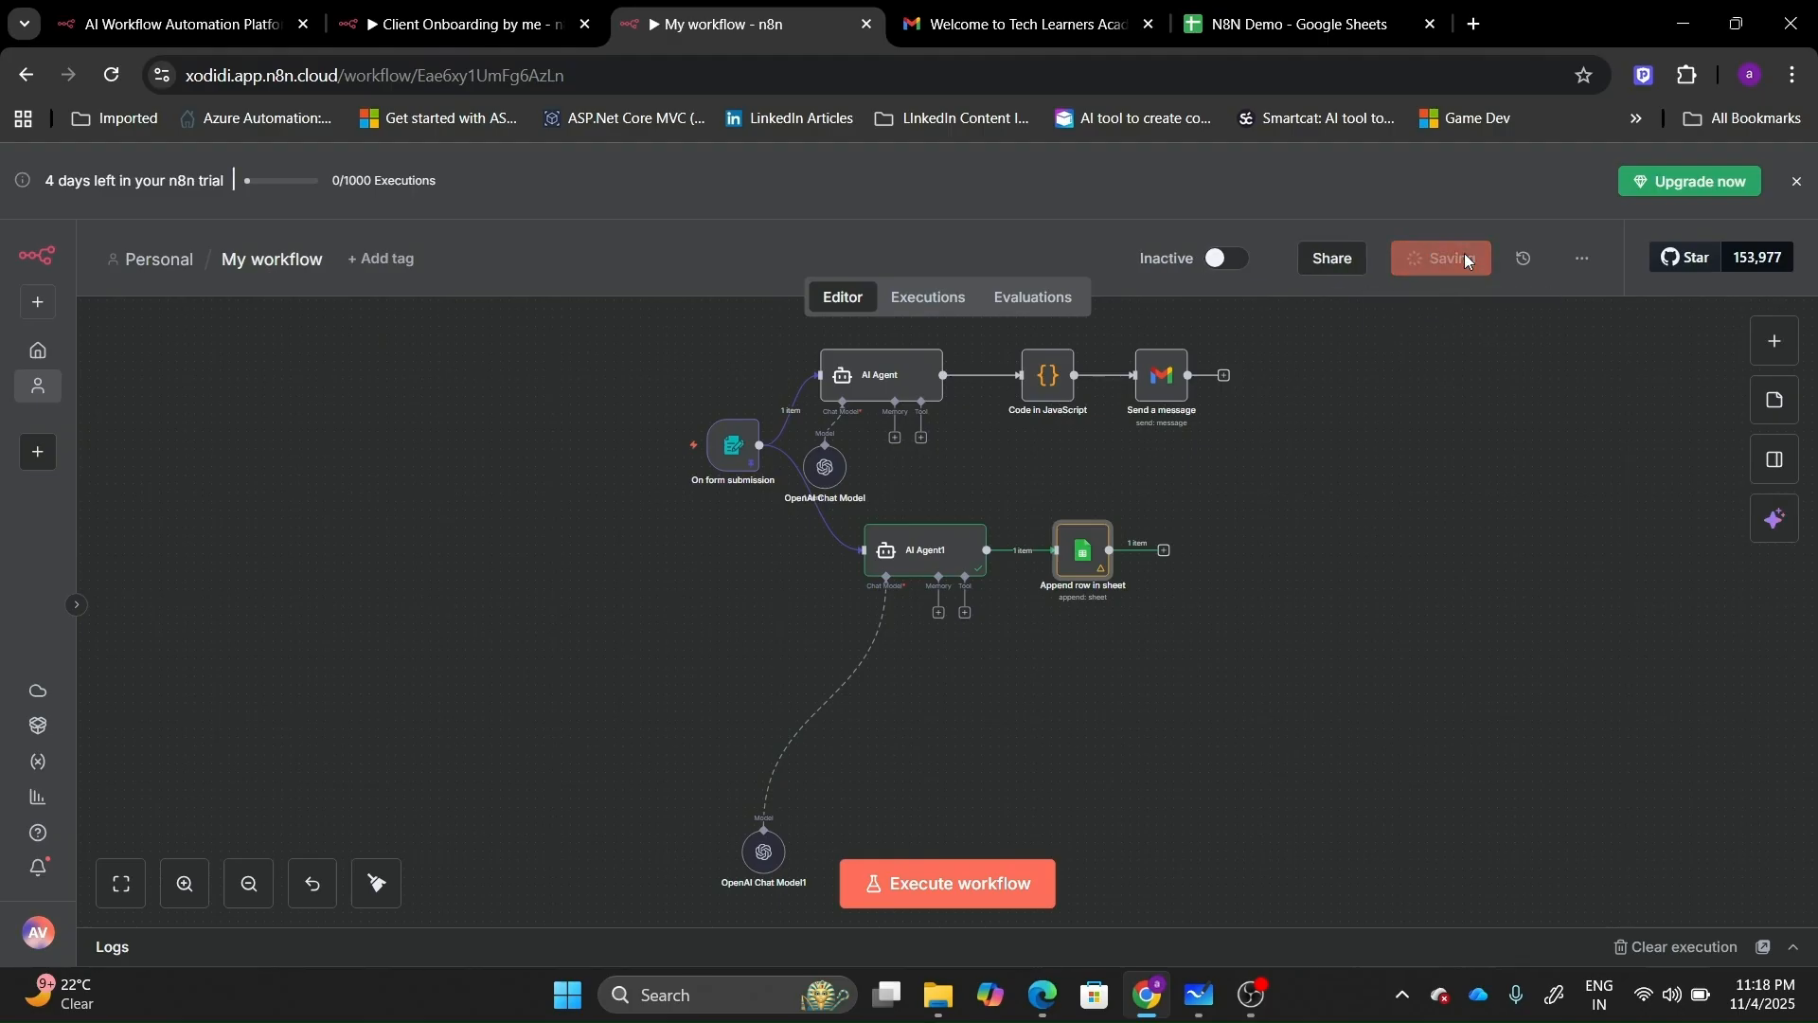